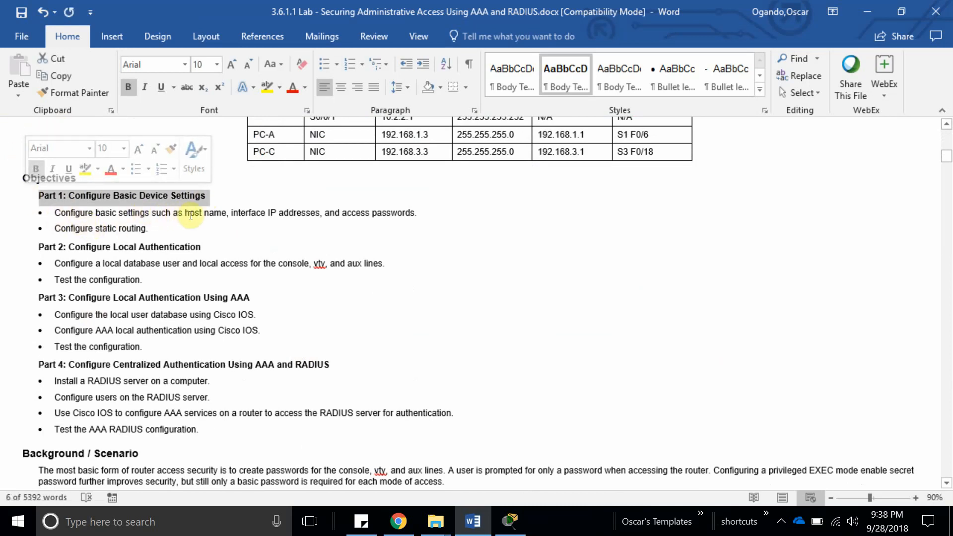
# Review the lab sheet's objectives, Part 2 heading and Background / Scenario text.
pyautogui.doubleClick(333, 213)
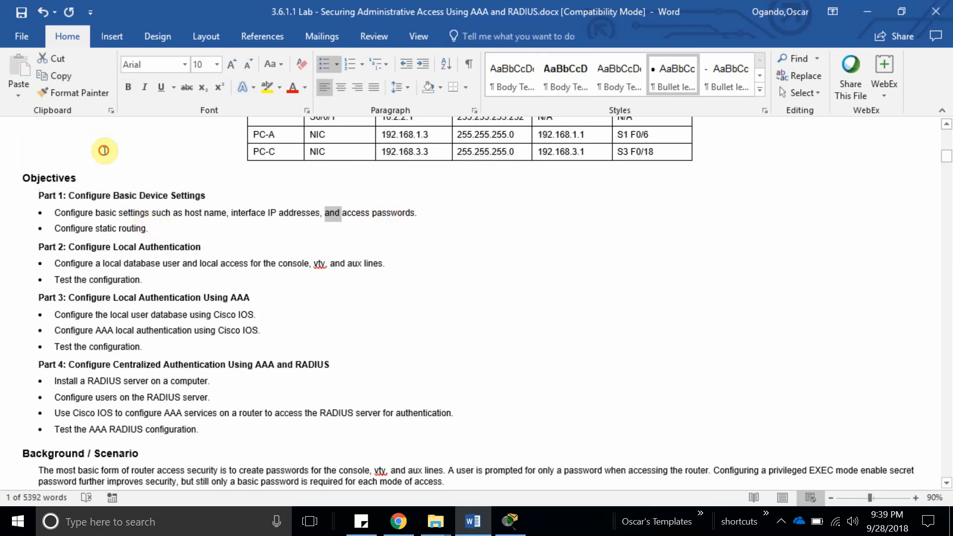
pyautogui.moveTo(157, 226); pyautogui.dragTo(57, 235)
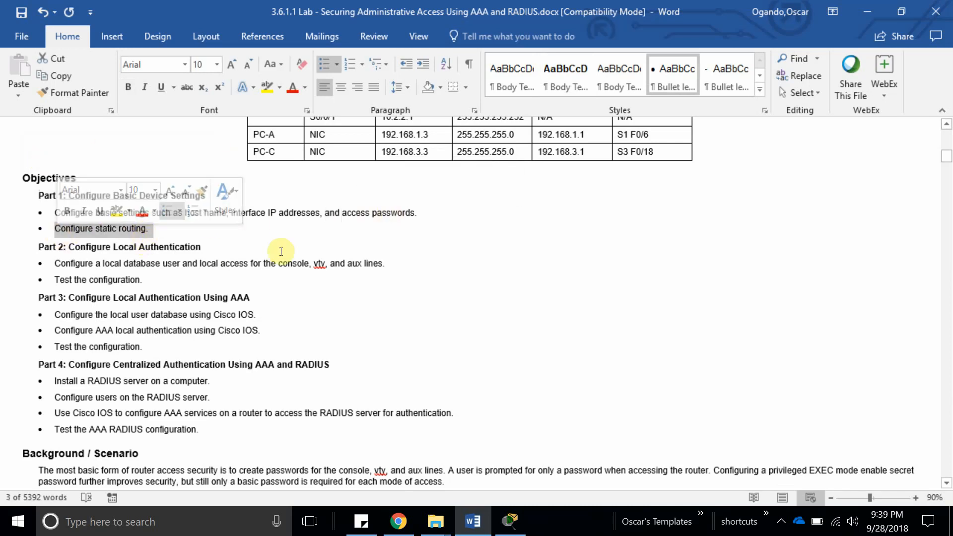
pyautogui.moveTo(40, 247); pyautogui.dragTo(190, 281)
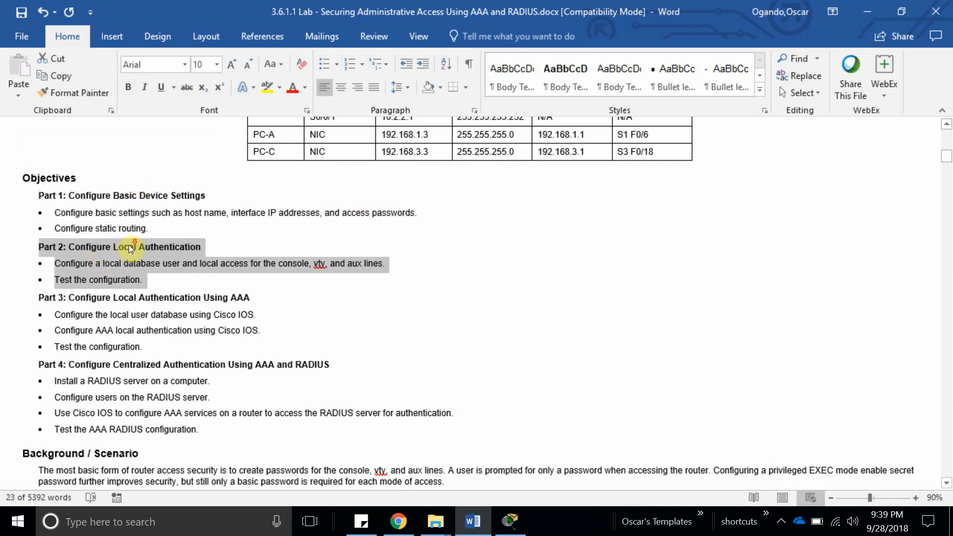
pyautogui.scroll(-7, 130, 249)
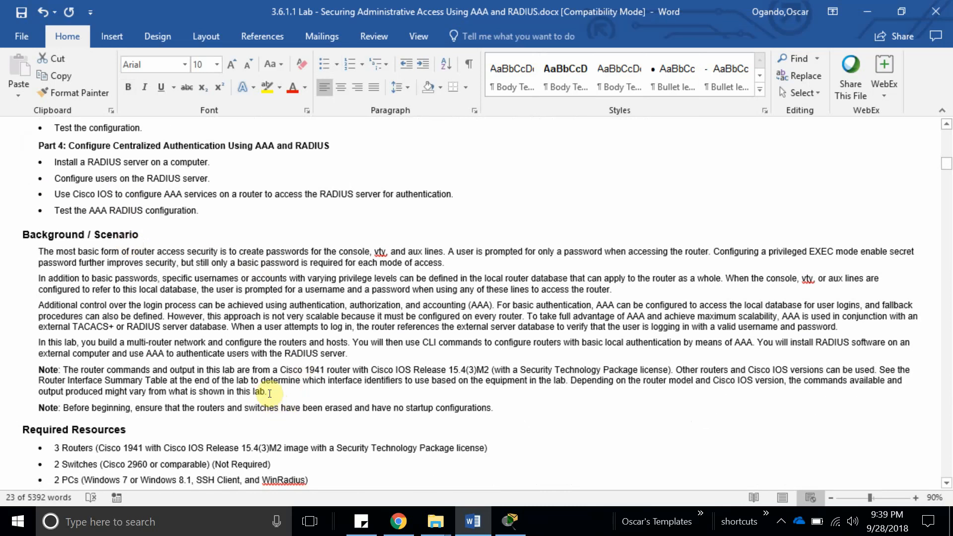
pyautogui.moveTo(270, 394); pyautogui.dragTo(39, 251)
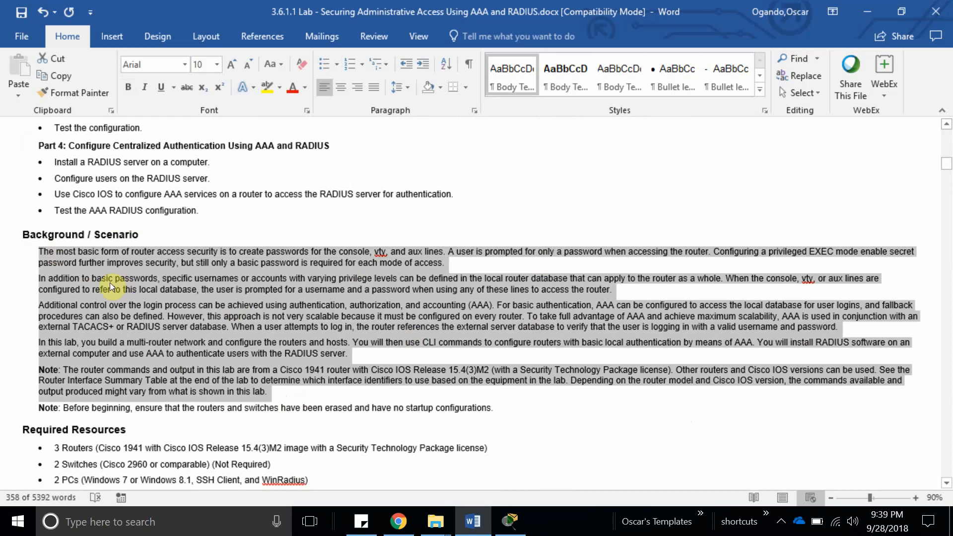
pyautogui.scroll(-2, 109, 282)
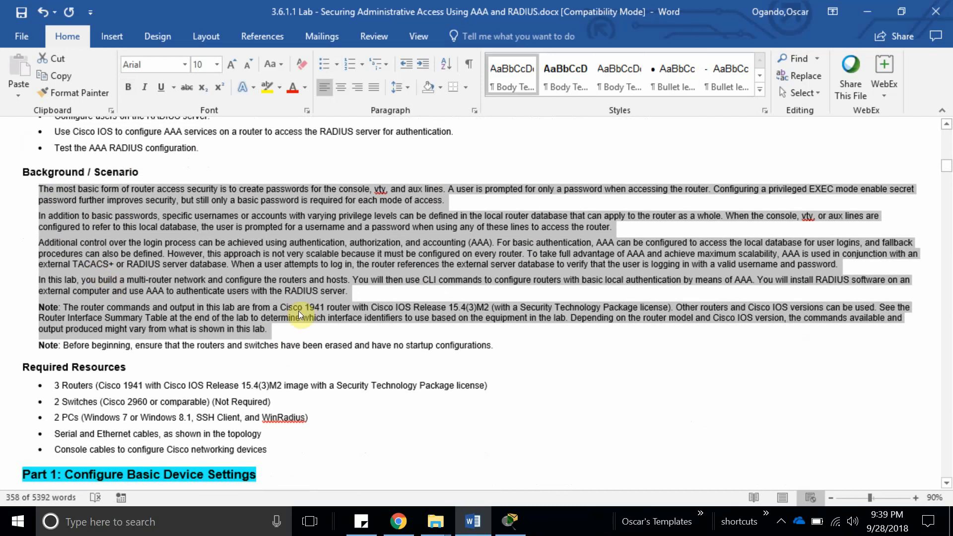
pyautogui.click(275, 330)
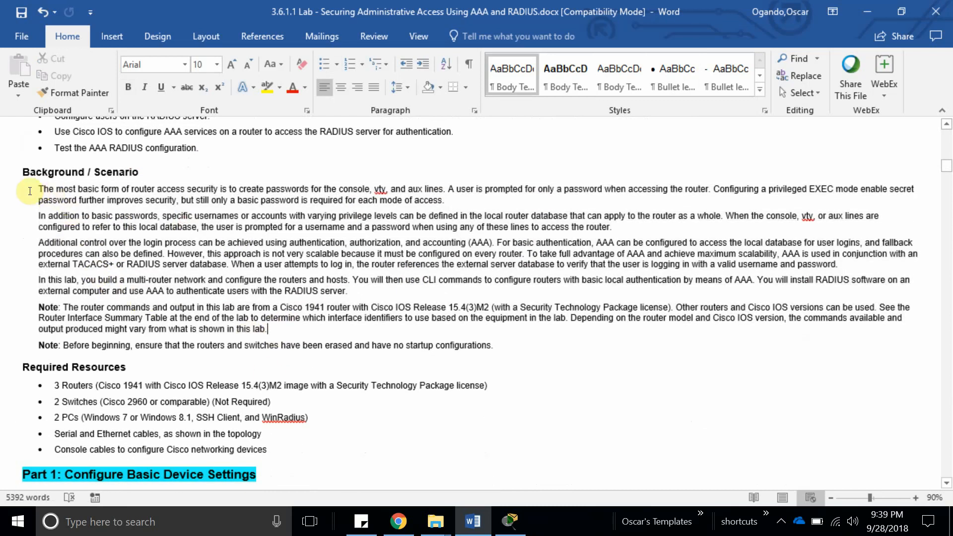
pyautogui.moveTo(35, 190); pyautogui.dragTo(312, 339)
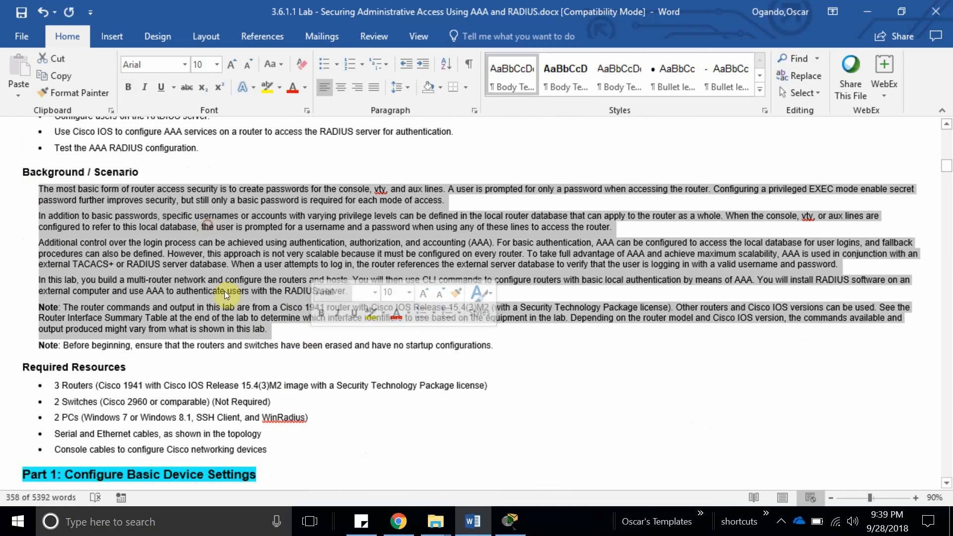
pyautogui.scroll(-1, 169, 288)
pyautogui.scroll(-5, 169, 288)
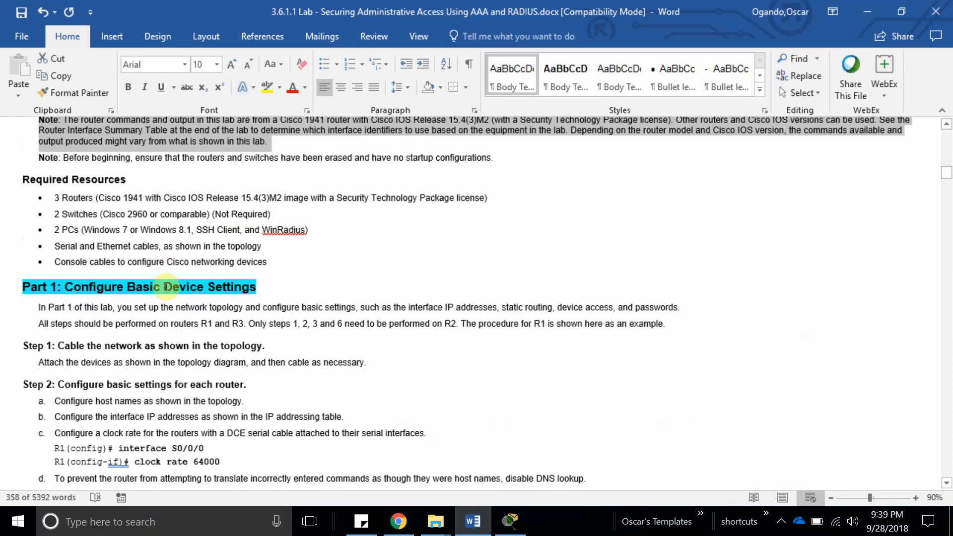
pyautogui.scroll(-3, 95, 189)
pyautogui.scroll(3, 206, 239)
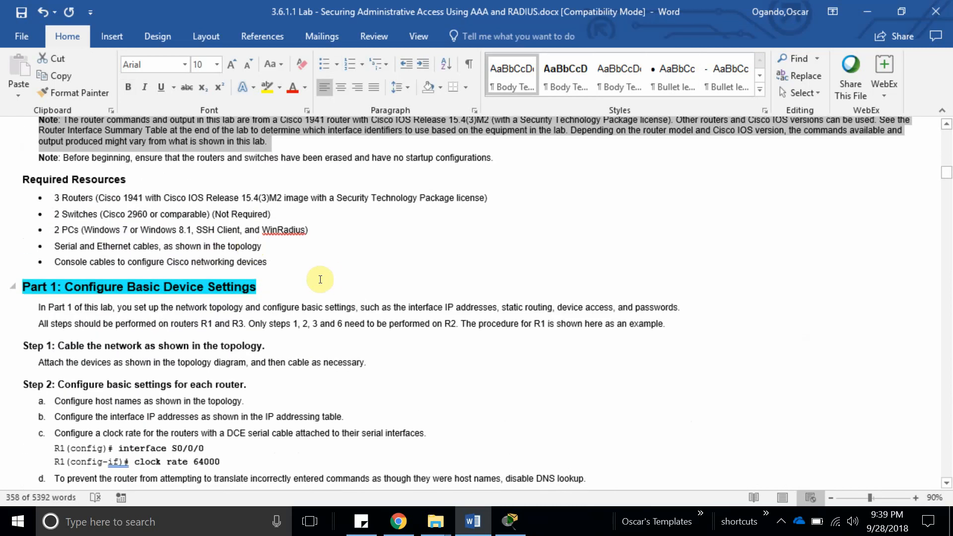
pyautogui.click(302, 268)
# Scroll through the lab sheet and highlight the Step 1 heading.
pyautogui.moveTo(96, 205); pyautogui.dragTo(40, 187)
pyautogui.scroll(-3, 160, 250)
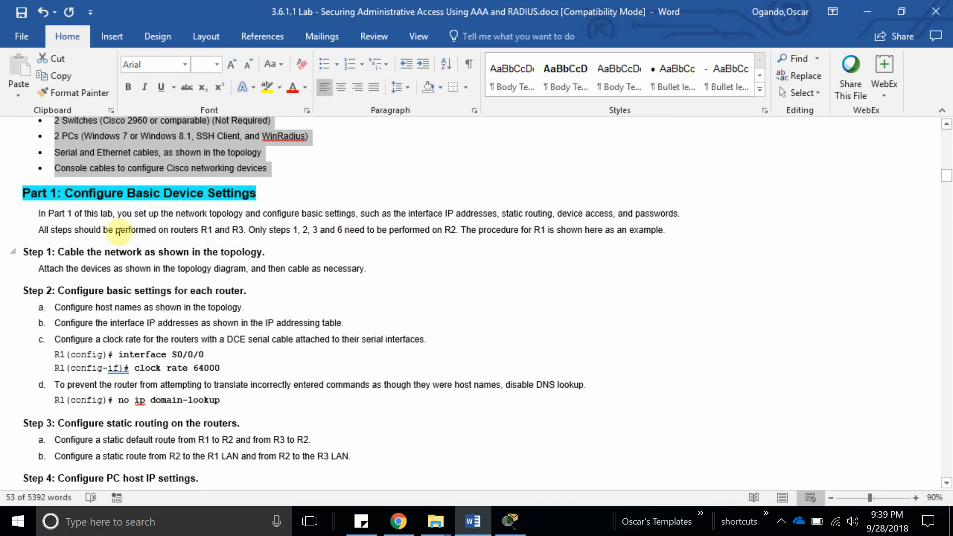
pyautogui.scroll(-1, 46, 237)
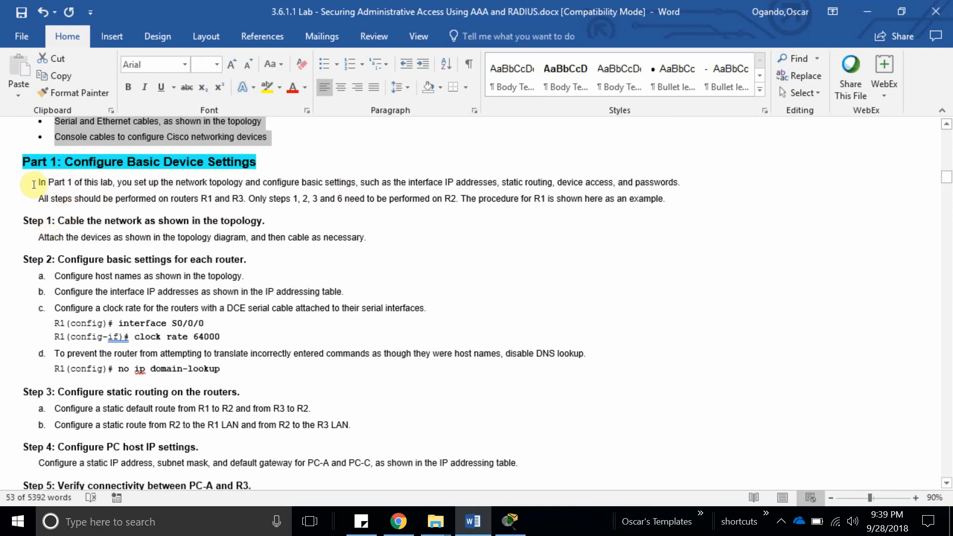
pyautogui.scroll(-1, 72, 227)
pyautogui.moveTo(58, 190); pyautogui.dragTo(272, 190)
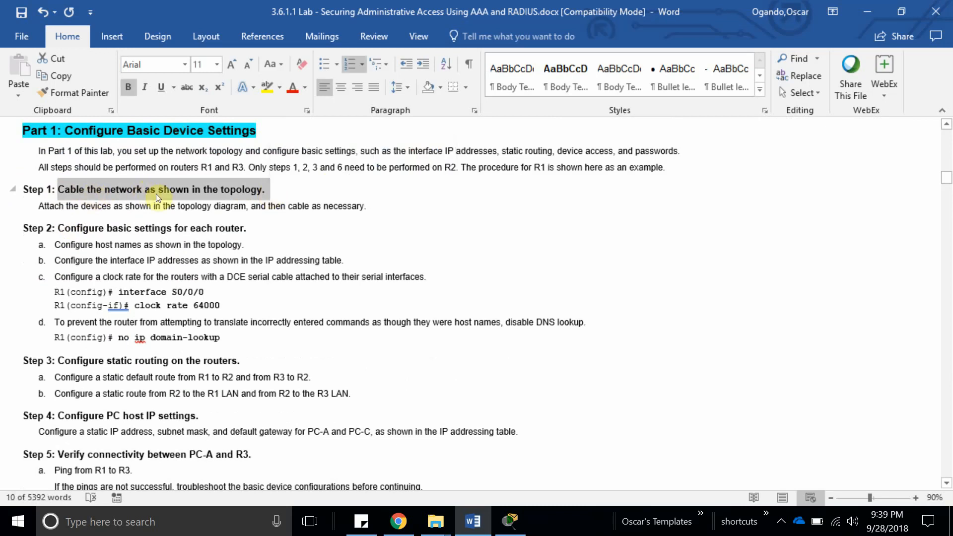
pyautogui.scroll(20, 209, 197)
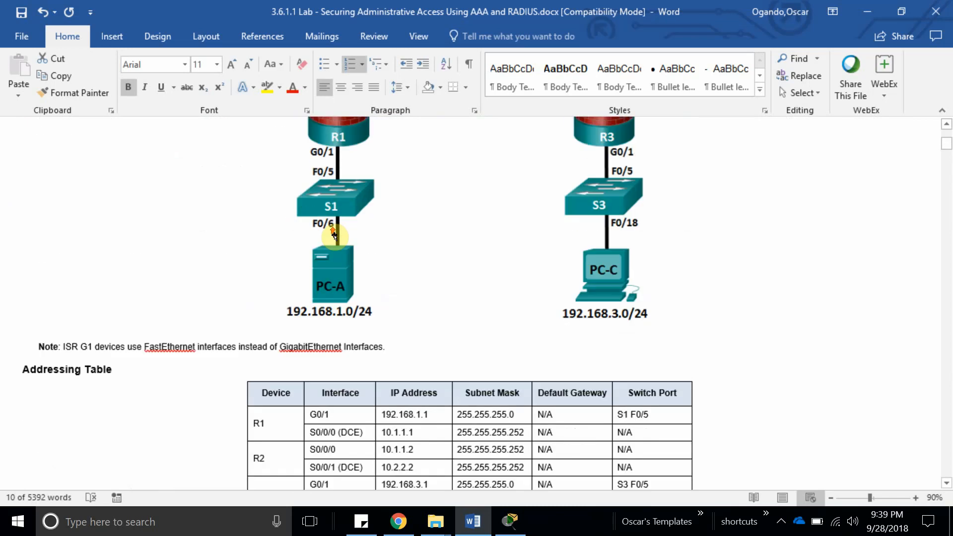
pyautogui.scroll(6, 427, 251)
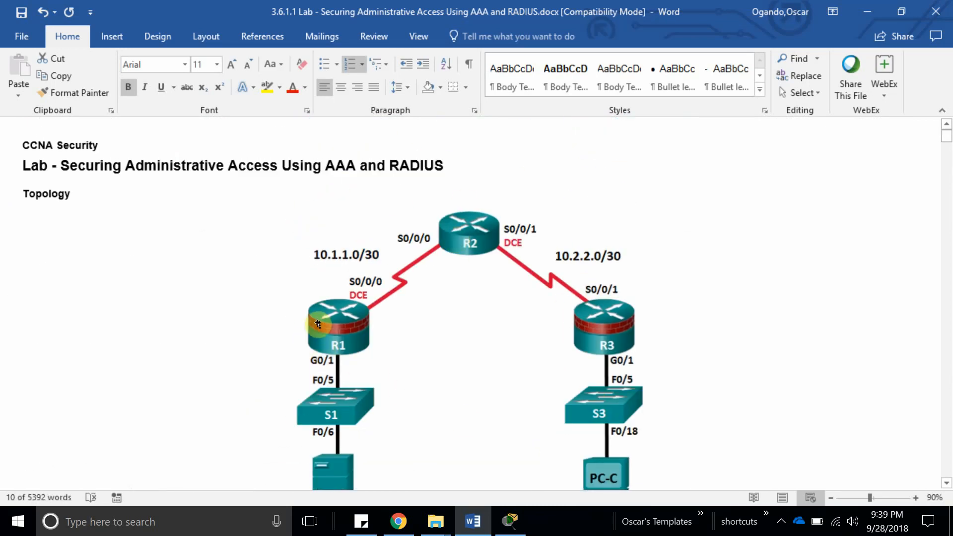
pyautogui.scroll(-2, 382, 426)
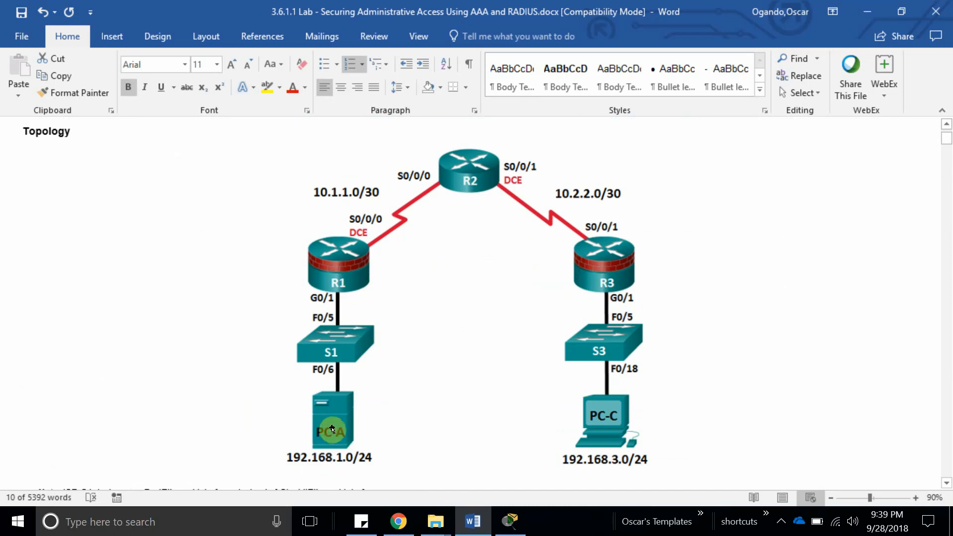
pyautogui.scroll(-3, 315, 392)
pyautogui.scroll(3, 308, 390)
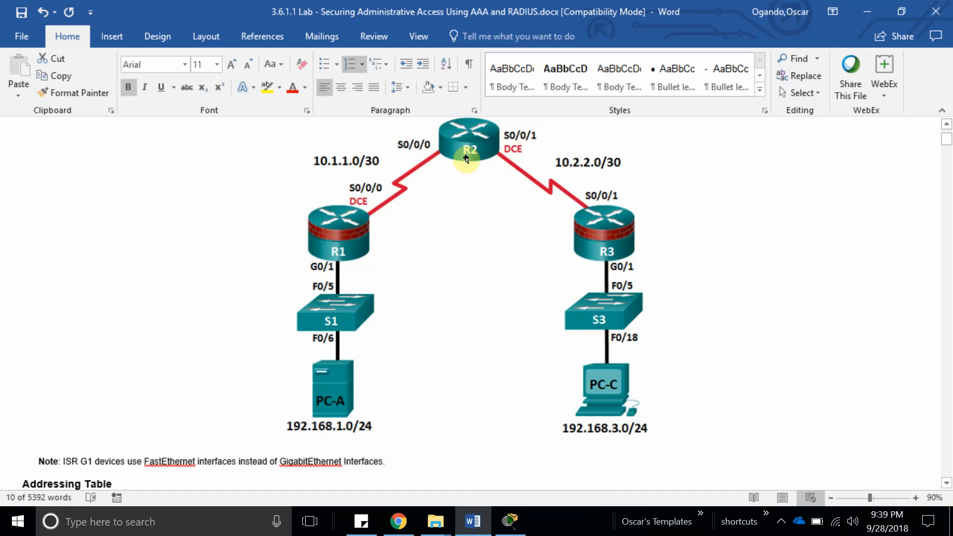
pyautogui.scroll(-20, 436, 217)
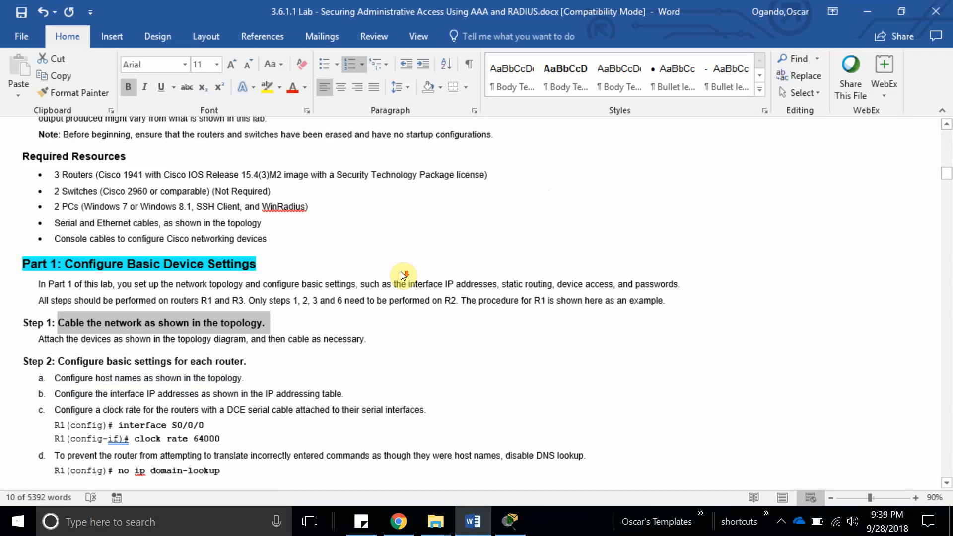
pyautogui.scroll(-1, 402, 272)
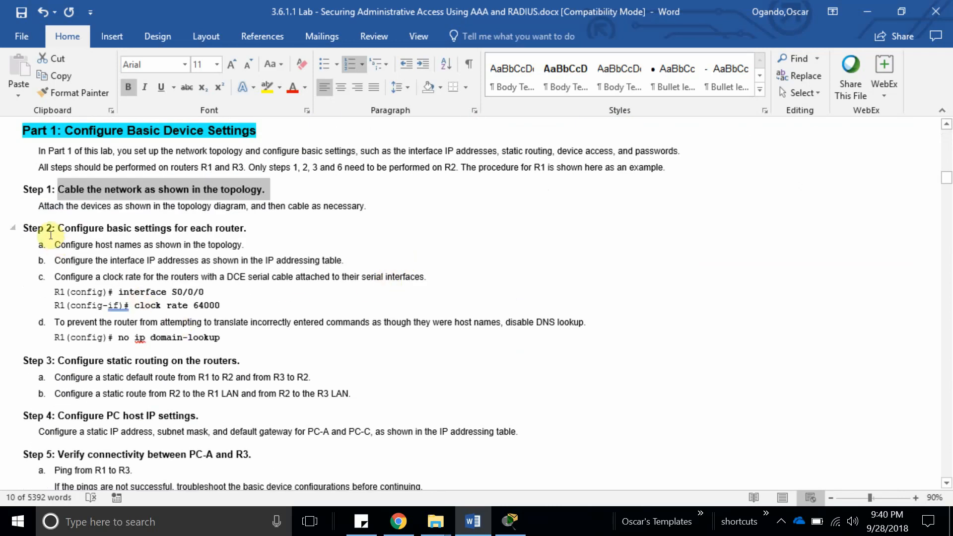
# Read the Step 2, Step 3 default-route and Step 5 ping items, undoing two stray edits.
pyautogui.click(39, 151)
pyautogui.moveTo(58, 229); pyautogui.dragTo(248, 245)
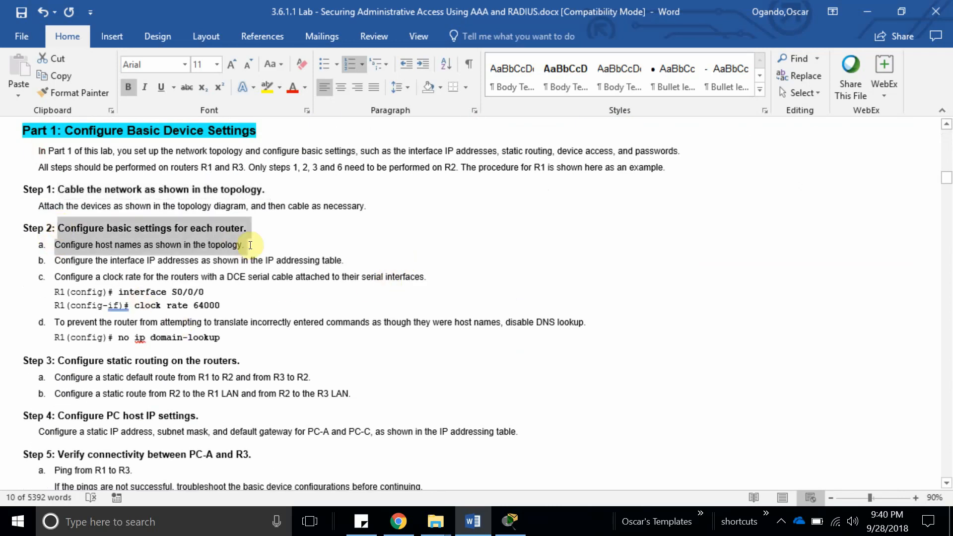
pyautogui.click(229, 325)
pyautogui.moveTo(60, 251); pyautogui.dragTo(246, 361)
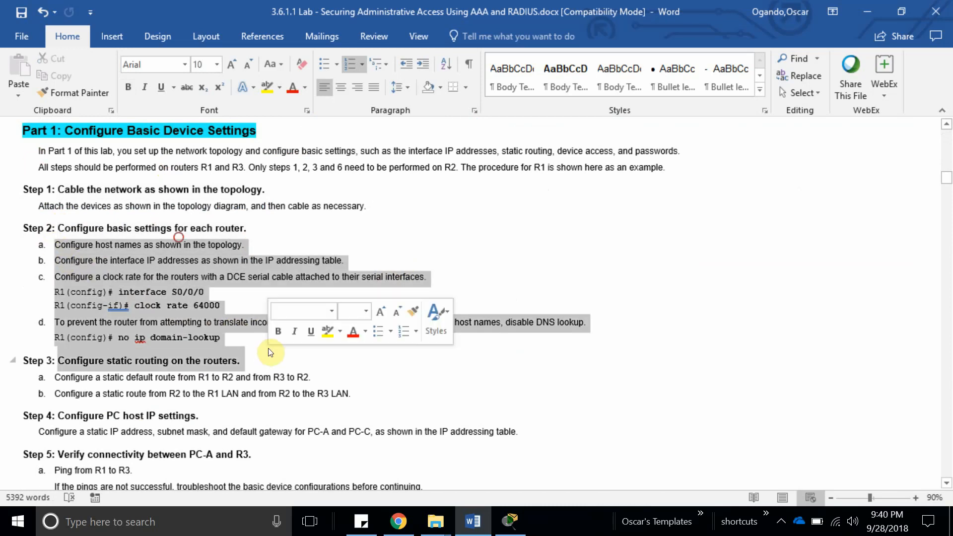
pyautogui.scroll(-3, 269, 343)
pyautogui.click(82, 323)
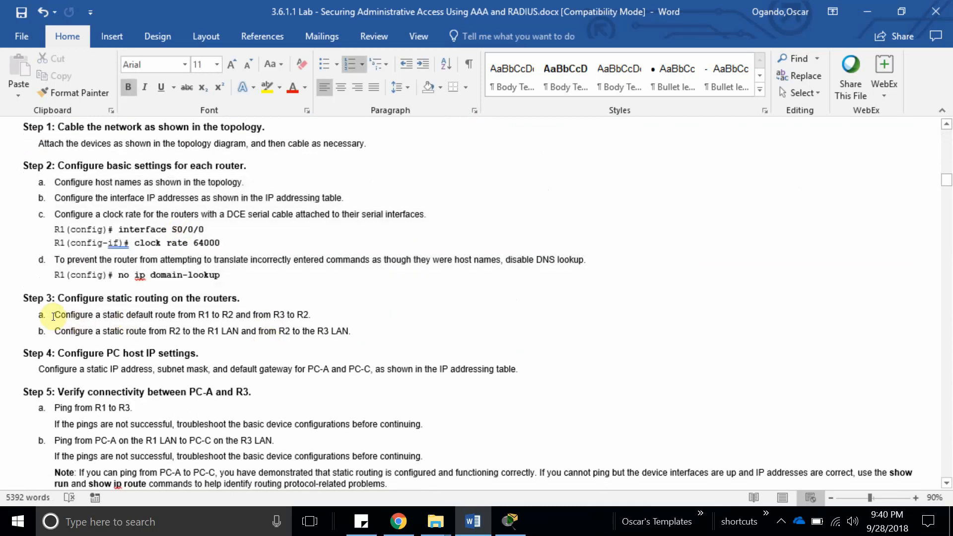
pyautogui.moveTo(53, 316); pyautogui.dragTo(279, 322)
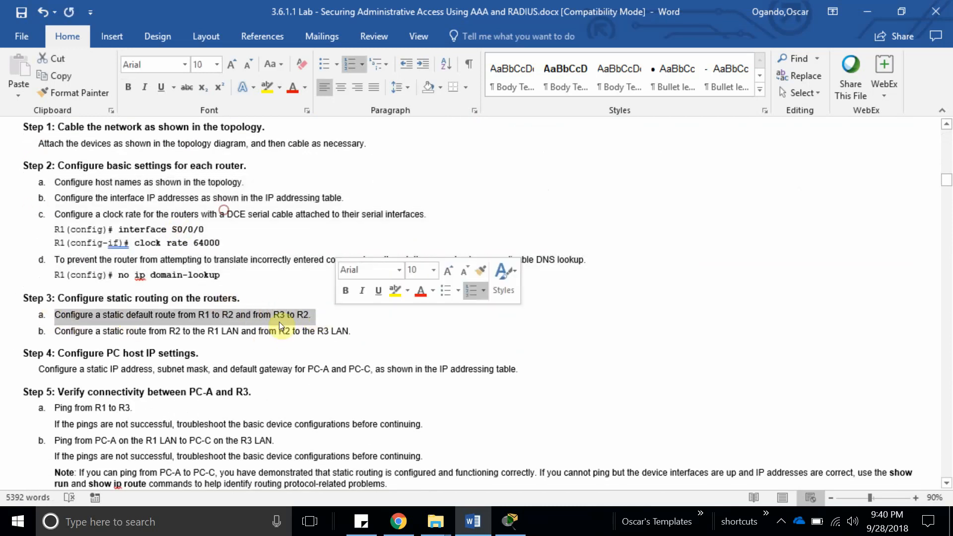
pyautogui.scroll(-1, 214, 322)
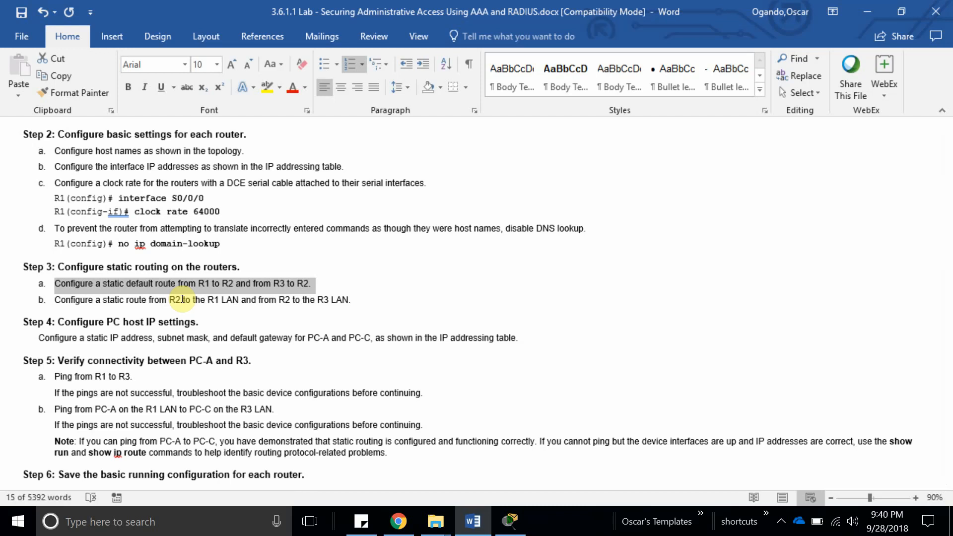
pyautogui.scroll(-3, 182, 300)
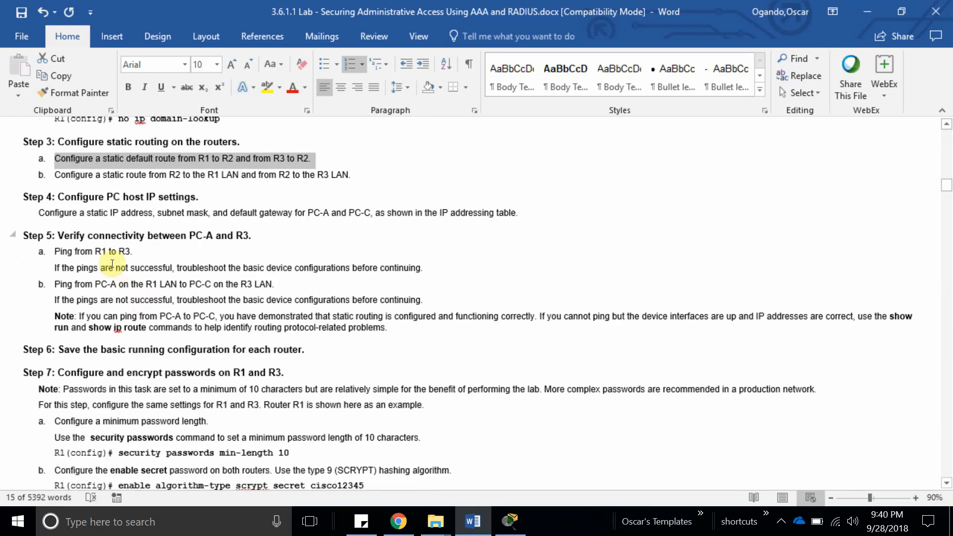
pyautogui.scroll(-2, 144, 259)
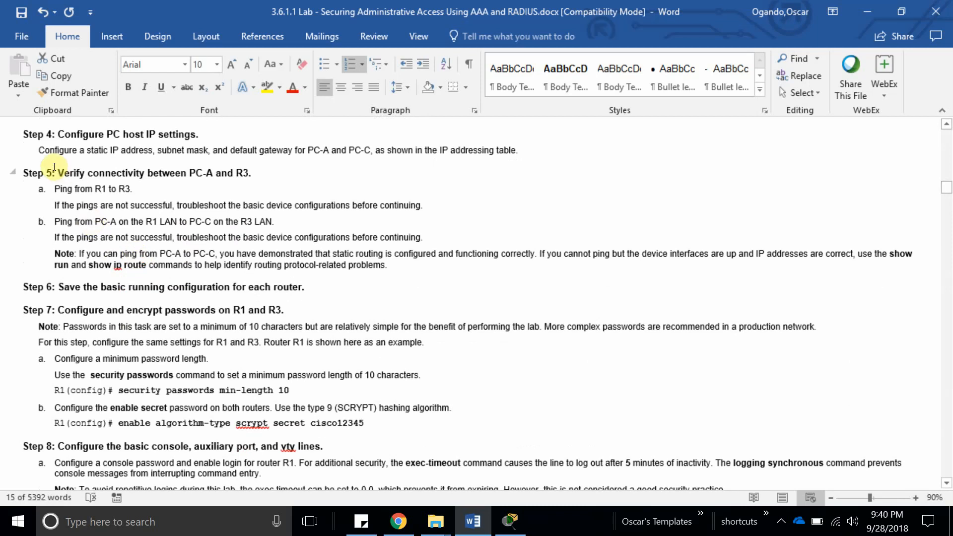
pyautogui.moveTo(258, 170); pyautogui.dragTo(300, 174)
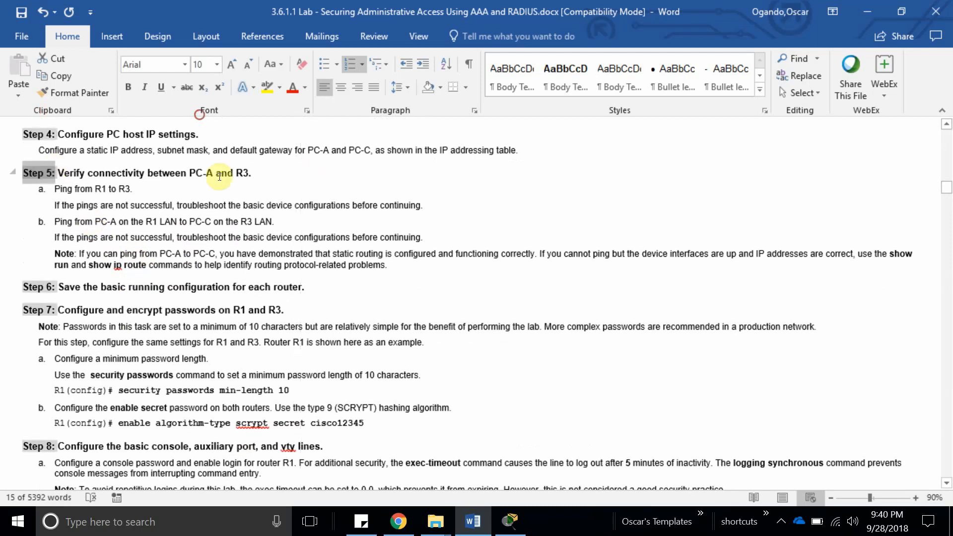
pyautogui.tripleClick(194, 174)
pyautogui.doubleClick(100, 189)
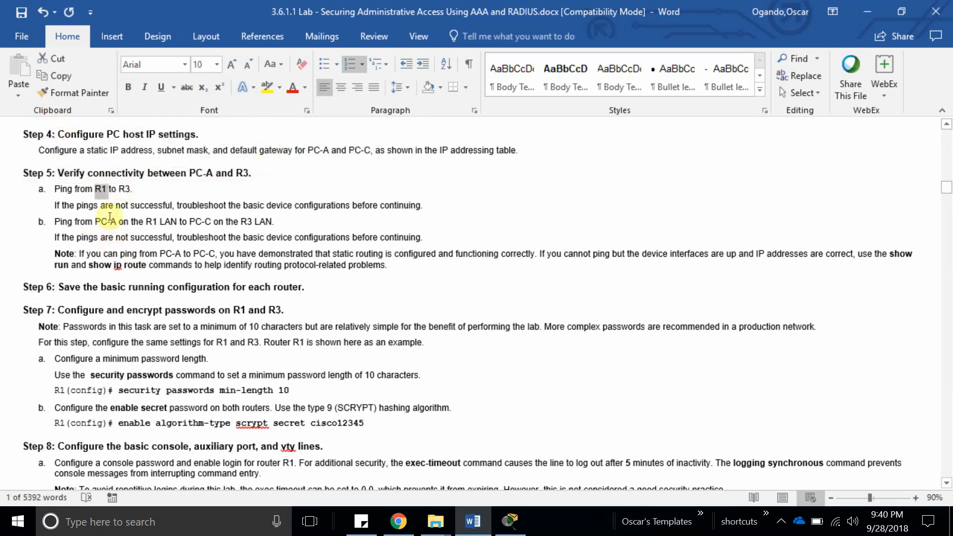
pyautogui.hotkey('ctrl', 'z')
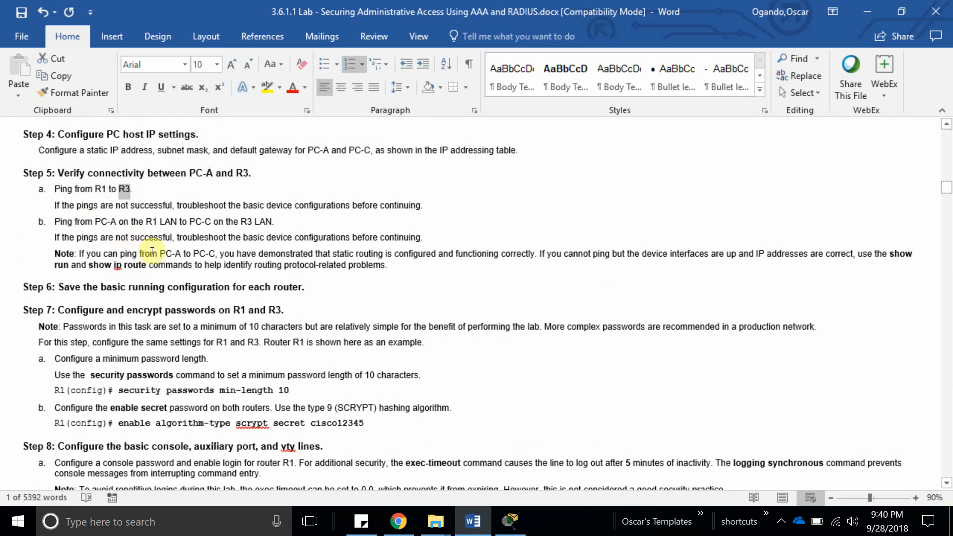
pyautogui.hotkey('ctrl', 'z')
# Copy R3's G0/1 address 192.168.3.1 from the Addressing Table.
pyautogui.scroll(15, 213, 253)
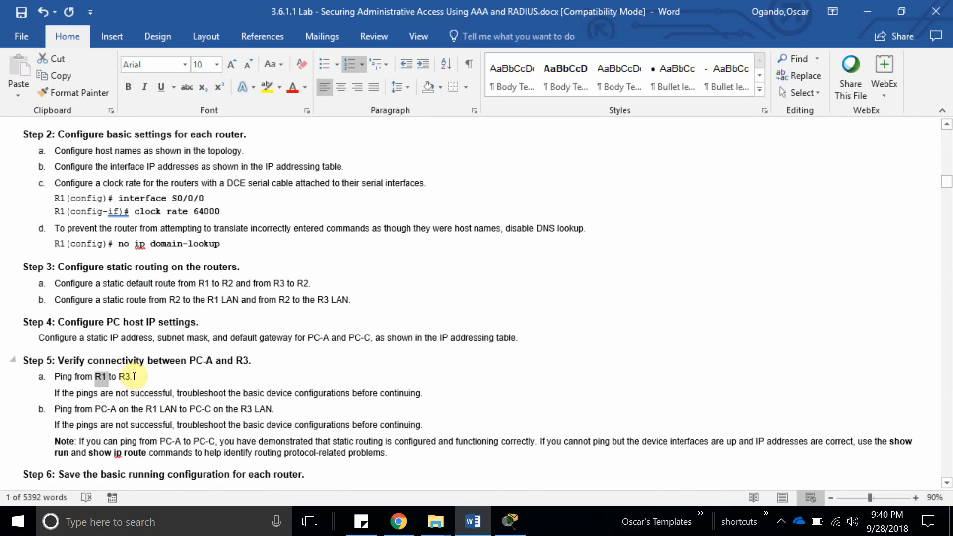
pyautogui.scroll(15, 253, 329)
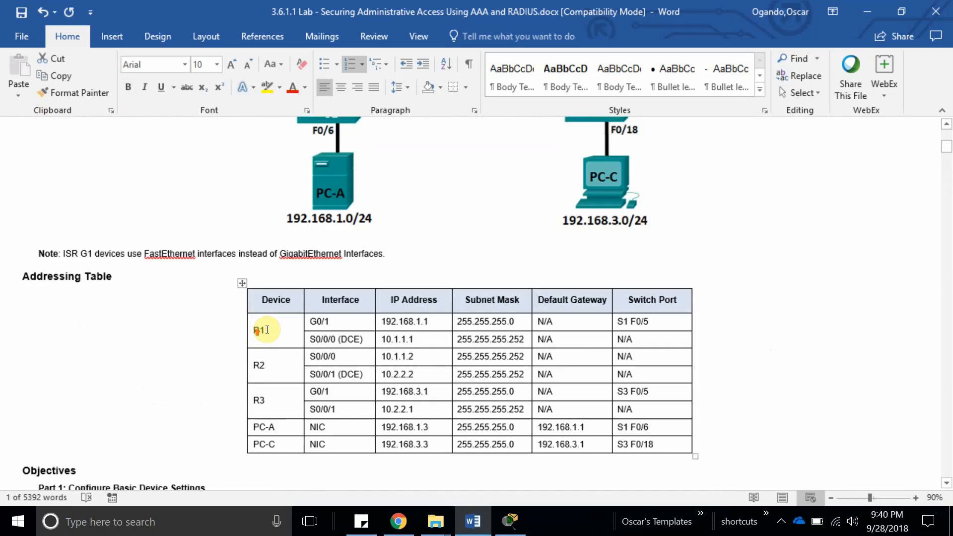
pyautogui.scroll(-3, 259, 318)
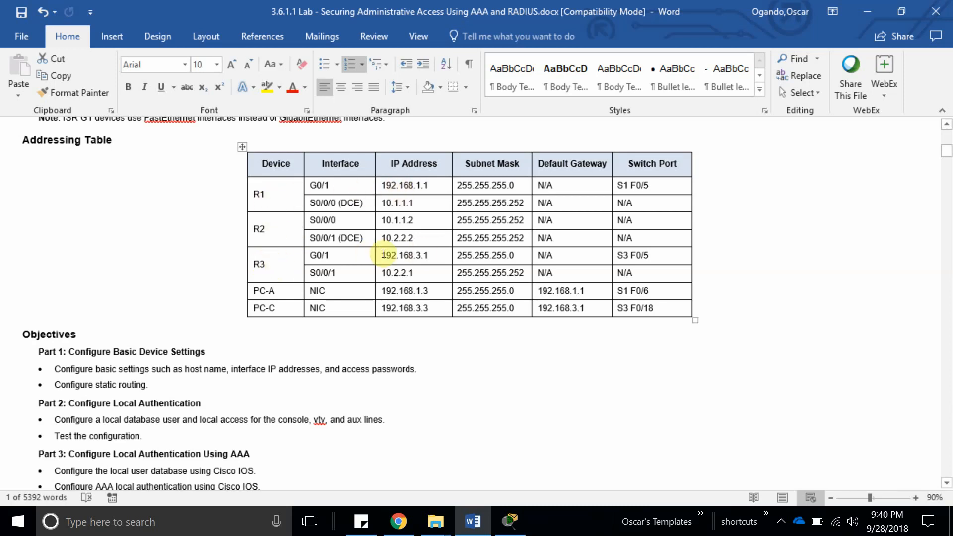
pyautogui.doubleClick(422, 256)
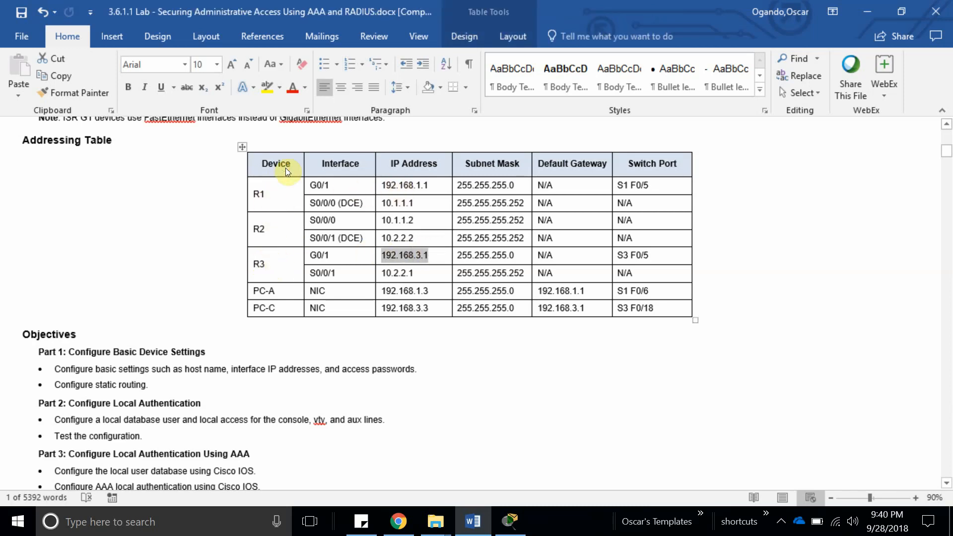
pyautogui.hotkey('ctrl', 'c')
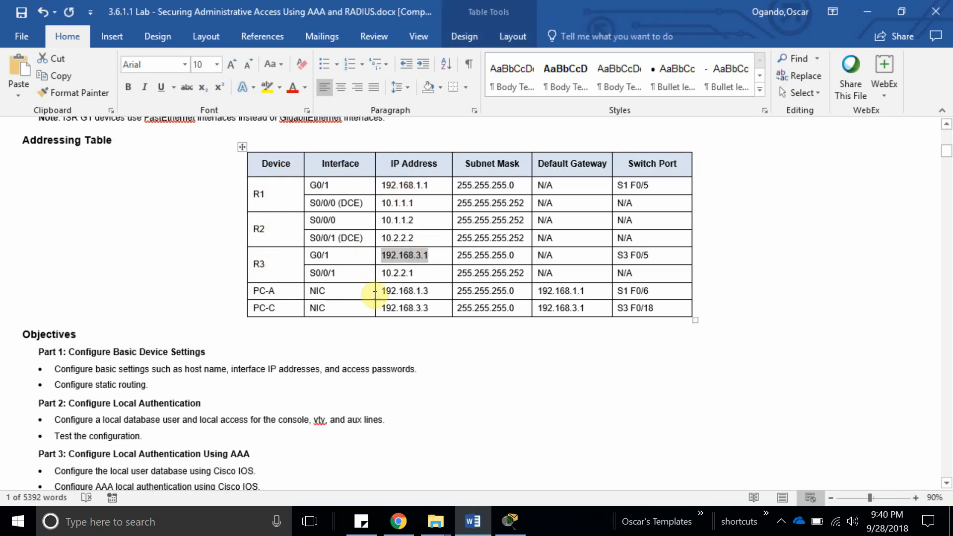
pyautogui.click(503, 522)
# From R1's enable prompt, run ping 192.168.3.1 and confirm the 5/5 success.
pyautogui.click(226, 212)
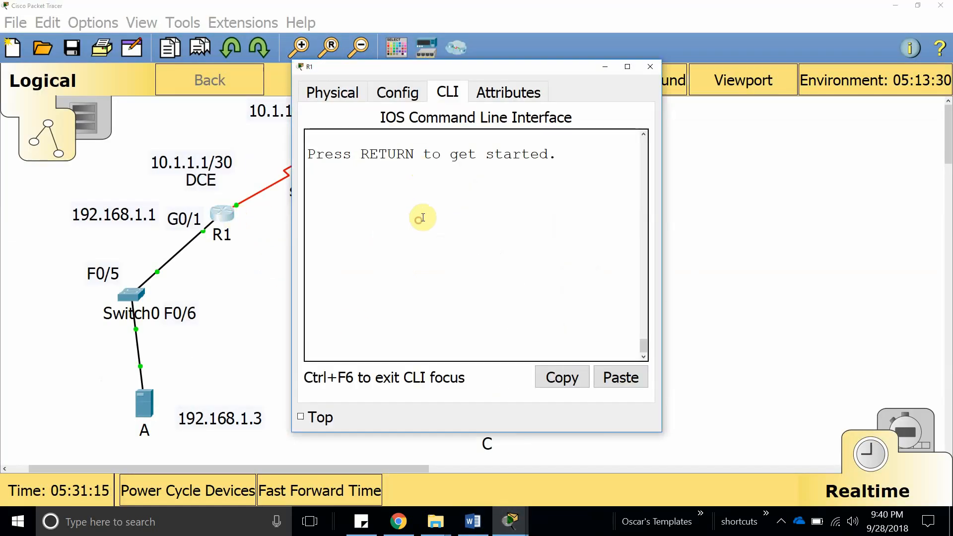
pyautogui.press('Return')
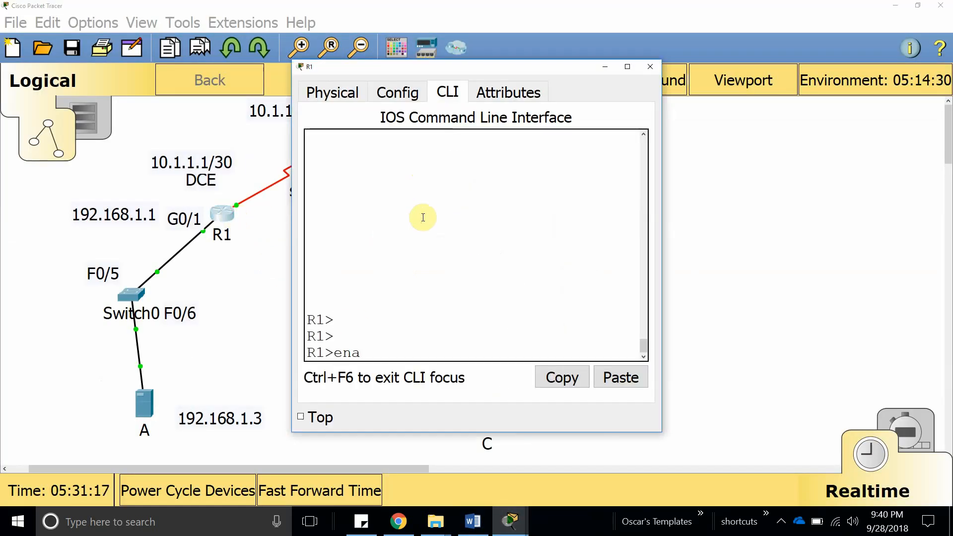
pyautogui.write('enable')
pyautogui.press('Return')
pyautogui.press('Return')
pyautogui.press('Return')
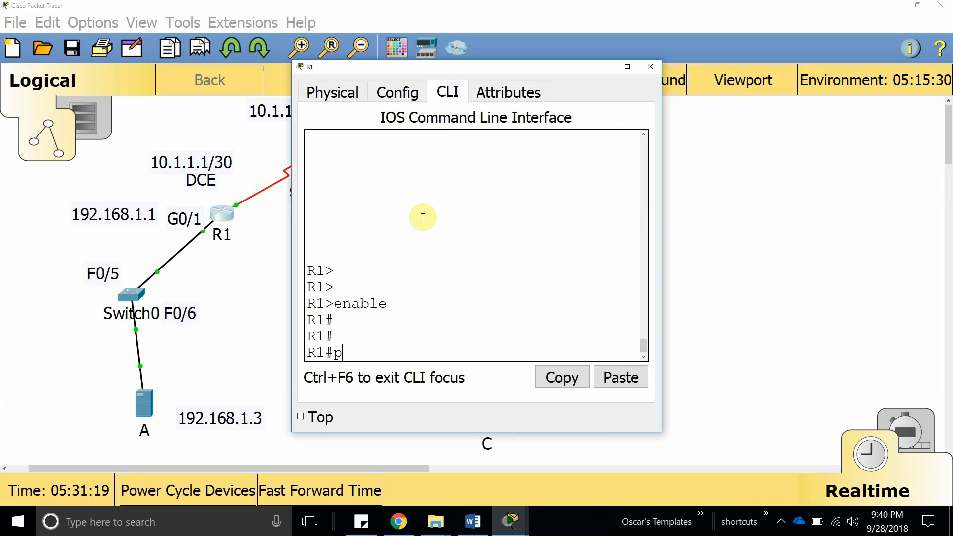
pyautogui.write('ping')
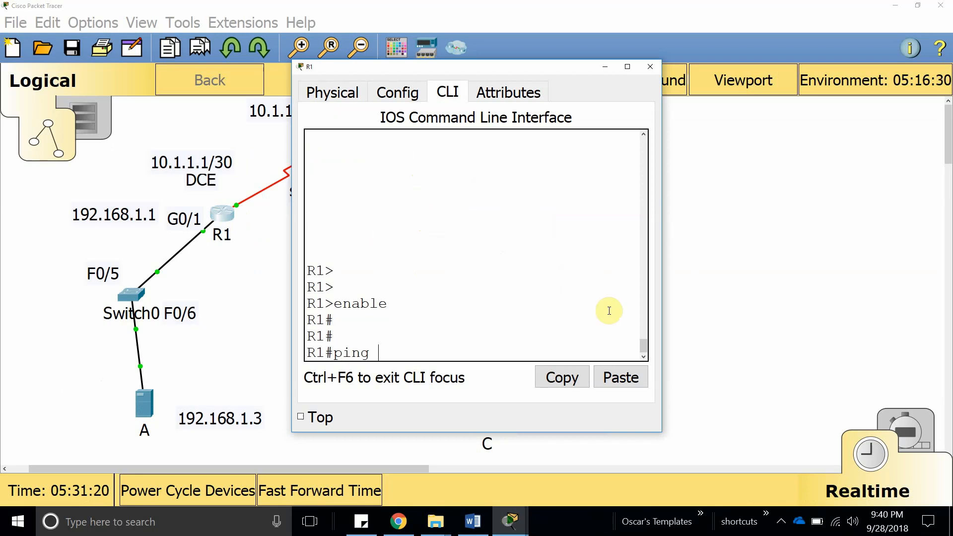
pyautogui.click(623, 376)
pyautogui.press('Return')
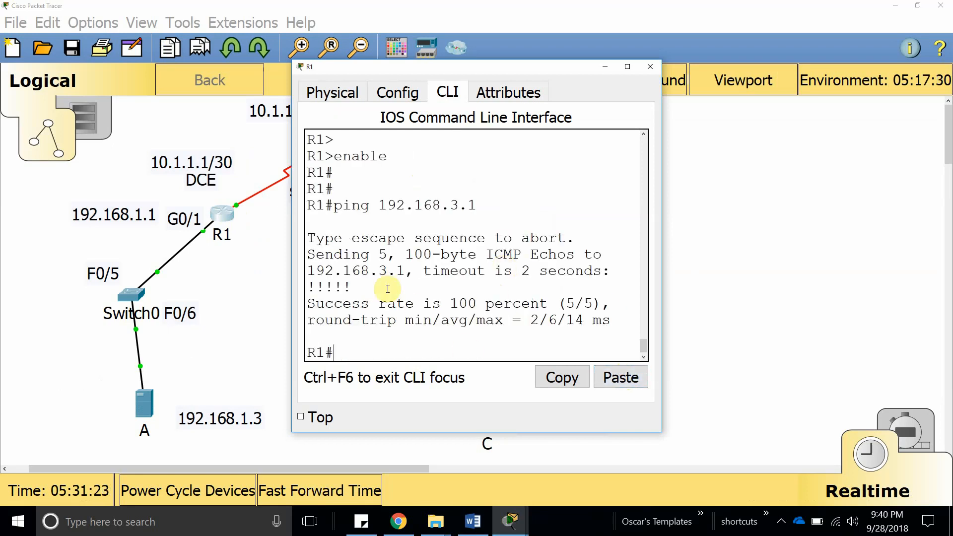
pyautogui.doubleClick(376, 288)
pyautogui.click(420, 289)
# Scroll the lab sheet to Step 5 and mark 'PC' in the PC-A ping item b.
pyautogui.click(473, 521)
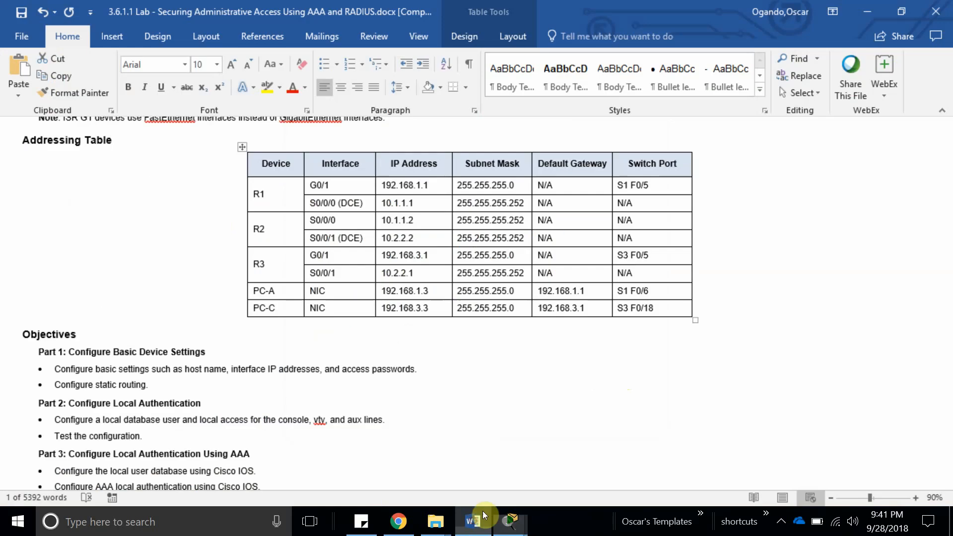
pyautogui.scroll(-5, 242, 369)
pyautogui.scroll(-20, 242, 369)
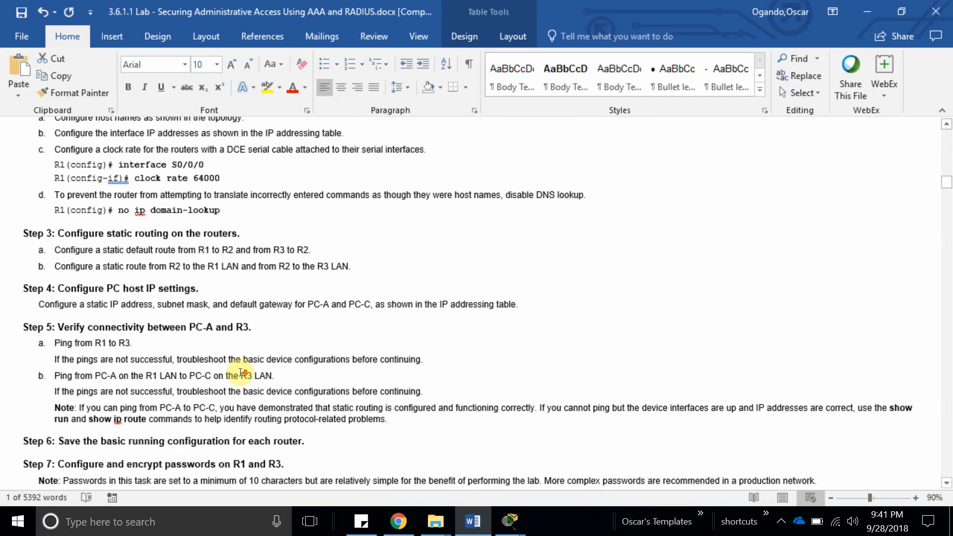
pyautogui.scroll(15, 240, 371)
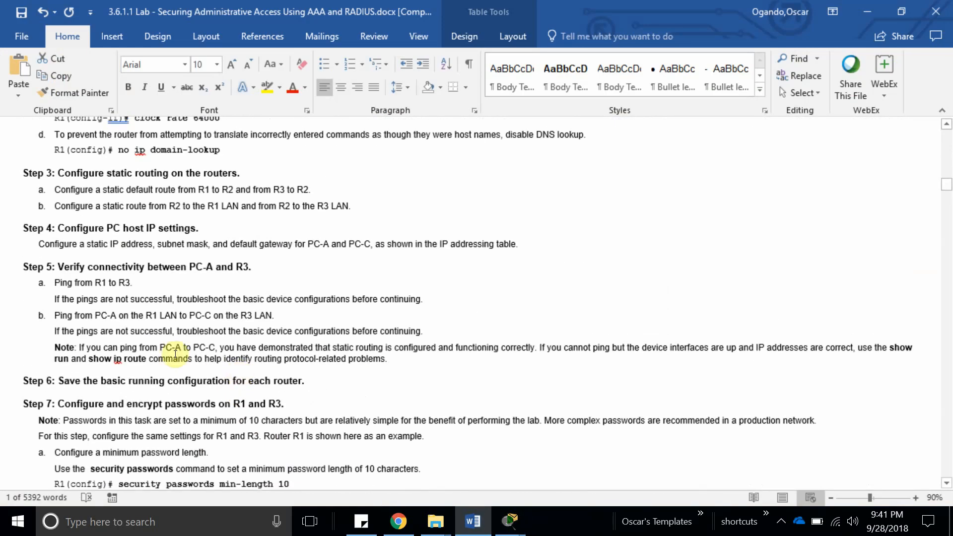
pyautogui.scroll(4, 165, 347)
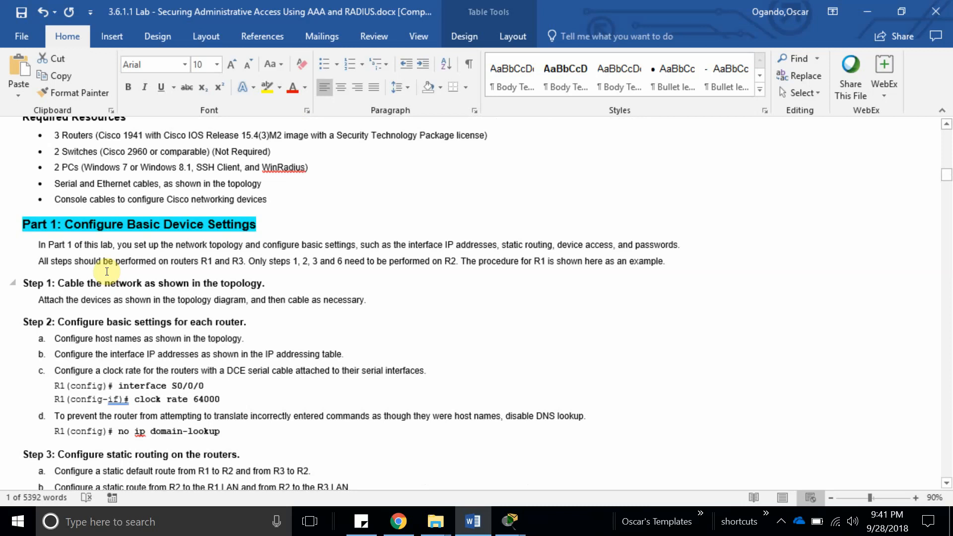
pyautogui.scroll(-10, 127, 330)
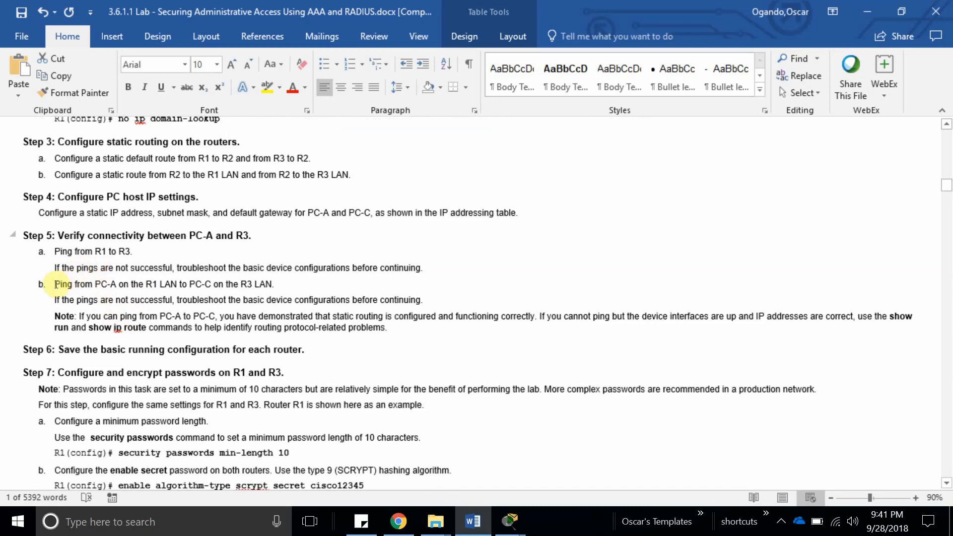
pyautogui.doubleClick(99, 285)
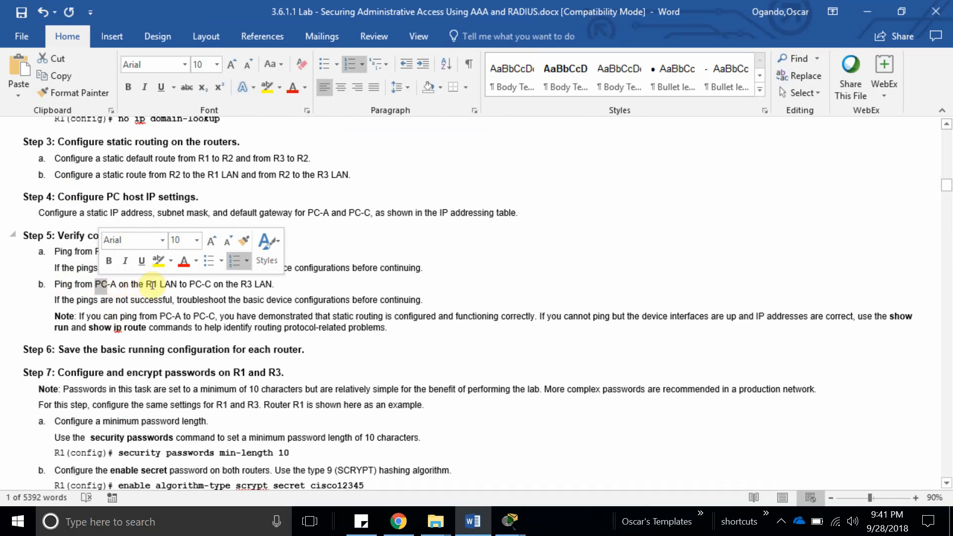
pyautogui.click(510, 521)
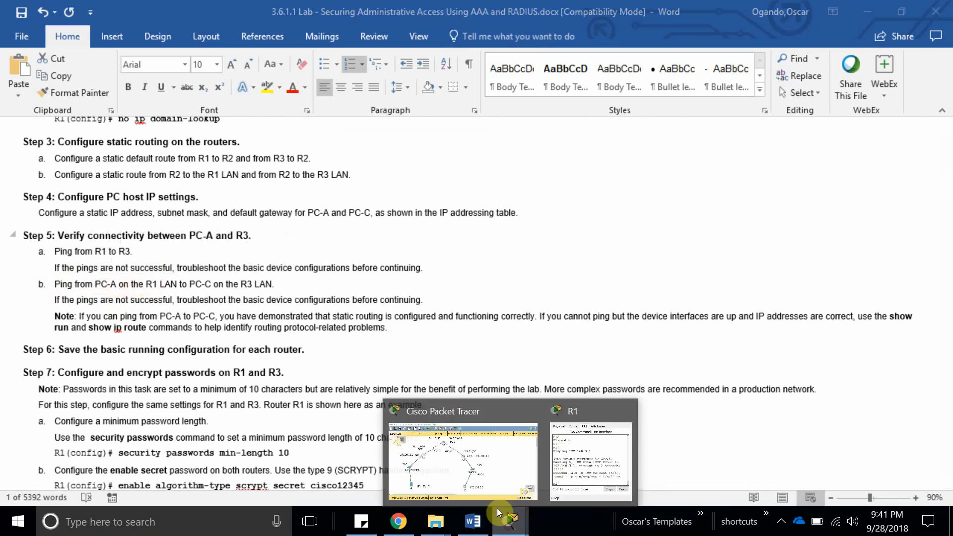
pyautogui.click(456, 461)
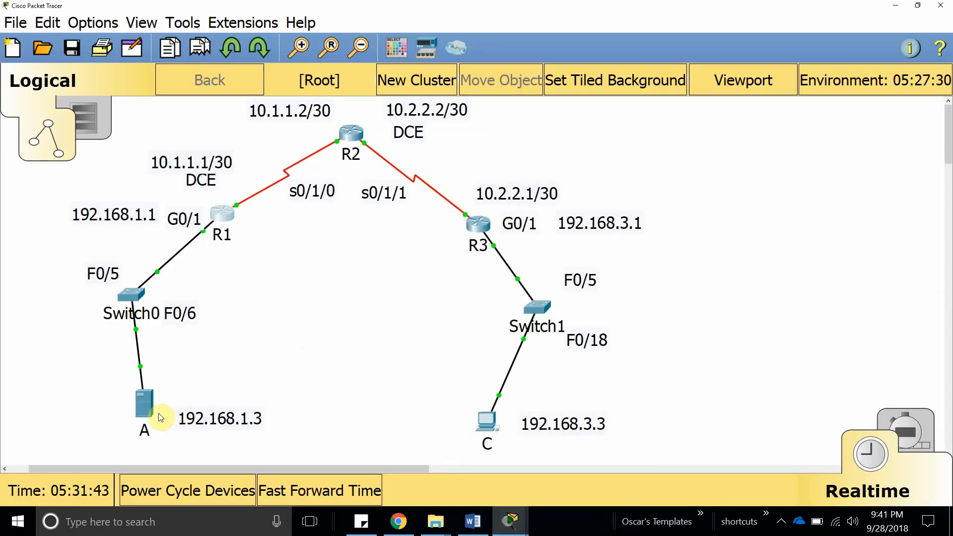
# In PC-A's Command Prompt, ping 192.168.1.1 and check the four replies with 0% loss.
pyautogui.doubleClick(118, 211)
pyautogui.hotkey('ctrl', 'c')
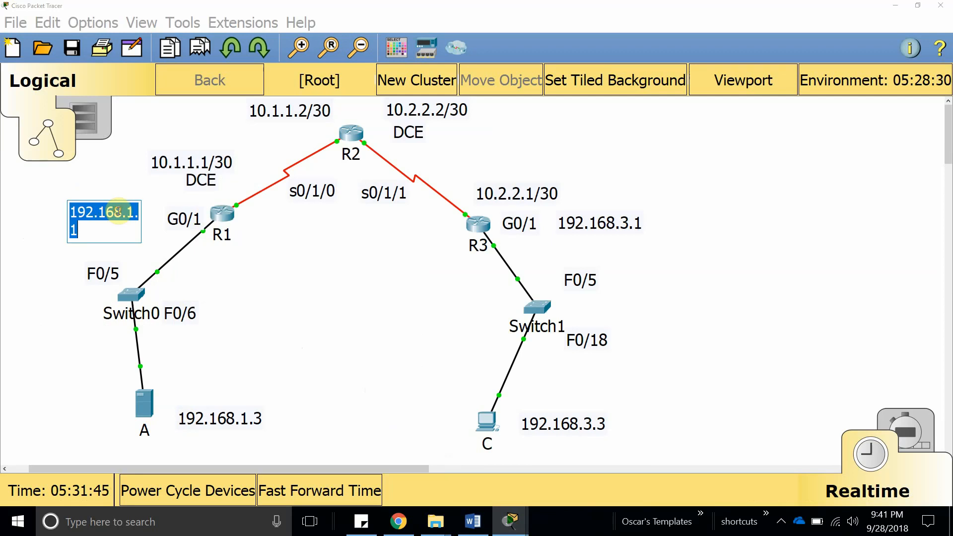
pyautogui.click(320, 298)
pyautogui.click(140, 405)
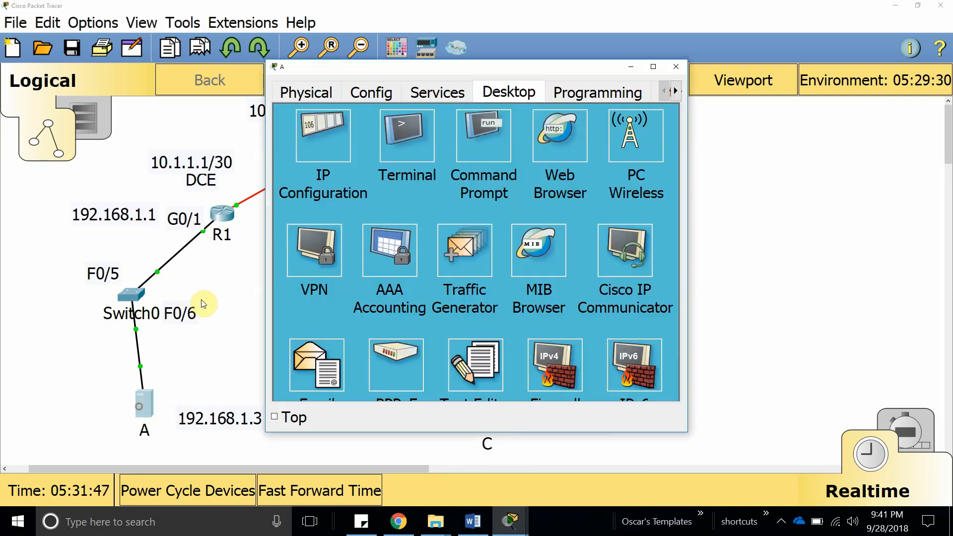
pyautogui.click(481, 154)
pyautogui.press('Return')
pyautogui.press('Return')
pyautogui.press('Return')
pyautogui.press('Return')
pyautogui.press('Return')
pyautogui.press('Return')
pyautogui.press('Return')
pyautogui.press('Return')
pyautogui.press('Return')
pyautogui.press('Return')
pyautogui.press('Return')
pyautogui.press('Return')
pyautogui.press('Return')
pyautogui.press('Return')
pyautogui.press('Return')
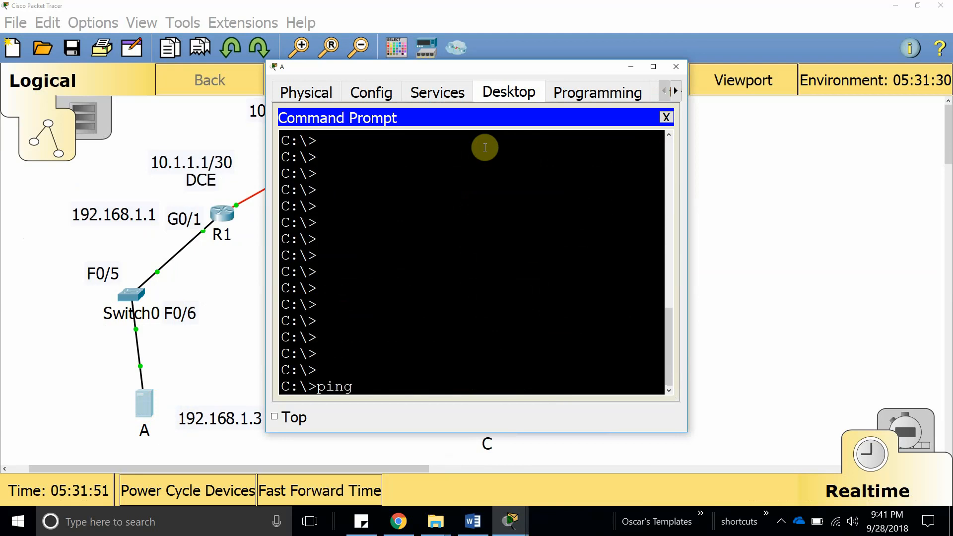
pyautogui.rightClick(373, 382)
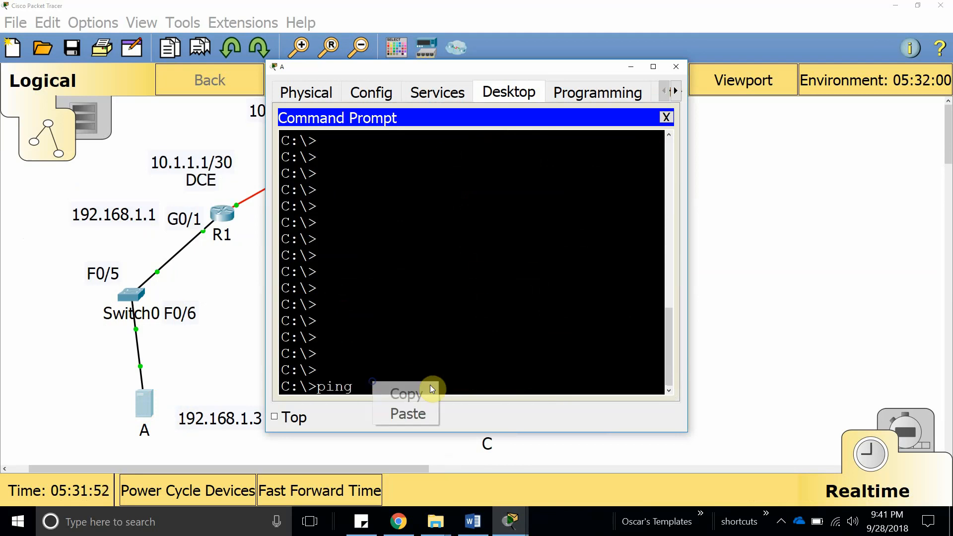
pyautogui.click(429, 414)
pyautogui.press('Return')
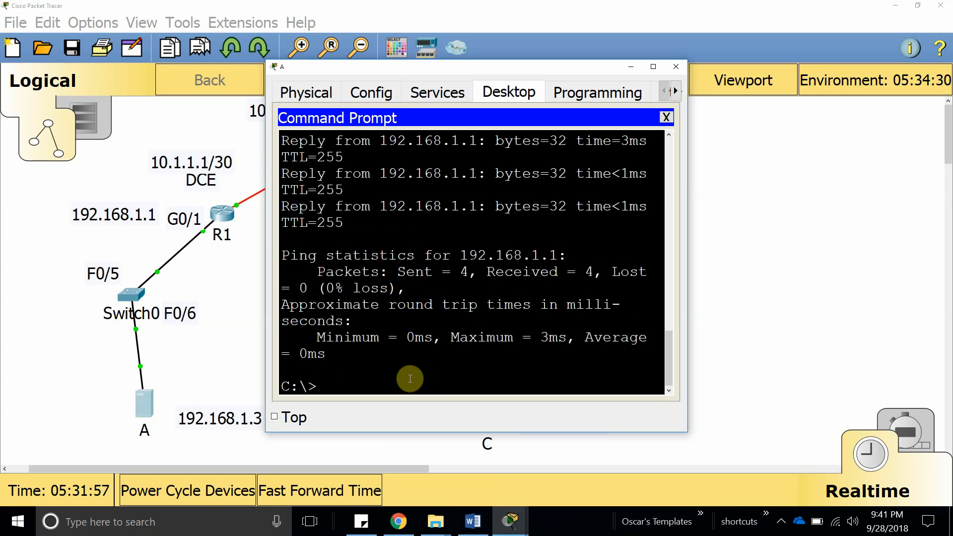
pyautogui.scroll(3, 394, 353)
pyautogui.moveTo(355, 370); pyautogui.dragTo(289, 249)
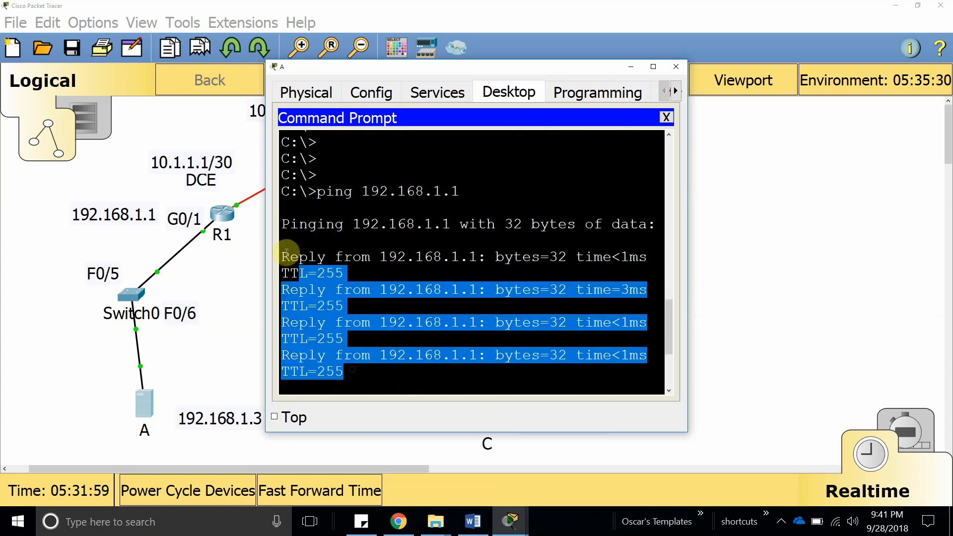
pyautogui.click(306, 241)
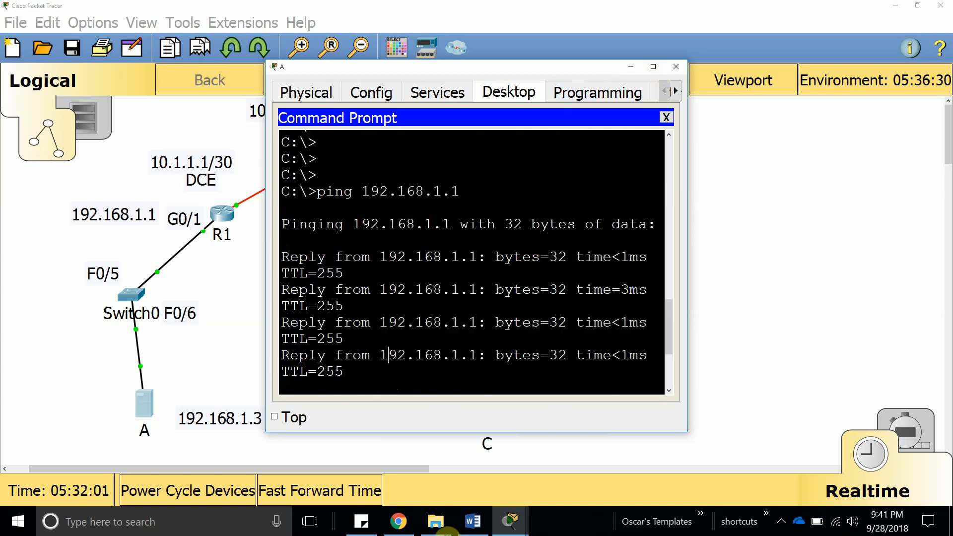
pyautogui.click(473, 521)
# Review Step 5 item b and the Step 6 save-configuration heading.
pyautogui.scroll(-1, 228, 293)
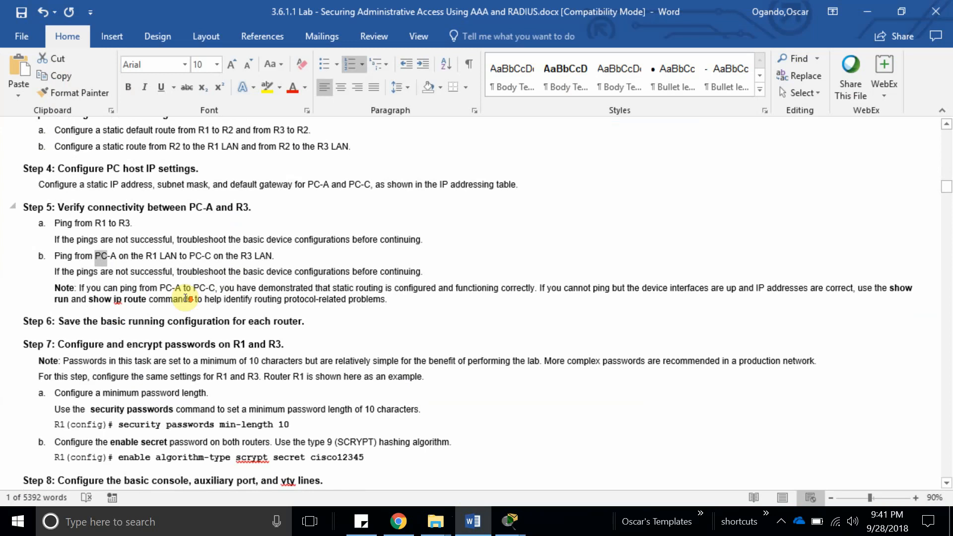
pyautogui.click(56, 237)
pyautogui.click(94, 252)
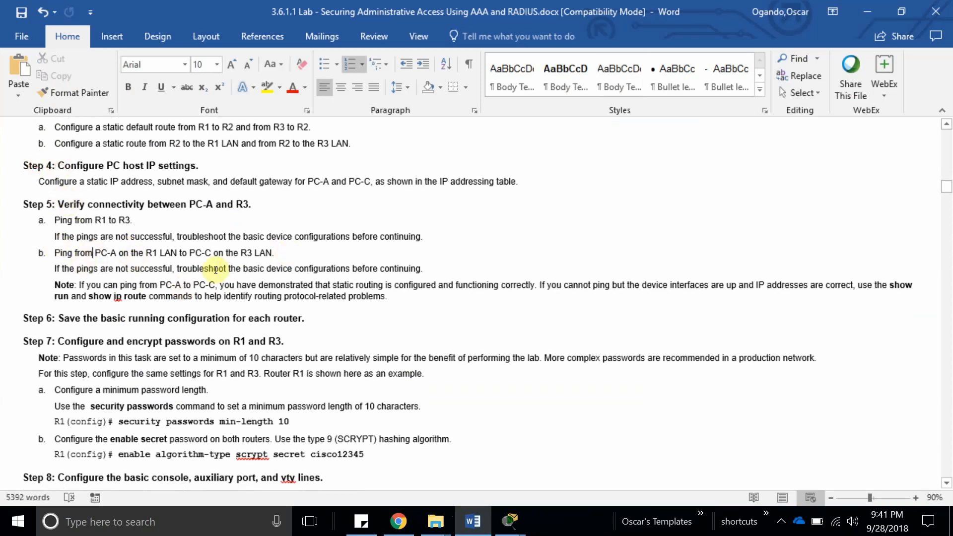
pyautogui.scroll(-4, 215, 269)
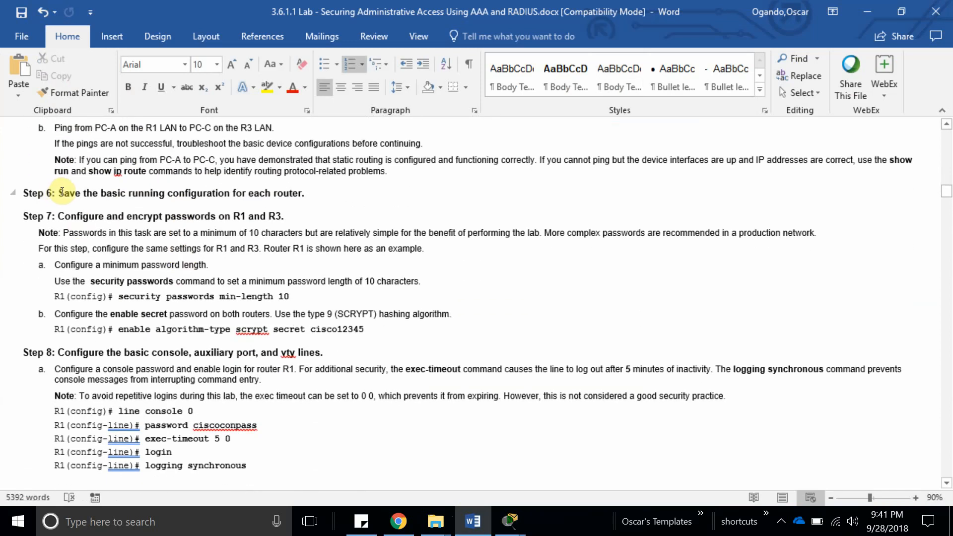
pyautogui.moveTo(59, 193); pyautogui.dragTo(289, 198)
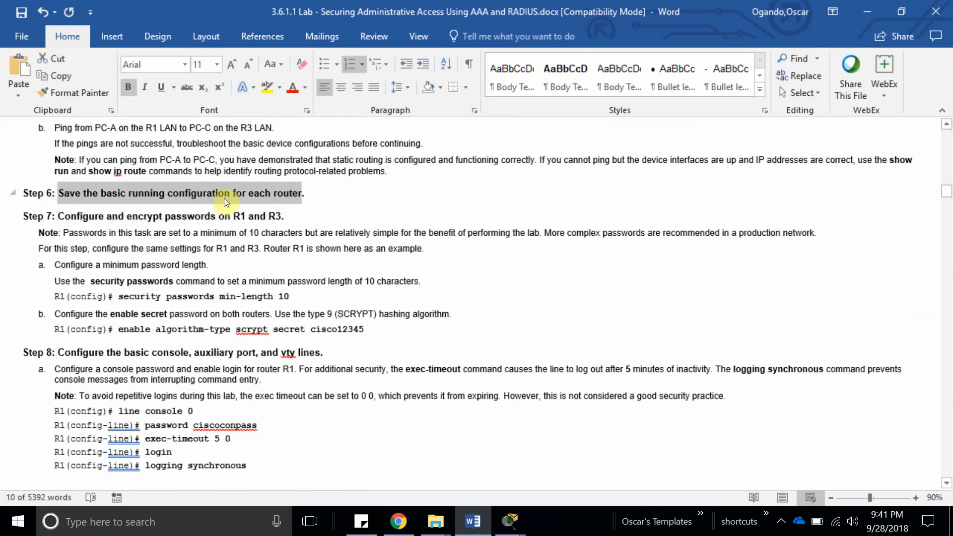
pyautogui.scroll(-1, 149, 268)
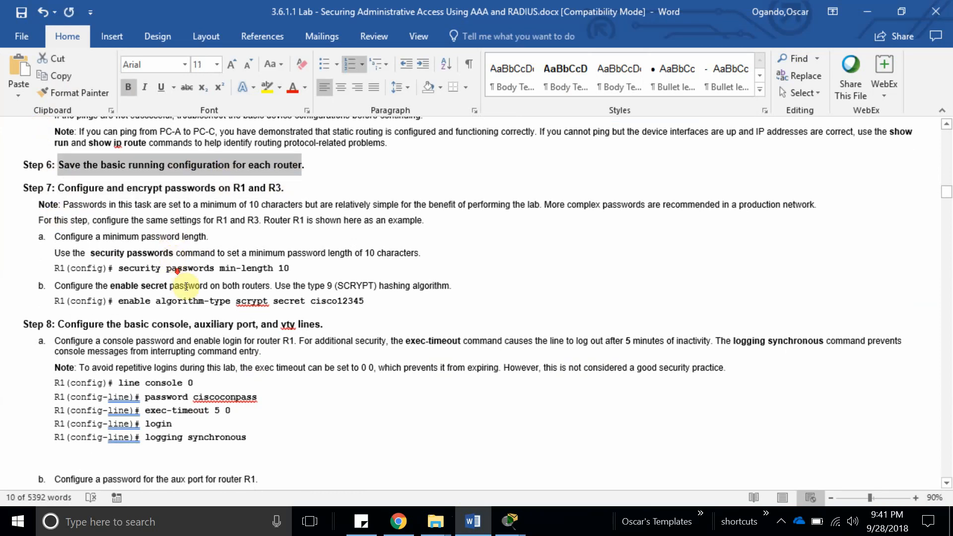
pyautogui.keyDown('ctrl'); pyautogui.scroll(1, 139, 287); pyautogui.keyUp('ctrl')
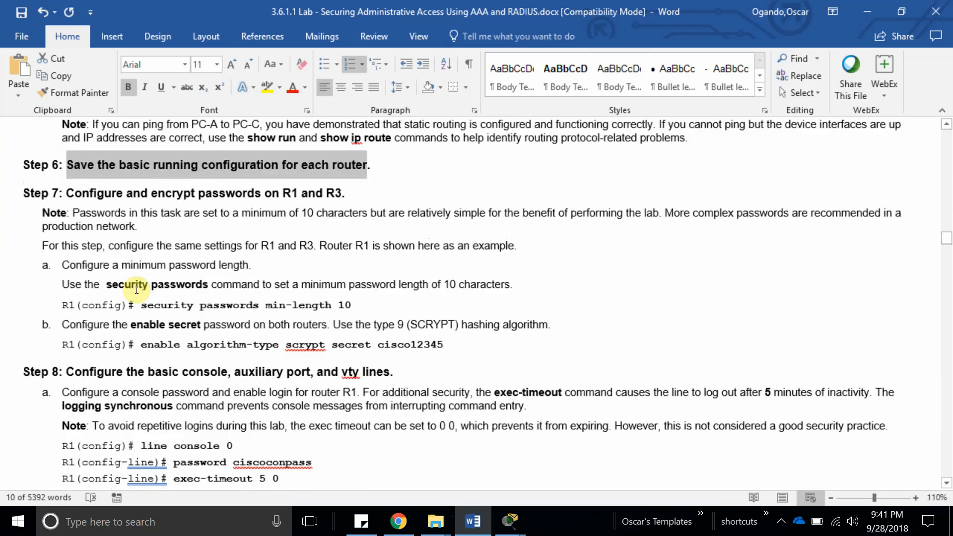
pyautogui.scroll(2, 100, 240)
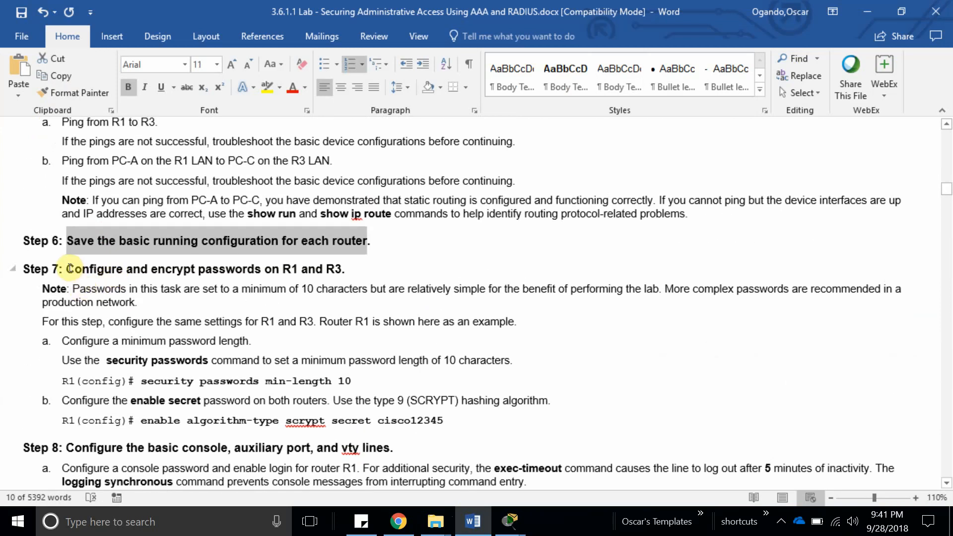
# Find the Step 7 R1/R3 password section and select 'security passwords min-length 10'.
pyautogui.moveTo(70, 269); pyautogui.dragTo(342, 280)
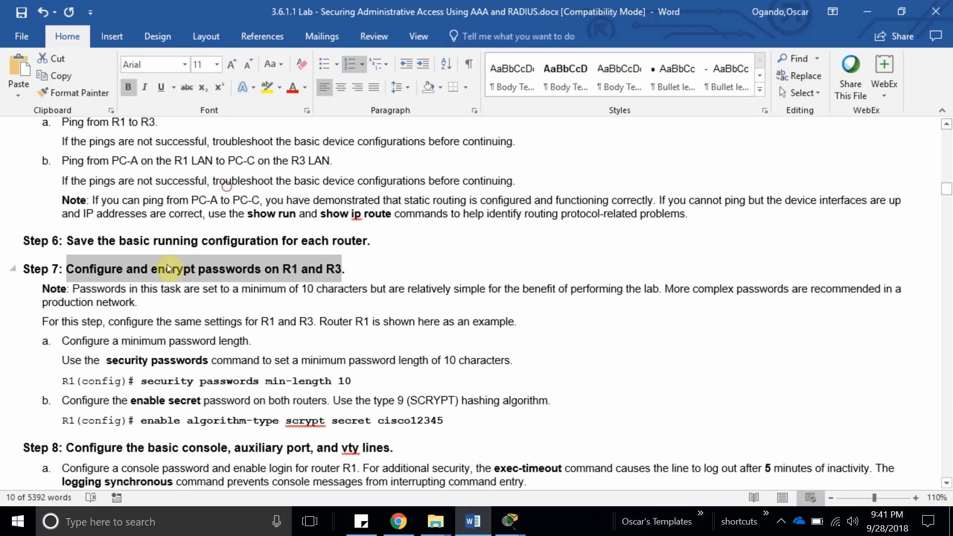
pyautogui.click(268, 270)
pyautogui.doubleClick(290, 270)
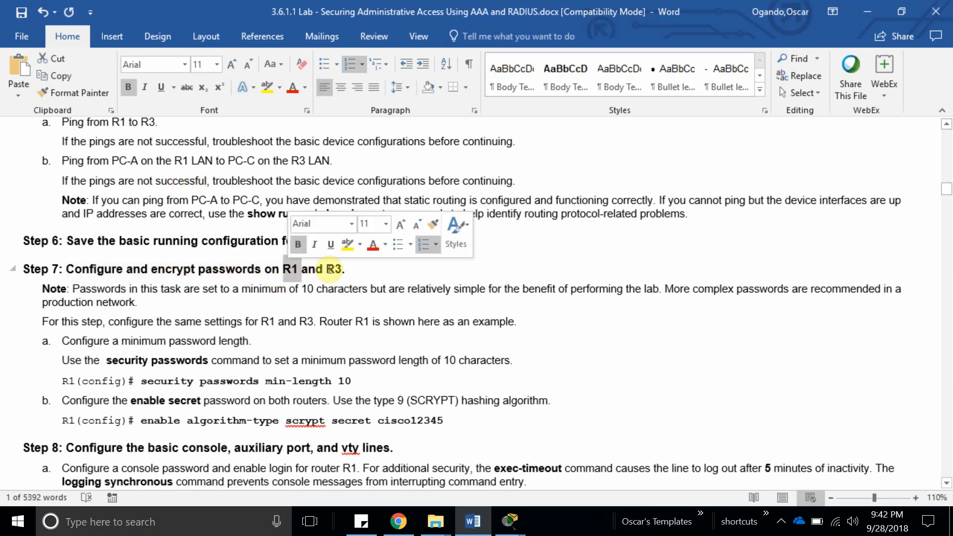
pyautogui.doubleClick(331, 270)
pyautogui.scroll(-3, 149, 293)
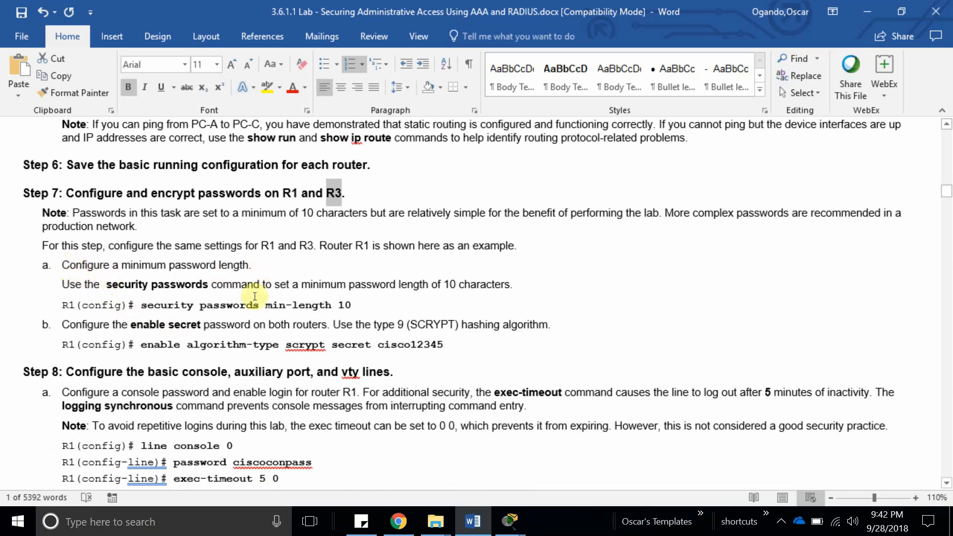
pyautogui.moveTo(143, 305); pyautogui.dragTo(350, 304)
pyautogui.hotkey('ctrl', 'c')
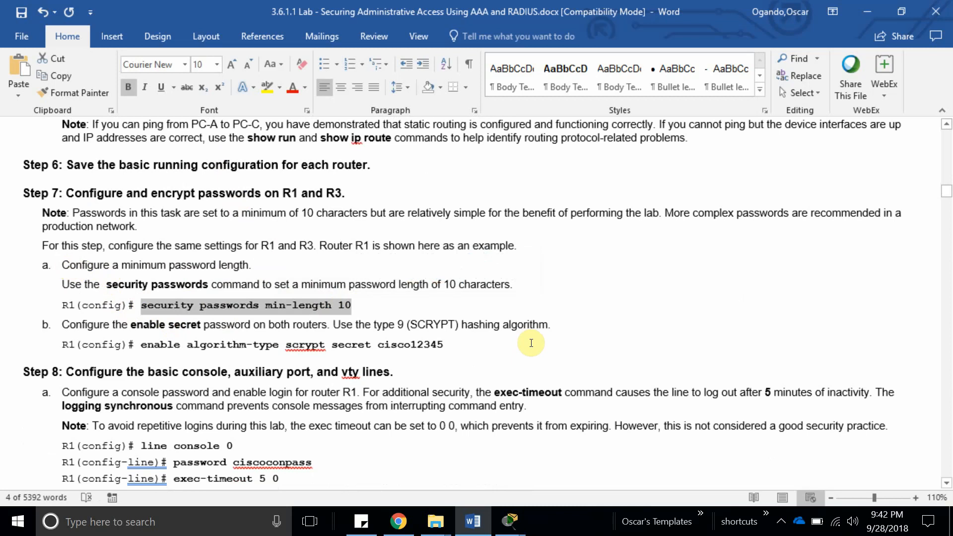
pyautogui.scroll(-2, 155, 336)
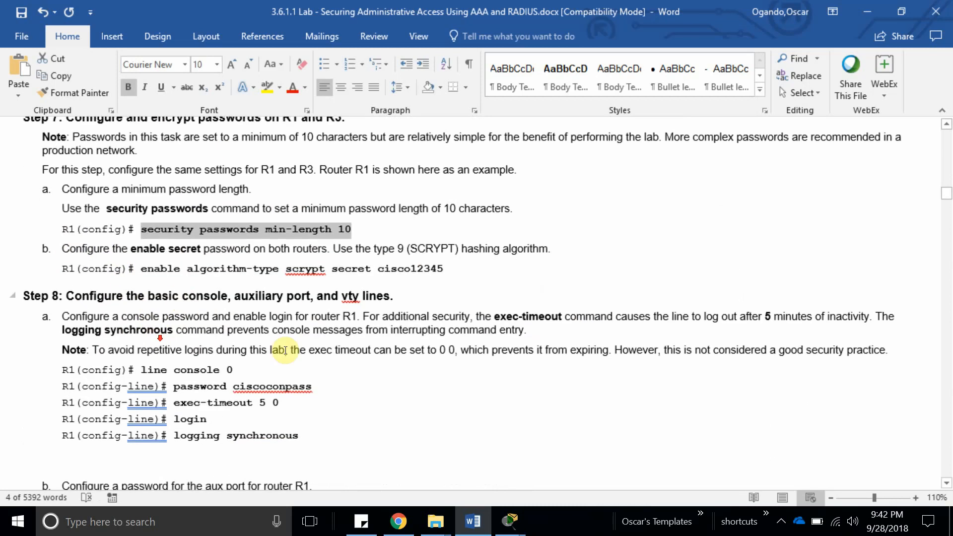
pyautogui.click(510, 522)
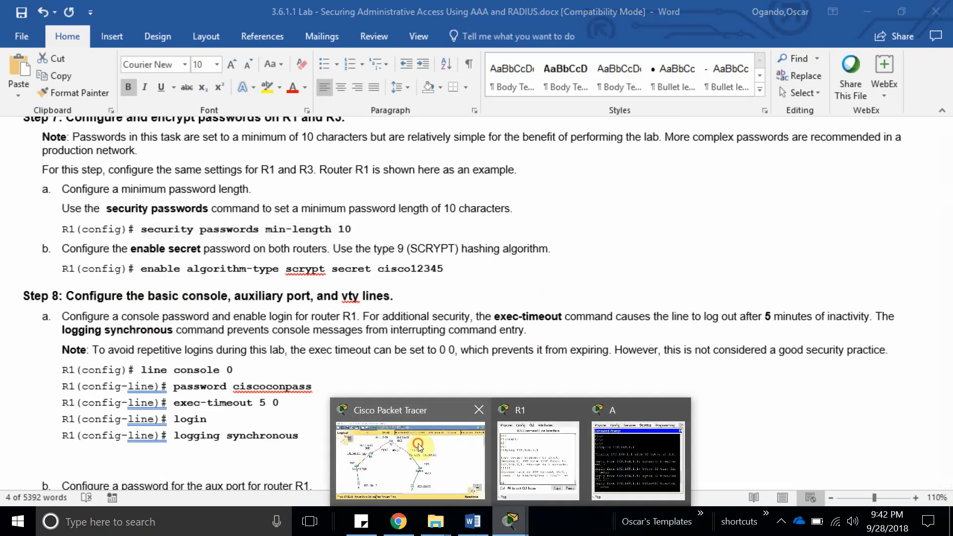
pyautogui.click(351, 451)
# On R1, enter configure terminal and paste in 'security passwords min-length 10'.
pyautogui.click(222, 214)
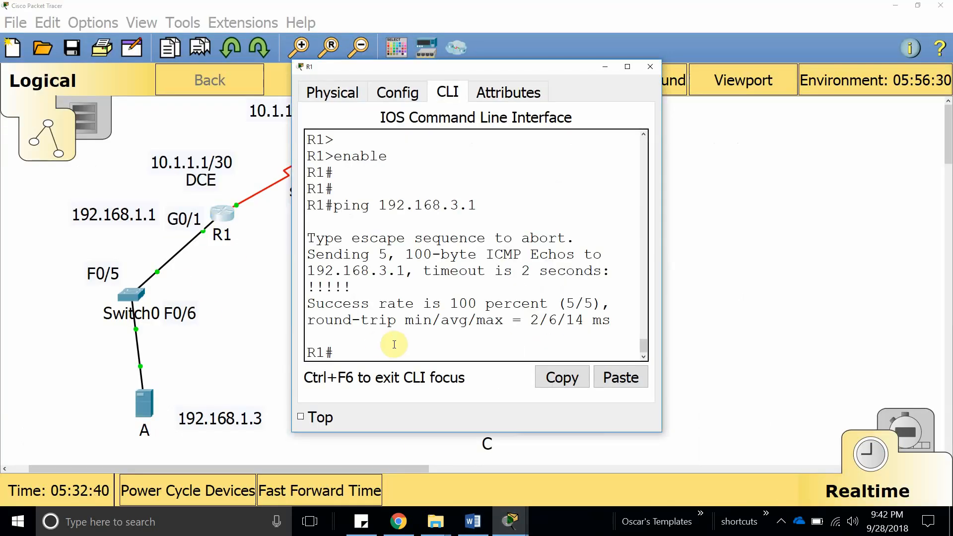
pyautogui.write('conf')
pyautogui.press('Tab')
pyautogui.write('t')
pyautogui.press('Tab')
pyautogui.press('Return')
pyautogui.press('Return')
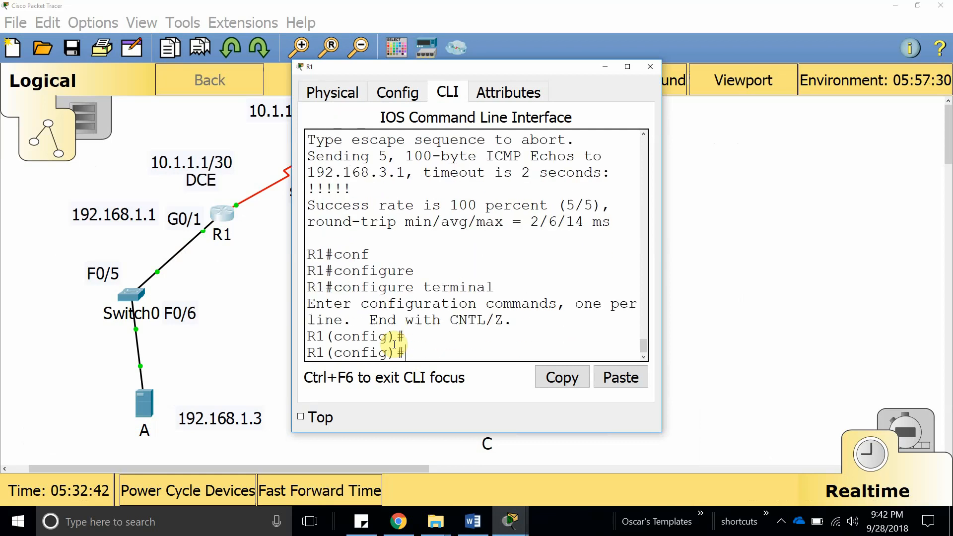
pyautogui.click(615, 378)
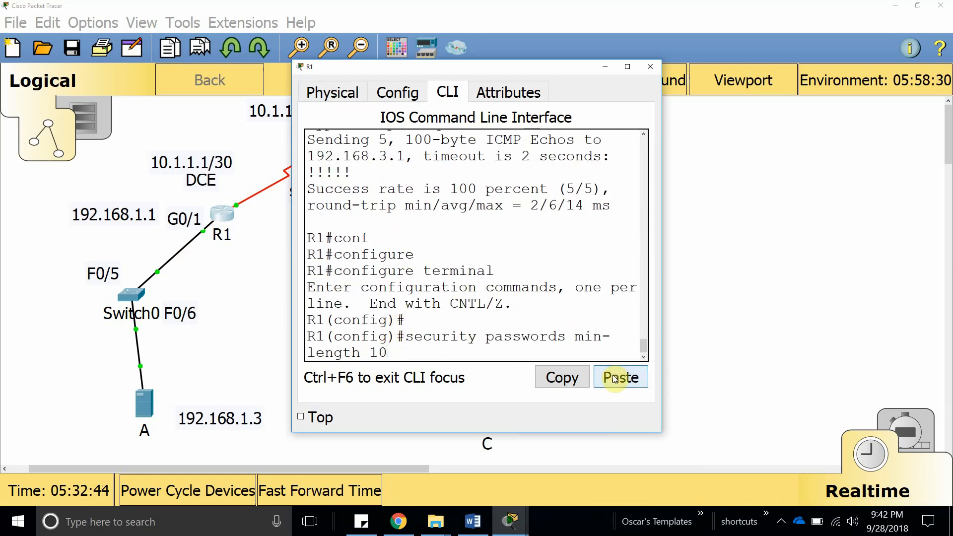
pyautogui.press('Return')
pyautogui.click(627, 67)
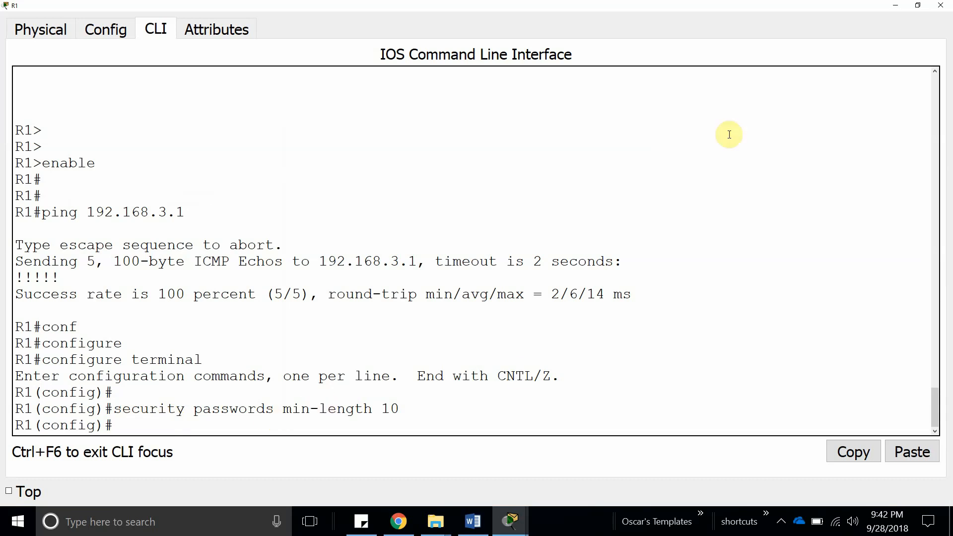
# Open R3's console and reach privileged mode after some mistyped configure and enable attempts.
pyautogui.click(897, 6)
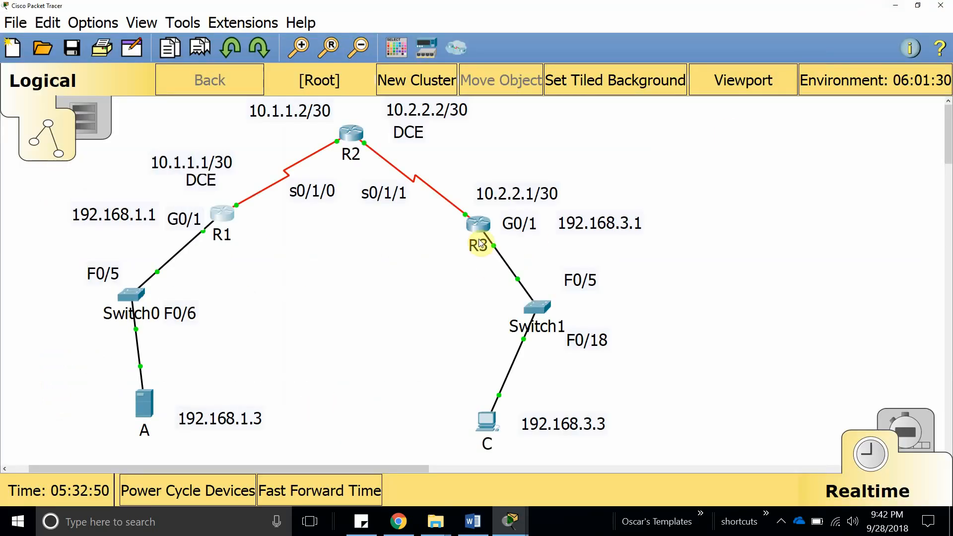
pyautogui.click(477, 226)
pyautogui.press('Return')
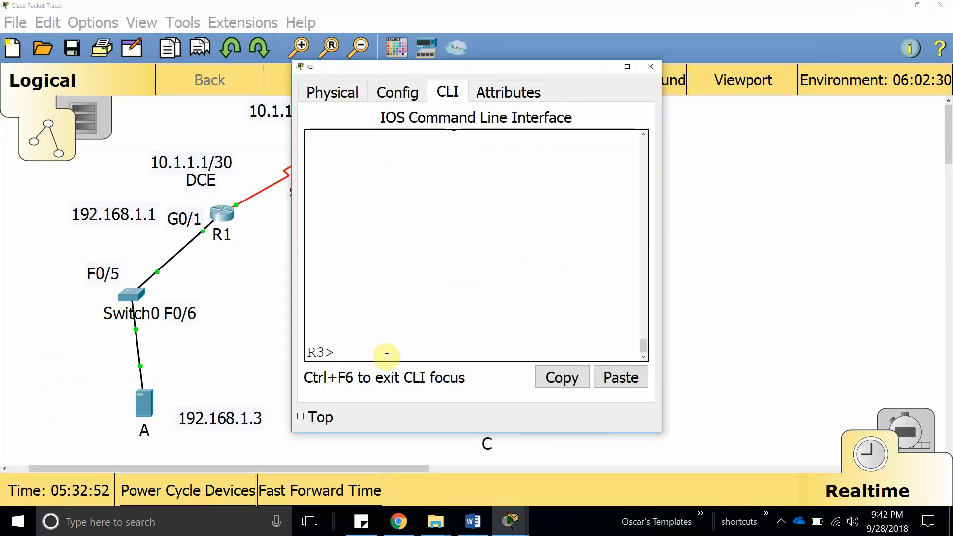
pyautogui.write('cong')
pyautogui.press('BackSpace')
pyautogui.write('f')
pyautogui.press('Tab')
pyautogui.press('Tab')
pyautogui.press('Tab')
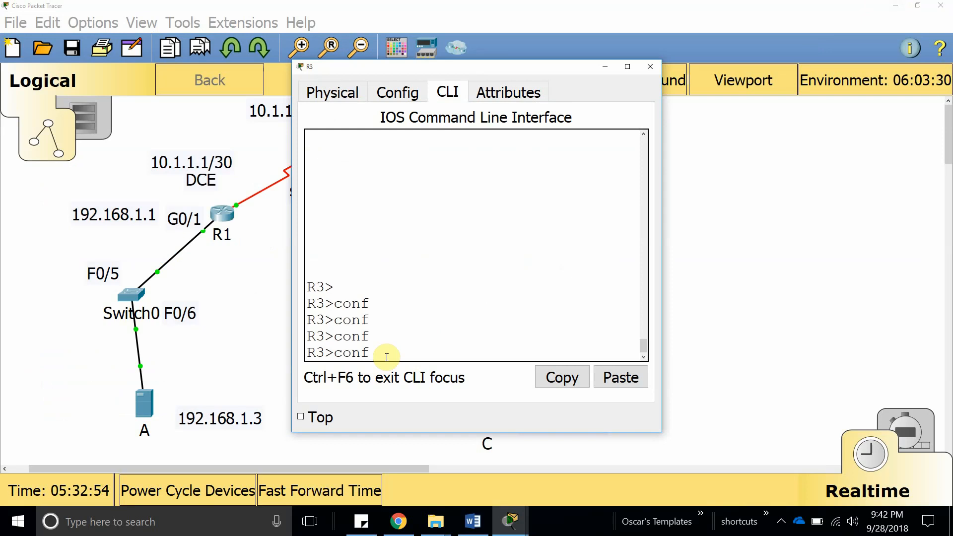
pyautogui.write('enab')
pyautogui.press('Tab')
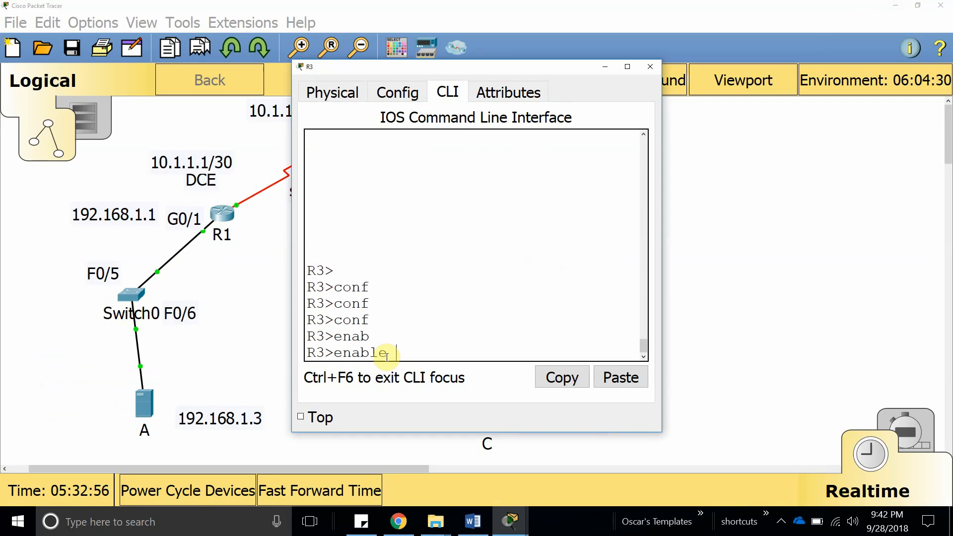
pyautogui.write('view')
pyautogui.press('Return')
pyautogui.press('Return')
pyautogui.press('Return')
pyautogui.write('en')
pyautogui.press('Tab')
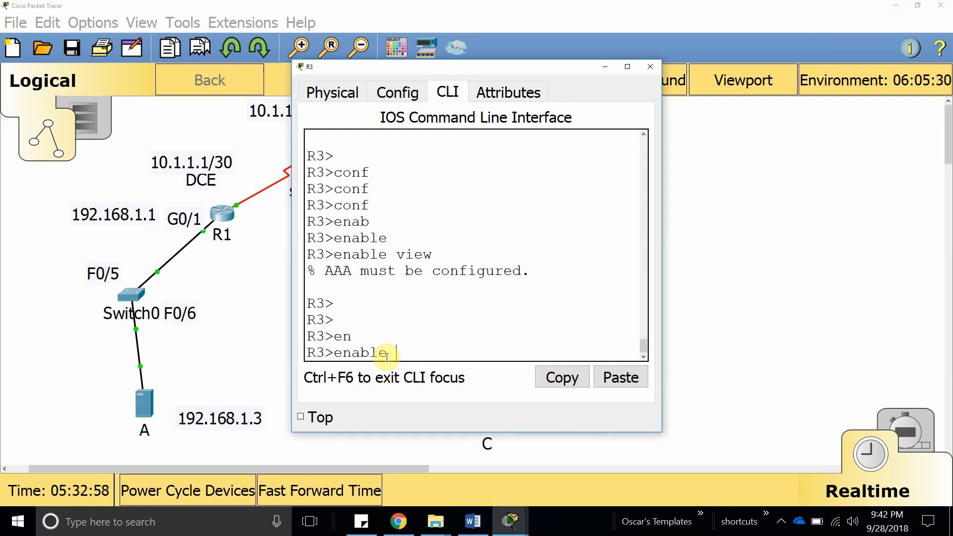
pyautogui.press('Return')
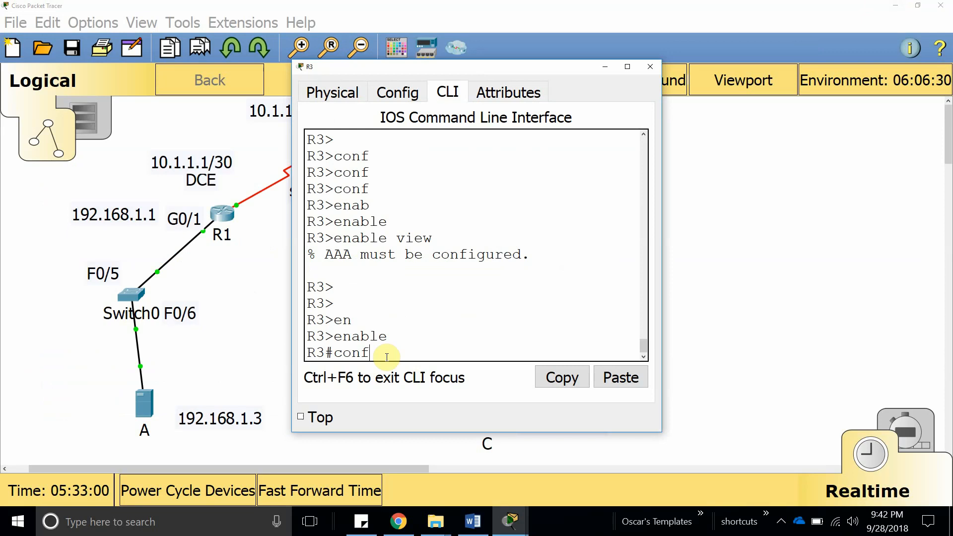
# Enter config t on R3 and apply 'security passwords min-length 10'.
pyautogui.write('config t')
pyautogui.press('Return')
pyautogui.press('Return')
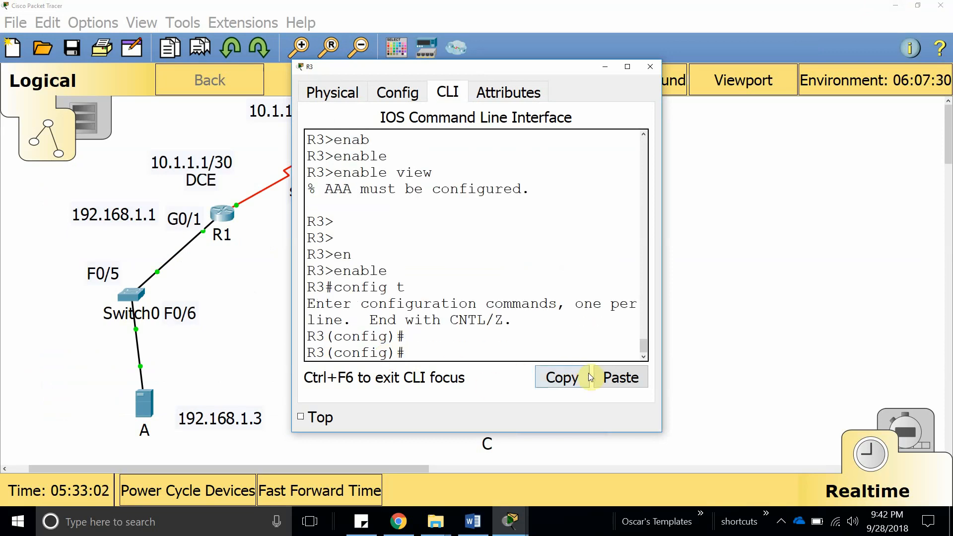
pyautogui.click(618, 373)
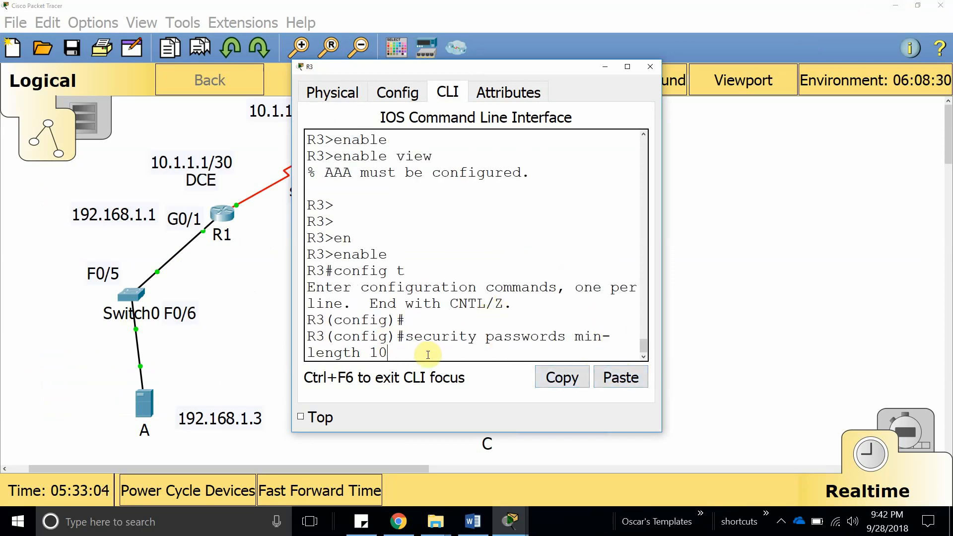
pyautogui.press('Return')
pyautogui.press('Return')
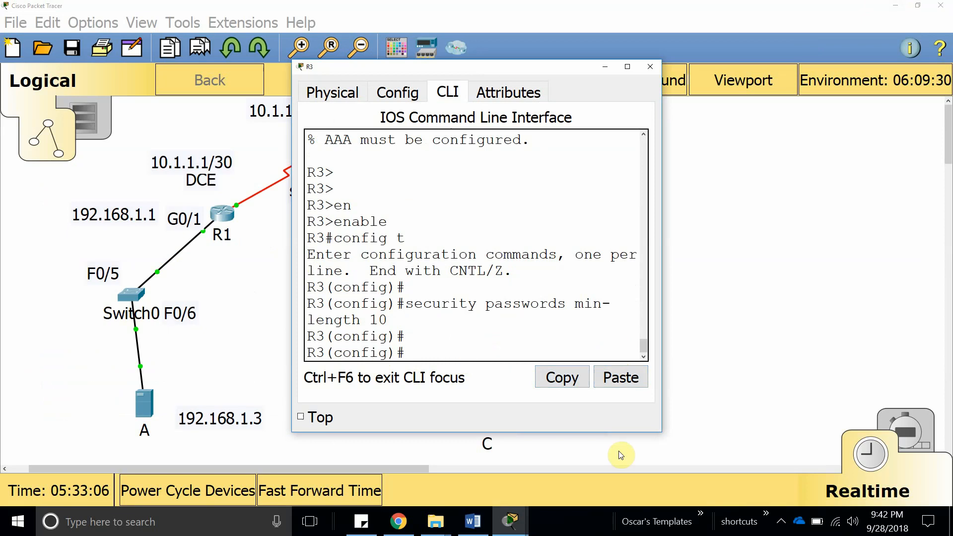
pyautogui.click(475, 525)
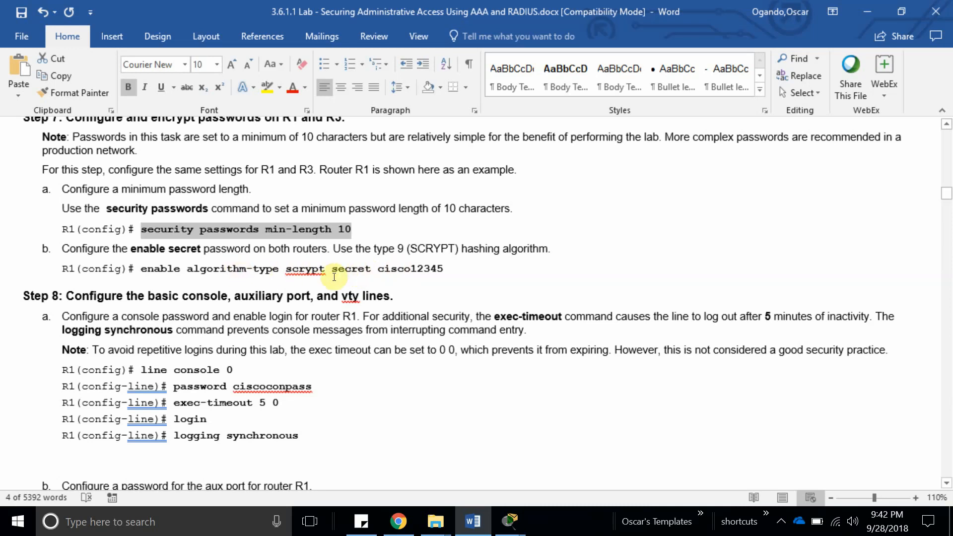
pyautogui.click(510, 522)
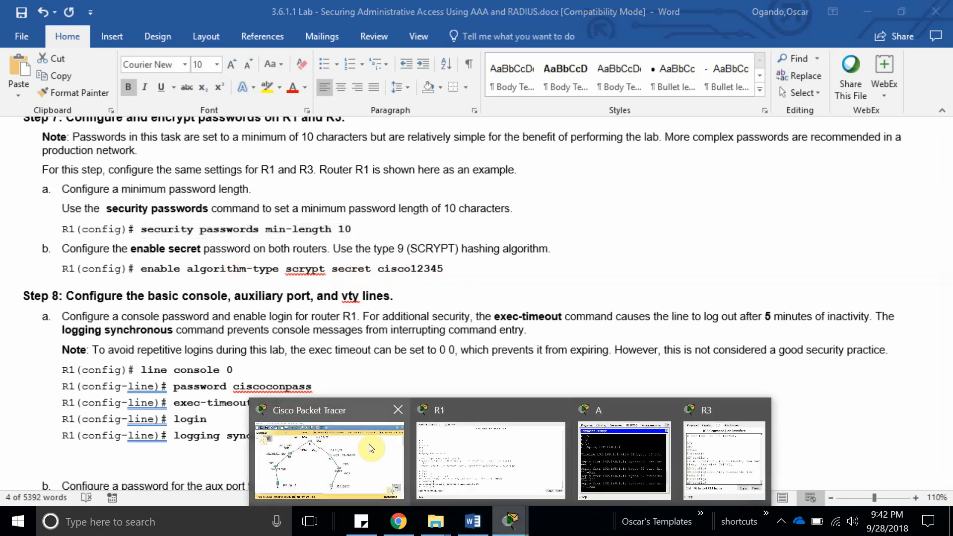
pyautogui.click(427, 447)
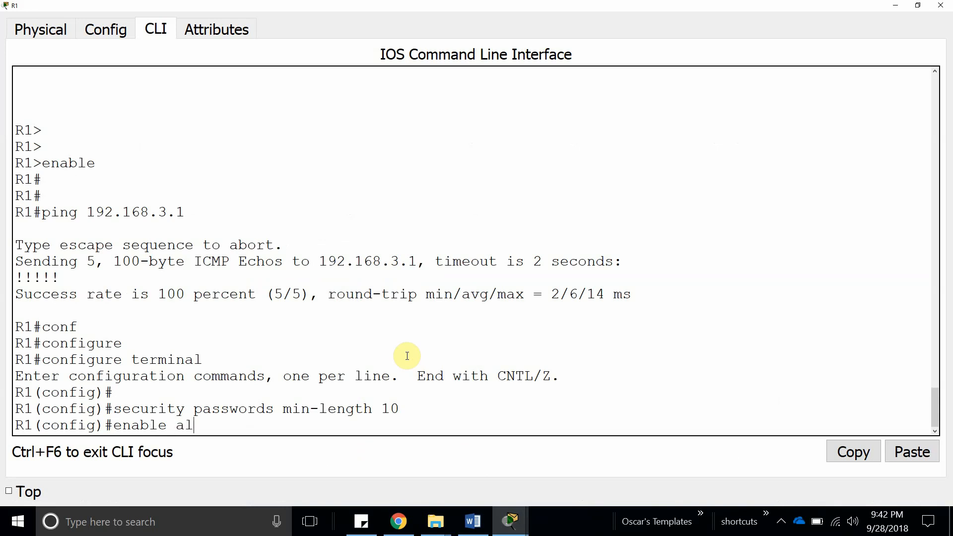
# List the enable algorithm-type options with '?' at R1(config)#.
pyautogui.press('Tab')
pyautogui.write('g')
pyautogui.press('Tab')
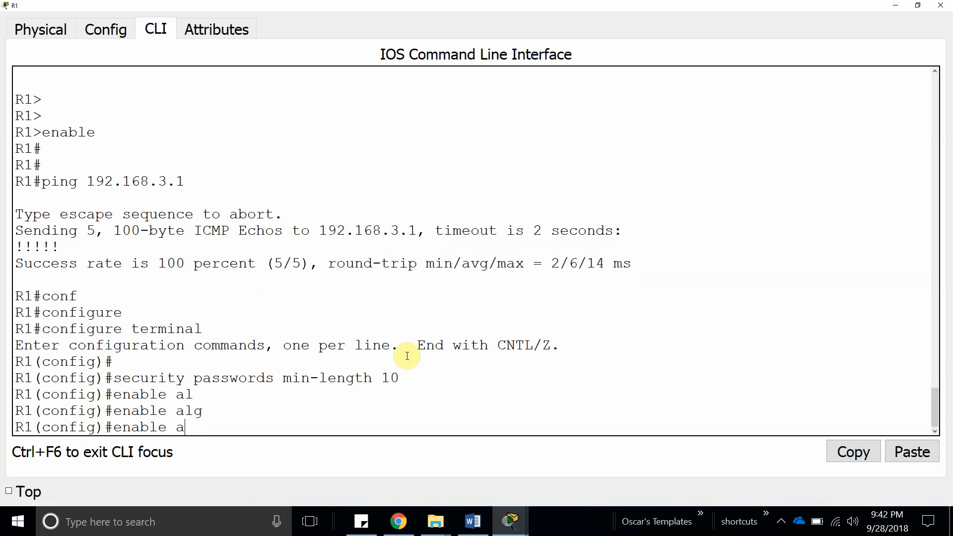
pyautogui.write('?')
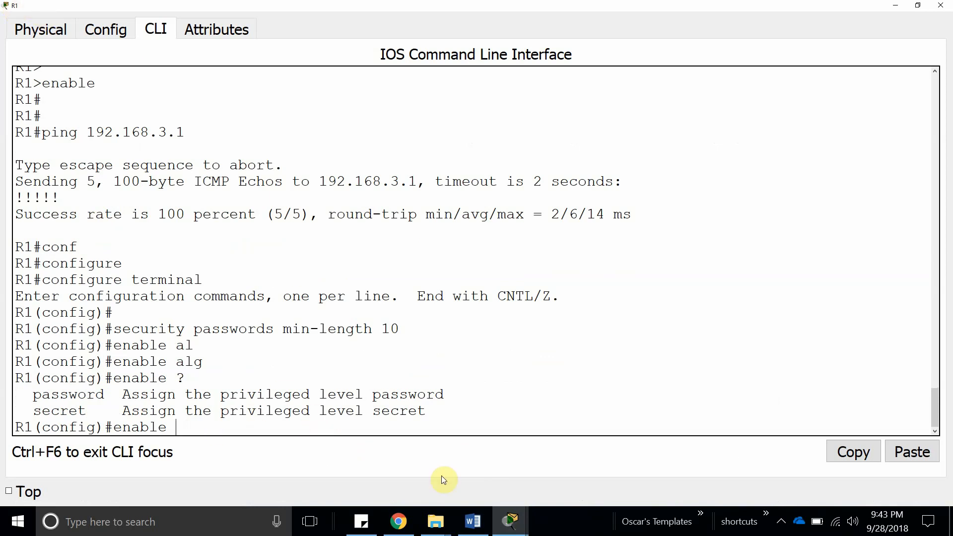
# Select the 'enable algorithm-type scrypt secret' command in the lab sheet.
pyautogui.moveTo(511, 527)
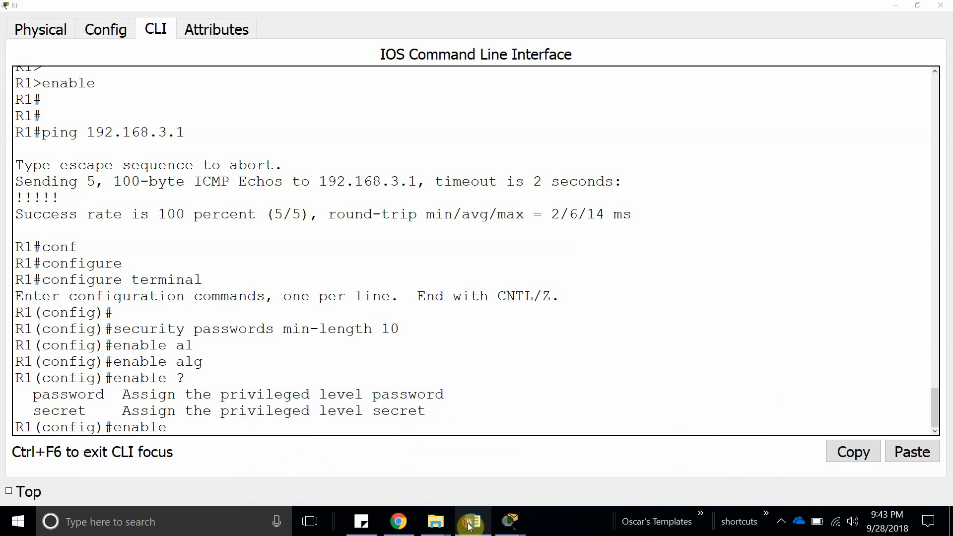
pyautogui.click(472, 524)
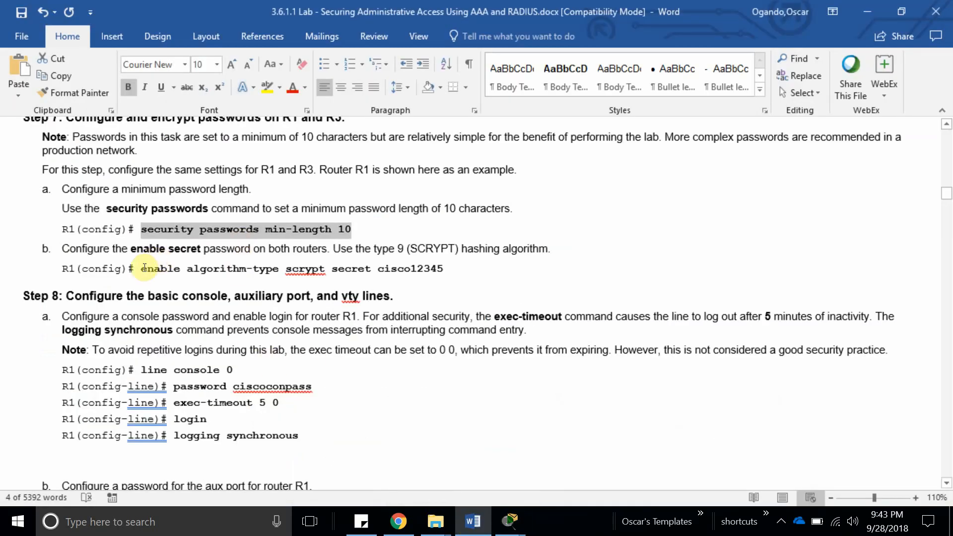
pyautogui.moveTo(143, 269); pyautogui.dragTo(426, 273)
pyautogui.hotkey('ctrl', 'c')
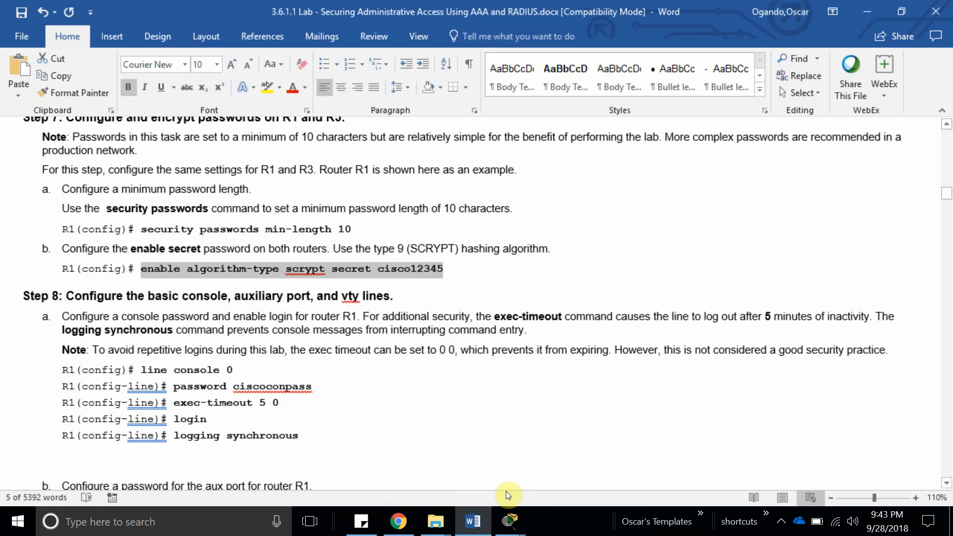
pyautogui.click(510, 521)
pyautogui.click(315, 450)
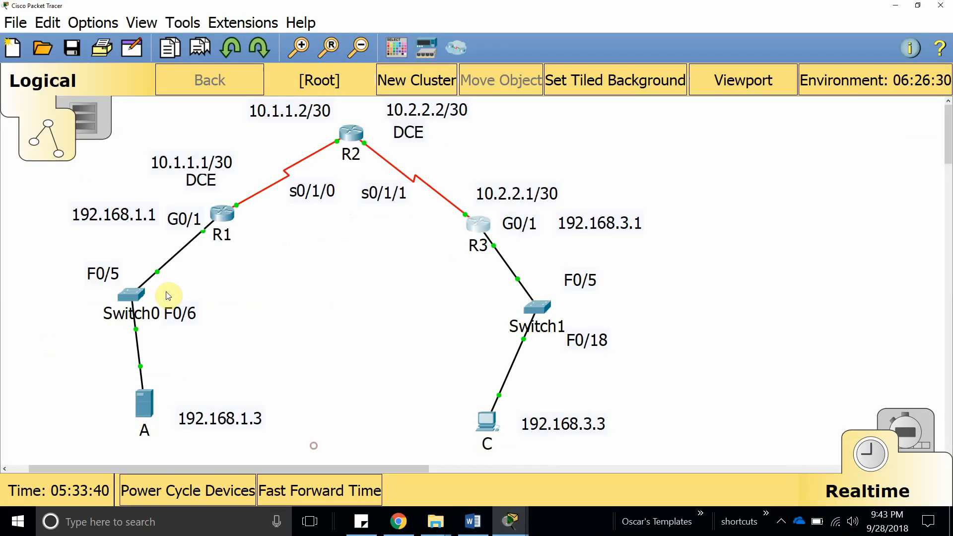
# Set an enable secret password on R1 by pasting and correcting the enable secret command.
pyautogui.click(222, 214)
pyautogui.scroll(-7, 475, 333)
pyautogui.press('Return')
pyautogui.press('Return')
pyautogui.press('Return')
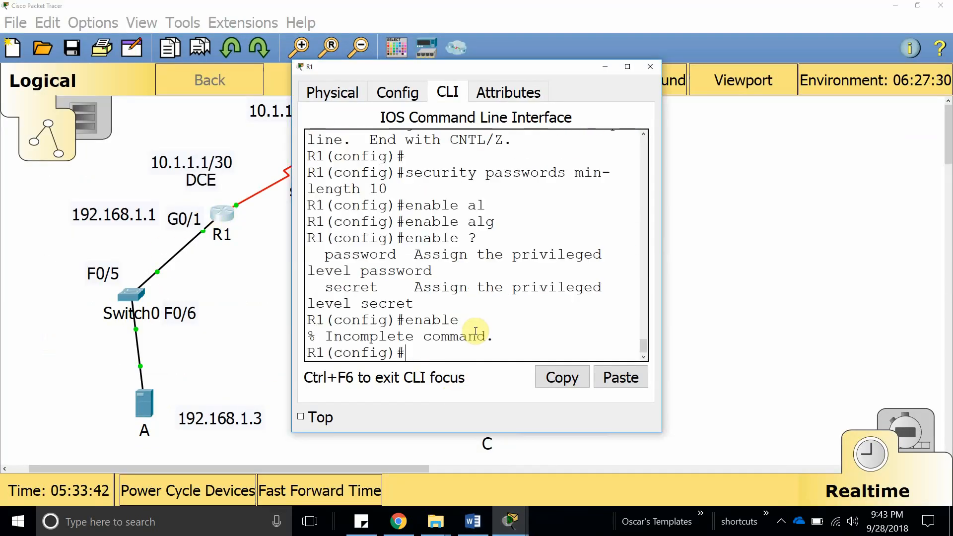
pyautogui.rightClick(471, 333)
pyautogui.click(501, 364)
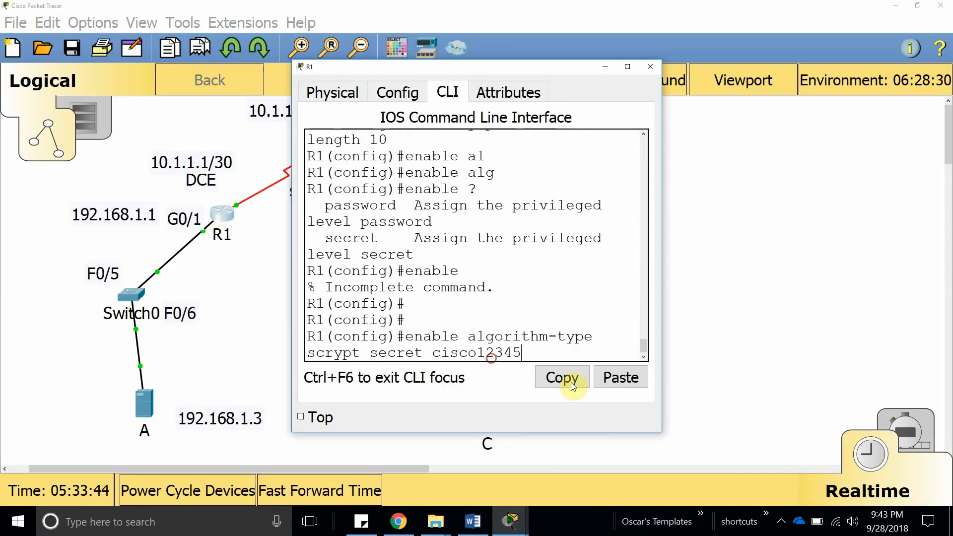
pyautogui.press('Return')
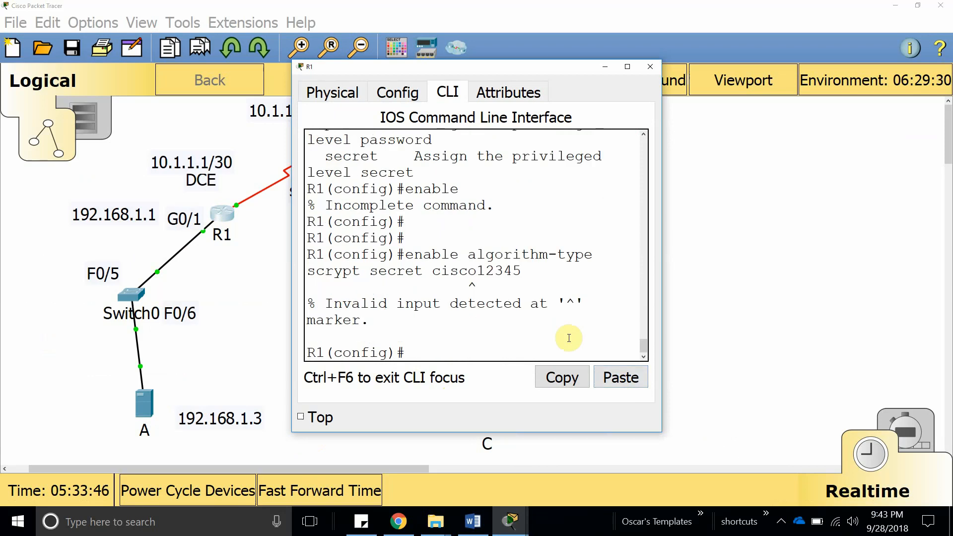
pyautogui.rightClick(435, 353)
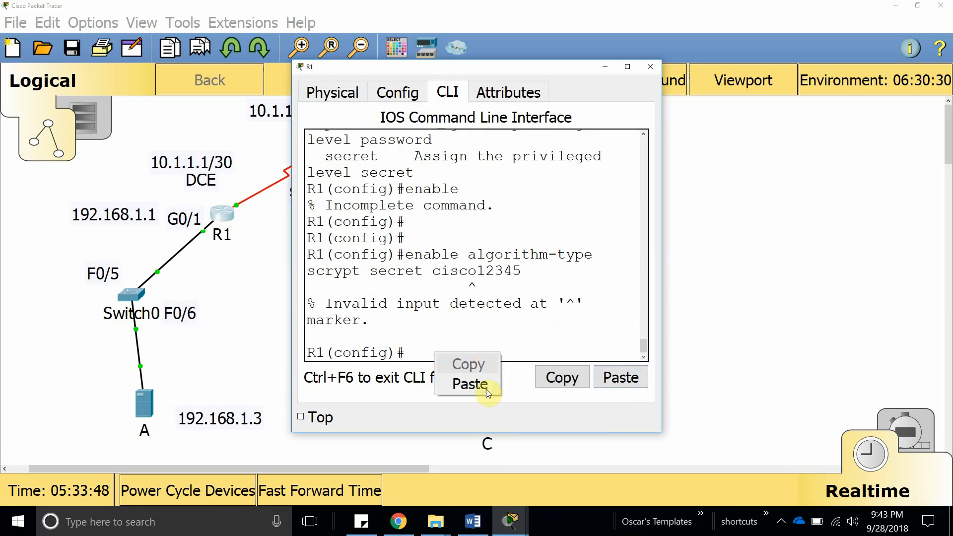
pyautogui.click(488, 392)
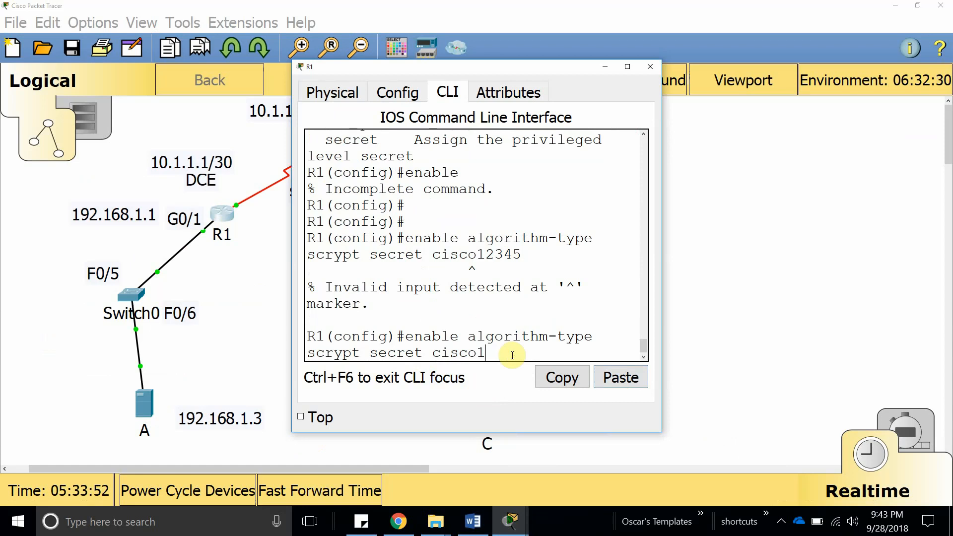
pyautogui.press('BackSpace')
pyautogui.press('BackSpace')
pyautogui.press('BackSpace')
pyautogui.press('BackSpace')
pyautogui.press('BackSpace')
pyautogui.press('BackSpace')
pyautogui.press('BackSpace')
pyautogui.press('BackSpace')
pyautogui.press('BackSpace')
pyautogui.press('BackSpace')
pyautogui.press('BackSpace')
pyautogui.press('BackSpace')
pyautogui.press('BackSpace')
pyautogui.press('BackSpace')
pyautogui.press('BackSpace')
pyautogui.press('BackSpace')
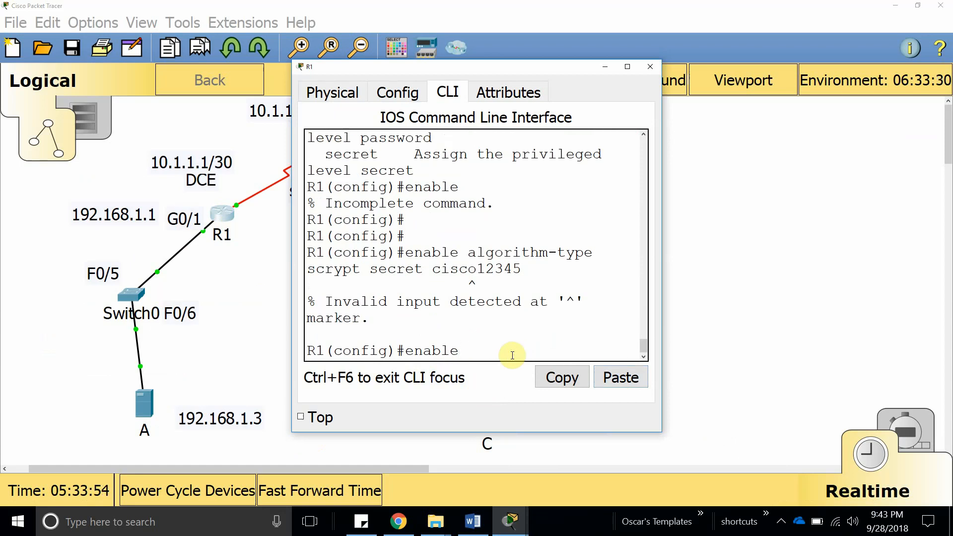
pyautogui.press('Tab')
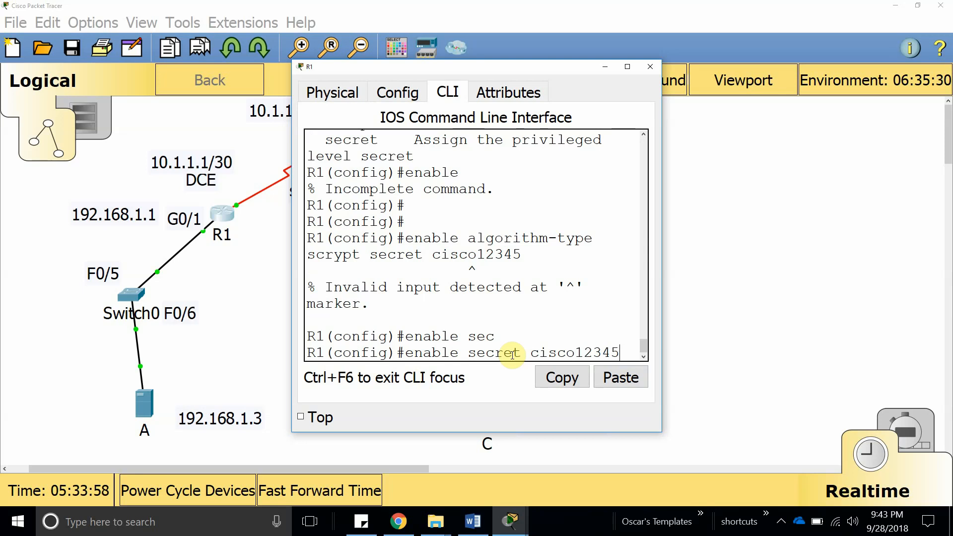
pyautogui.press('Return')
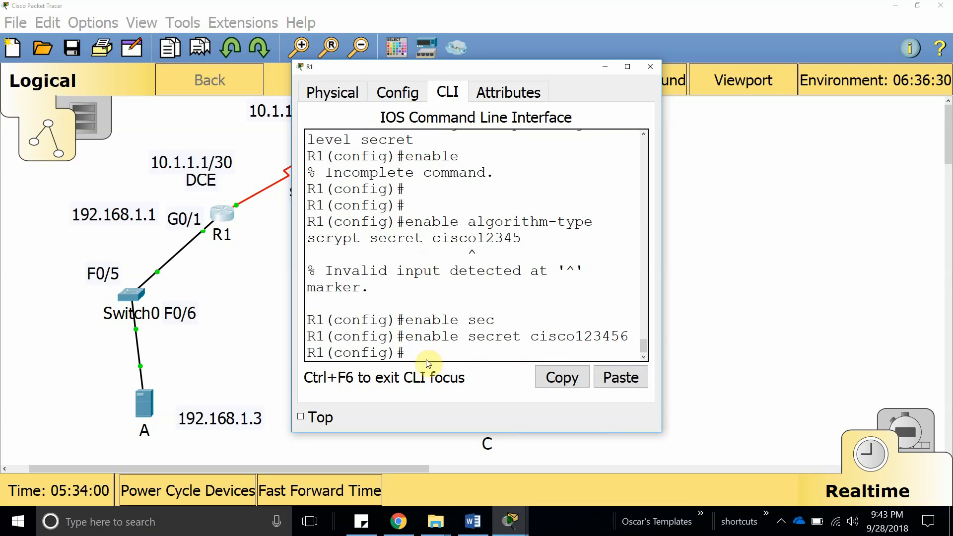
# Copy R1's enable secret command and run it on R3 so both routers match.
pyautogui.moveTo(629, 336); pyautogui.dragTo(405, 337)
pyautogui.click(562, 377)
pyautogui.click(733, 313)
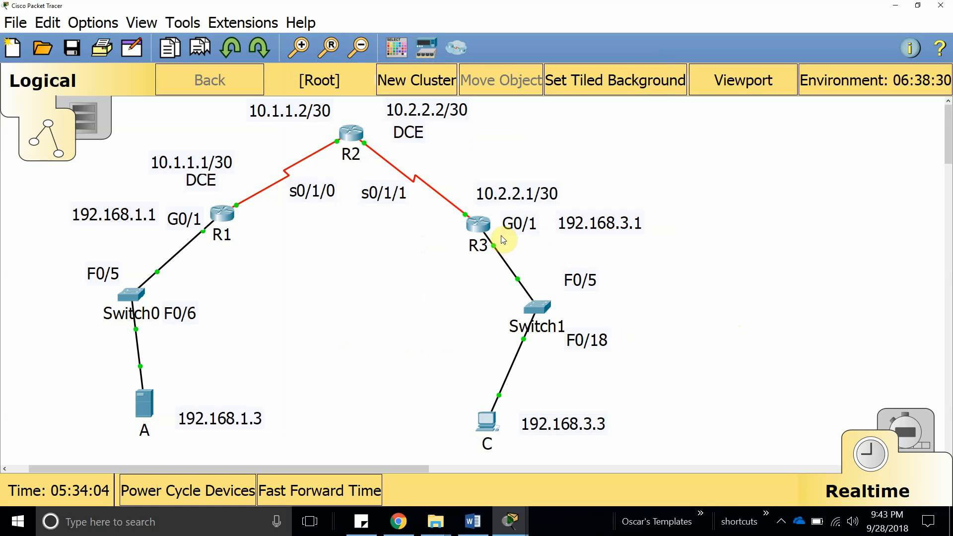
pyautogui.click(478, 226)
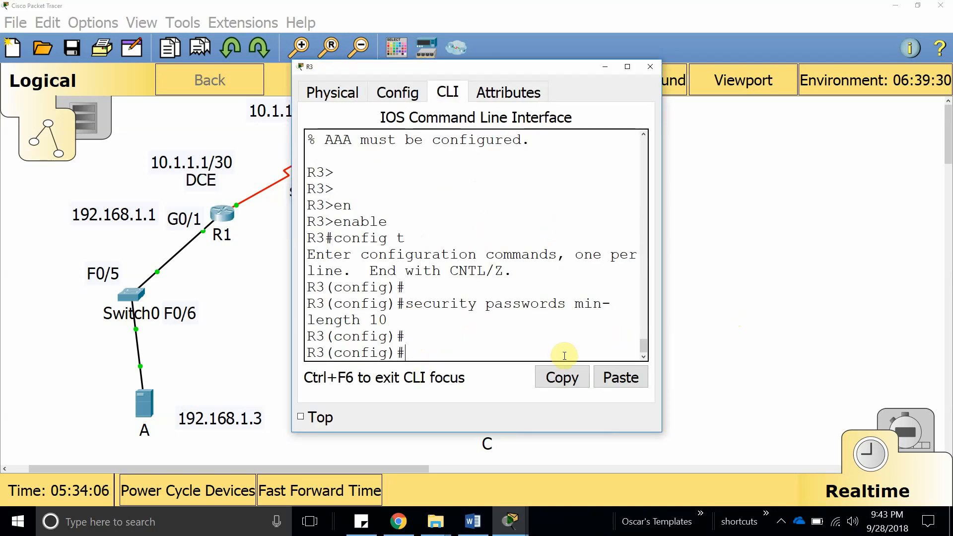
pyautogui.click(622, 378)
pyautogui.press('Return')
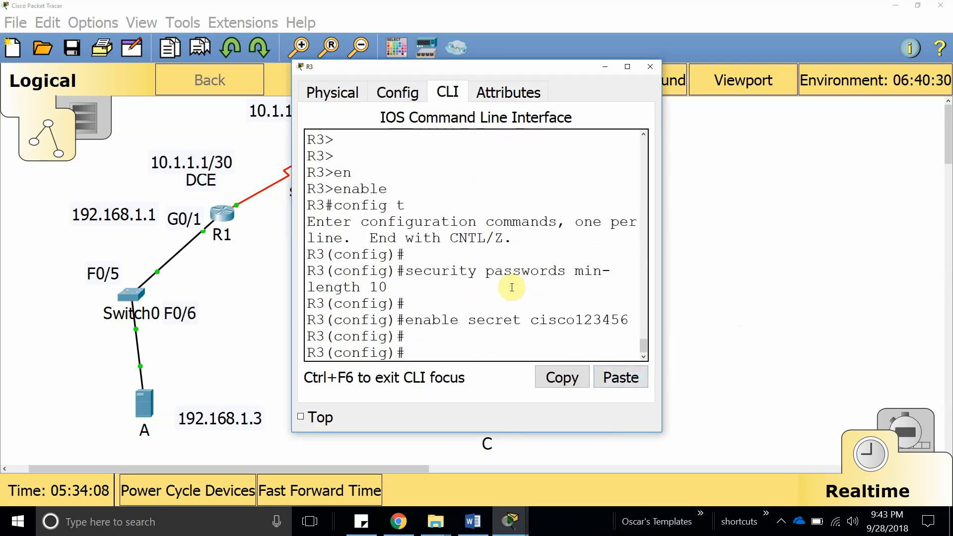
pyautogui.click(472, 521)
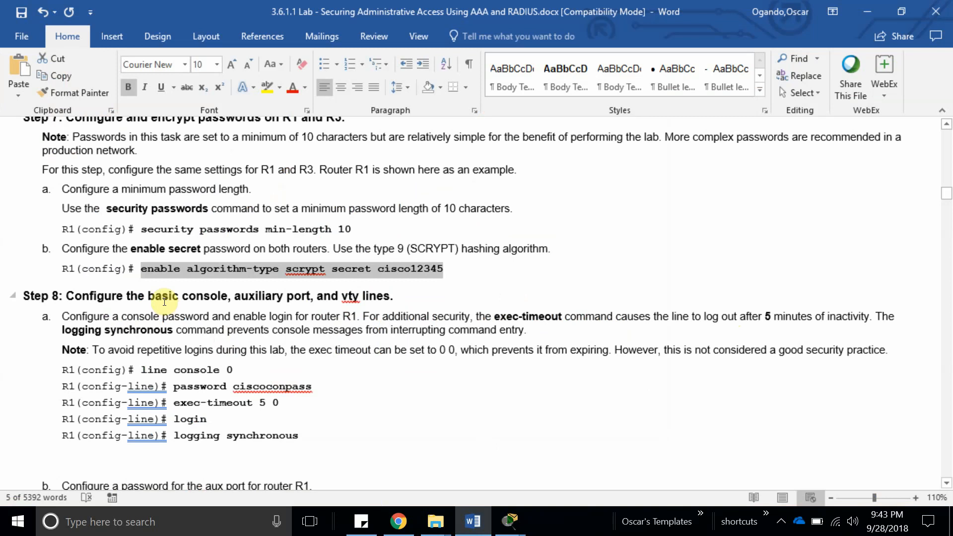
# Review Step 8a's console-line commands and console password in the lab sheet, then return to Packet Tracer.
pyautogui.scroll(-3, 166, 301)
pyautogui.scroll(5, 139, 313)
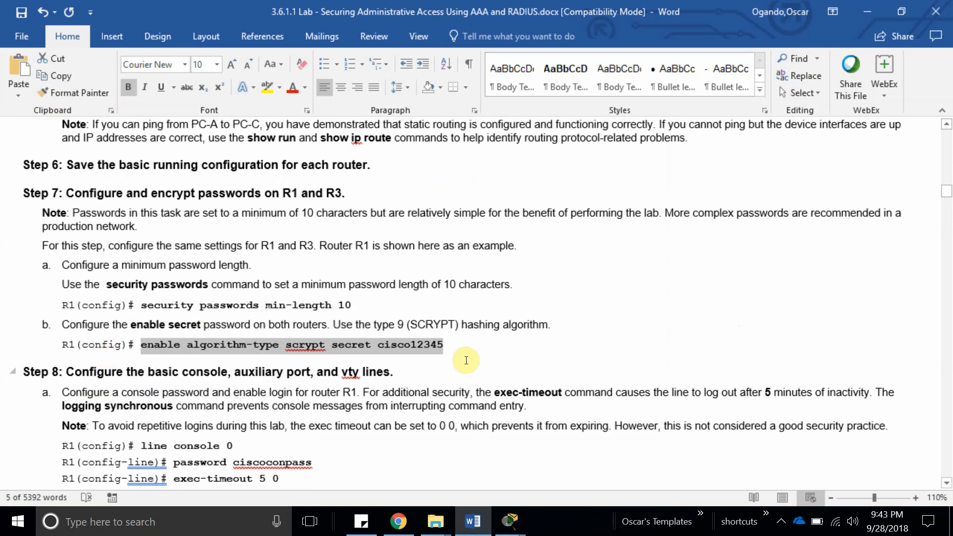
pyautogui.moveTo(62, 392); pyautogui.dragTo(514, 392)
pyautogui.click(340, 264)
pyautogui.doubleClick(513, 392)
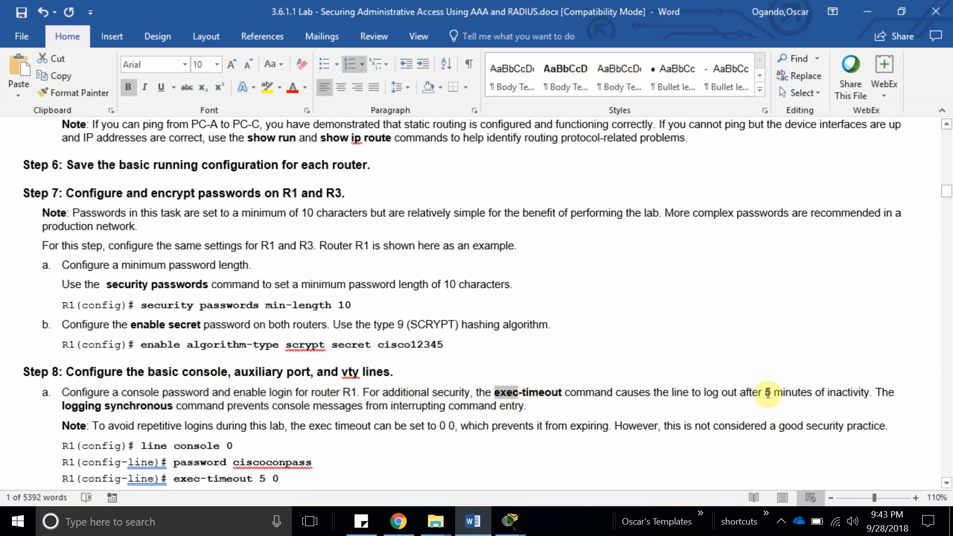
pyautogui.click(85, 406)
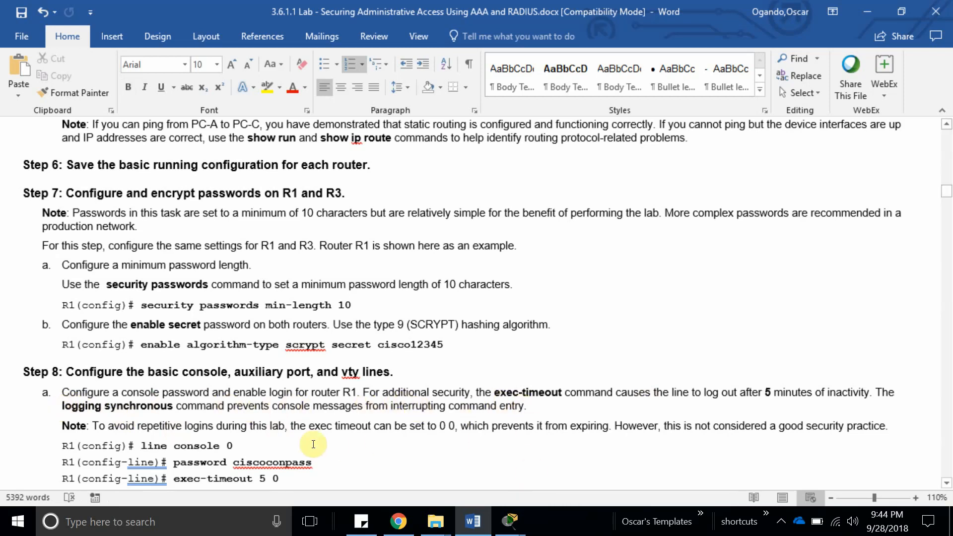
pyautogui.scroll(-3, 313, 445)
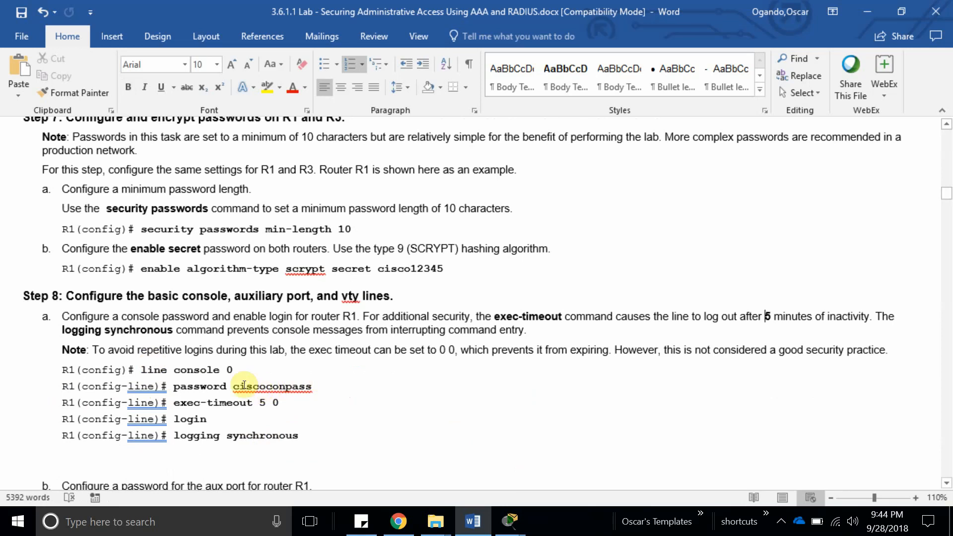
pyautogui.doubleClick(244, 386)
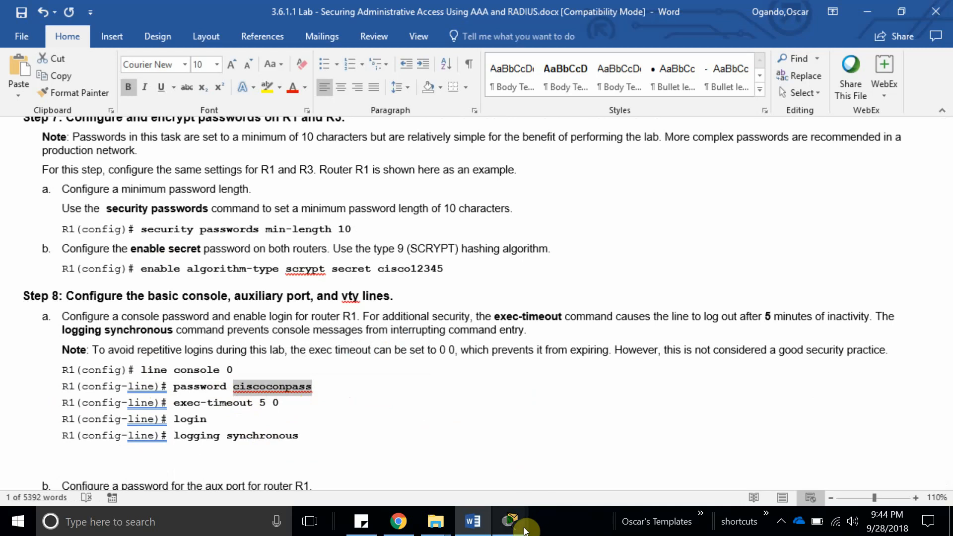
pyautogui.click(510, 521)
pyautogui.click(385, 450)
# In R1's full-screen CLI, enter configuration for line console 0.
pyautogui.click(221, 214)
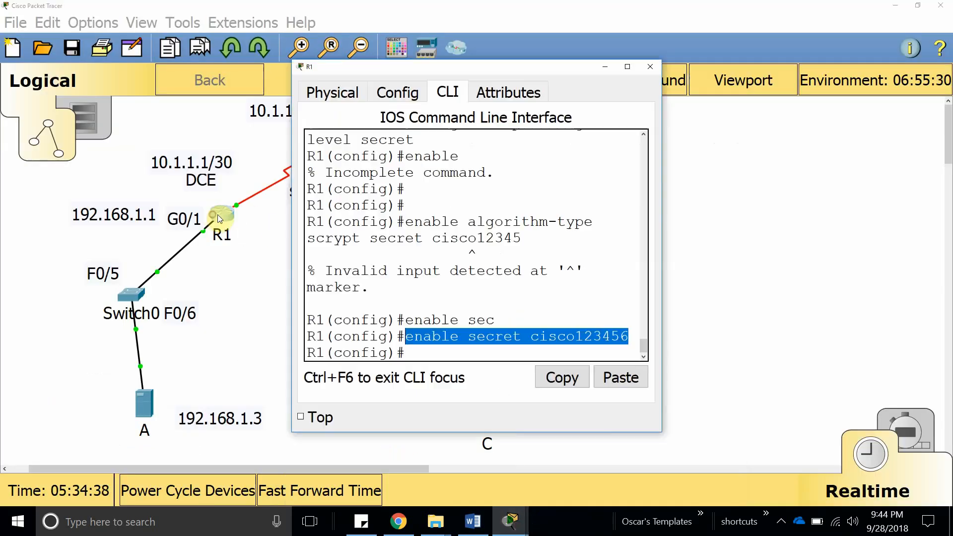
pyautogui.click(488, 349)
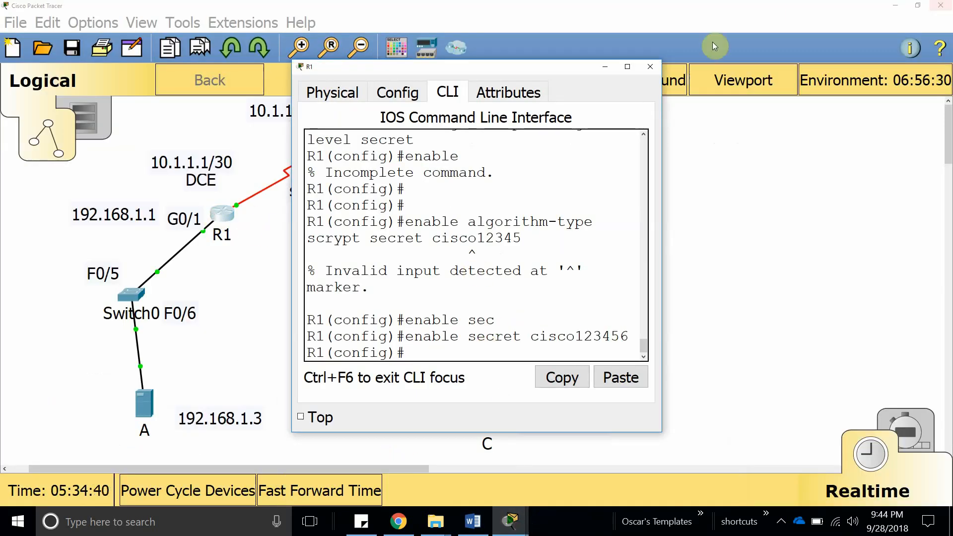
pyautogui.click(627, 66)
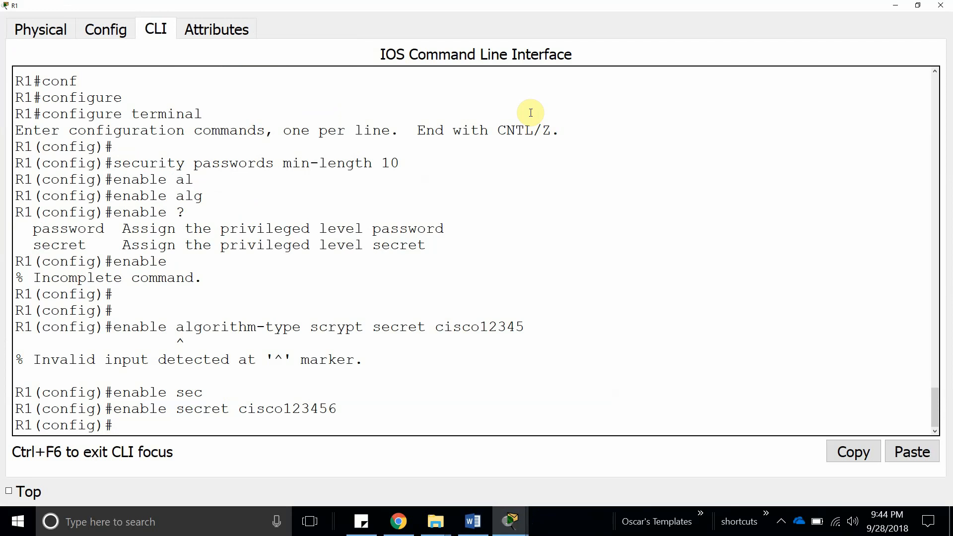
pyautogui.write('line con')
pyautogui.press('Tab')
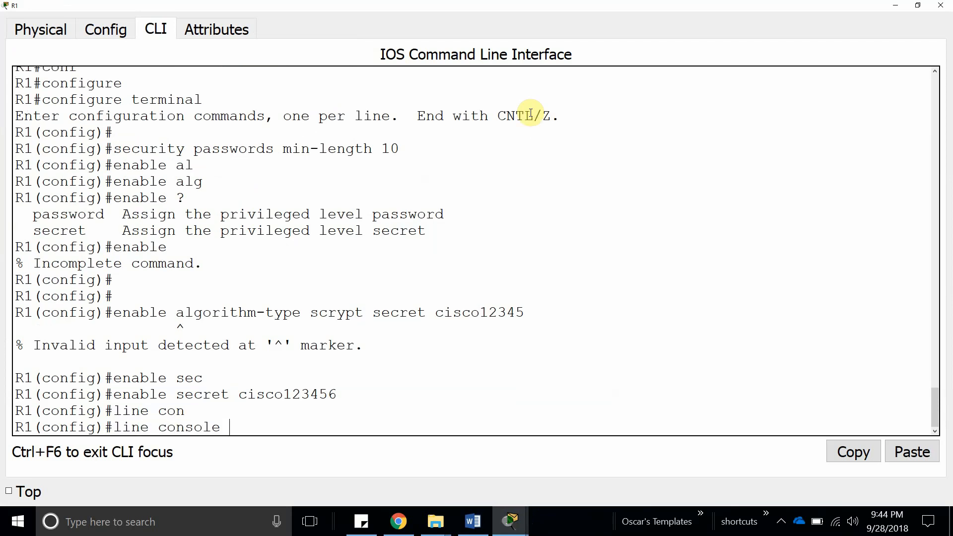
pyautogui.press('Return')
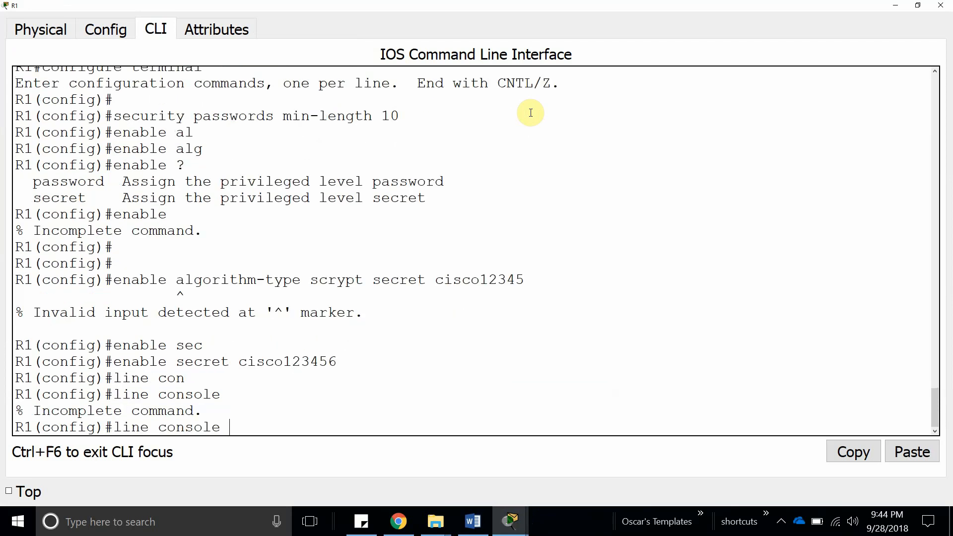
pyautogui.write('0')
pyautogui.press('Return')
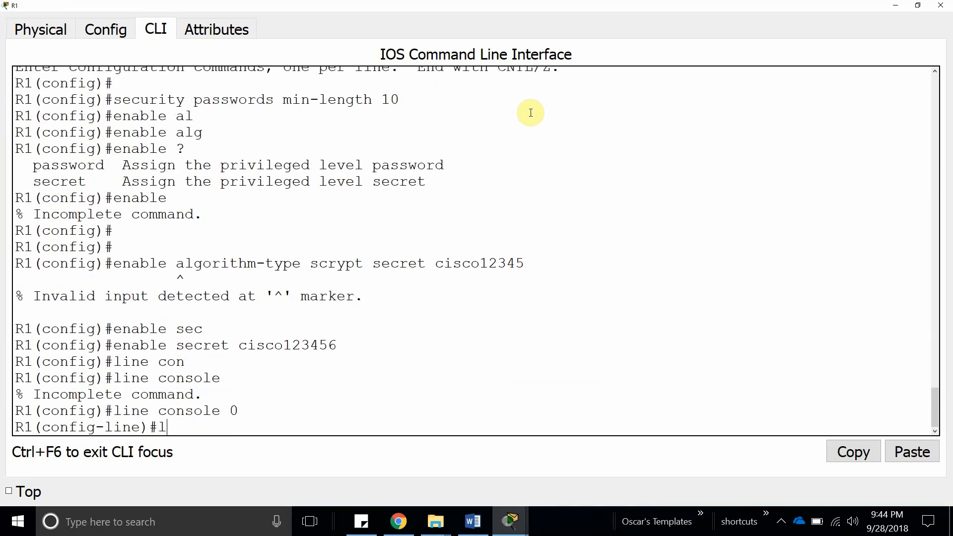
# Enable login, try login local, and apply logging synchronous on console line 0.
pyautogui.write('login')
pyautogui.press('Return')
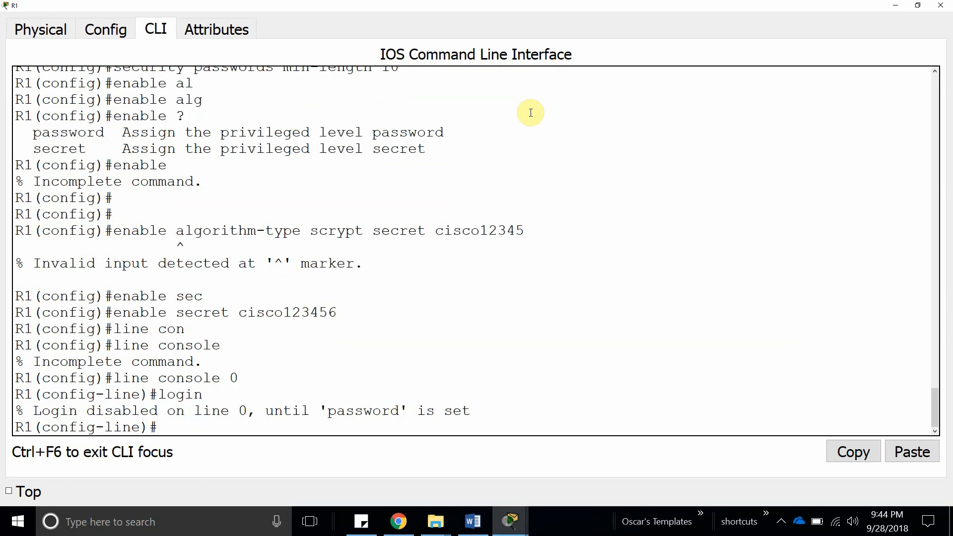
pyautogui.write('login ?')
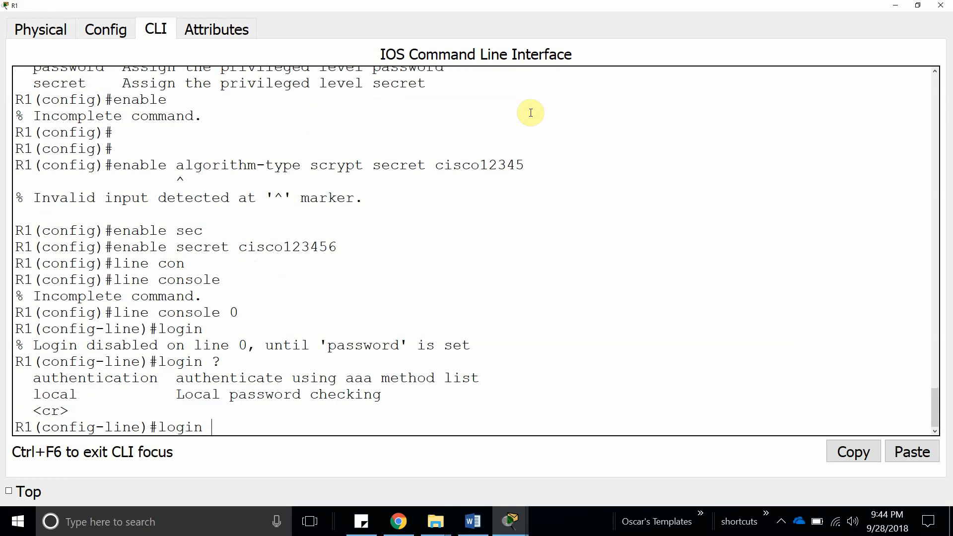
pyautogui.write('l')
pyautogui.press('Tab')
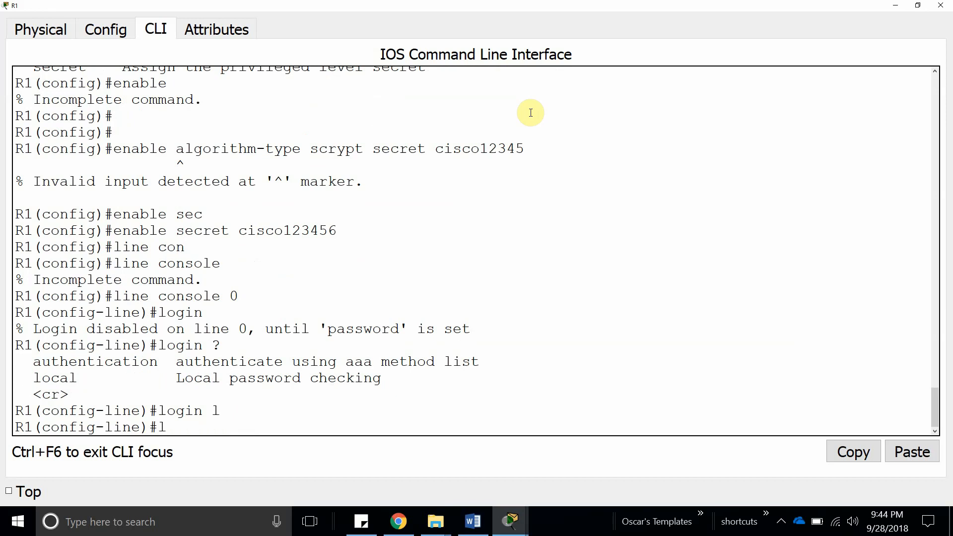
pyautogui.write('loggi')
pyautogui.press('Tab')
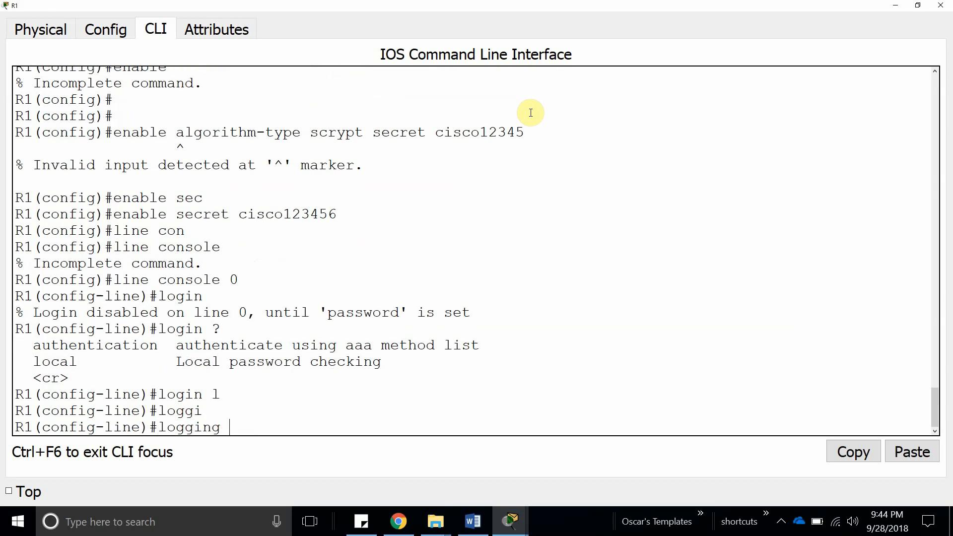
pyautogui.press('Return')
pyautogui.press('Up')
pyautogui.write('?')
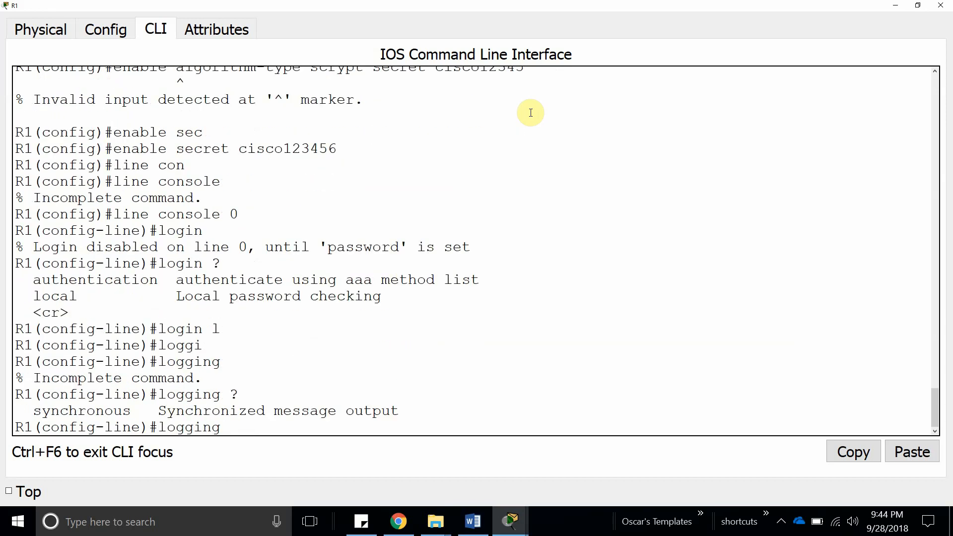
pyautogui.write('su')
pyautogui.press('Tab')
pyautogui.press('Tab')
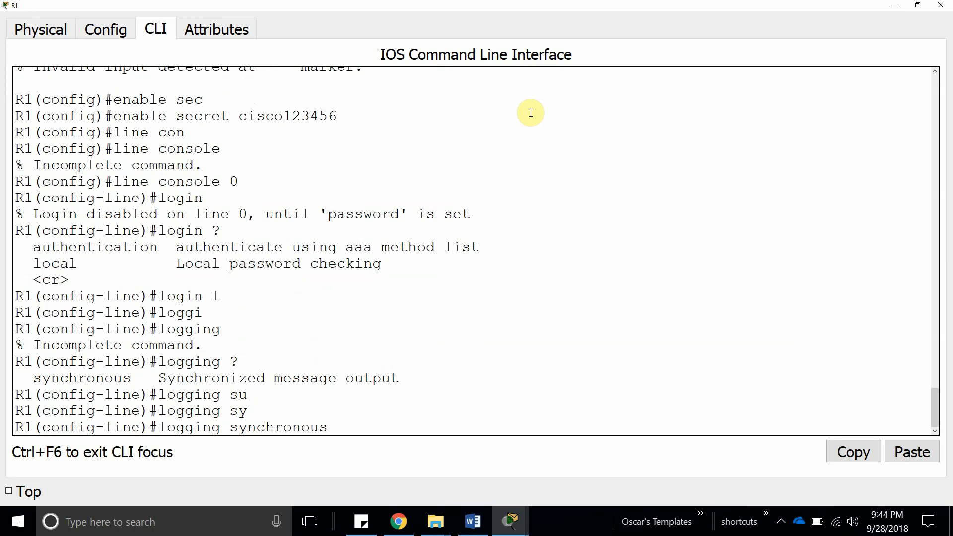
pyautogui.press('Return')
pyautogui.press('Return')
# Set the console line password, then check the login instruction in Step 8a.
pyautogui.write('pa')
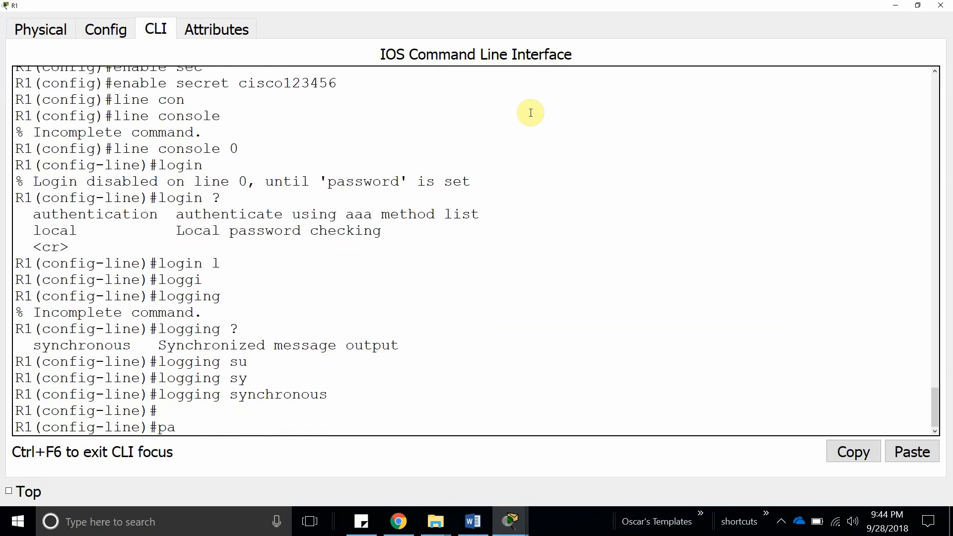
pyautogui.write('ss')
pyautogui.press('Tab')
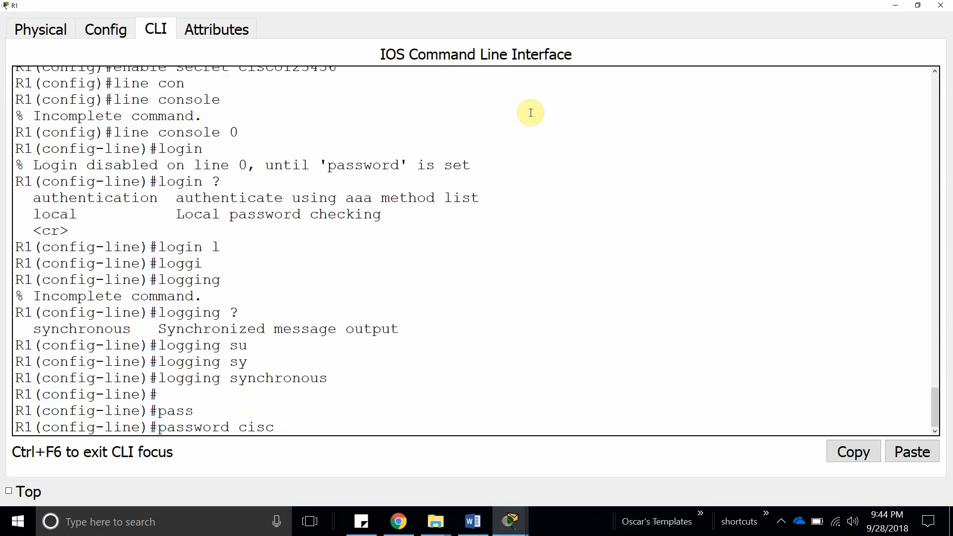
pyautogui.write('ciscoconpass')
pyautogui.press('Return')
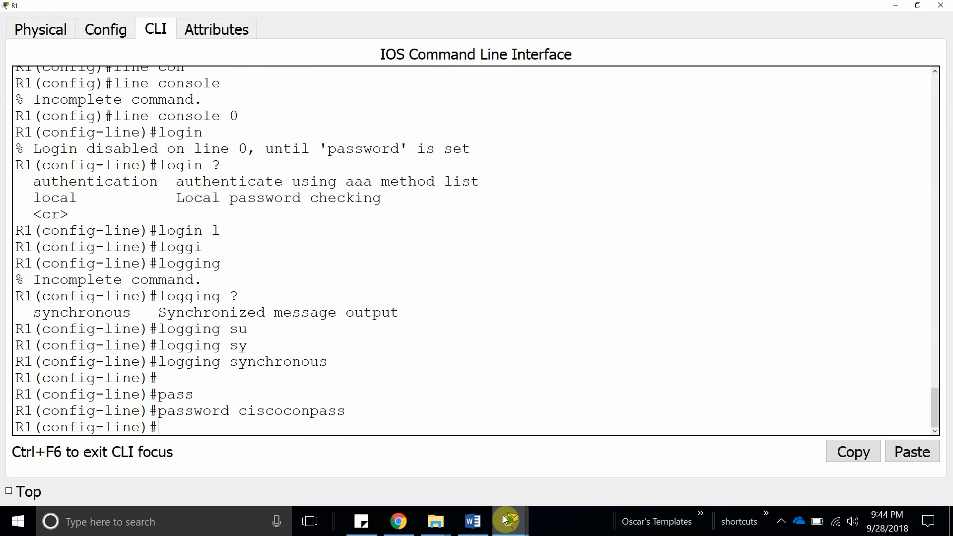
pyautogui.click(473, 522)
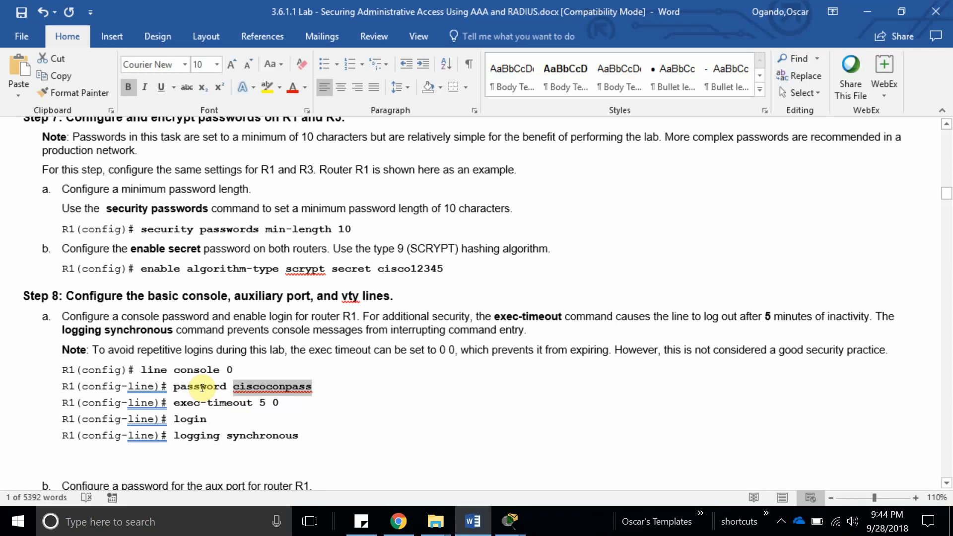
pyautogui.doubleClick(190, 418)
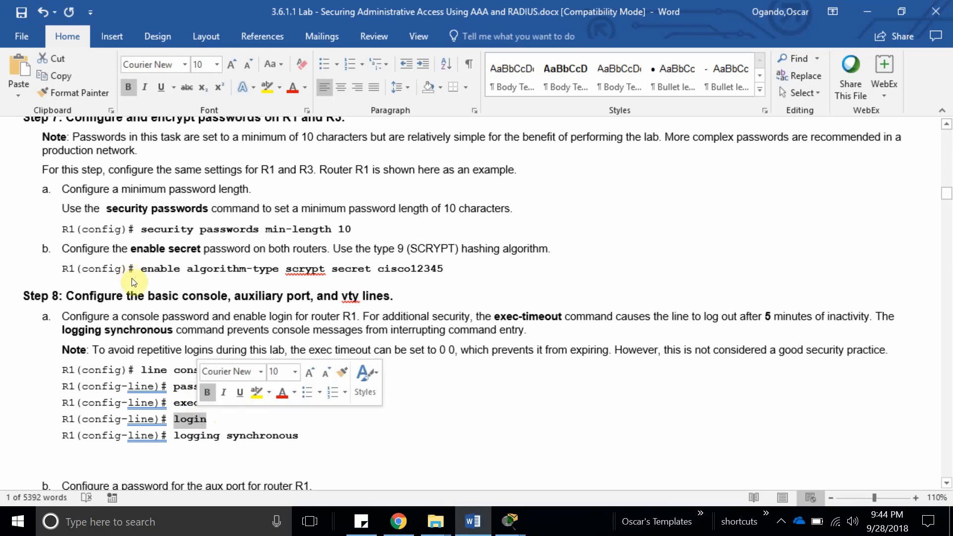
pyautogui.click(501, 523)
pyautogui.click(372, 478)
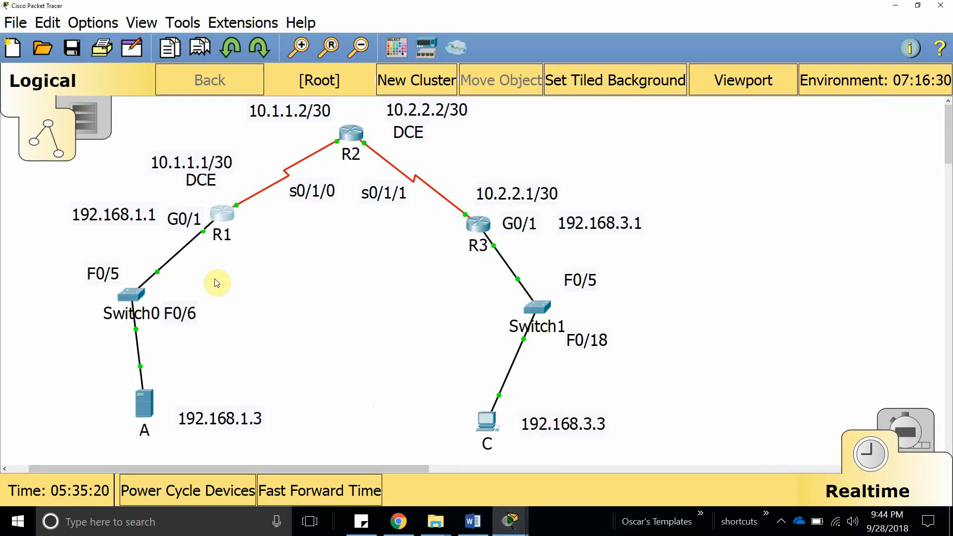
# Apply login on R1's console line and maximize the CLI window.
pyautogui.click(212, 218)
pyautogui.scroll(-15, 362, 307)
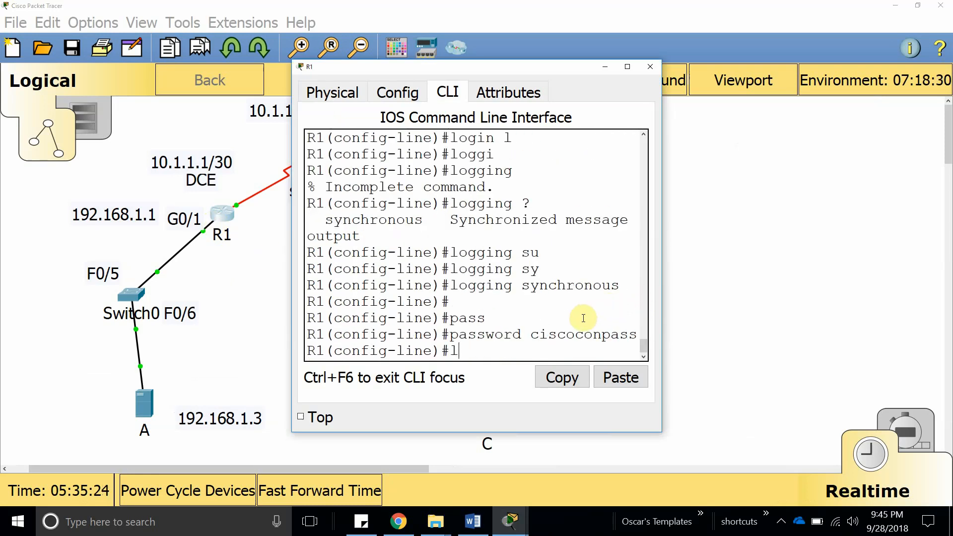
pyautogui.write('login')
pyautogui.press('Return')
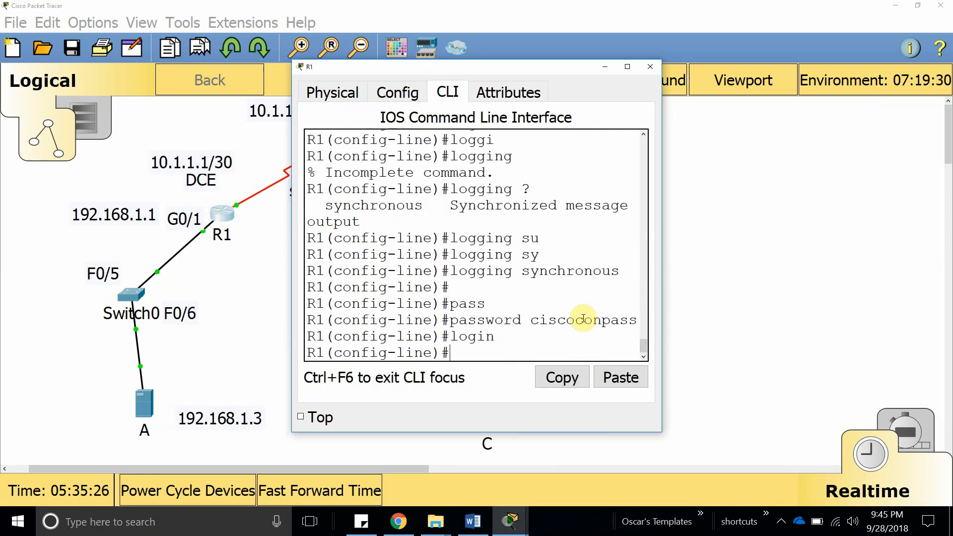
pyautogui.click(628, 66)
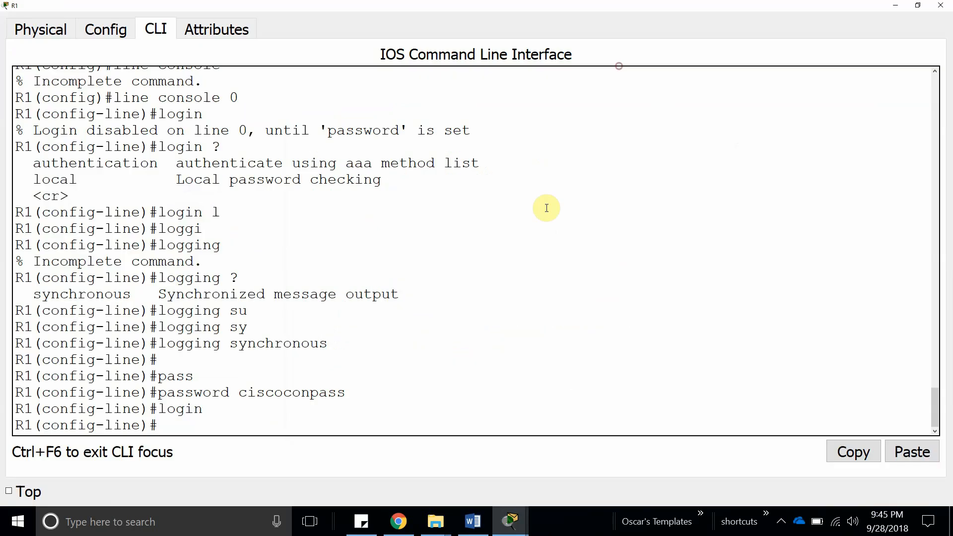
# Copy exec-timeout 5 0 from the lab sheet and run it on R1's console line.
pyautogui.click(471, 518)
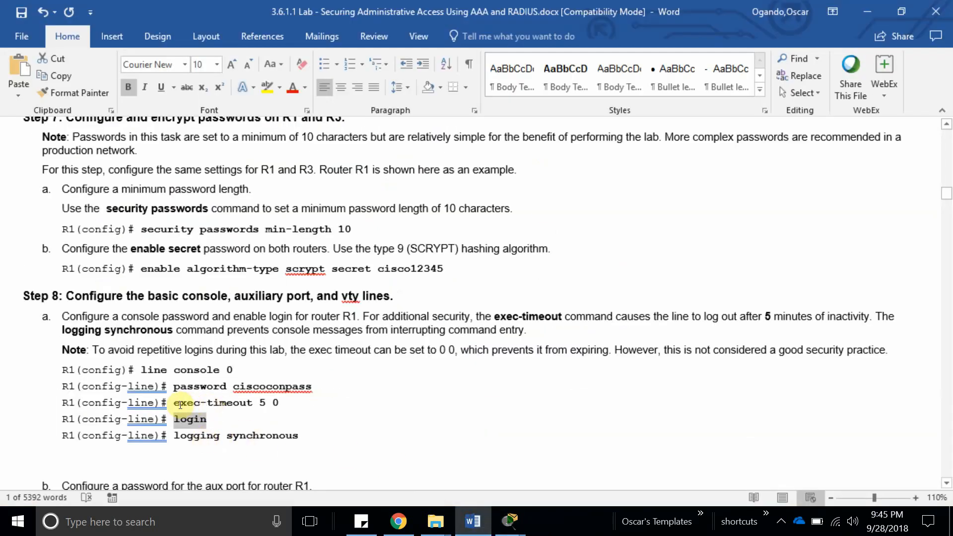
pyautogui.moveTo(180, 405); pyautogui.dragTo(276, 402)
pyautogui.hotkey('ctrl', 'c')
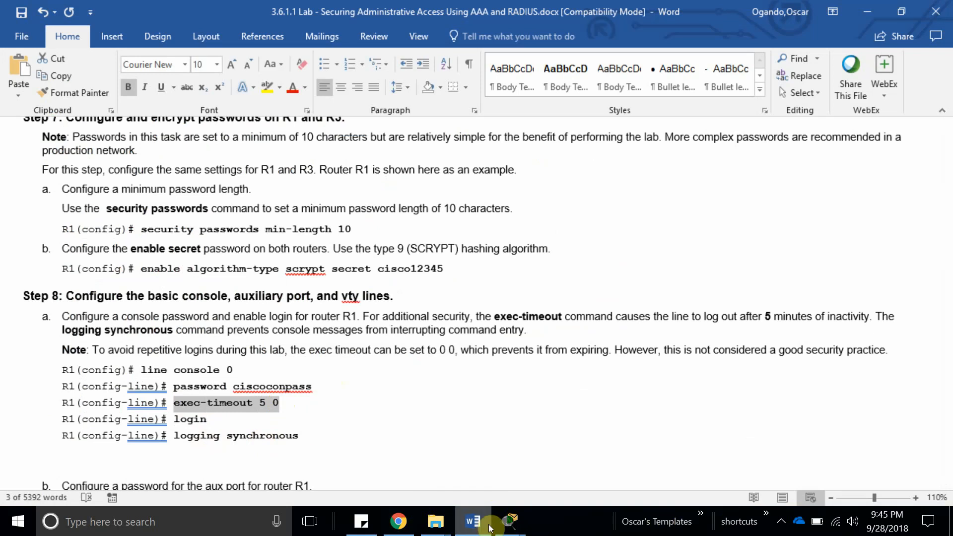
pyautogui.moveTo(509, 522)
pyautogui.moveTo(344, 444)
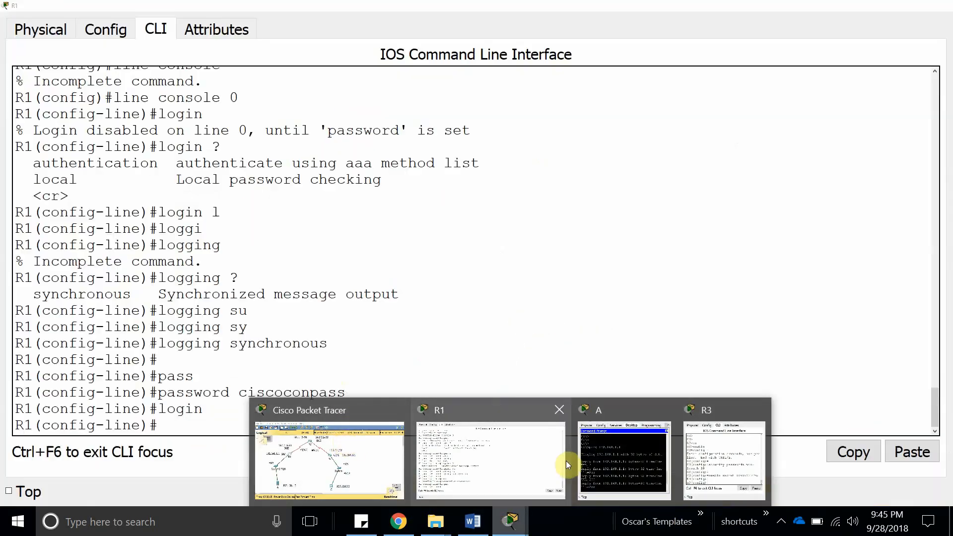
pyautogui.click(466, 452)
pyautogui.click(910, 459)
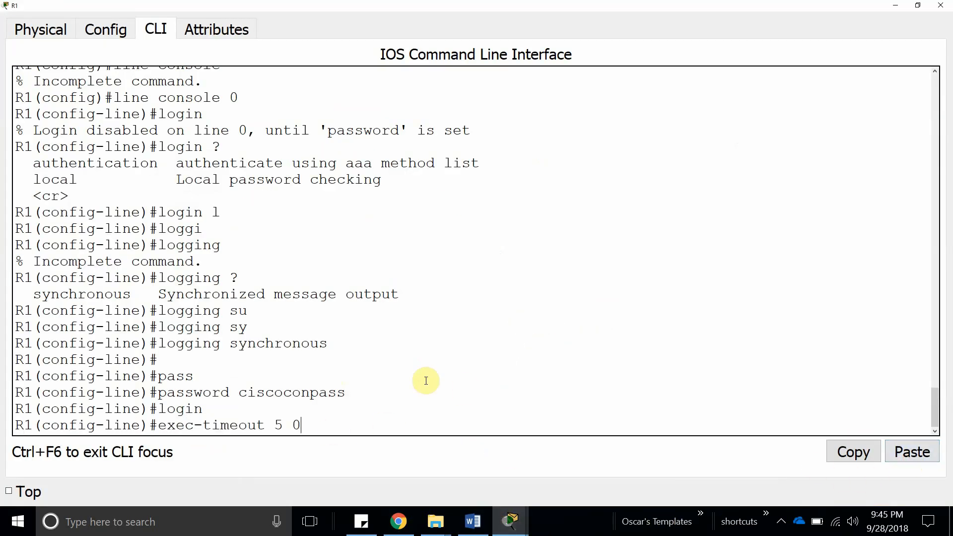
pyautogui.press('Return')
pyautogui.press('Return')
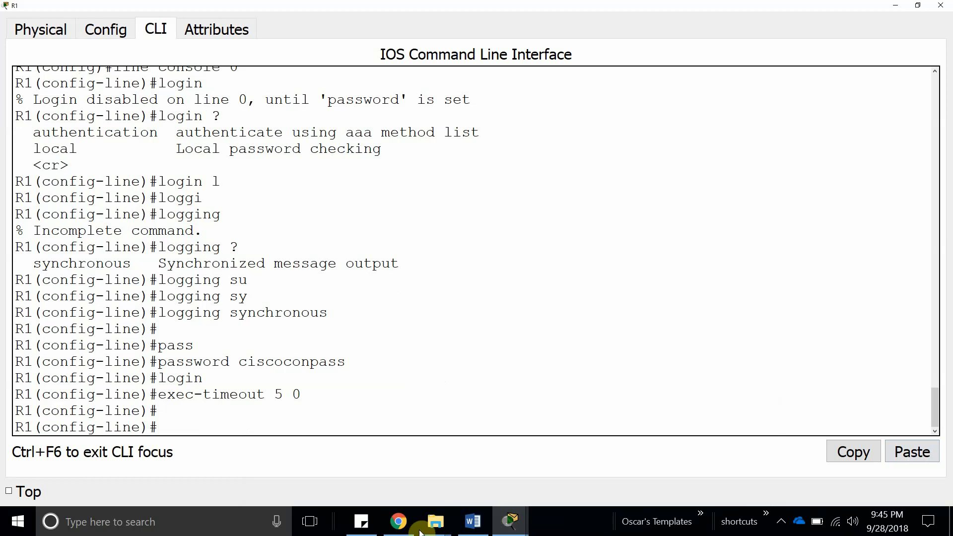
pyautogui.click(472, 522)
# Find Step 8b in the lab sheet and copy the aux port password for R1.
pyautogui.click(241, 370)
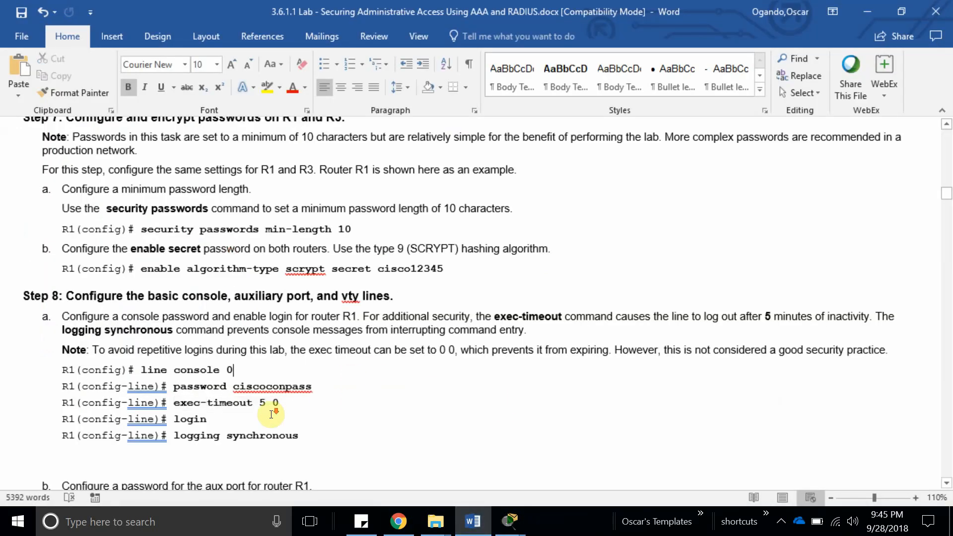
pyautogui.scroll(-2, 119, 270)
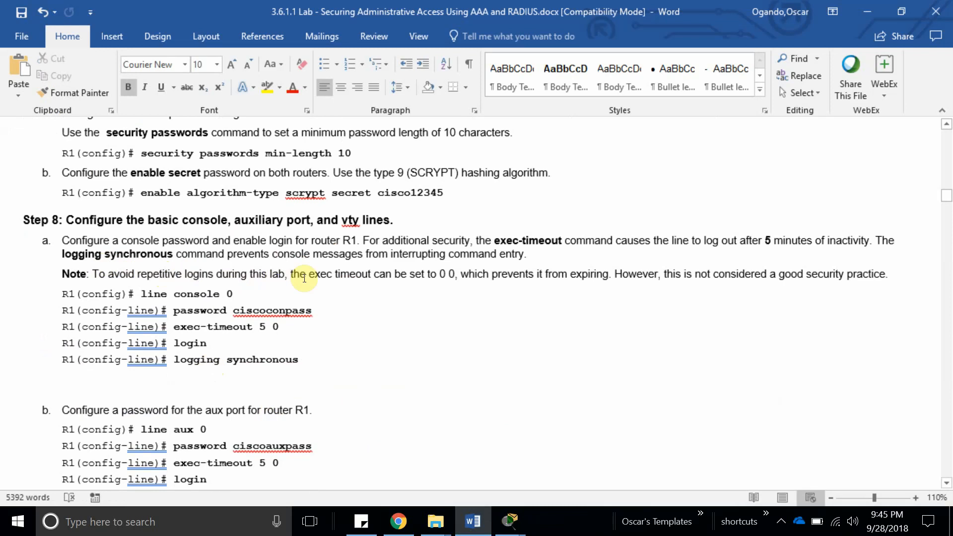
pyautogui.scroll(-3, 255, 330)
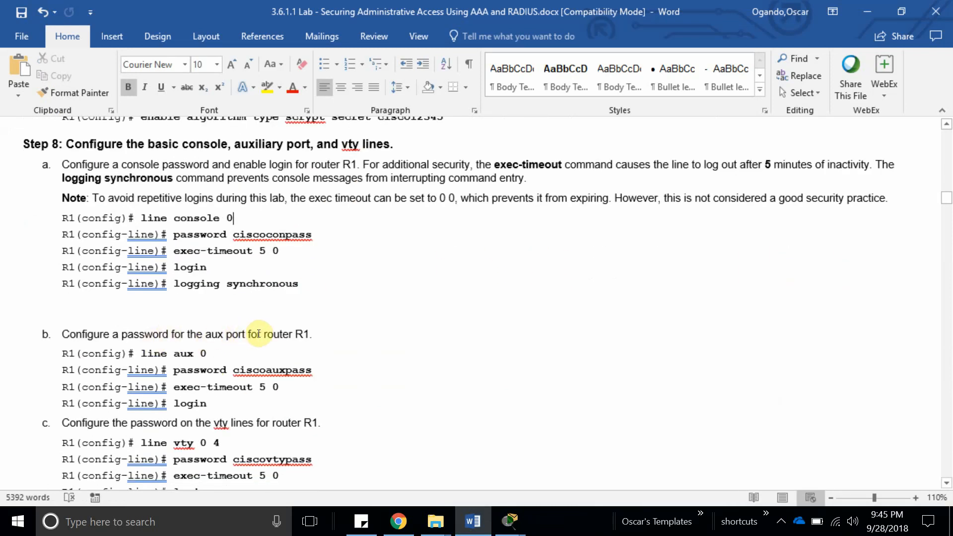
pyautogui.scroll(-3, 183, 331)
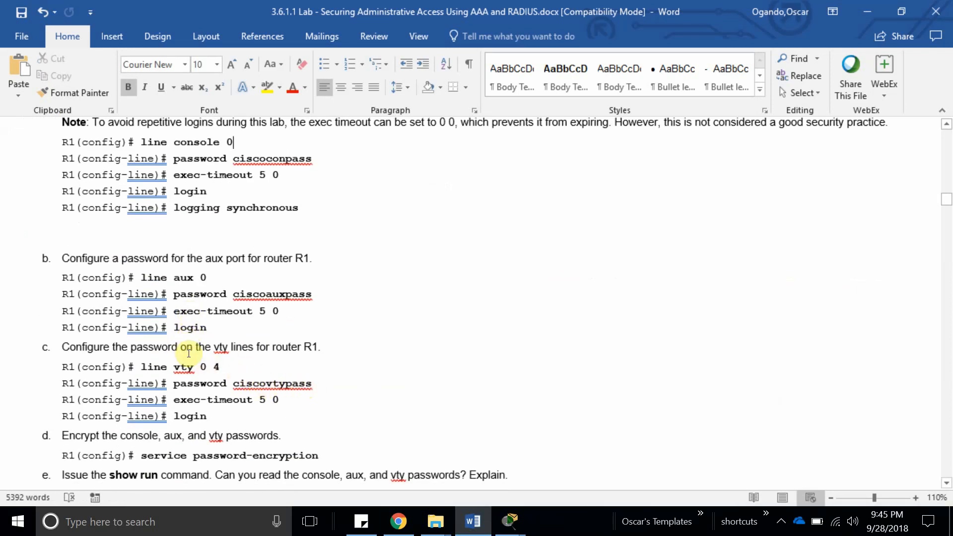
pyautogui.click(223, 346)
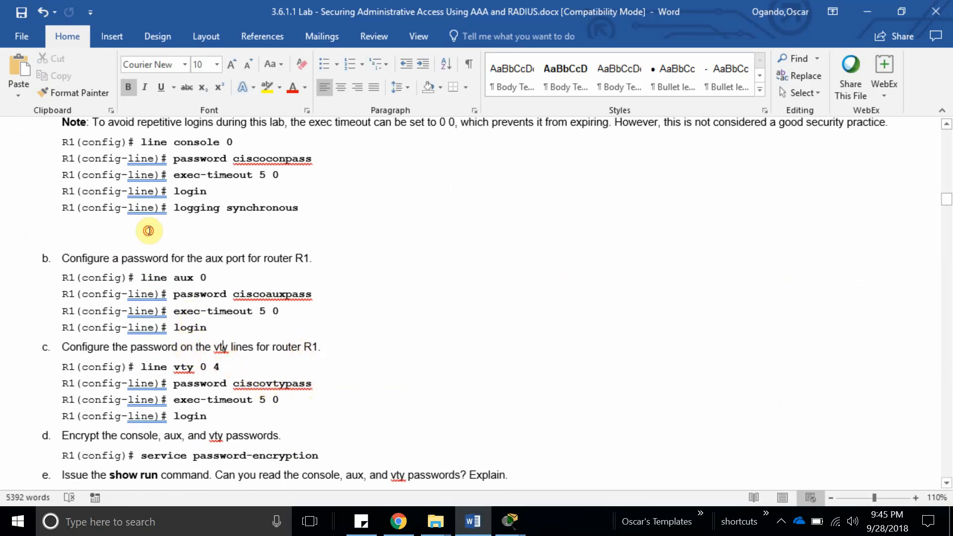
pyautogui.doubleClick(222, 347)
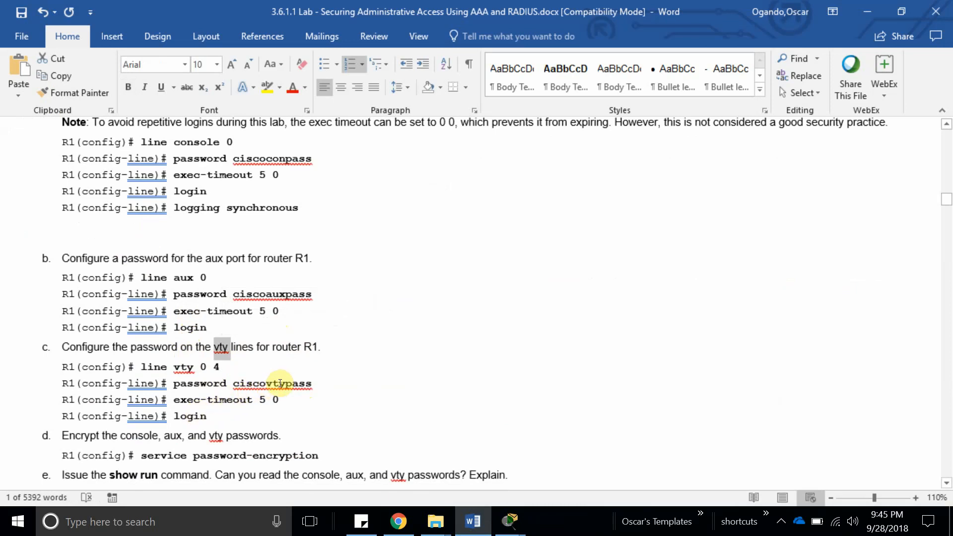
pyautogui.doubleClick(261, 293)
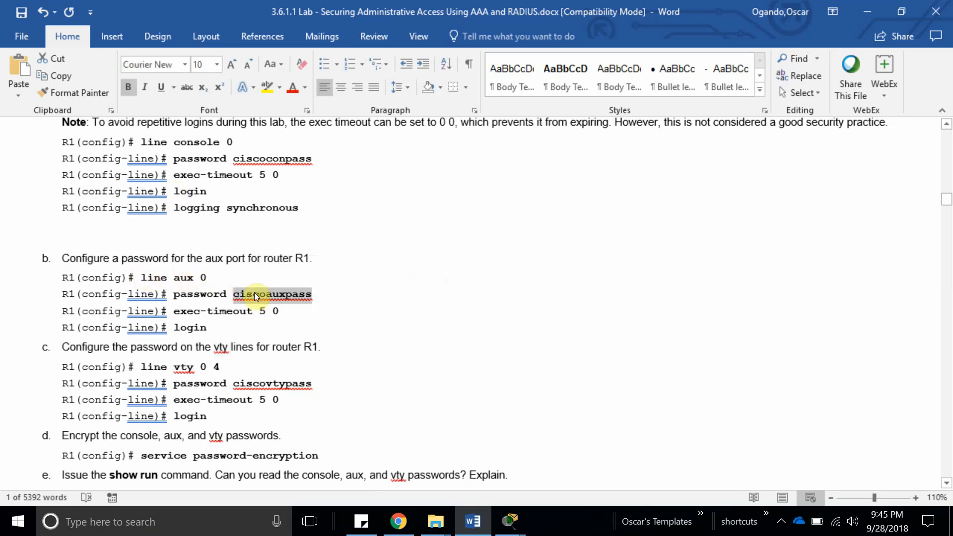
pyautogui.moveTo(218, 276); pyautogui.dragTo(156, 276)
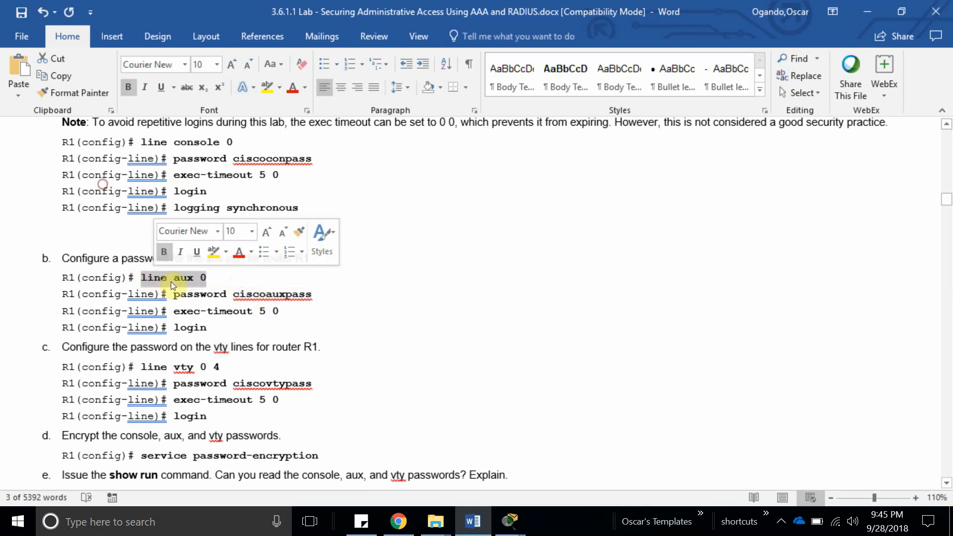
pyautogui.doubleClick(271, 295)
pyautogui.hotkey('ctrl', 'c')
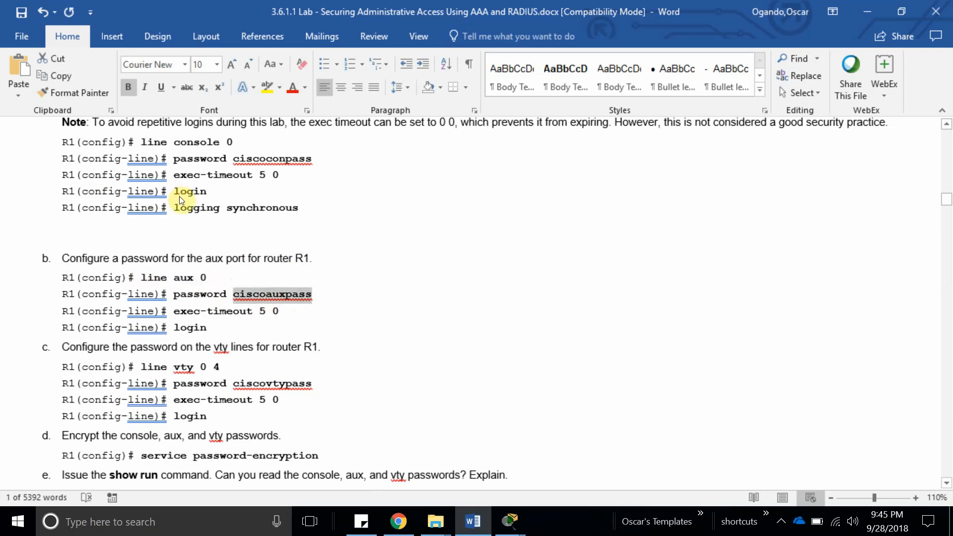
pyautogui.click(510, 521)
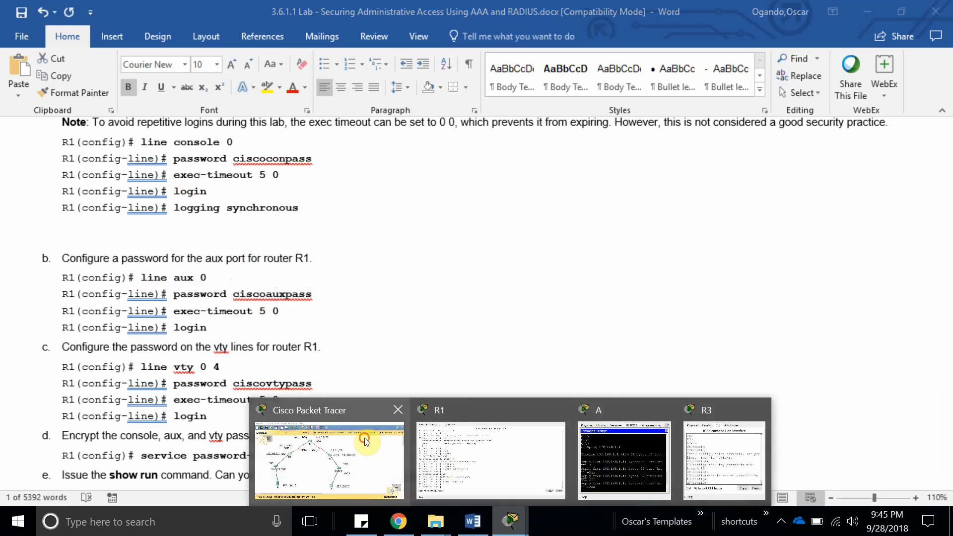
pyautogui.click(323, 459)
# Exit the console line and enter configuration for line aux 0 on R1.
pyautogui.click(231, 220)
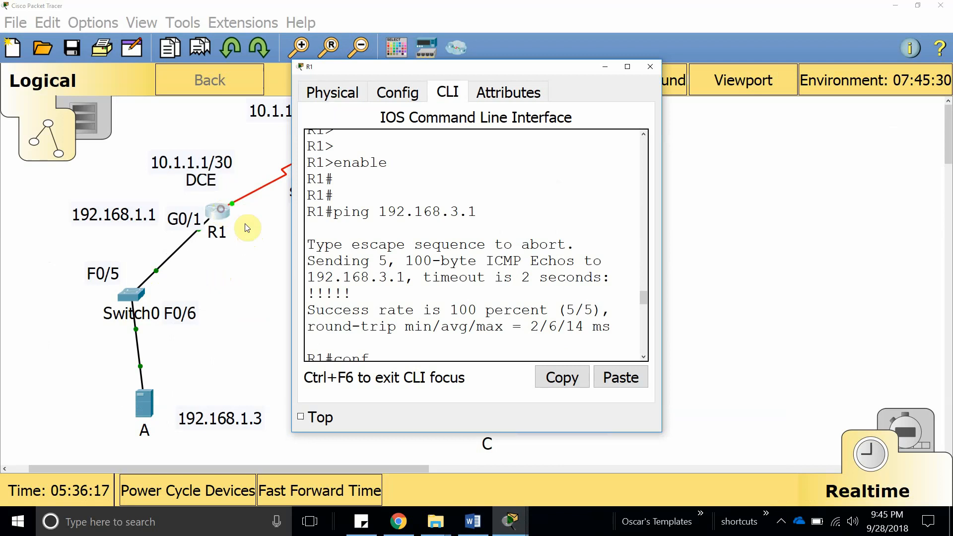
pyautogui.press('Return')
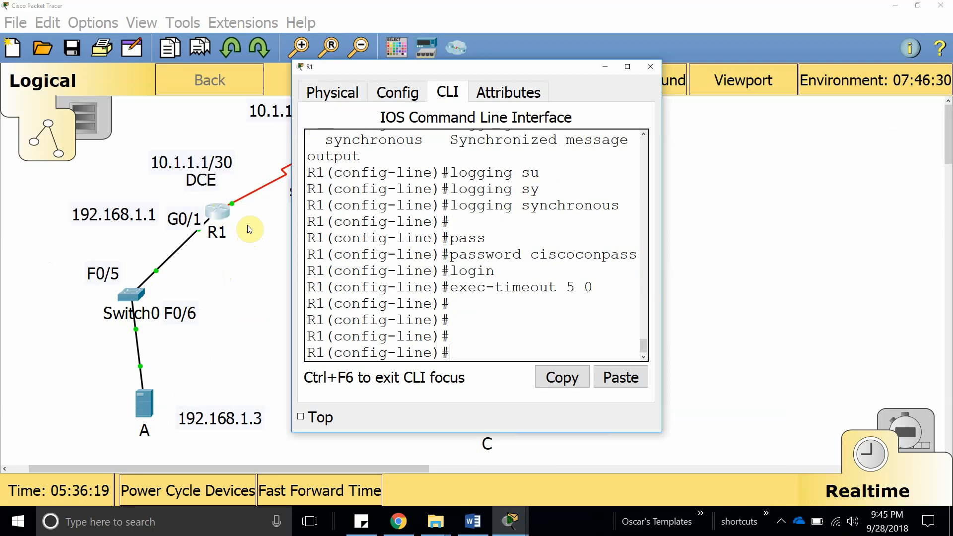
pyautogui.write('line a')
pyautogui.press('Tab')
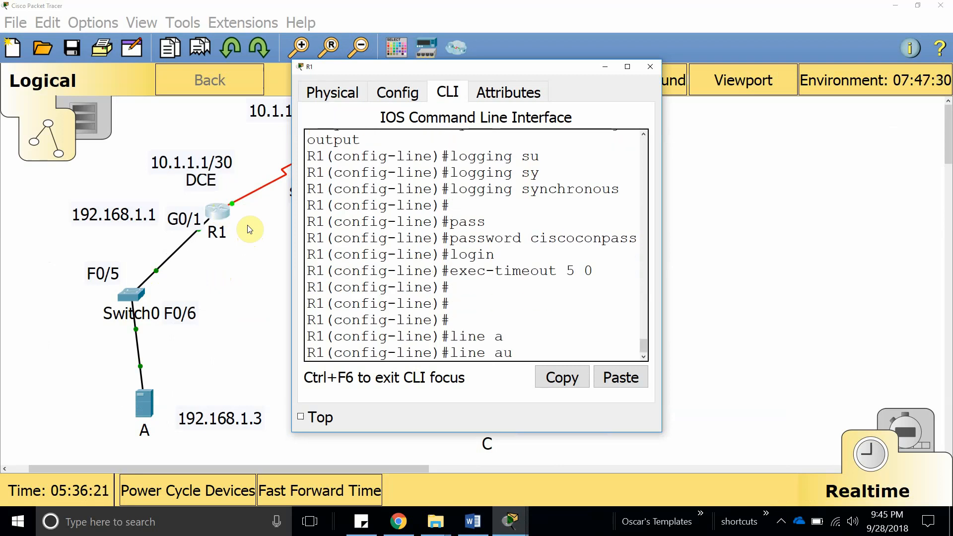
pyautogui.write('u')
pyautogui.press('Tab')
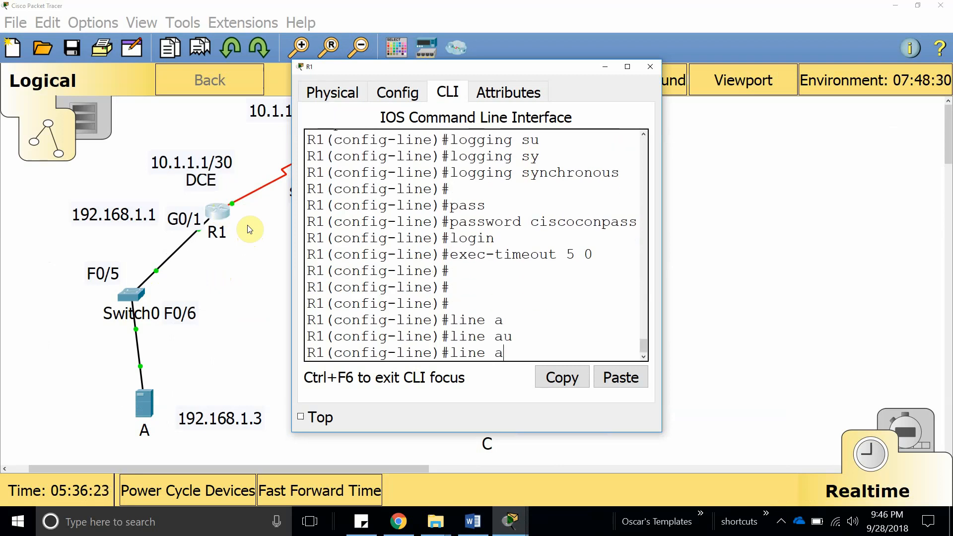
pyautogui.write('exi')
pyautogui.press('Tab')
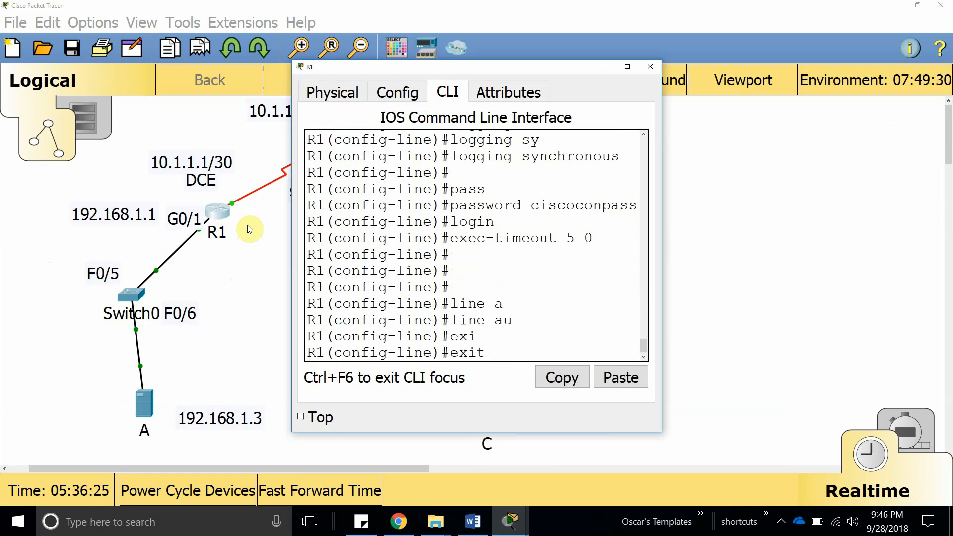
pyautogui.press('Return')
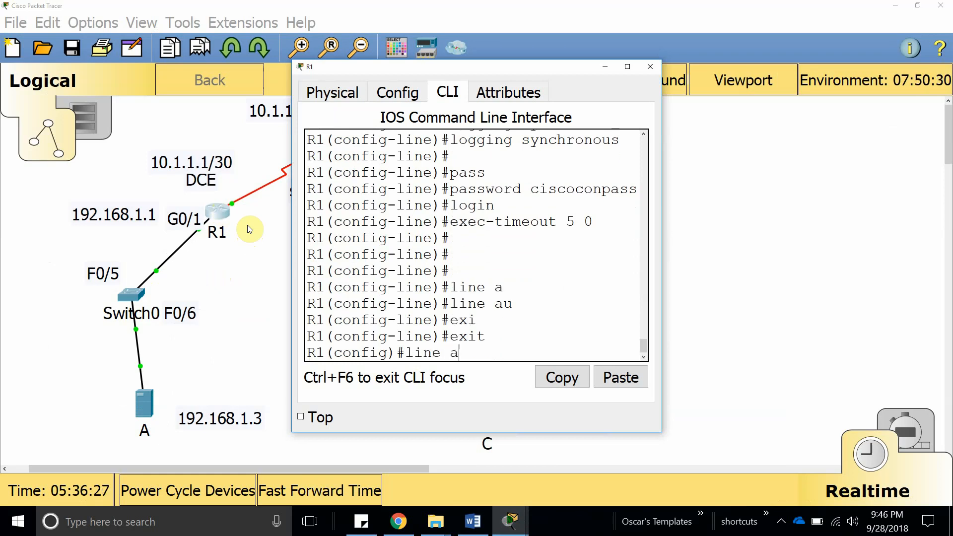
pyautogui.write('line aux ?')
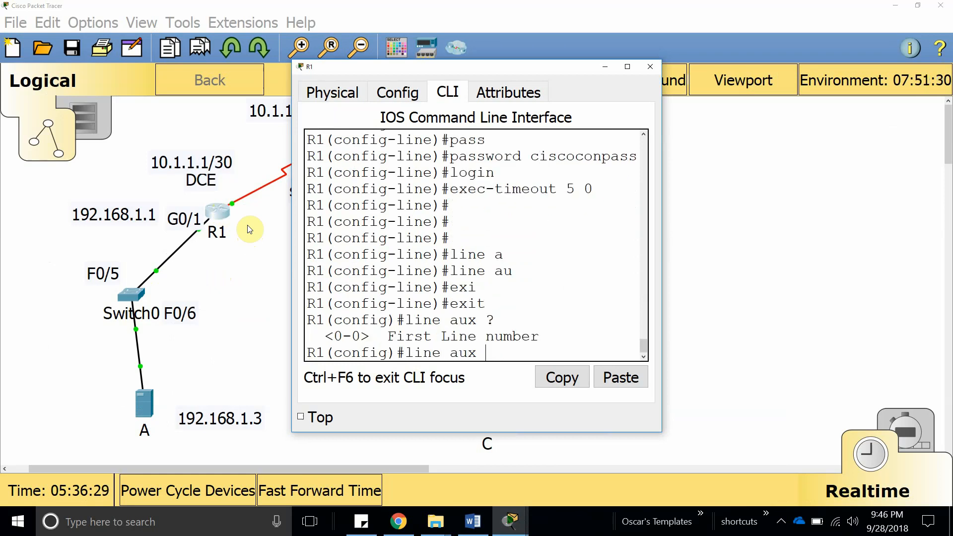
pyautogui.click(474, 523)
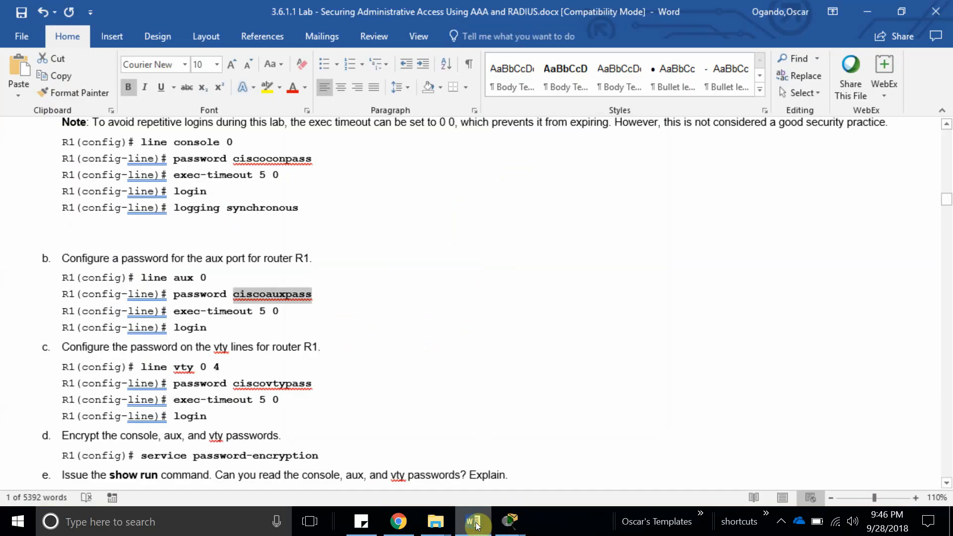
pyautogui.click(477, 526)
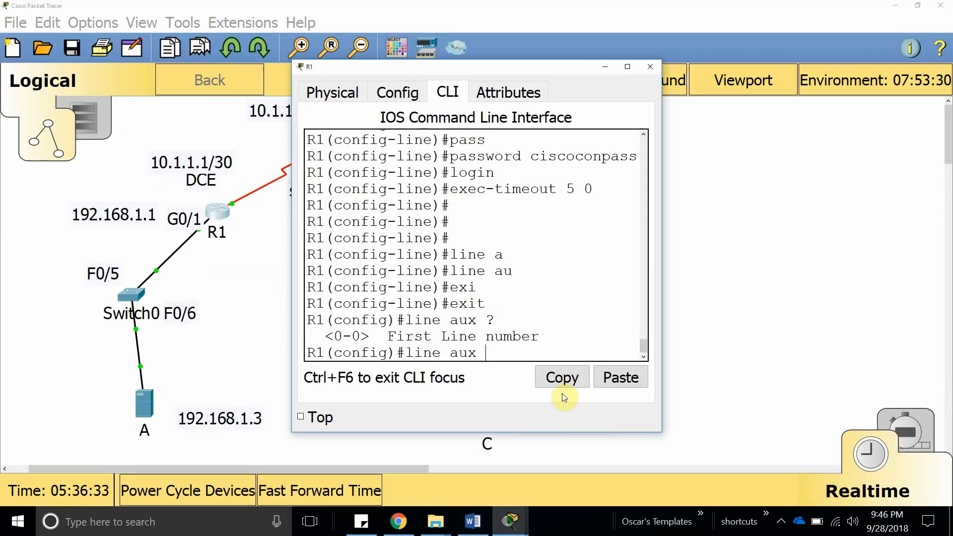
pyautogui.write('0')
pyautogui.press('Return')
# Give aux line 0 the pasted password, login and logging synchronous.
pyautogui.write('pass')
pyautogui.press('Tab')
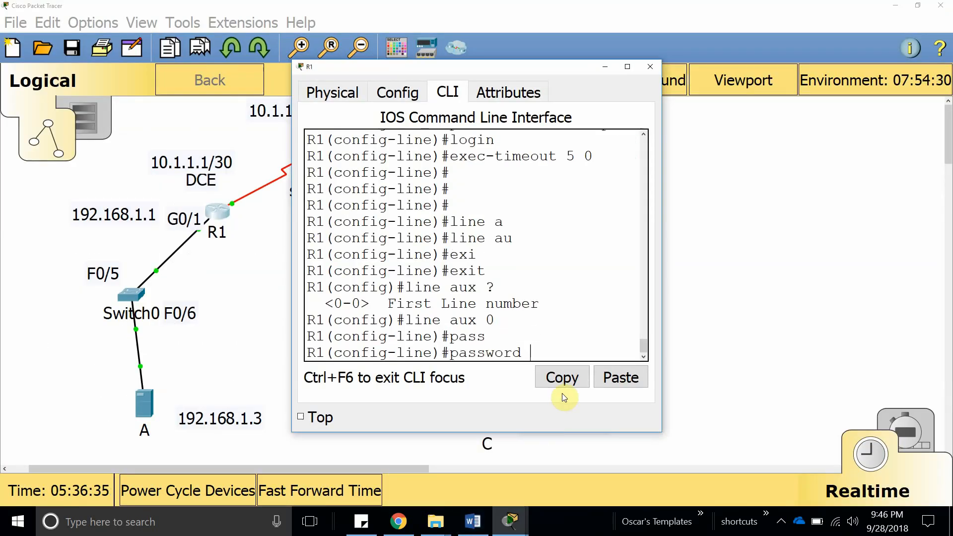
pyautogui.click(606, 378)
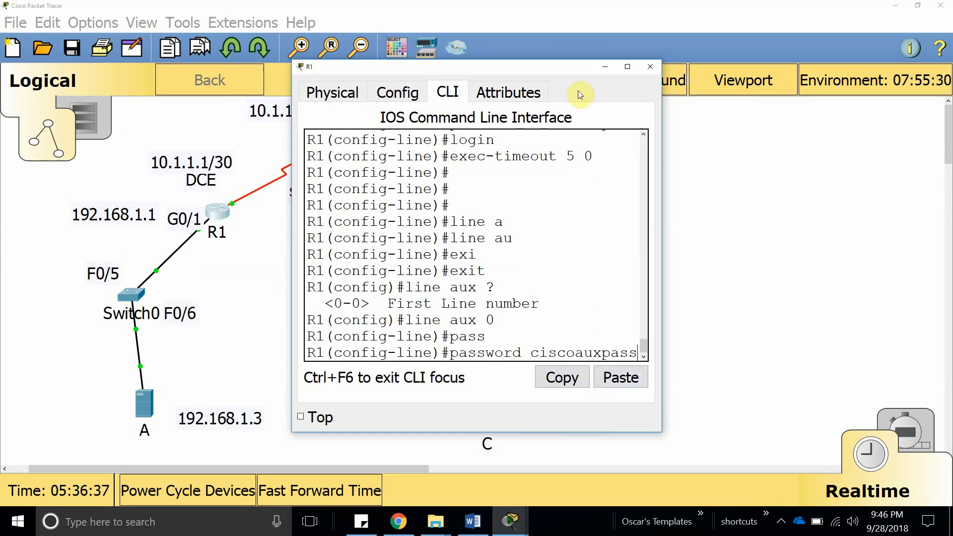
pyautogui.click(628, 66)
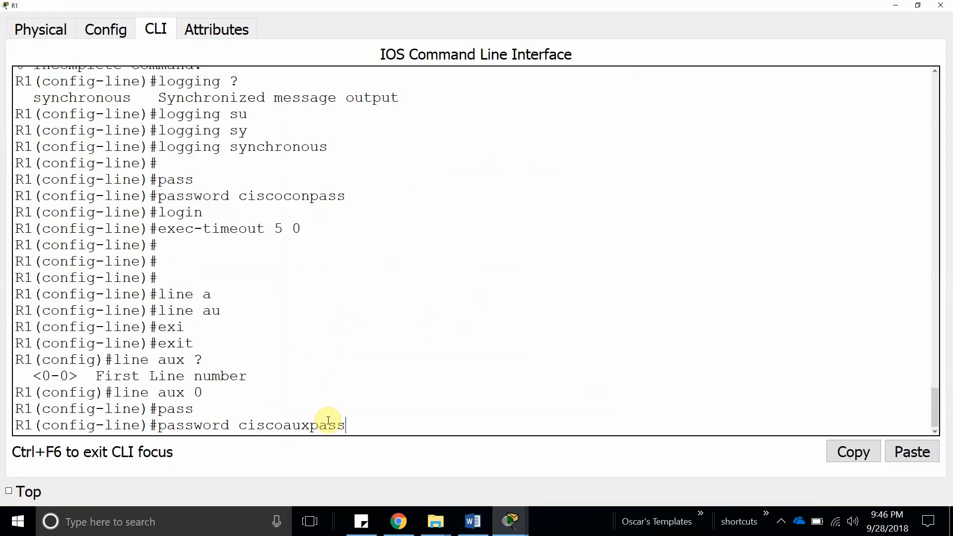
pyautogui.press('Return')
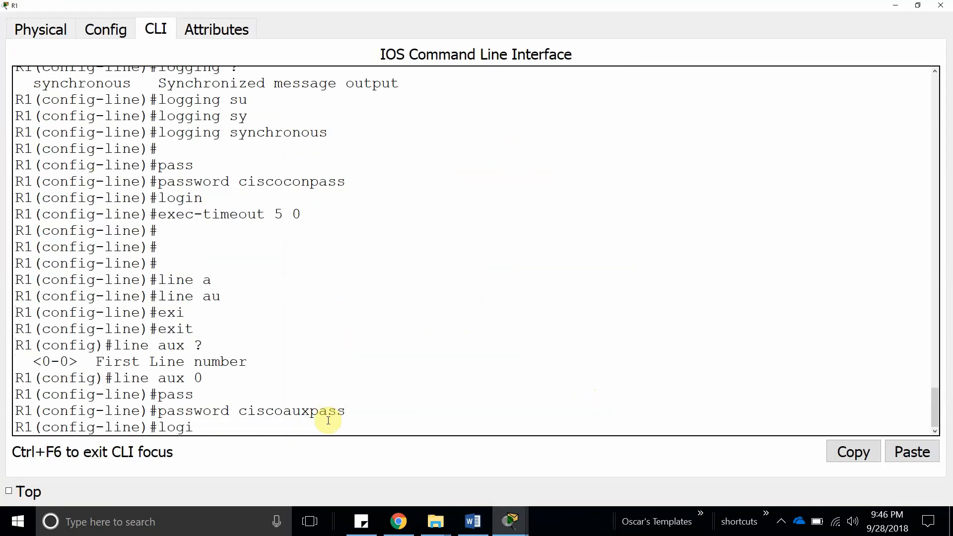
pyautogui.write('logi')
pyautogui.press('Tab')
pyautogui.press('Return')
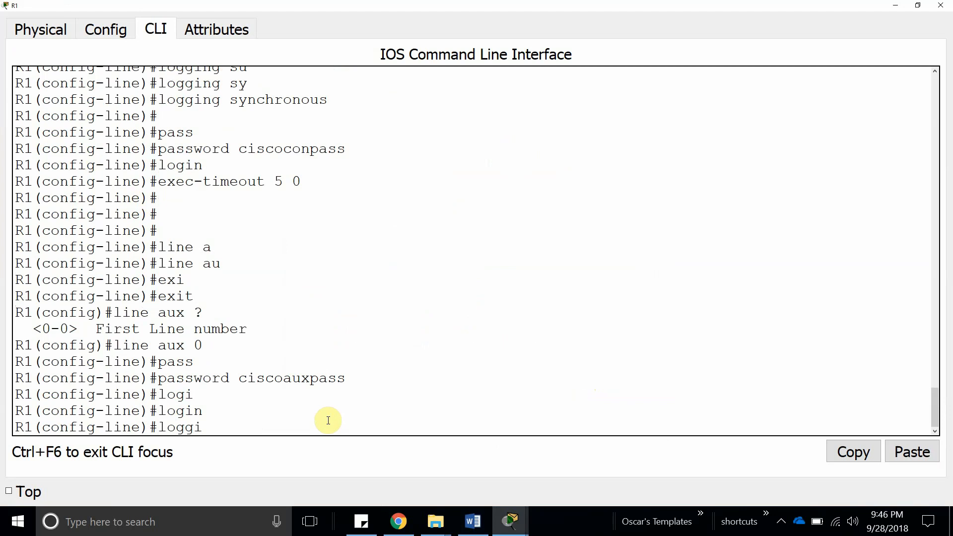
pyautogui.write('loggi')
pyautogui.press('Tab')
pyautogui.write('sy')
pyautogui.press('Tab')
pyautogui.press('Return')
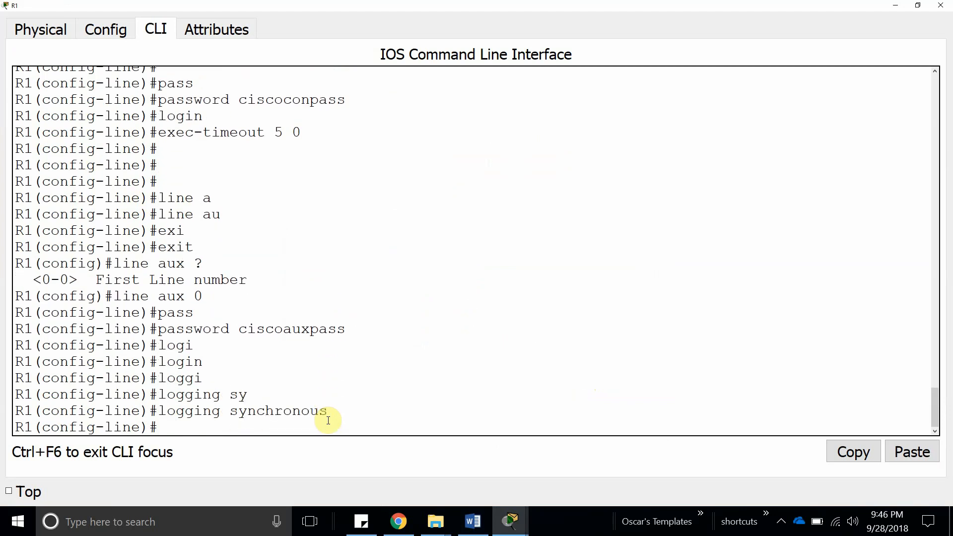
# Copy exec-timeout 5 0 from the lab sheet and paste it into R1's aux line.
pyautogui.click(480, 520)
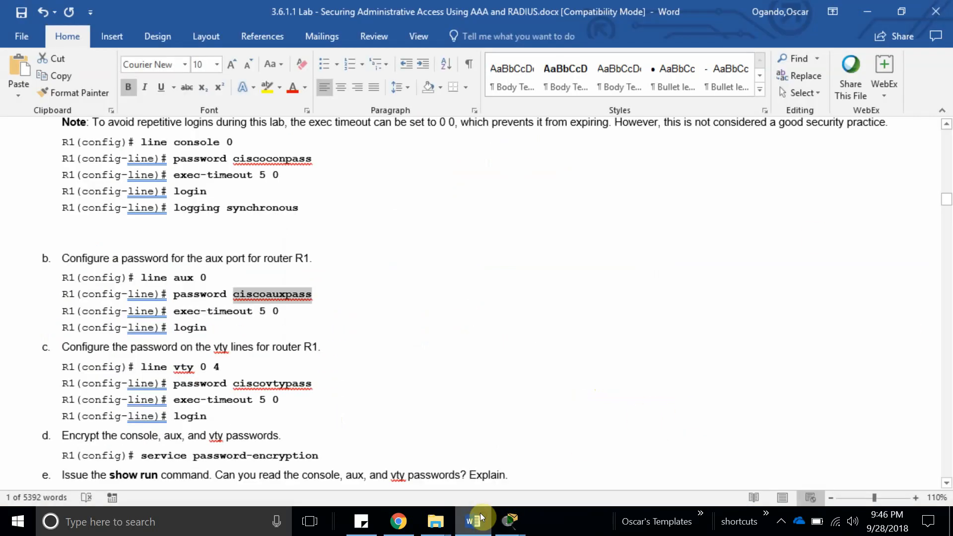
pyautogui.moveTo(177, 311); pyautogui.dragTo(279, 311)
pyautogui.hotkey('ctrl', 'c')
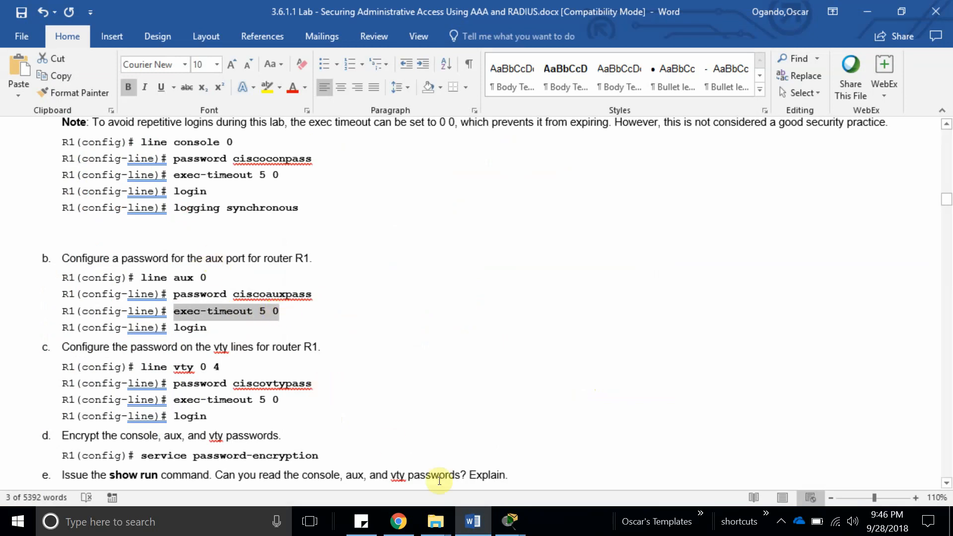
pyautogui.moveTo(510, 521)
pyautogui.click(445, 454)
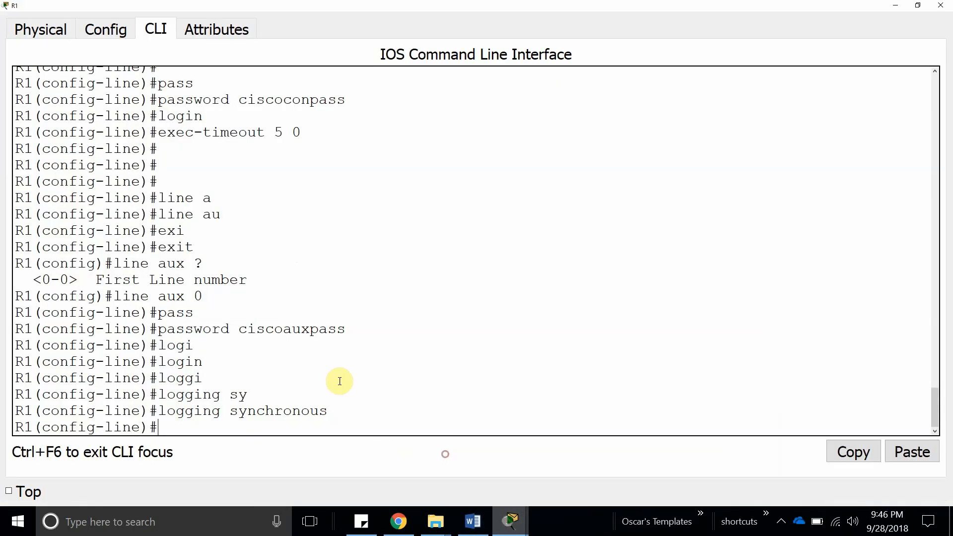
pyautogui.click(910, 452)
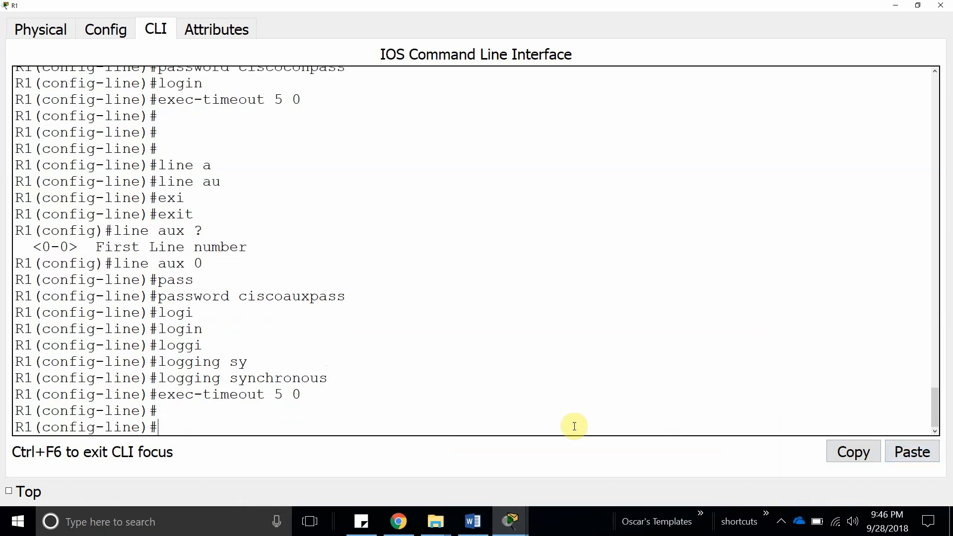
pyautogui.moveTo(510, 520)
pyautogui.moveTo(362, 447)
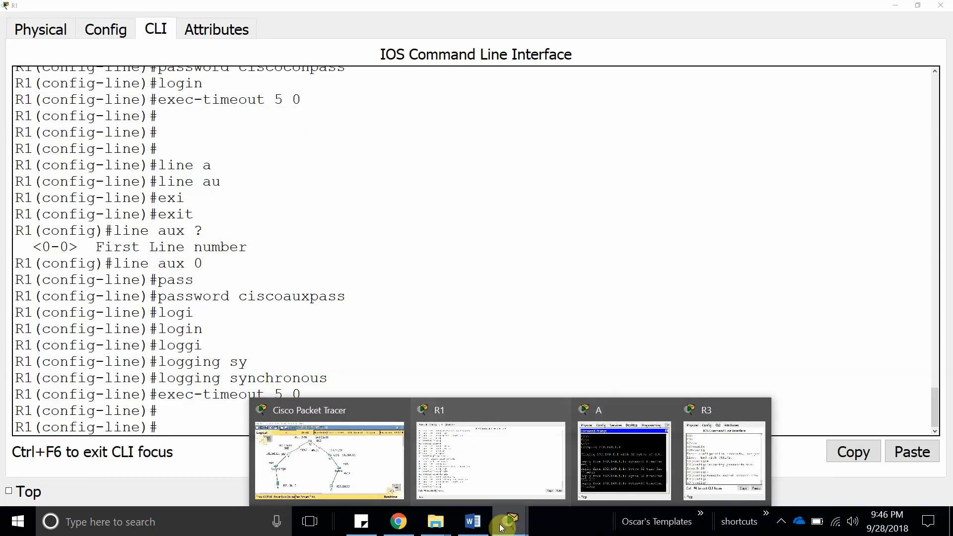
pyautogui.click(472, 521)
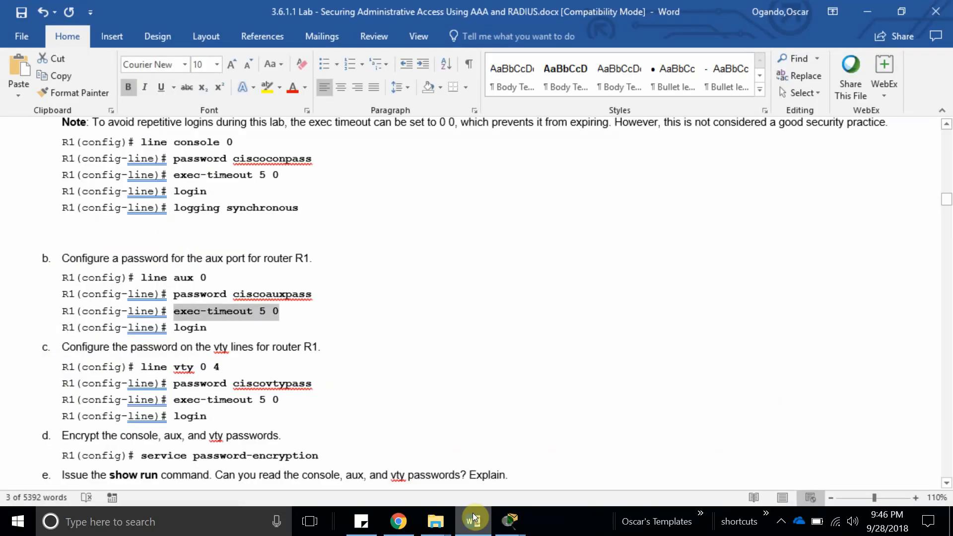
# Copy step c's vty password command and reopen R1's CLI full-screen.
pyautogui.click(91, 228)
pyautogui.scroll(-3, 191, 303)
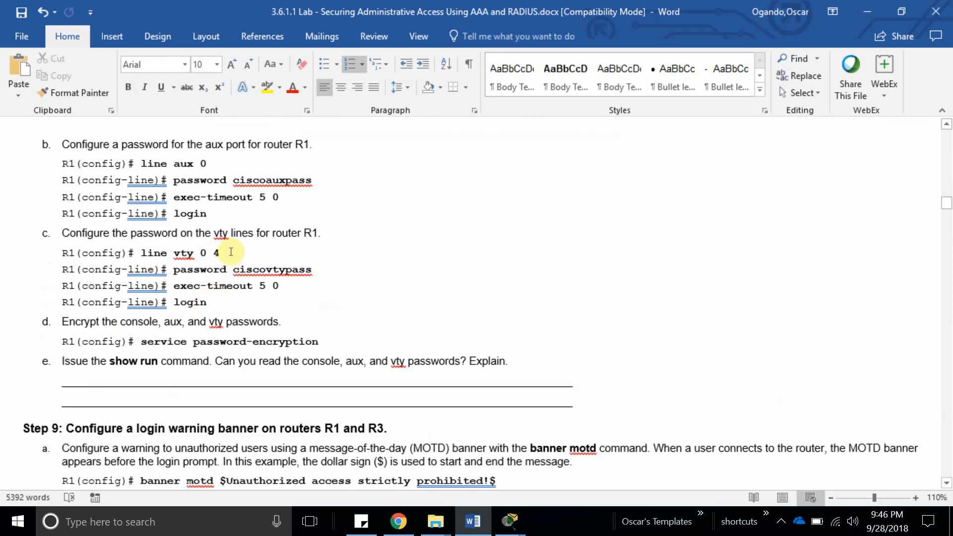
pyautogui.moveTo(312, 270); pyautogui.dragTo(190, 274)
pyautogui.hotkey('ctrl', 'c')
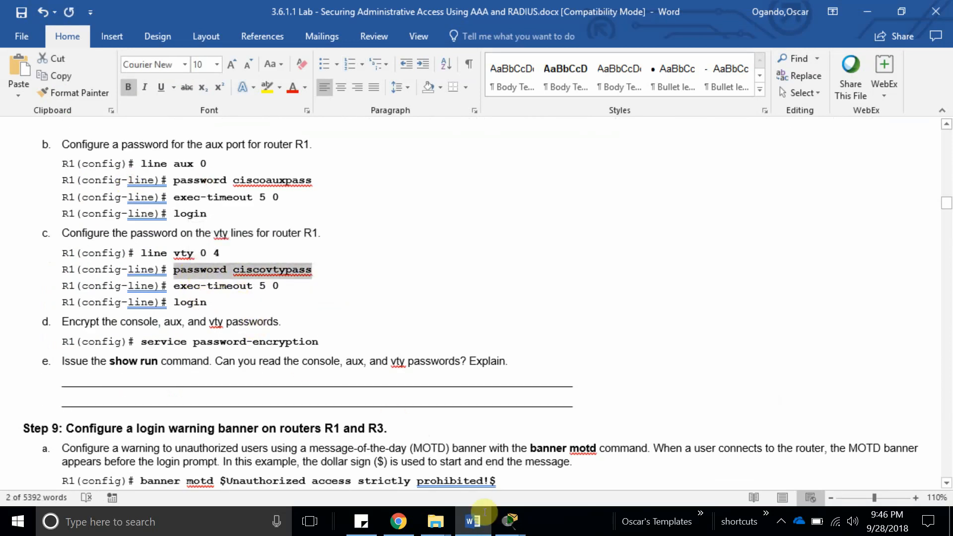
pyautogui.click(510, 521)
pyautogui.click(323, 449)
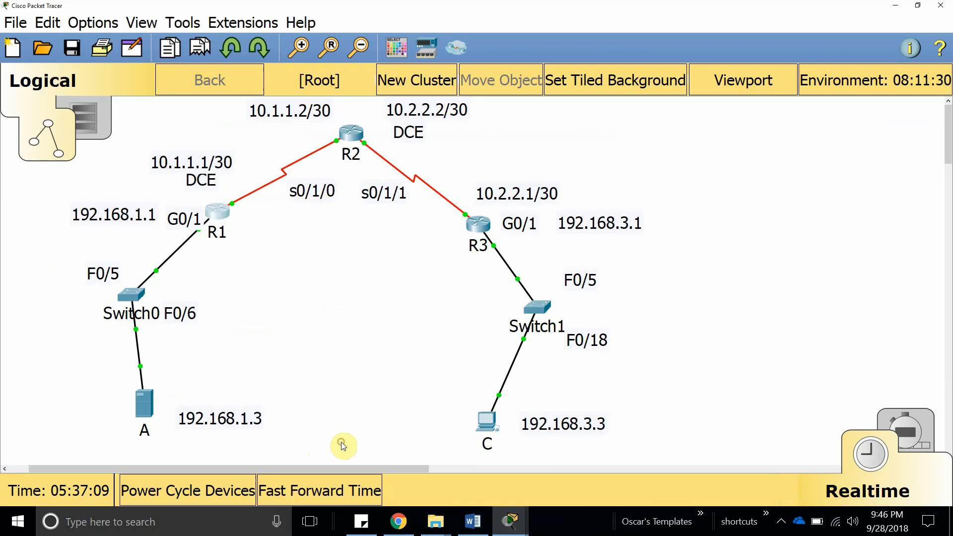
pyautogui.click(216, 213)
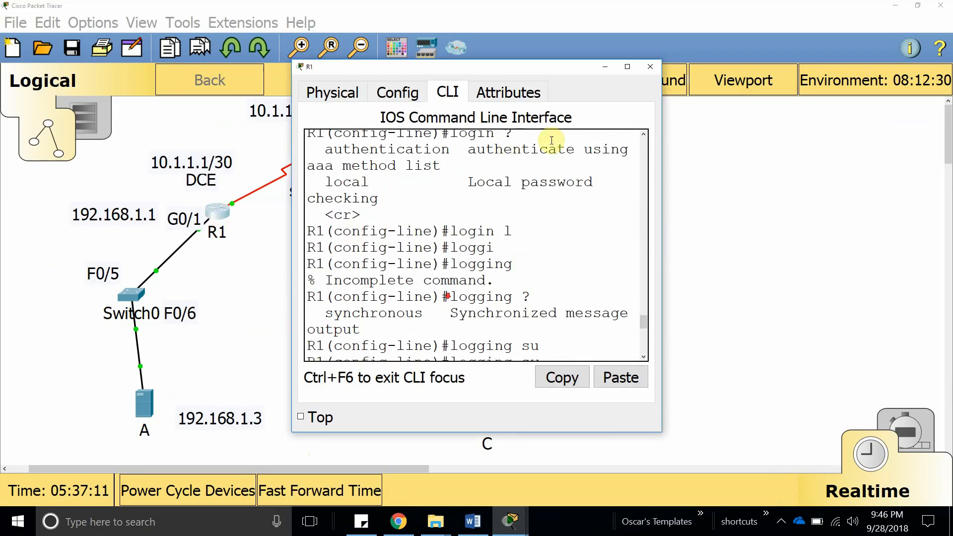
pyautogui.click(625, 69)
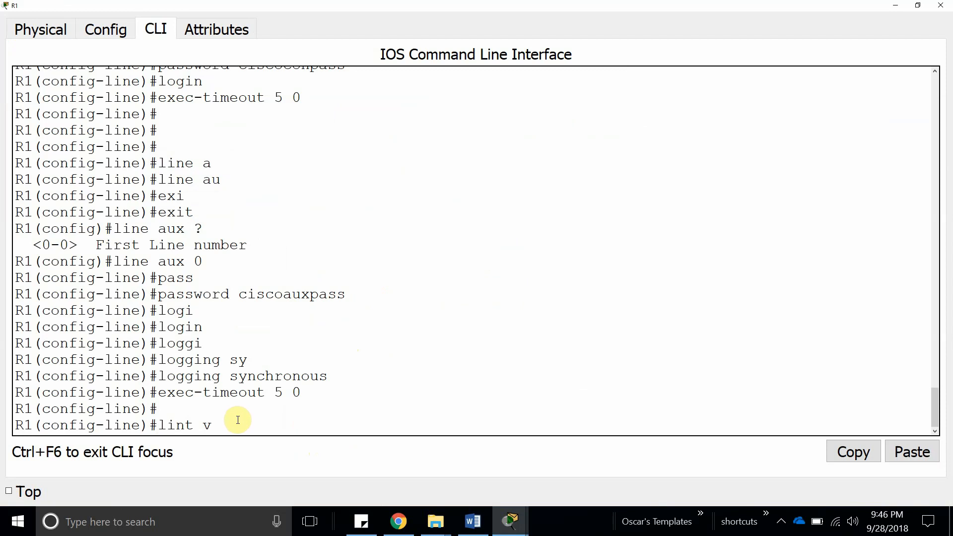
# Enter line vty 0 4 on R1, paste the vty password command and enable login.
pyautogui.write('4')
pyautogui.press('Return')
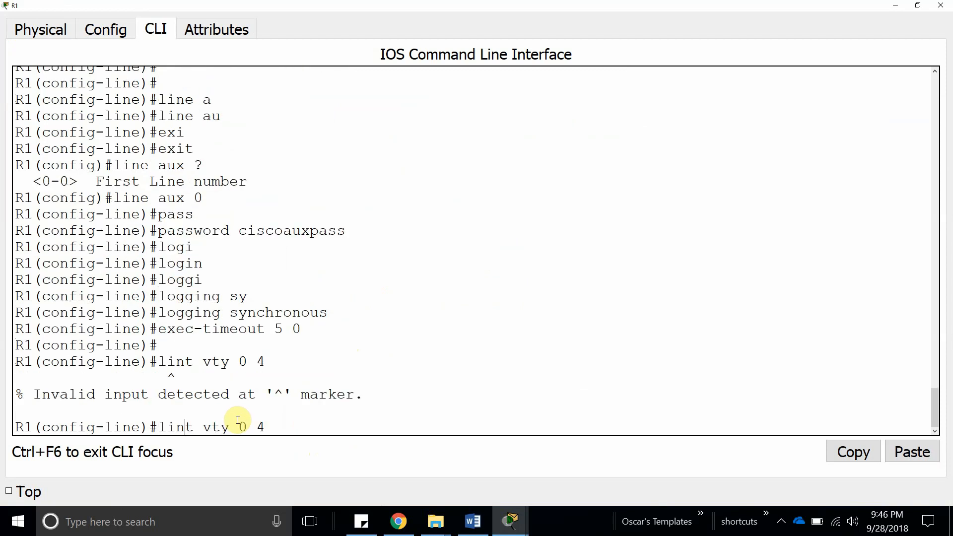
pyautogui.write('e')
pyautogui.press('Return')
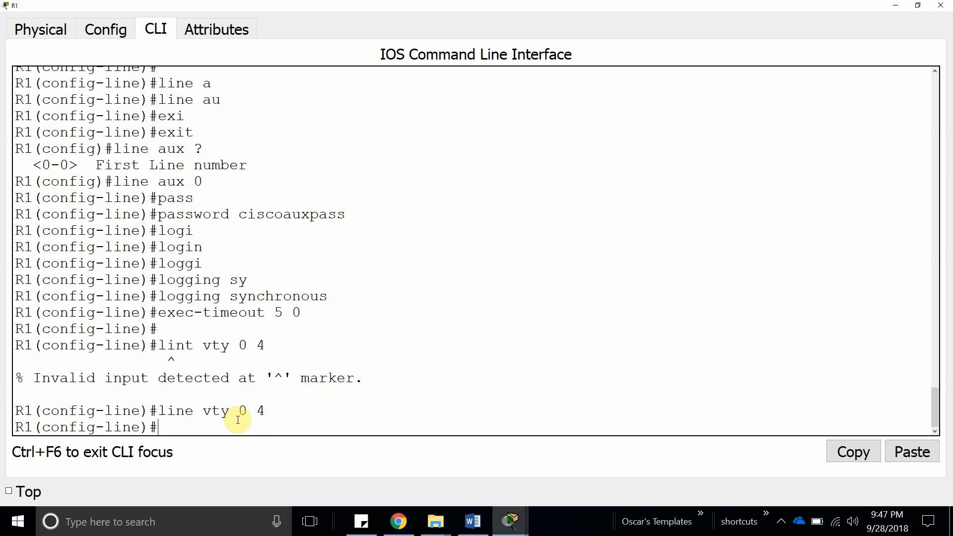
pyautogui.click(911, 451)
pyautogui.press('Return')
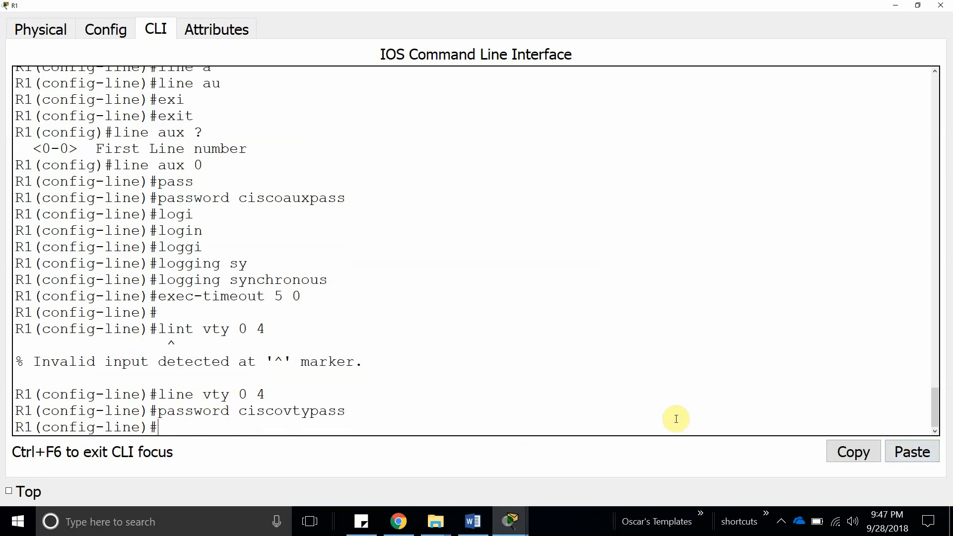
pyautogui.write('login')
pyautogui.press('Return')
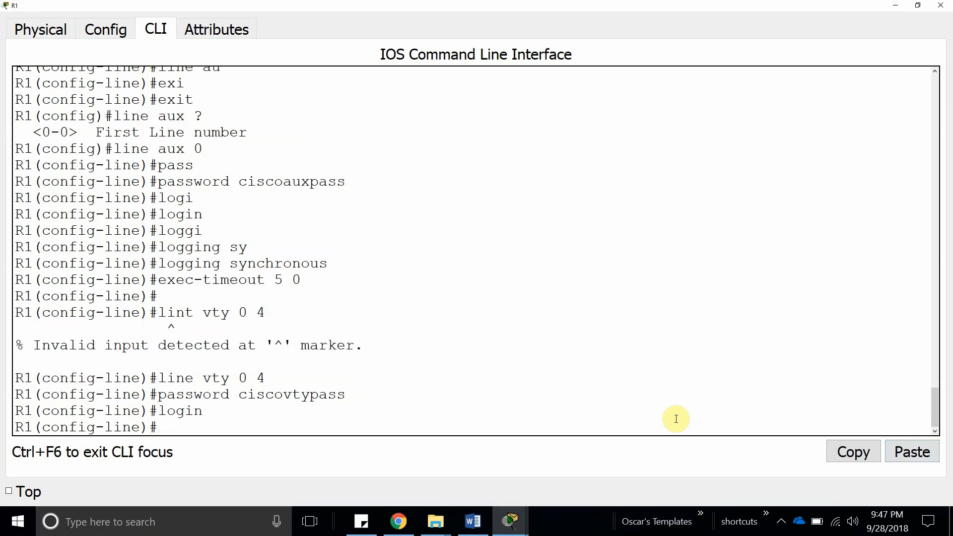
# Set exec-timeout 5 0 on R1's vty lines.
pyautogui.write('exe')
pyautogui.press('Tab')
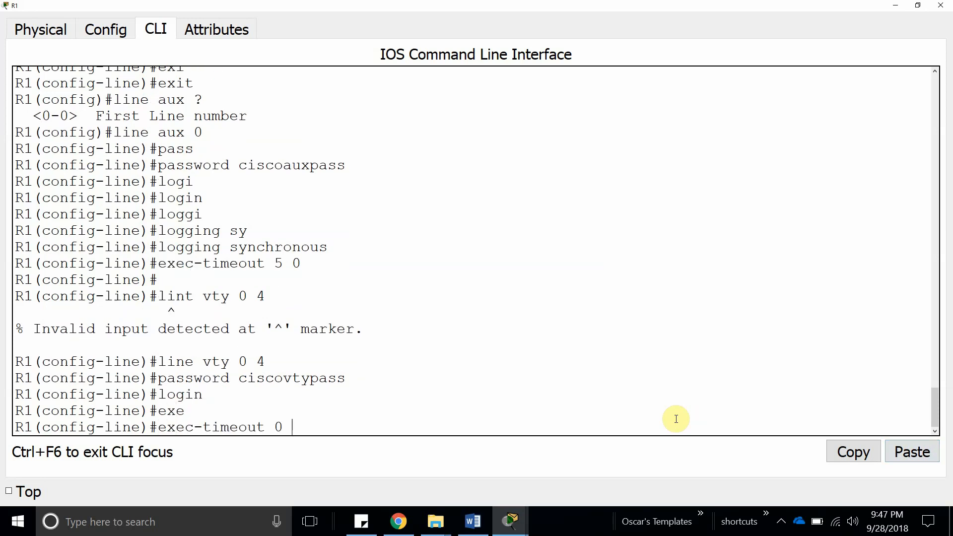
pyautogui.click(473, 522)
pyautogui.click(474, 519)
pyautogui.write('5 0')
pyautogui.press('Return')
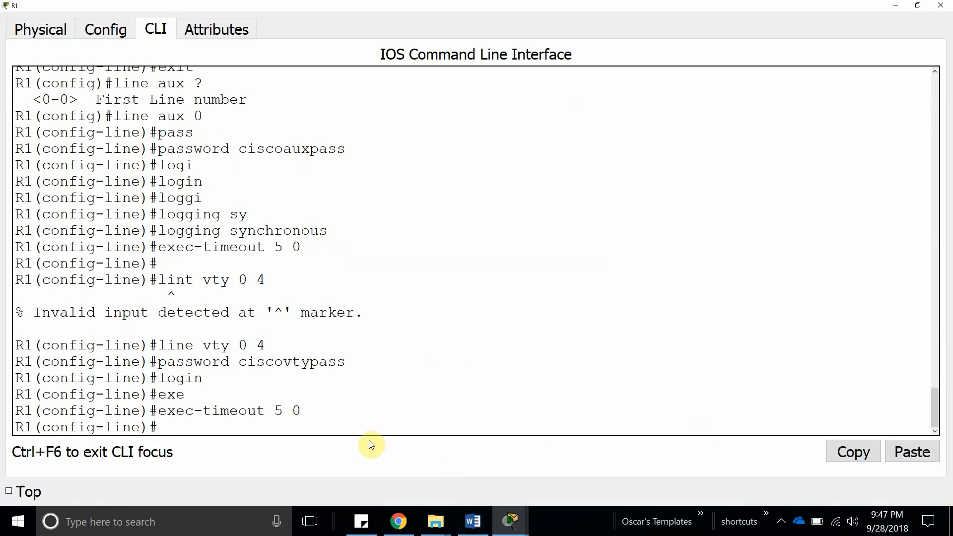
pyautogui.click(473, 522)
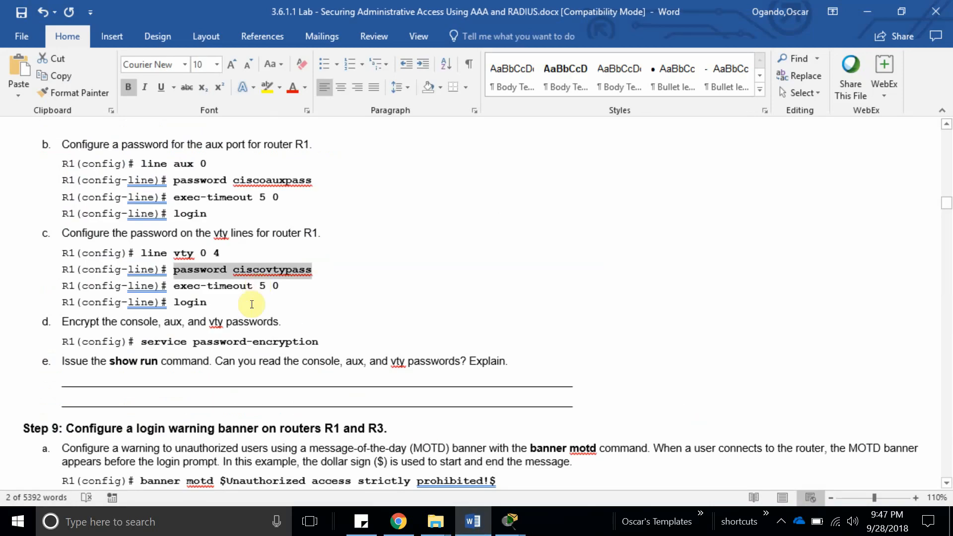
pyautogui.click(210, 322)
pyautogui.scroll(-6, 348, 295)
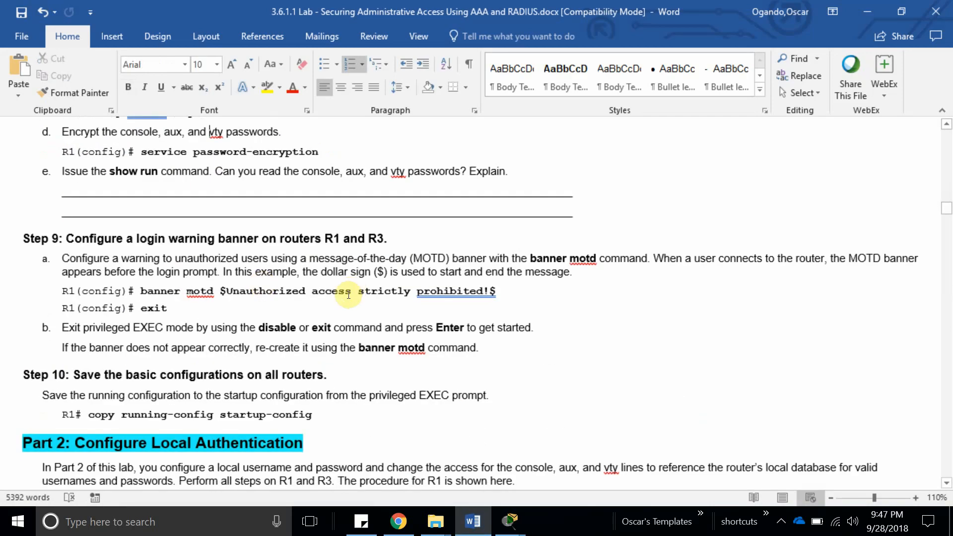
pyautogui.scroll(2, 348, 295)
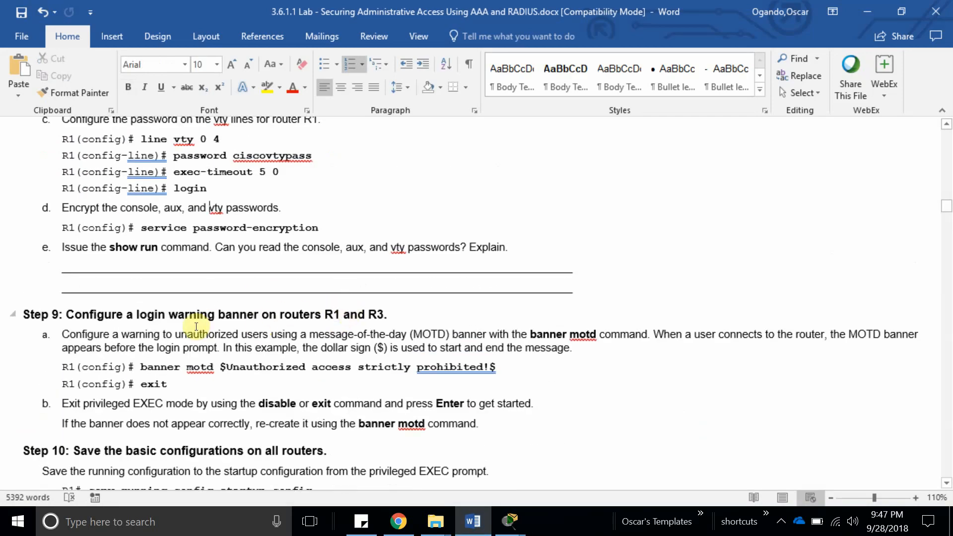
pyautogui.scroll(7, 196, 327)
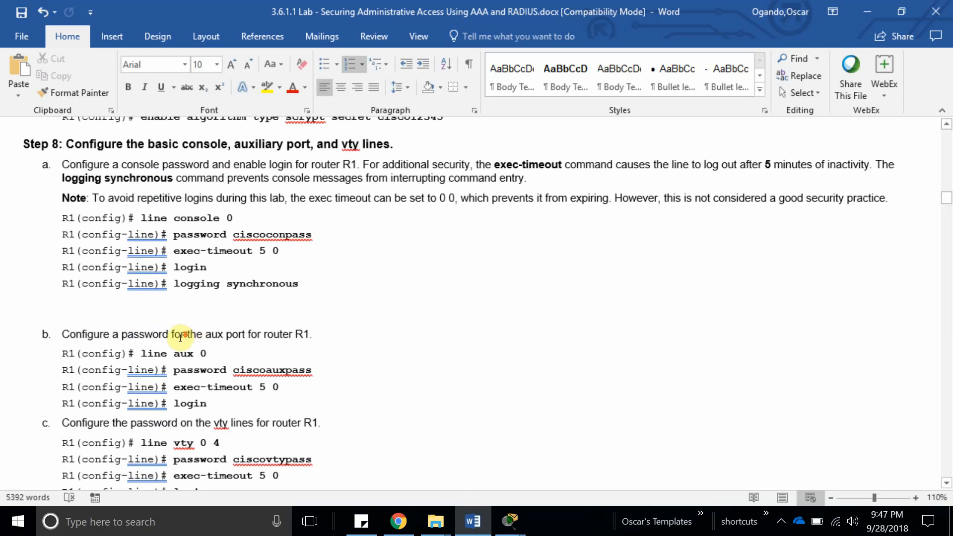
pyautogui.scroll(7, 128, 390)
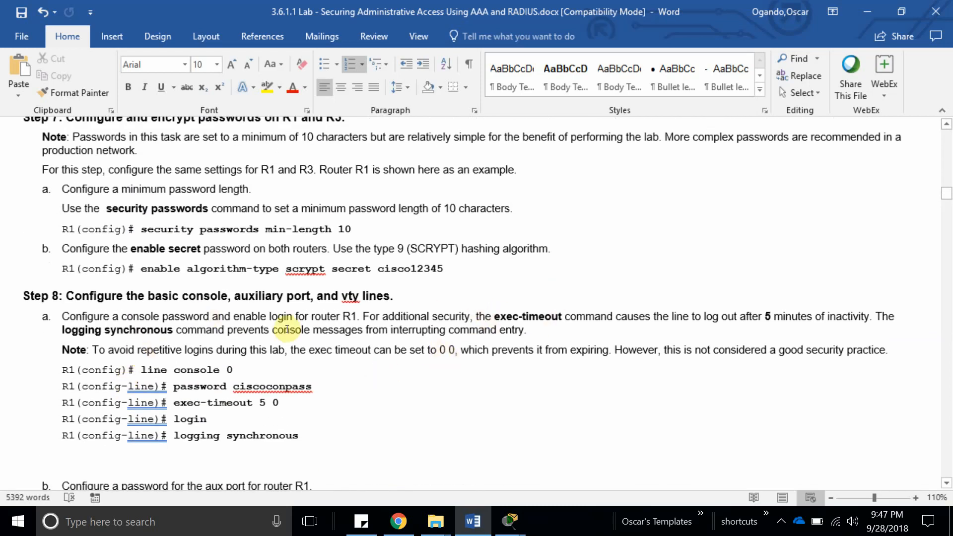
pyautogui.scroll(-4, 288, 330)
pyautogui.scroll(-9, 288, 329)
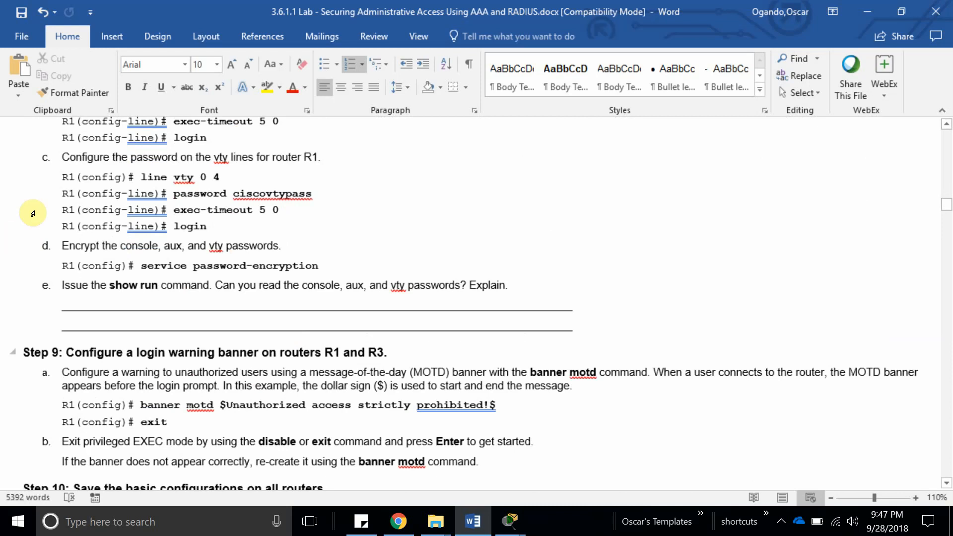
pyautogui.moveTo(62, 285); pyautogui.dragTo(162, 286)
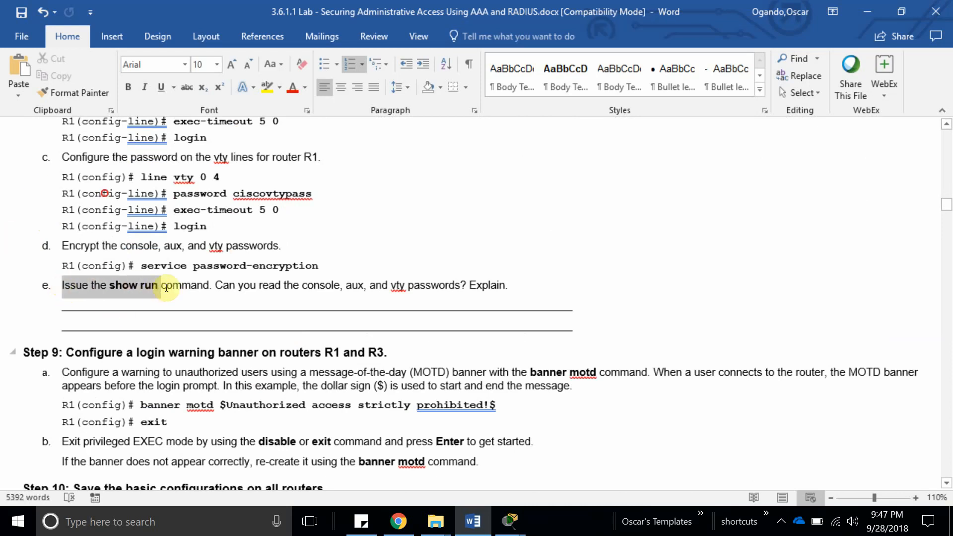
pyautogui.click(233, 287)
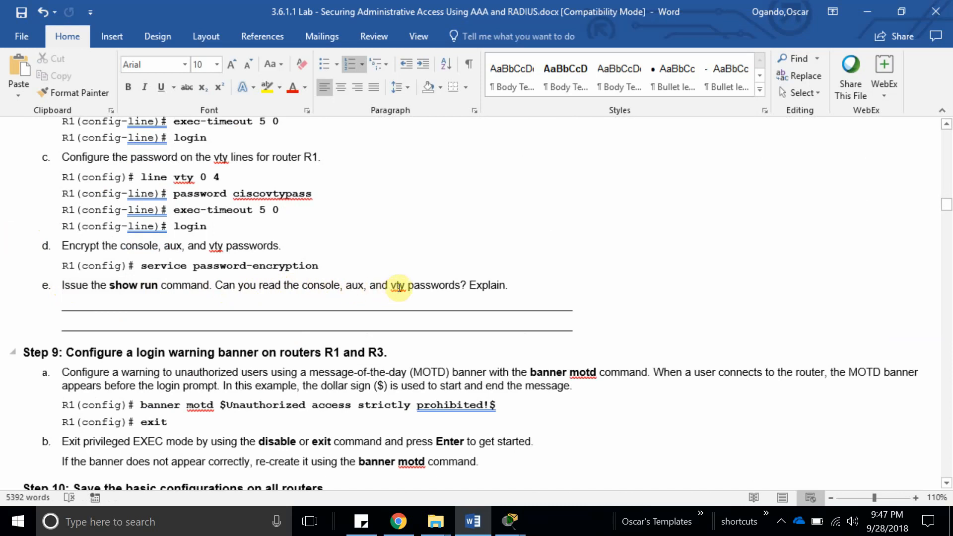
pyautogui.tripleClick(440, 286)
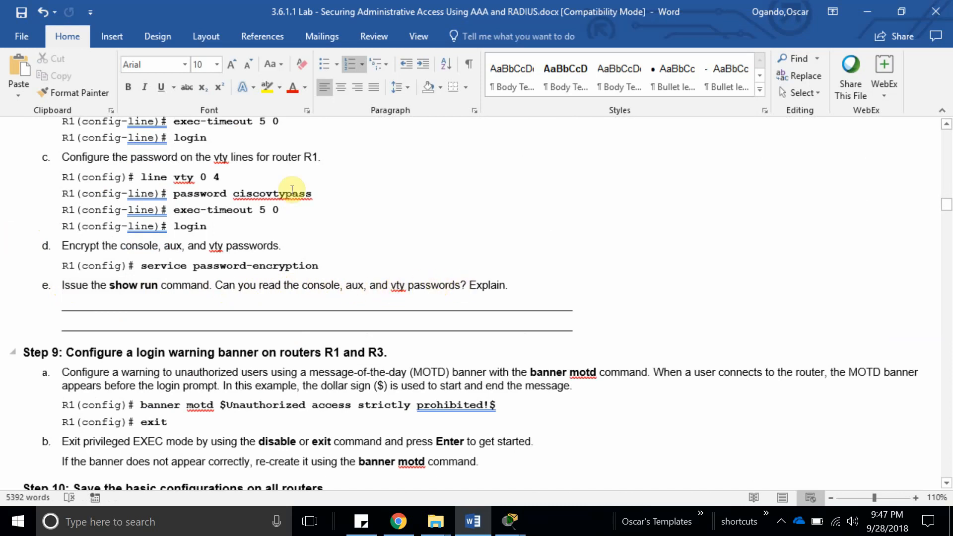
pyautogui.click(423, 310)
pyautogui.click(134, 281)
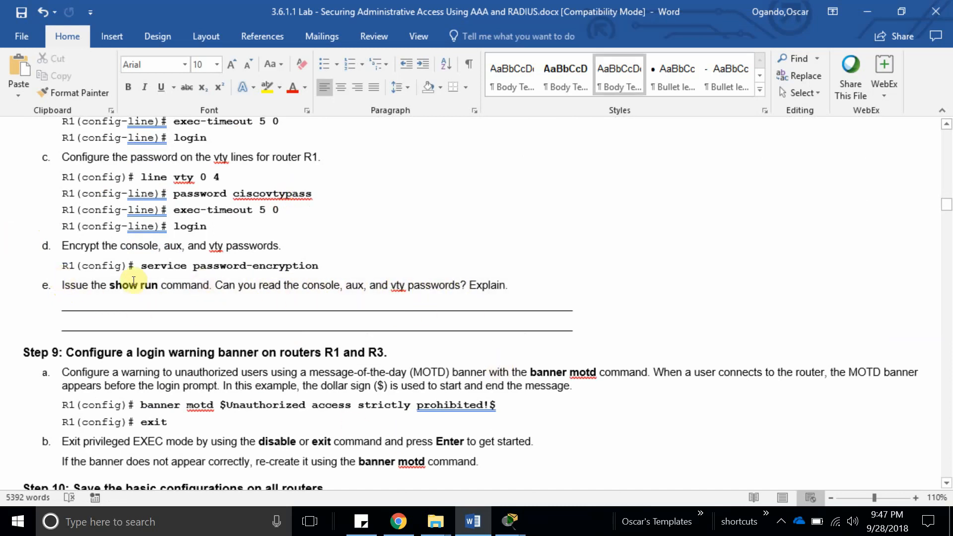
pyautogui.moveTo(133, 281); pyautogui.dragTo(159, 286)
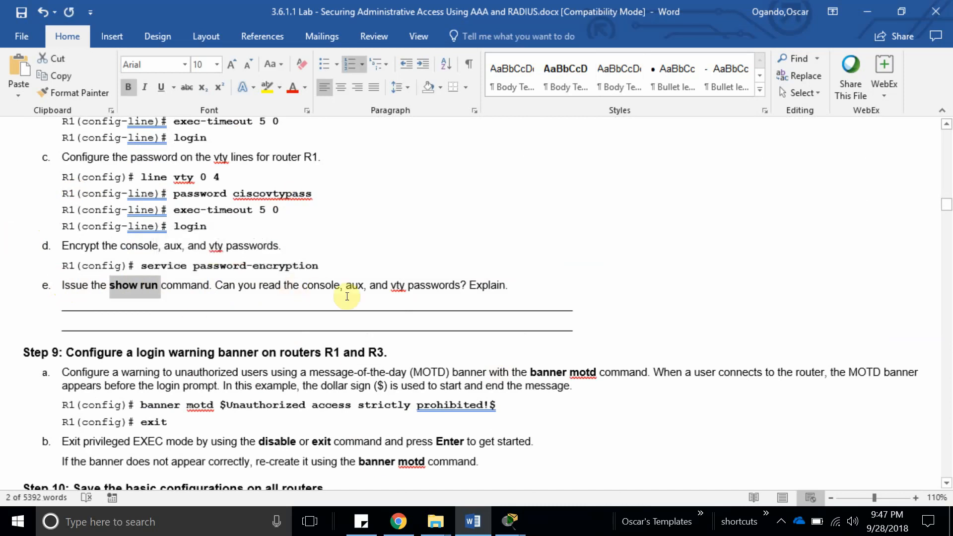
pyautogui.click(510, 520)
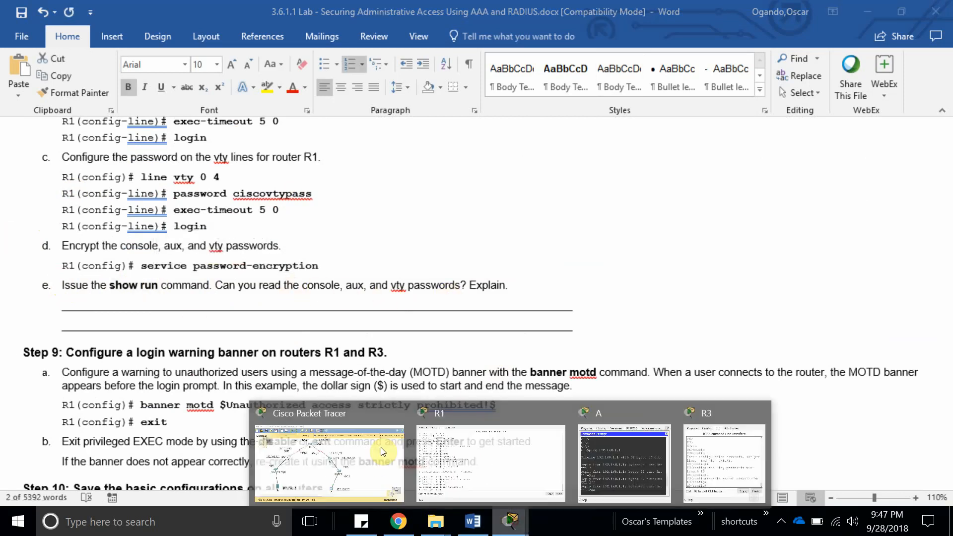
pyautogui.click(444, 449)
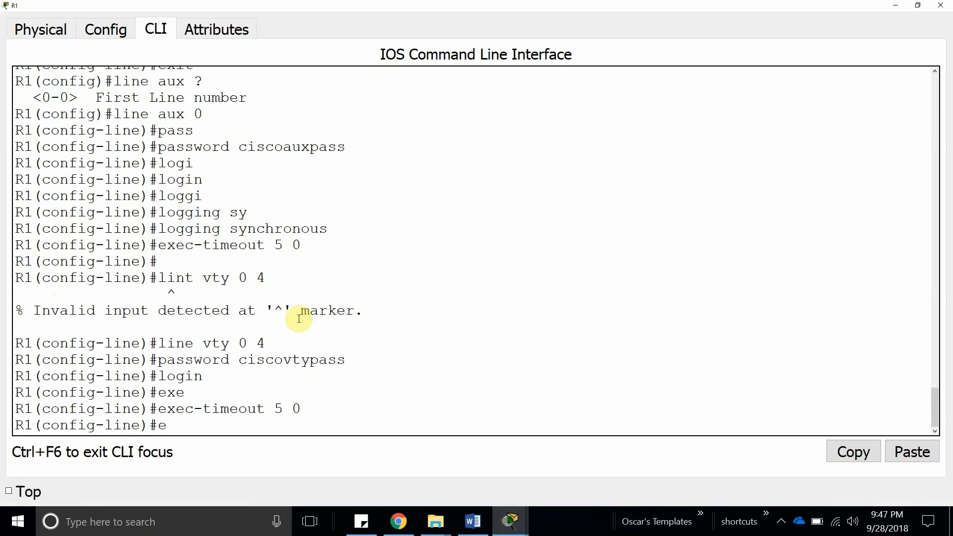
pyautogui.press('Return')
pyautogui.press('Return')
pyautogui.press('Return')
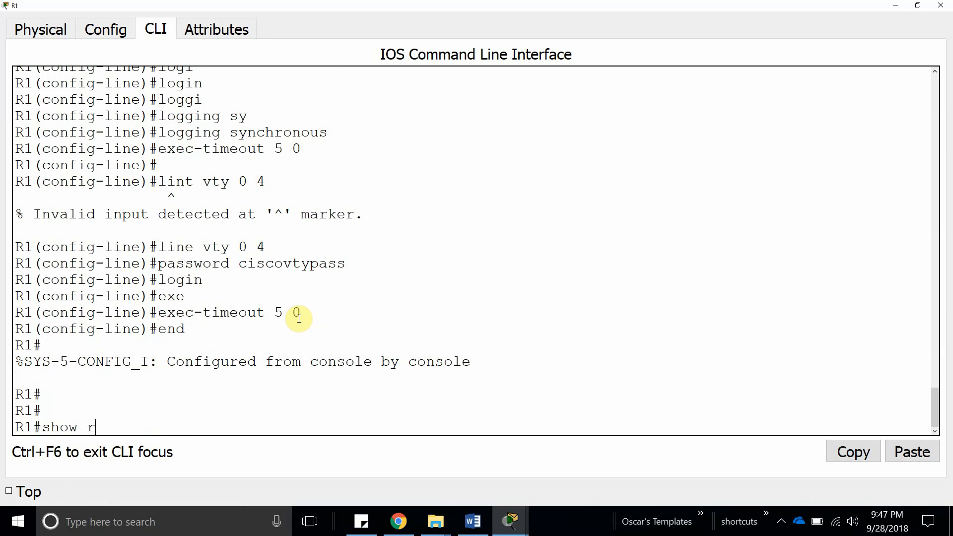
pyautogui.write('show run')
pyautogui.press('Return')
pyautogui.press('Return')
pyautogui.press('Return')
pyautogui.press('Return')
pyautogui.press('Return')
pyautogui.press('Return')
pyautogui.press('Return')
pyautogui.press('Return')
pyautogui.press('Return')
pyautogui.press('Return')
pyautogui.press('Return')
pyautogui.press('Return')
pyautogui.press('Return')
pyautogui.press('Return')
pyautogui.press('Return')
pyautogui.press('Return')
pyautogui.press('Return')
pyautogui.press('Return')
pyautogui.press('Return')
pyautogui.press('Return')
pyautogui.press('Return')
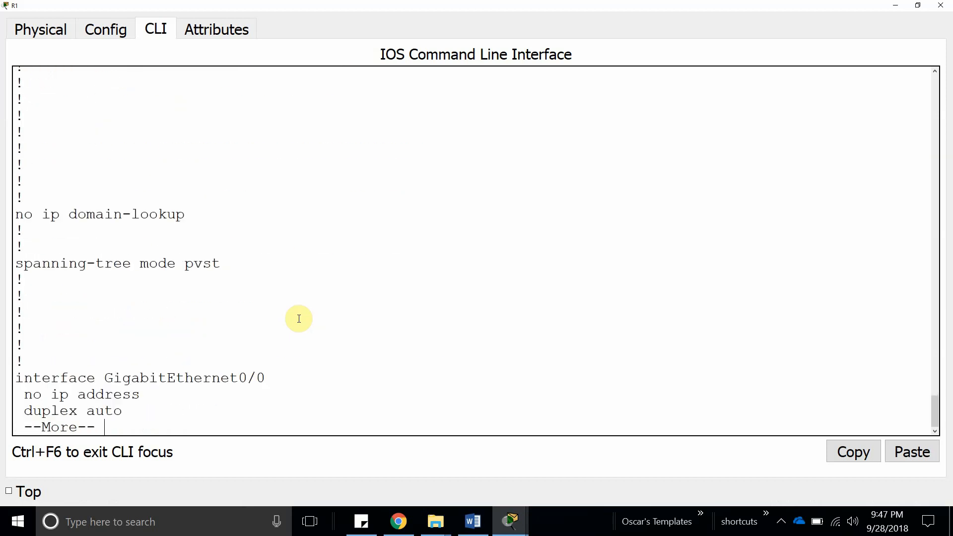
pyautogui.press('Return')
pyautogui.press('Return')
pyautogui.press('Return')
pyautogui.press('Return')
pyautogui.press('Return')
pyautogui.press('Return')
pyautogui.press('Return')
pyautogui.press('Return')
pyautogui.press('Return')
pyautogui.press('Return')
pyautogui.press('Return')
pyautogui.press('Return')
pyautogui.press('Return')
pyautogui.press('Return')
pyautogui.press('Return')
pyautogui.press('Return')
pyautogui.press('Return')
pyautogui.press('Return')
pyautogui.press('Return')
pyautogui.press('Return')
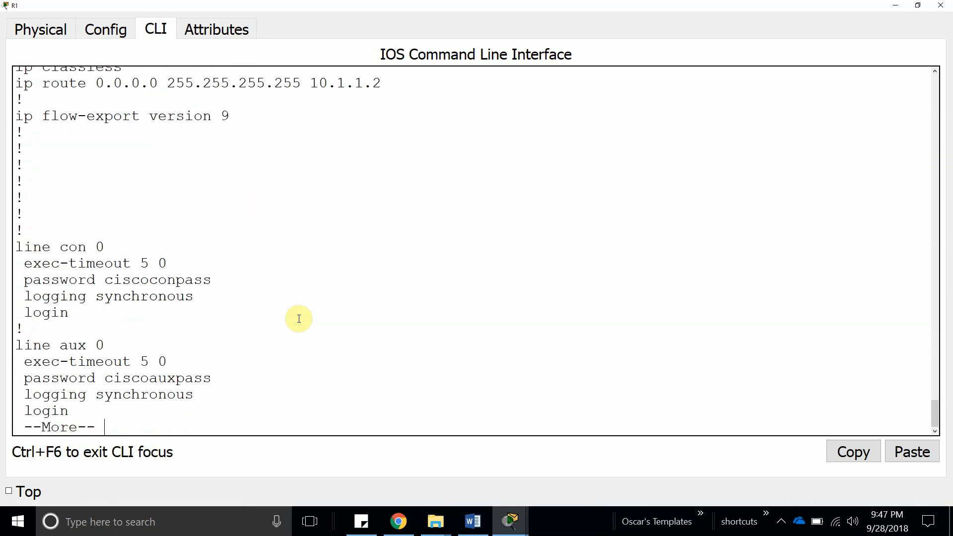
pyautogui.press('Return')
pyautogui.press('Return')
pyautogui.press('Return')
pyautogui.press('Return')
pyautogui.press('Return')
pyautogui.press('Return')
pyautogui.press('Return')
pyautogui.press('Return')
pyautogui.scroll(2, 299, 319)
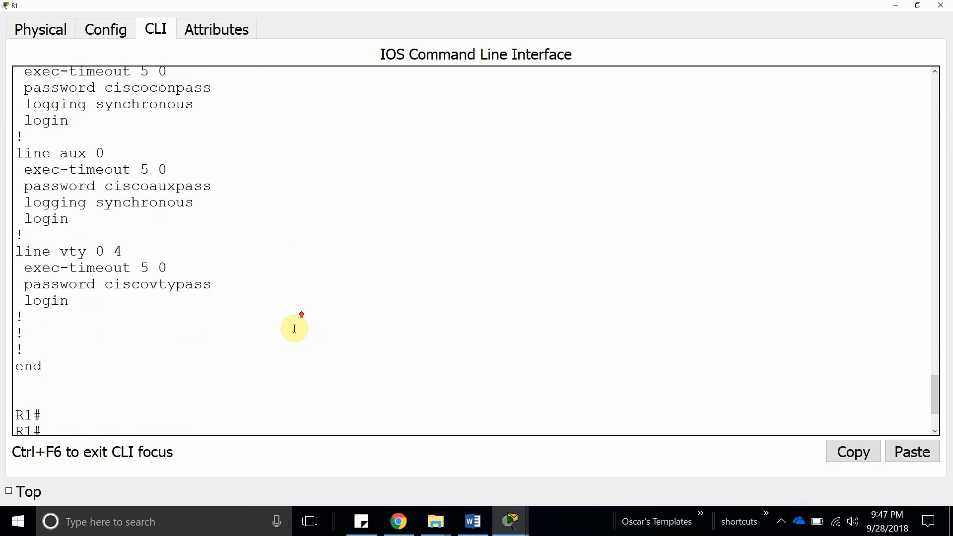
pyautogui.doubleClick(160, 284)
pyautogui.doubleClick(173, 183)
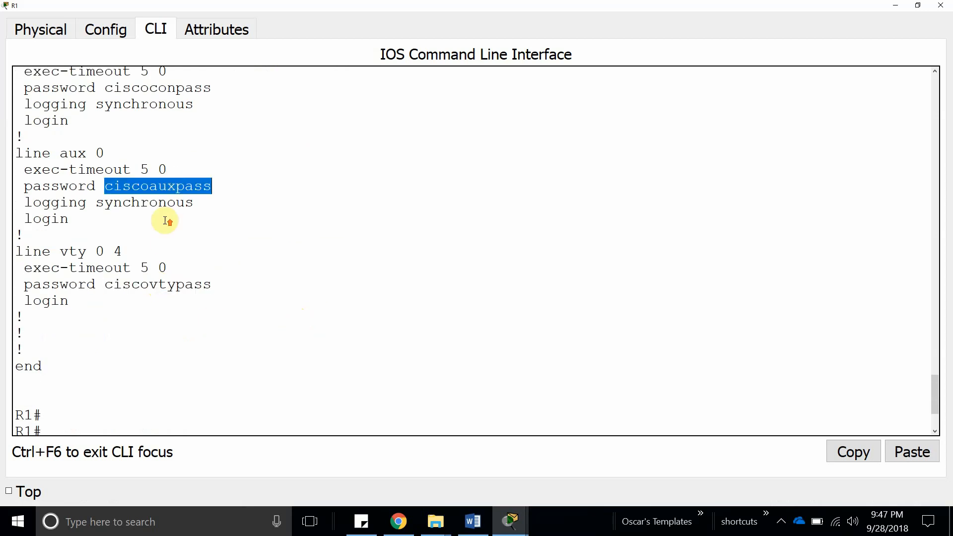
pyautogui.scroll(2, 169, 208)
pyautogui.doubleClick(174, 178)
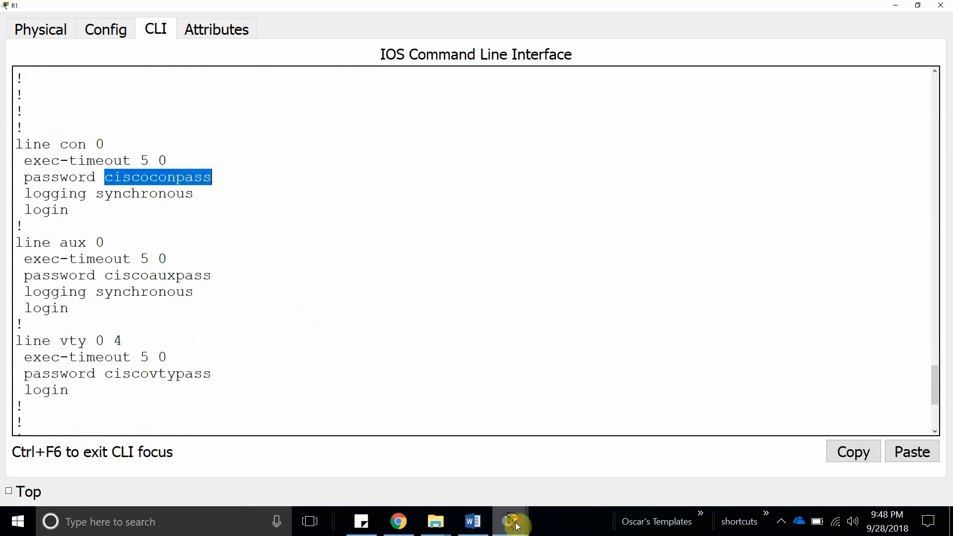
pyautogui.moveTo(505, 513)
pyautogui.moveTo(357, 466)
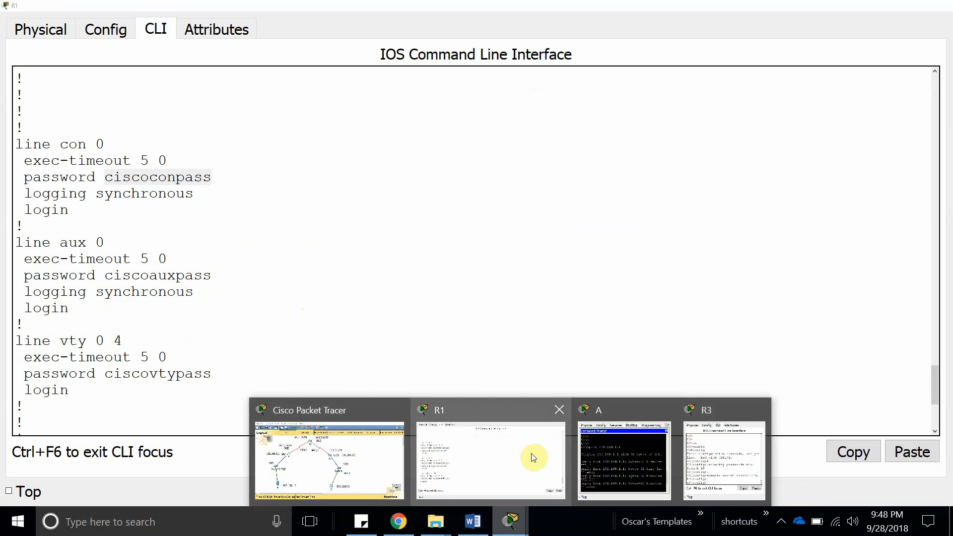
# Add item f under Step 8e: passwords are readable because they are not encrypted or not using enable secret.
pyautogui.click(464, 516)
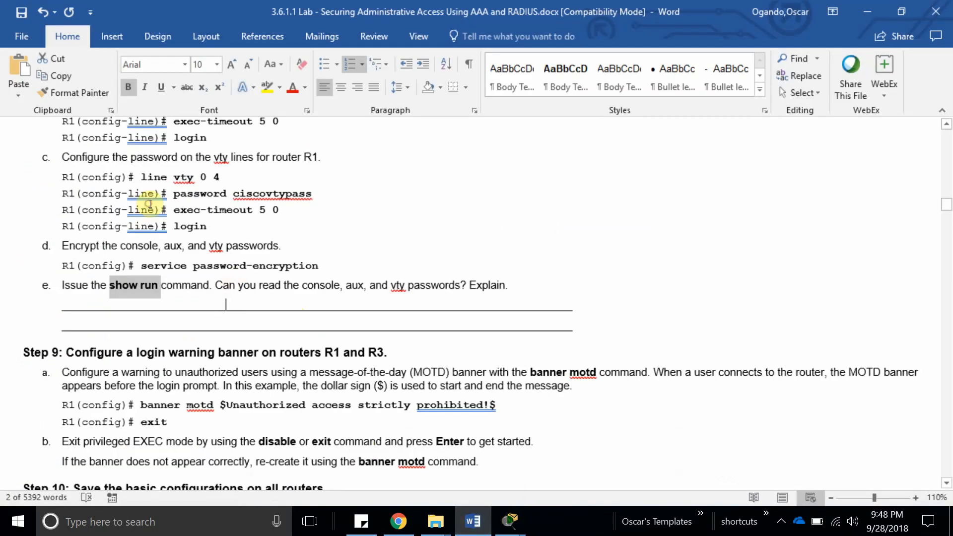
pyautogui.click(142, 289)
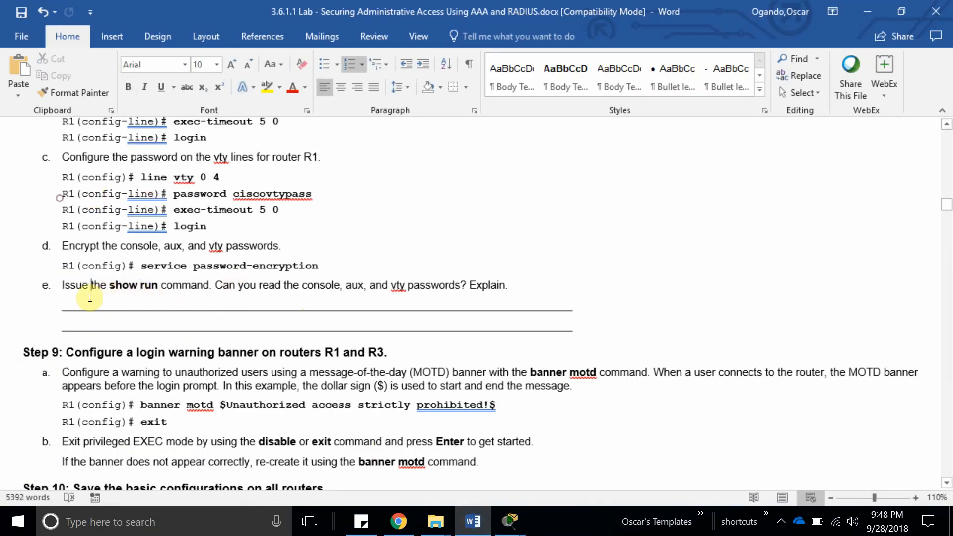
pyautogui.click(509, 286)
pyautogui.press('Return')
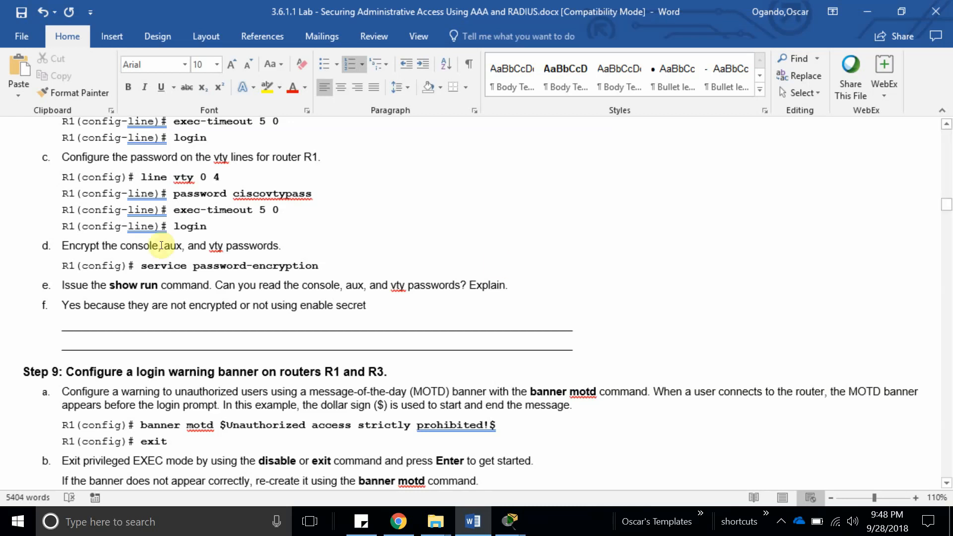
pyautogui.scroll(-4, 62, 302)
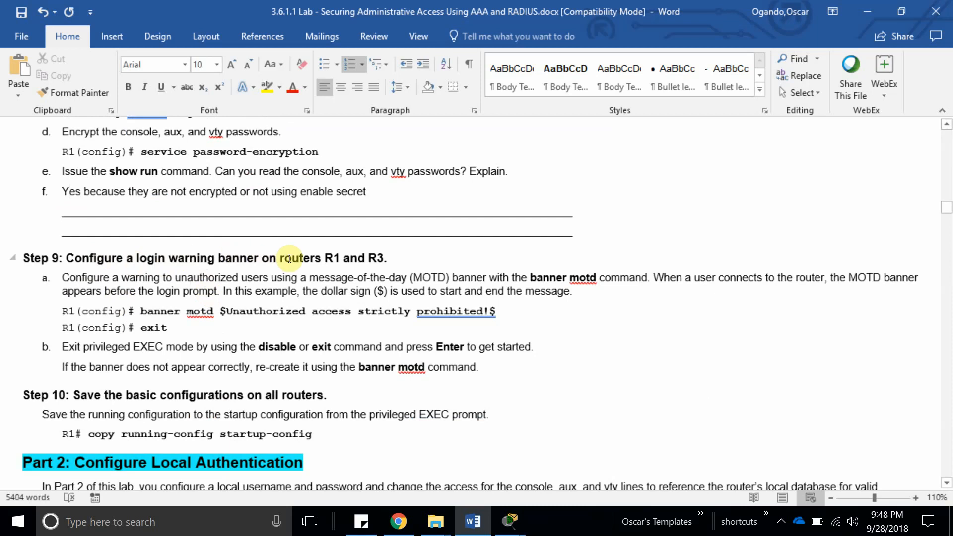
# Select and copy Step 9's 'banner motd $Unauthorized access strictly prohibited!$' command line.
pyautogui.click(143, 310)
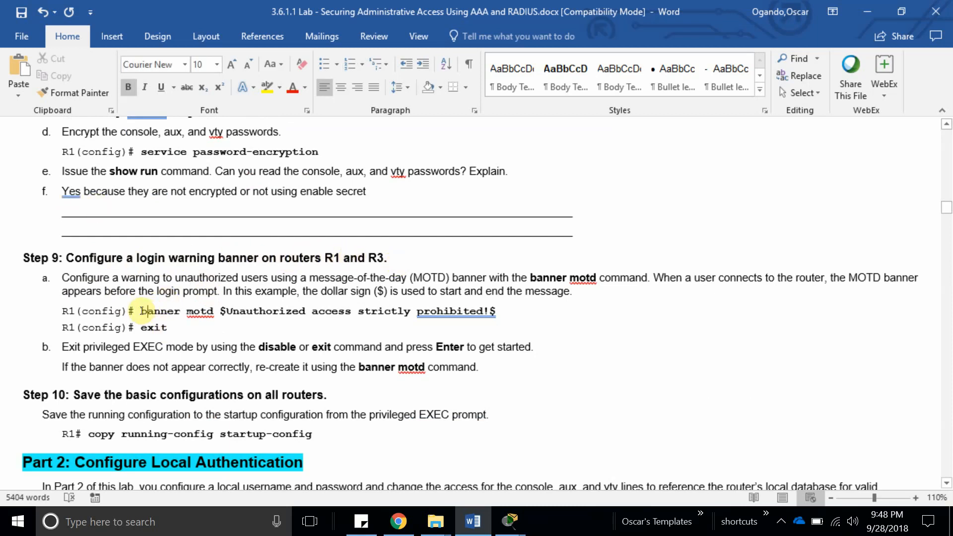
pyautogui.moveTo(141, 311); pyautogui.dragTo(498, 311)
pyautogui.hotkey('ctrl', 'c')
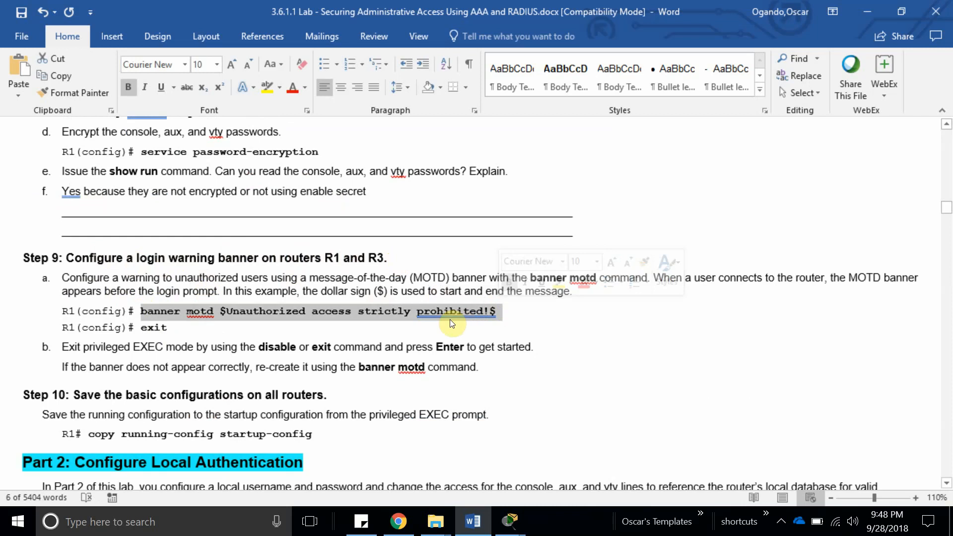
pyautogui.scroll(-3, 251, 332)
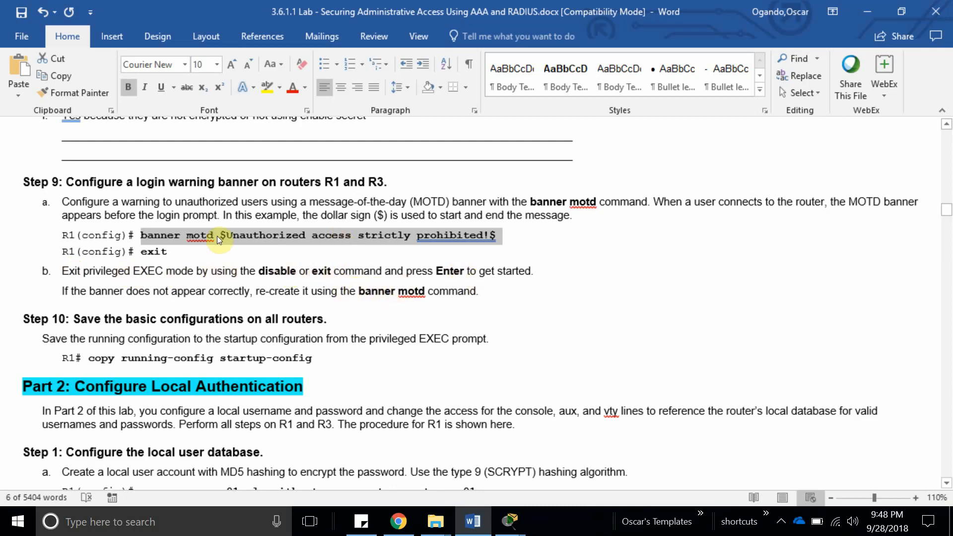
pyautogui.click(508, 511)
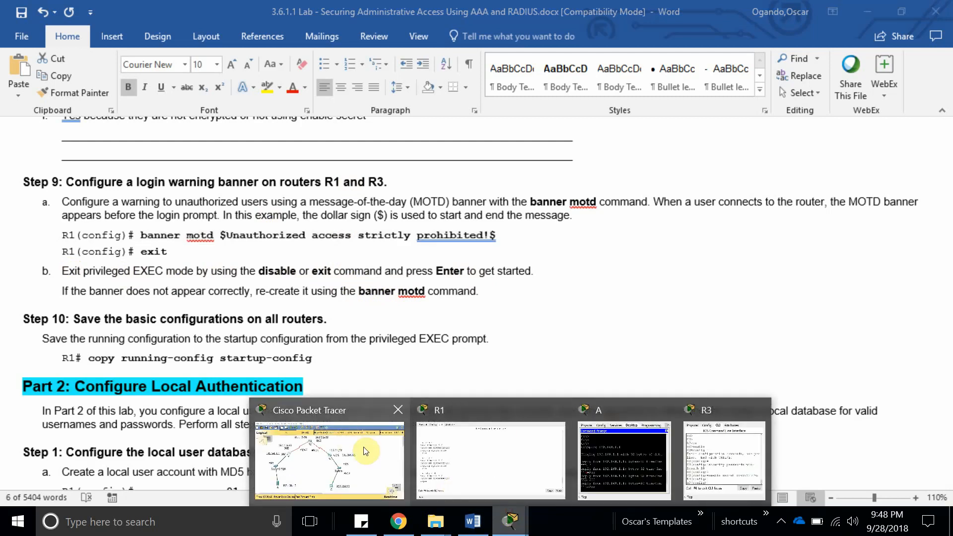
# Apply the pasted banner motd command in R1's global configuration, then exit back to R1#.
pyautogui.click(489, 449)
pyautogui.click(199, 407)
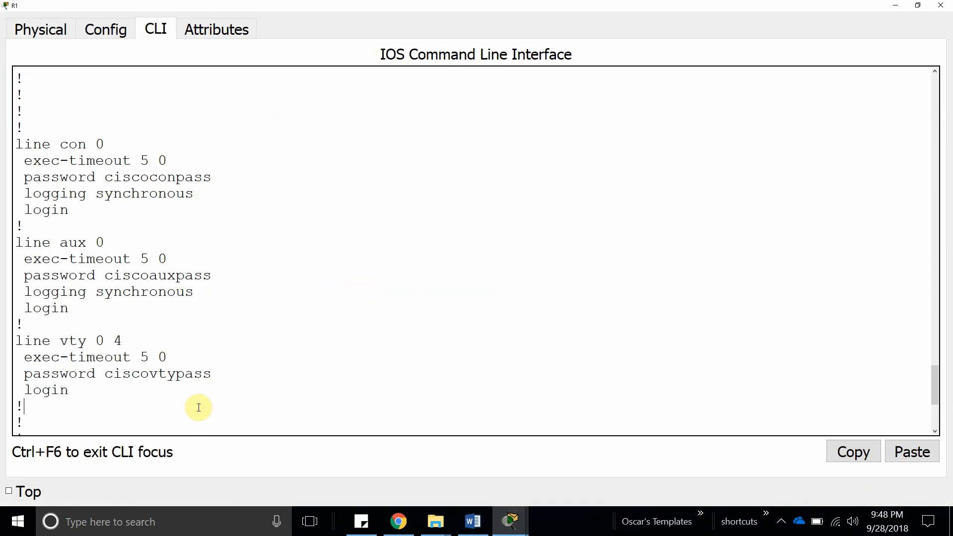
pyautogui.press('Return')
pyautogui.press('Return')
pyautogui.press('Return')
pyautogui.press('Return')
pyautogui.press('Return')
pyautogui.press('Return')
pyautogui.press('Return')
pyautogui.press('Return')
pyautogui.press('Return')
pyautogui.press('Return')
pyautogui.write('t')
pyautogui.press('Return')
pyautogui.press('Return')
pyautogui.press('Return')
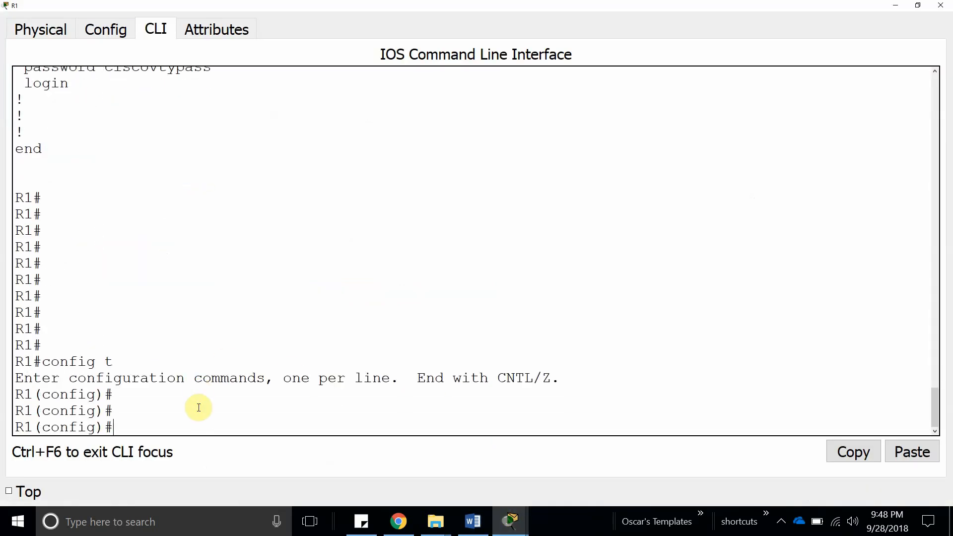
pyautogui.click(913, 452)
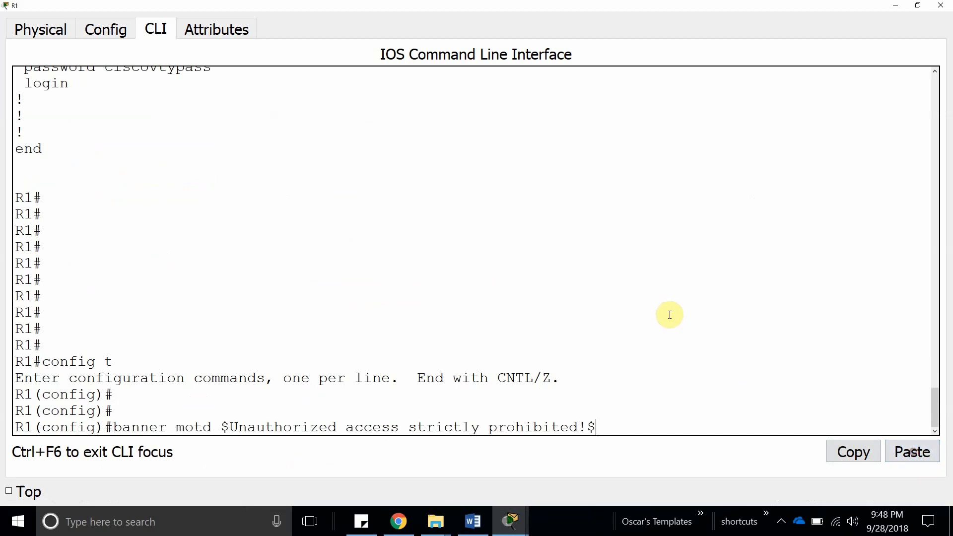
pyautogui.press('Return')
pyautogui.press('Return')
pyautogui.press('Return')
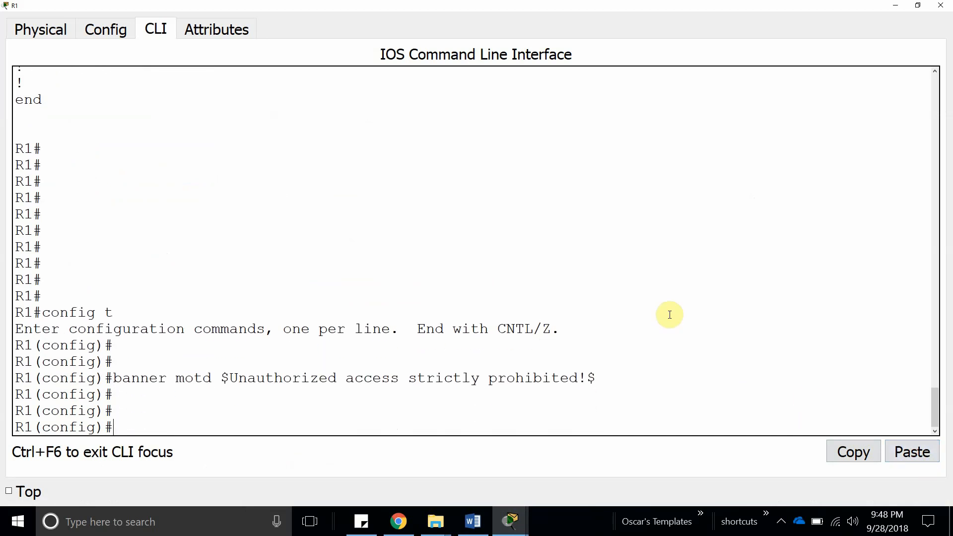
pyautogui.write('end')
pyautogui.press('Return')
pyautogui.press('Return')
pyautogui.write('e')
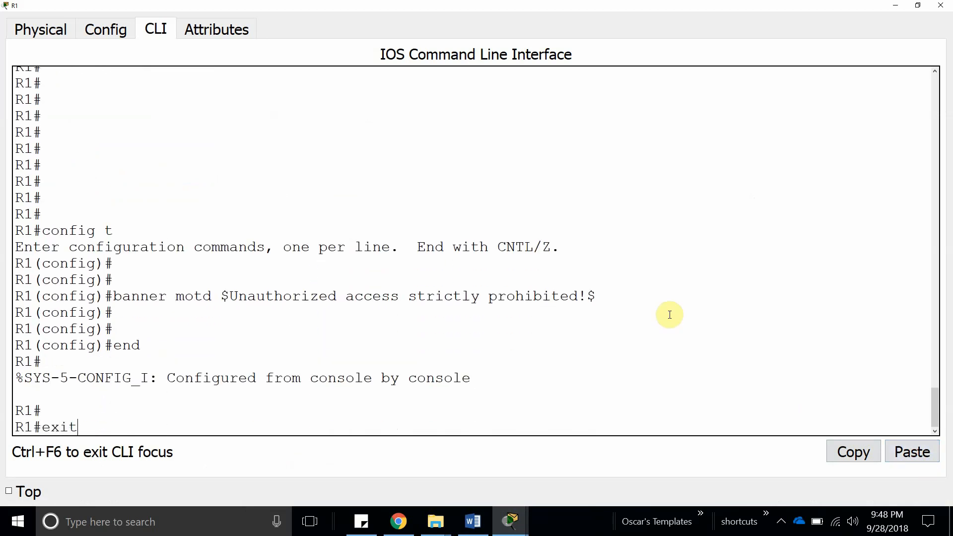
pyautogui.write('xit')
pyautogui.press('Return')
pyautogui.press('Return')
pyautogui.press('Return')
pyautogui.press('Return')
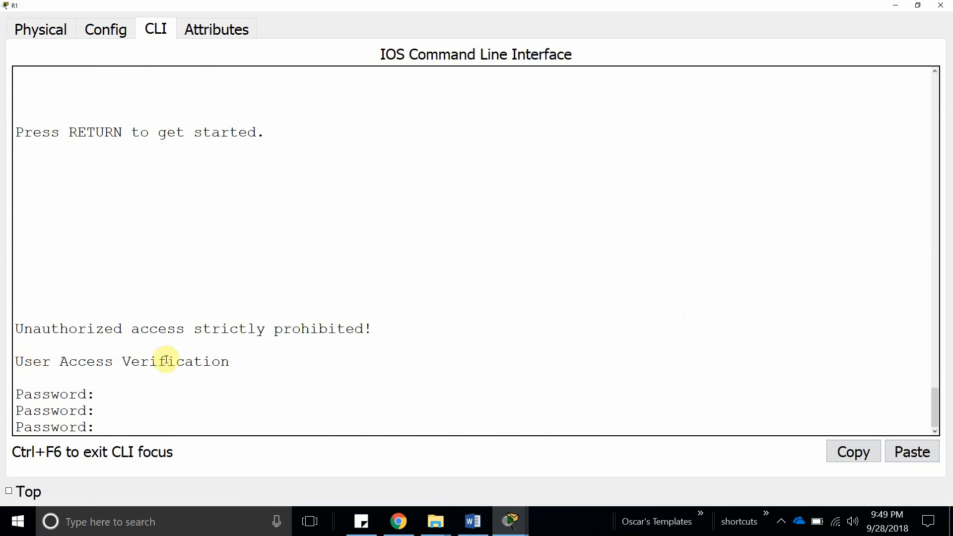
pyautogui.moveTo(16, 330); pyautogui.dragTo(374, 328)
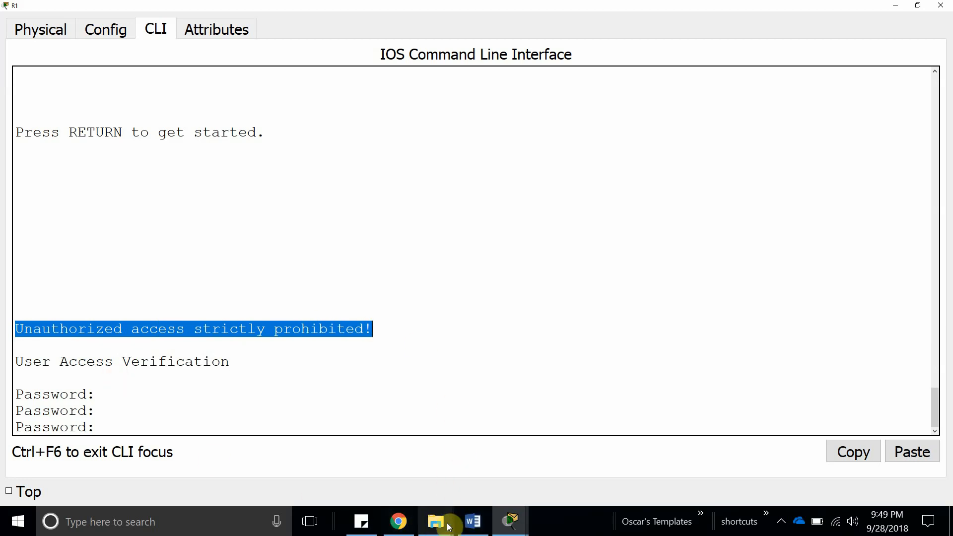
# Take the Step 8 console password from the lab sheet and log back into R1's privileged mode.
pyautogui.click(474, 521)
pyautogui.scroll(10, 392, 353)
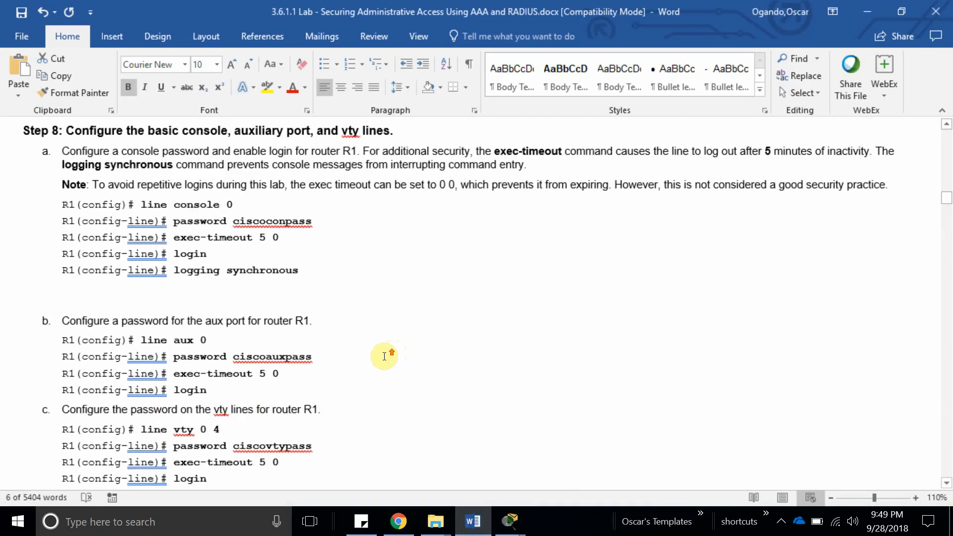
pyautogui.doubleClick(279, 271)
pyautogui.hotkey('ctrl', 'c')
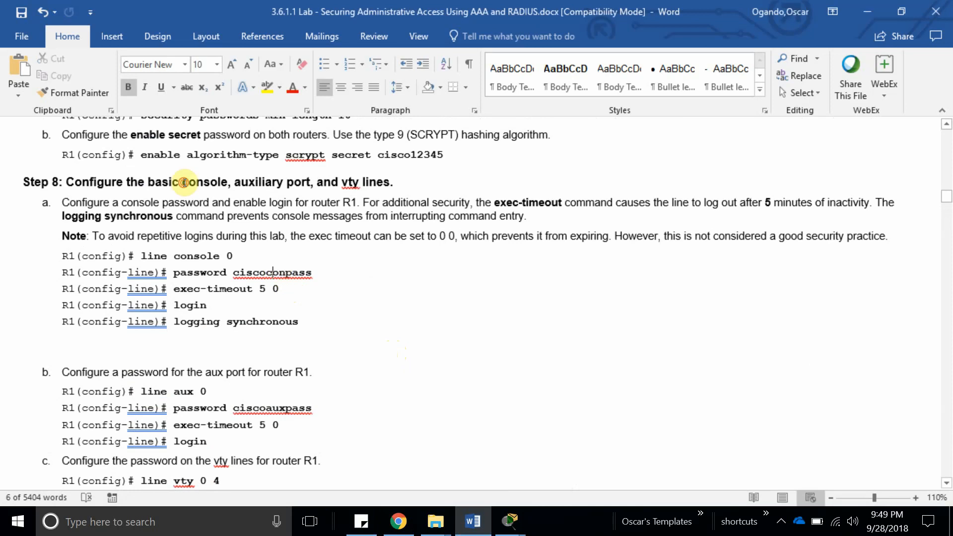
pyautogui.click(510, 521)
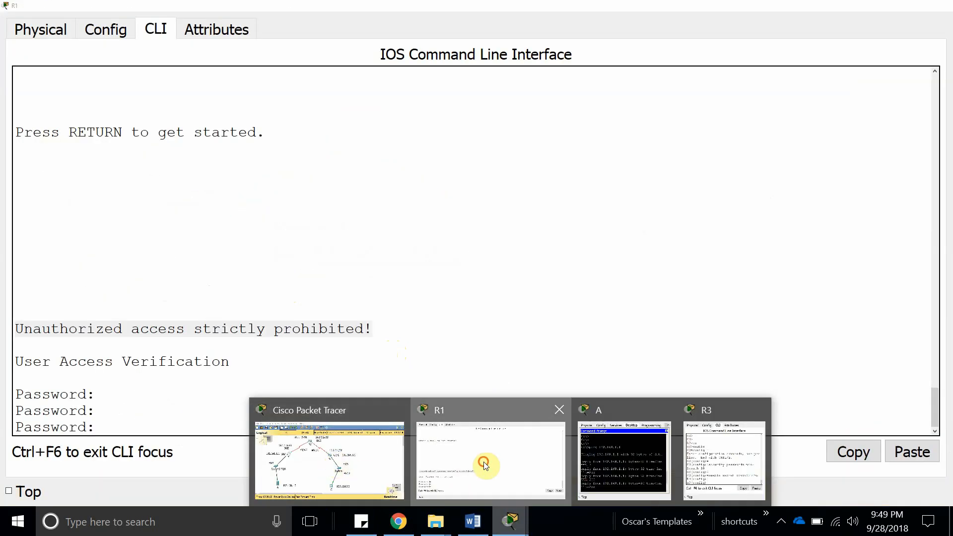
pyautogui.click(486, 464)
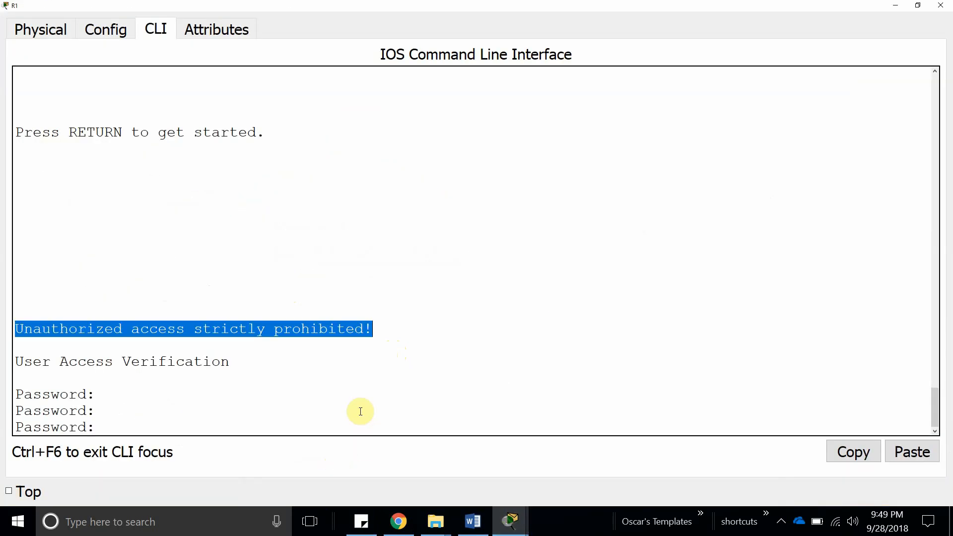
pyautogui.click(363, 417)
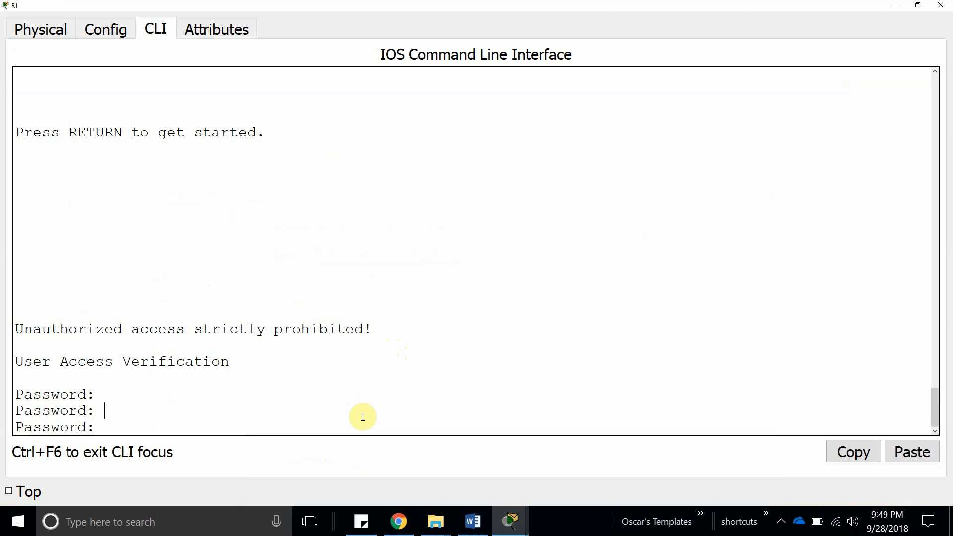
pyautogui.press('Return')
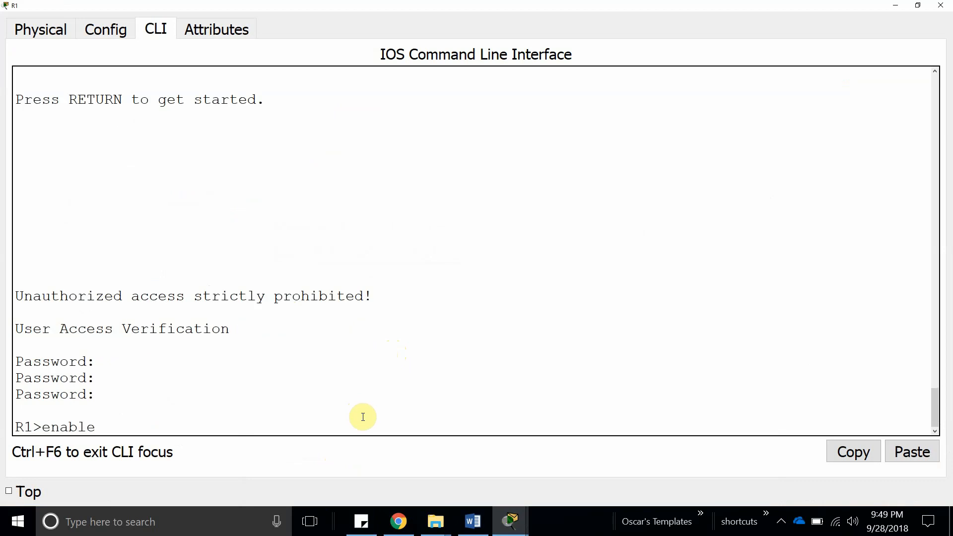
pyautogui.write('enable')
pyautogui.press('Return')
pyautogui.press('Return')
pyautogui.press('Return')
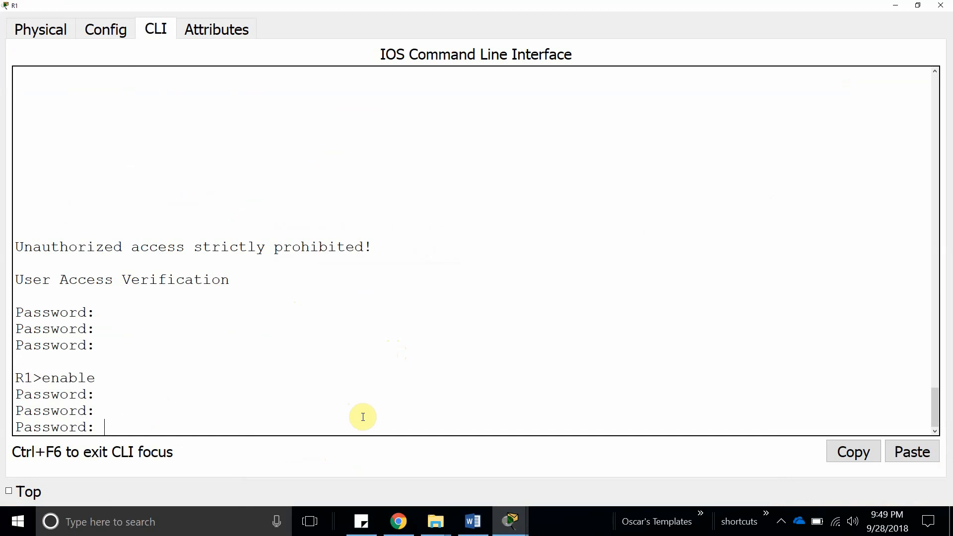
pyautogui.press('Return')
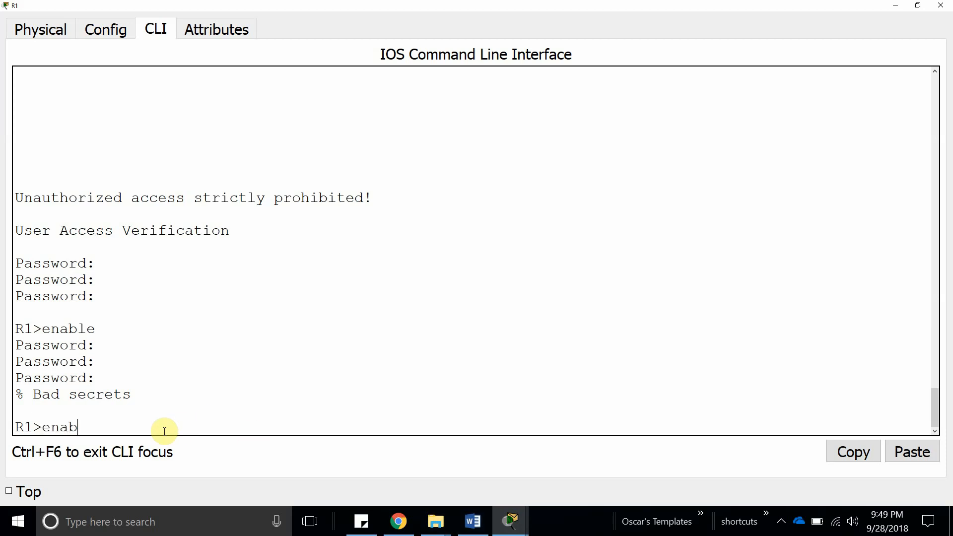
pyautogui.press('Return')
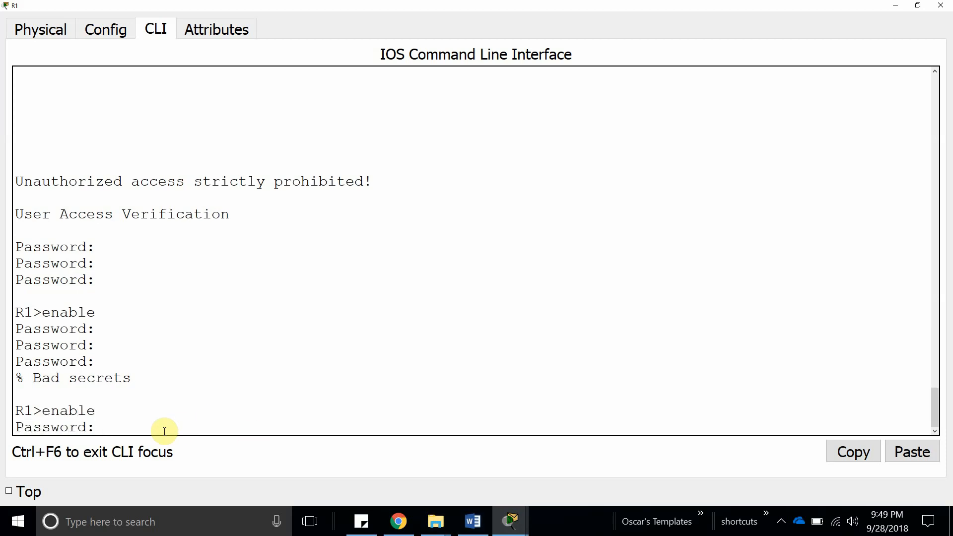
pyautogui.press('Return')
pyautogui.press('Return')
pyautogui.press('Return')
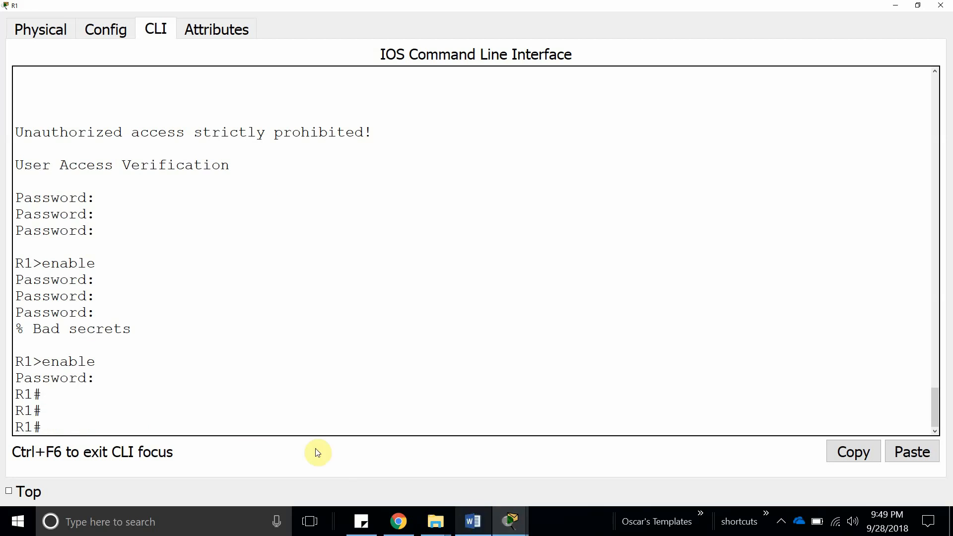
# Highlight the Unauthorized access strictly prohibited! banner shown at R1's login.
pyautogui.scroll(3, 138, 263)
pyautogui.moveTo(372, 281); pyautogui.dragTo(24, 281)
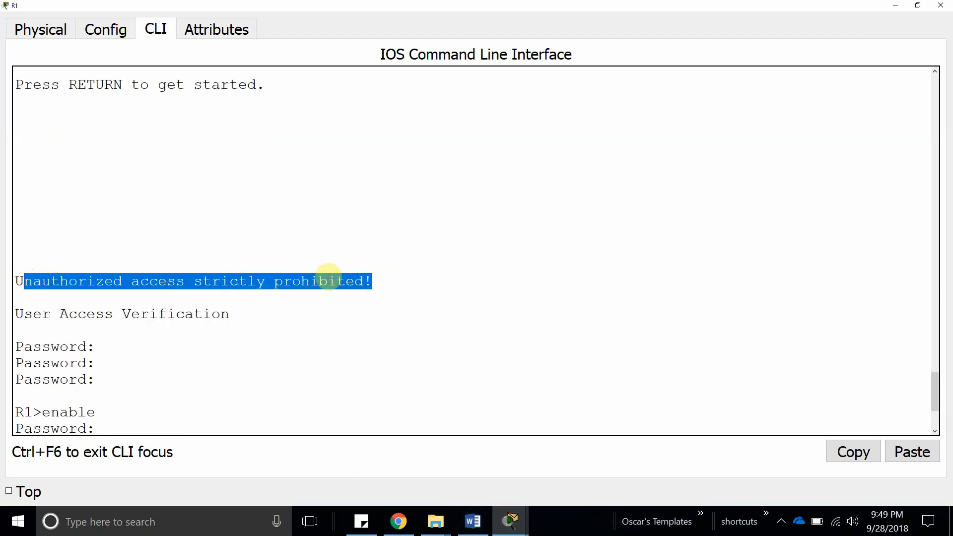
pyautogui.click(411, 285)
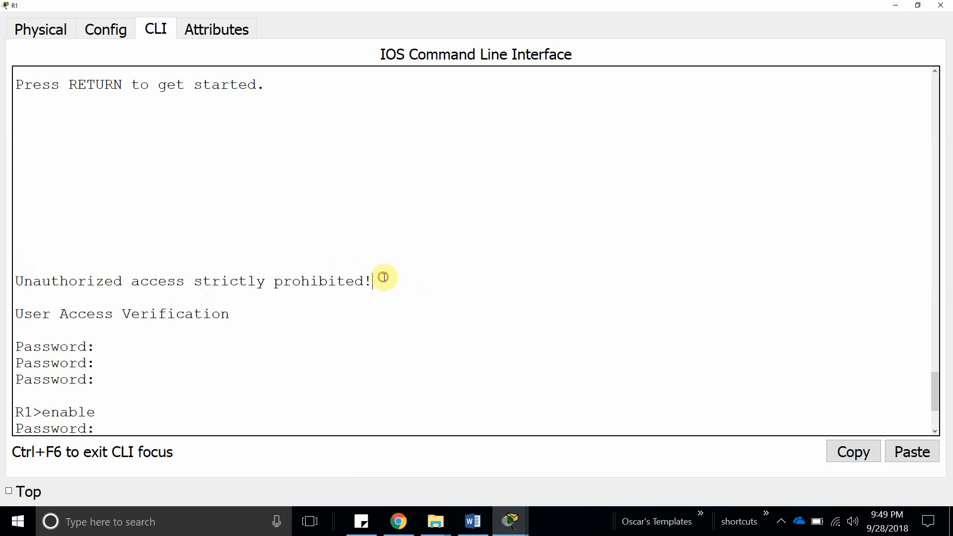
pyautogui.moveTo(383, 277); pyautogui.dragTo(16, 259)
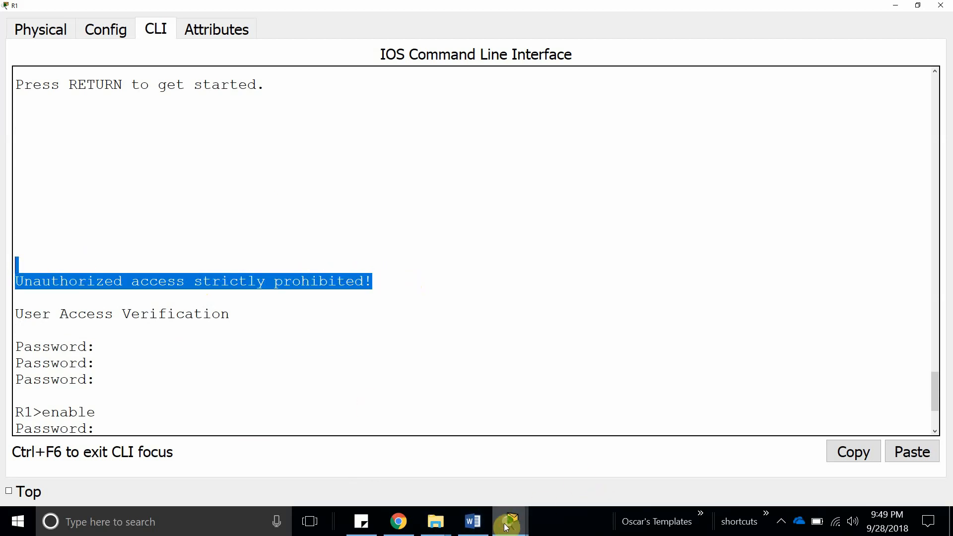
# Open R3's CLI, paste the console password at its prompt and clear the leftover text.
pyautogui.moveTo(512, 522)
pyautogui.click(342, 460)
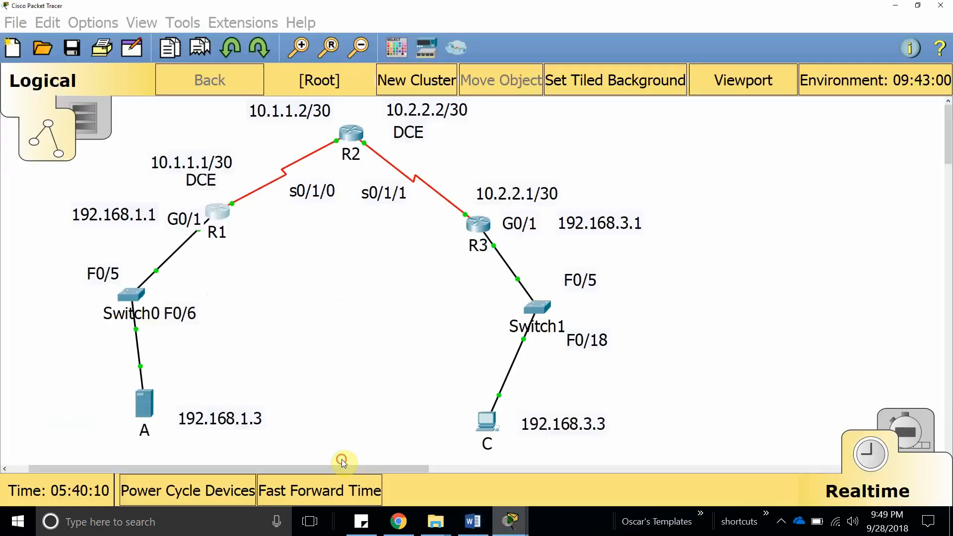
pyautogui.click(478, 225)
pyautogui.click(624, 379)
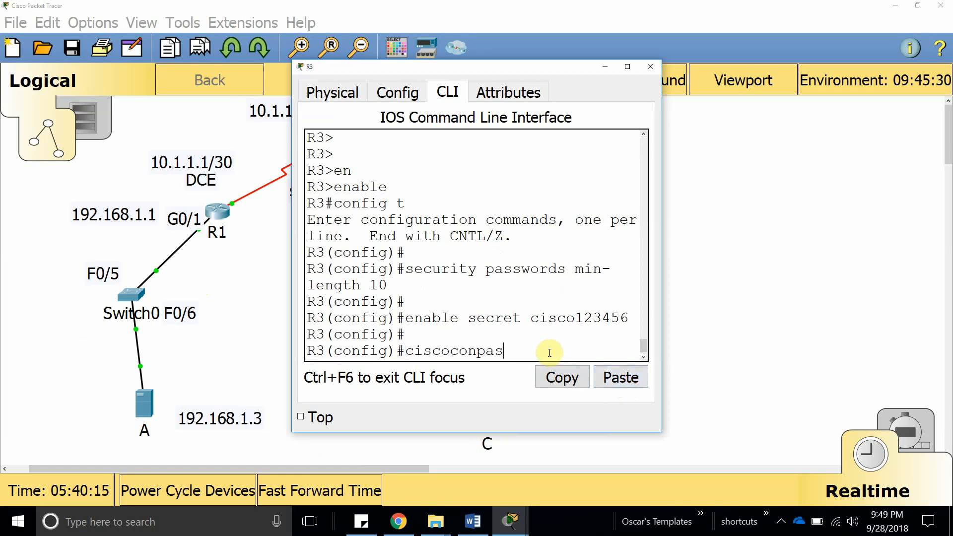
pyautogui.press('BackSpace')
pyautogui.press('BackSpace')
pyautogui.click(469, 527)
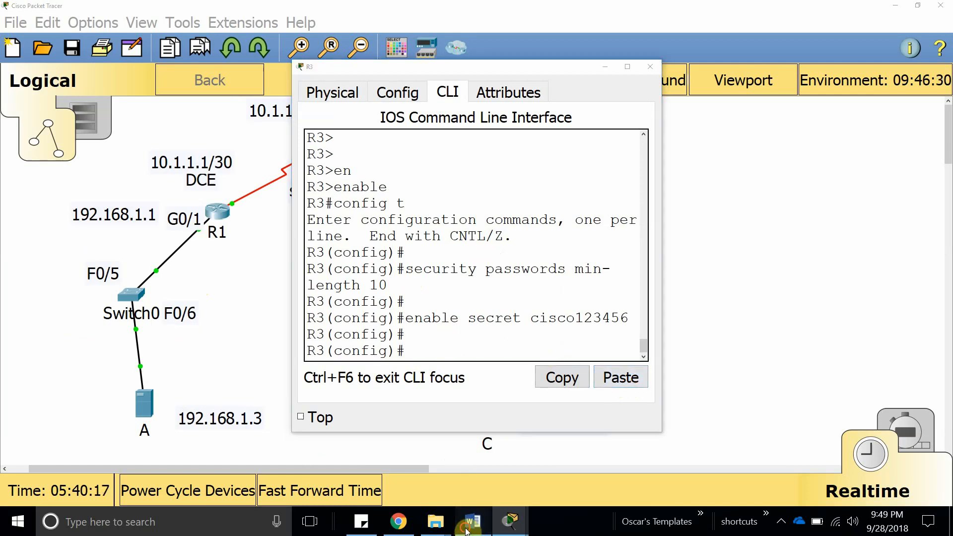
pyautogui.scroll(-10, 241, 327)
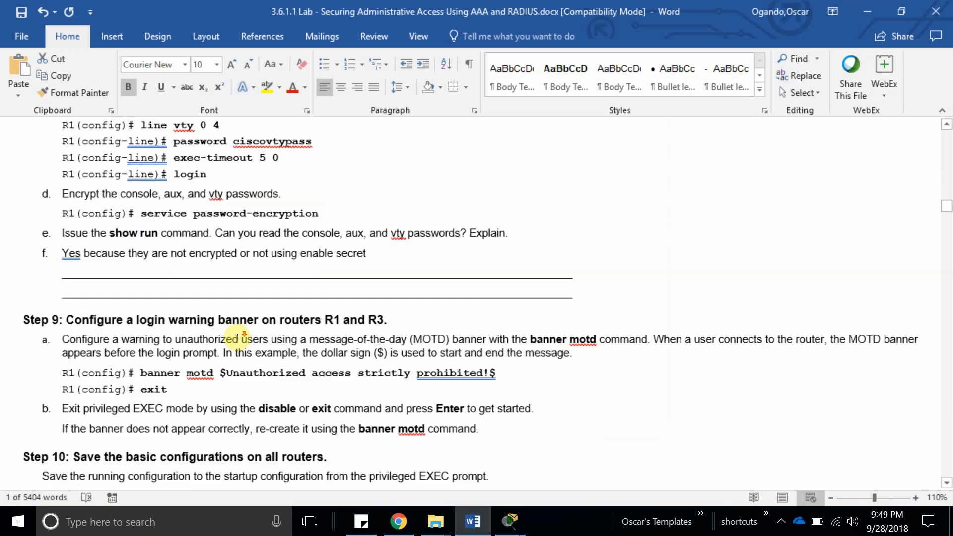
# Scroll back to Step 9 and select the 'banner motd $Unauthorized access strictly prohibited!$' line.
pyautogui.scroll(-10, 237, 346)
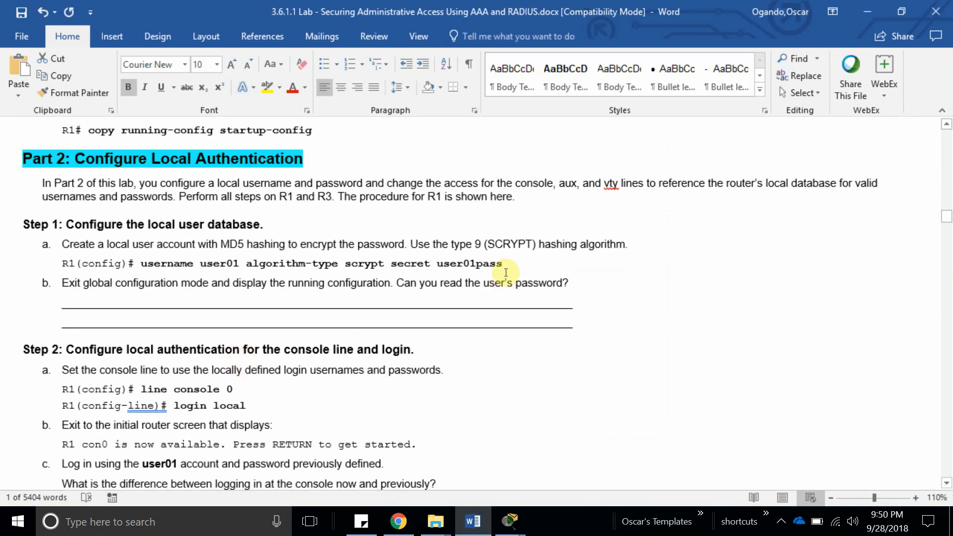
pyautogui.scroll(3, 497, 277)
pyautogui.scroll(-4, 494, 281)
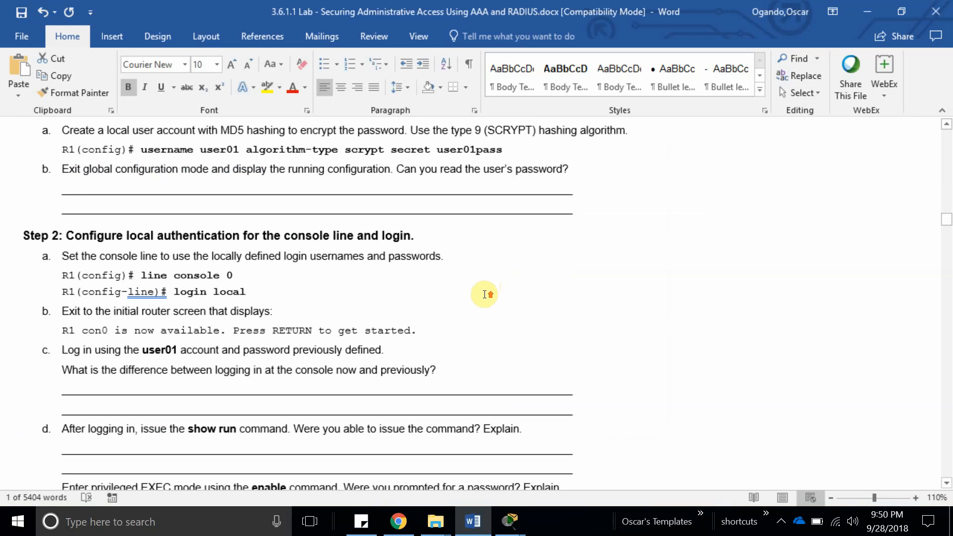
pyautogui.scroll(6, 484, 294)
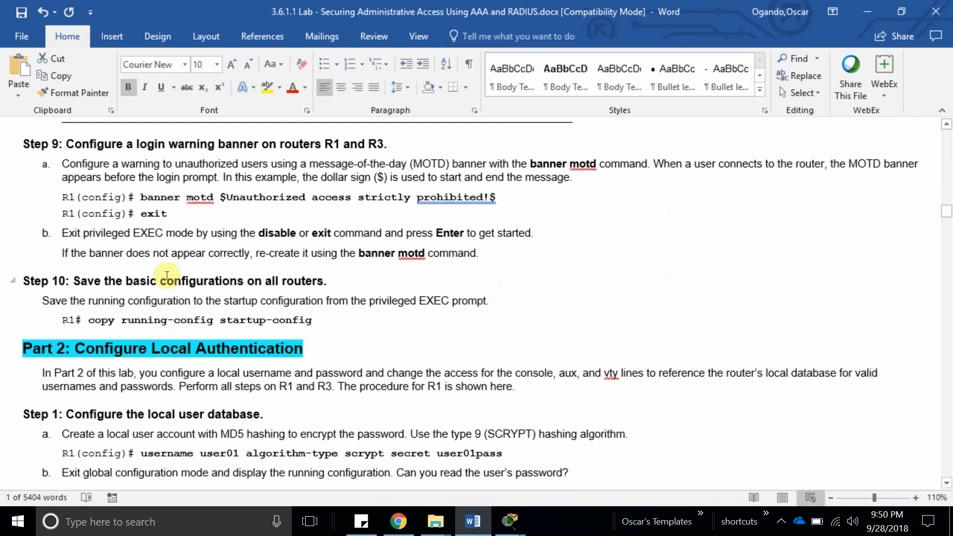
pyautogui.scroll(2, 167, 276)
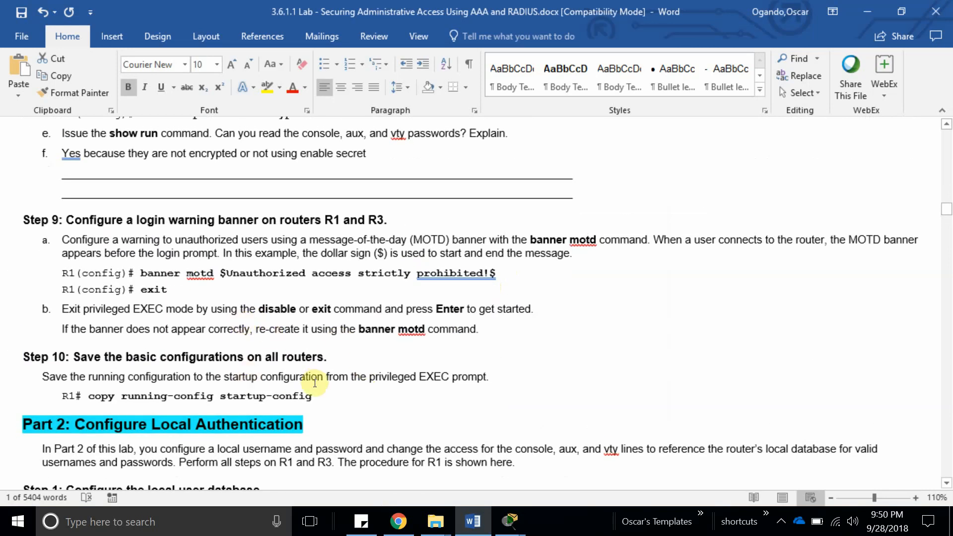
pyautogui.moveTo(495, 273); pyautogui.dragTo(149, 276)
pyautogui.hotkey('ctrl', 'c')
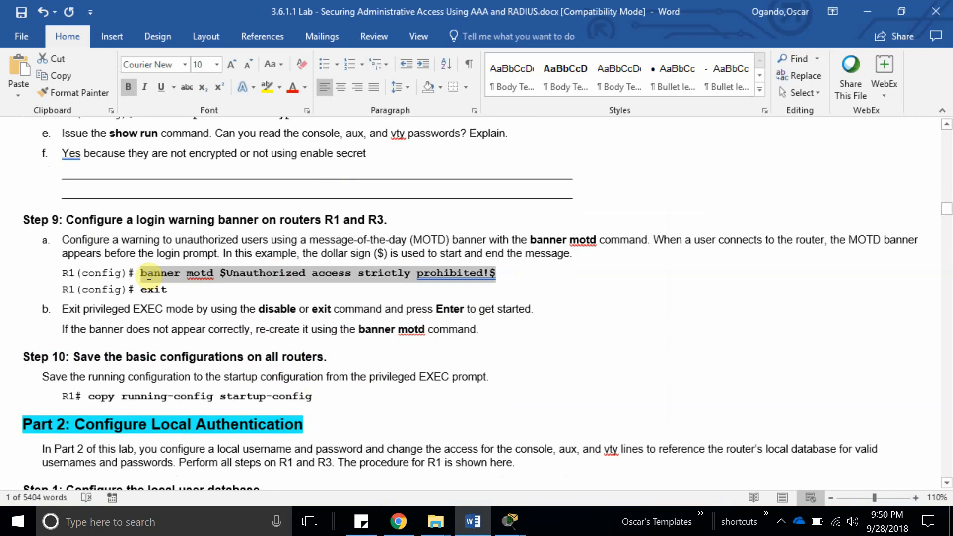
# Paste the banner motd command into R3's maximized CLI and exit configuration mode.
pyautogui.click(510, 521)
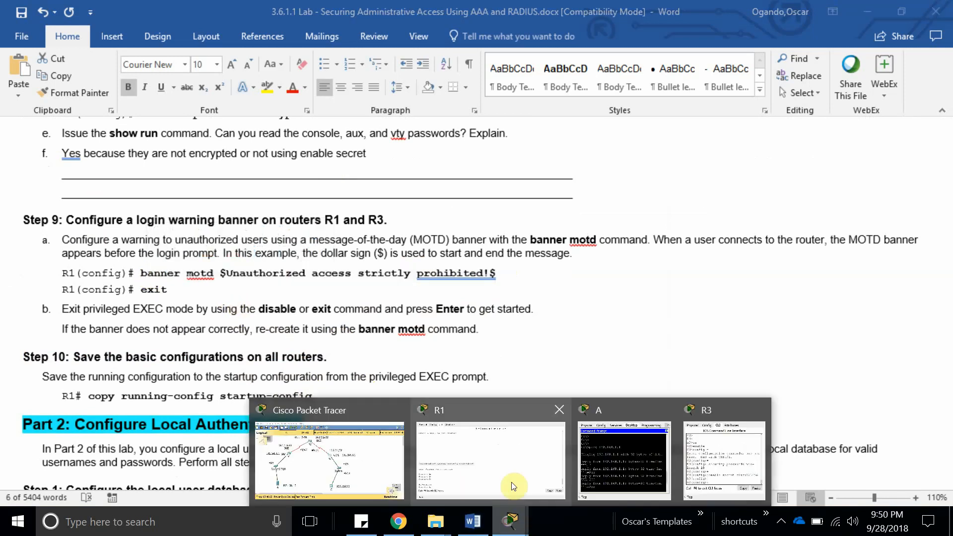
pyautogui.click(715, 459)
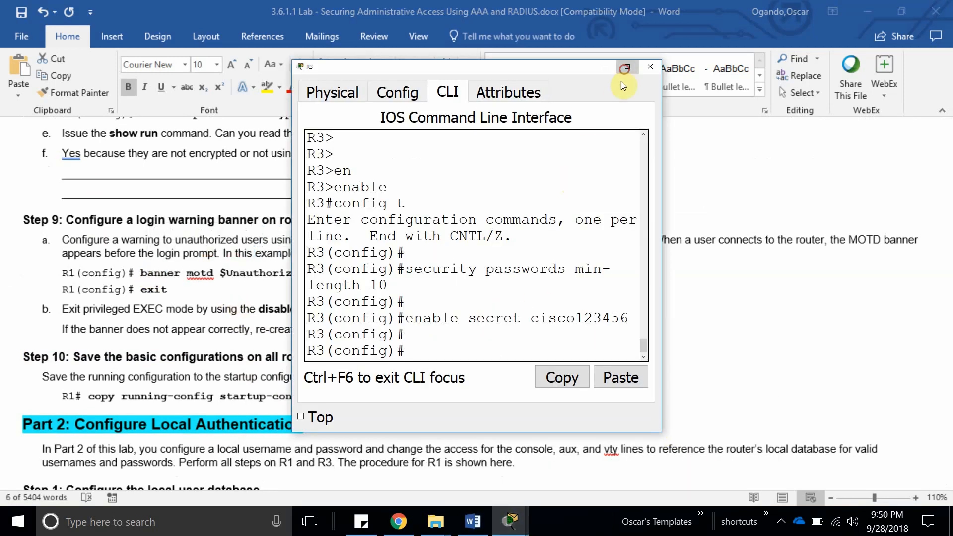
pyautogui.click(626, 68)
pyautogui.click(913, 451)
pyautogui.press('Return')
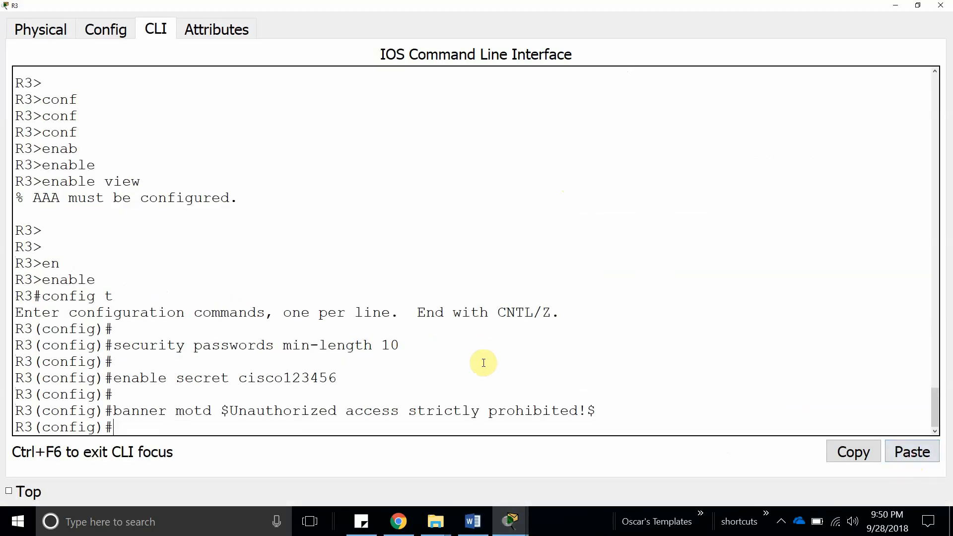
pyautogui.press('Return')
pyautogui.press('Return')
pyautogui.write('ex')
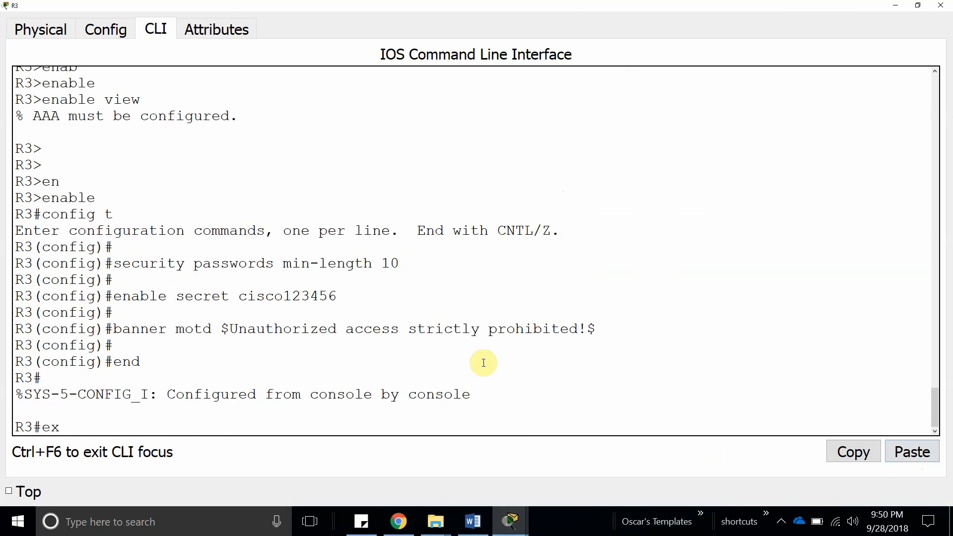
pyautogui.write('it')
pyautogui.press('Return')
pyautogui.press('Return')
pyautogui.press('Return')
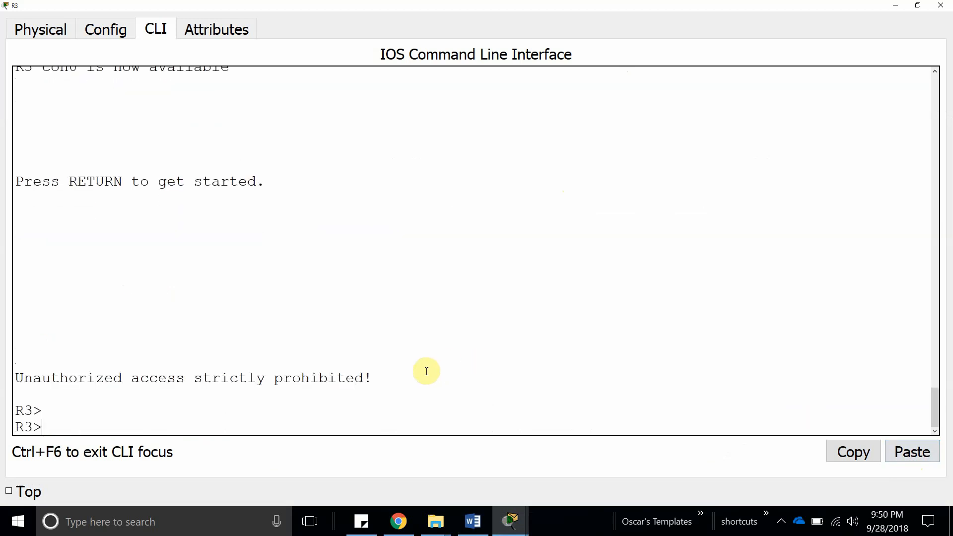
# Check R3's Unauthorized access strictly prohibited! login banner and enter privileged mode with the enable secret.
pyautogui.moveTo(425, 373); pyautogui.dragTo(9, 369)
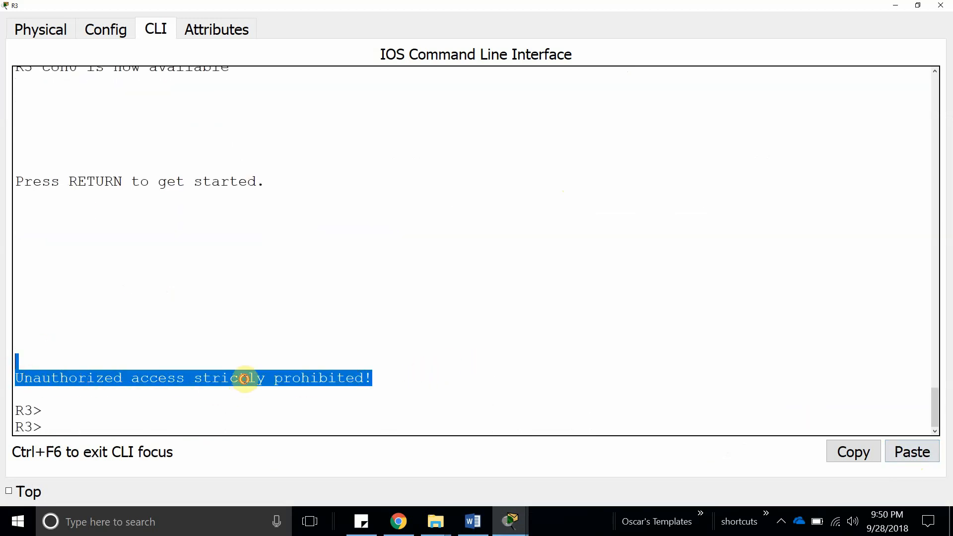
pyautogui.doubleClick(247, 379)
pyautogui.click(177, 427)
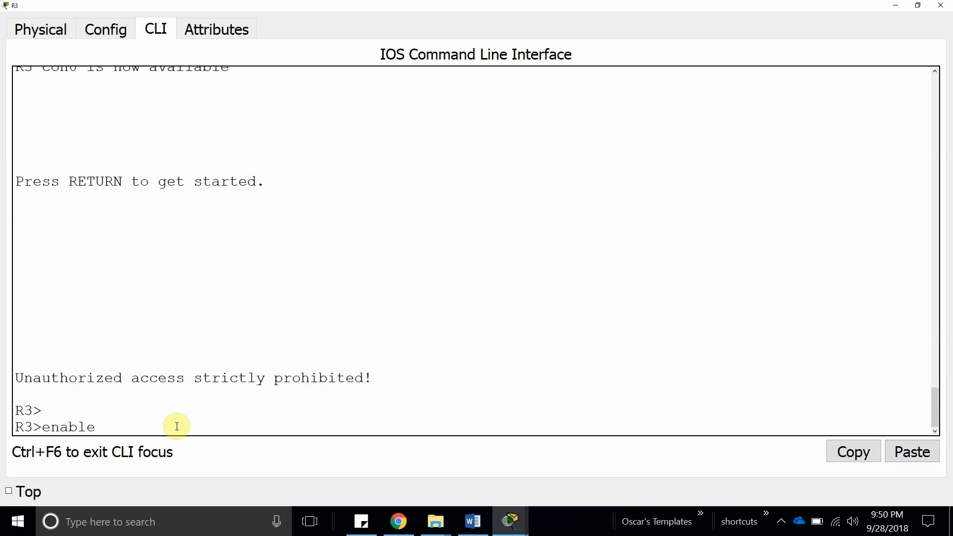
pyautogui.write('enable')
pyautogui.press('Return')
pyautogui.press('Return')
pyautogui.press('Return')
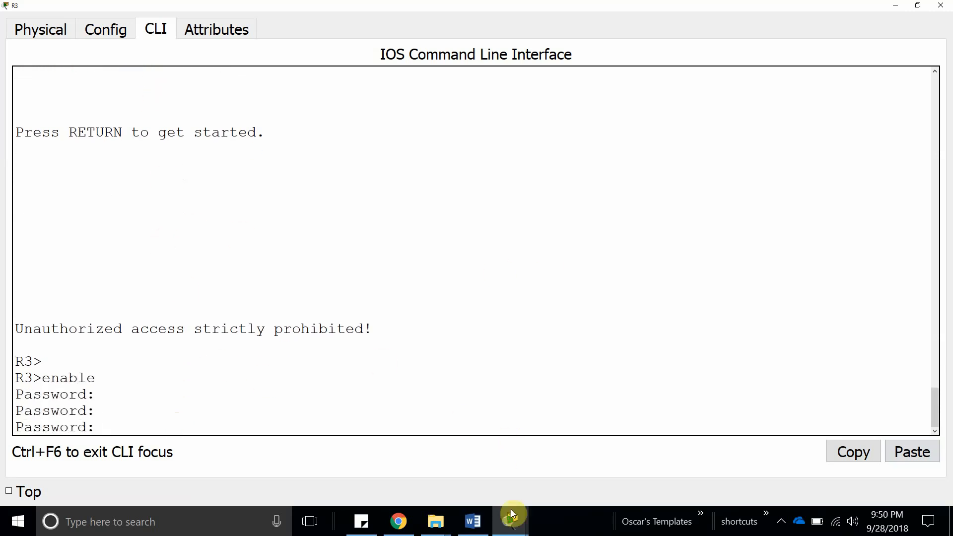
pyautogui.click(104, 427)
pyautogui.press('Return')
pyautogui.press('Return')
pyautogui.press('Return')
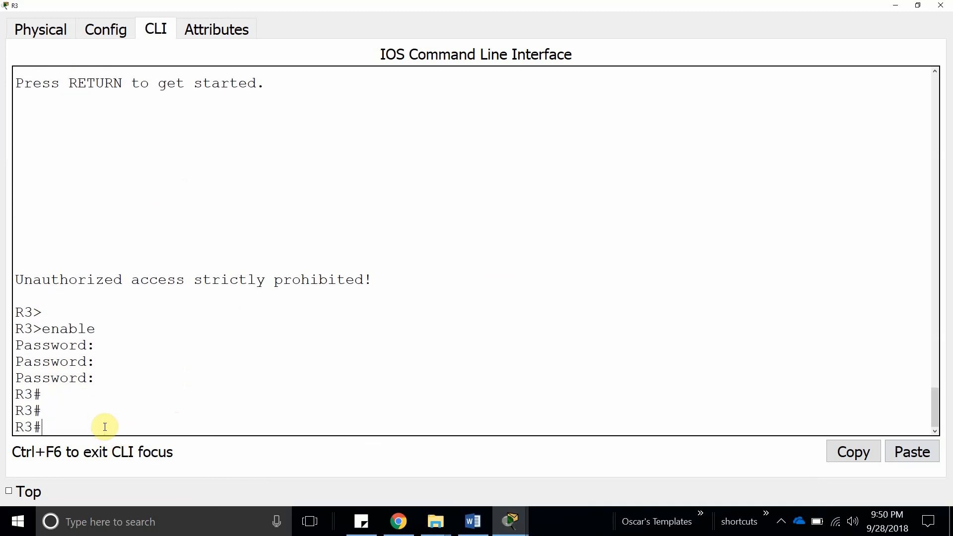
pyautogui.click(896, 5)
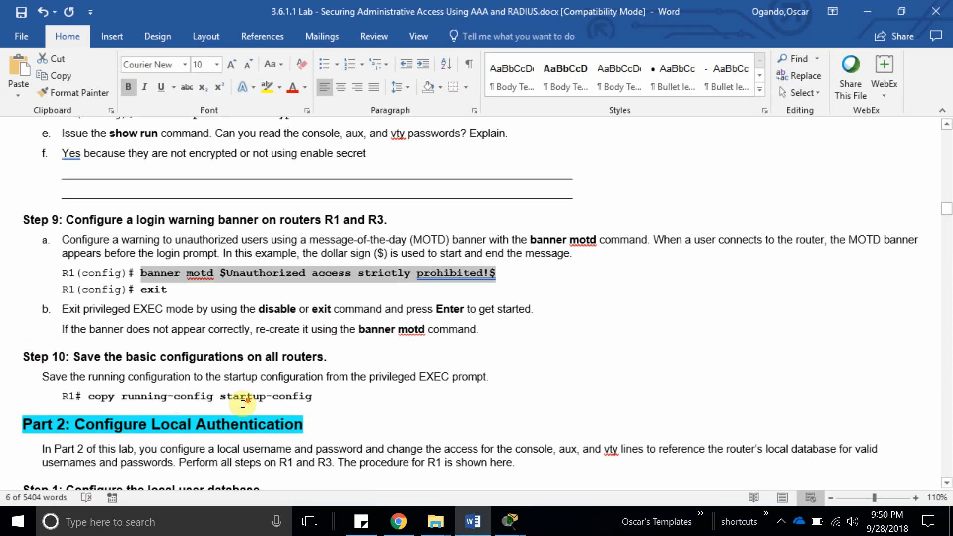
# Save R1's running configuration to startup-config.
pyautogui.scroll(-2, 142, 303)
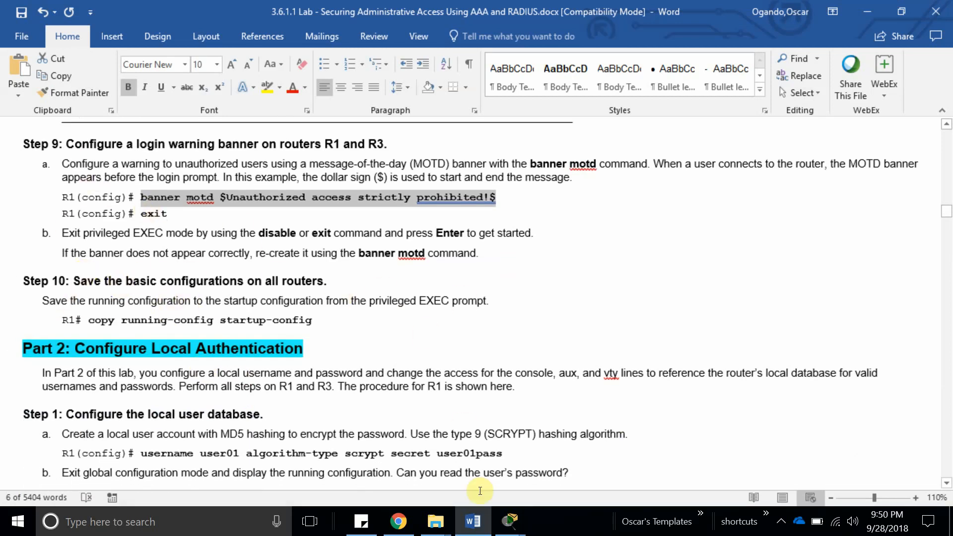
pyautogui.click(508, 529)
pyautogui.click(329, 471)
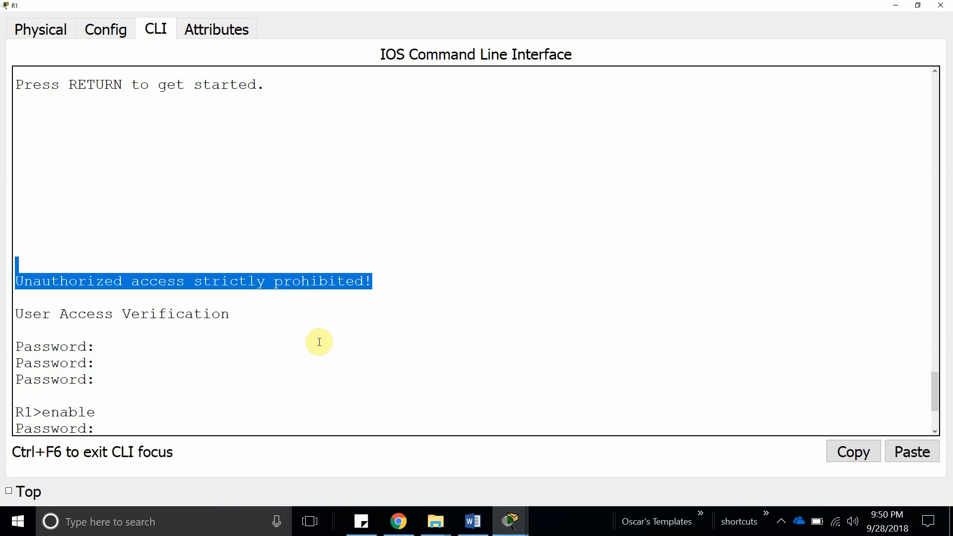
pyautogui.click(319, 342)
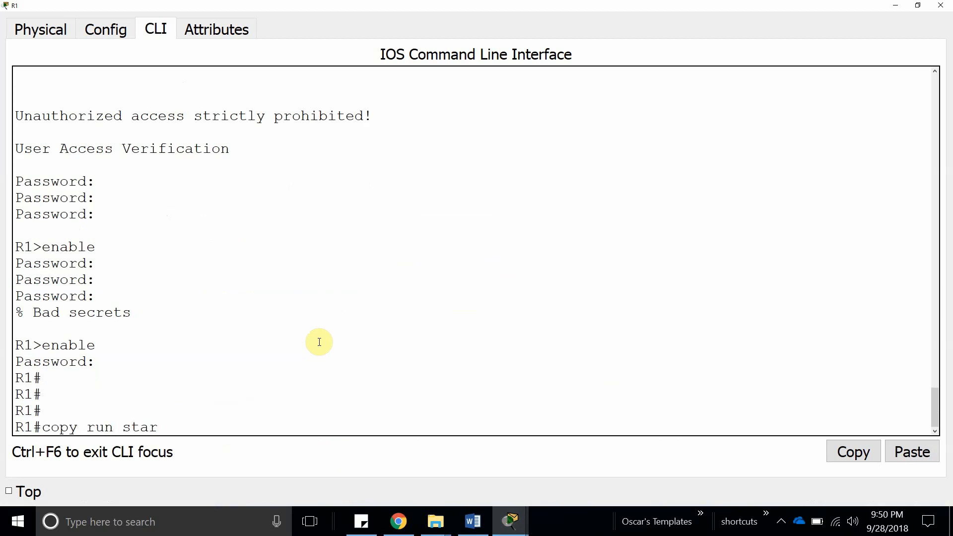
pyautogui.press('Return')
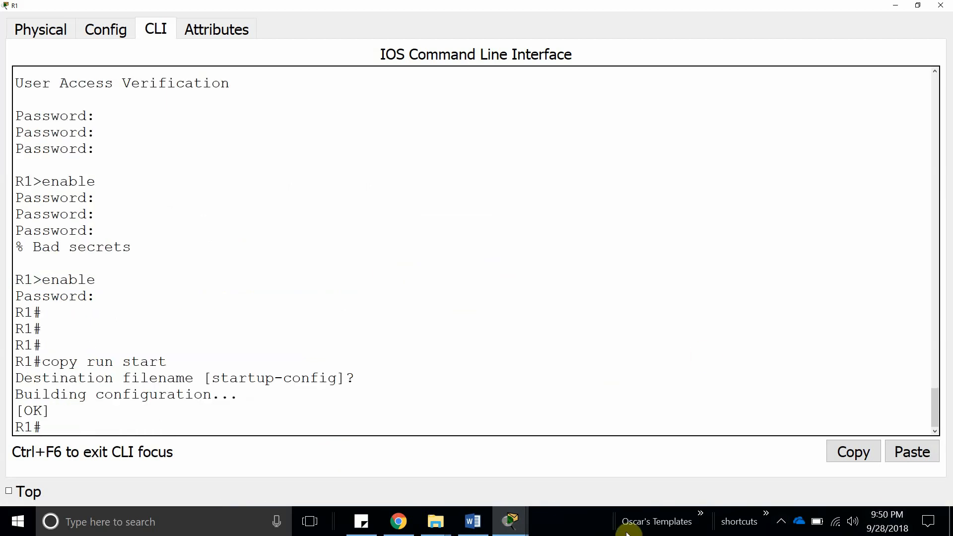
# Run copy run start on R3 to save its running configuration, then minimize its window.
pyautogui.moveTo(510, 527)
pyautogui.click(691, 454)
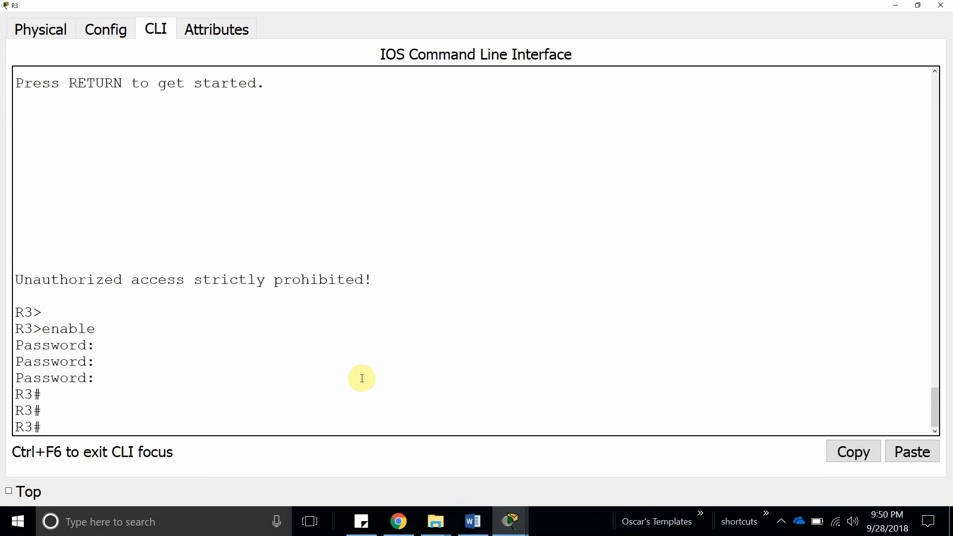
pyautogui.click(357, 378)
pyautogui.write('t')
pyautogui.press('Return')
pyautogui.press('Return')
pyautogui.press('Return')
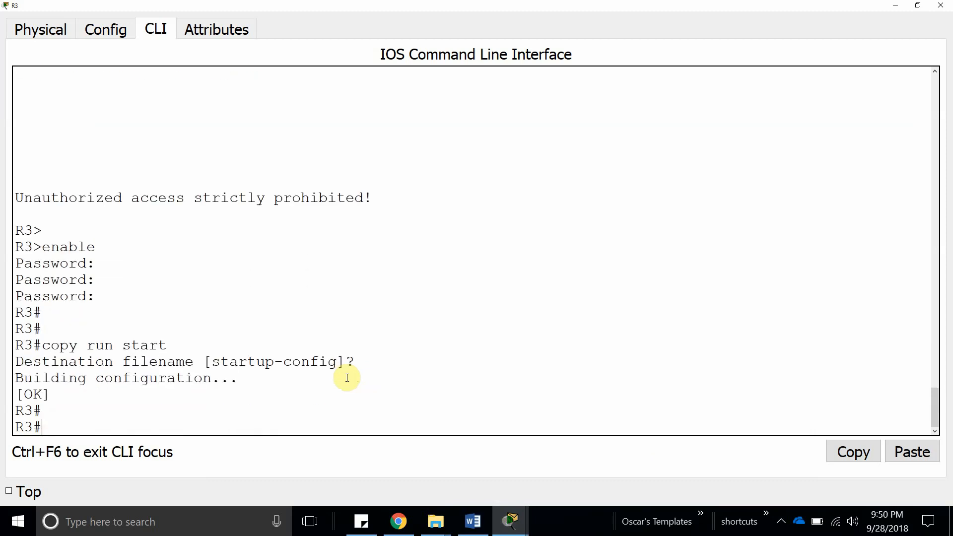
pyautogui.click(897, 5)
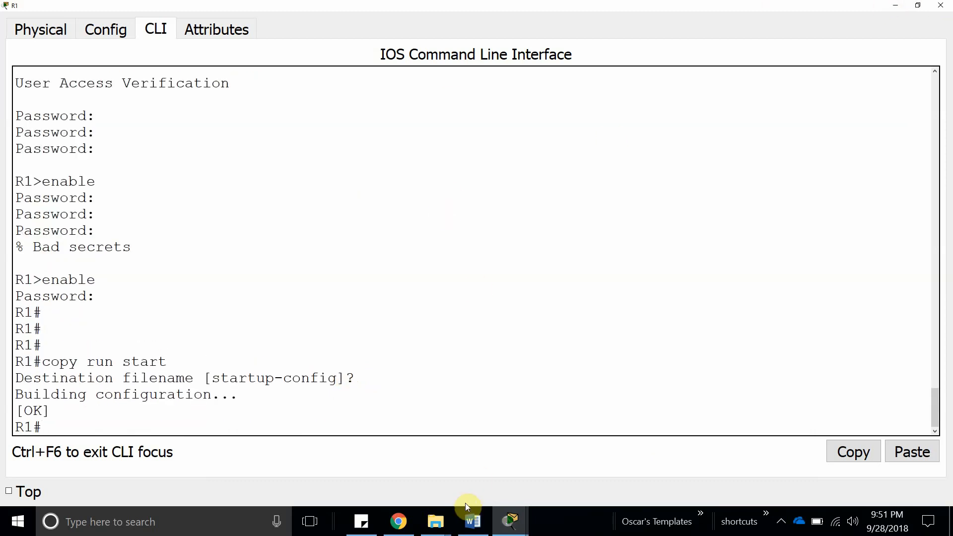
pyautogui.click(473, 522)
pyautogui.scroll(-1, 236, 336)
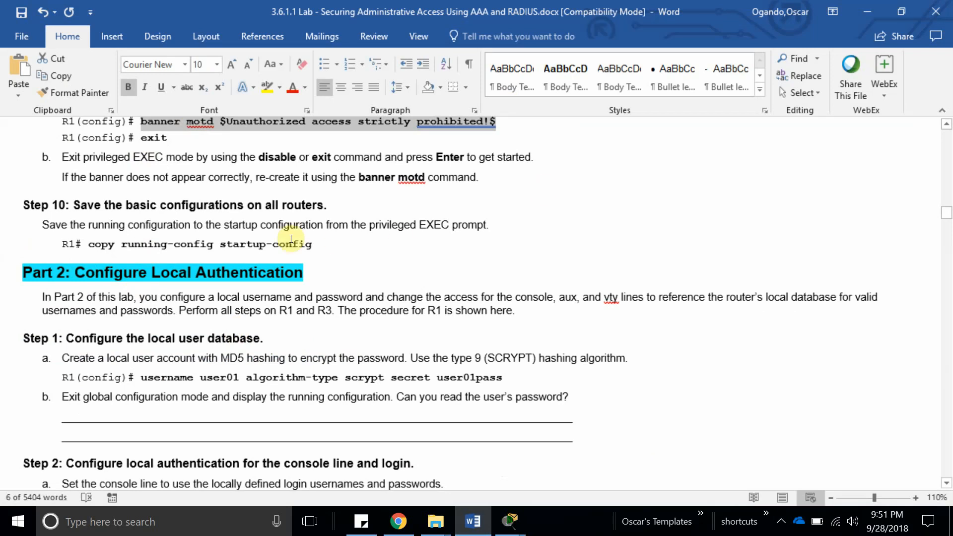
# Highlight the 'copy running-config startup-config' line and scroll down to Part 2: Configure Local Authentication.
pyautogui.moveTo(91, 244); pyautogui.dragTo(317, 244)
pyautogui.scroll(-1, 184, 261)
pyautogui.scroll(-2, 185, 261)
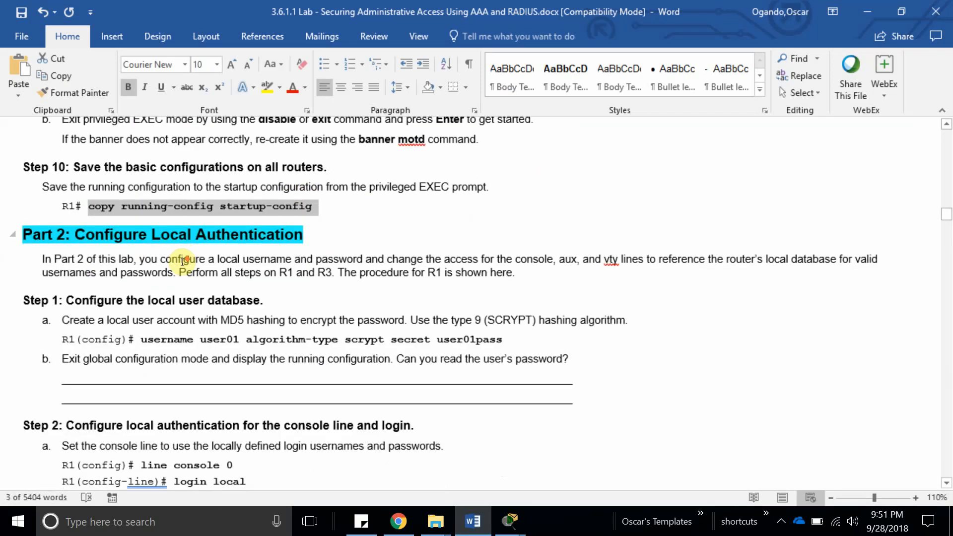
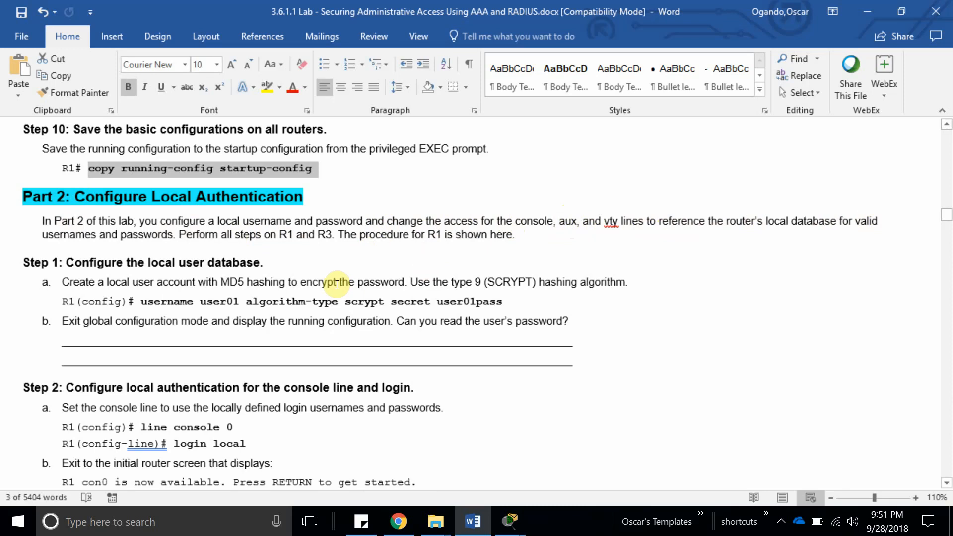
# Highlight the worksheet's username command and its algorithm-type scrypt part, then bring up R1's CLI.
pyautogui.doubleClick(153, 302)
pyautogui.click(323, 324)
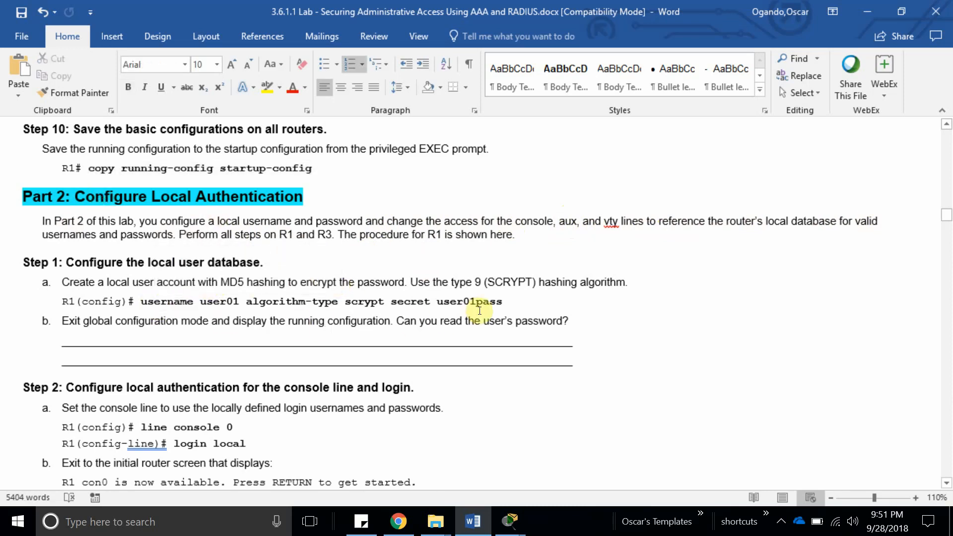
pyautogui.moveTo(504, 302); pyautogui.dragTo(159, 305)
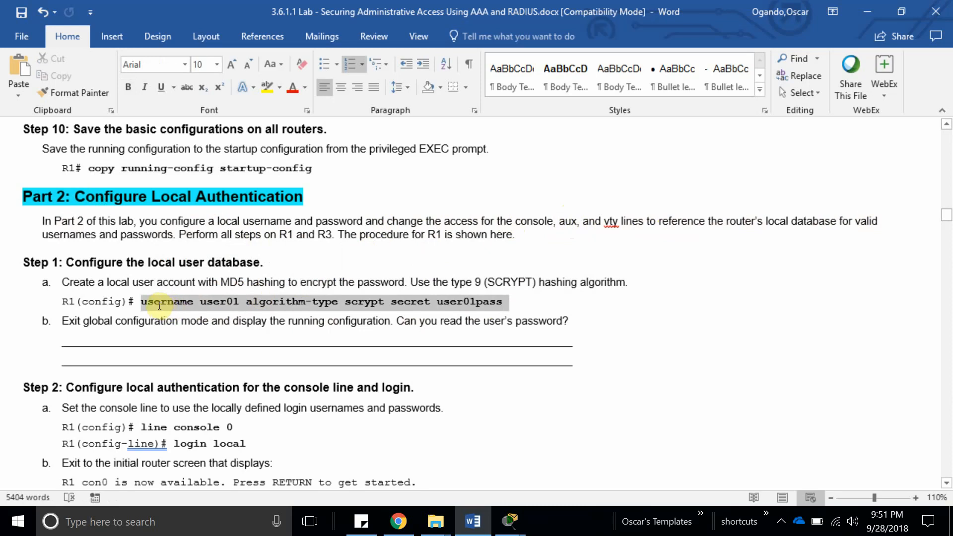
pyautogui.click(231, 249)
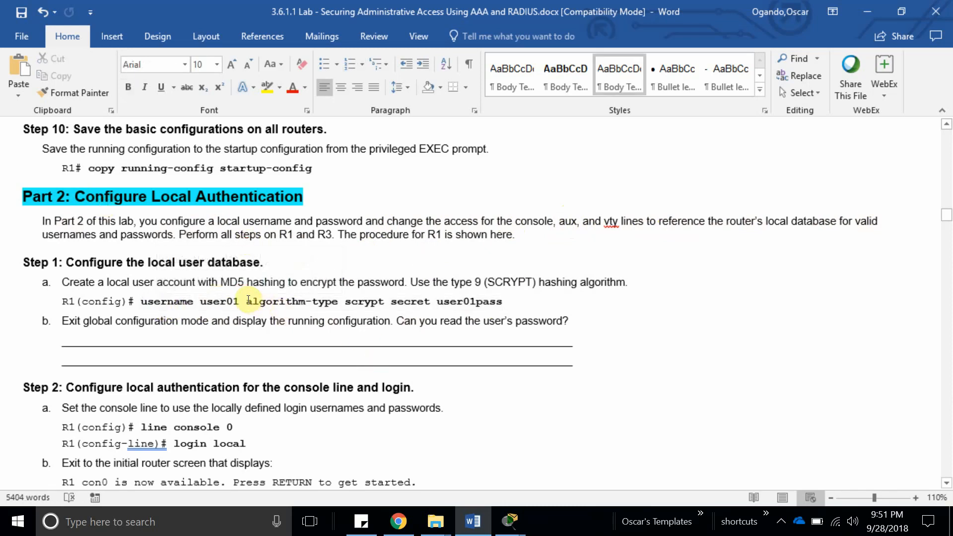
pyautogui.moveTo(245, 301); pyautogui.dragTo(391, 303)
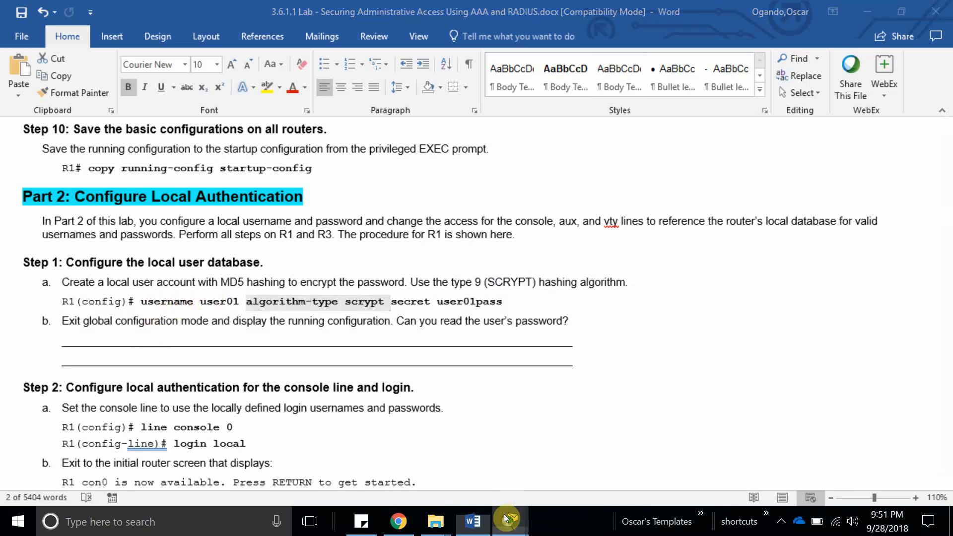
pyautogui.moveTo(509, 521)
pyautogui.click(462, 466)
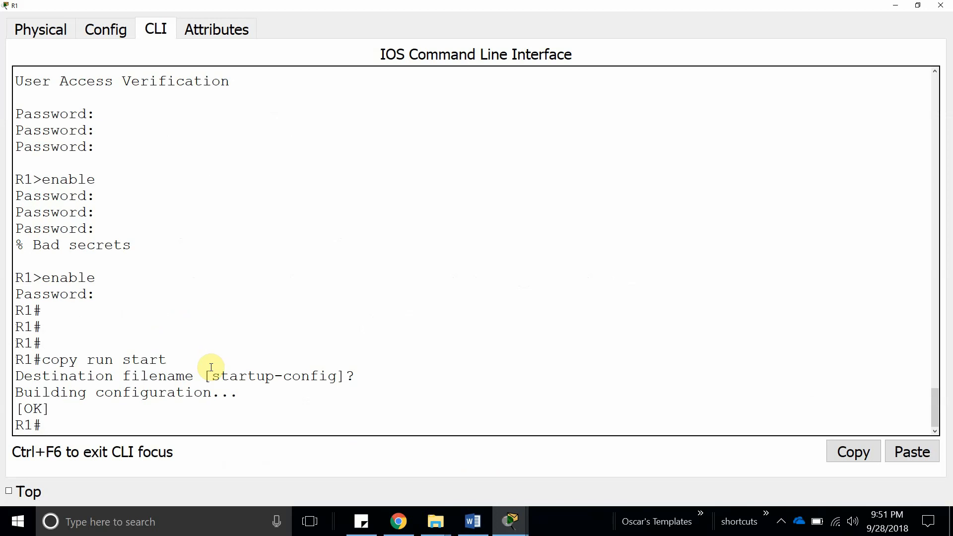
# Enter global configuration on R1 and create the local user with a secret password.
pyautogui.write('confi')
pyautogui.press('Tab')
pyautogui.press('Tab')
pyautogui.press('Return')
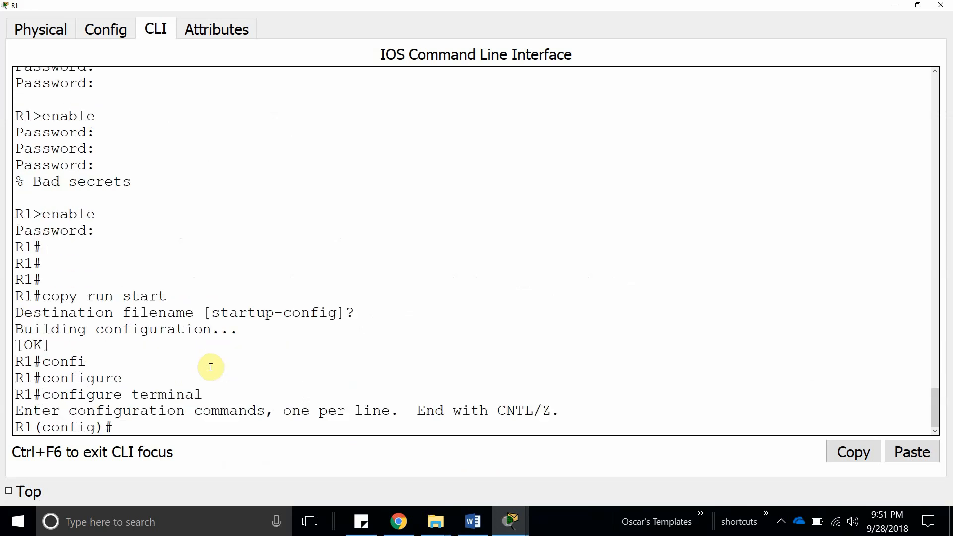
pyautogui.write('use')
pyautogui.press('Tab')
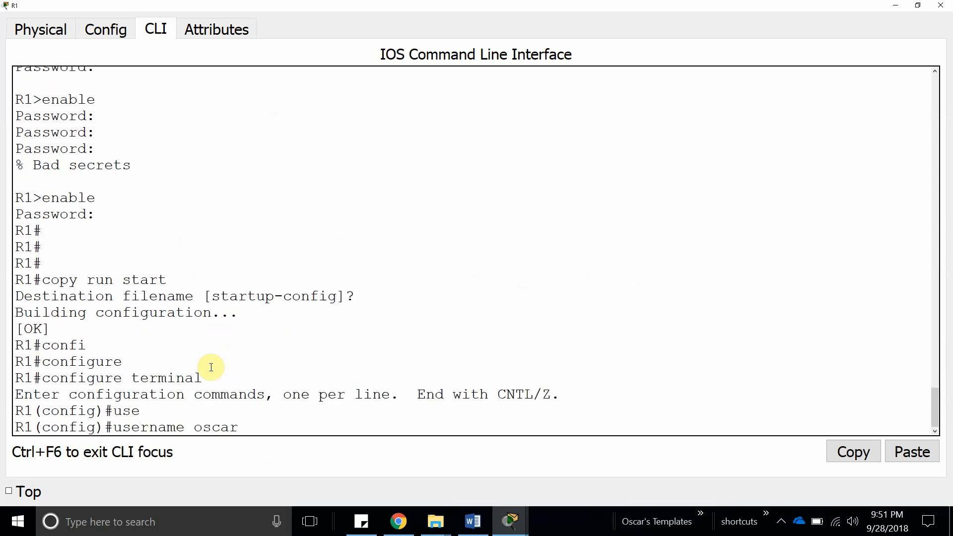
pyautogui.write('oscar se')
pyautogui.press('Tab')
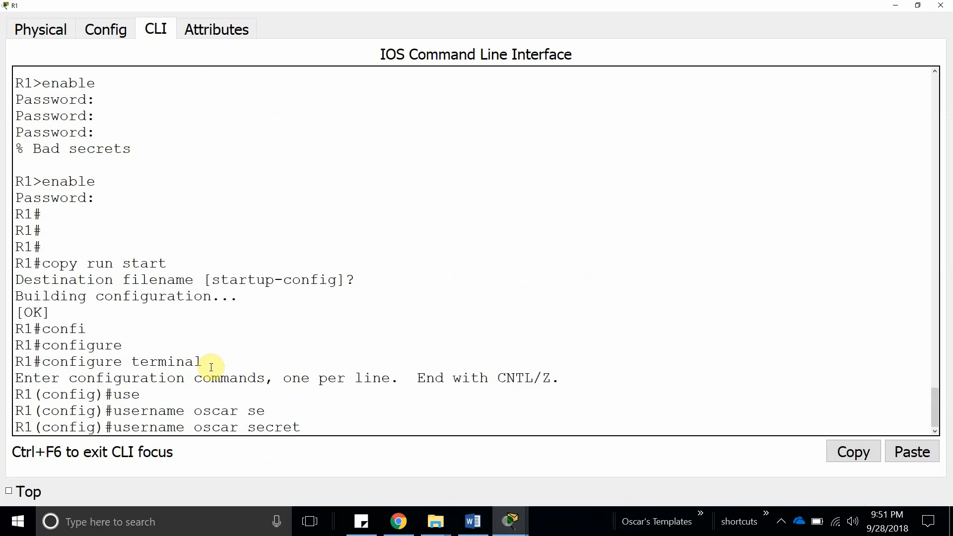
pyautogui.write('cisco123456')
pyautogui.press('Return')
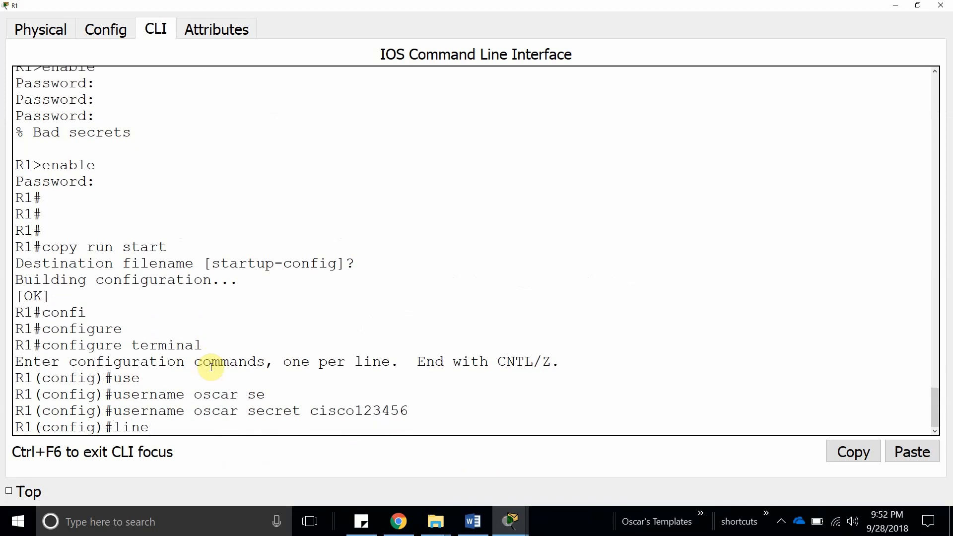
# Apply login local to R1's vty lines 0 4 and console line 0.
pyautogui.write('line vty 0 4')
pyautogui.press('Return')
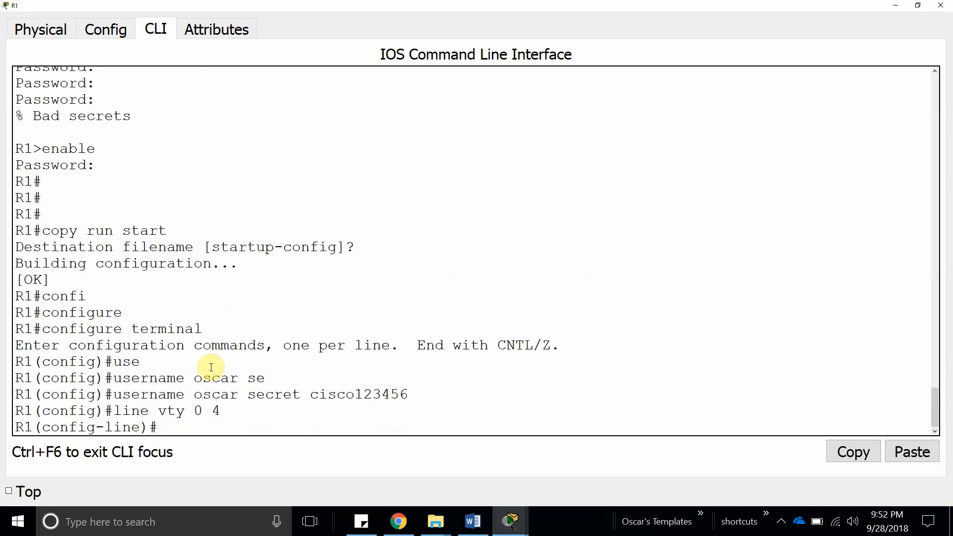
pyautogui.write('logi')
pyautogui.press('Tab')
pyautogui.write('l')
pyautogui.press('Tab')
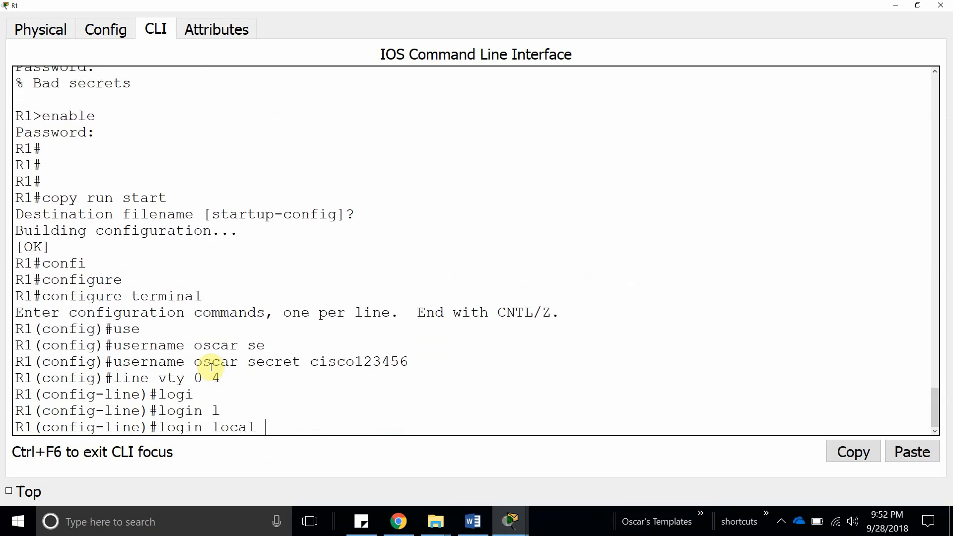
pyautogui.press('Return')
pyautogui.press('Up')
pyautogui.press('Up')
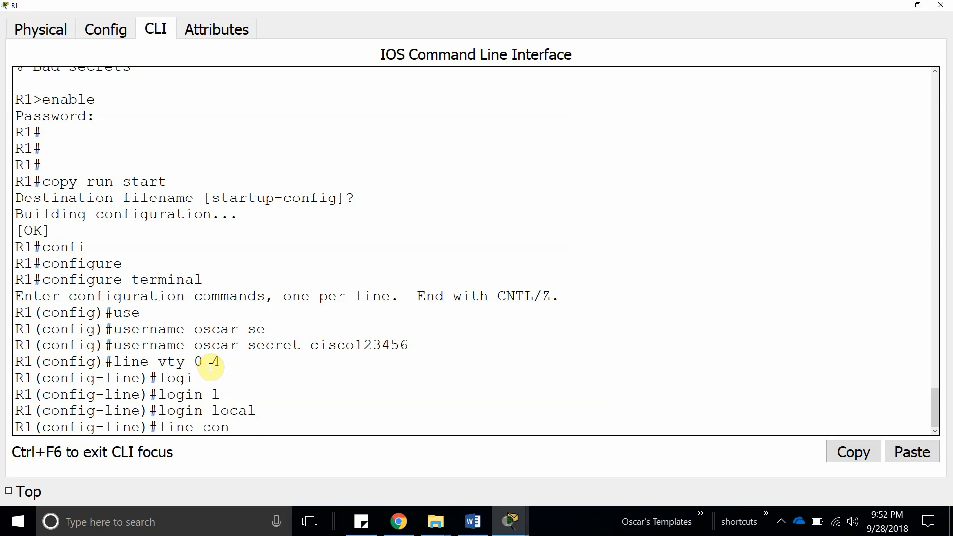
pyautogui.press('Tab')
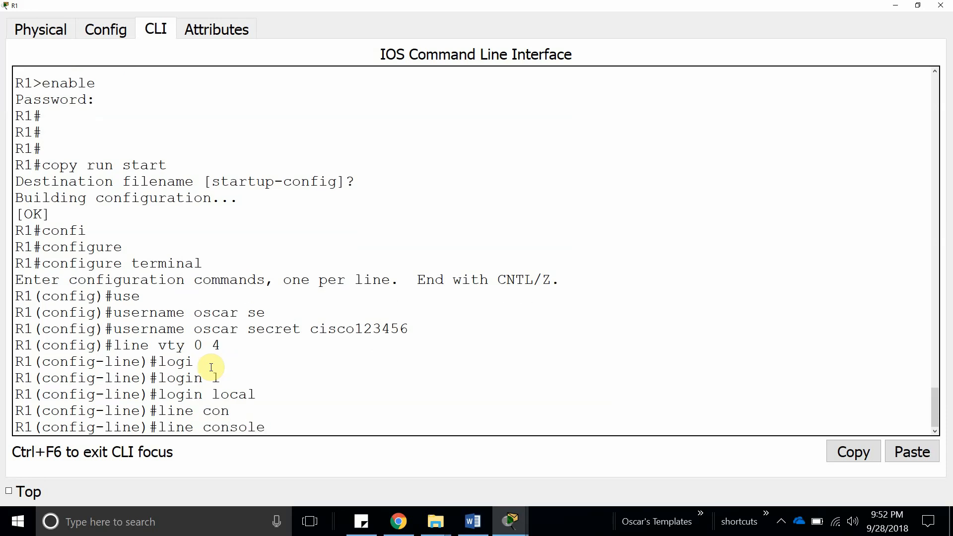
pyautogui.press('BackSpace')
pyautogui.press('Return')
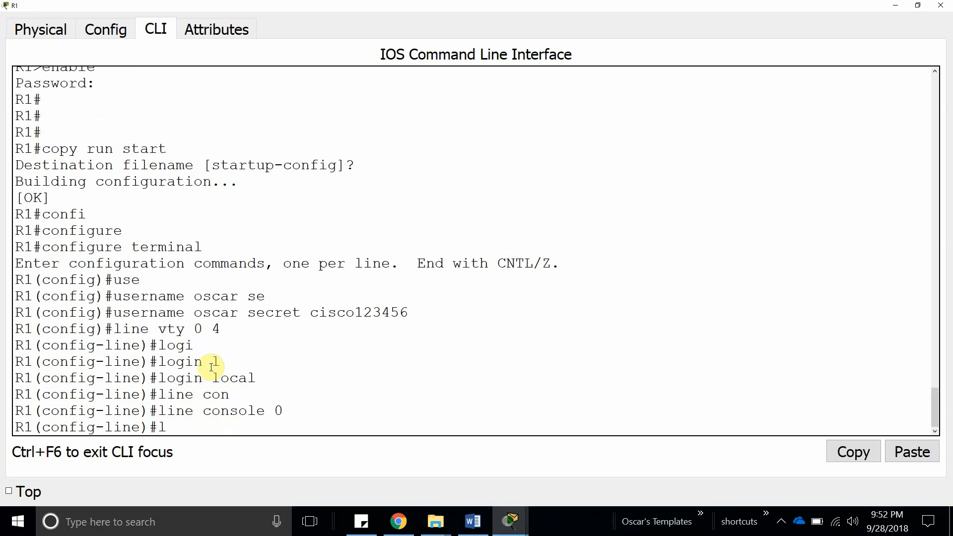
pyautogui.write('login')
pyautogui.press('Tab')
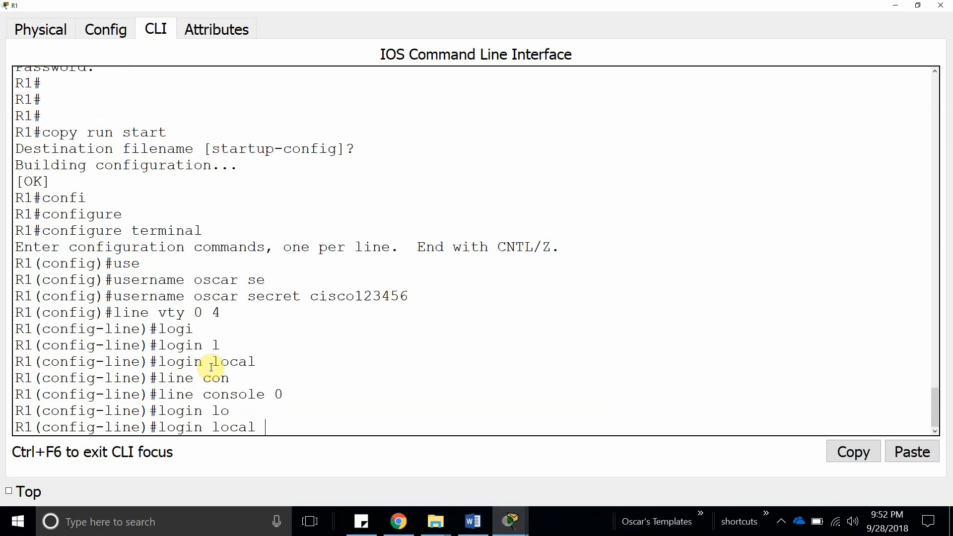
pyautogui.press('Return')
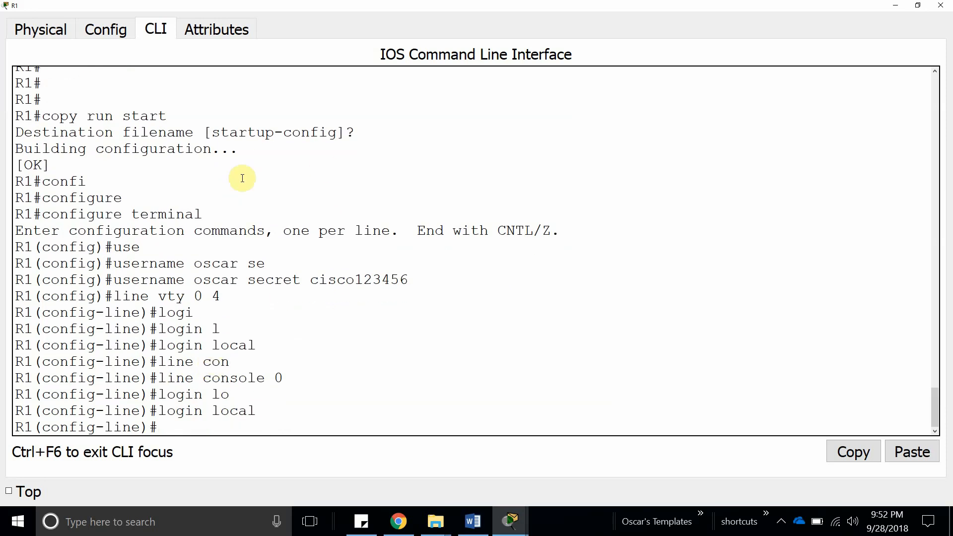
# Highlight the username command in R1's output and attempt configuring the aux line.
pyautogui.moveTo(116, 280); pyautogui.dragTo(459, 279)
pyautogui.click(849, 453)
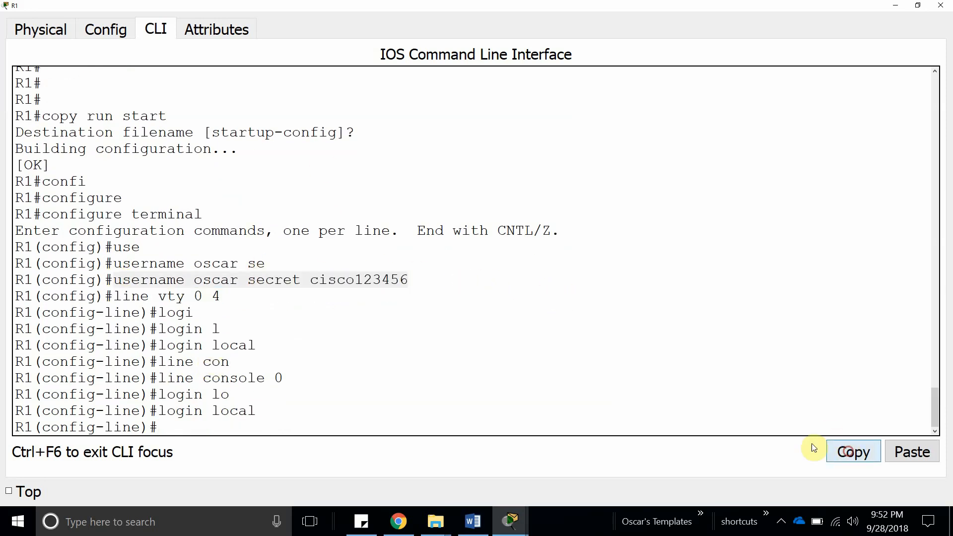
pyautogui.click(249, 423)
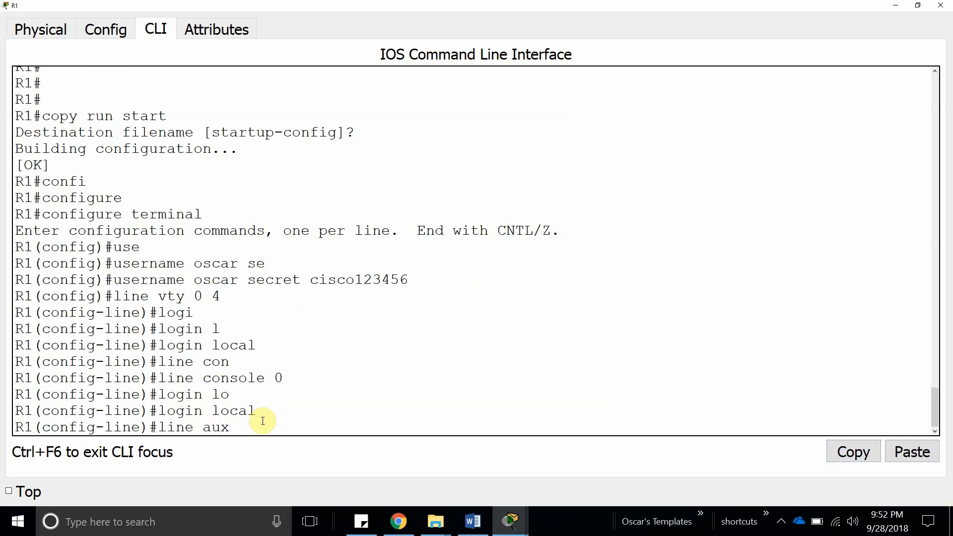
pyautogui.press('Return')
pyautogui.press('Up')
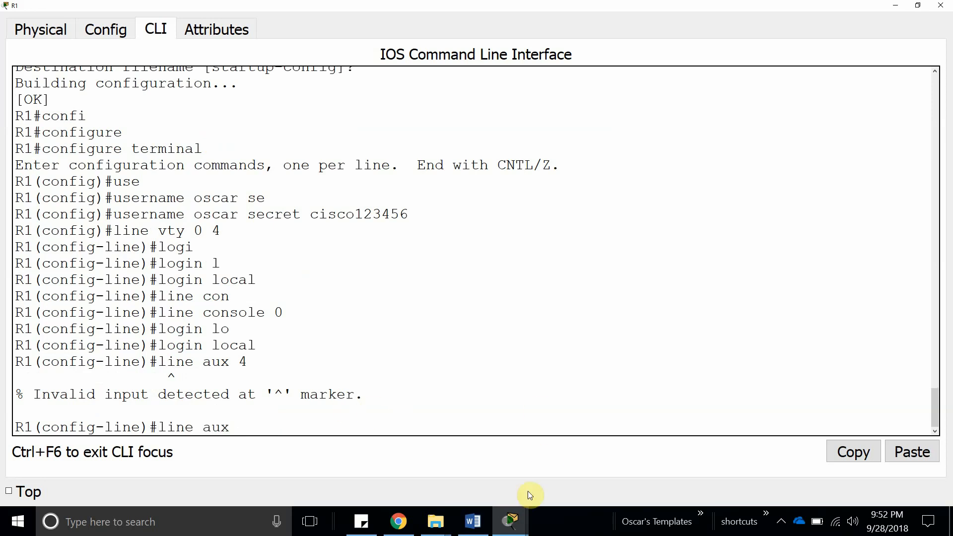
# Check the worksheet, then apply login local to R1's aux line 0.
pyautogui.click(482, 520)
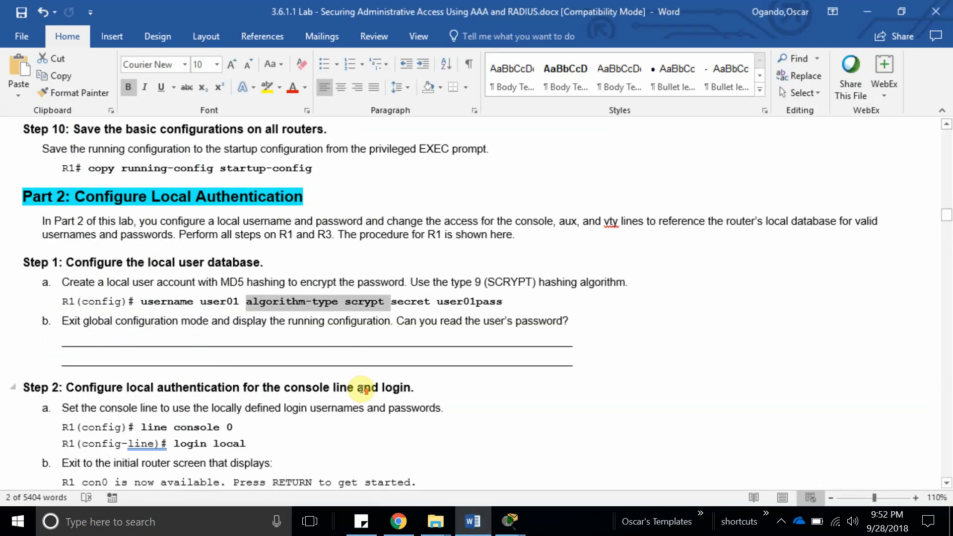
pyautogui.scroll(3, 364, 389)
pyautogui.scroll(-2, 366, 387)
pyautogui.moveTo(510, 520)
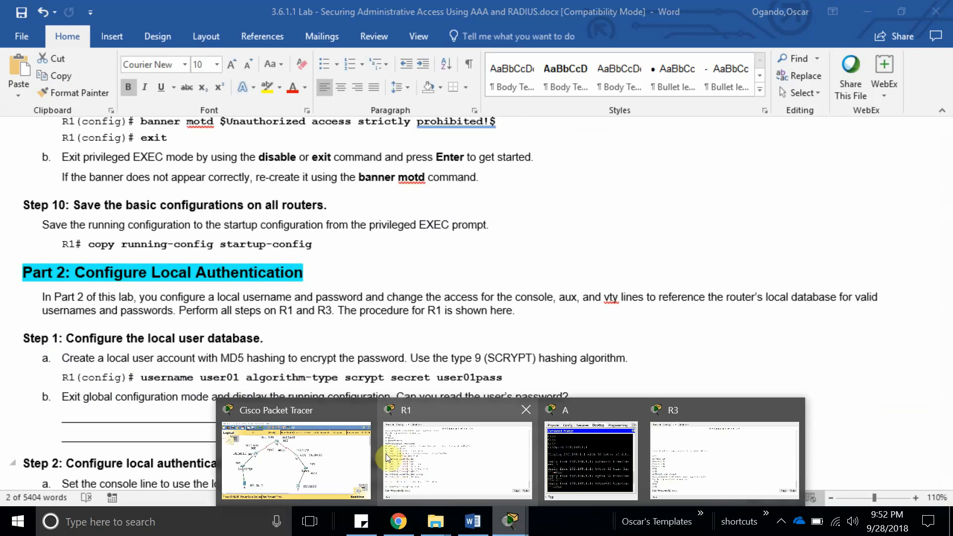
pyautogui.click(449, 468)
pyautogui.write('0')
pyautogui.press('Return')
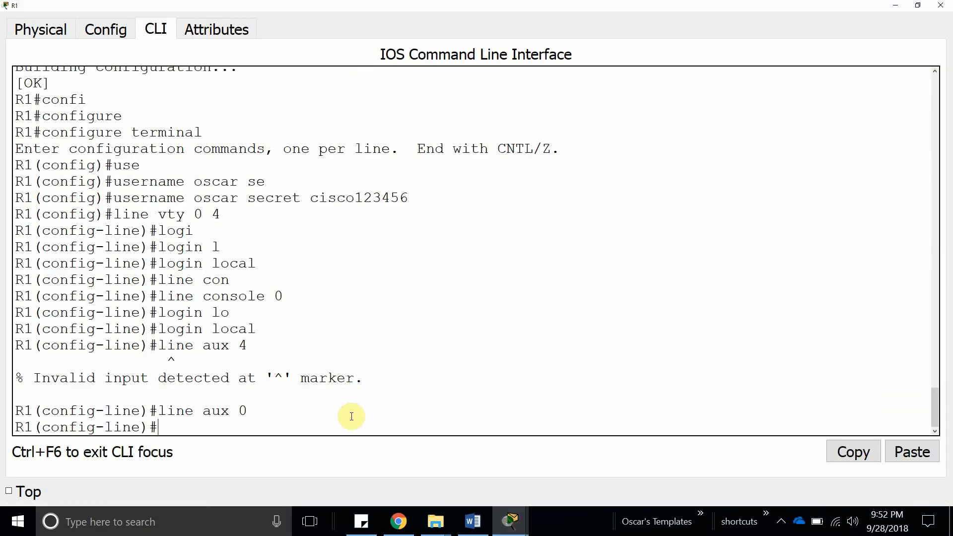
pyautogui.write('logi')
pyautogui.press('Tab')
pyautogui.write('local')
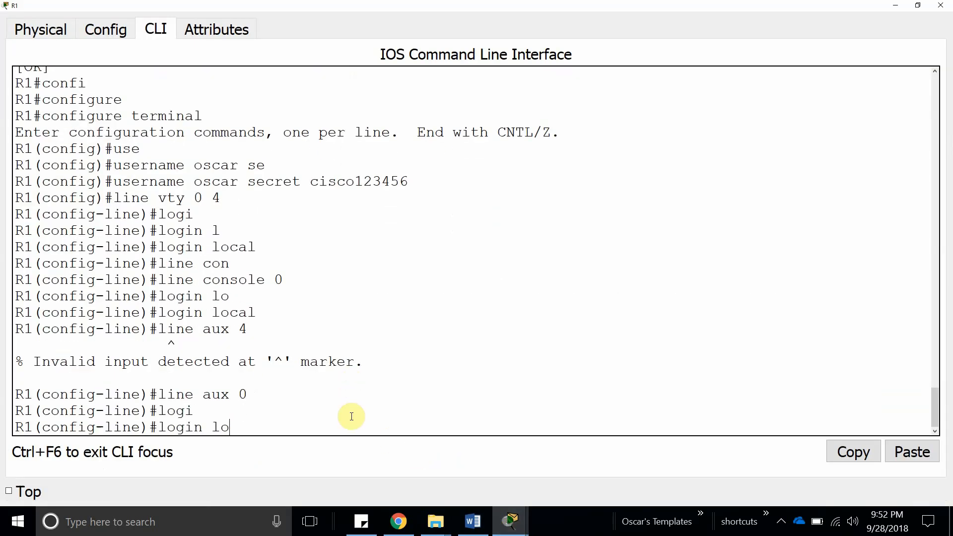
pyautogui.press('Return')
pyautogui.press('Return')
pyautogui.press('Return')
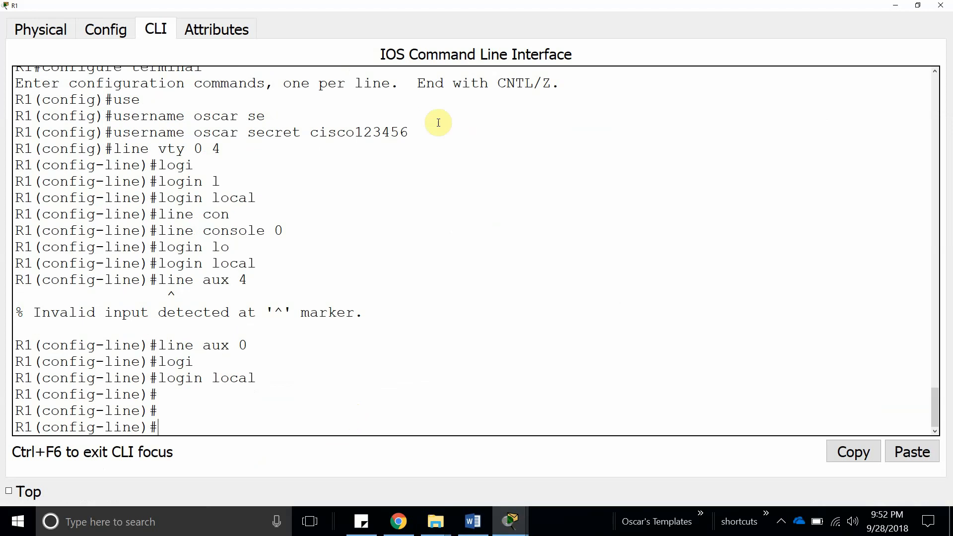
# Highlight R1's username command and switch to R3's command line.
pyautogui.moveTo(425, 132); pyautogui.dragTo(130, 133)
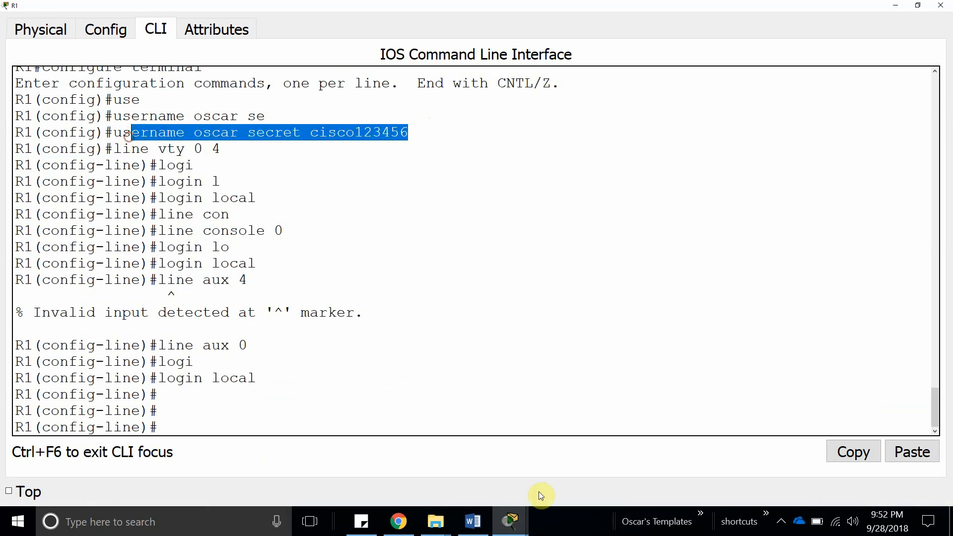
pyautogui.click(511, 522)
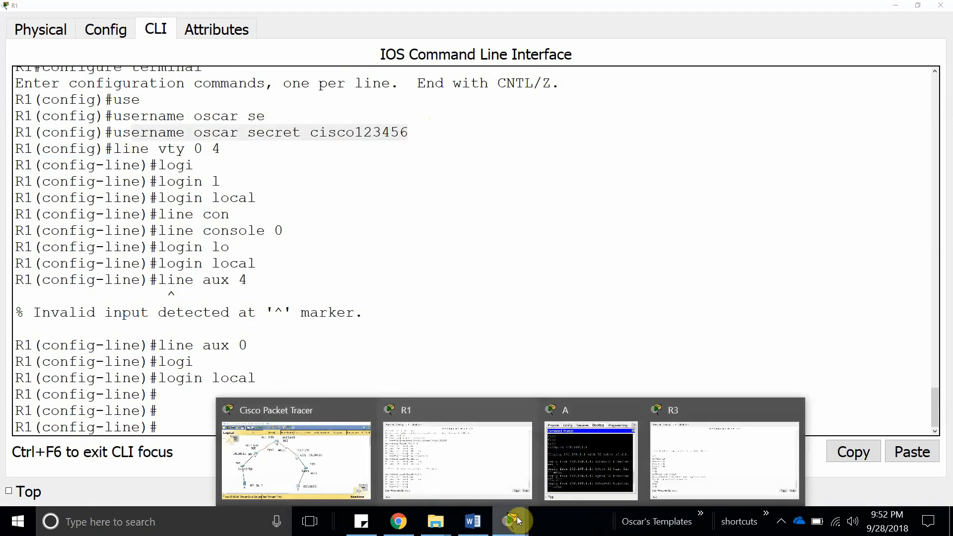
pyautogui.click(734, 468)
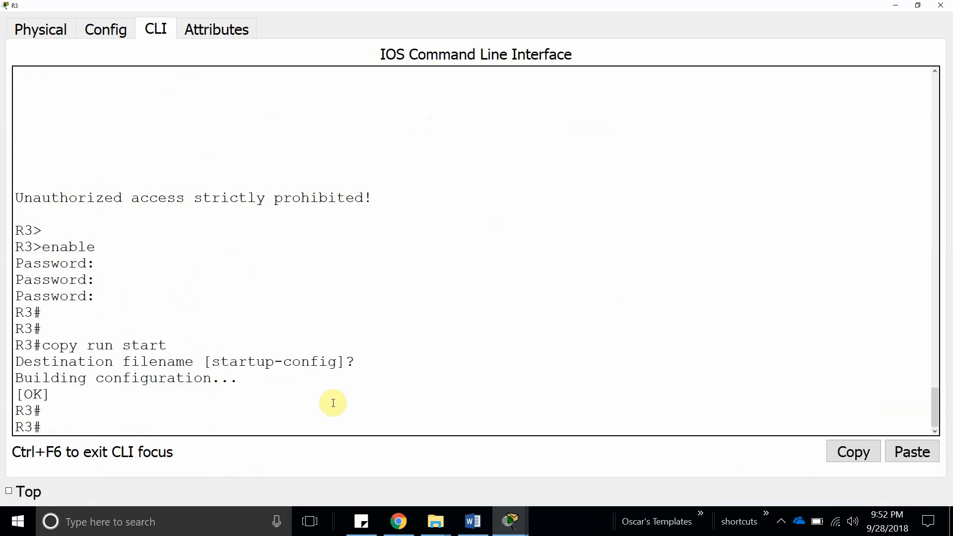
# Enter global configuration on R3 and create the local user with a secret password.
pyautogui.press('Return')
pyautogui.write('confi')
pyautogui.press('Tab')
pyautogui.write('t')
pyautogui.press('Tab')
pyautogui.press('Return')
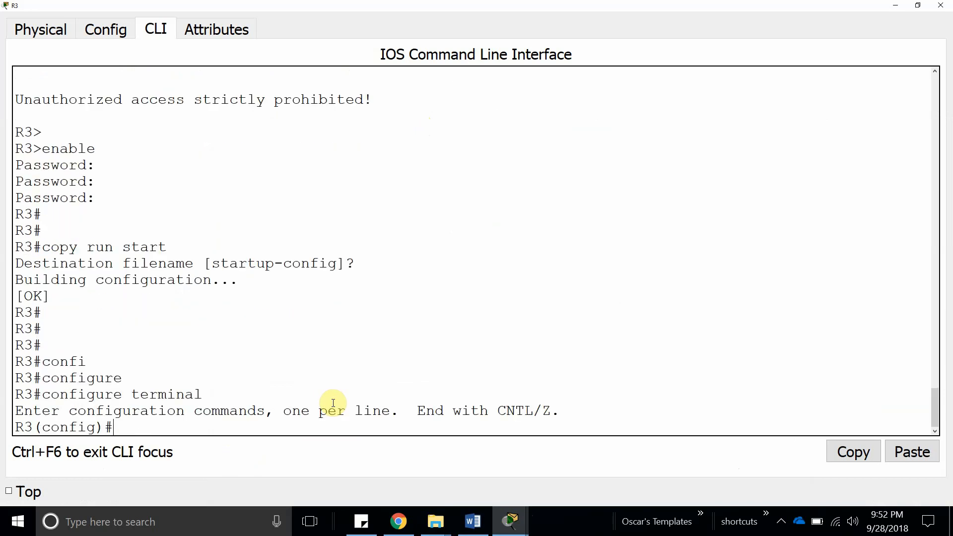
pyautogui.press('Return')
pyautogui.write('user')
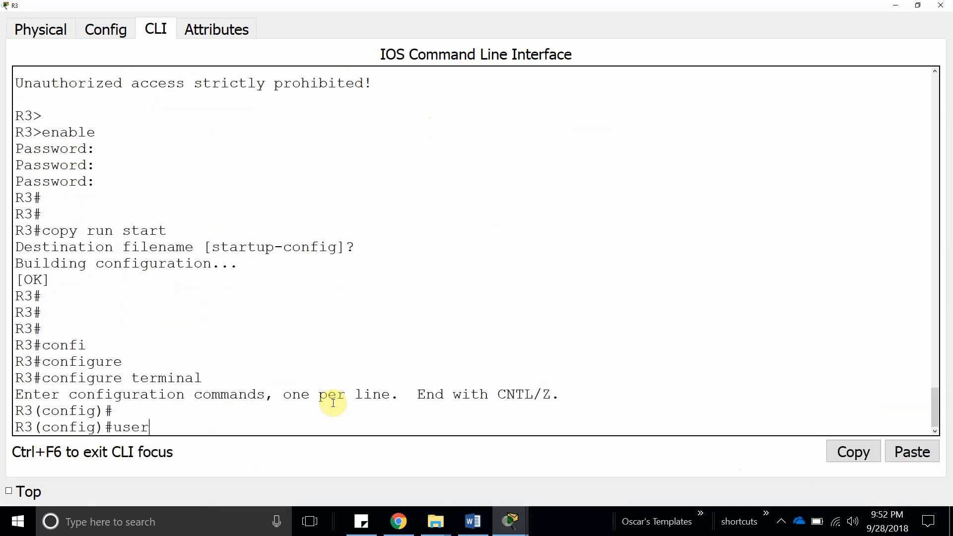
pyautogui.write('na')
pyautogui.press('Tab')
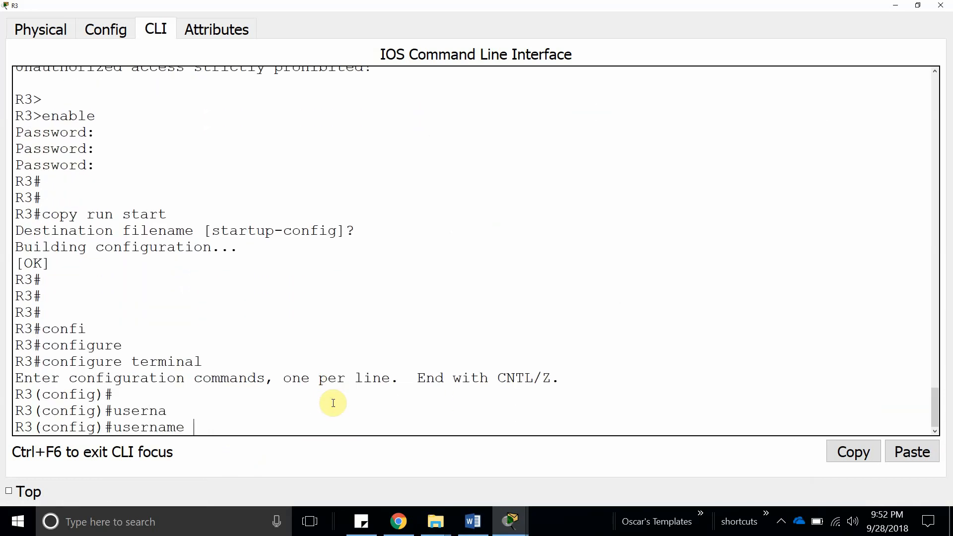
pyautogui.write('oscar se')
pyautogui.press('Tab')
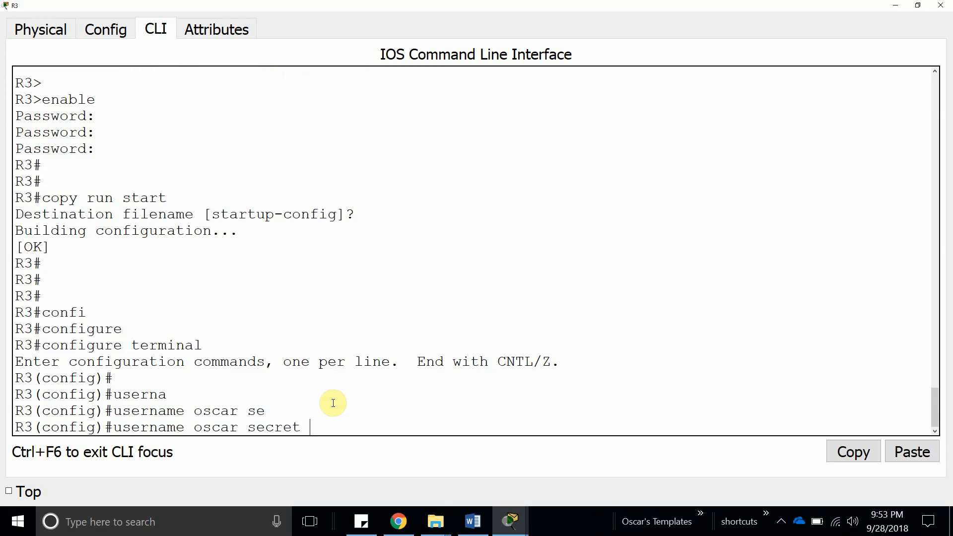
pyautogui.write('cisco 123456')
pyautogui.press('Return')
# Apply login to R3's vty lines 0 4 and highlight the username command's password.
pyautogui.write('line v')
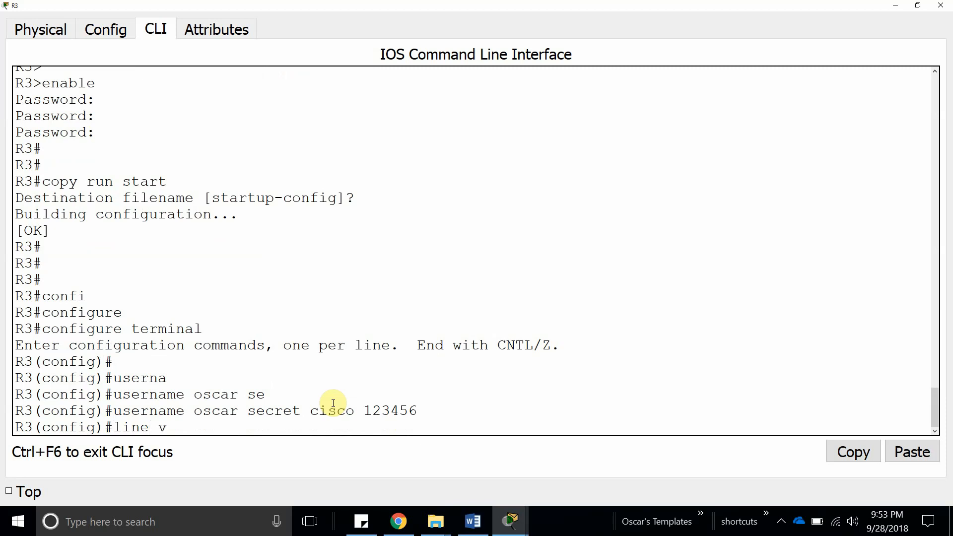
pyautogui.write('ty 0 4')
pyautogui.press('Return')
pyautogui.write('line)#l')
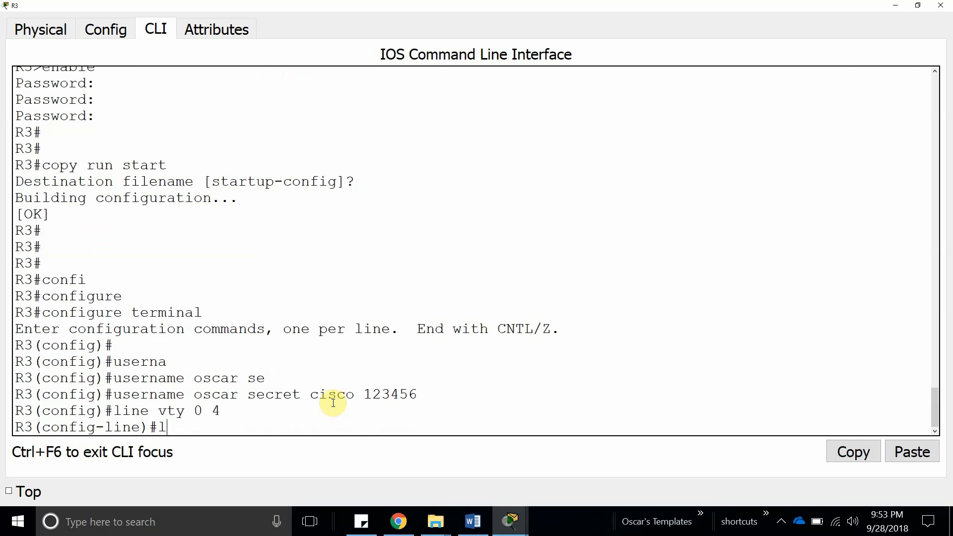
pyautogui.write('ogin local')
pyautogui.press('Return')
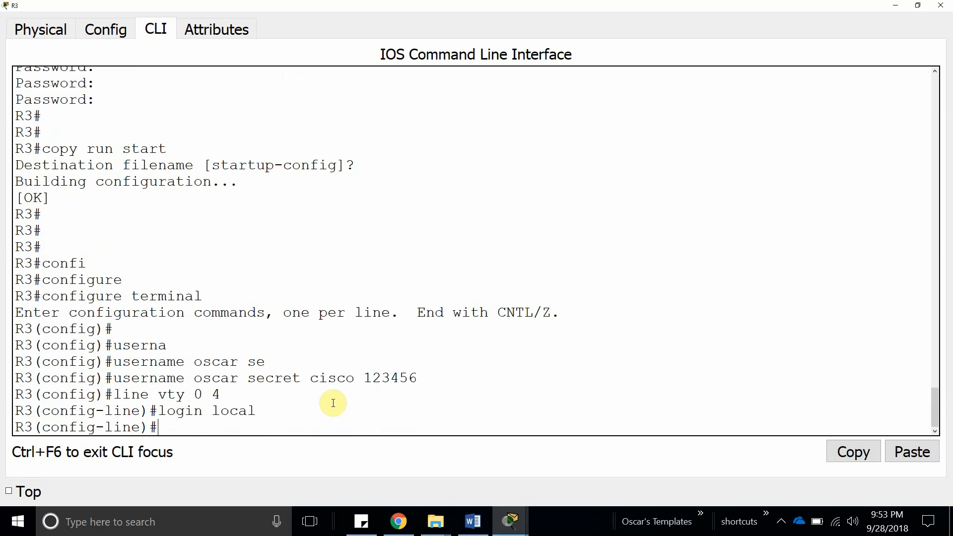
pyautogui.moveTo(114, 378); pyautogui.dragTo(418, 379)
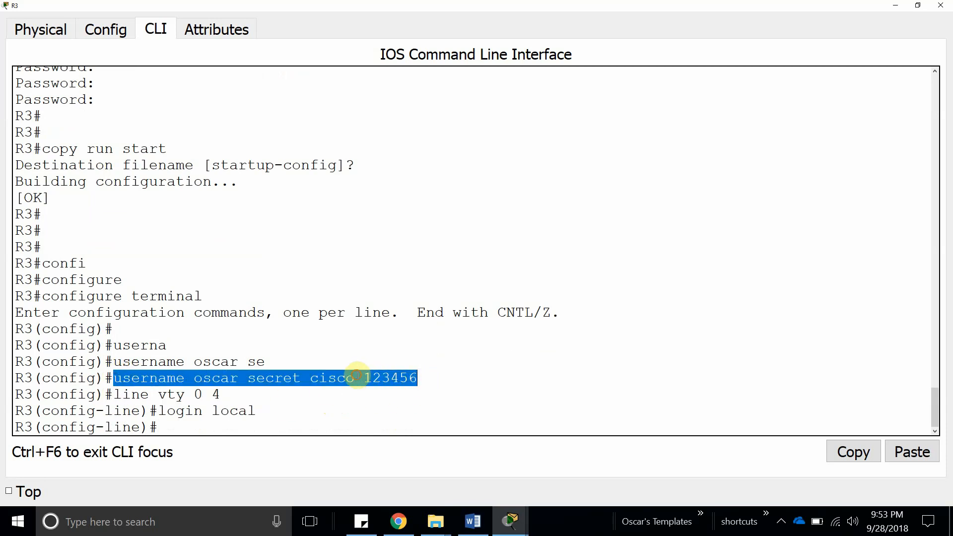
pyautogui.click(357, 377)
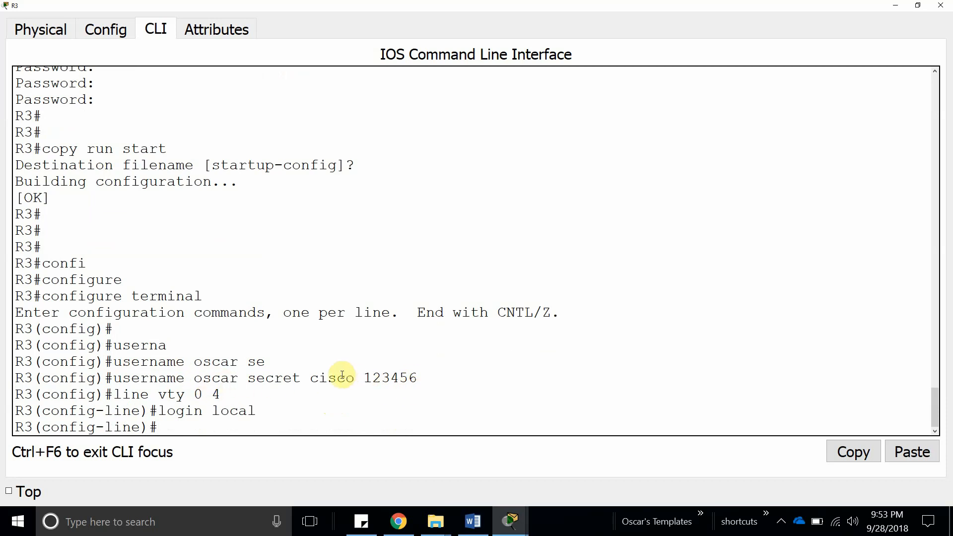
pyautogui.moveTo(313, 379); pyautogui.dragTo(420, 380)
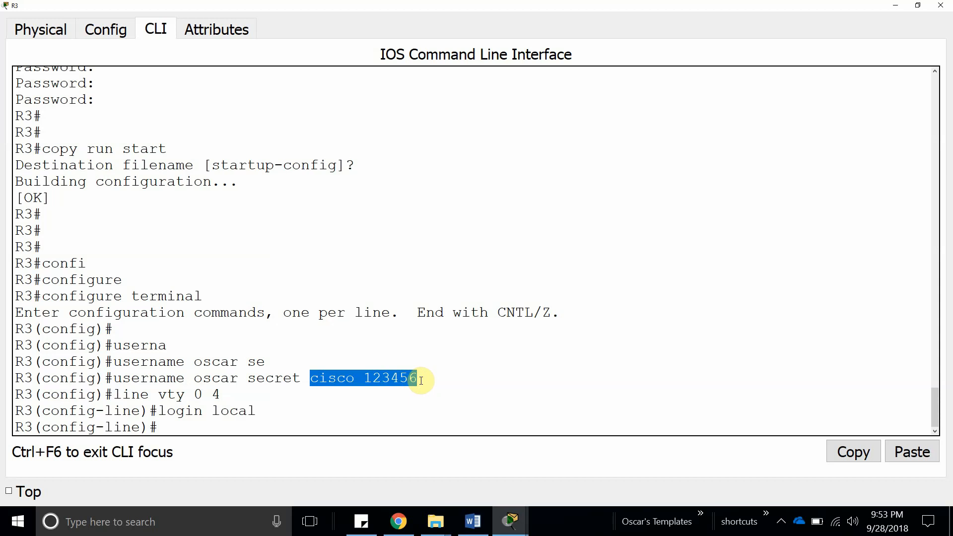
pyautogui.click(272, 422)
# Apply login local to R3's console line 0.
pyautogui.write('line cono')
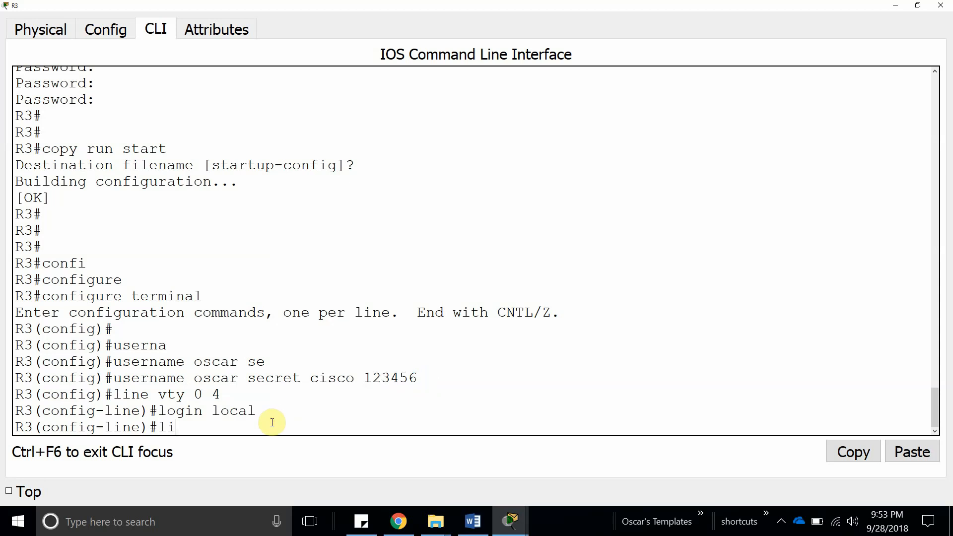
pyautogui.press('Tab')
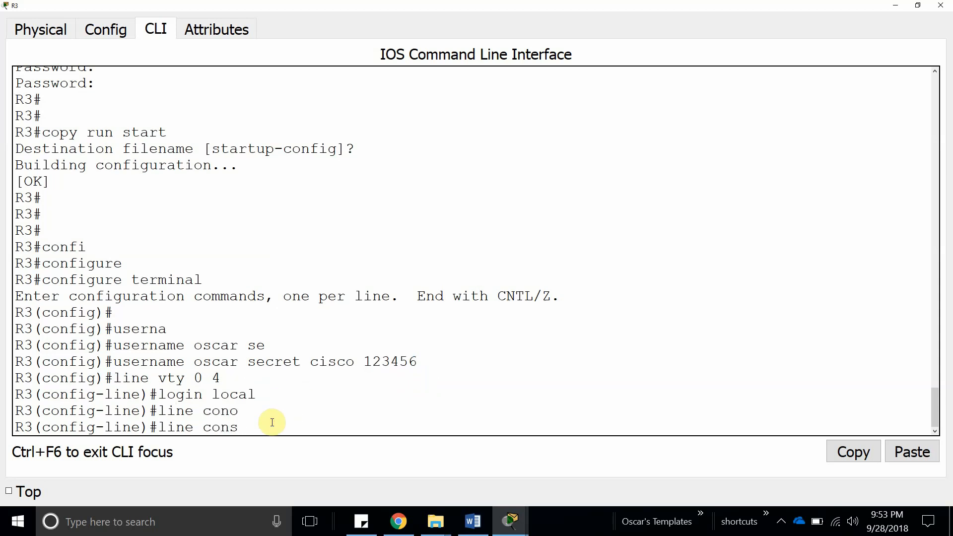
pyautogui.press('Tab')
pyautogui.write('0')
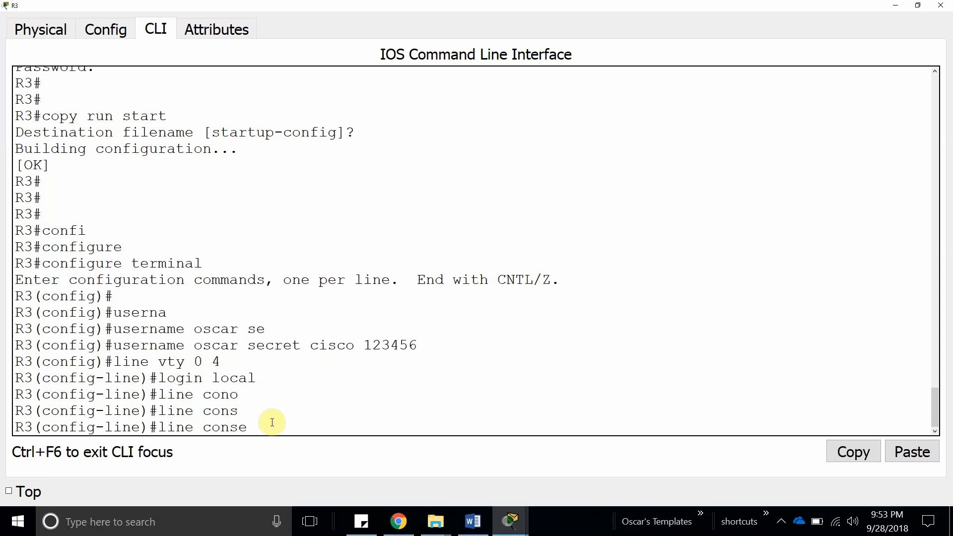
pyautogui.press('Tab')
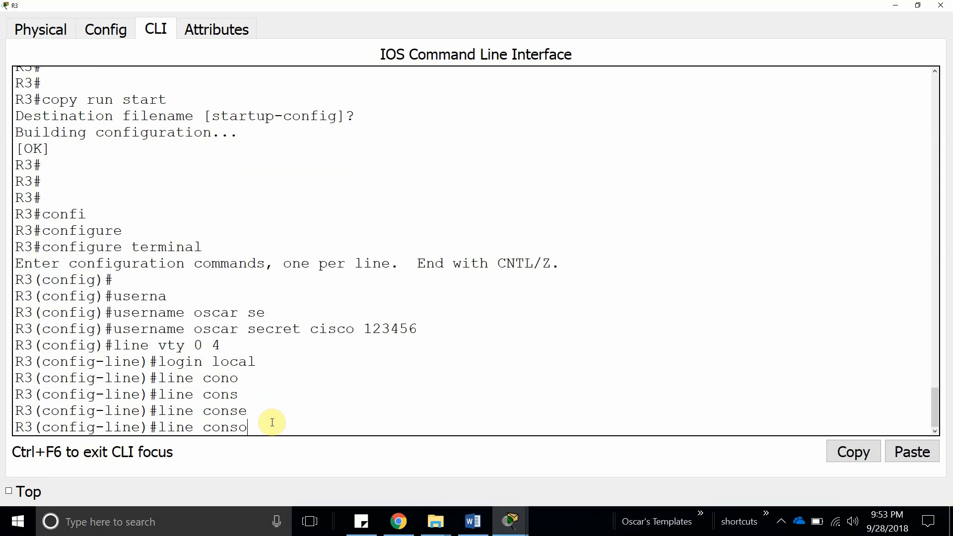
pyautogui.press('Return')
pyautogui.write('line)#l')
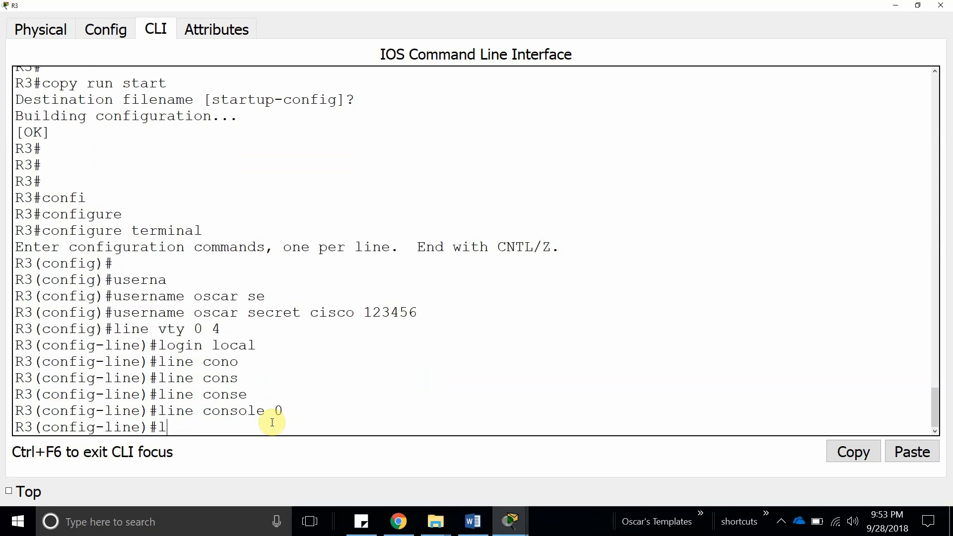
pyautogui.write('ogin loc')
pyautogui.press('Tab')
pyautogui.press('Return')
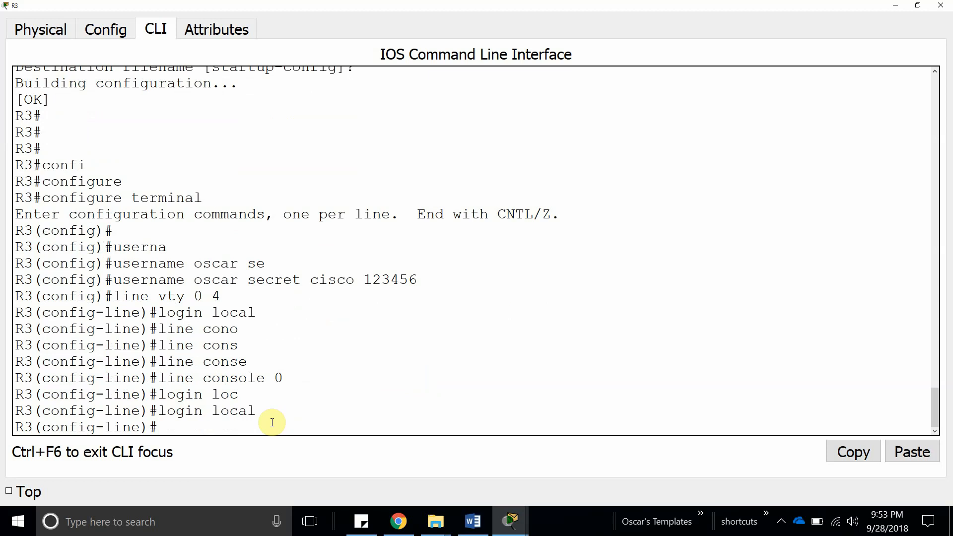
# Apply login local to R3's aux line 0 and leave line configuration mode.
pyautogui.press('Up')
pyautogui.press('Up')
pyautogui.press('BackSpace')
pyautogui.press('BackSpace')
pyautogui.press('BackSpace')
pyautogui.write('aux 0')
pyautogui.press('Return')
pyautogui.write('lo')
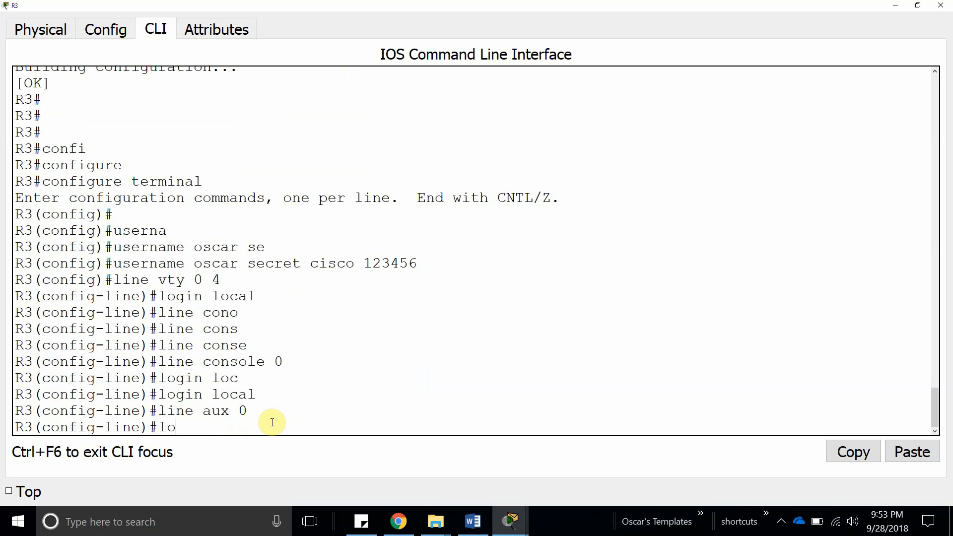
pyautogui.write('gin local')
pyautogui.press('Return')
pyautogui.press('Return')
pyautogui.press('Return')
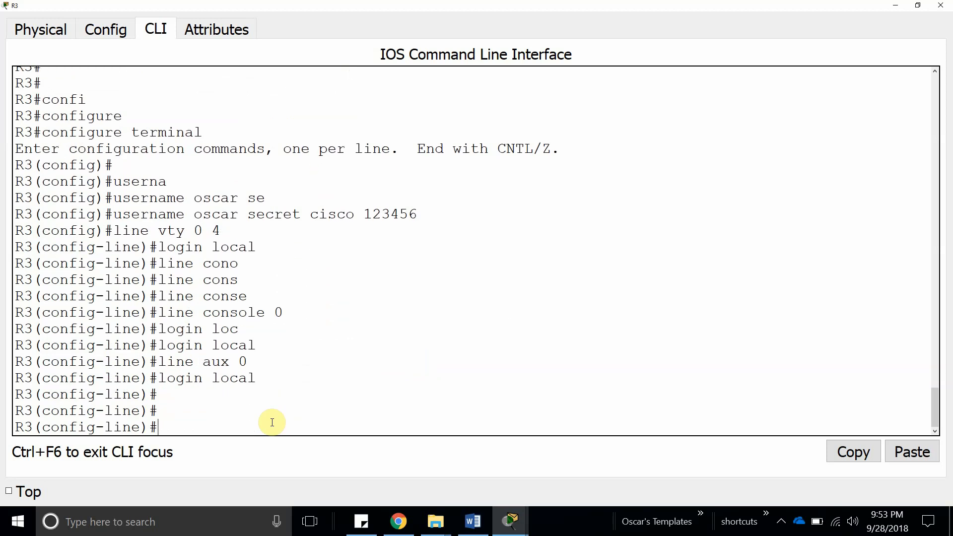
pyautogui.write('exit')
pyautogui.press('Return')
# Delete R3's local user and re-create it with the space removed from the password.
pyautogui.press('Up')
pyautogui.press('Up')
pyautogui.press('Up')
pyautogui.press('Up')
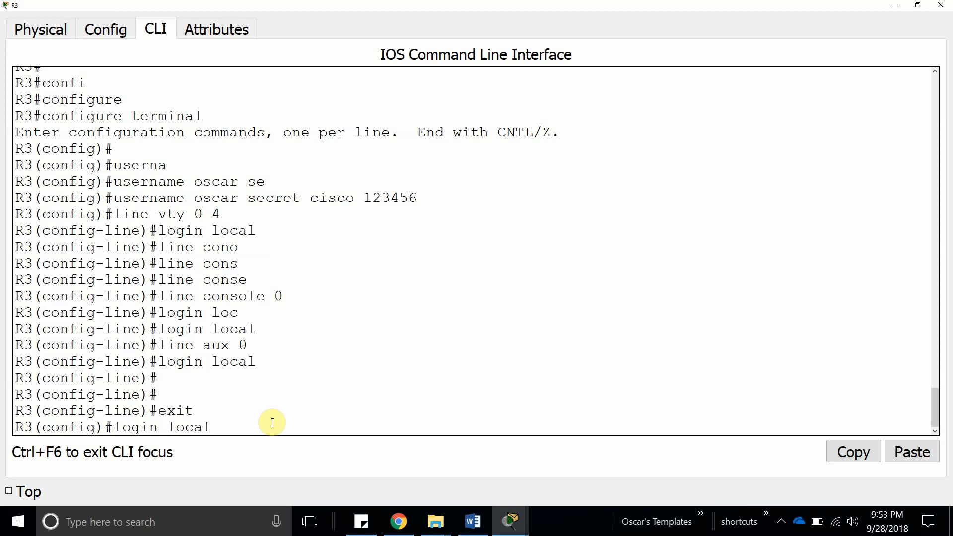
pyautogui.press('Up')
pyautogui.press('Up')
pyautogui.press('Up')
pyautogui.press('Up')
pyautogui.press('Up')
pyautogui.press('Up')
pyautogui.press('Up')
pyautogui.press('Up')
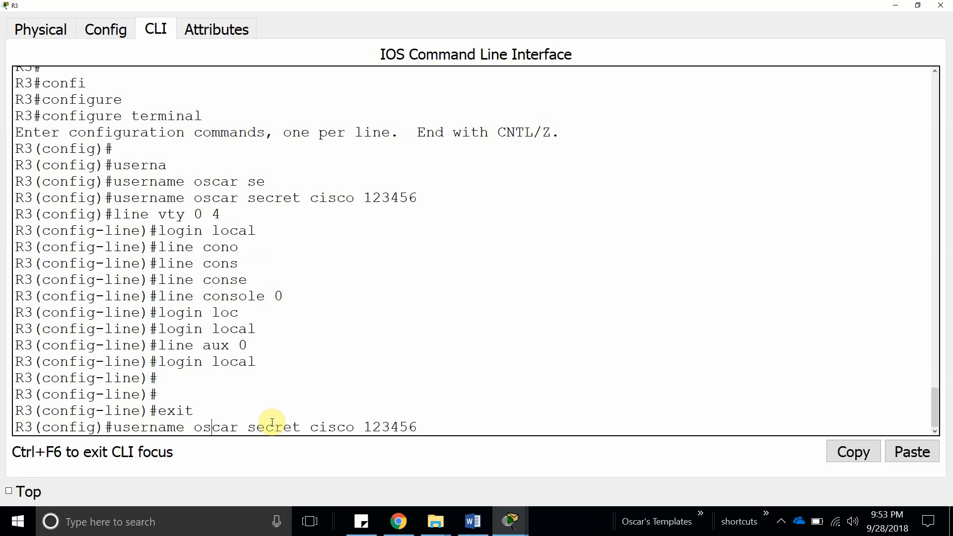
pyautogui.write('no')
pyautogui.press('Return')
pyautogui.press('Up')
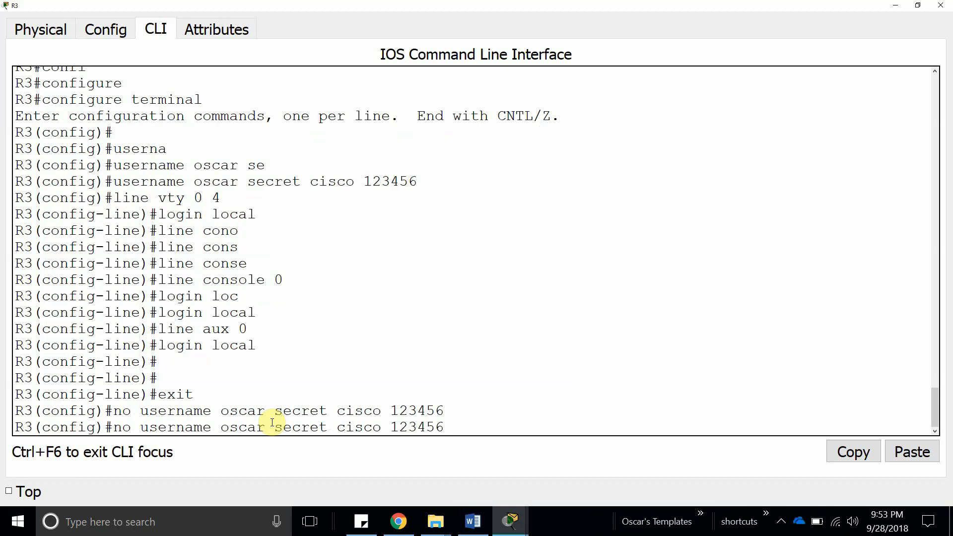
pyautogui.press('BackSpace')
pyautogui.press('Home')
pyautogui.press('Delete')
pyautogui.press('Delete')
pyautogui.press('Delete')
pyautogui.press('Return')
pyautogui.press('Return')
pyautogui.press('Return')
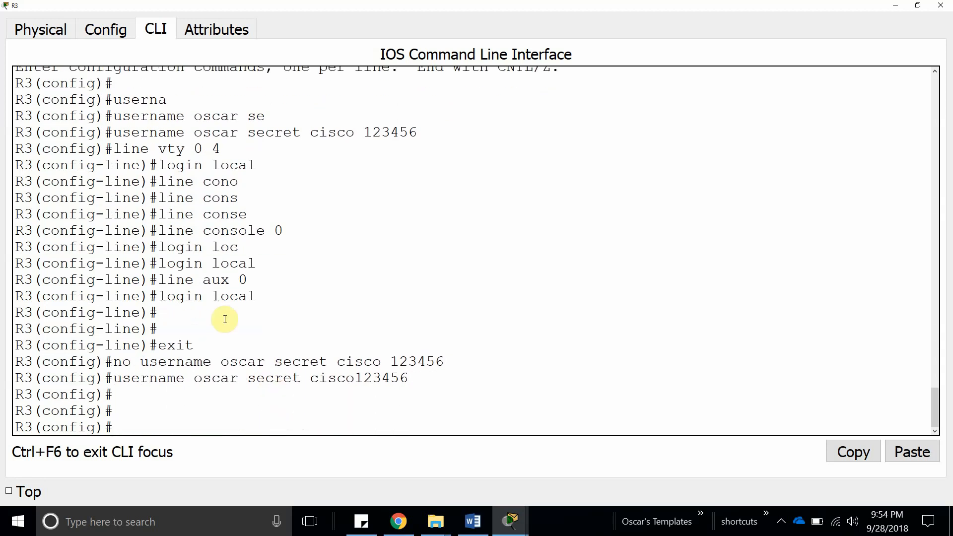
# Return to R1's CLI and leave line configuration mode.
pyautogui.moveTo(510, 522)
pyautogui.click(424, 449)
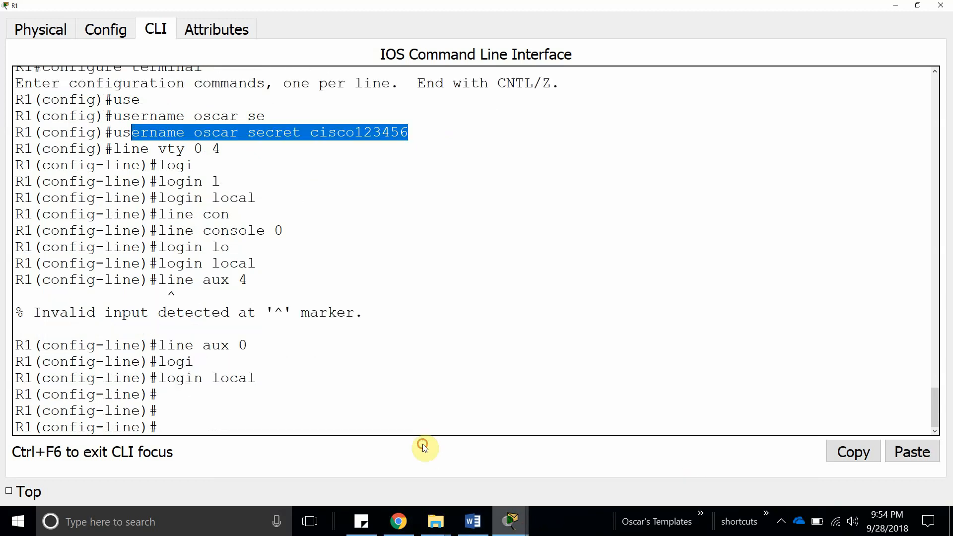
pyautogui.click(315, 132)
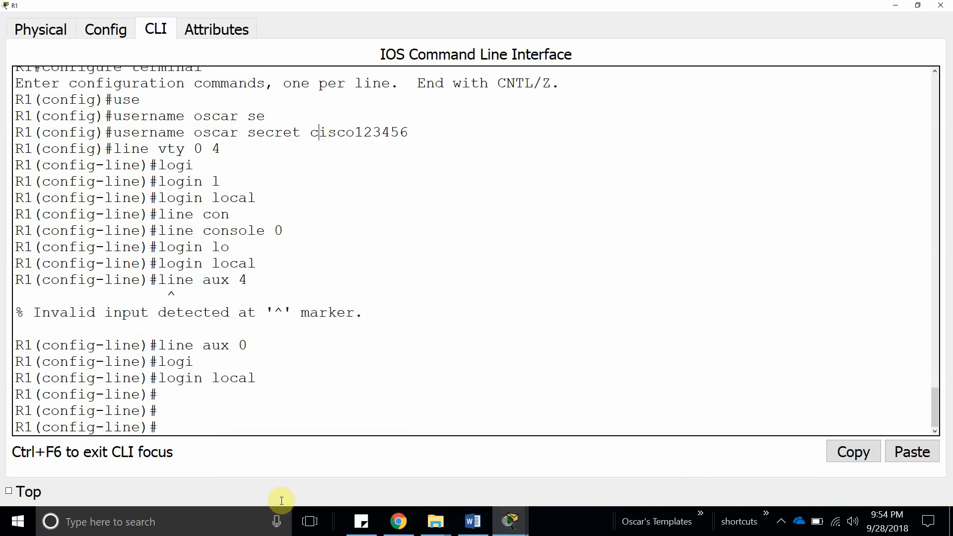
pyautogui.click(208, 419)
pyautogui.write('exit')
pyautogui.press('Return')
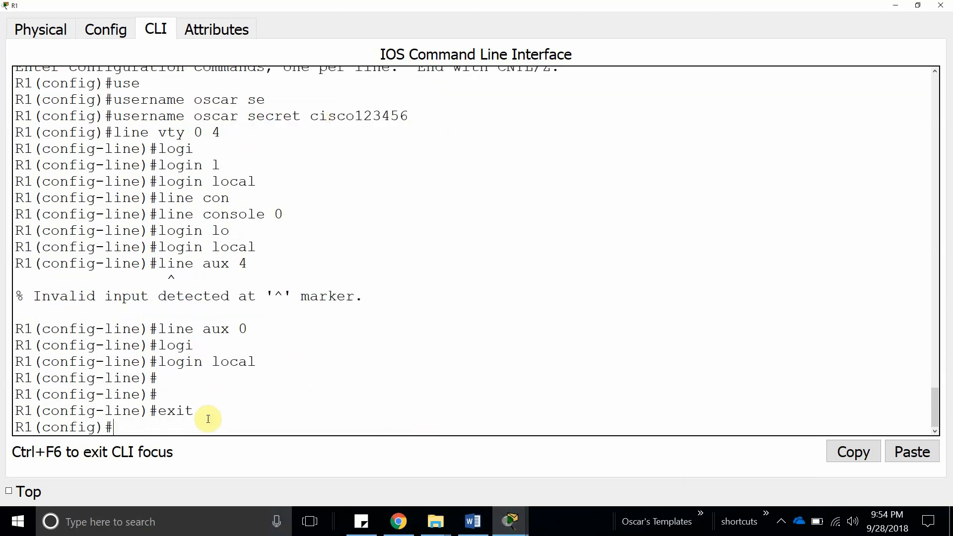
# Delete R1's local user with no username, then re-create it with its secret.
pyautogui.press('Up')
pyautogui.press('Up')
pyautogui.press('Up')
pyautogui.press('Up')
pyautogui.press('Up')
pyautogui.press('Up')
pyautogui.press('Up')
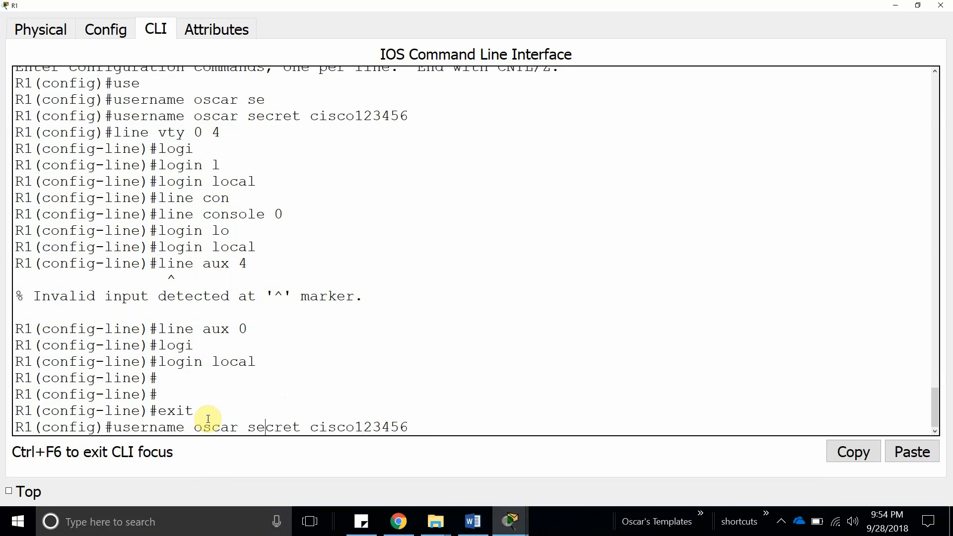
pyautogui.write('no')
pyautogui.press('Return')
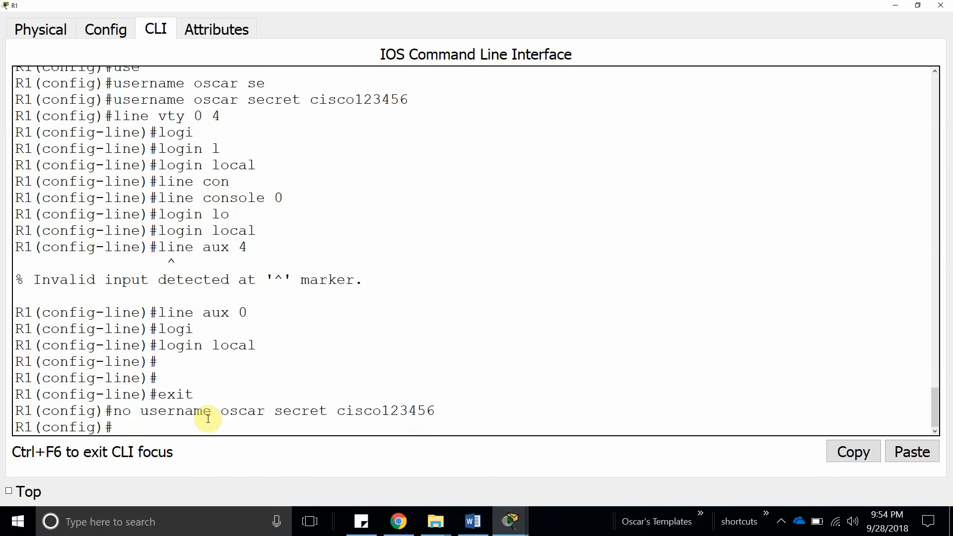
pyautogui.press('Up')
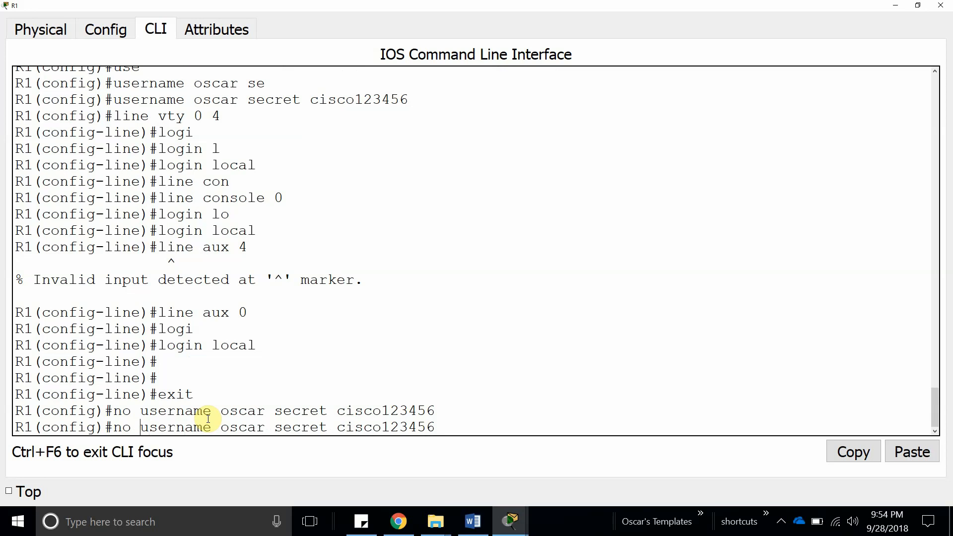
pyautogui.hotkey('ctrl', 'a')
pyautogui.press('Delete')
pyautogui.press('Delete')
pyautogui.press('Delete')
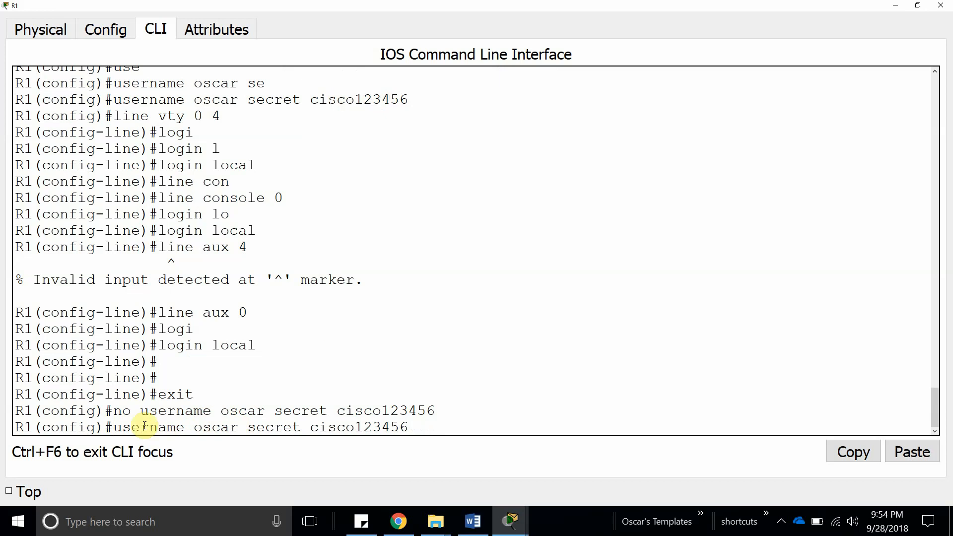
pyautogui.press('Return')
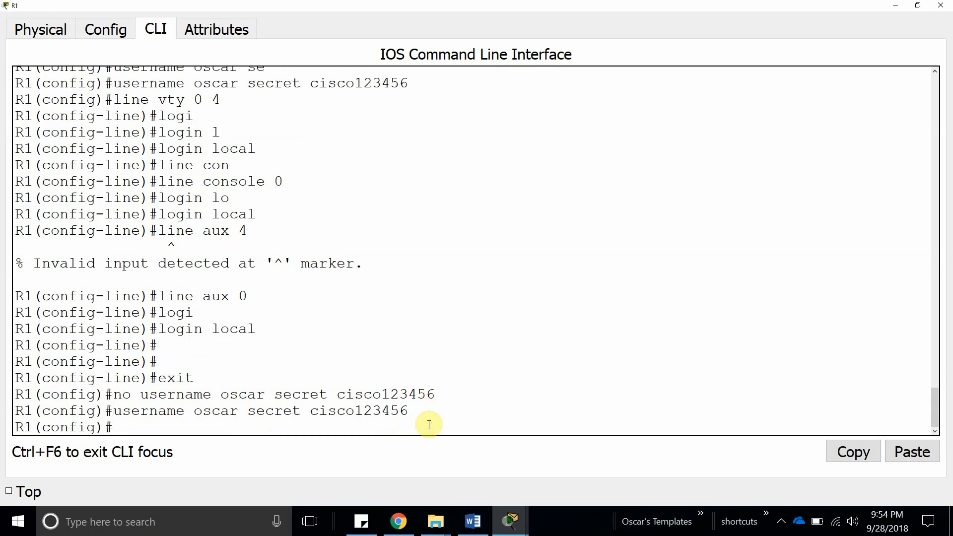
# Highlight the worksheet's step b question, then return to R1's CLI.
pyautogui.moveTo(515, 530)
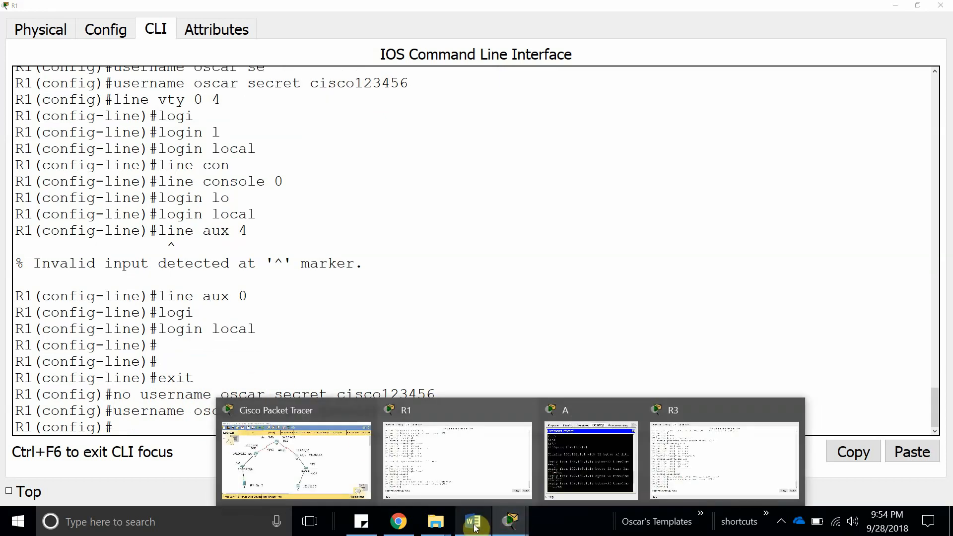
pyautogui.click(473, 521)
pyautogui.moveTo(62, 396); pyautogui.dragTo(571, 402)
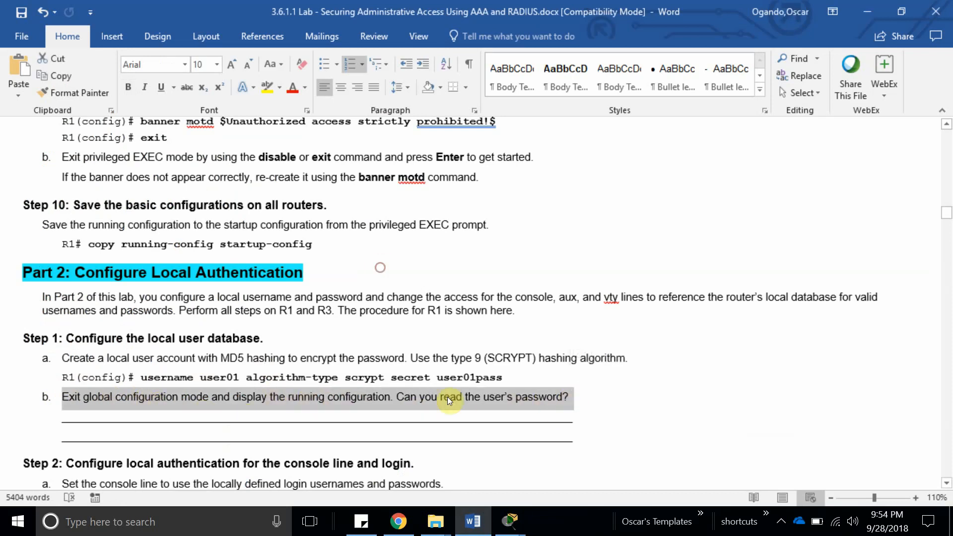
pyautogui.click(516, 518)
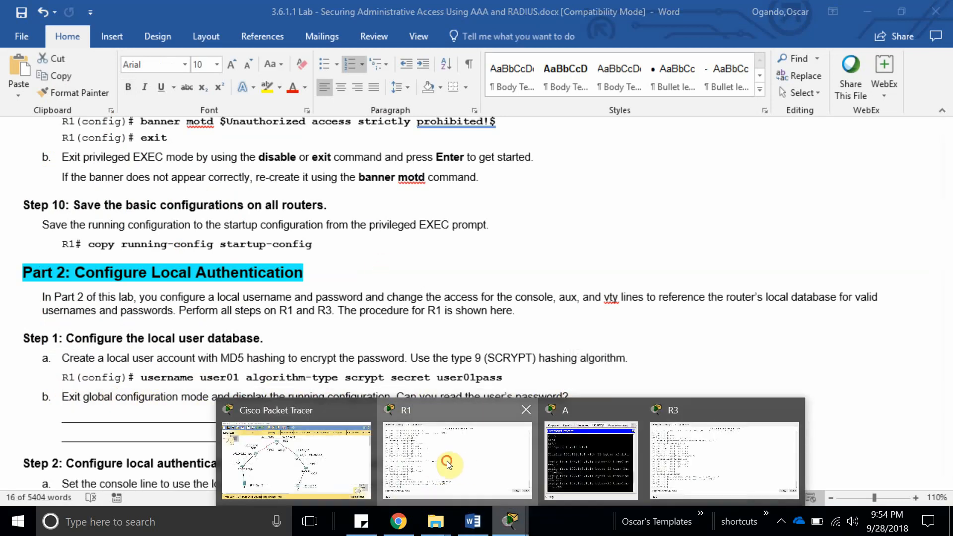
pyautogui.click(449, 465)
# Exit configuration on R1, run show run, and mark the user's type 5 hashed secret.
pyautogui.write('exit')
pyautogui.press('Return')
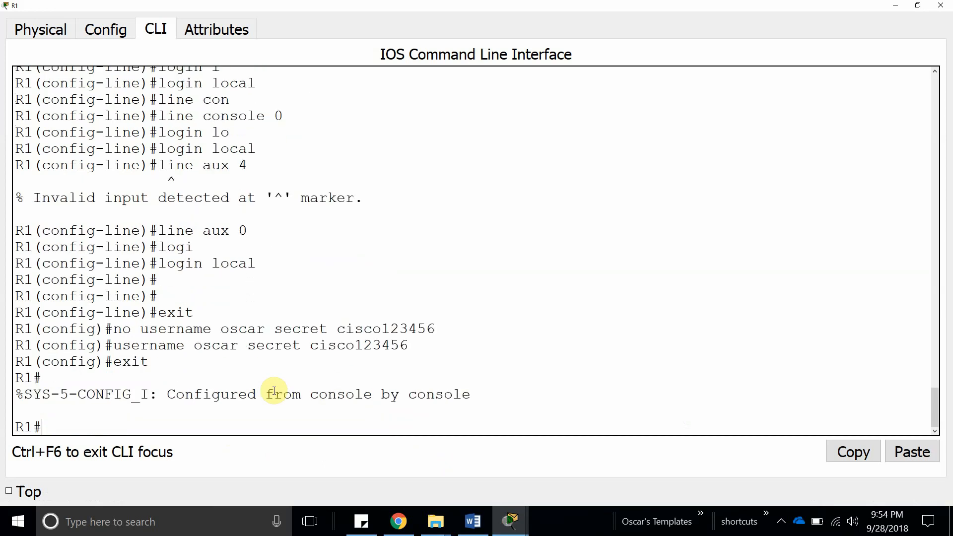
pyautogui.press('Return')
pyautogui.press('Return')
pyautogui.write('show run')
pyautogui.press('Return')
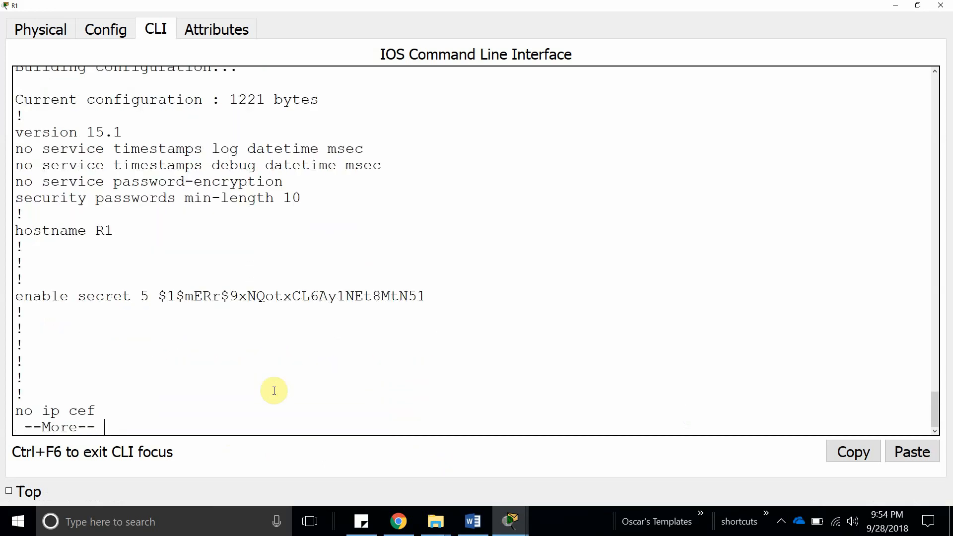
pyautogui.press('space')
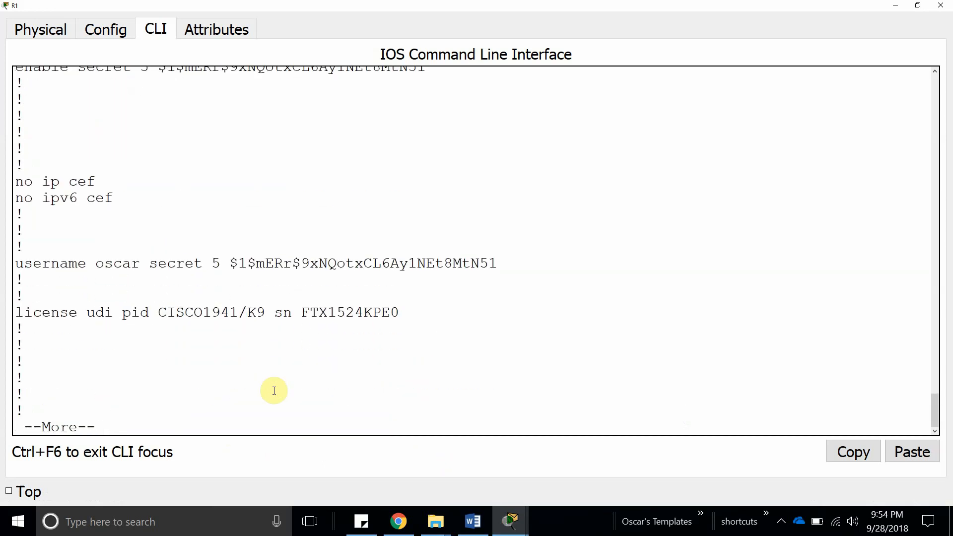
pyautogui.moveTo(230, 261); pyautogui.dragTo(520, 259)
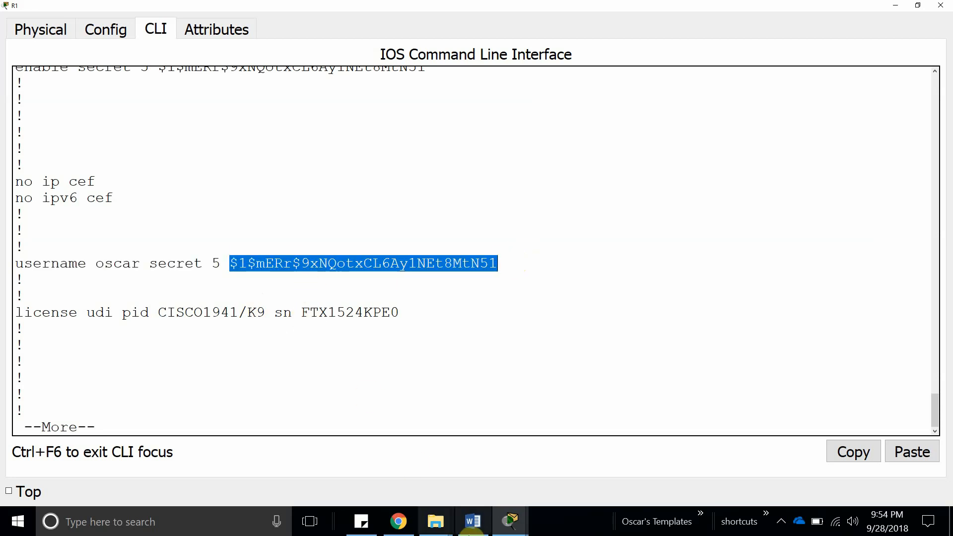
# Exit configuration on R3, run show running-config, and mark its hashed user password.
pyautogui.click(509, 527)
pyautogui.click(749, 438)
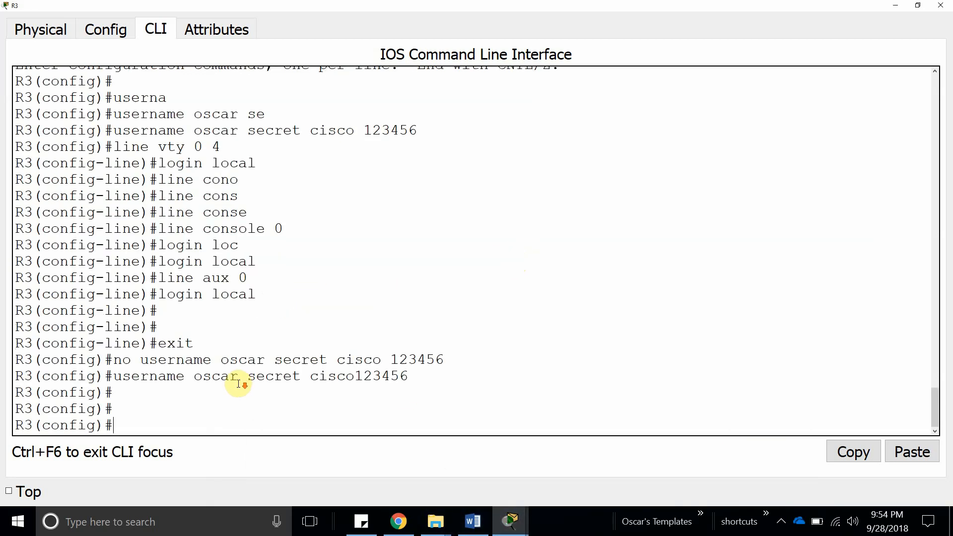
pyautogui.write('exit')
pyautogui.press('Return')
pyautogui.press('Return')
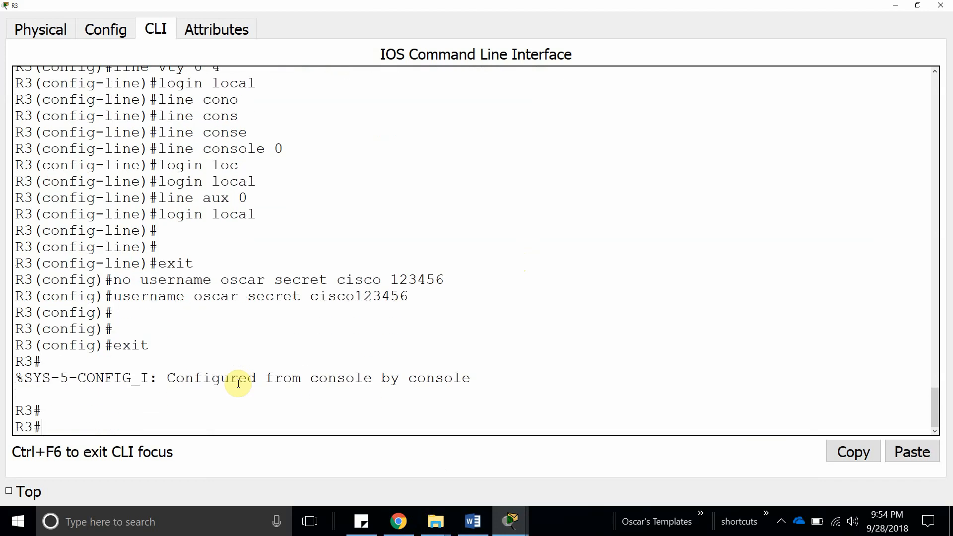
pyautogui.write('show run')
pyautogui.press('Tab')
pyautogui.press('Return')
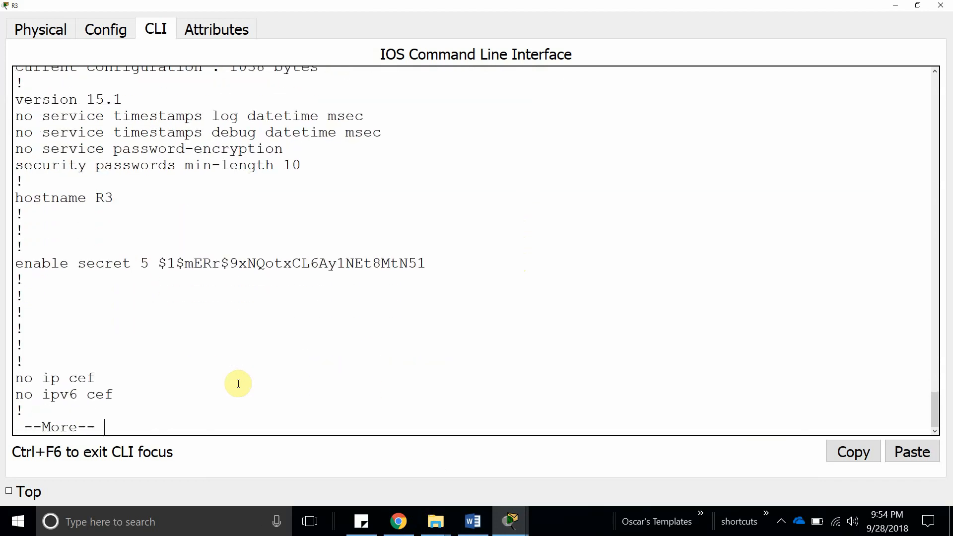
pyautogui.press('Return')
pyautogui.press('Return')
pyautogui.press('Return')
pyautogui.press('Return')
pyautogui.press('Return')
pyautogui.press('Return')
pyautogui.press('Return')
pyautogui.press('Return')
pyautogui.press('Return')
pyautogui.press('Return')
pyautogui.press('Return')
pyautogui.press('Return')
pyautogui.press('Return')
pyautogui.press('Return')
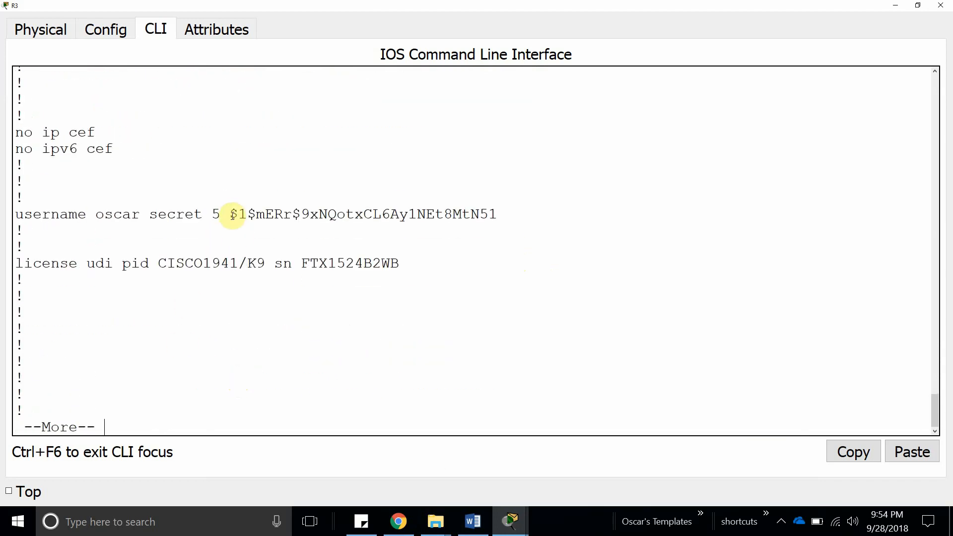
pyautogui.moveTo(230, 215); pyautogui.dragTo(494, 214)
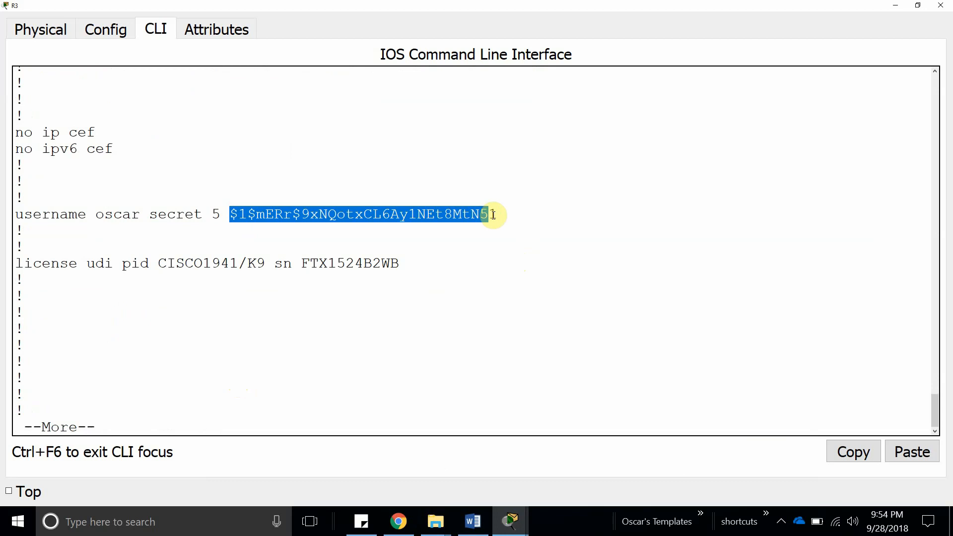
pyautogui.click(213, 213)
# Type 'not' on Step 1b's first answer line in the lab worksheet.
pyautogui.click(471, 519)
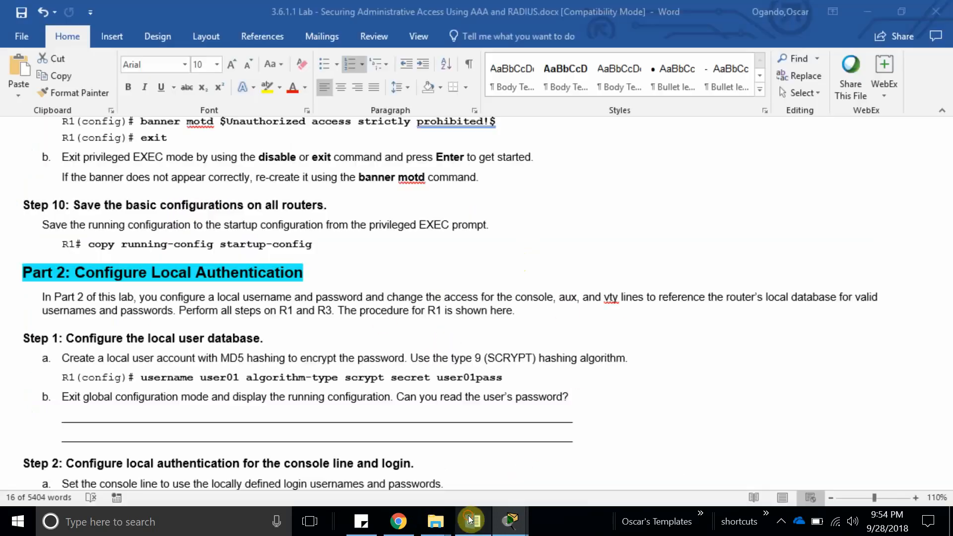
pyautogui.scroll(-6, 395, 262)
pyautogui.scroll(3, 362, 335)
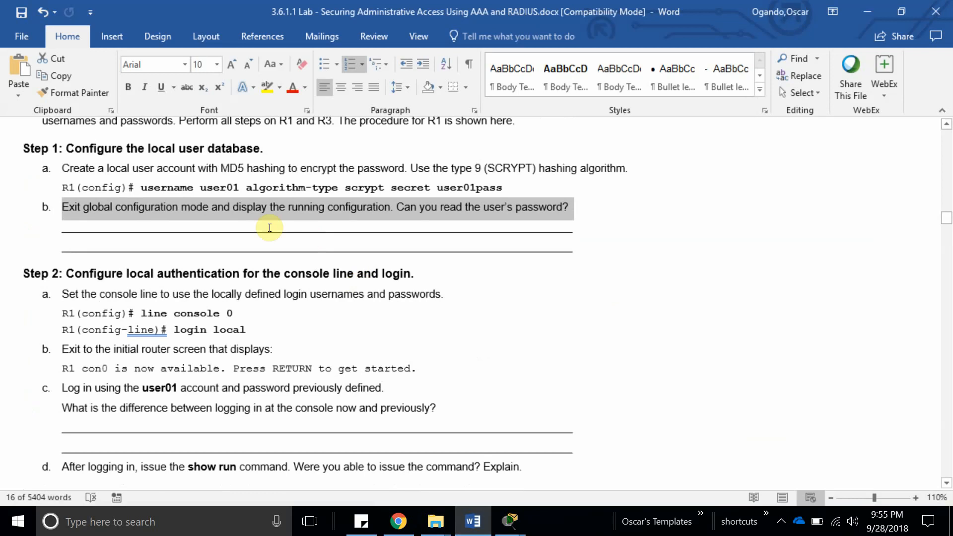
pyautogui.click(264, 227)
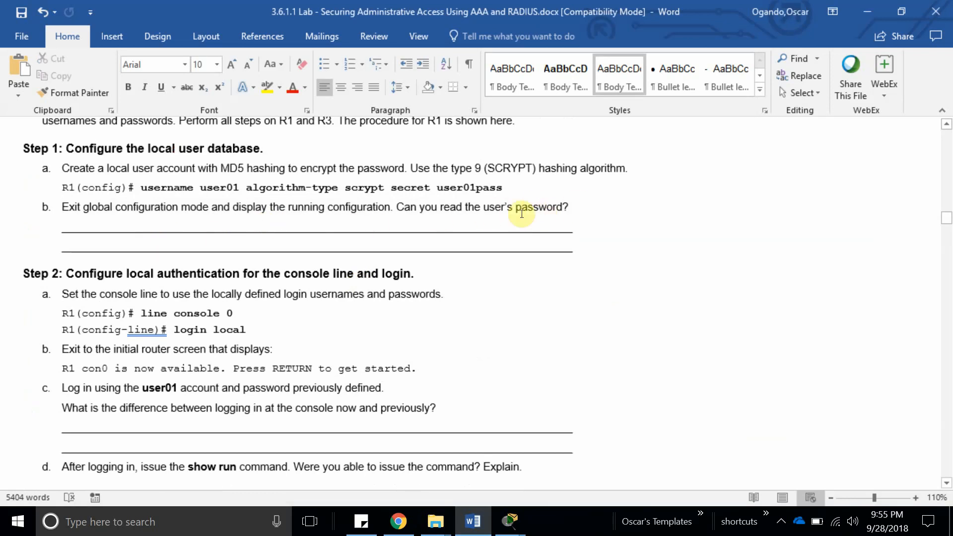
pyautogui.write('not')
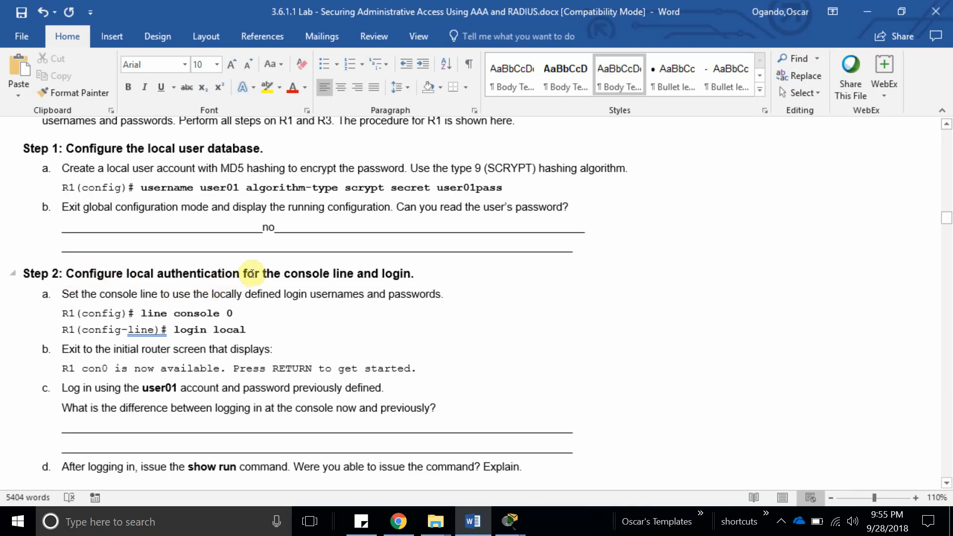
# Highlight the Step 2 'Log in using user01' instruction, then return to R1's command line.
pyautogui.scroll(-3, 399, 286)
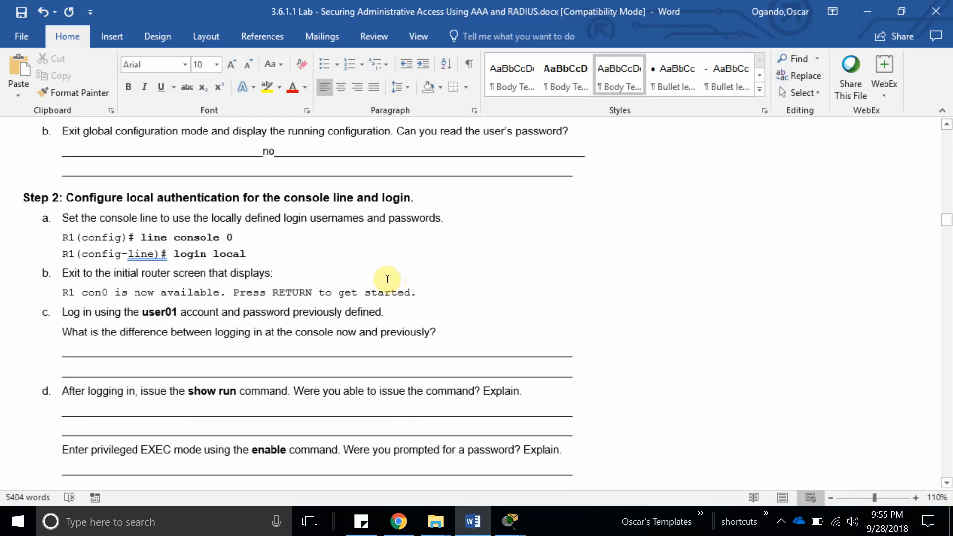
pyautogui.click(241, 241)
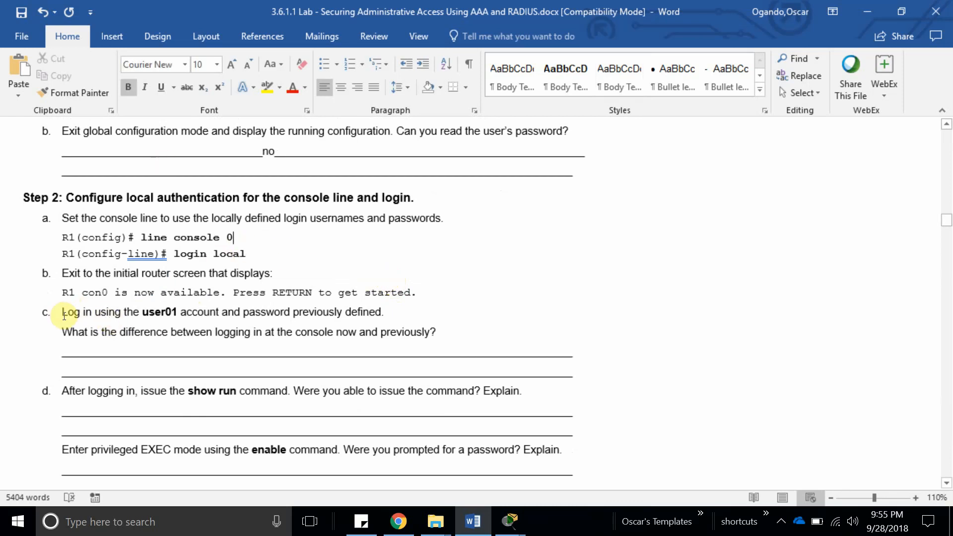
pyautogui.moveTo(64, 312); pyautogui.dragTo(376, 316)
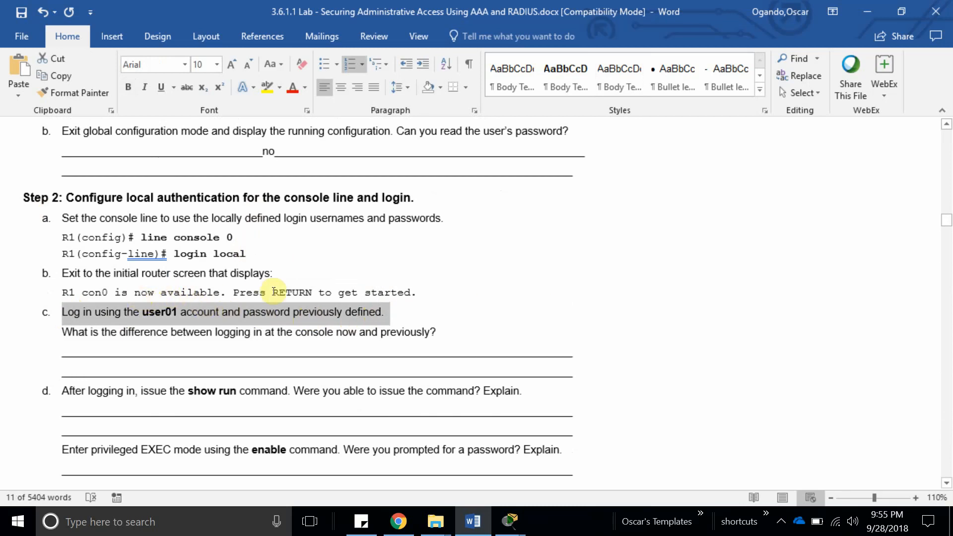
pyautogui.scroll(-1, 248, 291)
pyautogui.scroll(1, 209, 287)
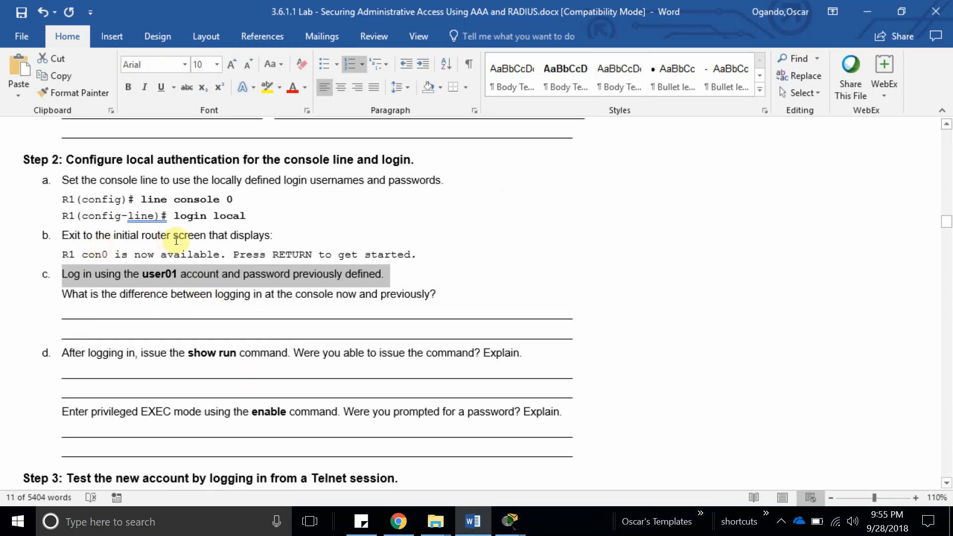
pyautogui.moveTo(510, 521)
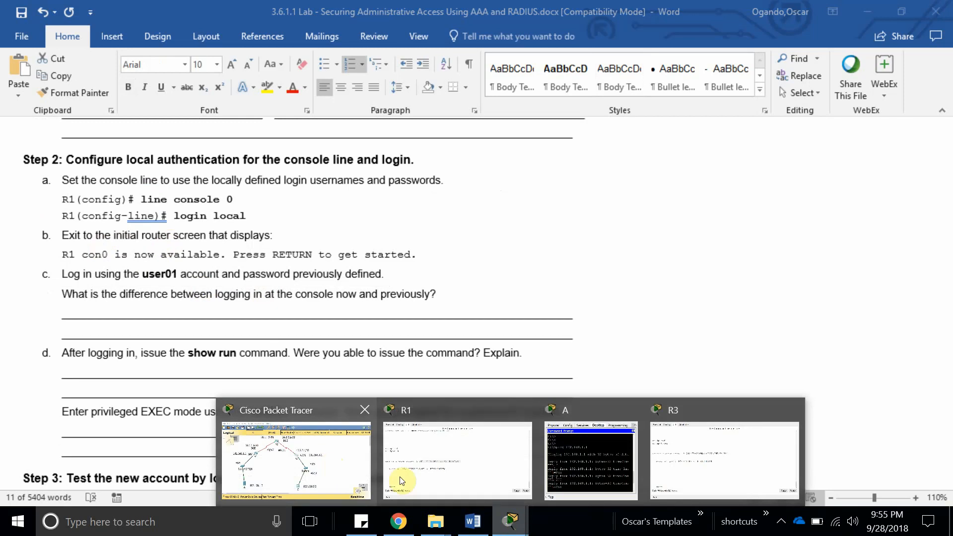
pyautogui.click(417, 480)
# Log out of R1's console, log back in with the local user account, and enable.
pyautogui.press('space')
pyautogui.press('Return')
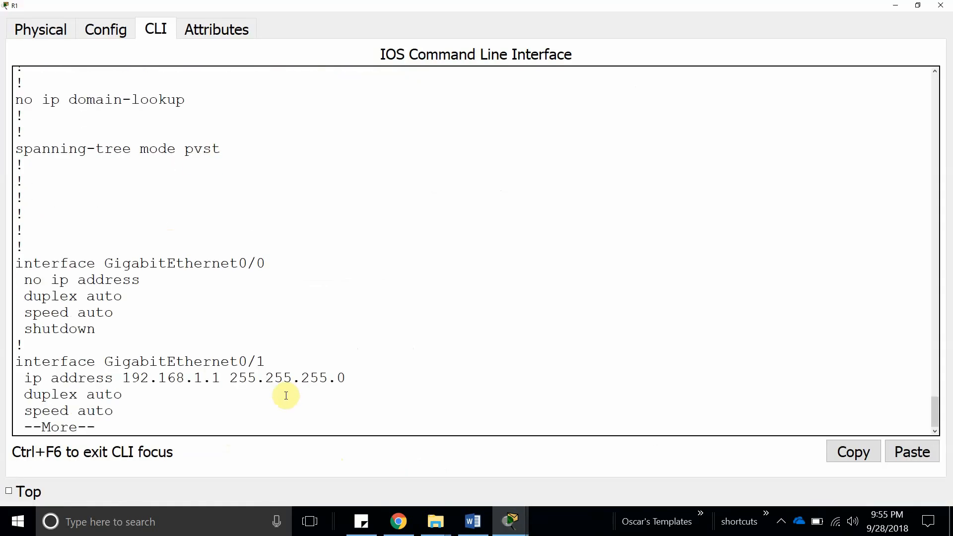
pyautogui.press('space')
pyautogui.press('space')
pyautogui.write('exit')
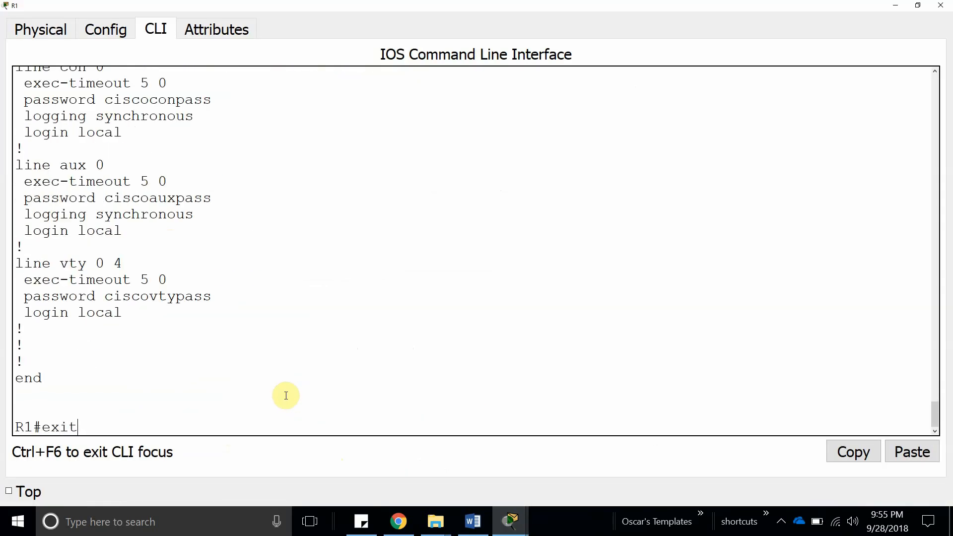
pyautogui.press('Return')
pyautogui.press('Return')
pyautogui.write('os')
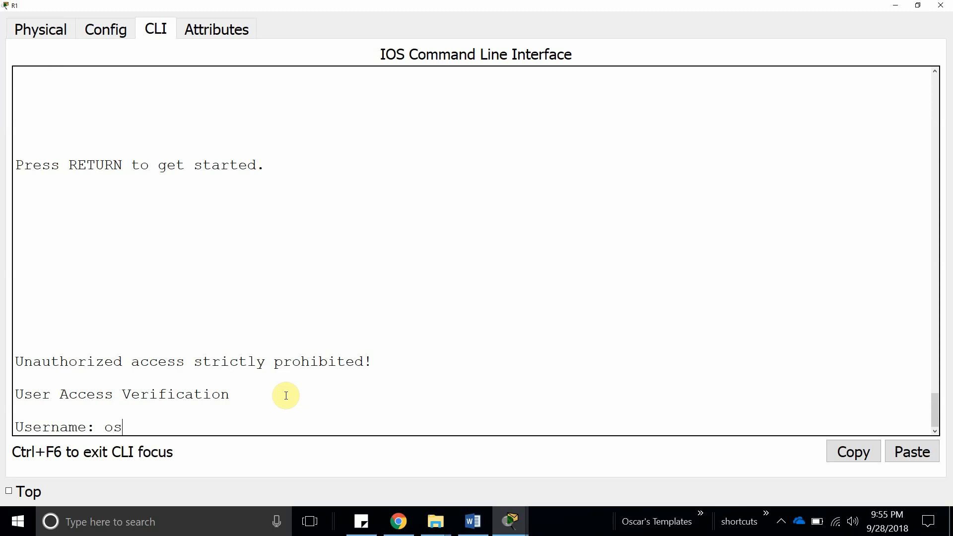
pyautogui.write('car')
pyautogui.press('Return')
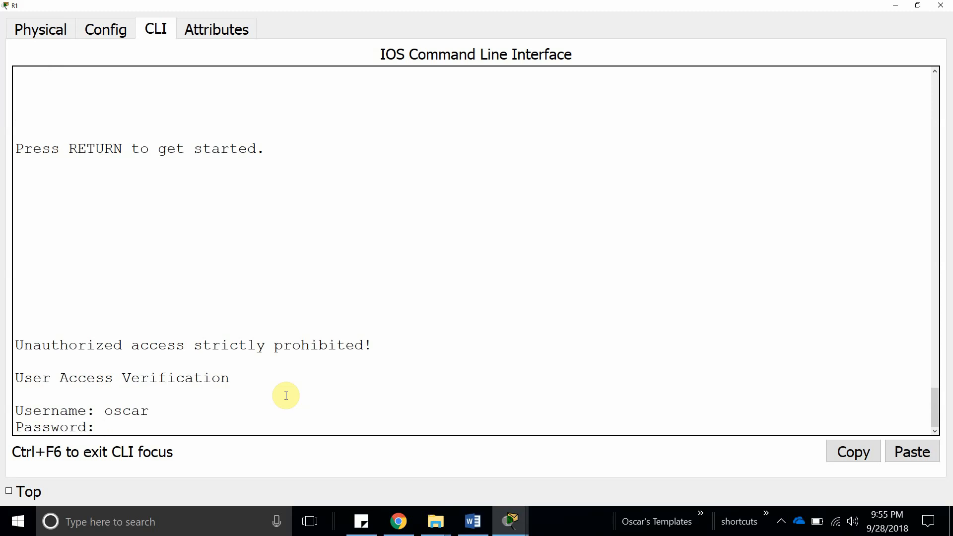
pyautogui.press('Return')
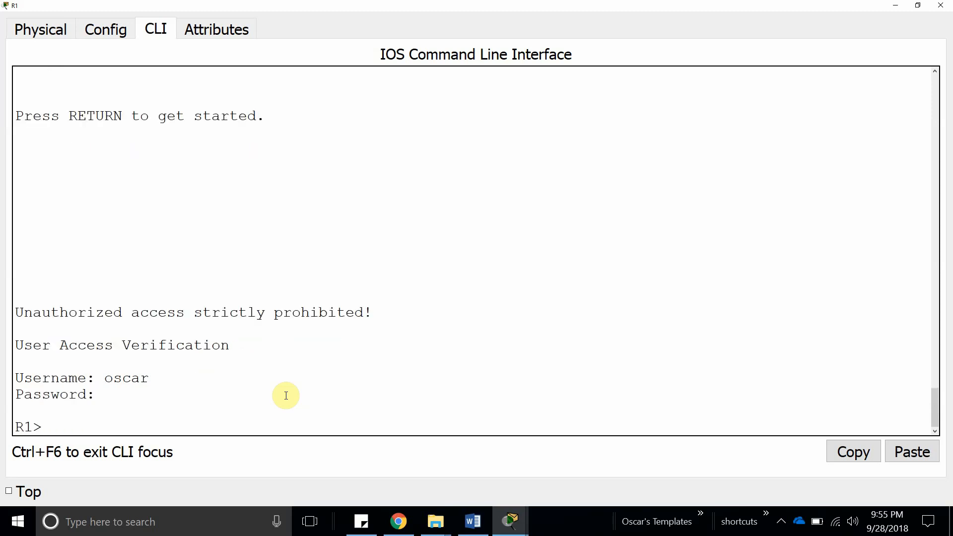
pyautogui.press('Return')
pyautogui.press('Return')
pyautogui.write('enable')
pyautogui.press('Return')
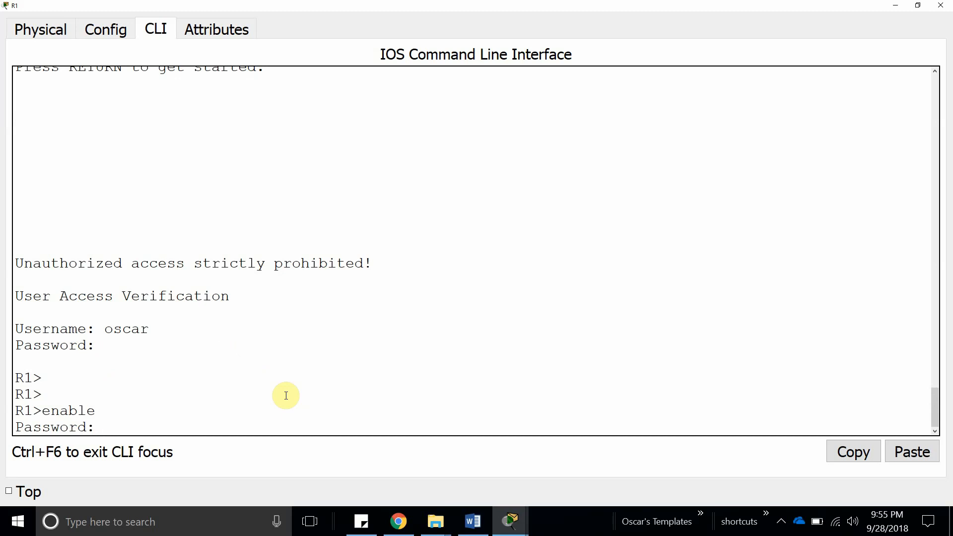
pyautogui.press('Return')
pyautogui.press('Return')
pyautogui.press('Return')
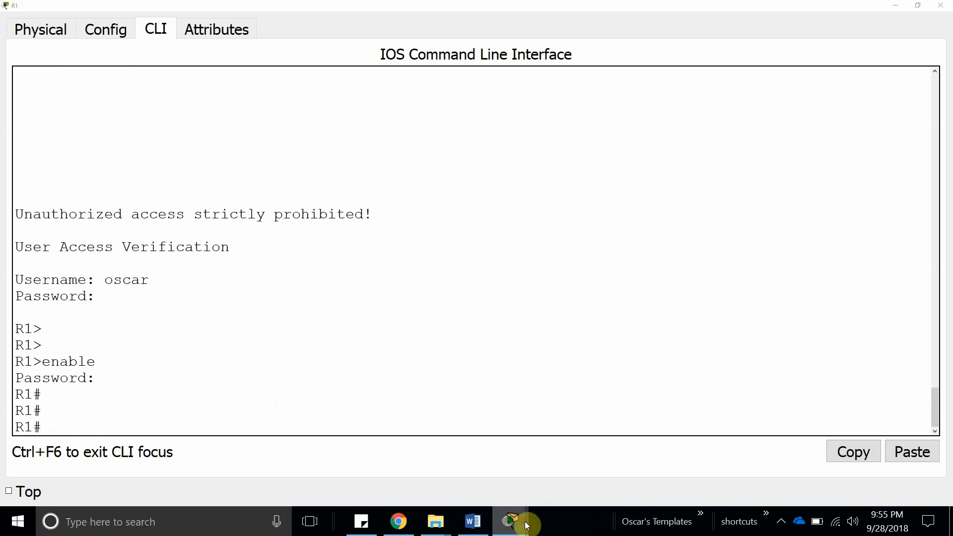
# Log out of R3's console, log back in with the local user, and reach privileged EXEC.
pyautogui.moveTo(526, 521)
pyautogui.click(650, 466)
pyautogui.press('space')
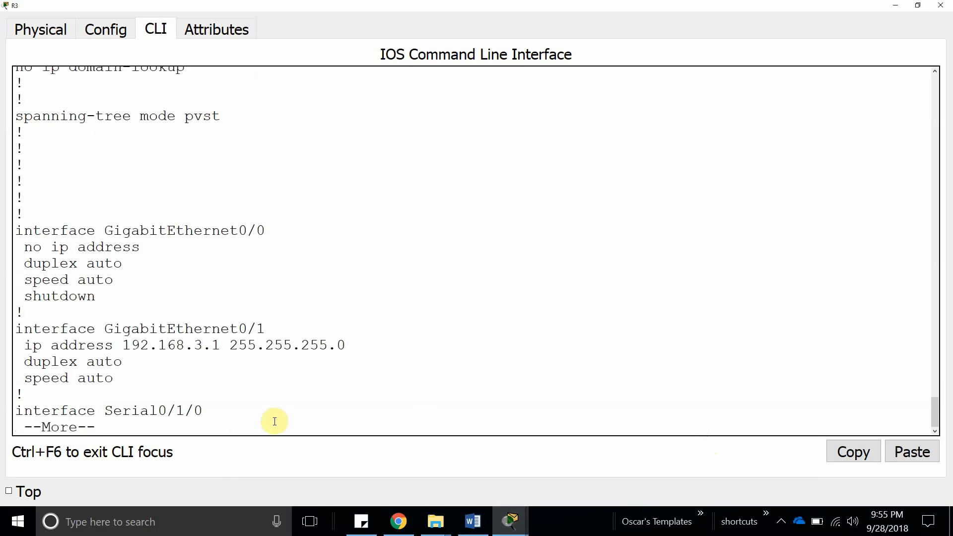
pyautogui.press('space')
pyautogui.press('space')
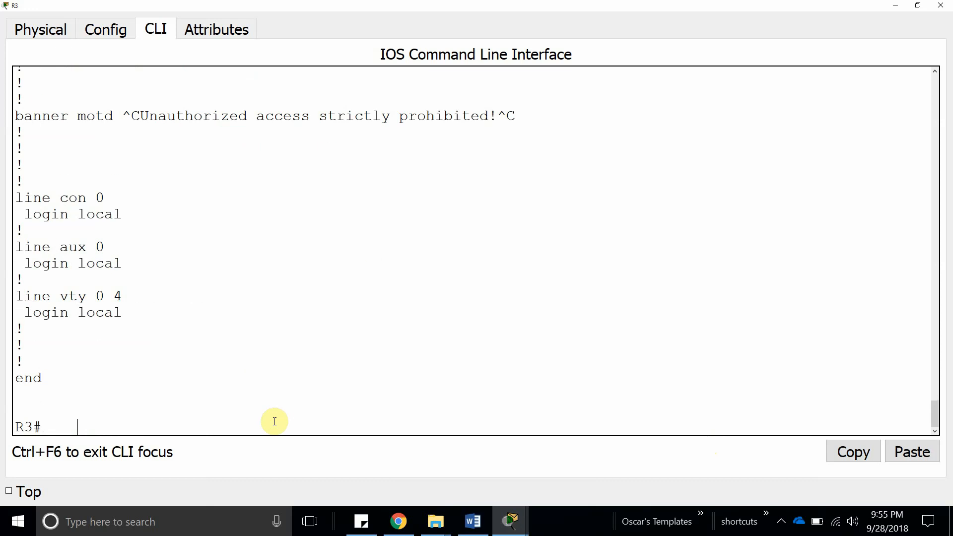
pyautogui.write('exit')
pyautogui.press('Return')
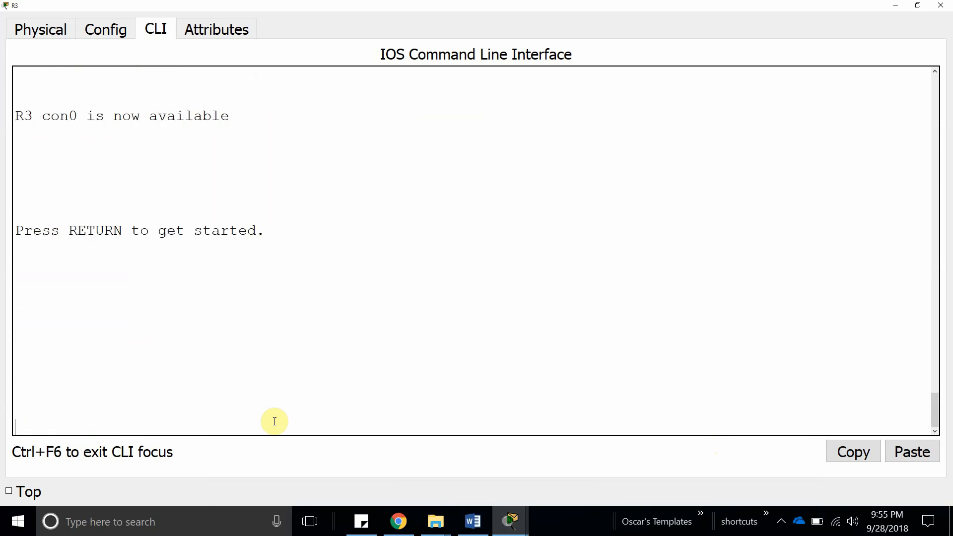
pyautogui.press('Return')
pyautogui.press('Return')
pyautogui.write('oscar')
pyautogui.press('Return')
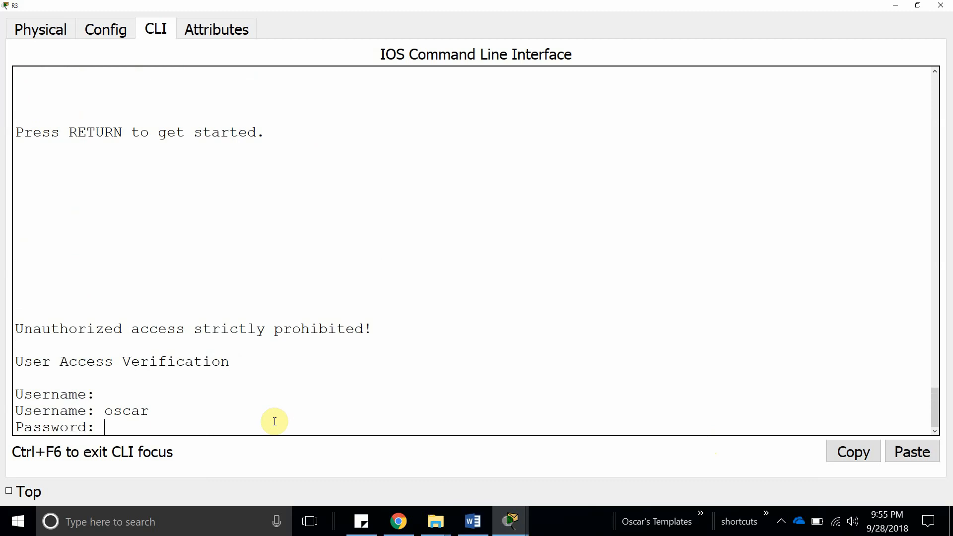
pyautogui.press('Return')
pyautogui.write('enable')
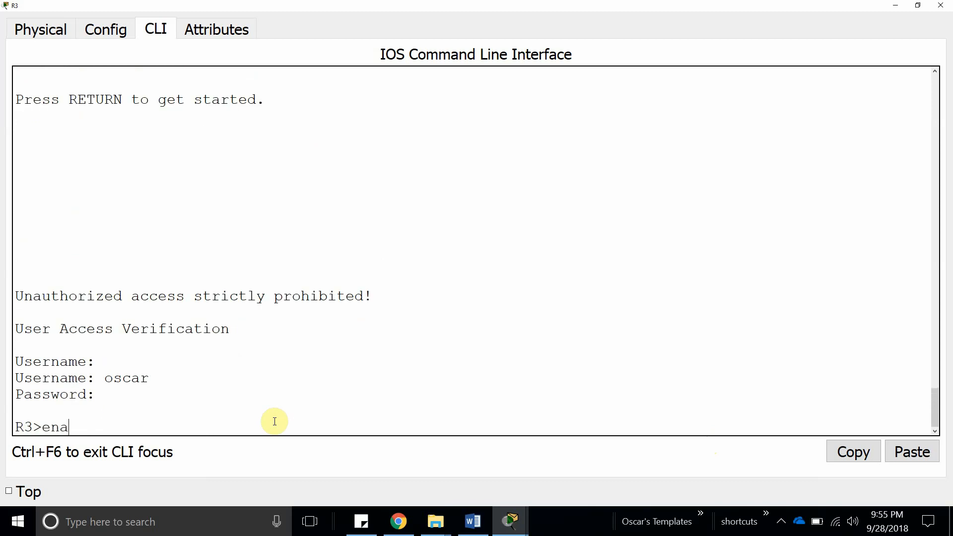
pyautogui.press('Return')
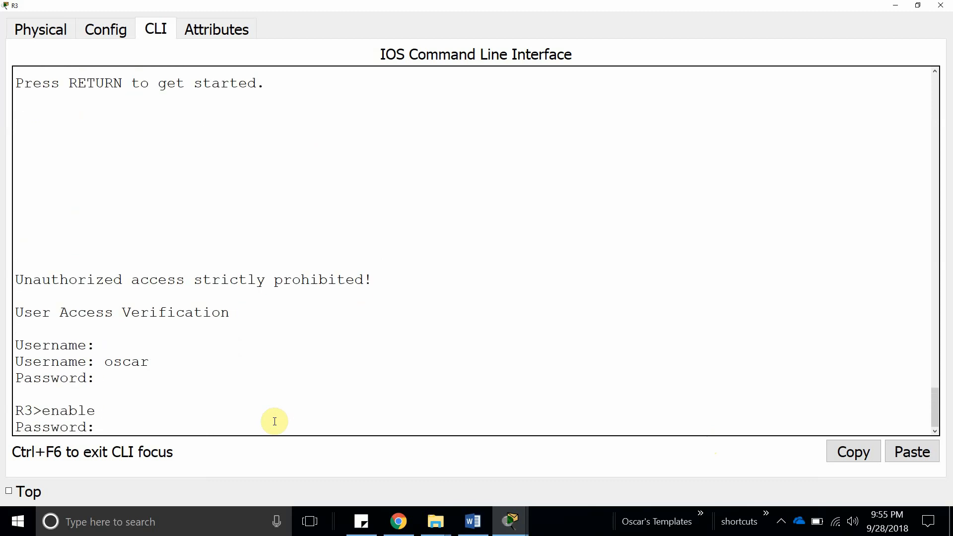
pyautogui.press('Return')
pyautogui.press('Return')
pyautogui.press('Return')
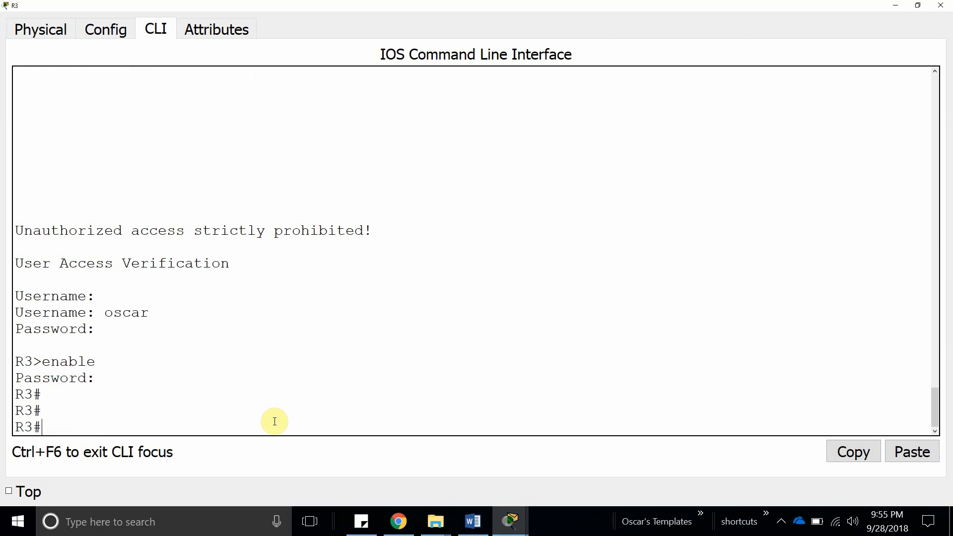
pyautogui.click(892, 7)
pyautogui.click(462, 530)
# Answer the console-login difference question: 'we are now using the local database which has a username'.
pyautogui.click(347, 312)
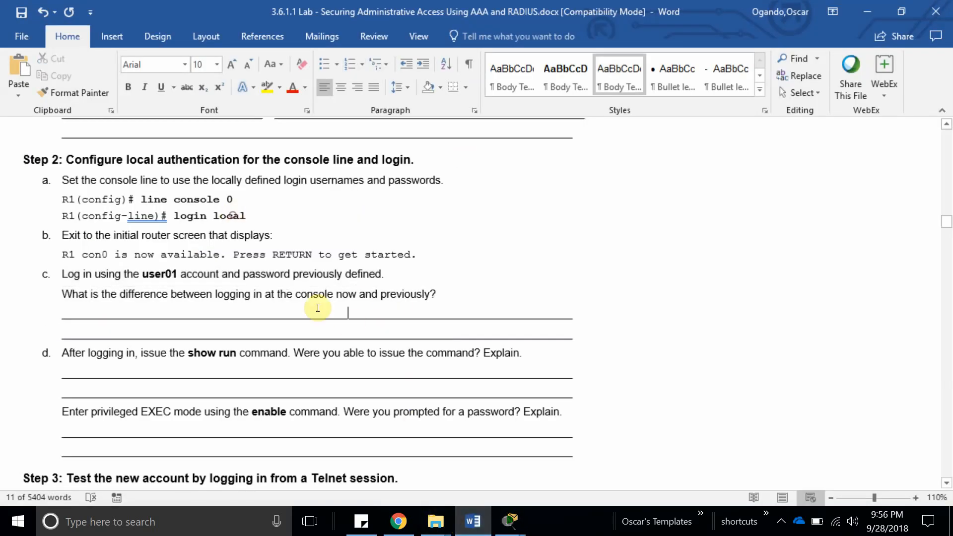
pyautogui.moveTo(66, 294); pyautogui.dragTo(432, 296)
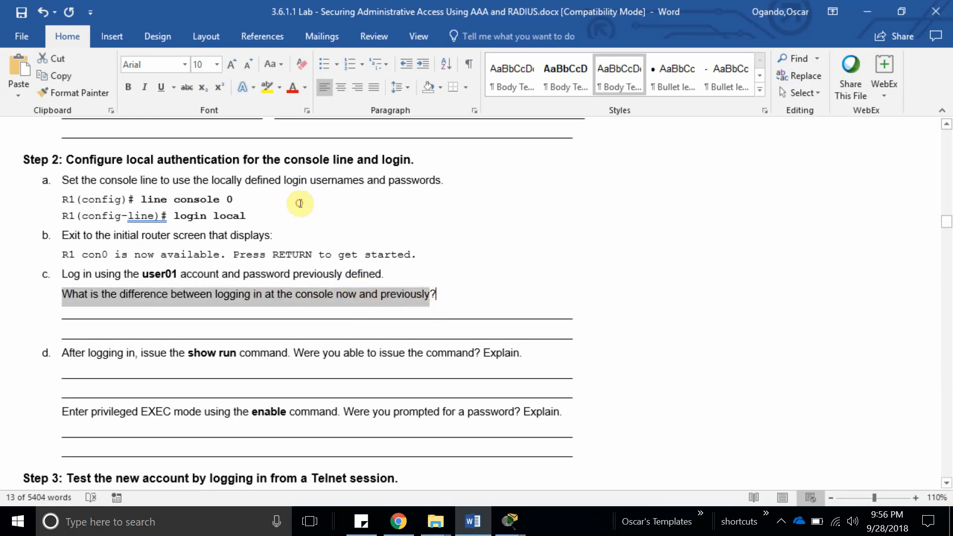
pyautogui.click(444, 308)
pyautogui.press('Return')
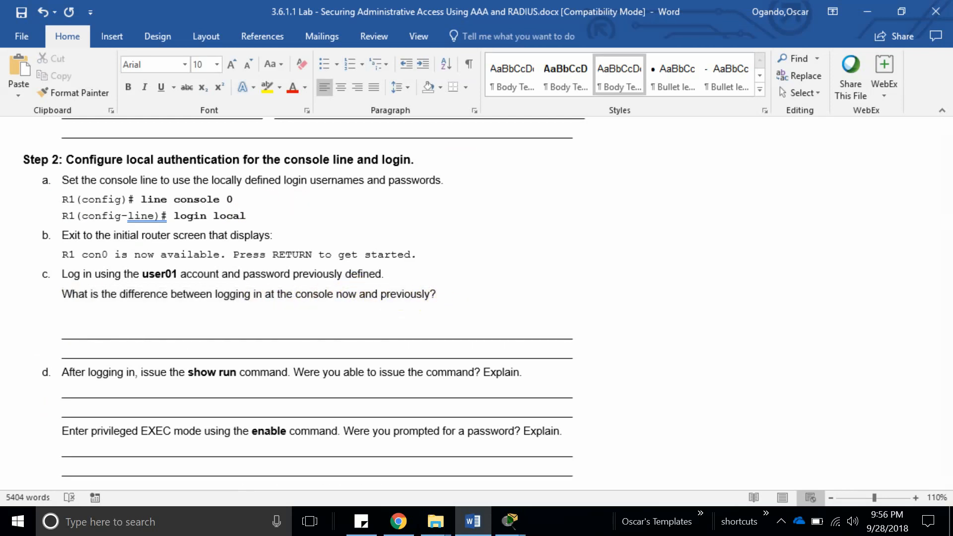
pyautogui.write('we are now using')
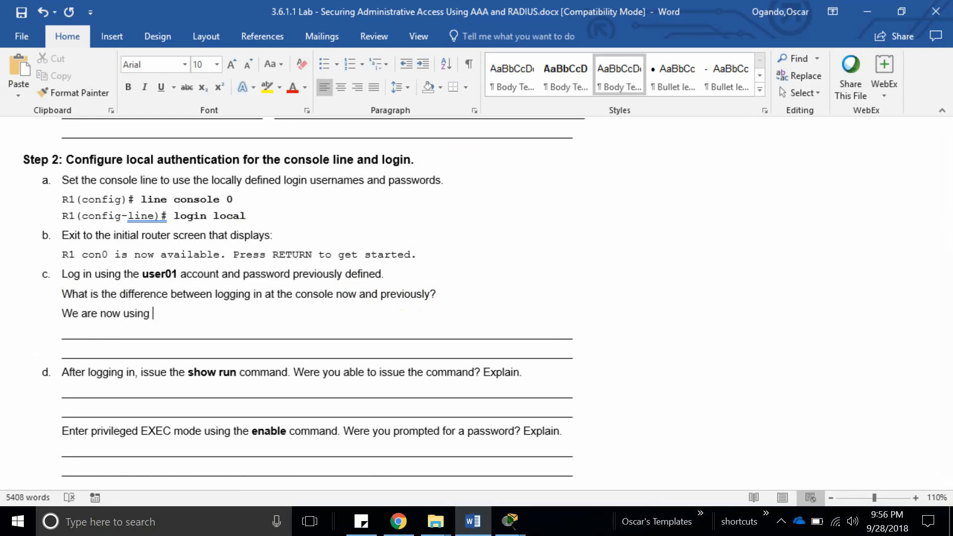
pyautogui.write(' the lcoca')
pyautogui.press('BackSpace')
pyautogui.press('BackSpace')
pyautogui.press('BackSpace')
pyautogui.write('abase')
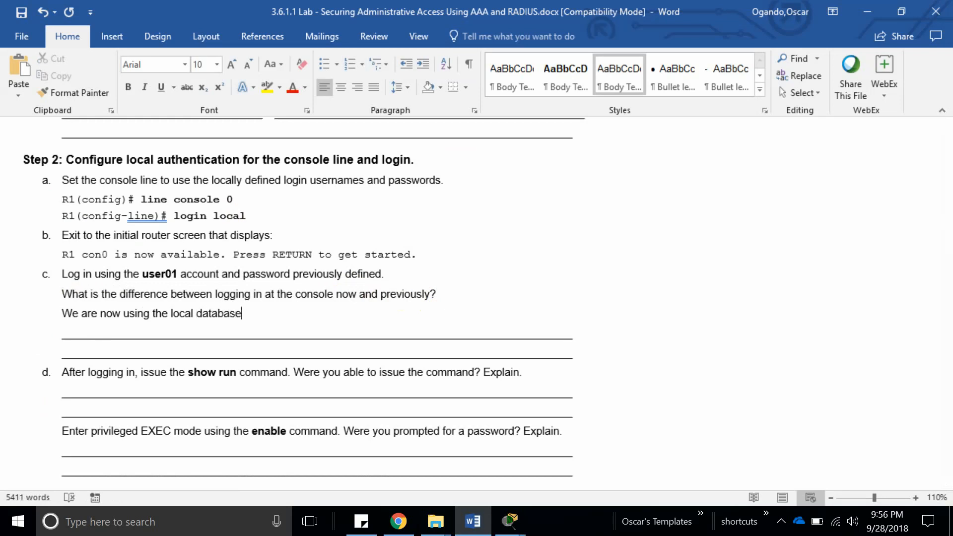
pyautogui.write(' which has a username and password')
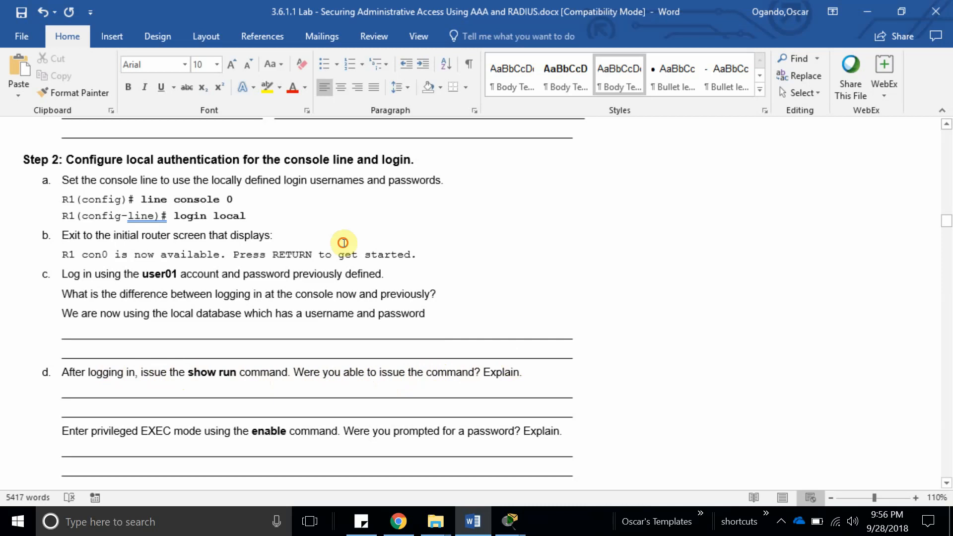
# Add answer 'no because the enable password was there?' under the show run question.
pyautogui.click(534, 377)
pyautogui.press('Return')
pyautogui.write('no')
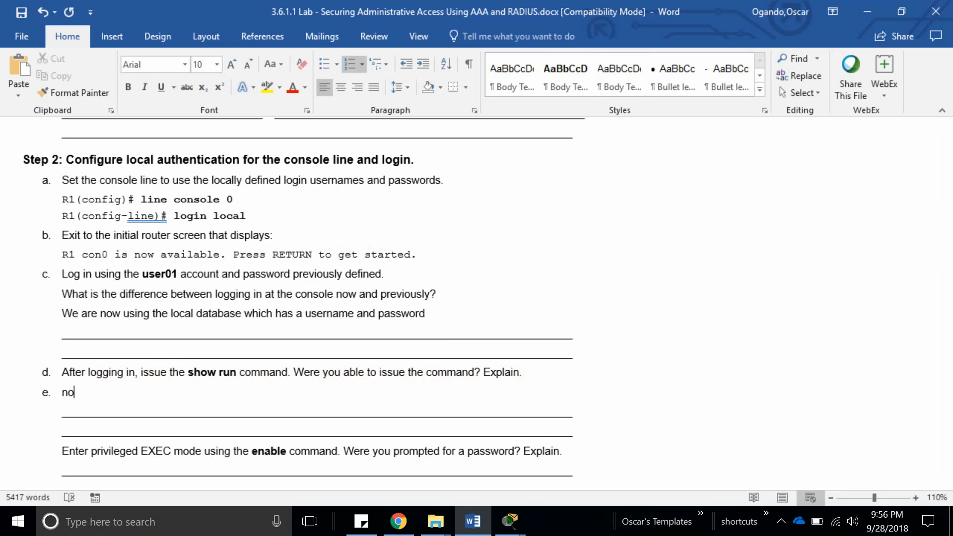
pyautogui.write(' becayse h')
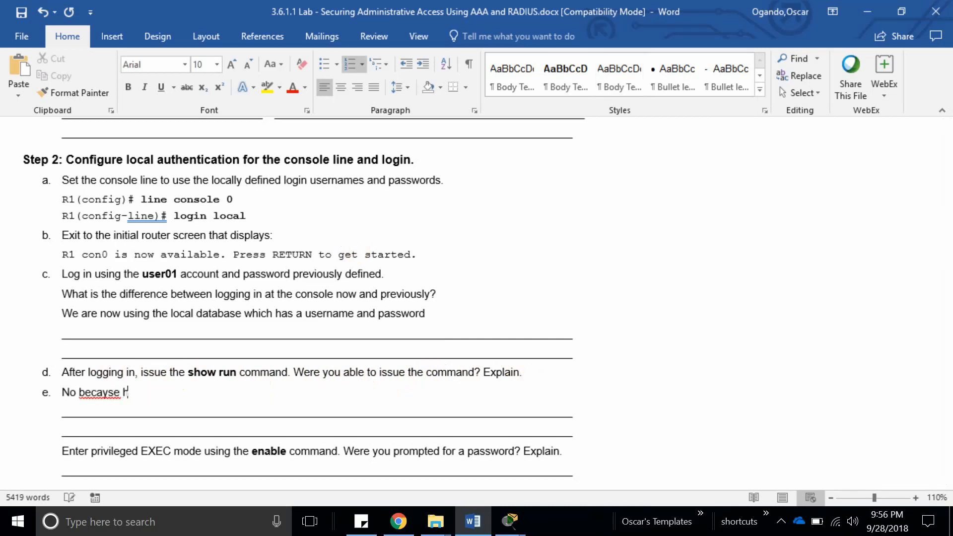
pyautogui.press('BackSpace')
pyautogui.press('BackSpace')
pyautogui.write('use the ena')
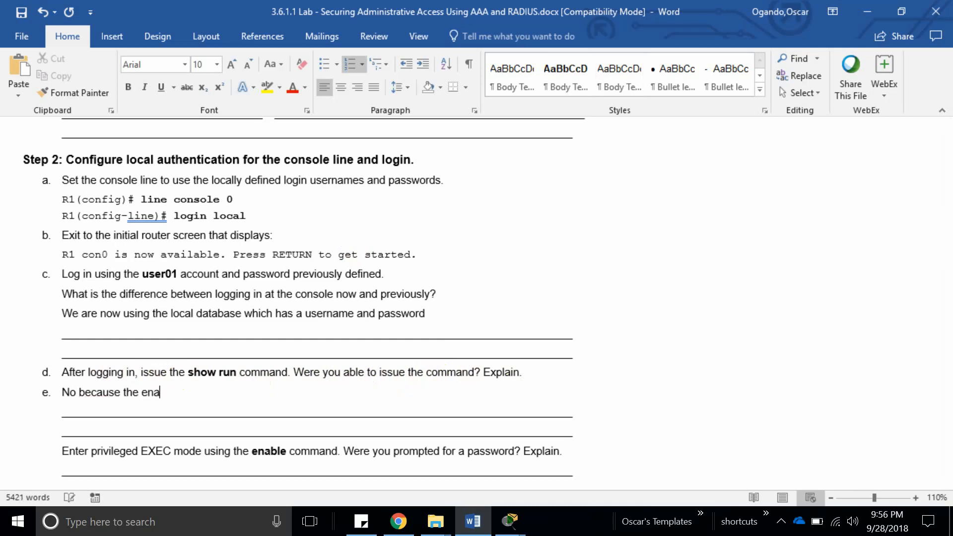
pyautogui.write('ble password was there?')
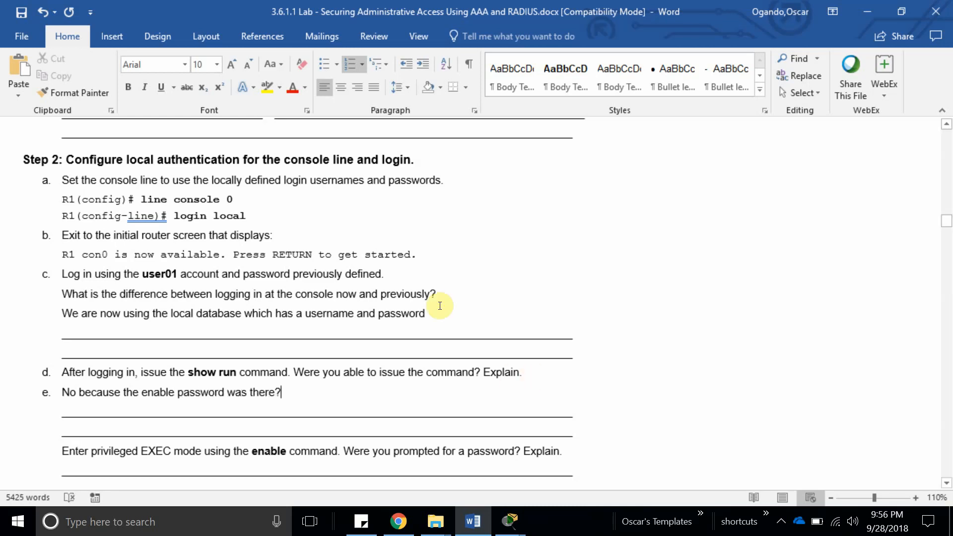
pyautogui.scroll(-3, 436, 304)
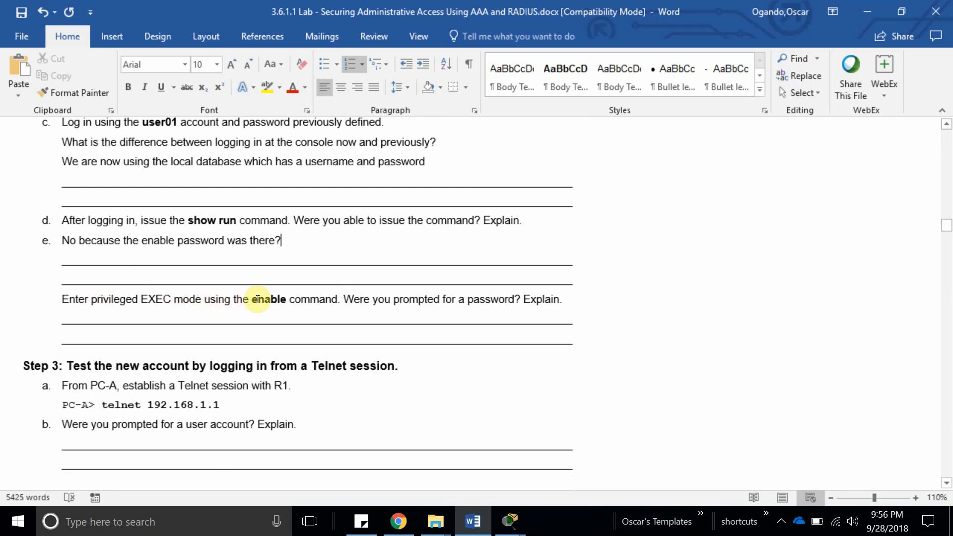
# Answer the enable question with 'yes, because enable secret was configured'.
pyautogui.click(569, 302)
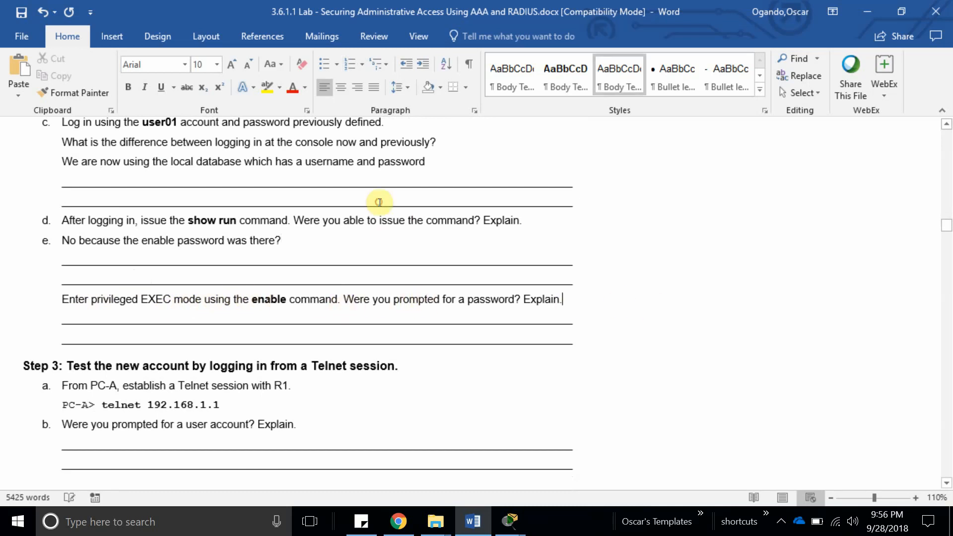
pyautogui.press('Return')
pyautogui.write('yes')
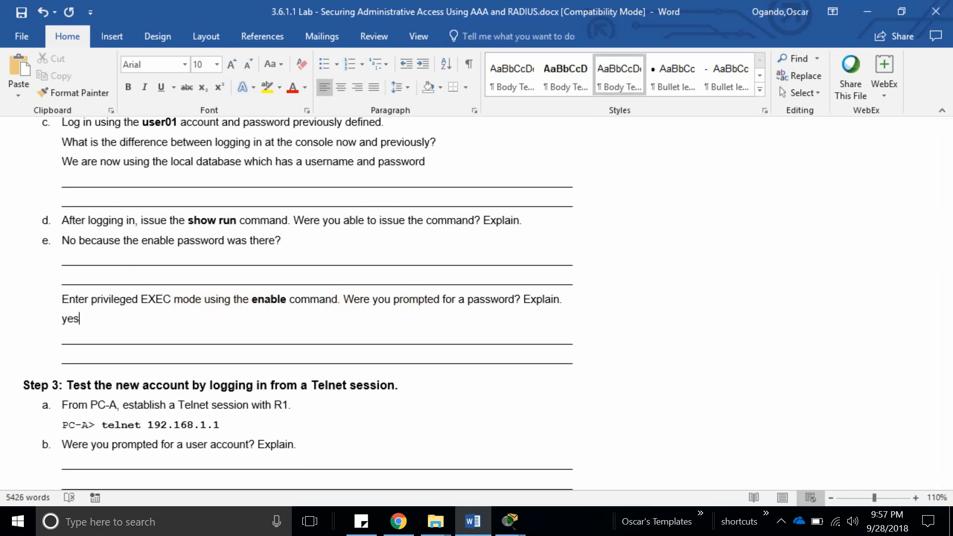
pyautogui.write(', because enab')
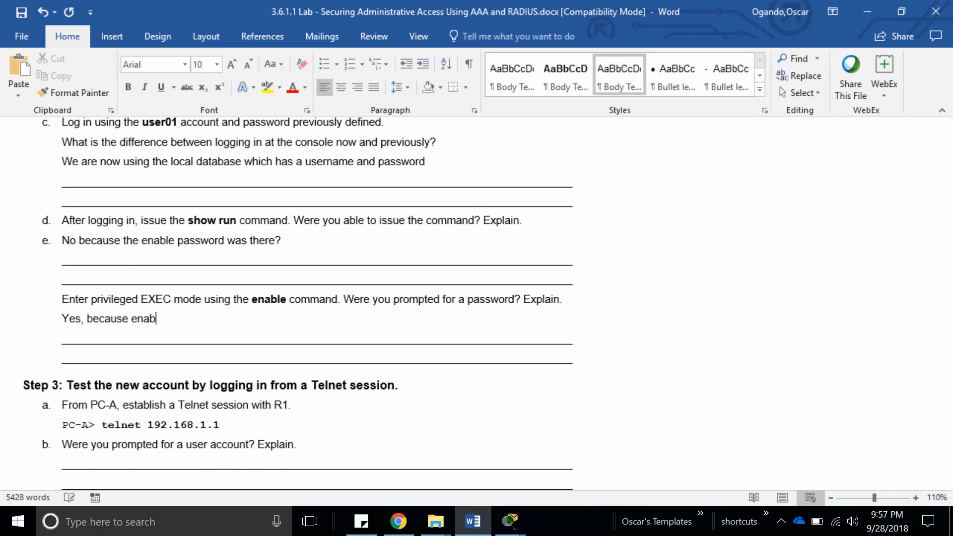
pyautogui.write('le secret was')
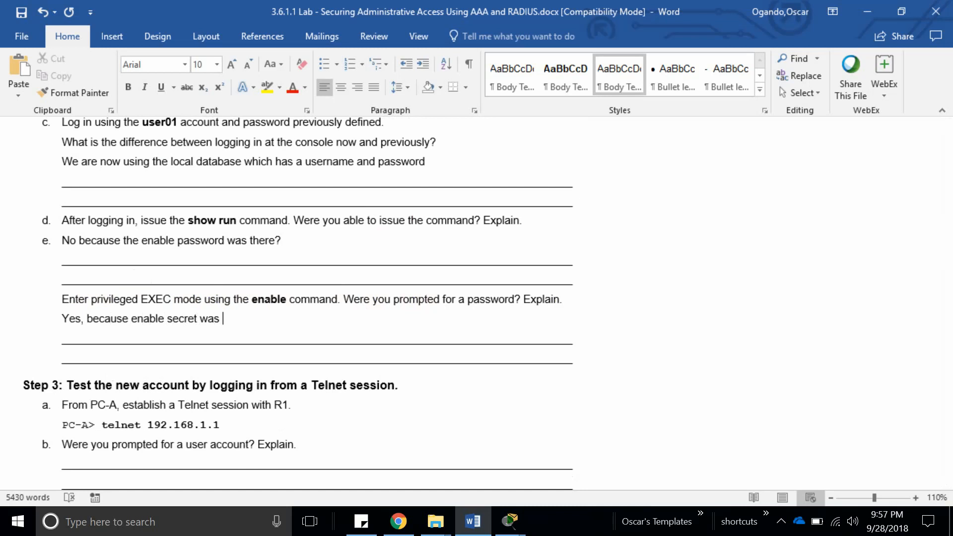
pyautogui.write(' configured')
pyautogui.doubleClick(268, 300)
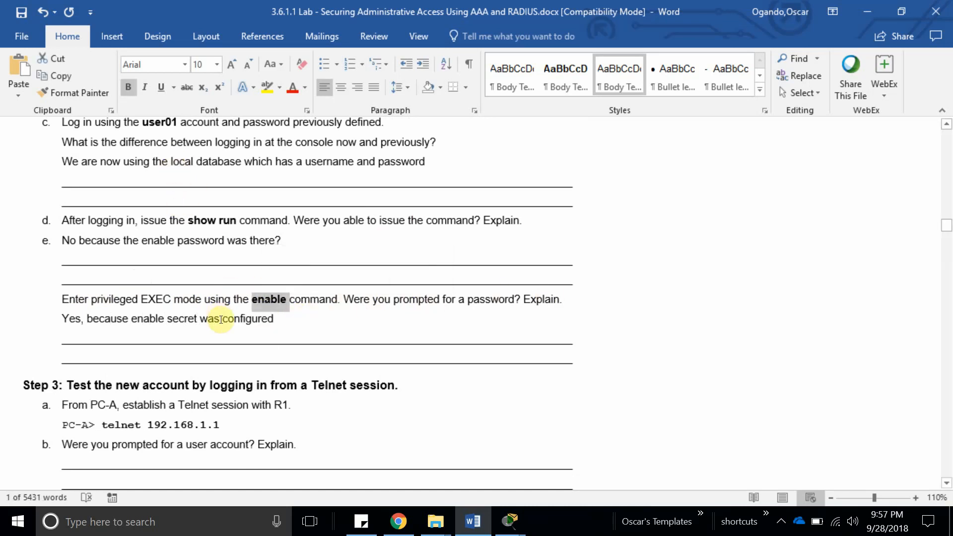
# Copy the 'telnet 192.168.1.1' command from the worksheet and bring up PC A's command prompt.
pyautogui.scroll(-1, 248, 330)
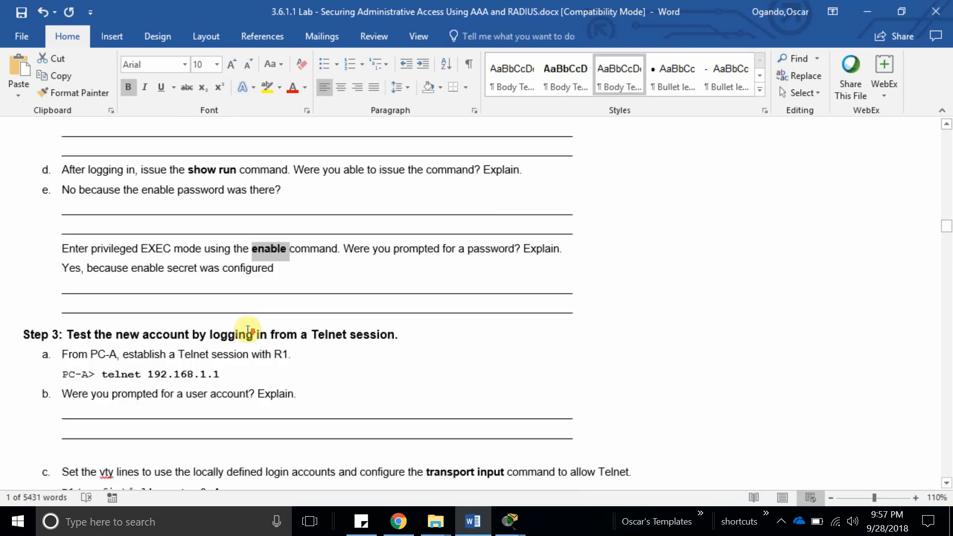
pyautogui.scroll(-3, 249, 331)
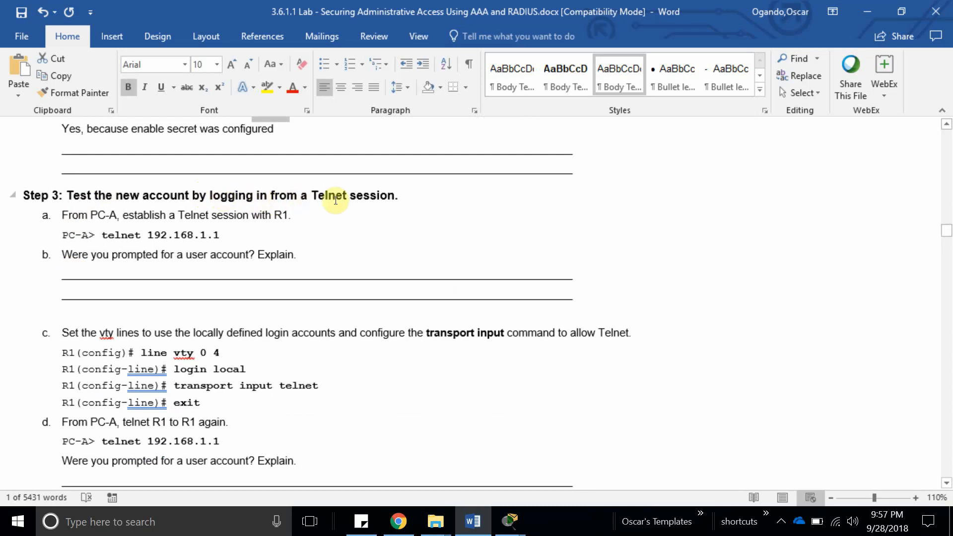
pyautogui.moveTo(240, 235); pyautogui.dragTo(102, 236)
pyautogui.hotkey('ctrl', 'c')
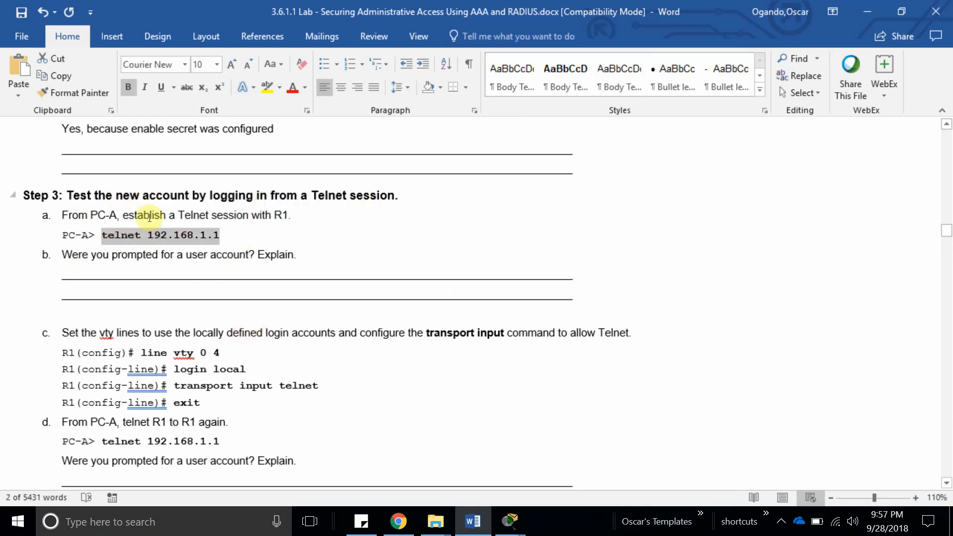
pyautogui.click(510, 520)
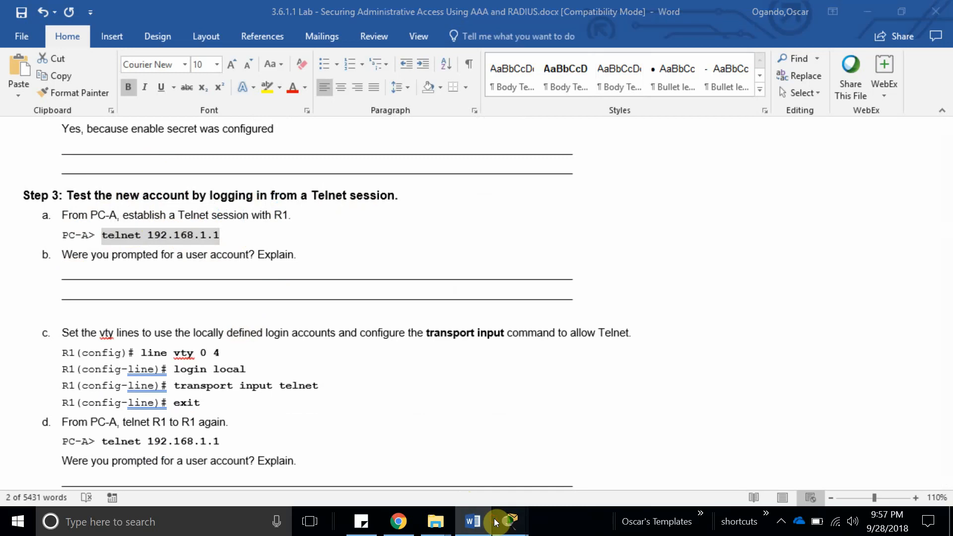
pyautogui.click(610, 447)
# Paste and run 'telnet 192.168.1.1' in PC A's command prompt.
pyautogui.scroll(-3, 379, 397)
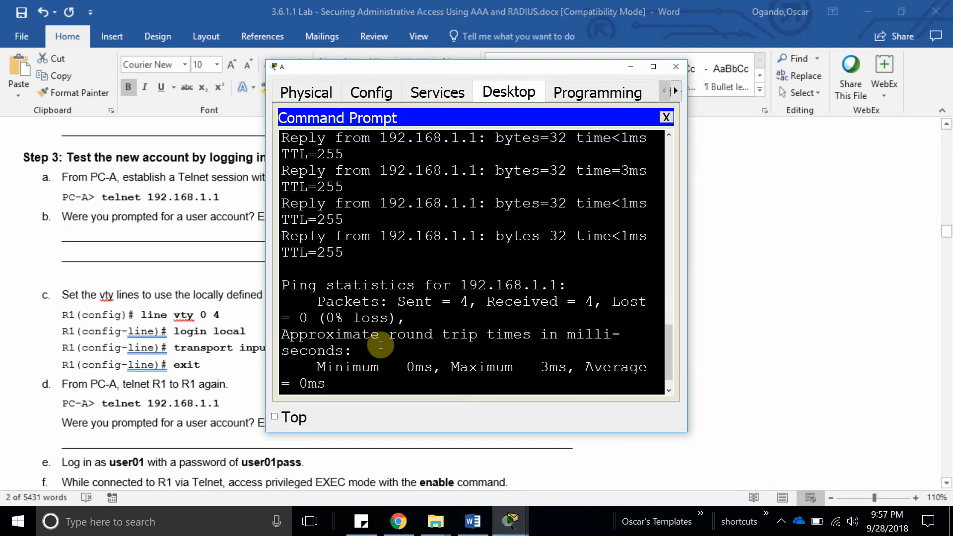
pyautogui.click(868, 12)
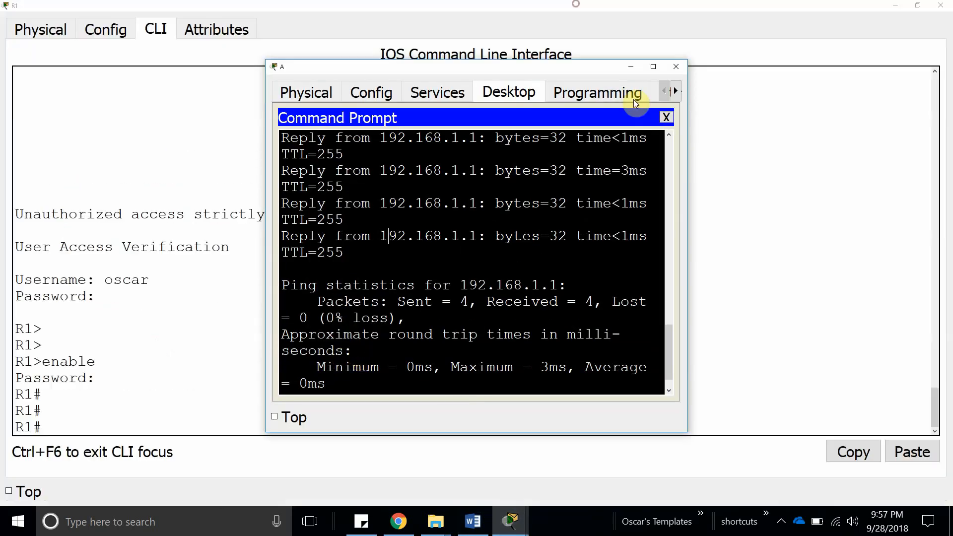
pyautogui.click(896, 5)
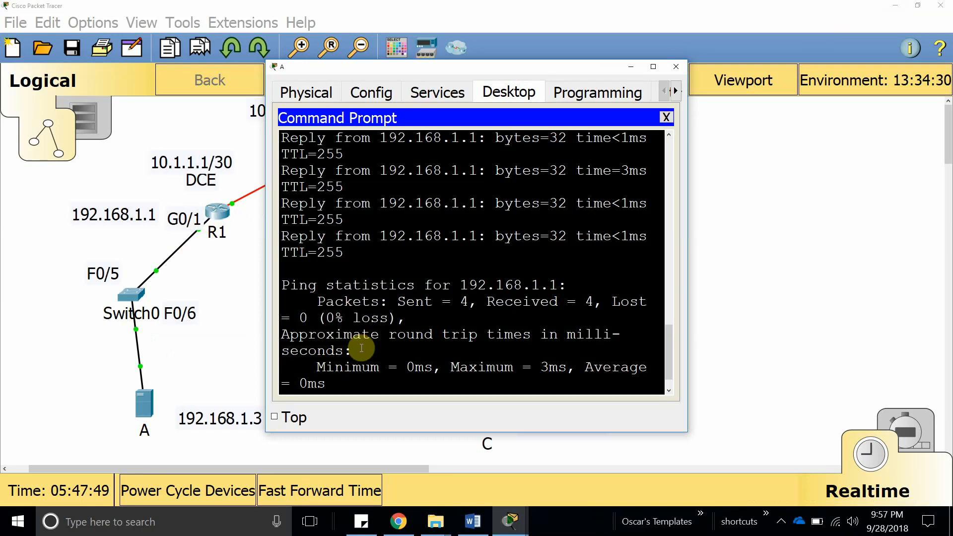
pyautogui.scroll(-1, 350, 351)
pyautogui.rightClick(348, 382)
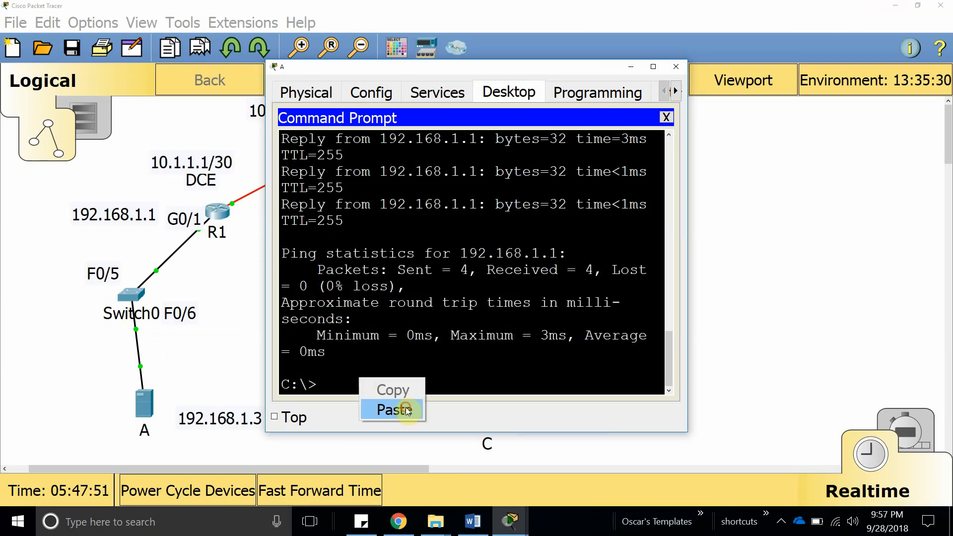
pyautogui.click(387, 406)
pyautogui.press('Return')
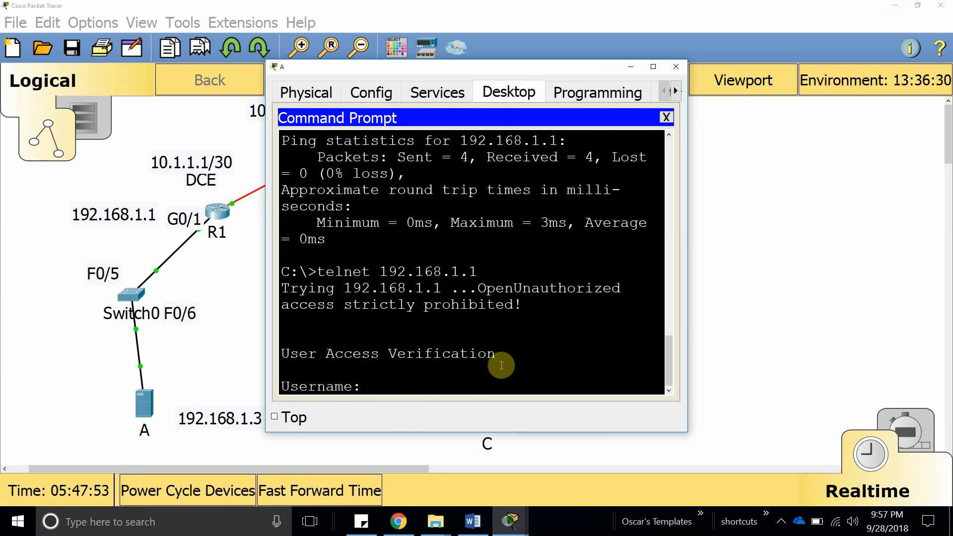
# Log in to R1 over telnet with the local user account and enter the enable password.
pyautogui.write('oscar')
pyautogui.press('Return')
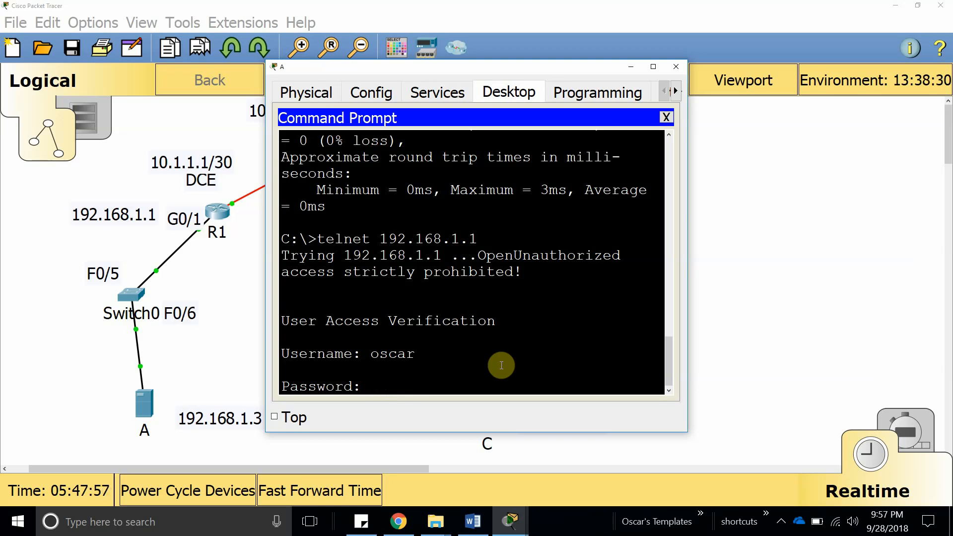
pyautogui.press('Return')
pyautogui.write('en')
pyautogui.press('Tab')
pyautogui.press('Return')
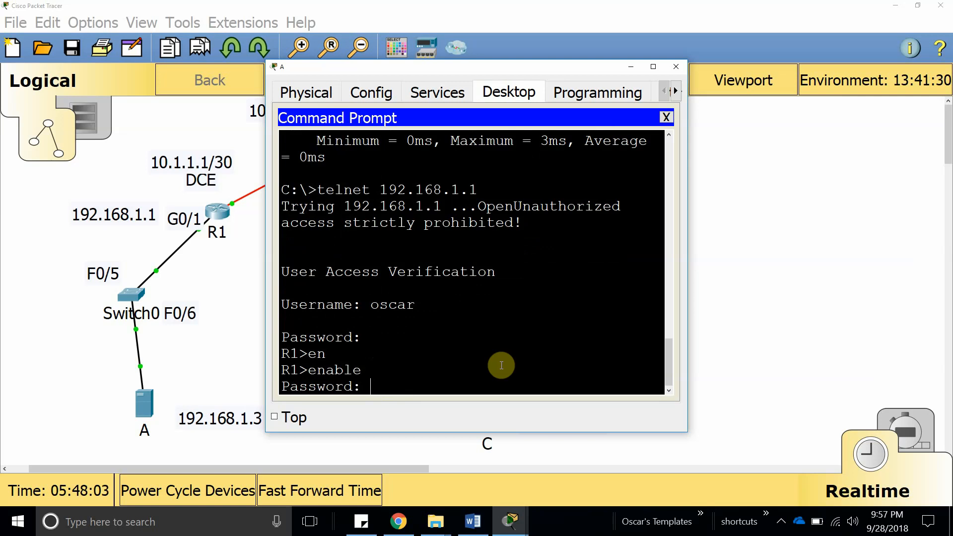
pyautogui.press('Return')
pyautogui.press('Return')
pyautogui.press('Return')
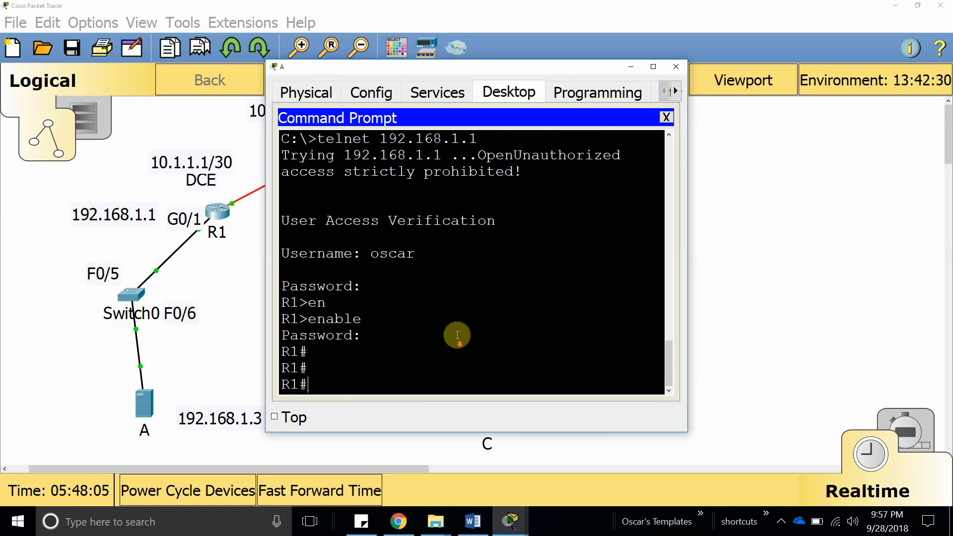
pyautogui.scroll(5, 450, 355)
pyautogui.scroll(-5, 449, 356)
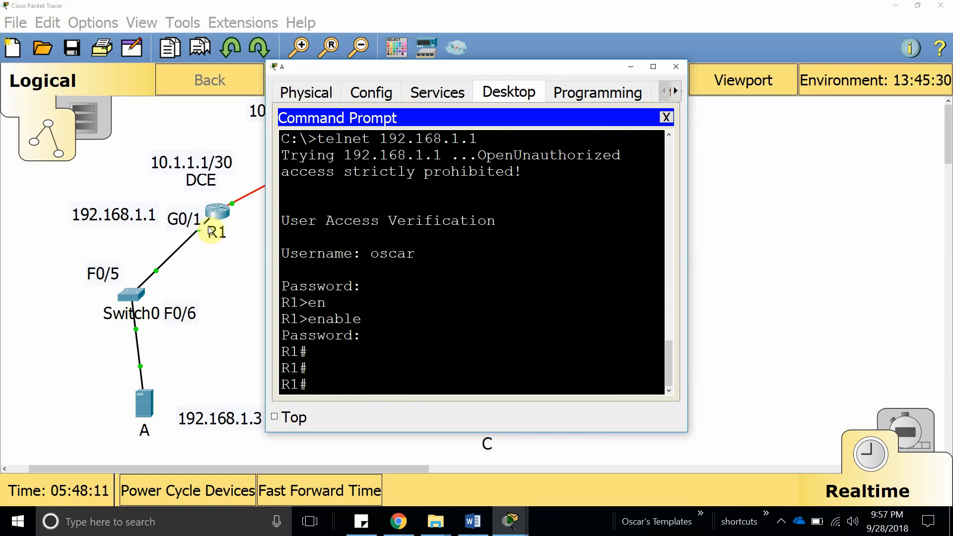
pyautogui.click(511, 521)
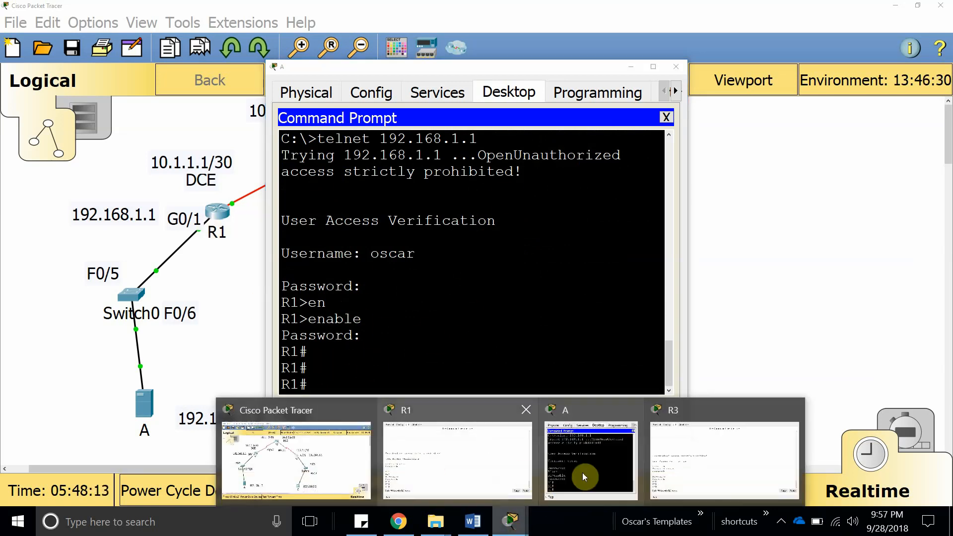
# Under question b, answer 'yes, because we configure line vty 0 4 to use login local'.
pyautogui.click(474, 522)
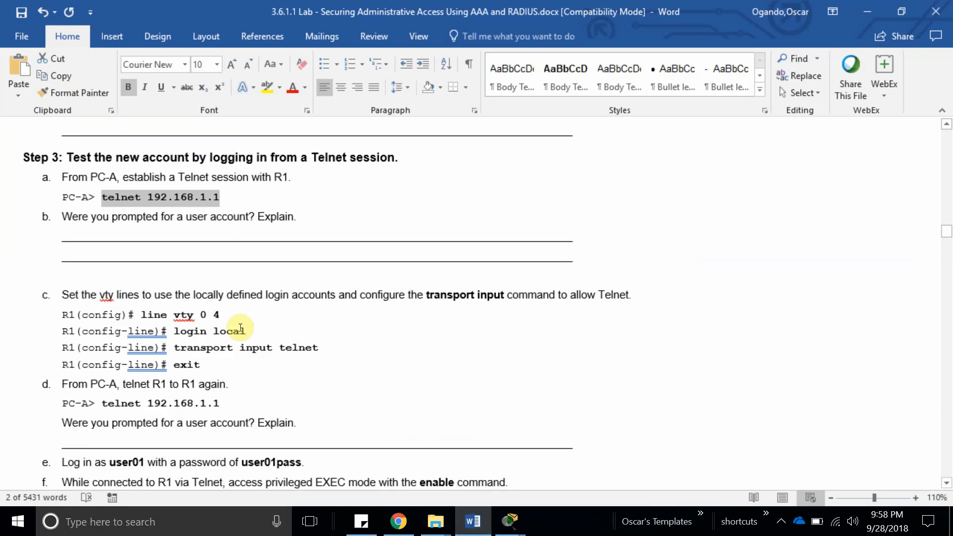
pyautogui.doubleClick(271, 177)
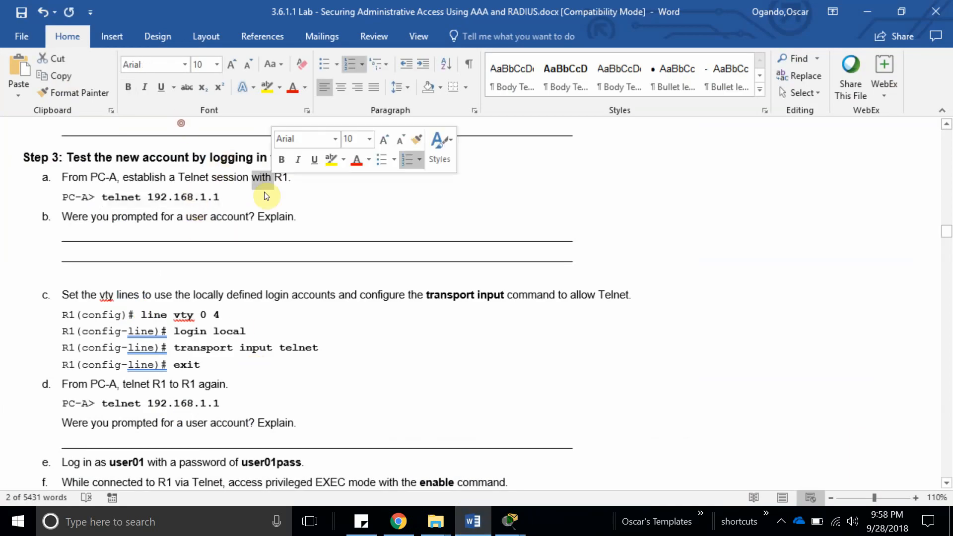
pyautogui.click(107, 219)
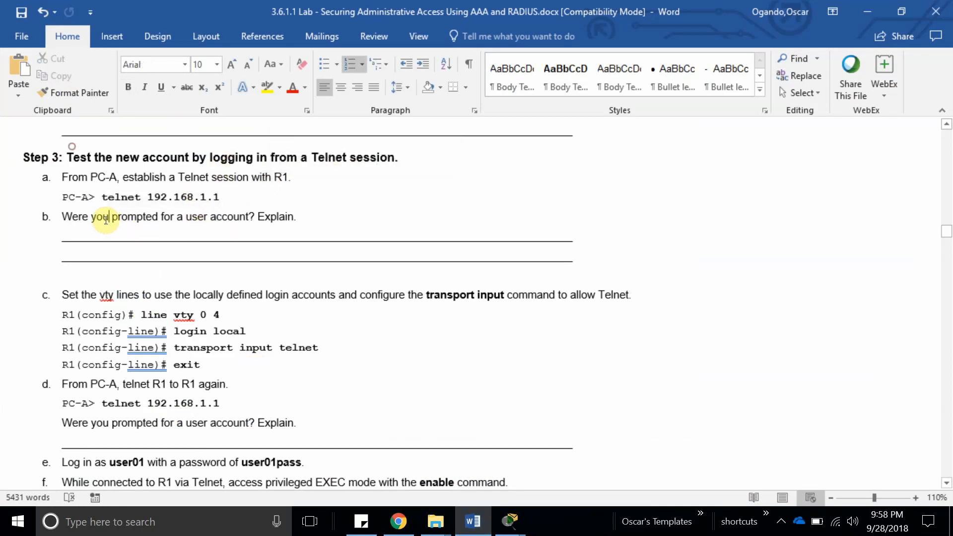
pyautogui.click(319, 216)
pyautogui.press('Return')
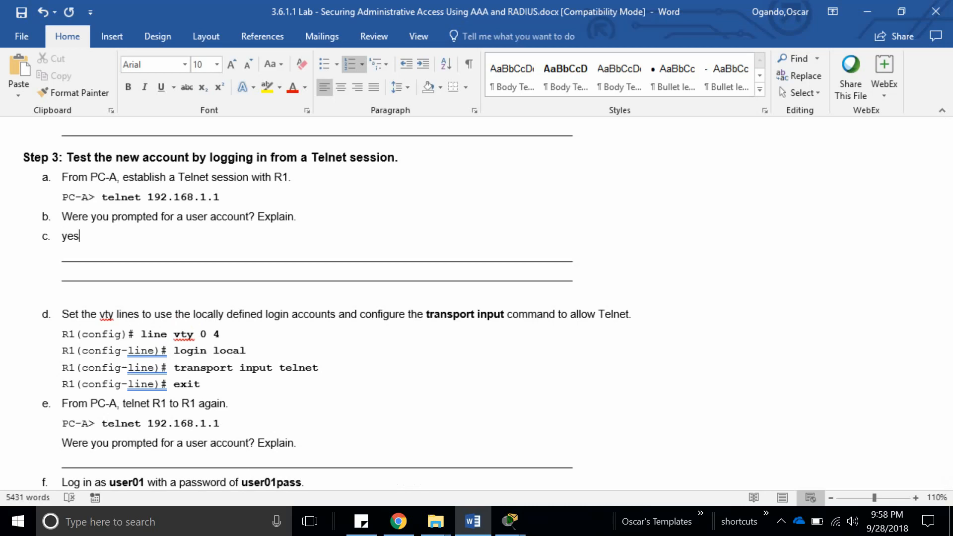
pyautogui.write('yes, beause')
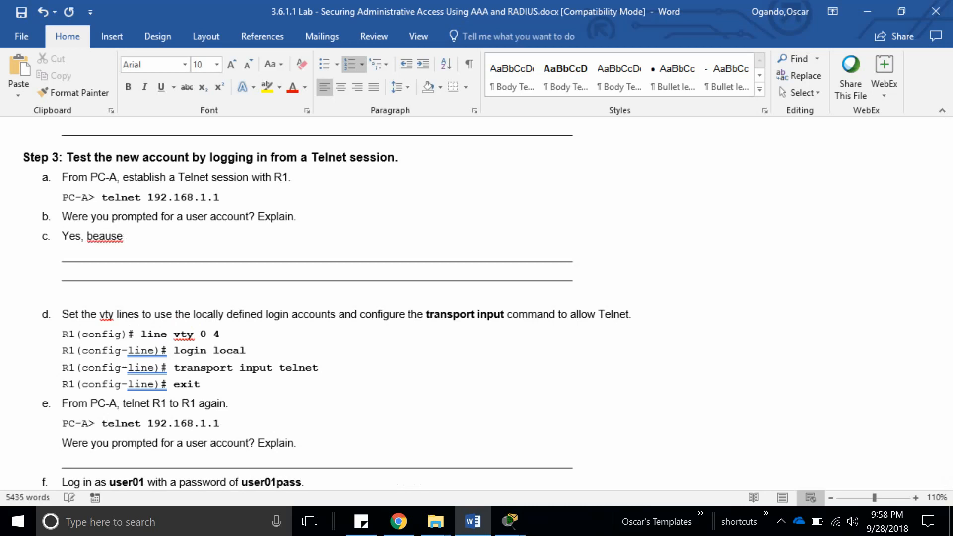
pyautogui.press('BackSpace')
pyautogui.press('BackSpace')
pyautogui.press('BackSpace')
pyautogui.press('BackSpace')
pyautogui.write('cause we enab')
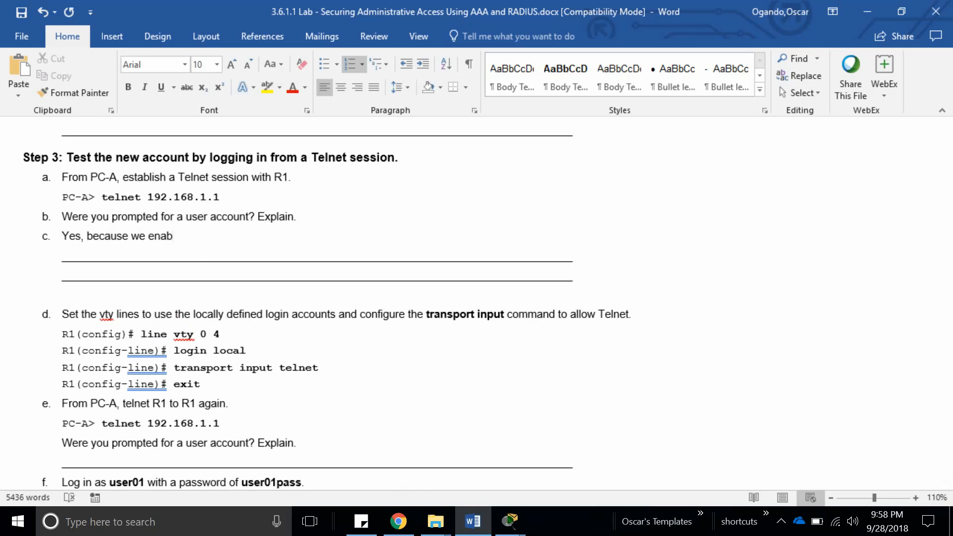
pyautogui.press('BackSpace')
pyautogui.press('BackSpace')
pyautogui.press('BackSpace')
pyautogui.press('BackSpace')
pyautogui.write('configure line vty 0 4')
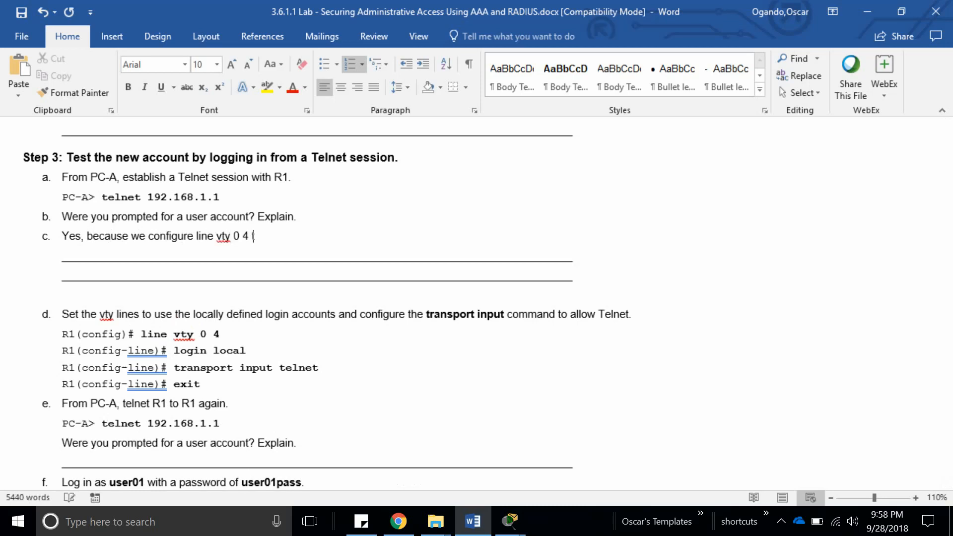
pyautogui.write(' to use login local')
pyautogui.scroll(-3, 189, 248)
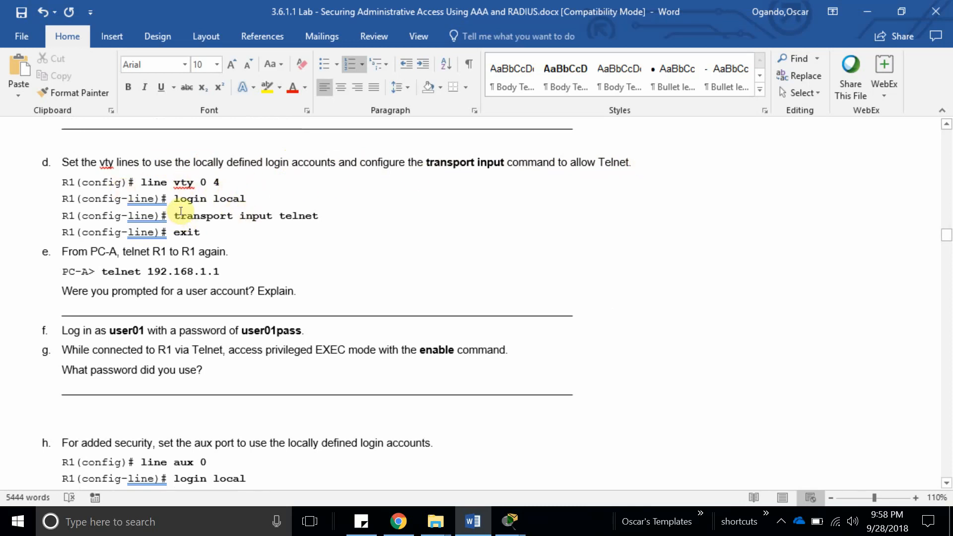
pyautogui.scroll(-3, 199, 221)
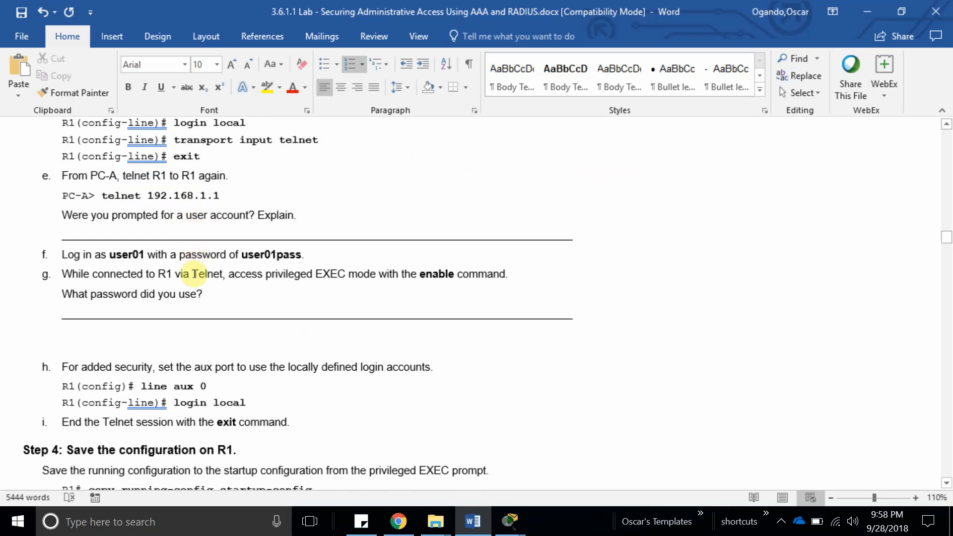
pyautogui.scroll(-3, 194, 274)
pyautogui.scroll(6, 193, 274)
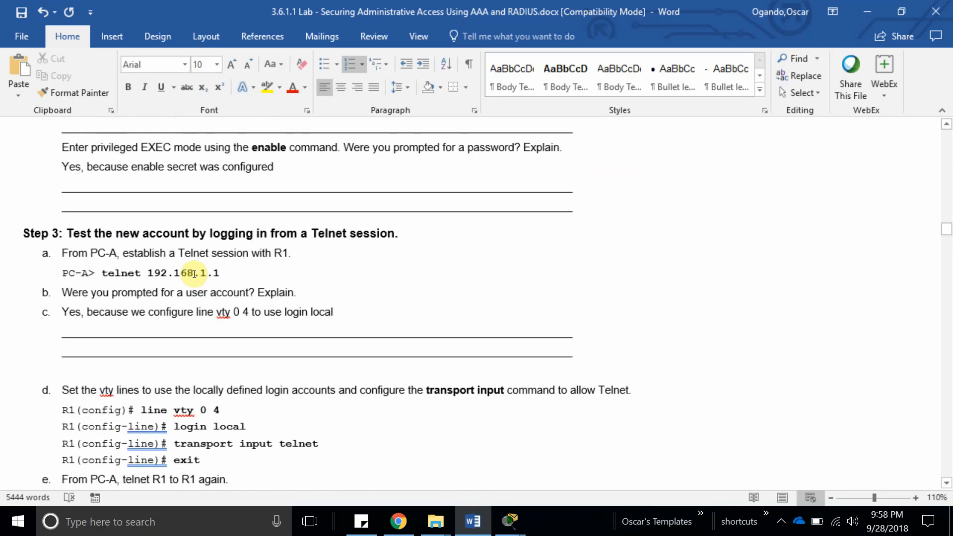
pyautogui.scroll(-17, 194, 274)
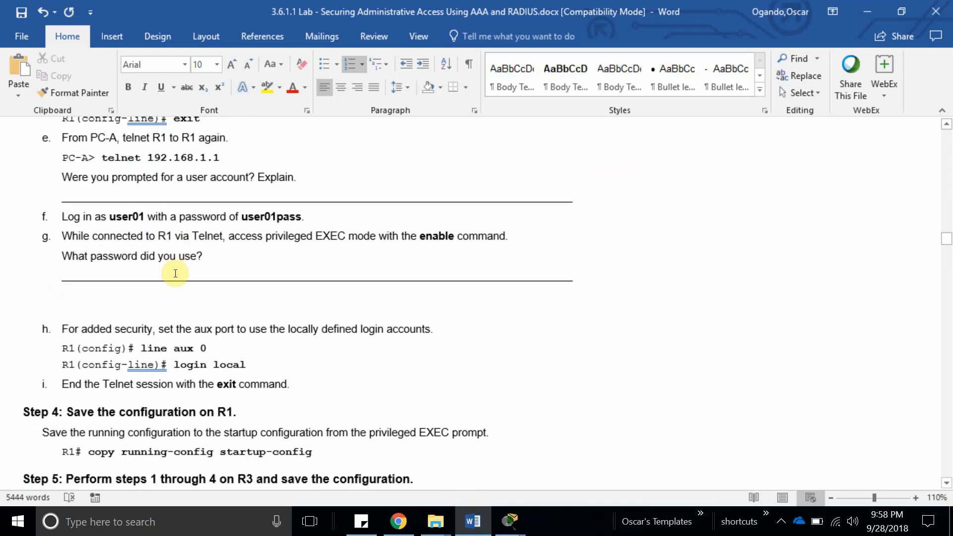
pyautogui.scroll(-3, 177, 272)
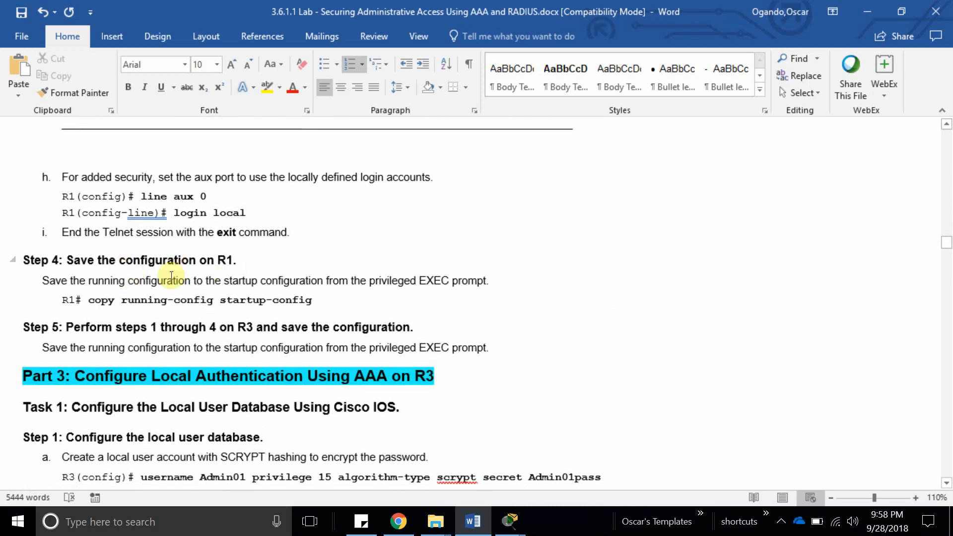
pyautogui.scroll(-1, 125, 294)
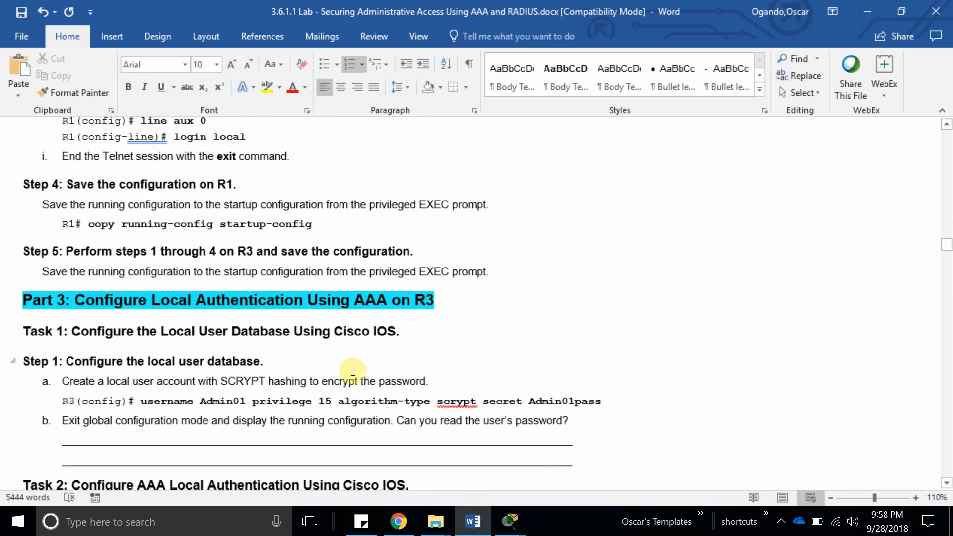
pyautogui.scroll(2, 149, 255)
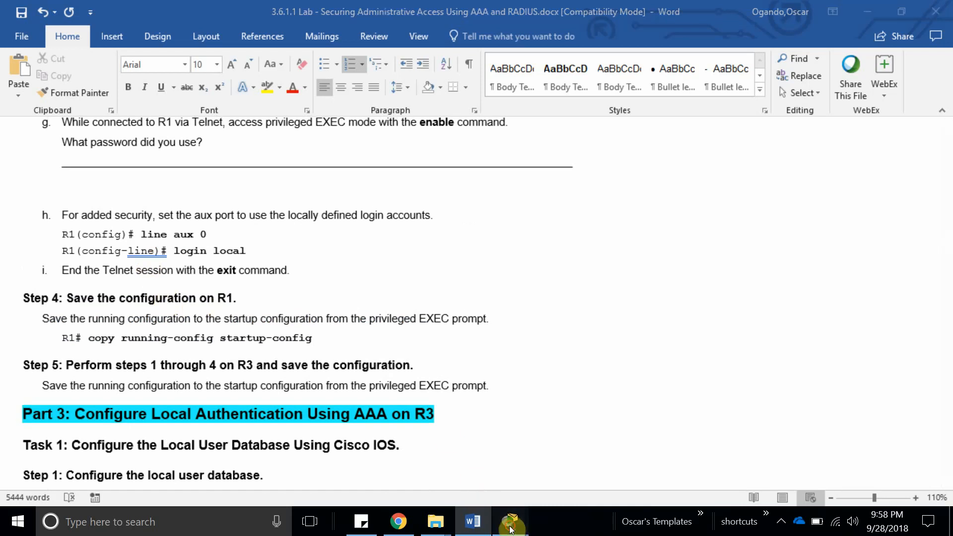
# Save R1's running configuration to startup-config with copy run start, then return to the worksheet.
pyautogui.moveTo(510, 522)
pyautogui.click(358, 449)
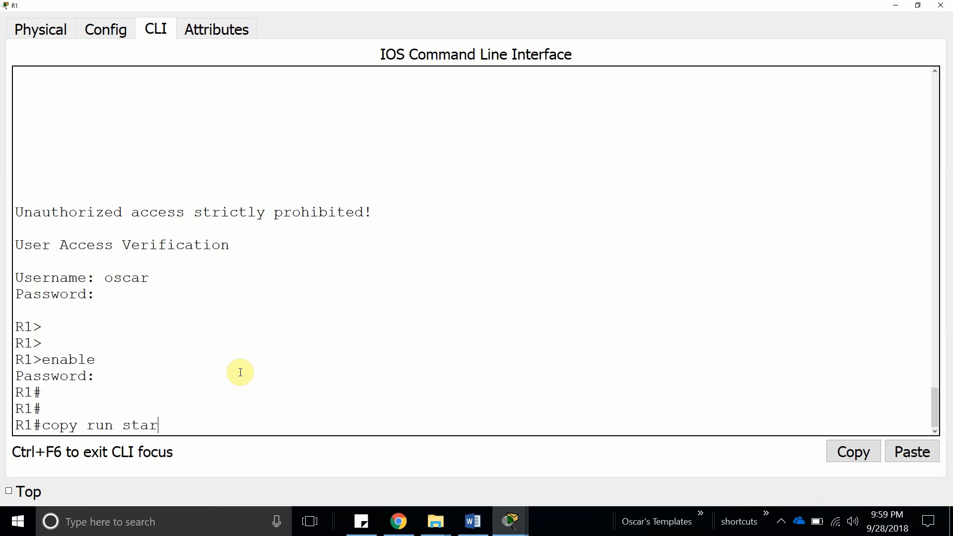
pyautogui.press('Return')
pyautogui.press('Return')
pyautogui.press('Return')
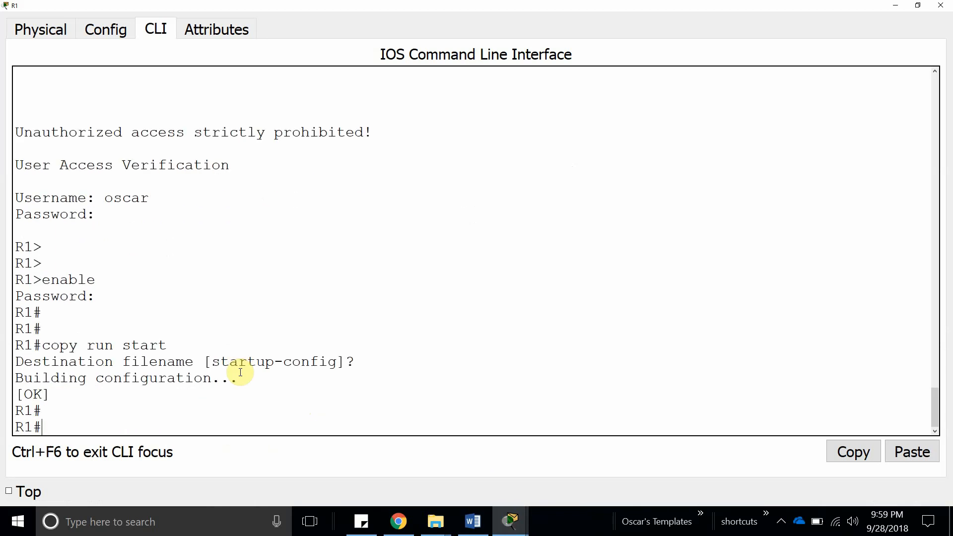
pyautogui.click(473, 522)
pyautogui.scroll(-3, 315, 358)
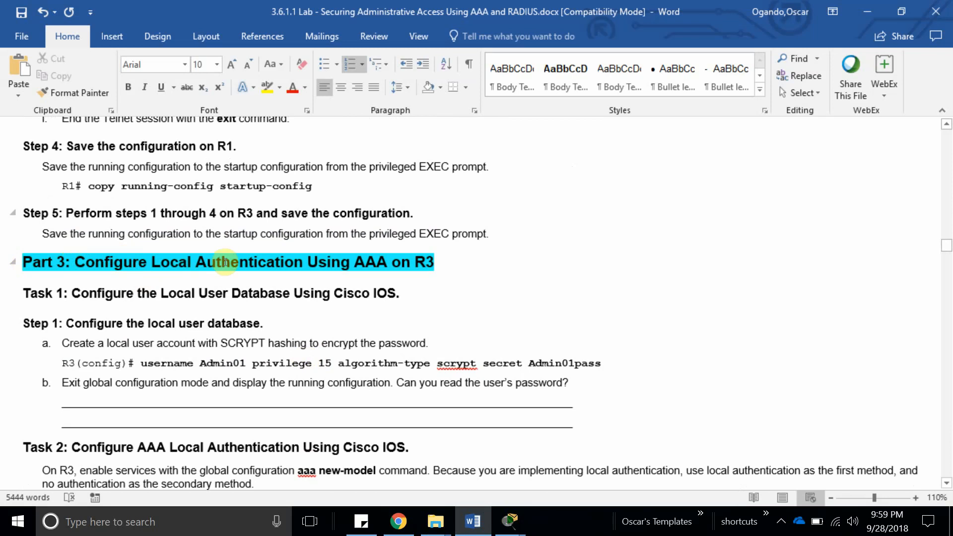
pyautogui.doubleClick(378, 266)
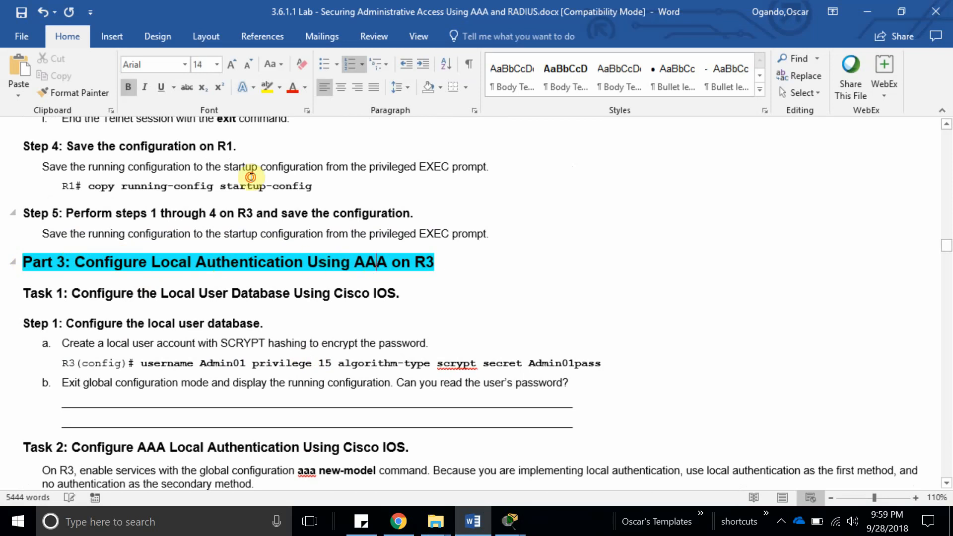
pyautogui.click(411, 265)
pyautogui.doubleClick(424, 262)
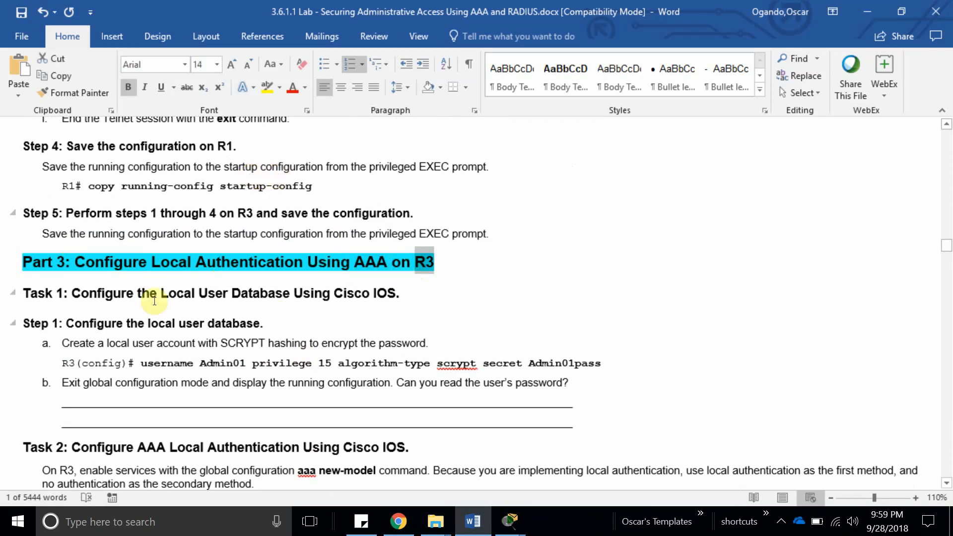
pyautogui.scroll(-3, 157, 295)
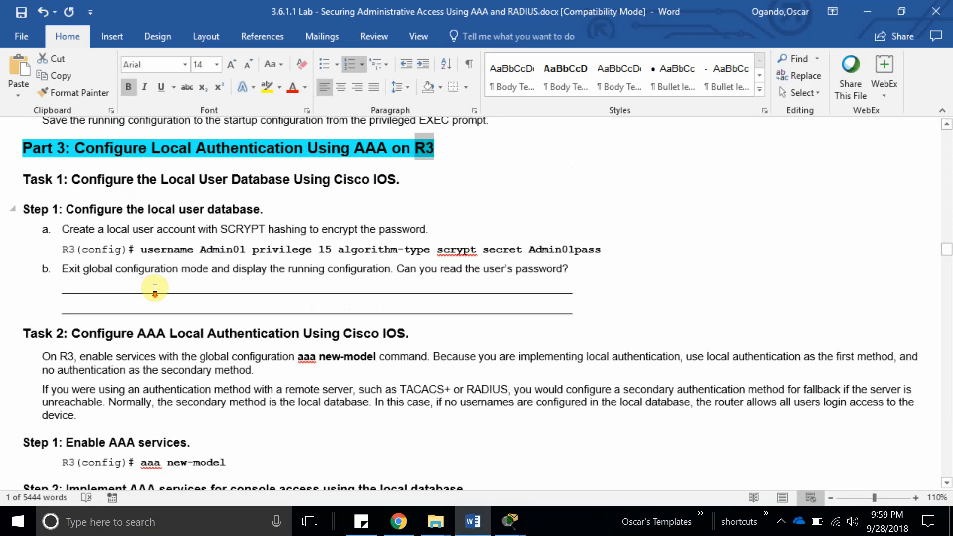
pyautogui.moveTo(64, 209); pyautogui.dragTo(291, 210)
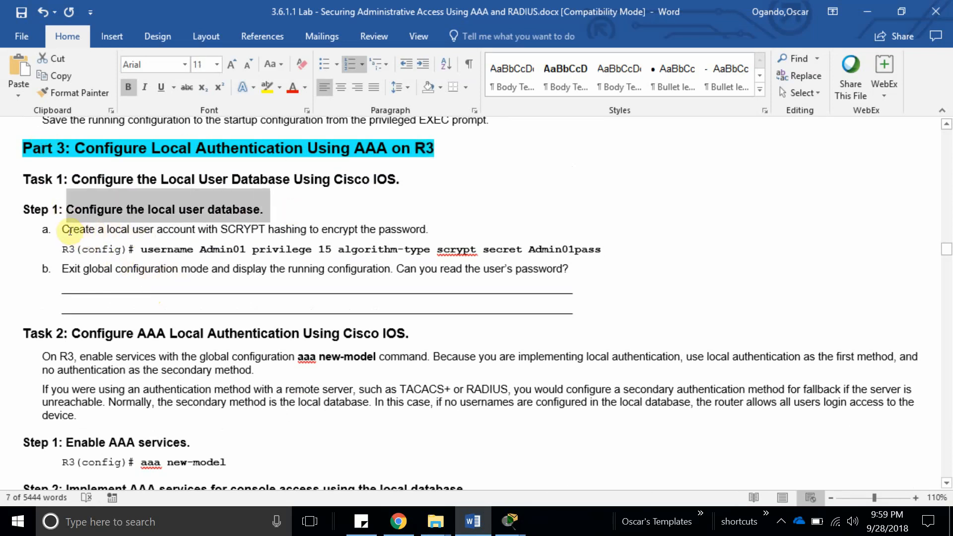
pyautogui.doubleClick(249, 230)
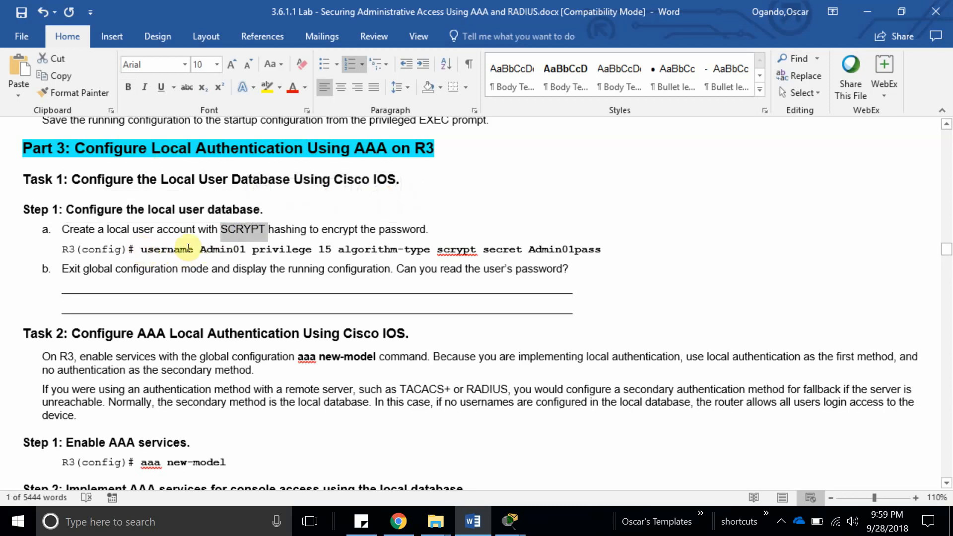
pyautogui.moveTo(253, 250); pyautogui.dragTo(478, 251)
pyautogui.click(398, 250)
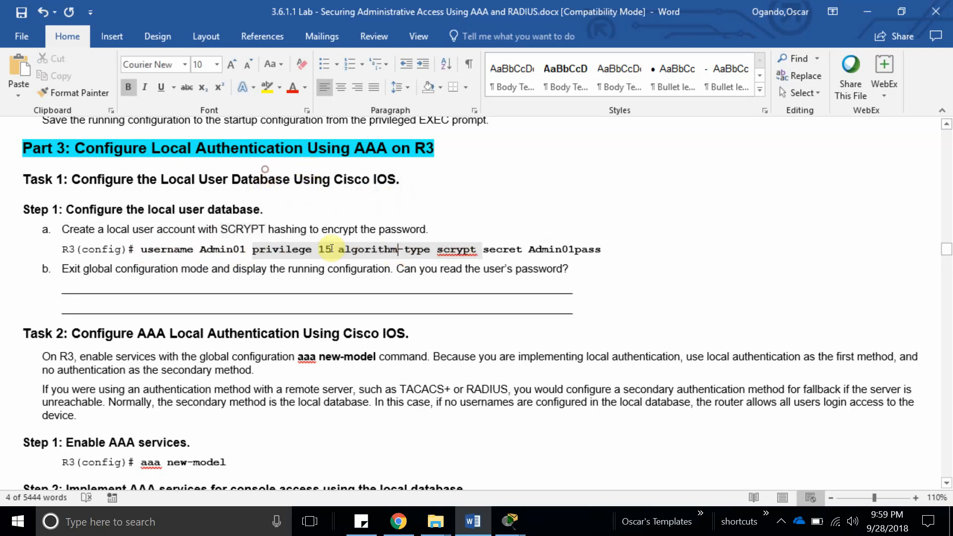
pyautogui.moveTo(339, 249); pyautogui.dragTo(480, 250)
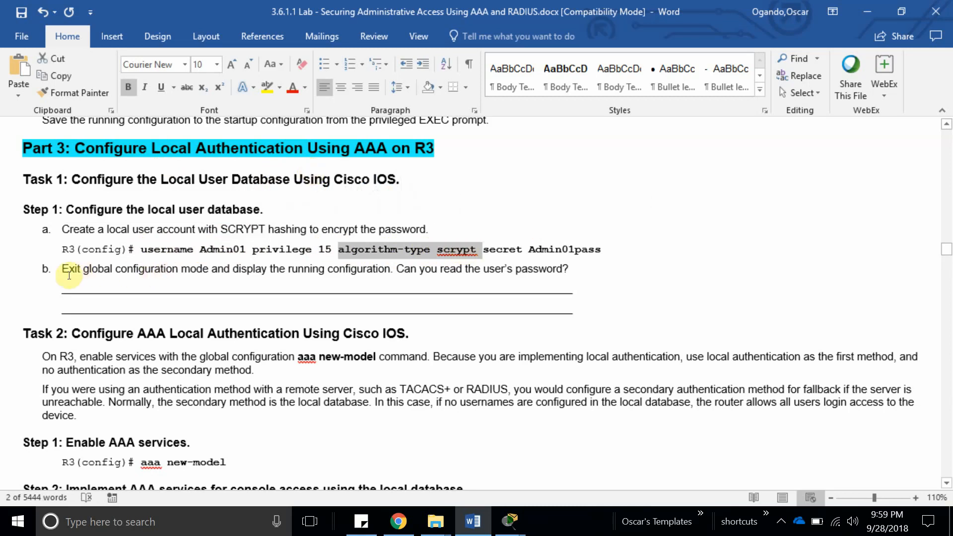
pyautogui.doubleClick(155, 247)
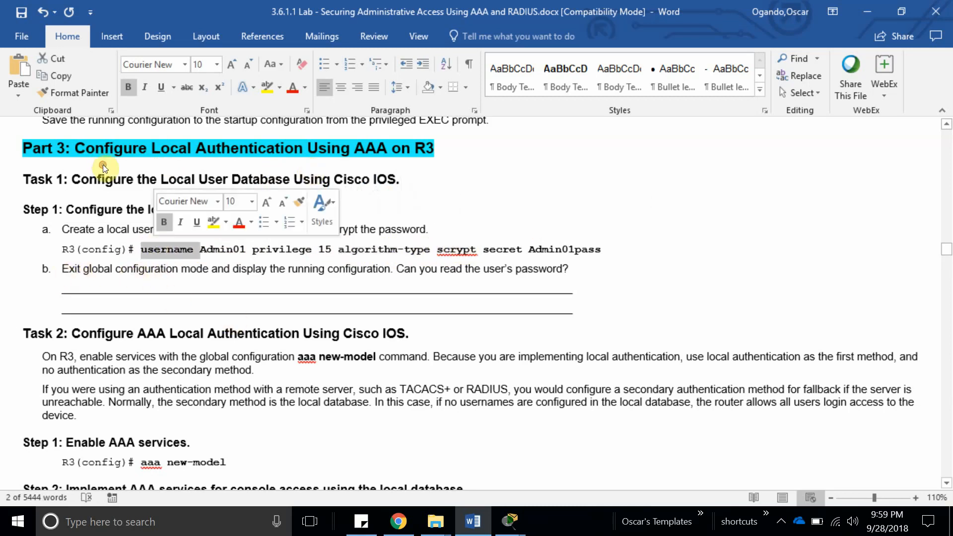
pyautogui.click(254, 249)
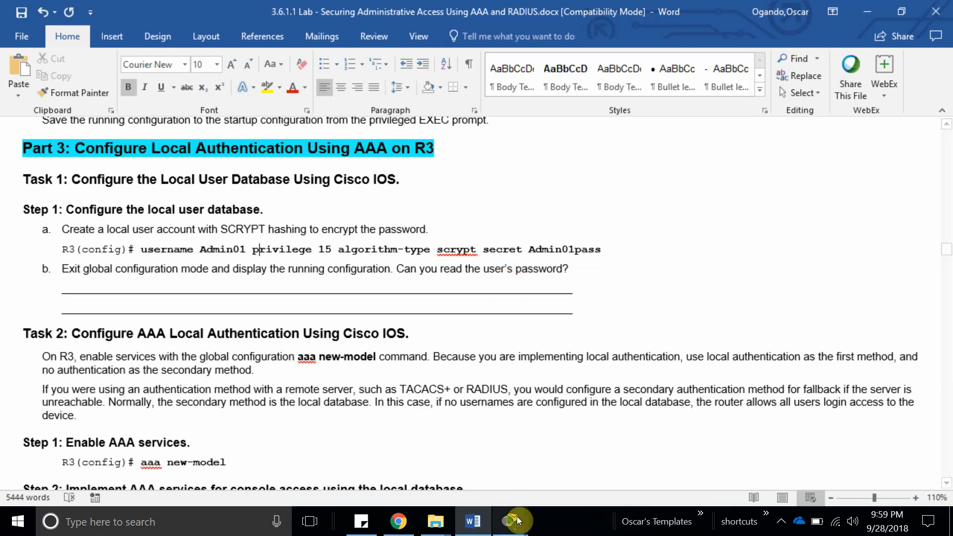
# Show R3's running configuration and highlight the enable secret and the user's type 5 password hash.
pyautogui.moveTo(510, 521)
pyautogui.click(741, 496)
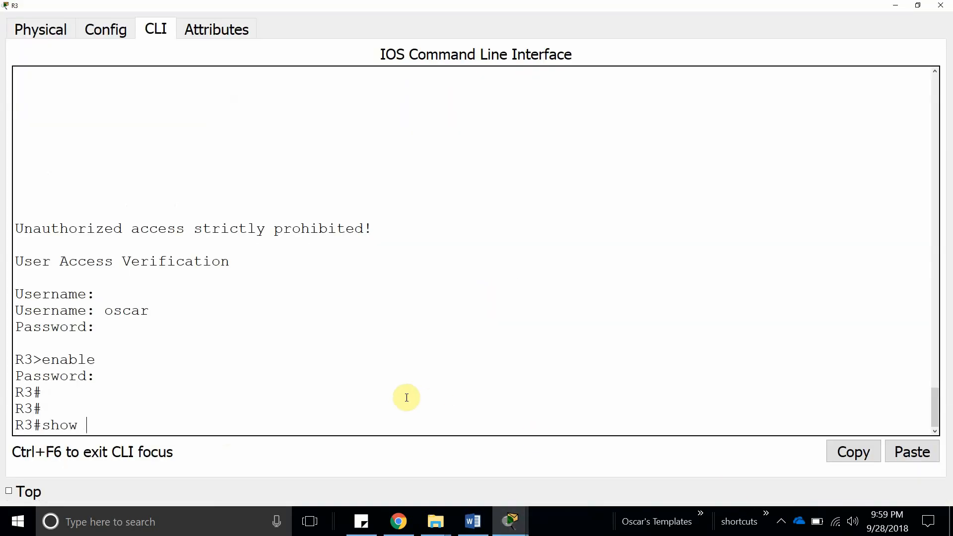
pyautogui.press('Return')
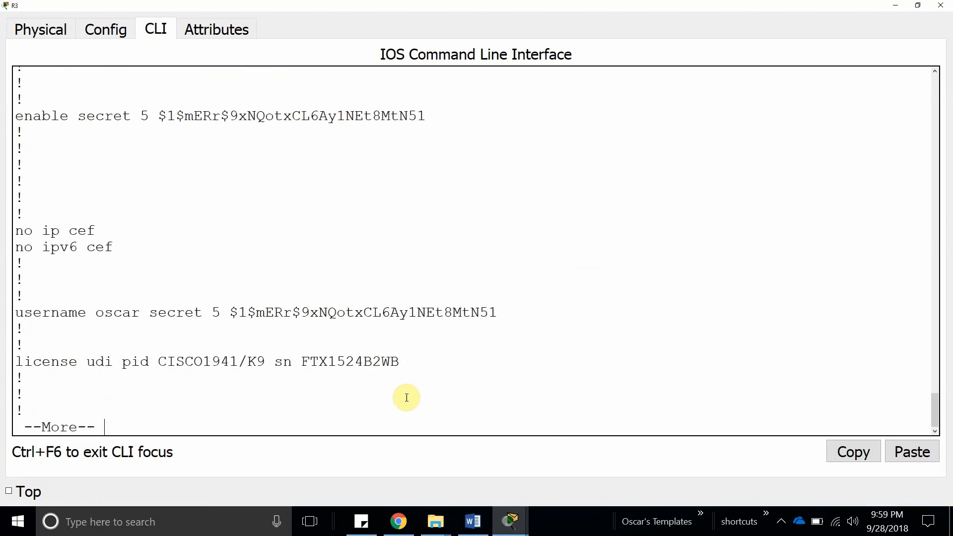
pyautogui.doubleClick(233, 116)
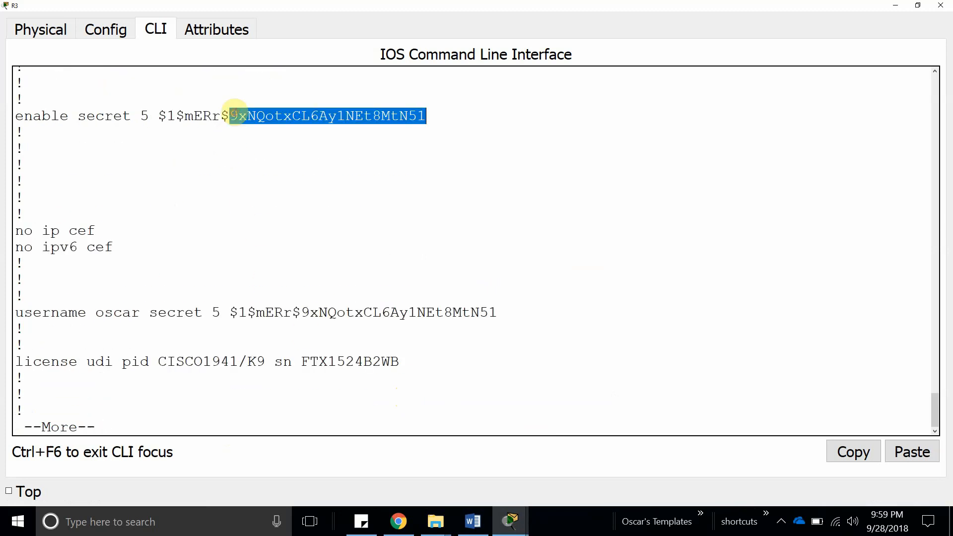
pyautogui.doubleClick(259, 314)
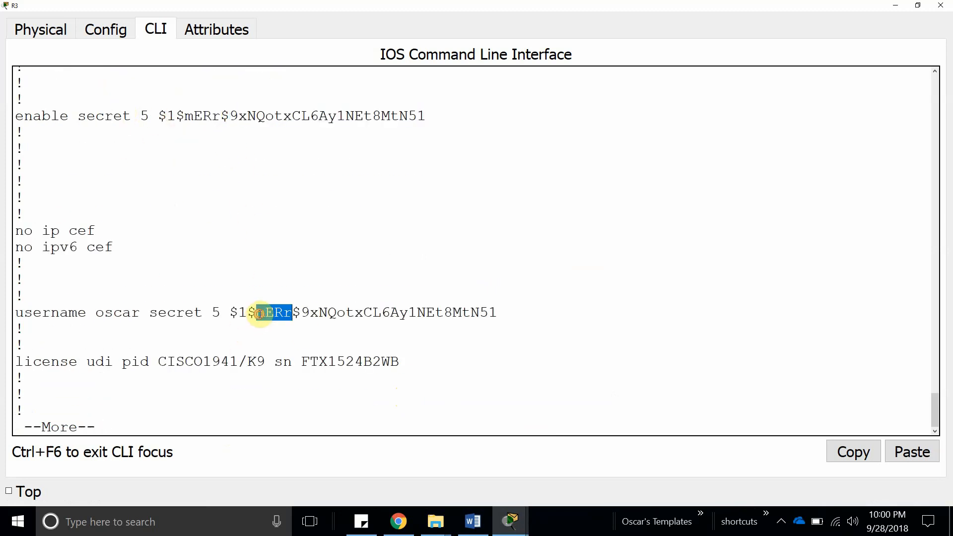
pyautogui.tripleClick(259, 314)
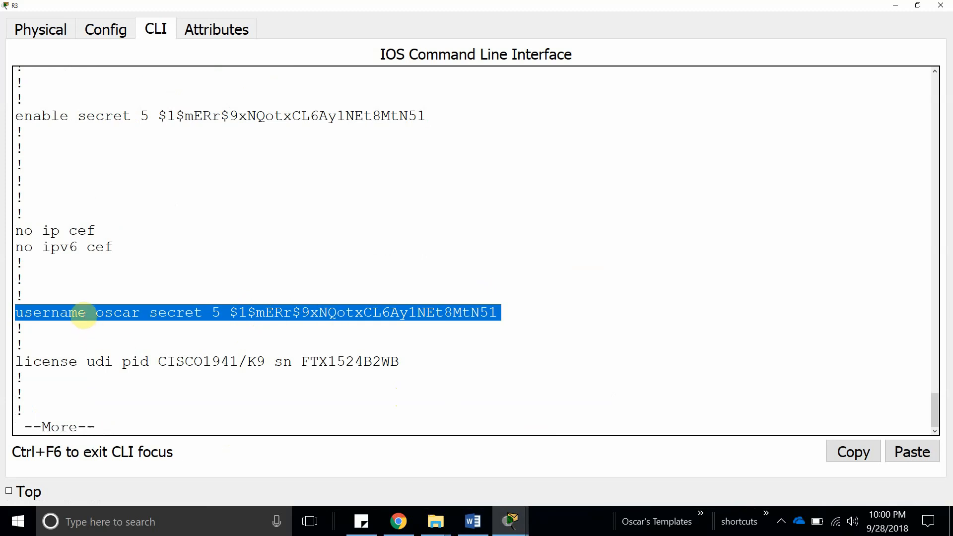
pyautogui.click(896, 5)
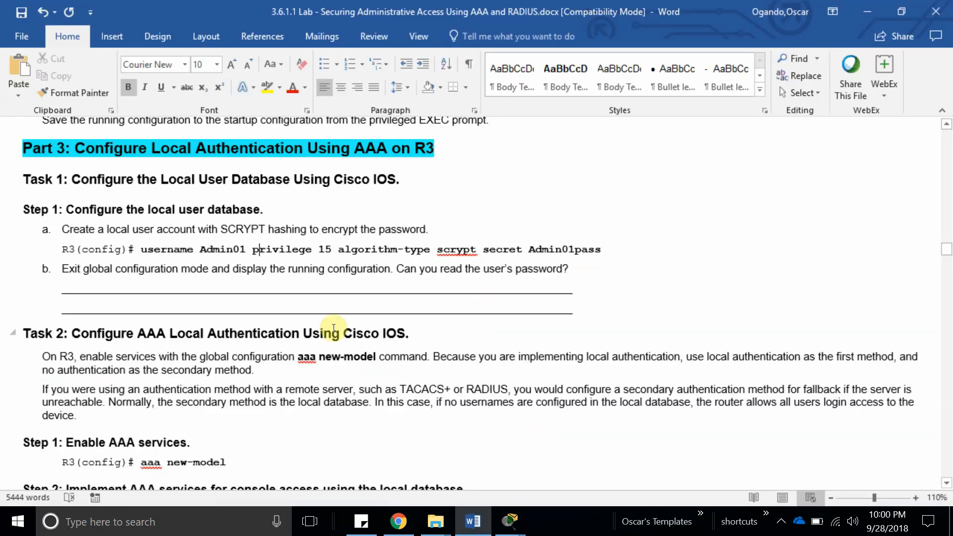
# Start an answer line under question b, then scroll to Task 2's 'Enable AAA services' step.
pyautogui.click(571, 276)
pyautogui.press('Return')
pyautogui.write('nm')
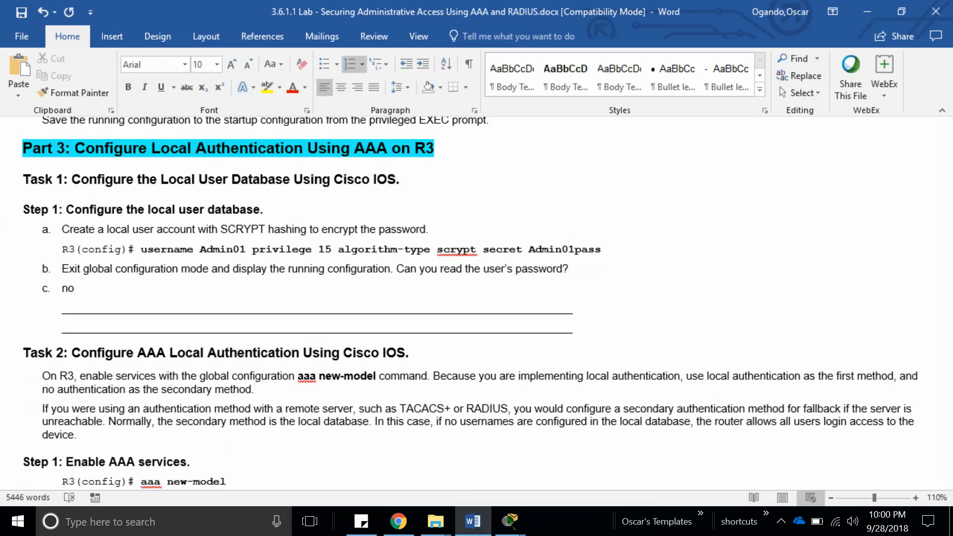
pyautogui.scroll(-6, 388, 355)
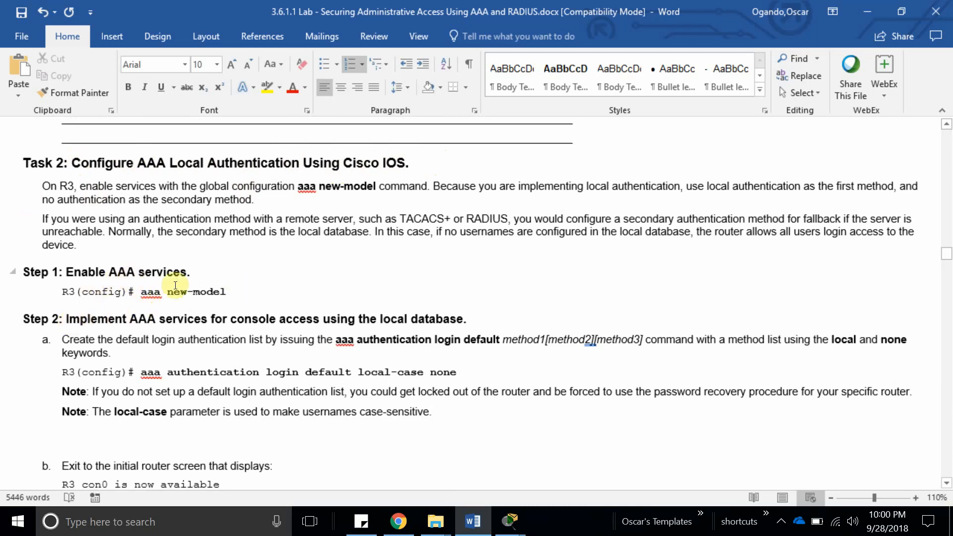
pyautogui.moveTo(65, 273); pyautogui.dragTo(187, 272)
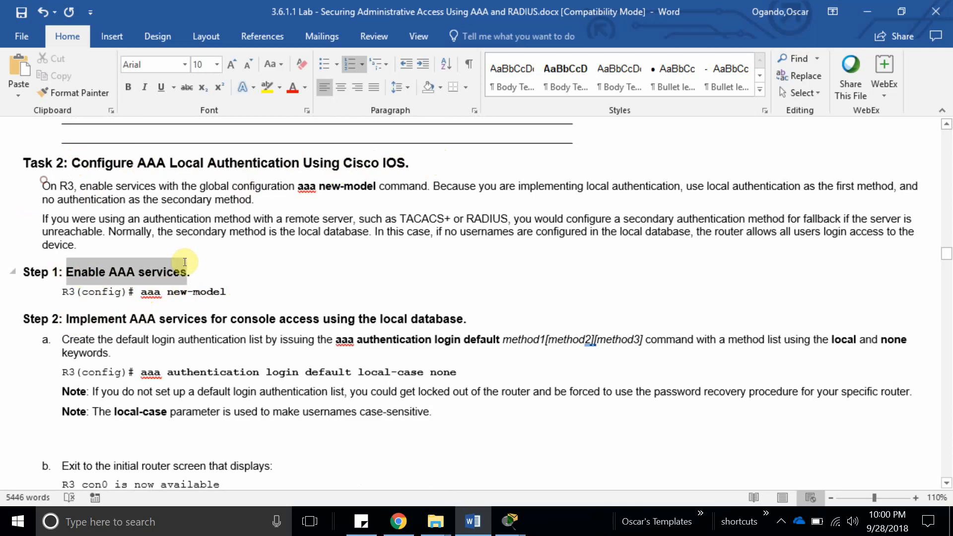
pyautogui.click(97, 319)
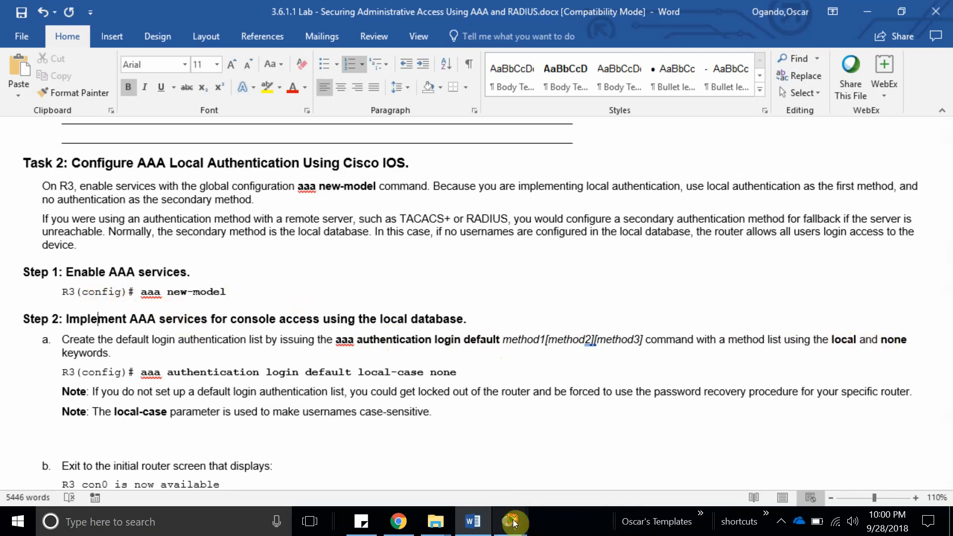
# On R3, enter global configuration mode and enable AAA with aaa new-model.
pyautogui.moveTo(513, 524)
pyautogui.click(573, 474)
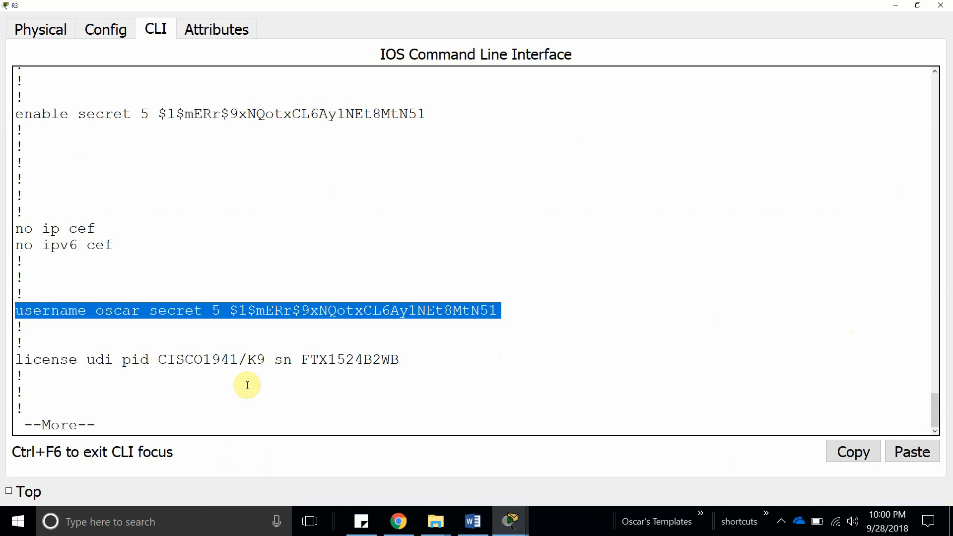
pyautogui.press('space')
pyautogui.press('space')
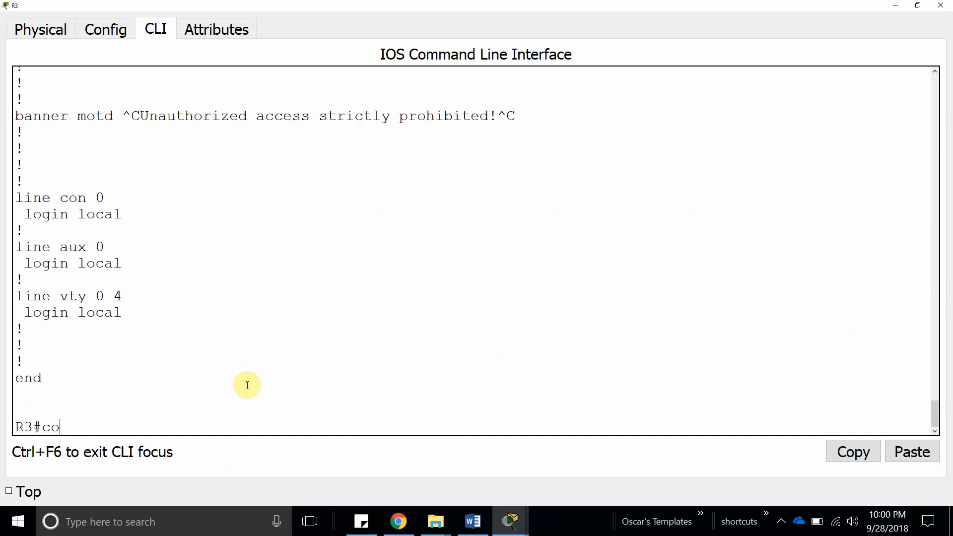
pyautogui.write('config')
pyautogui.press('Tab')
pyautogui.press('Tab')
pyautogui.press('Return')
pyautogui.press('Return')
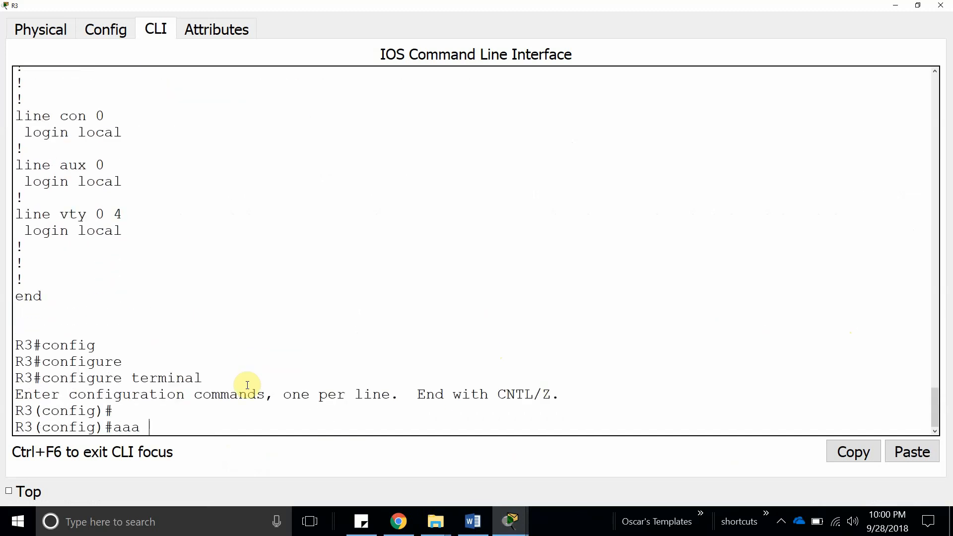
pyautogui.write('aaa ne')
pyautogui.press('Tab')
pyautogui.press('Return')
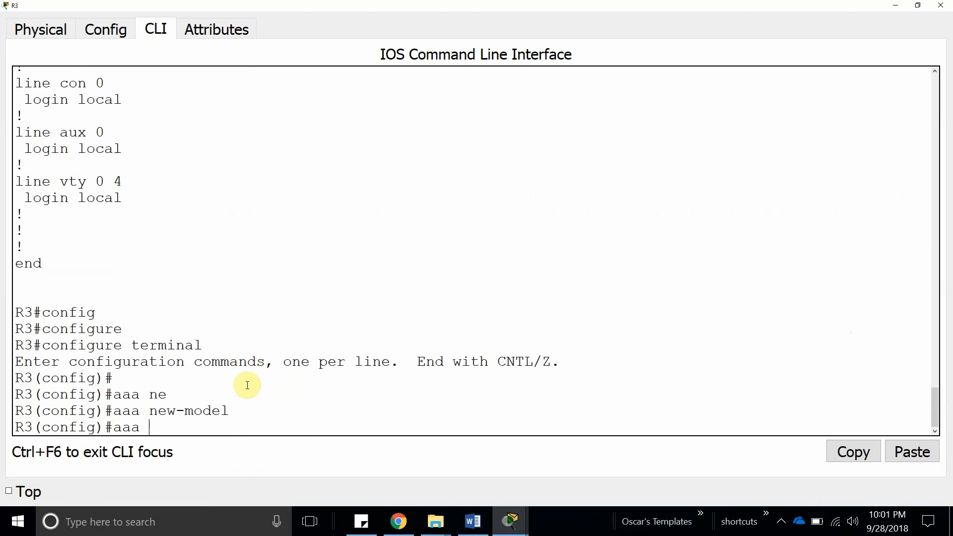
# Configure 'aaa authentication login default local none' on R3.
pyautogui.write('aaa authen')
pyautogui.press('Tab')
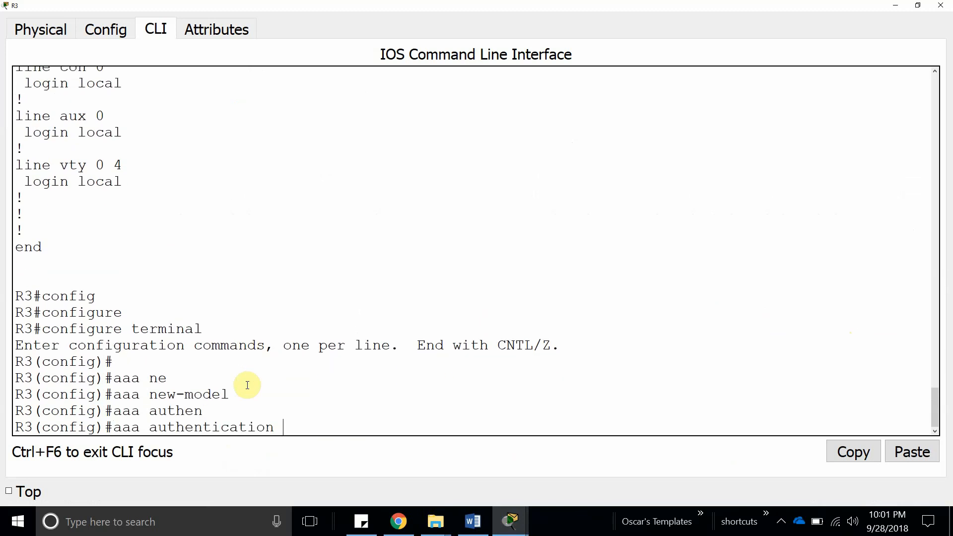
pyautogui.write('>?')
pyautogui.press('BackSpace')
pyautogui.write('?')
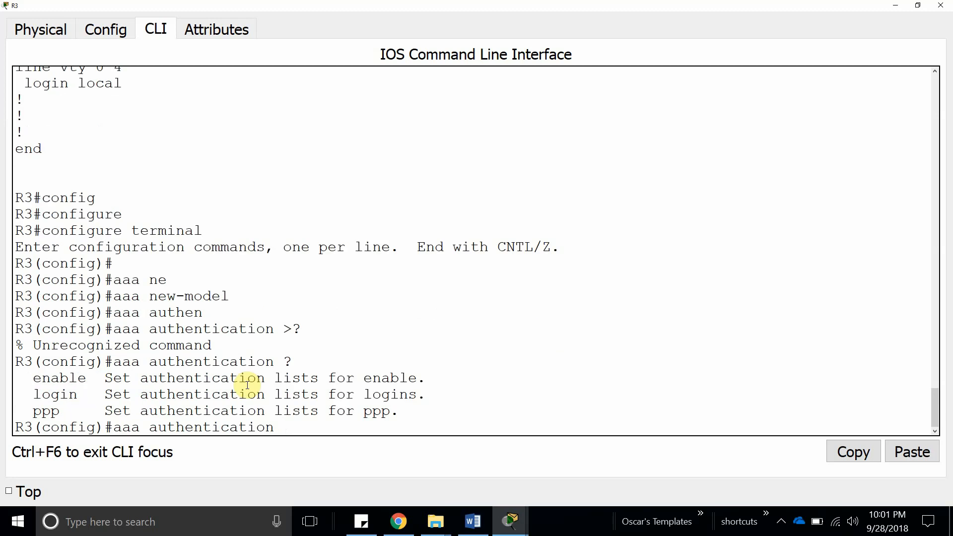
pyautogui.write('lo')
pyautogui.press('Tab')
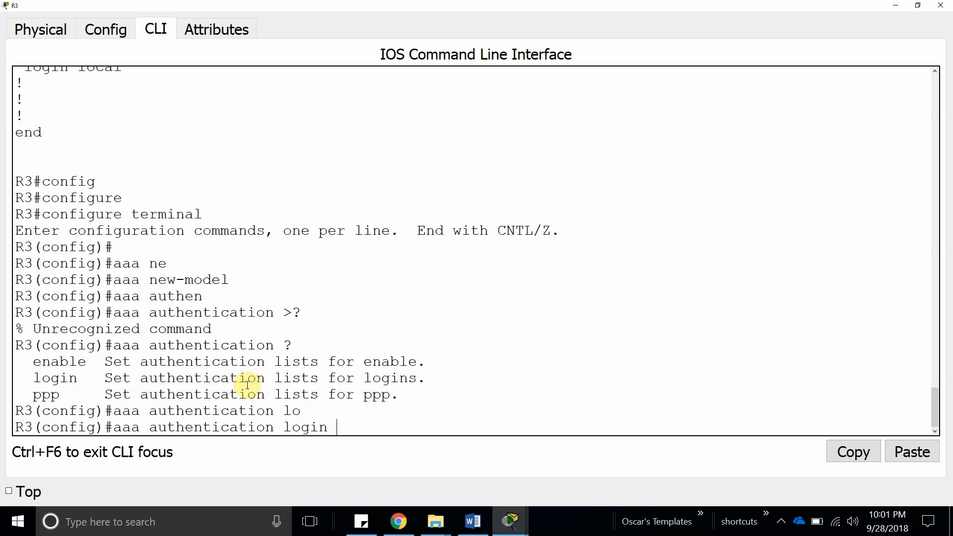
pyautogui.write('?de')
pyautogui.press('Tab')
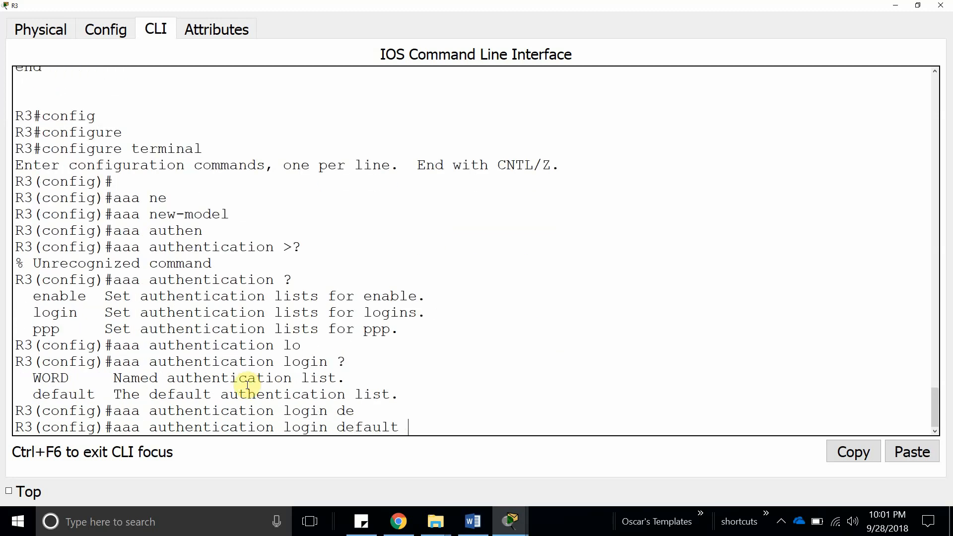
pyautogui.write('?')
pyautogui.write('lo')
pyautogui.press('Tab')
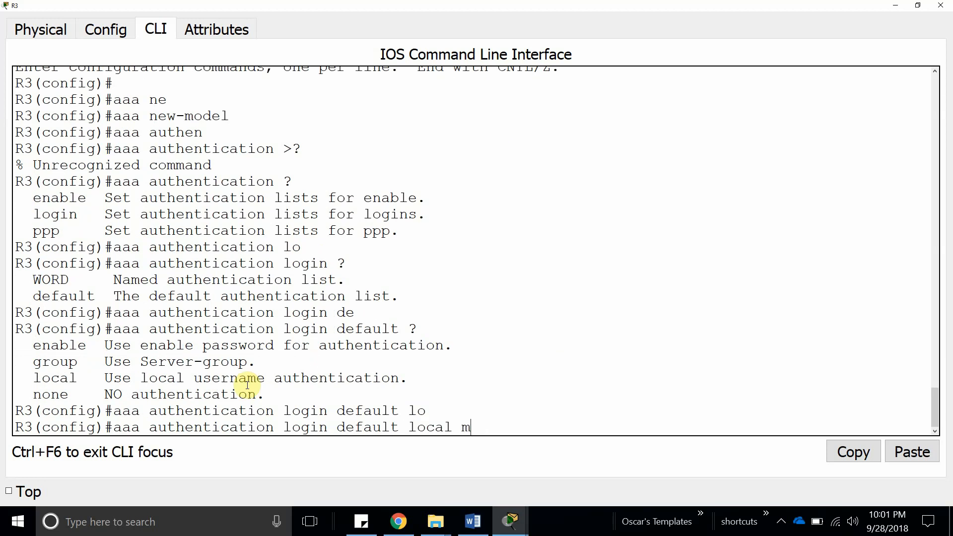
pyautogui.write('none')
pyautogui.press('Return')
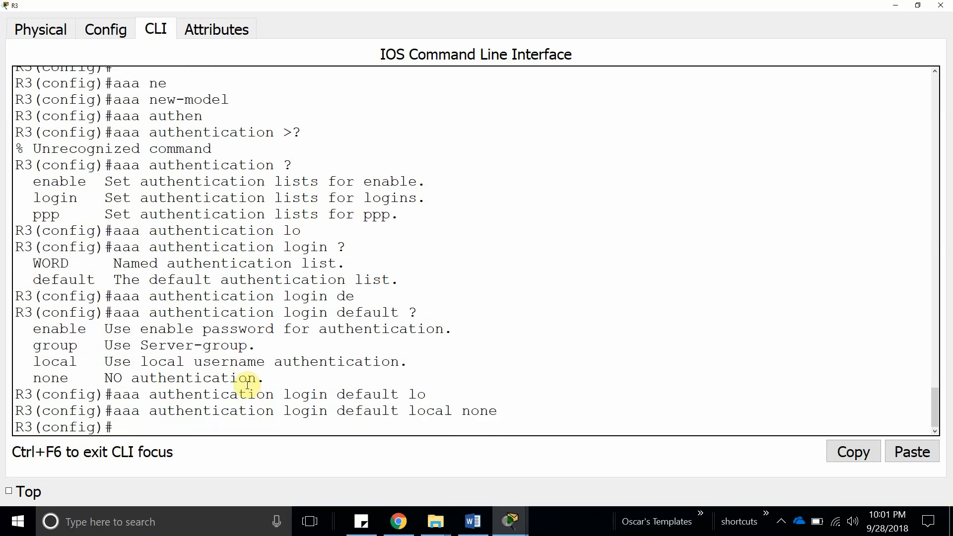
pyautogui.doubleClick(472, 410)
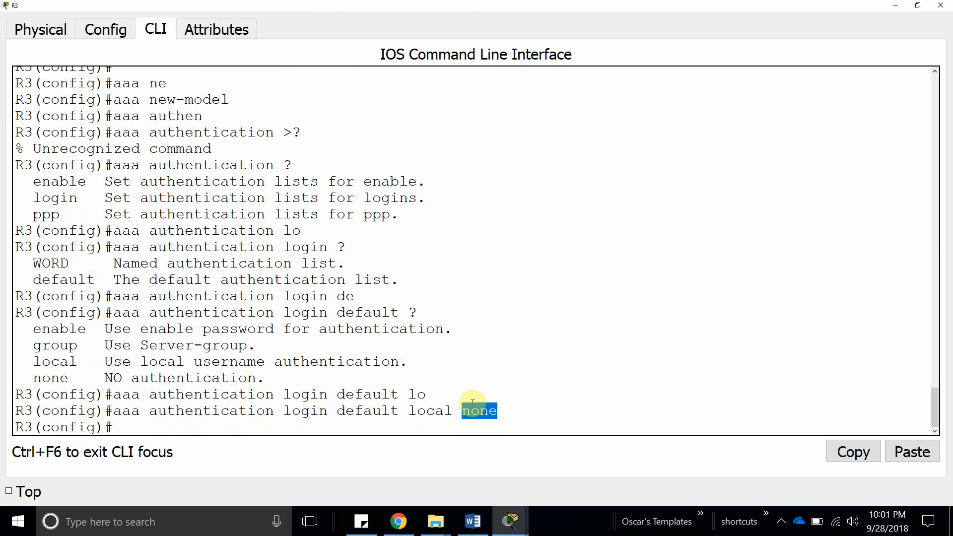
pyautogui.doubleClick(428, 411)
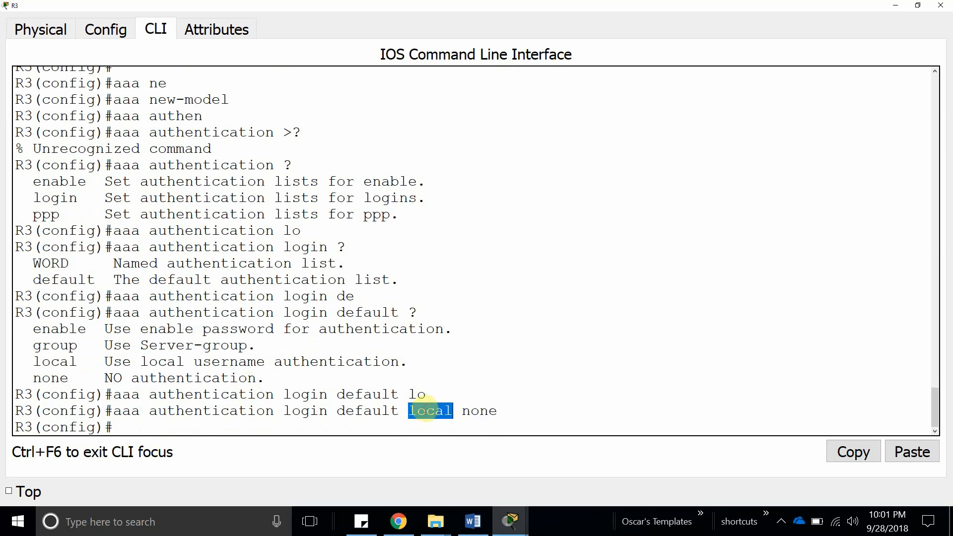
pyautogui.doubleClick(479, 411)
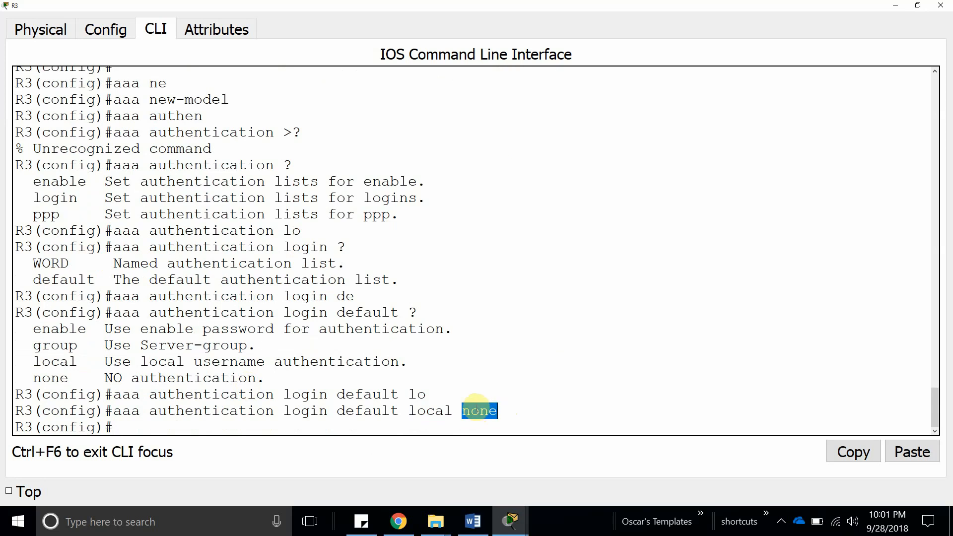
pyautogui.click(474, 519)
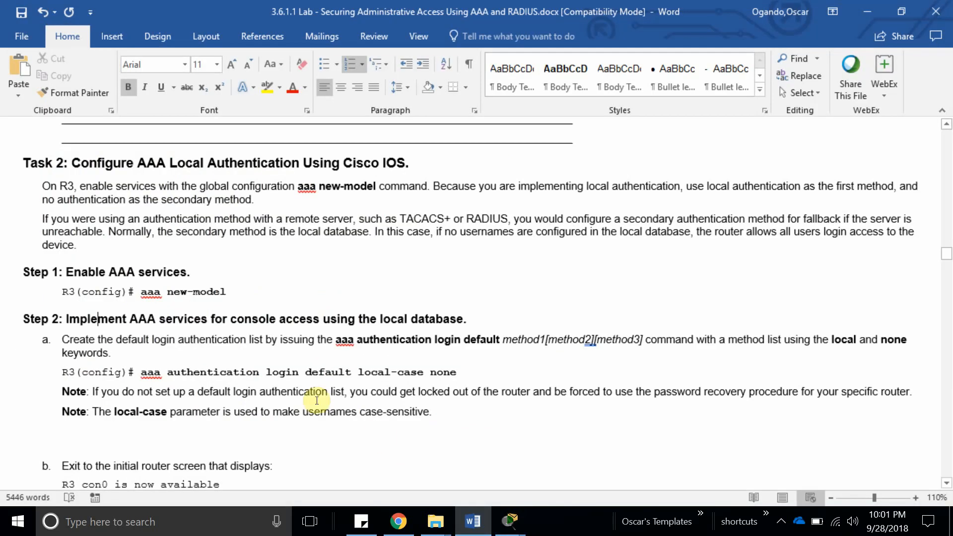
# Scroll to Step 2b and highlight the exit, 'R3 con0 is now available' and Admin01 login instructions.
pyautogui.scroll(-1, 266, 375)
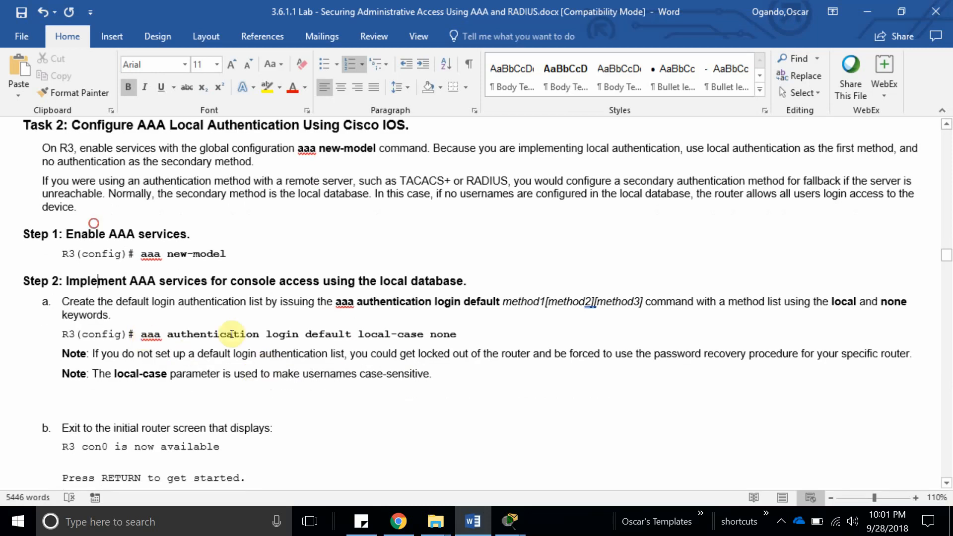
pyautogui.moveTo(140, 334); pyautogui.dragTo(457, 334)
pyautogui.scroll(-2, 134, 358)
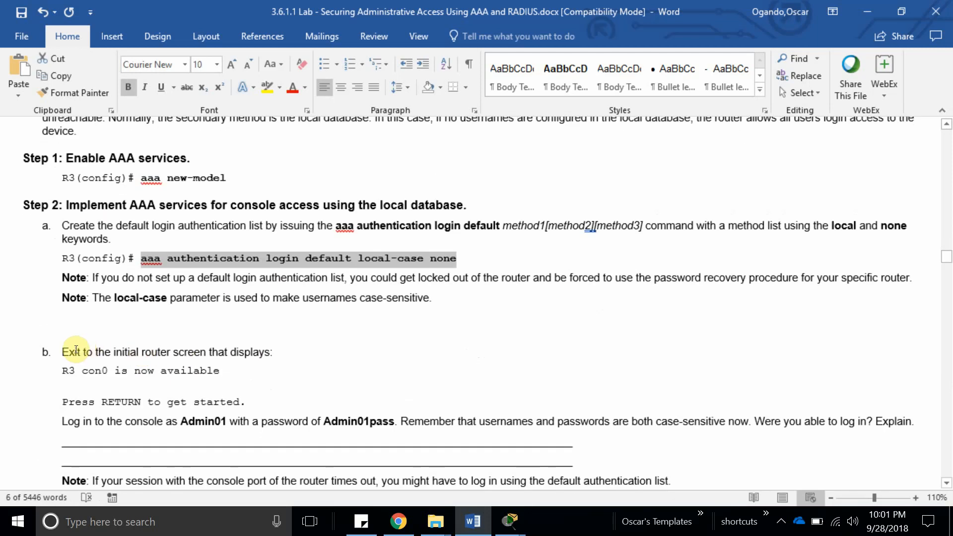
pyautogui.moveTo(60, 352); pyautogui.dragTo(276, 353)
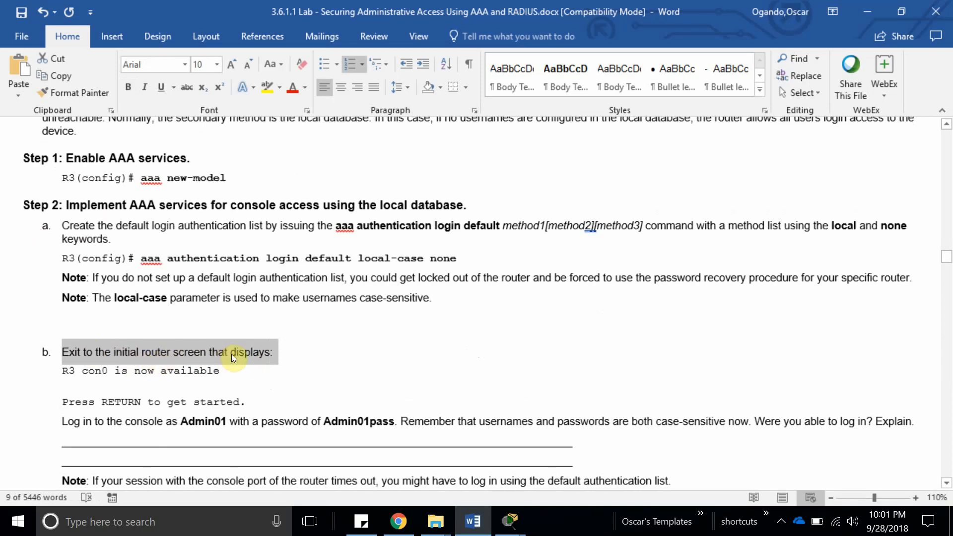
pyautogui.moveTo(61, 371); pyautogui.dragTo(221, 374)
pyautogui.scroll(-3, 214, 377)
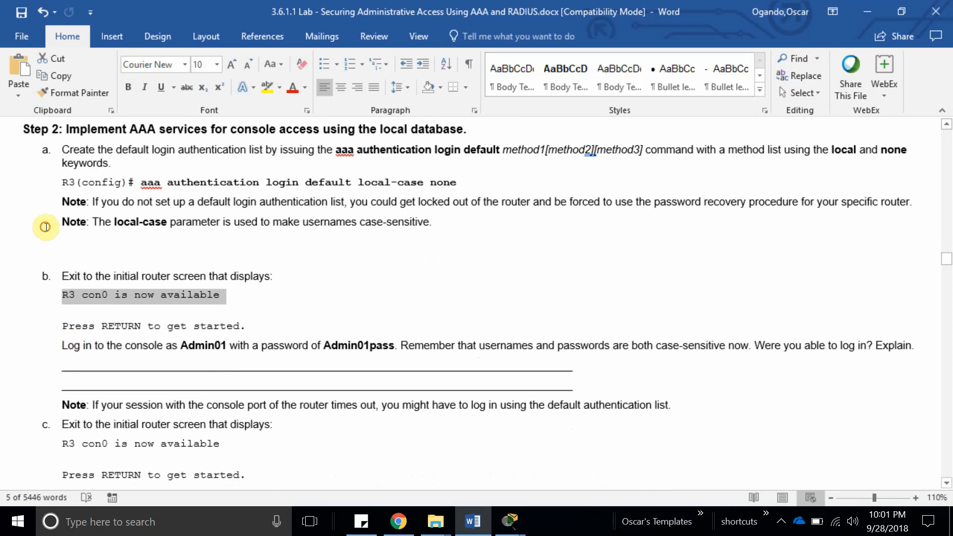
pyautogui.moveTo(69, 343); pyautogui.dragTo(228, 346)
pyautogui.click(360, 380)
# On R3, exit global configuration mode and log out of the console session.
pyautogui.moveTo(501, 526)
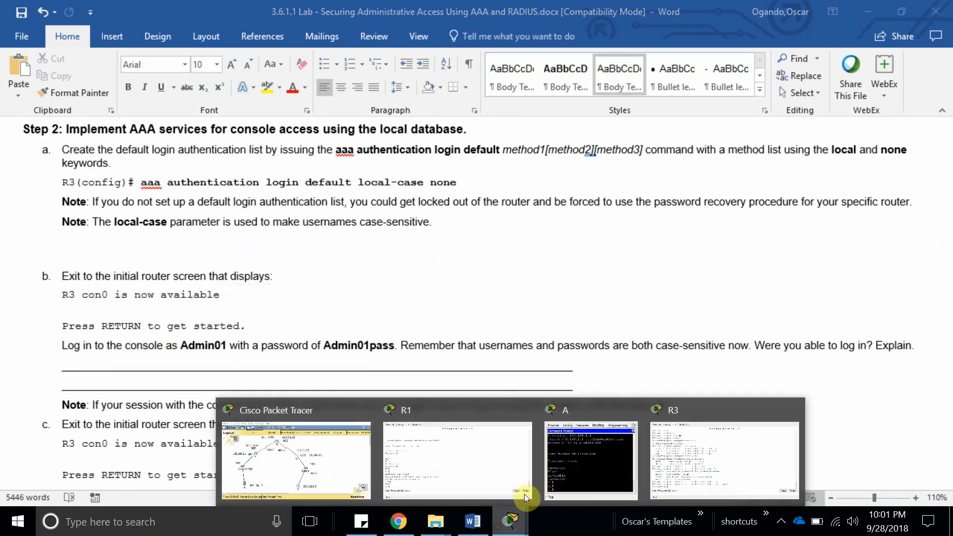
pyautogui.click(668, 464)
pyautogui.press('Return')
pyautogui.press('Return')
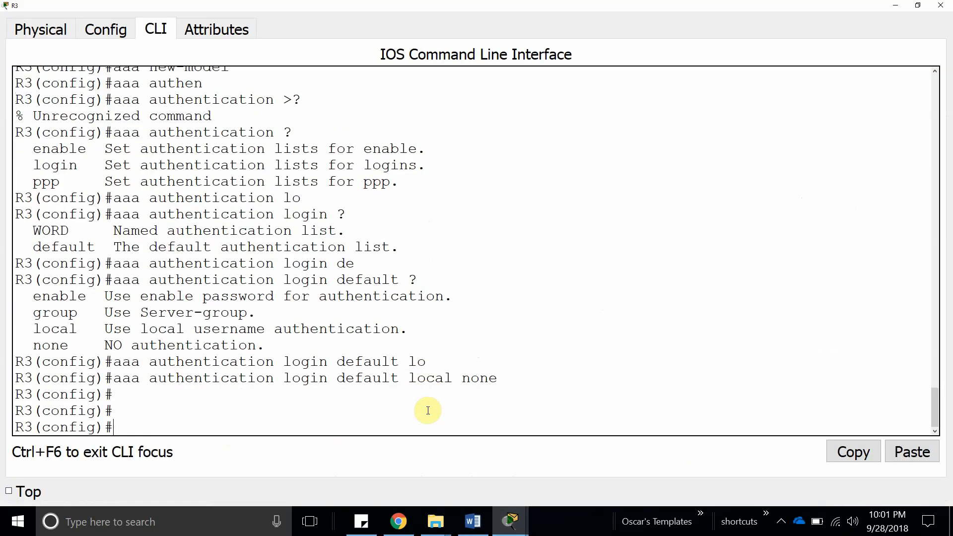
pyautogui.write('exit')
pyautogui.press('Return')
pyautogui.write('e')
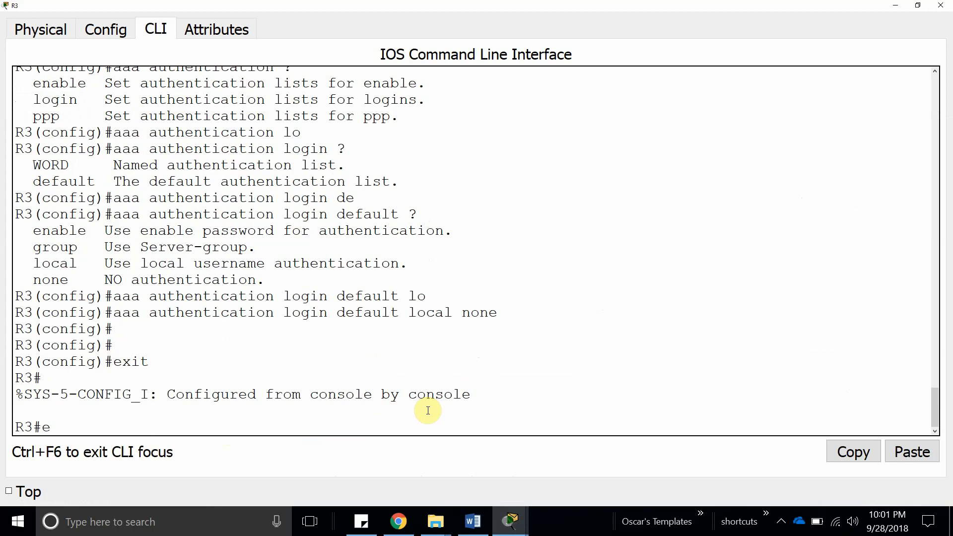
pyautogui.write('xit')
pyautogui.press('Return')
pyautogui.press('Return')
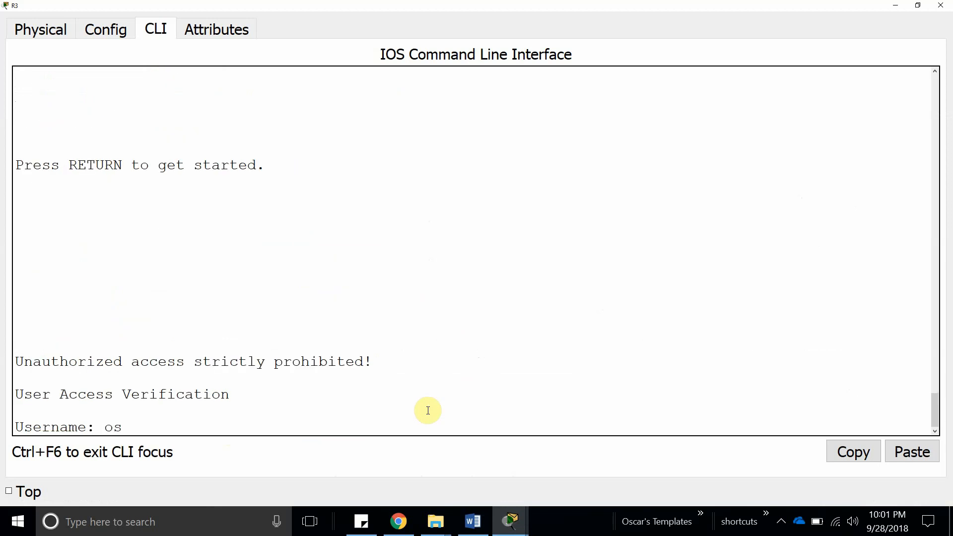
# Log back in with the local username and password, then reach privileged EXEC with the enable secret.
pyautogui.write('oscar')
pyautogui.press('Return')
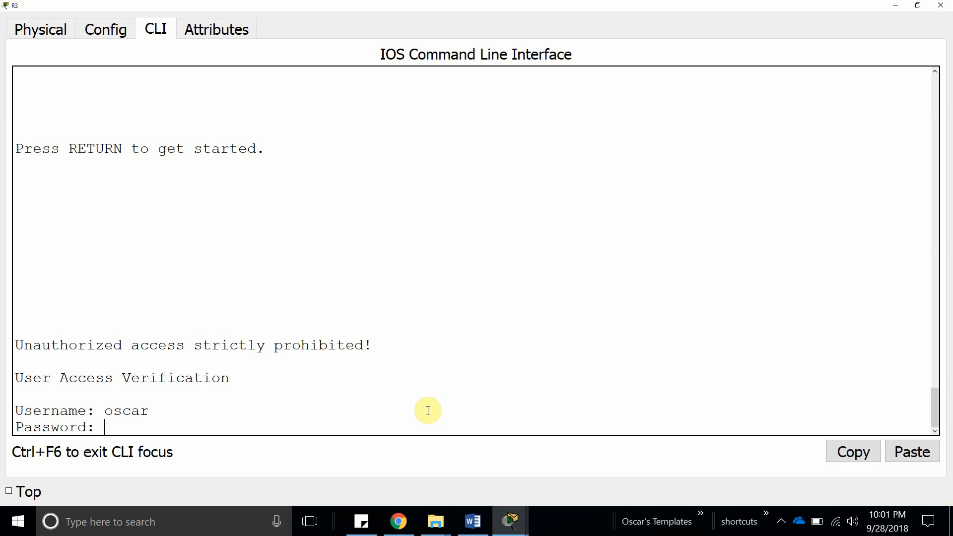
pyautogui.press('Return')
pyautogui.write('enable')
pyautogui.press('Return')
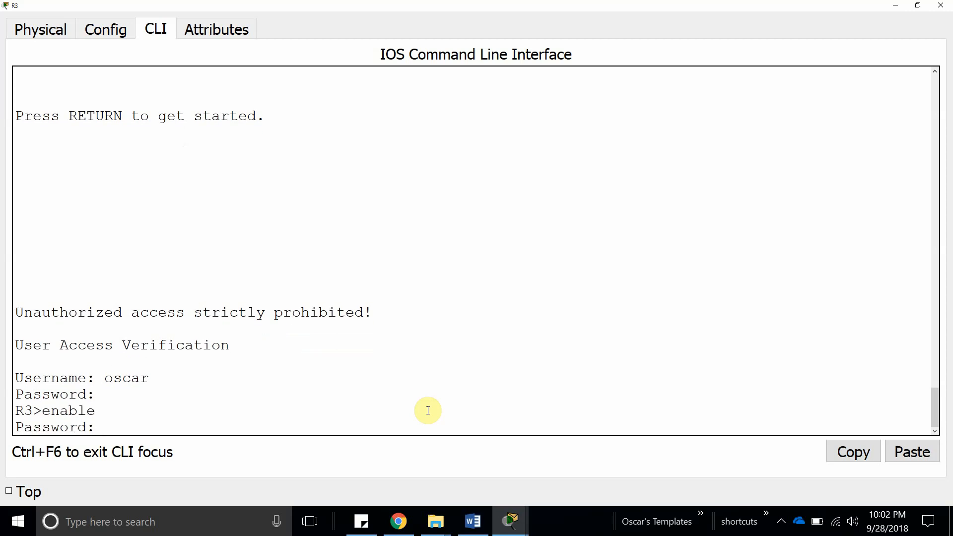
pyautogui.press('Return')
pyautogui.press('Return')
pyautogui.press('Return')
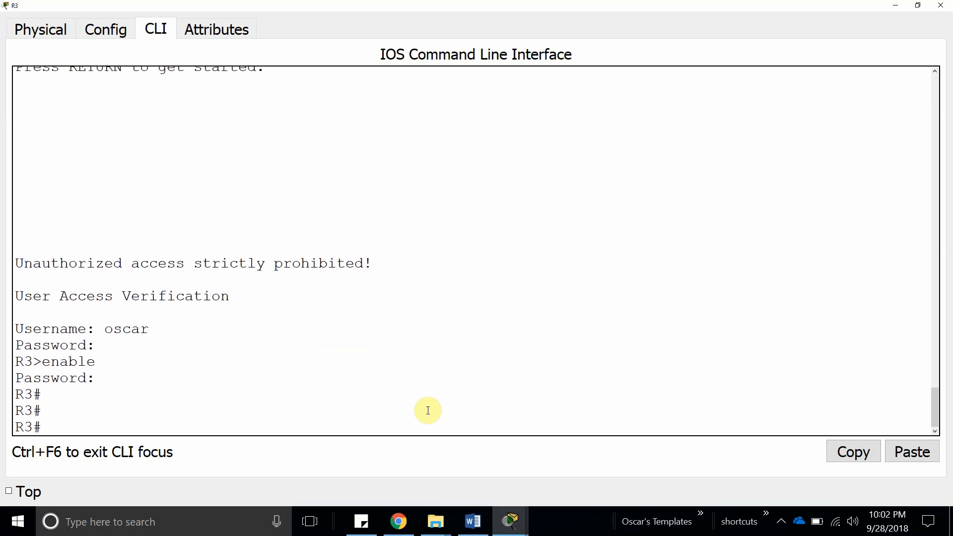
pyautogui.click(463, 532)
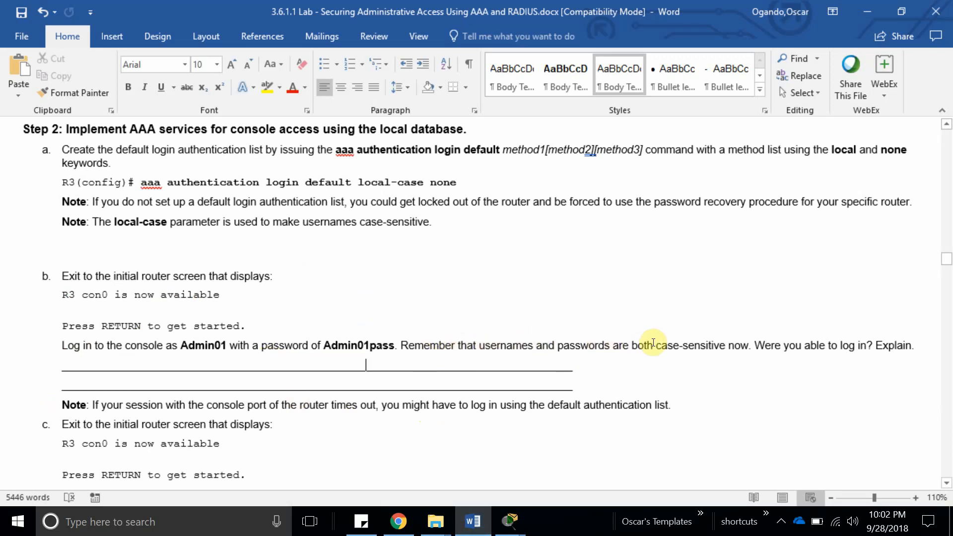
# Type 'yes' on the answer line of the Admin01 console-login question.
pyautogui.moveTo(658, 344); pyautogui.dragTo(749, 344)
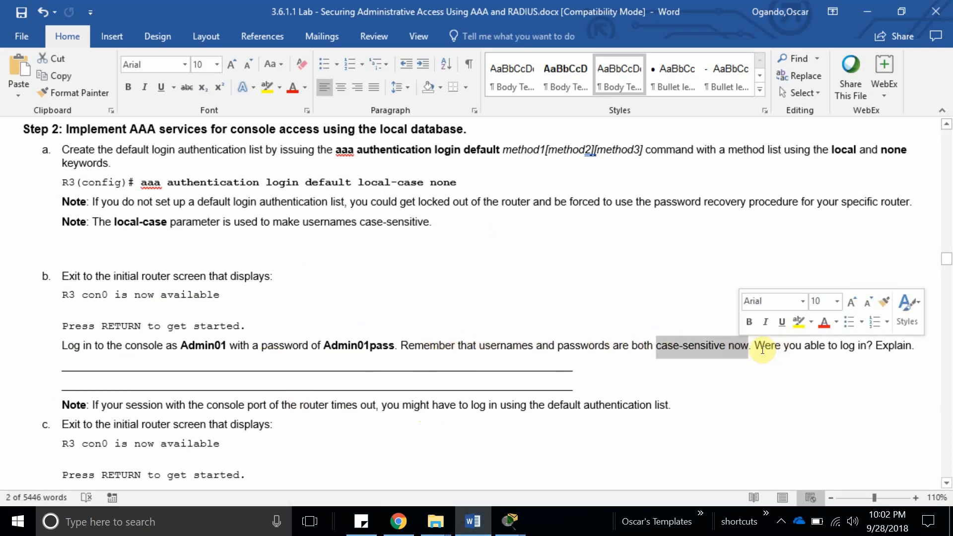
pyautogui.click(762, 350)
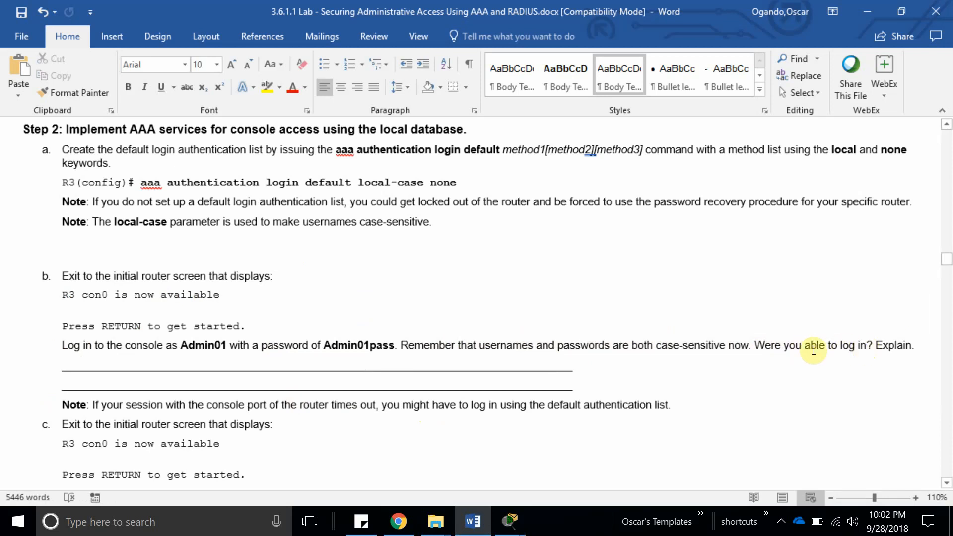
pyautogui.click(280, 241)
pyautogui.write('yes')
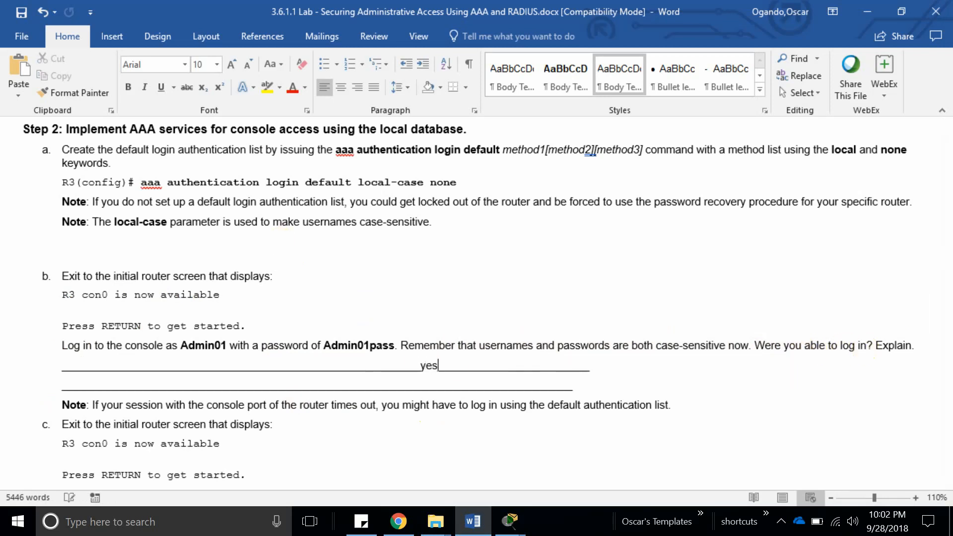
# Read through the worksheet, highlighting 'local' and 'the default authentication list'.
pyautogui.scroll(-1, 443, 300)
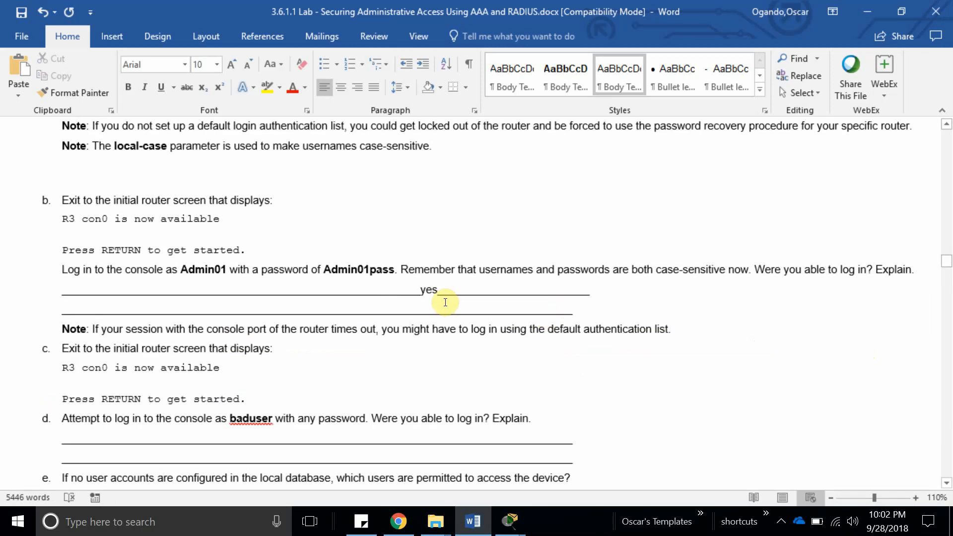
pyautogui.scroll(3, 233, 298)
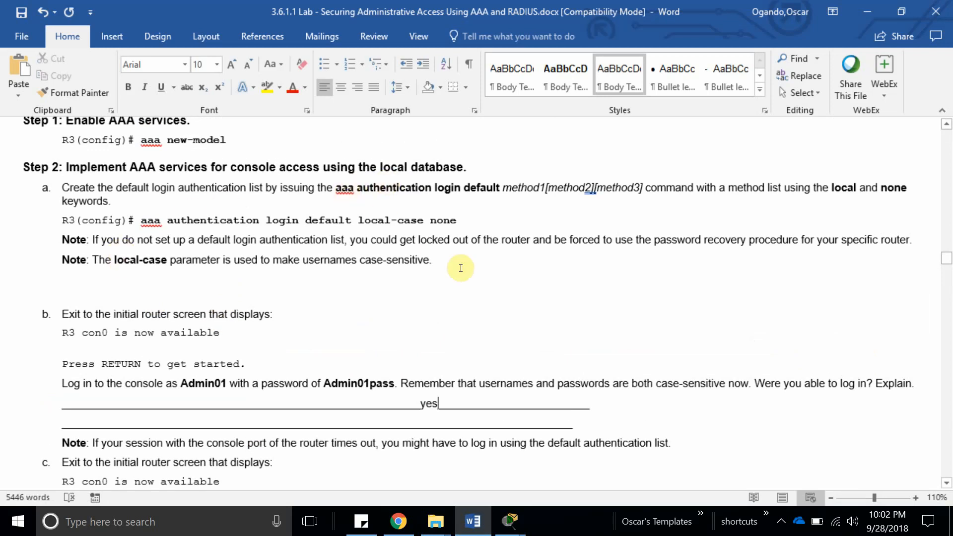
pyautogui.doubleClick(373, 221)
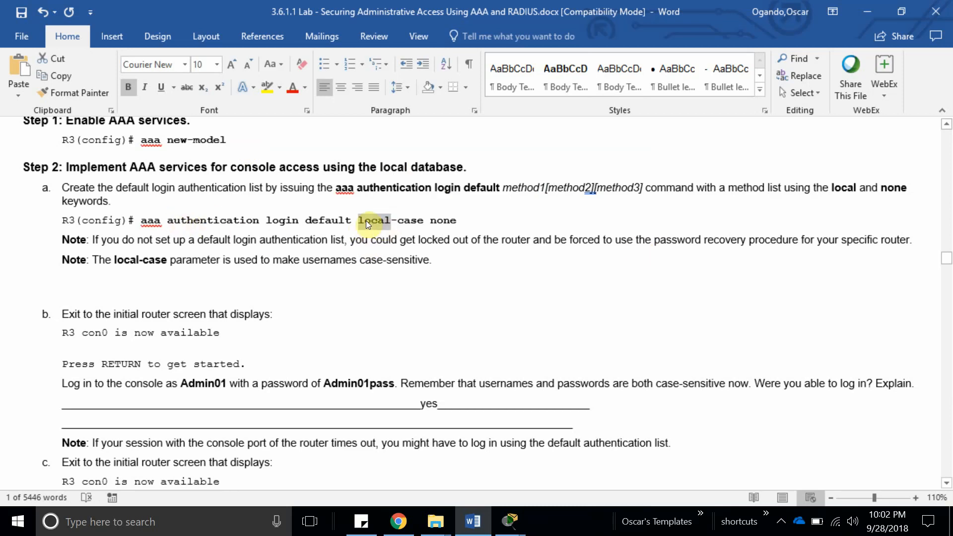
pyautogui.scroll(-5, 353, 271)
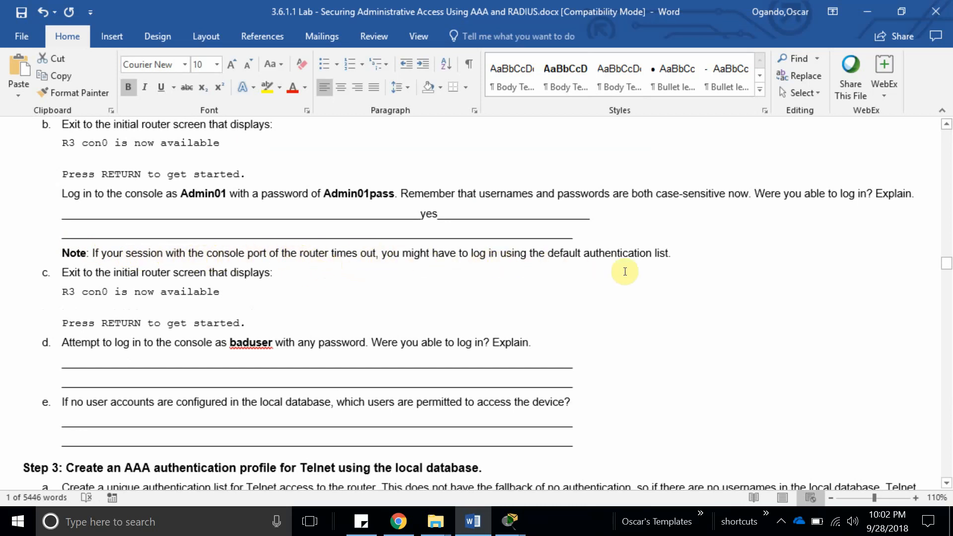
pyautogui.moveTo(530, 254); pyautogui.dragTo(672, 253)
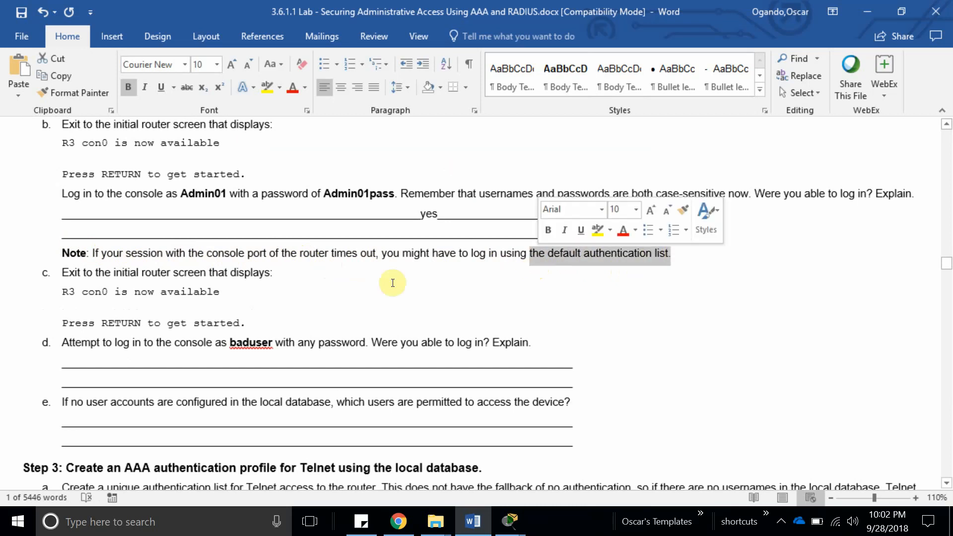
pyautogui.scroll(-3, 110, 281)
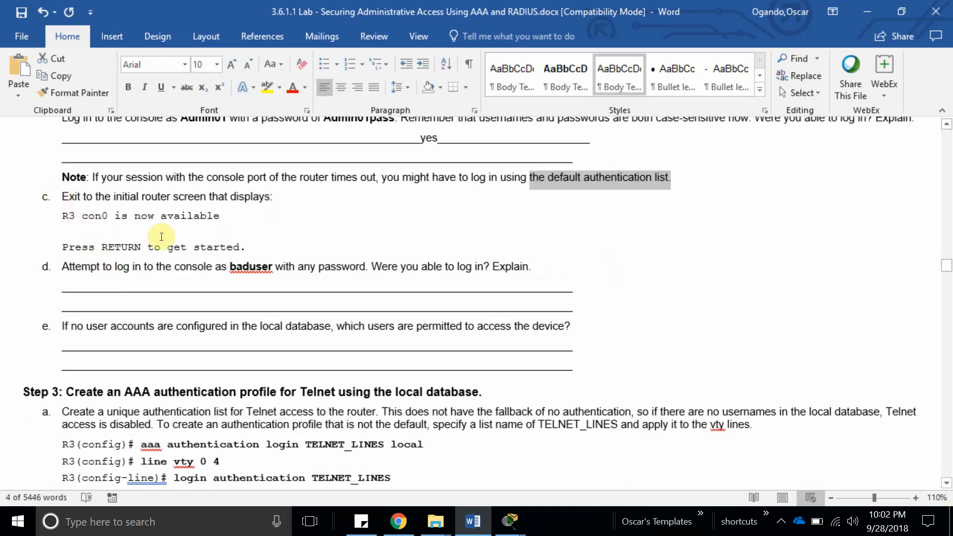
pyautogui.scroll(-1, 305, 271)
pyautogui.scroll(1, 298, 270)
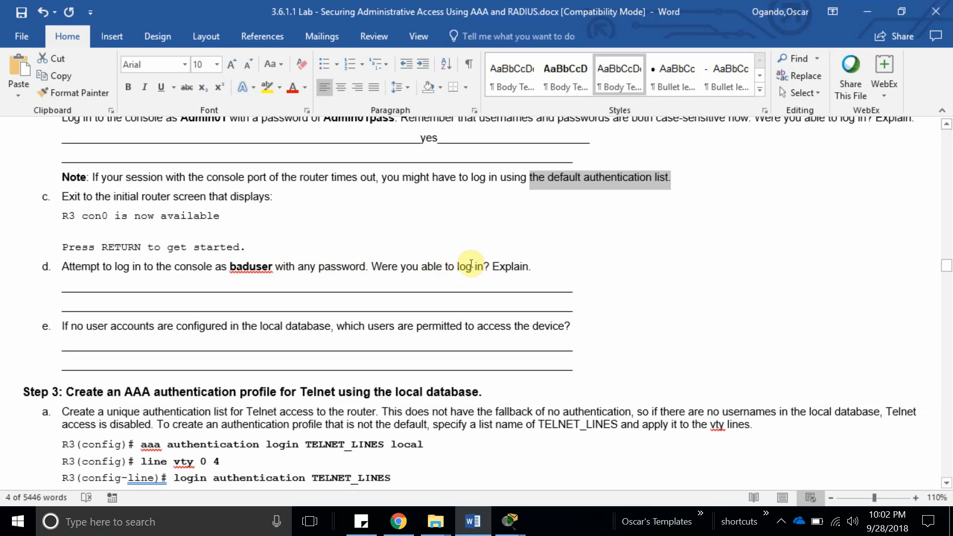
# End the R3 session and bring up a fresh console login prompt.
pyautogui.moveTo(504, 529)
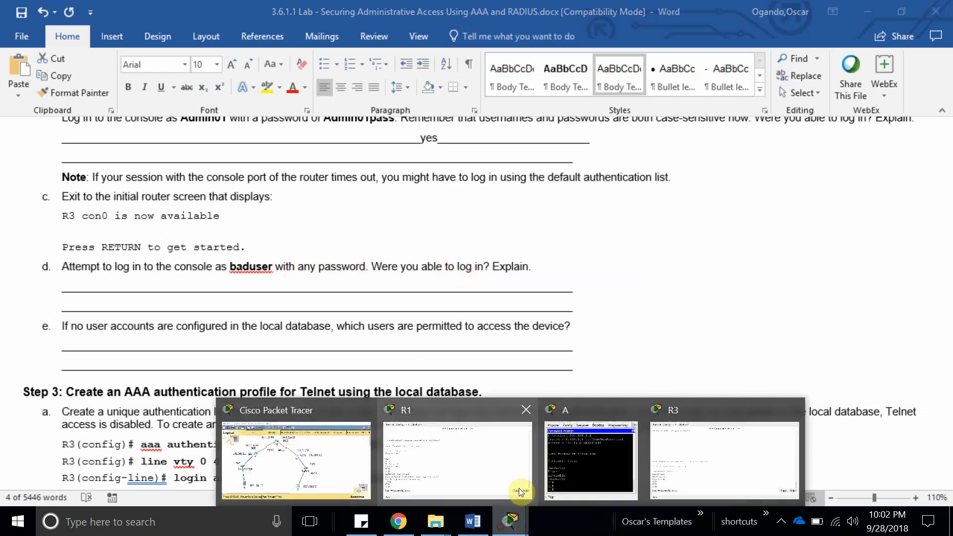
pyautogui.click(713, 472)
pyautogui.write('exit')
pyautogui.press('Return')
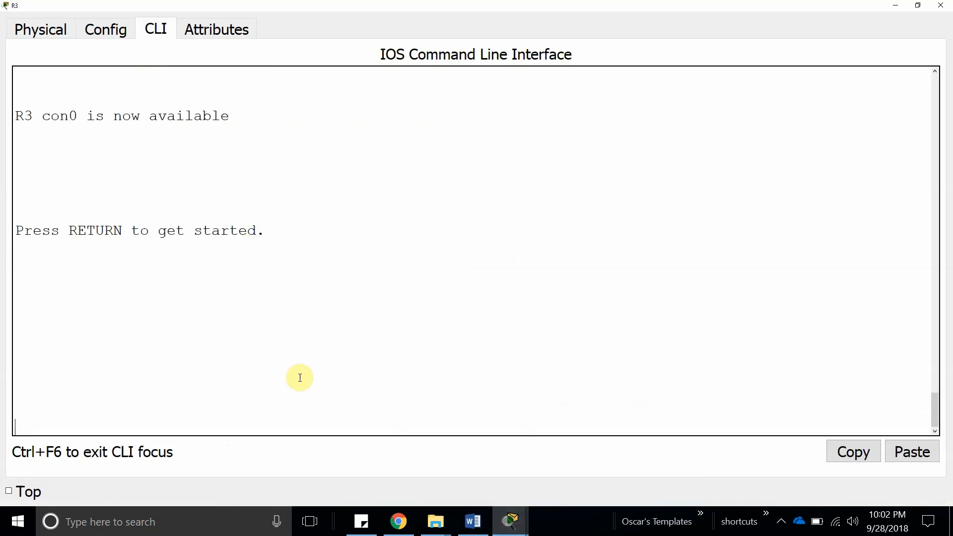
pyautogui.press('Return')
# Try console logins as 'bad', 'bad' and 'badb' with empty passwords, each rejected as '% Login invalid'.
pyautogui.write('bad')
pyautogui.press('Return')
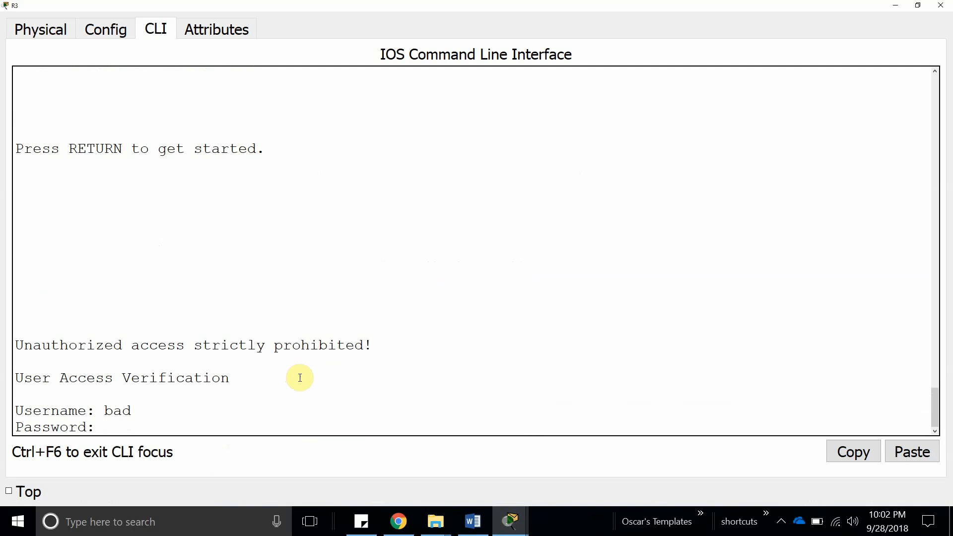
pyautogui.press('Return')
pyautogui.write('bad')
pyautogui.press('Return')
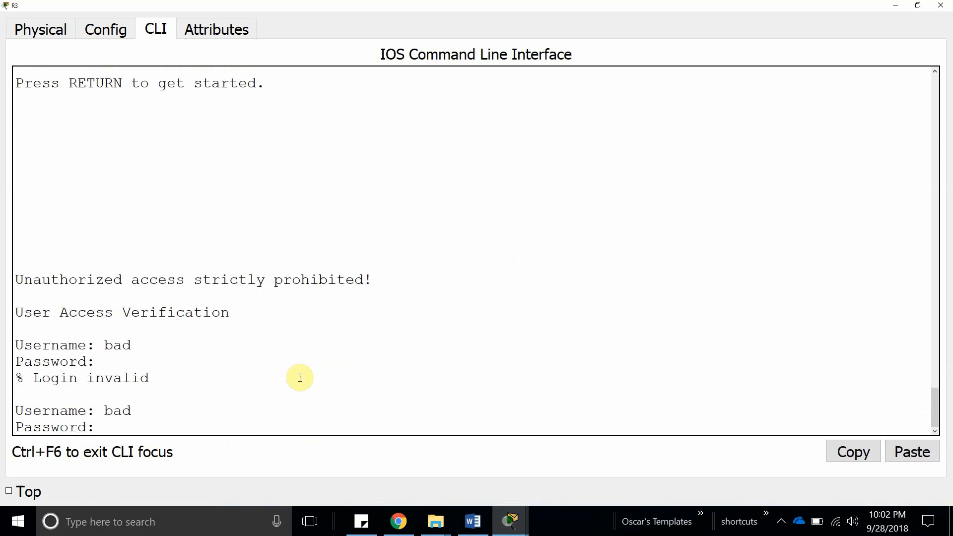
pyautogui.press('Return')
pyautogui.write('badb')
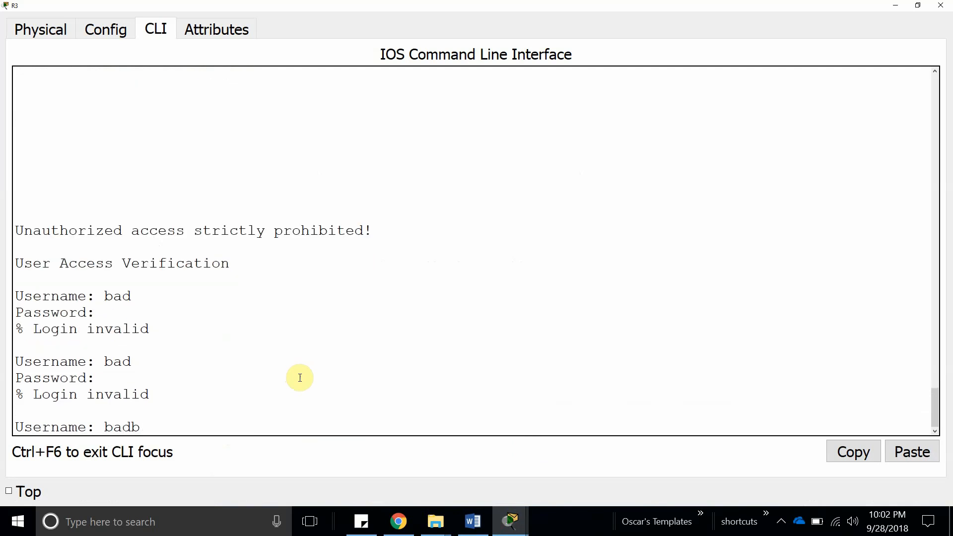
pyautogui.press('Return')
pyautogui.press('Return')
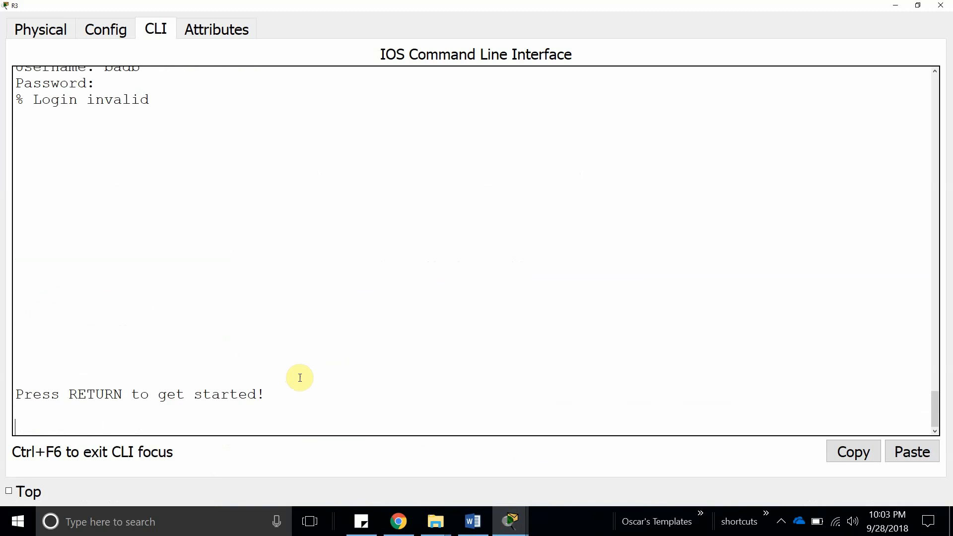
pyautogui.press('Return')
pyautogui.press('Return')
pyautogui.press('Return')
pyautogui.press('Return')
pyautogui.press('Return')
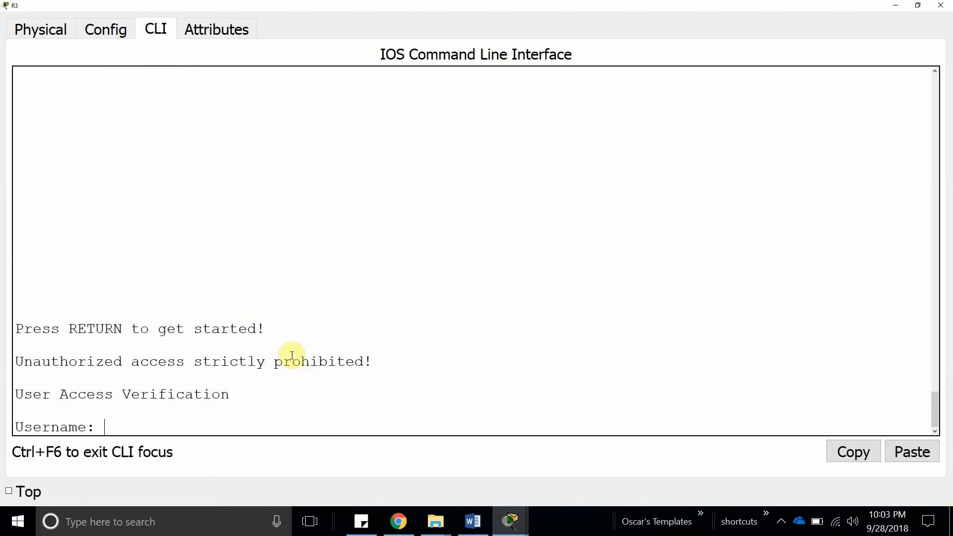
pyautogui.moveTo(491, 530)
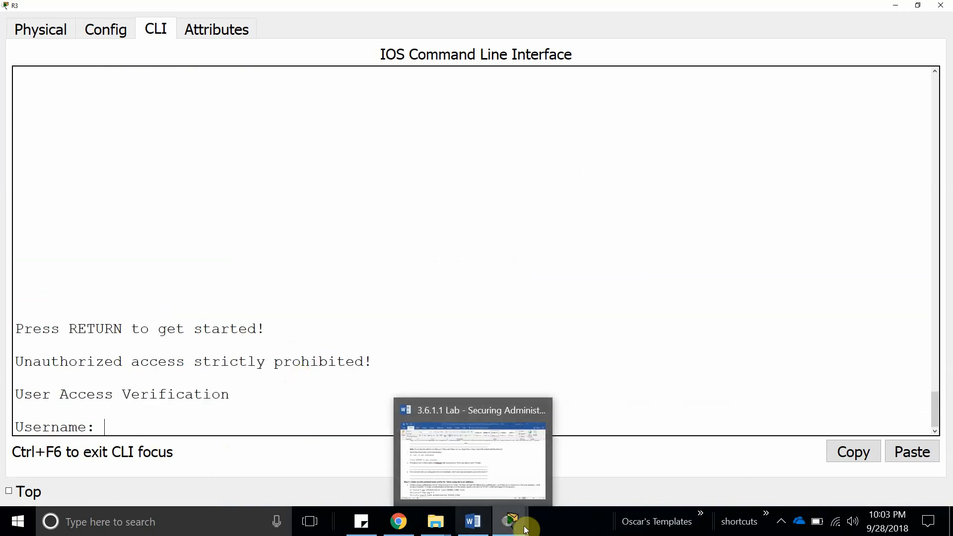
pyautogui.click(700, 479)
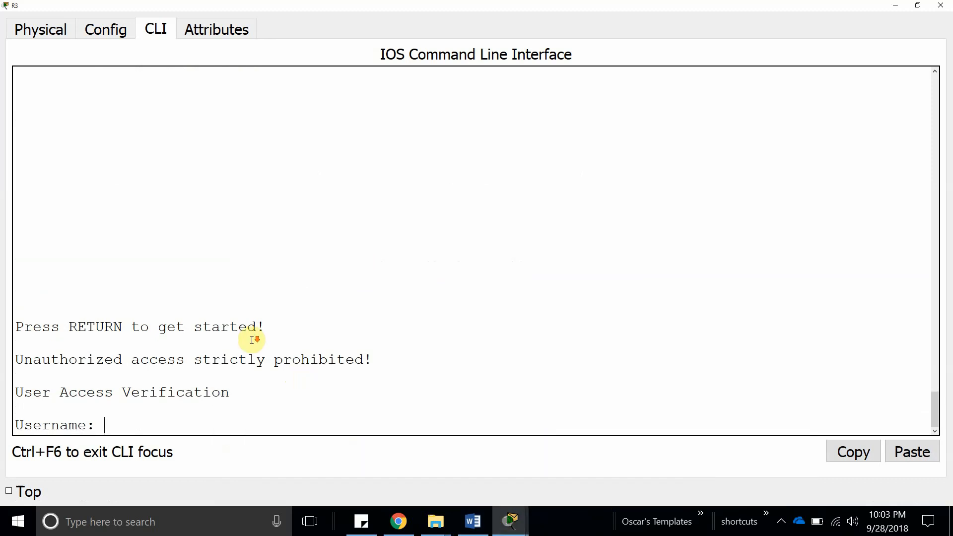
pyautogui.click(472, 521)
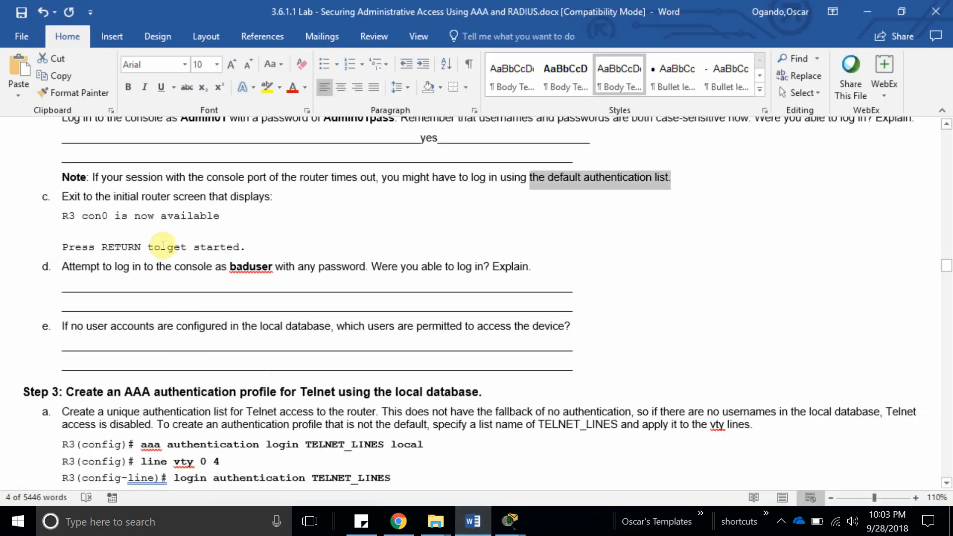
# Add 'No because we need to use a local account' below question d, fixing the typo.
pyautogui.click(239, 279)
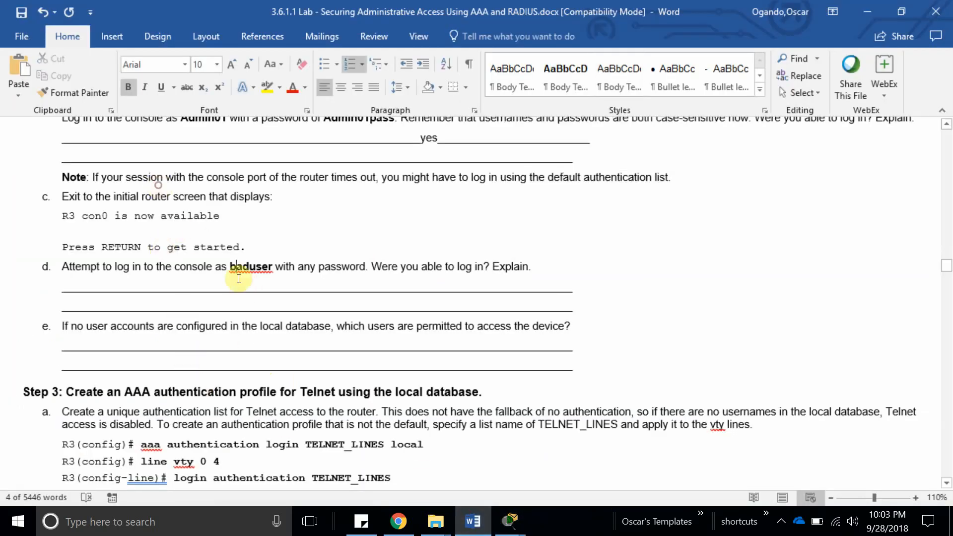
pyautogui.click(566, 278)
pyautogui.press('Return')
pyautogui.write('no because w')
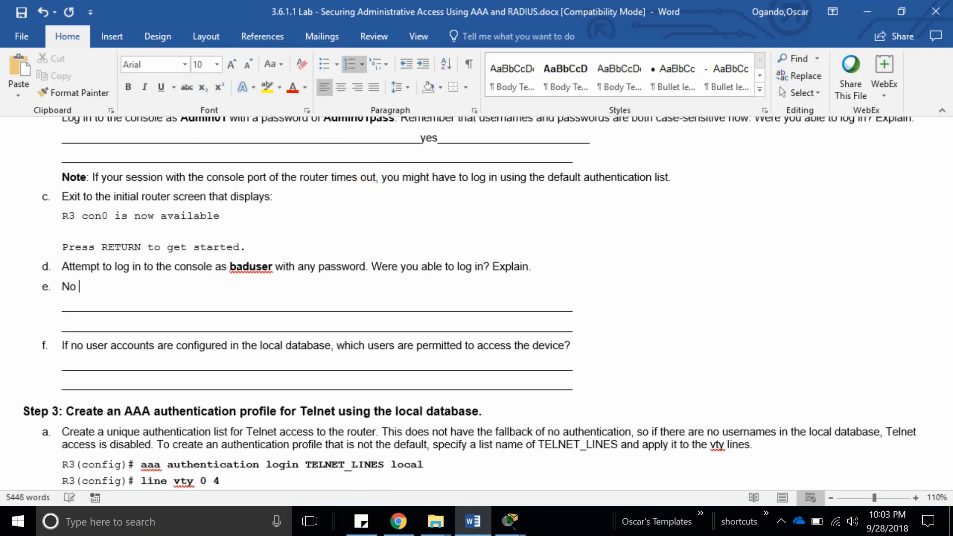
pyautogui.write('e need ')
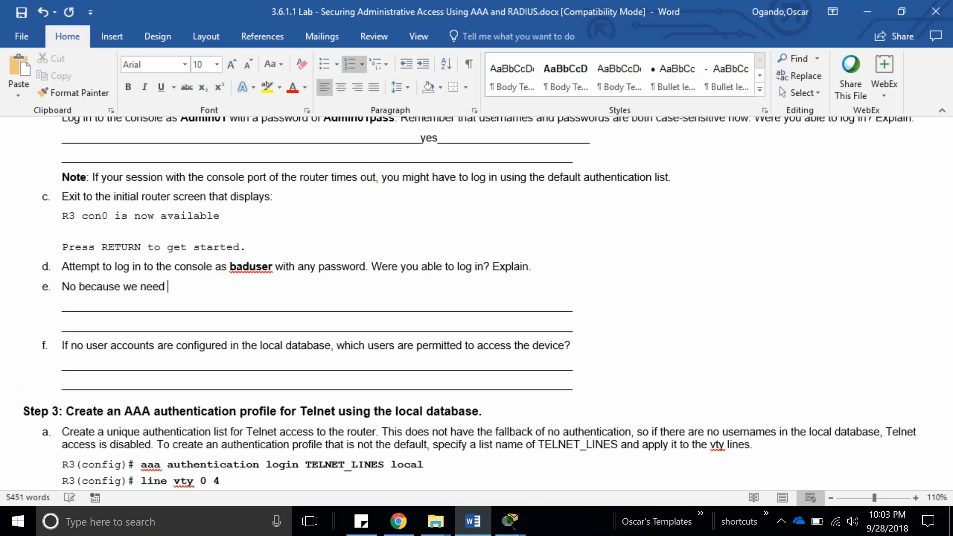
pyautogui.write('to use a loca')
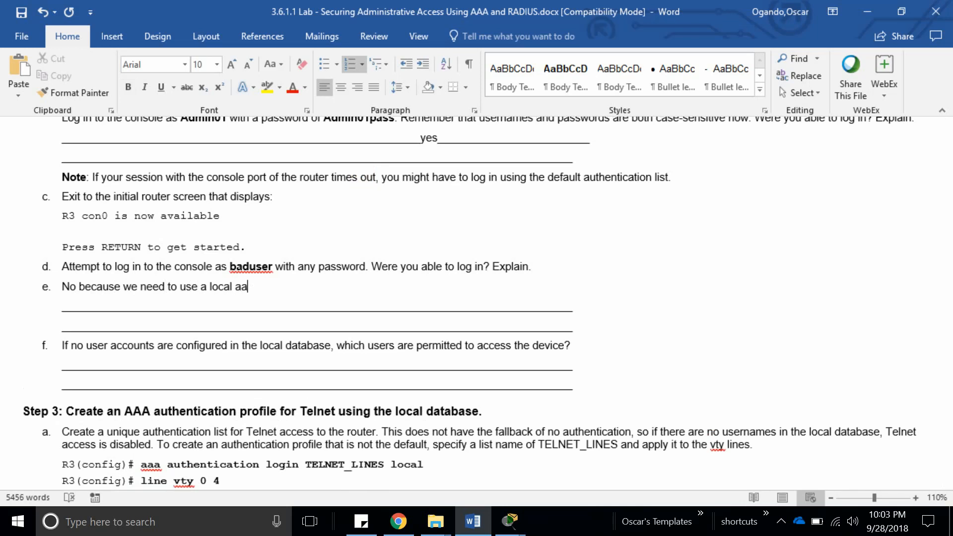
pyautogui.write('l ascco')
pyautogui.press('BackSpace')
pyautogui.press('BackSpace')
pyautogui.press('BackSpace')
pyautogui.write('count')
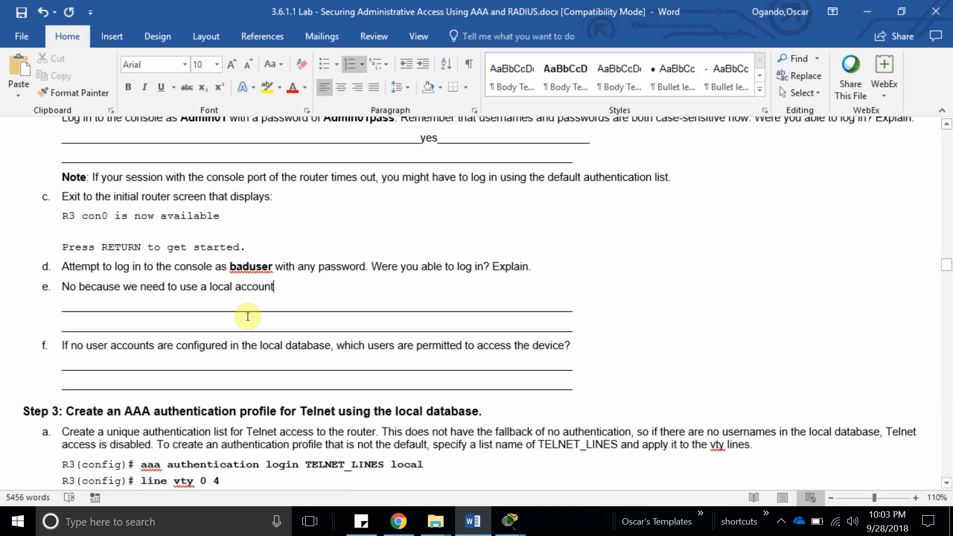
pyautogui.moveTo(278, 287); pyautogui.dragTo(159, 288)
pyautogui.click(104, 345)
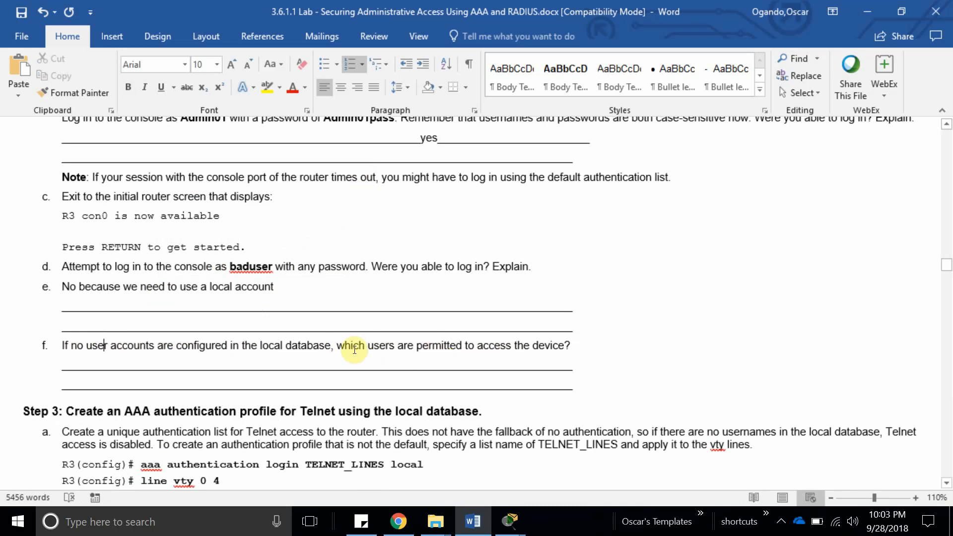
pyautogui.moveTo(338, 345); pyautogui.dragTo(577, 343)
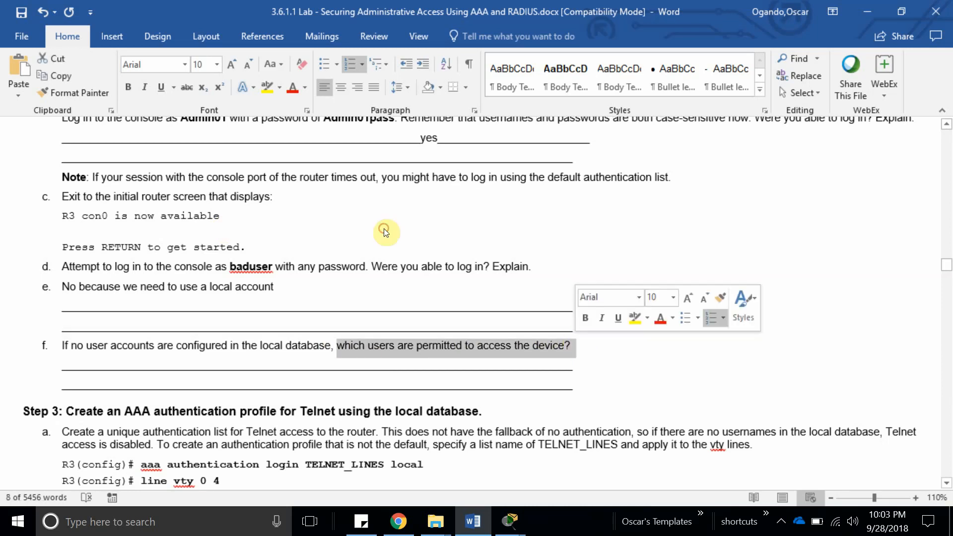
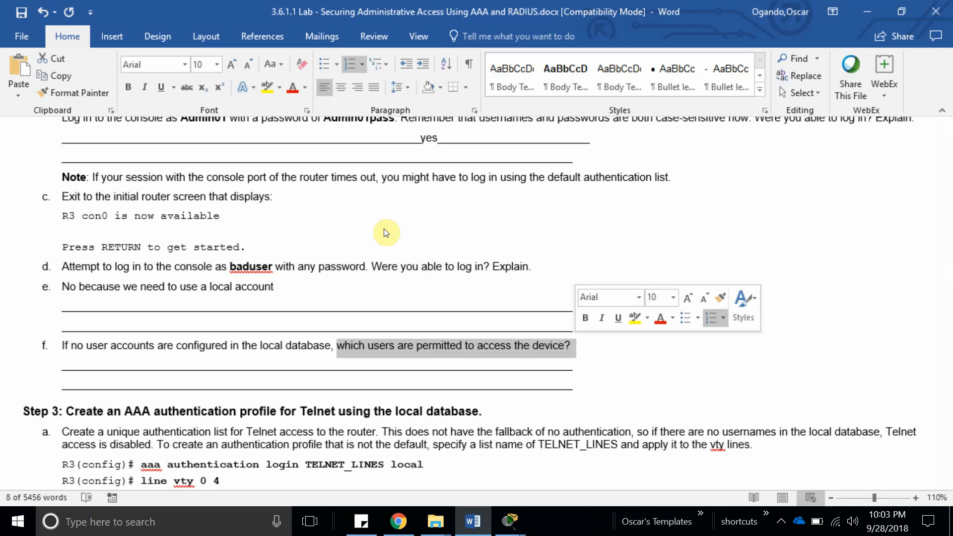
# Scroll to Step 3 and select the TELNET_LINES list name for reuse on R3.
pyautogui.scroll(-5, 283, 355)
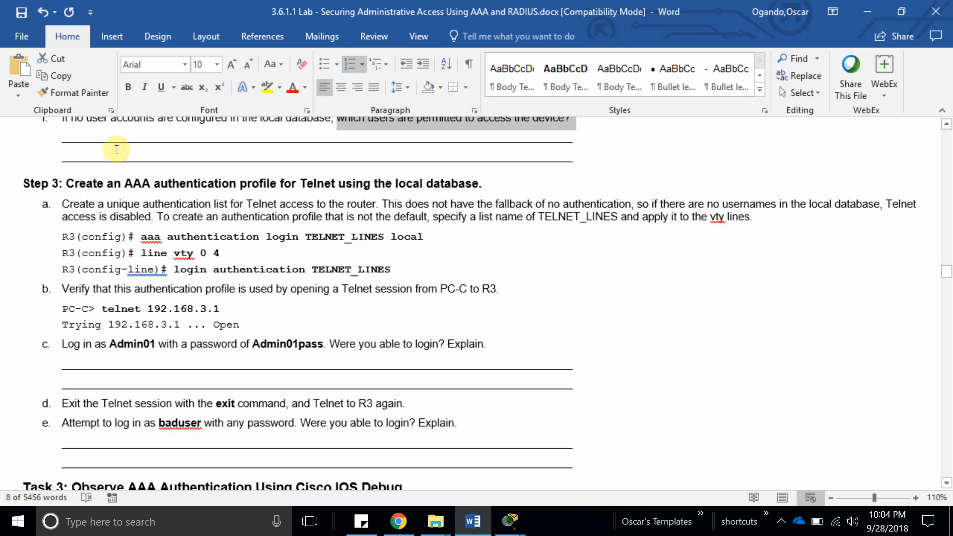
pyautogui.moveTo(67, 183); pyautogui.dragTo(485, 184)
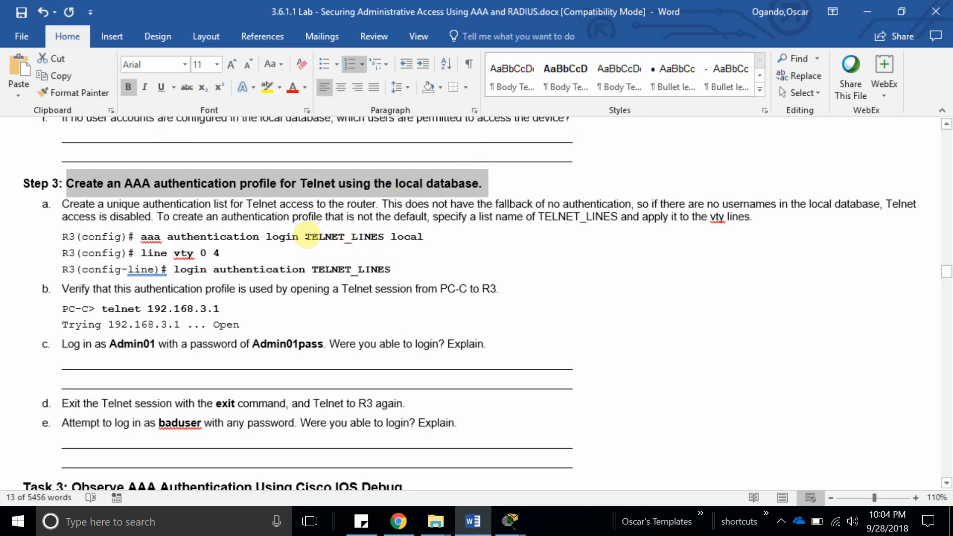
pyautogui.doubleClick(357, 230)
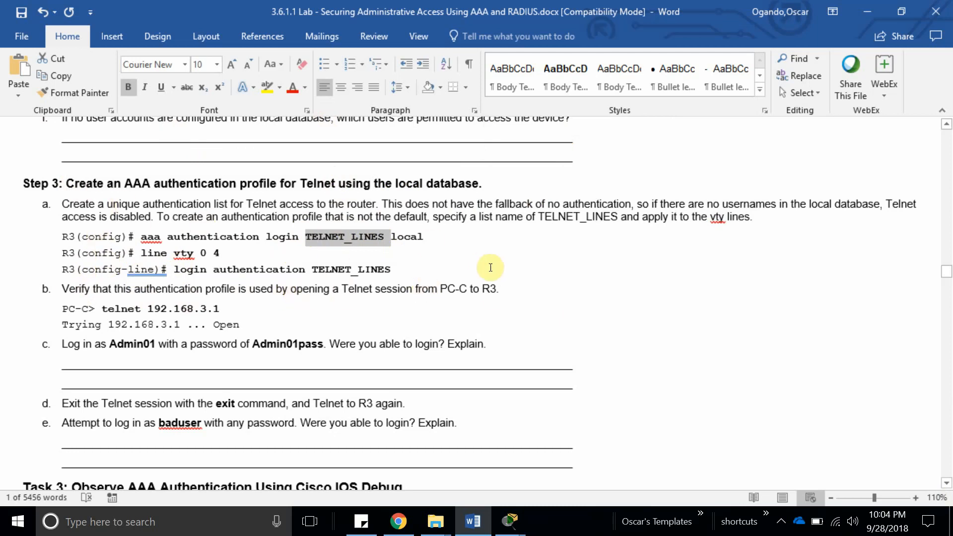
pyautogui.click(510, 521)
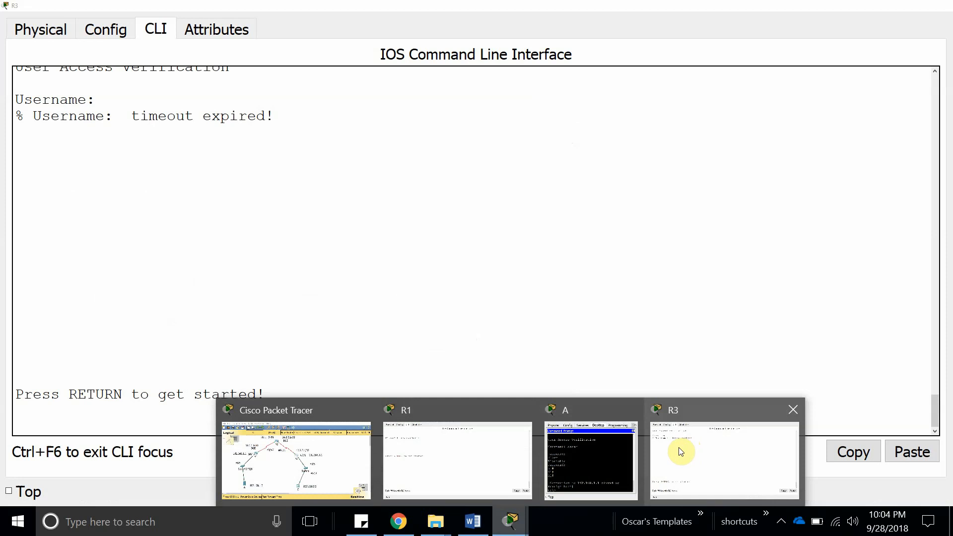
# Log in to R3's console with the local account and reach privileged EXEC mode.
pyautogui.click(680, 447)
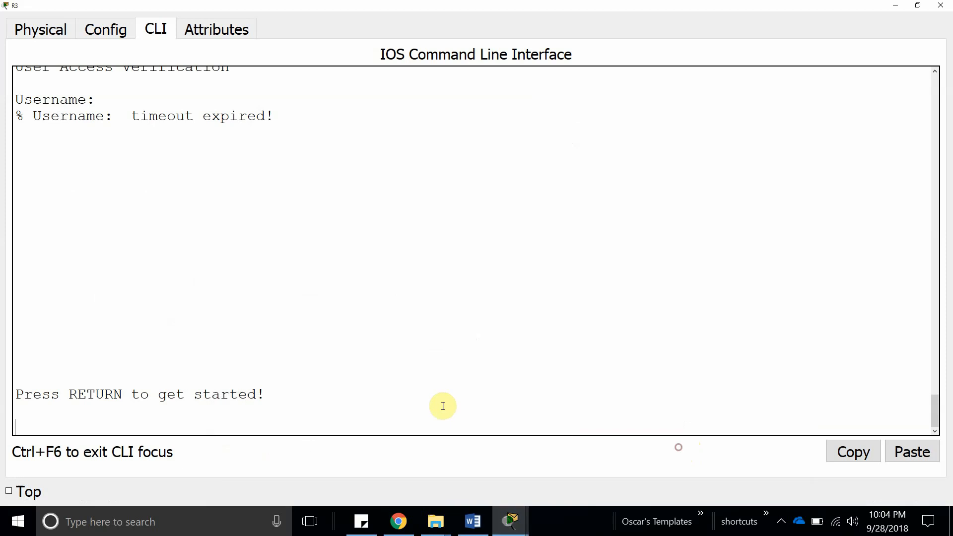
pyautogui.press('Return')
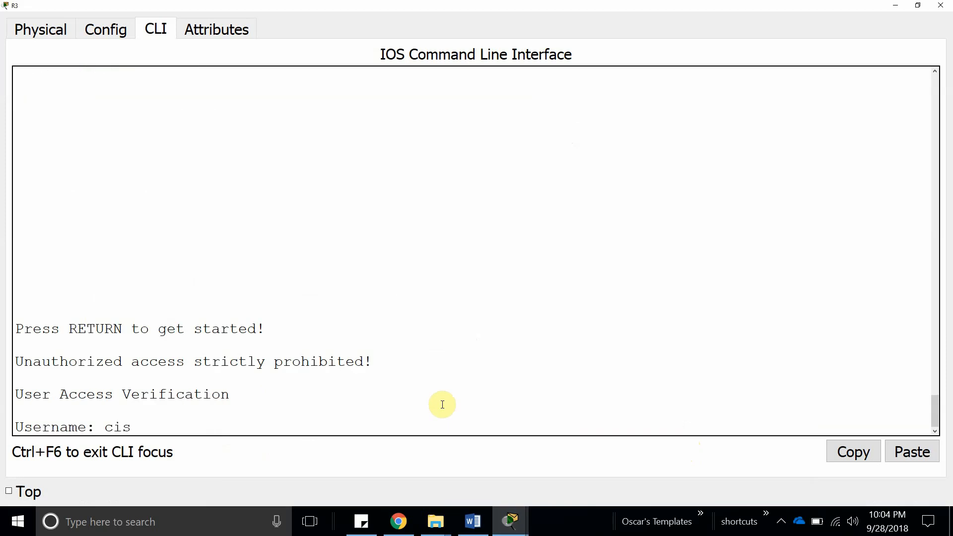
pyautogui.write('cisco')
pyautogui.press('BackSpace')
pyautogui.press('BackSpace')
pyautogui.press('BackSpace')
pyautogui.press('BackSpace')
pyautogui.press('BackSpace')
pyautogui.write('oscar')
pyautogui.press('Return')
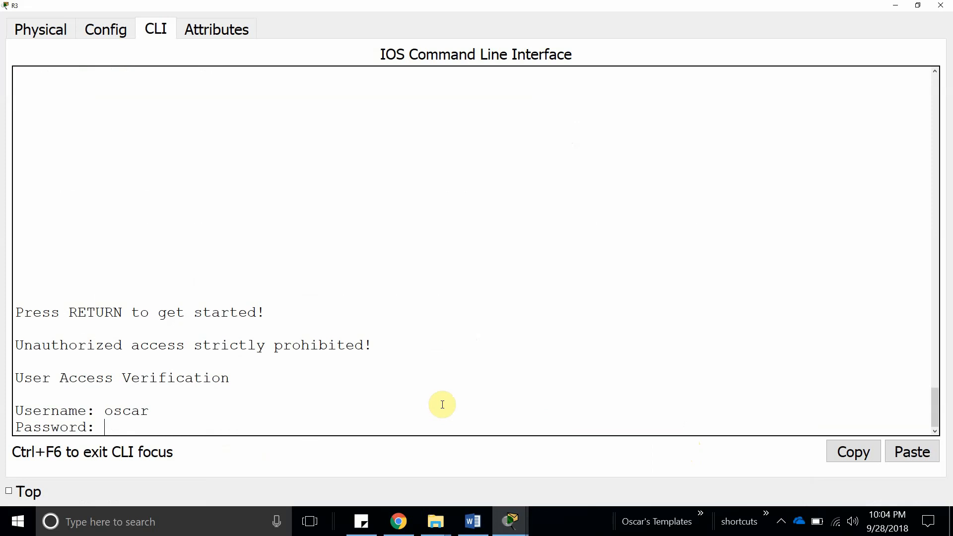
pyautogui.press('Return')
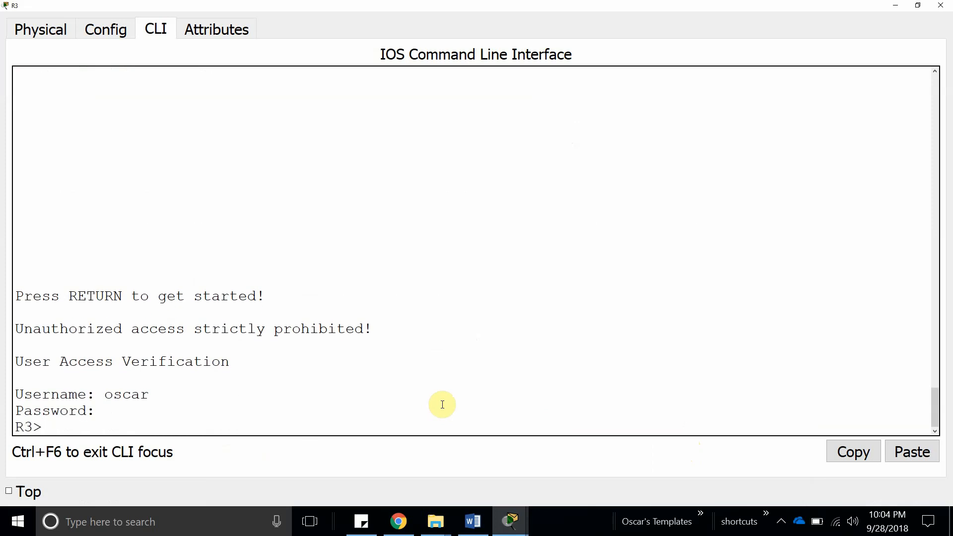
pyautogui.write('en')
pyautogui.press('Tab')
pyautogui.press('Return')
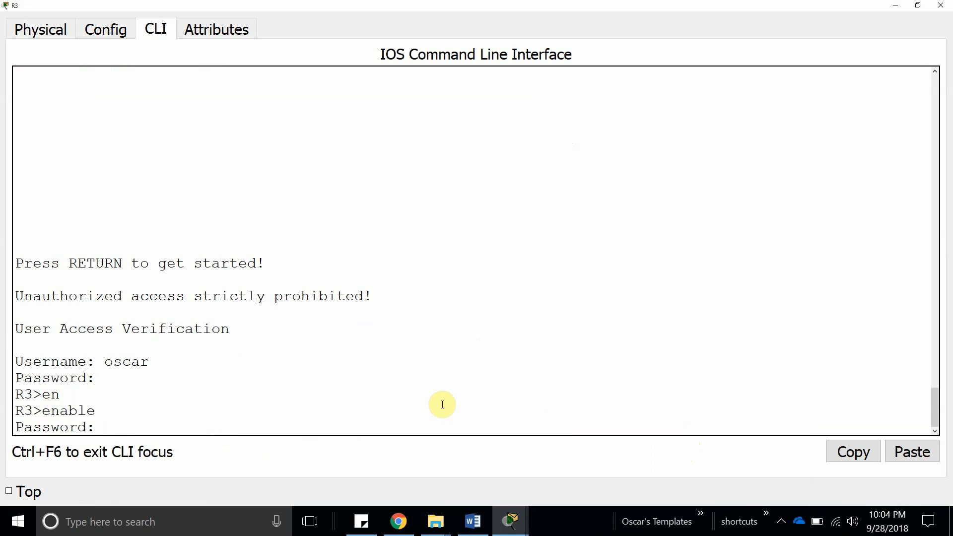
pyautogui.press('Return')
pyautogui.press('Return')
# Enter global configuration mode on R3 with configure terminal.
pyautogui.write('cpo')
pyautogui.press('BackSpace')
pyautogui.press('BackSpace')
pyautogui.write('onfi')
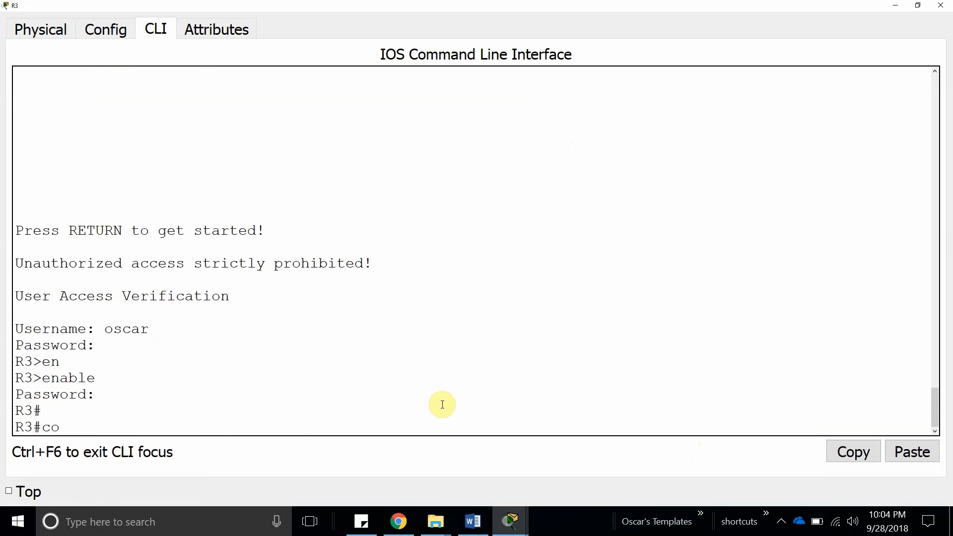
pyautogui.press('Tab')
pyautogui.write('t')
# Create the login list TELNET_LINES using local accounts, then none.
pyautogui.press('Tab')
pyautogui.press('Return')
pyautogui.press('Return')
pyautogui.press('Return')
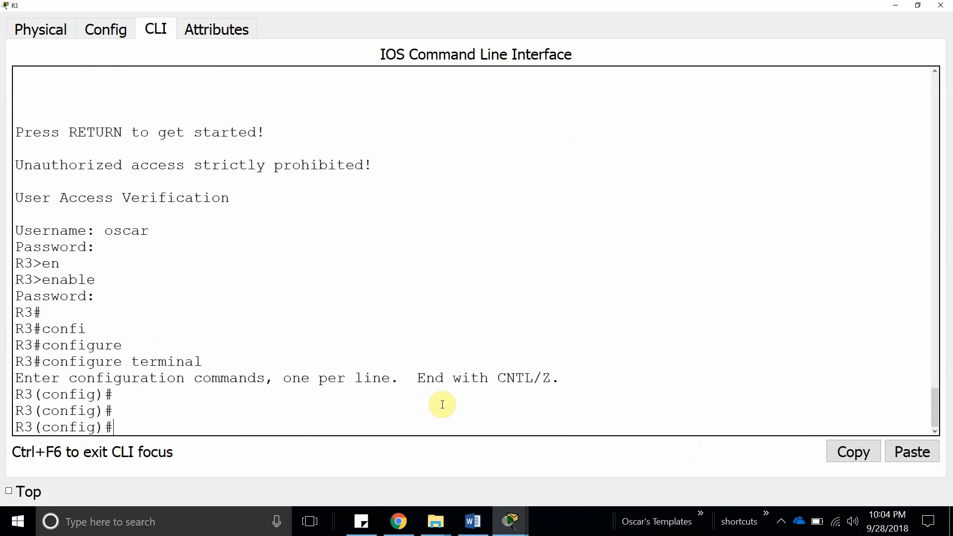
pyautogui.write('aaa authen')
pyautogui.press('Tab')
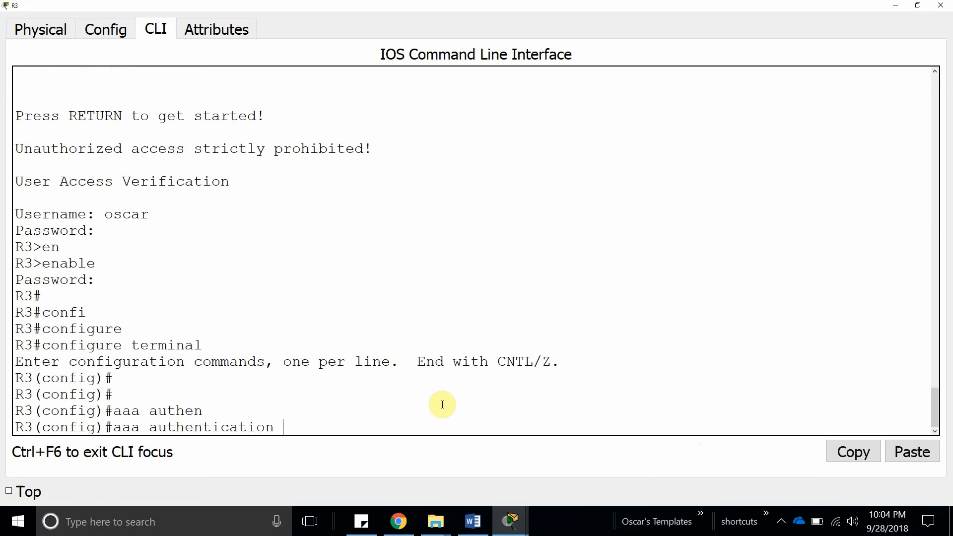
pyautogui.write('?')
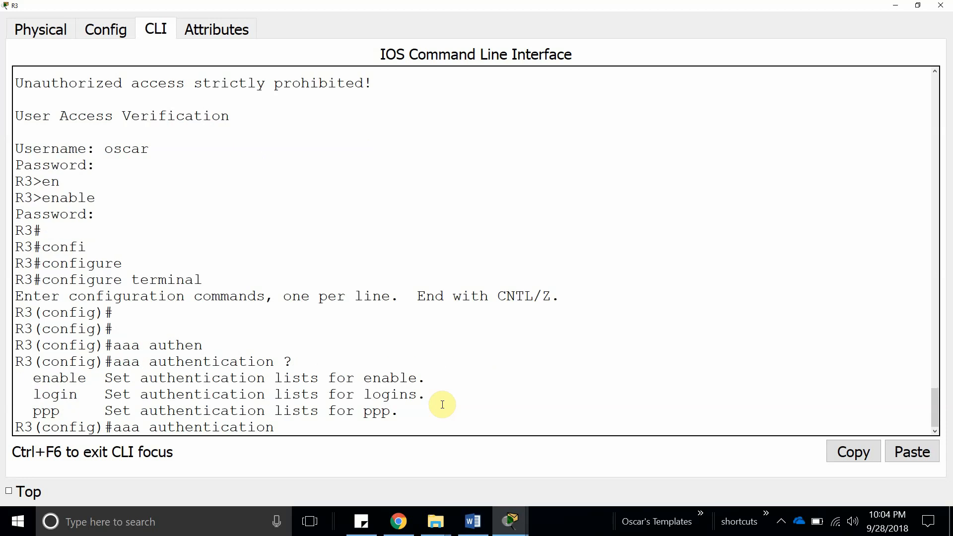
pyautogui.write('lo')
pyautogui.press('Tab')
pyautogui.write('?')
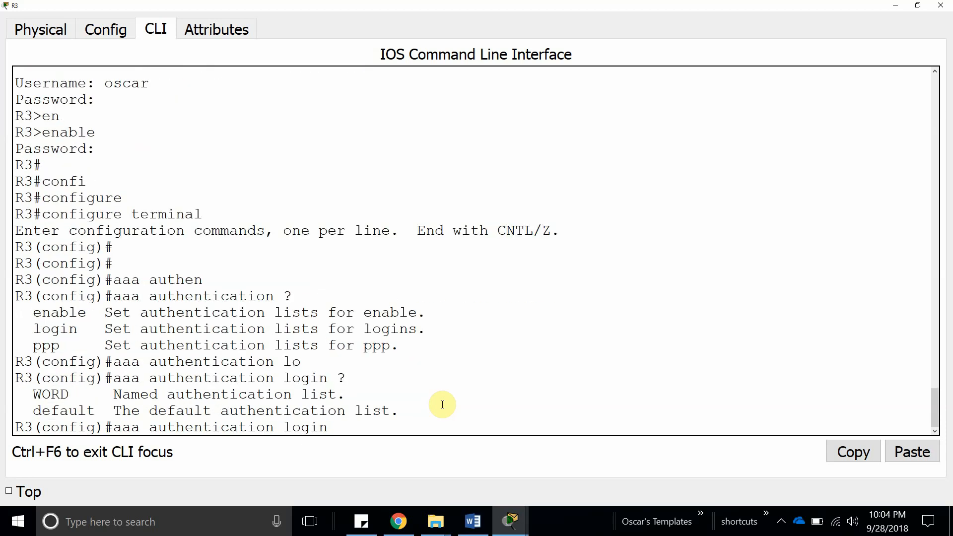
pyautogui.click(913, 453)
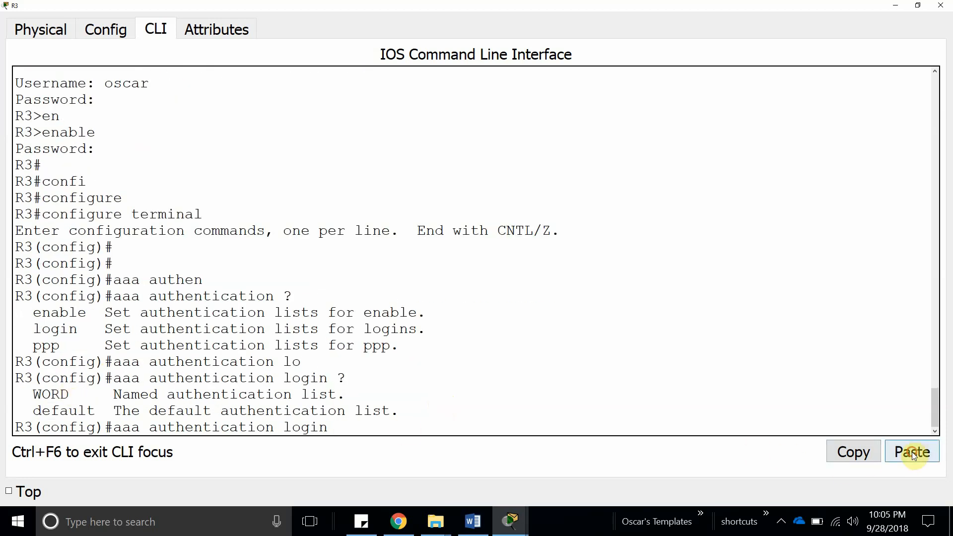
pyautogui.moveTo(346, 428); pyautogui.dragTo(441, 430)
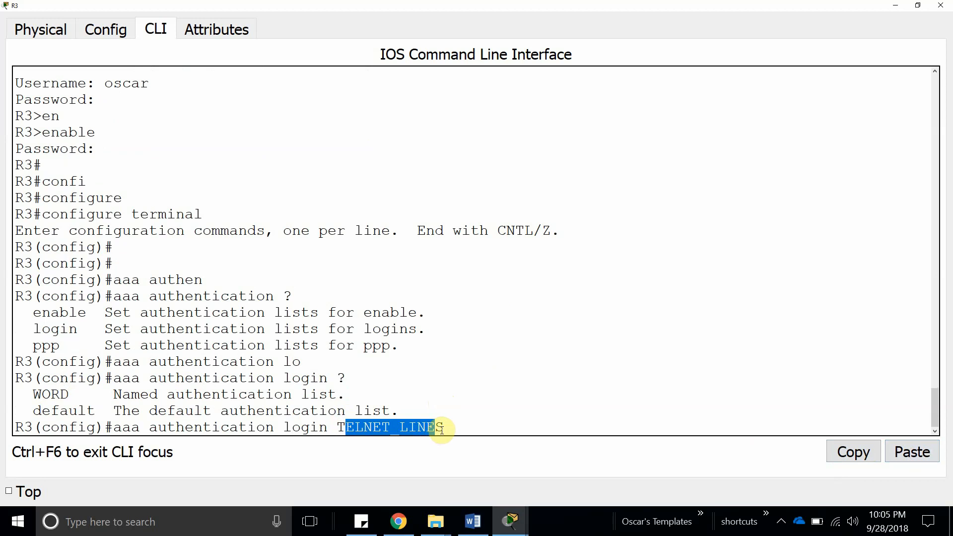
pyautogui.click(338, 428)
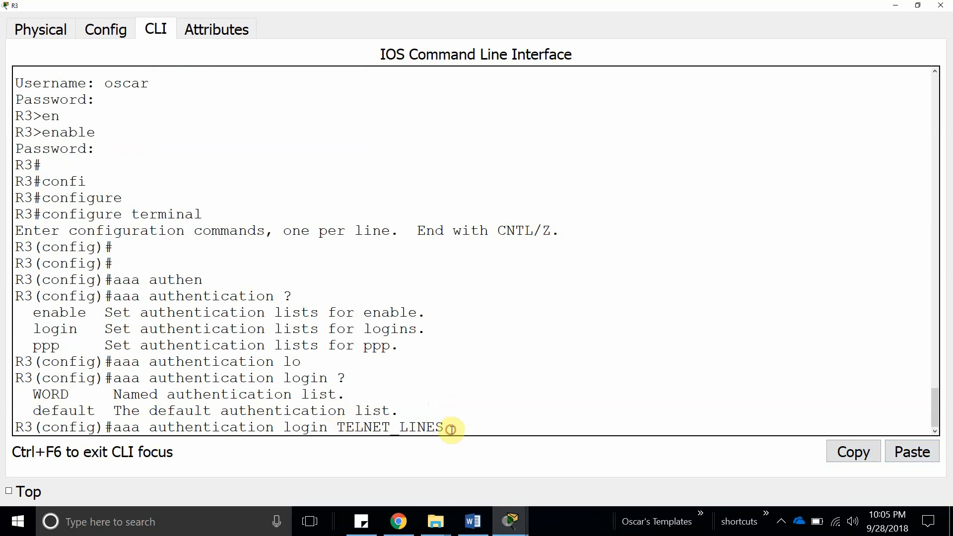
pyautogui.write('?')
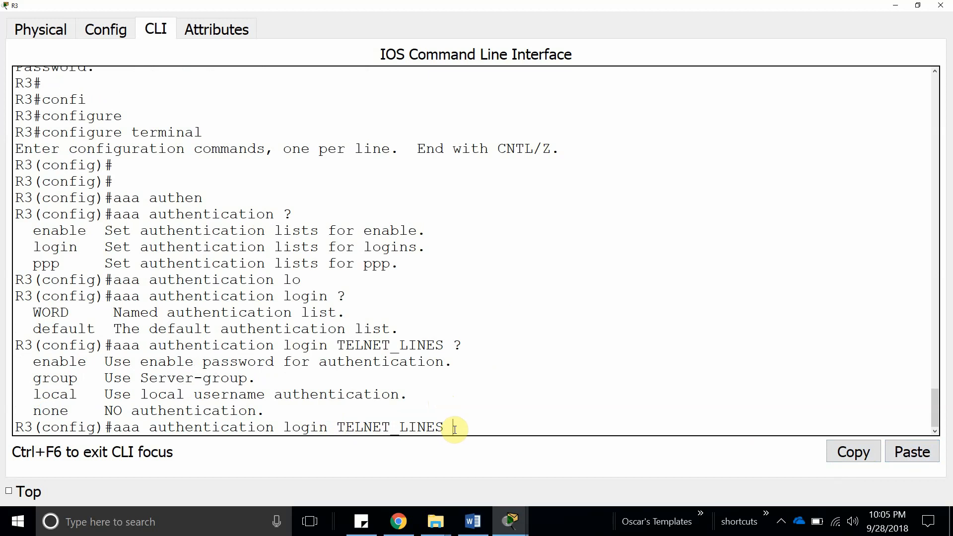
pyautogui.write('lo')
pyautogui.press('Tab')
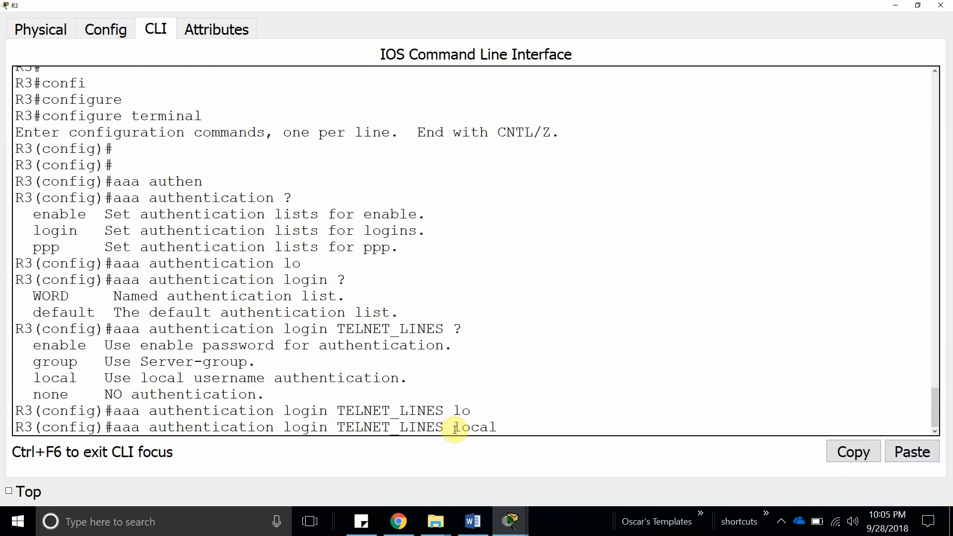
pyautogui.write('none')
pyautogui.press('Return')
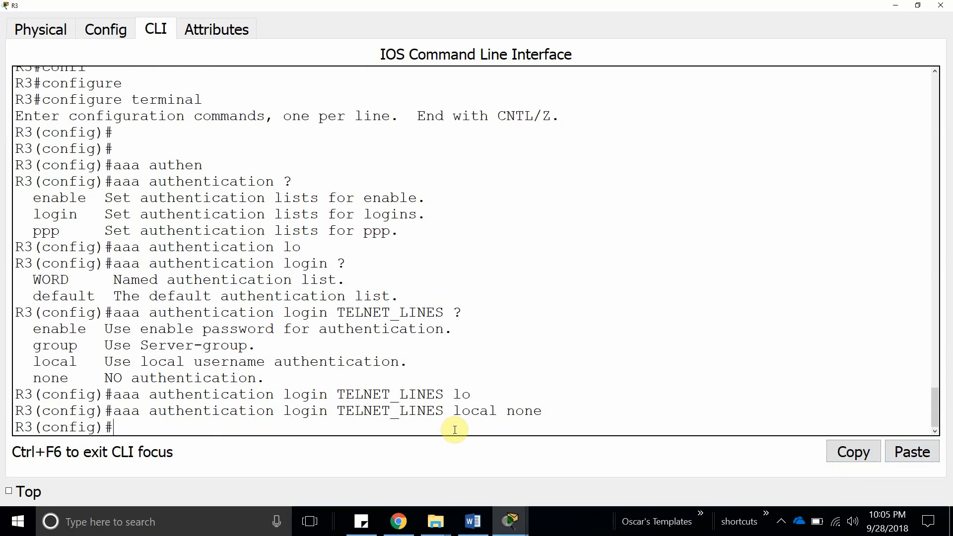
# Apply login authentication TELNET_LINES to line vty 0 4.
pyautogui.write('line vty 0 4')
pyautogui.press('Return')
pyautogui.write('log')
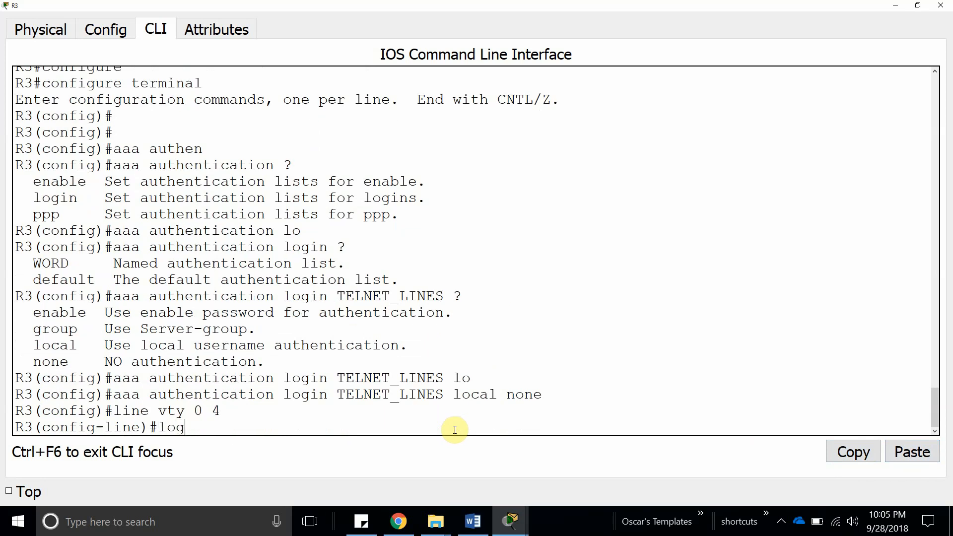
pyautogui.write('in aut')
pyautogui.press('BackSpace')
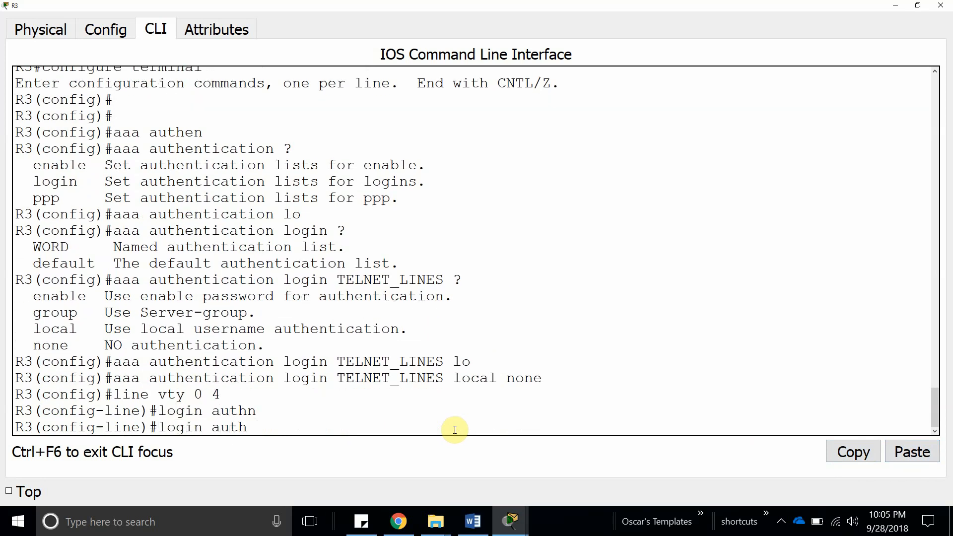
pyautogui.press('Tab')
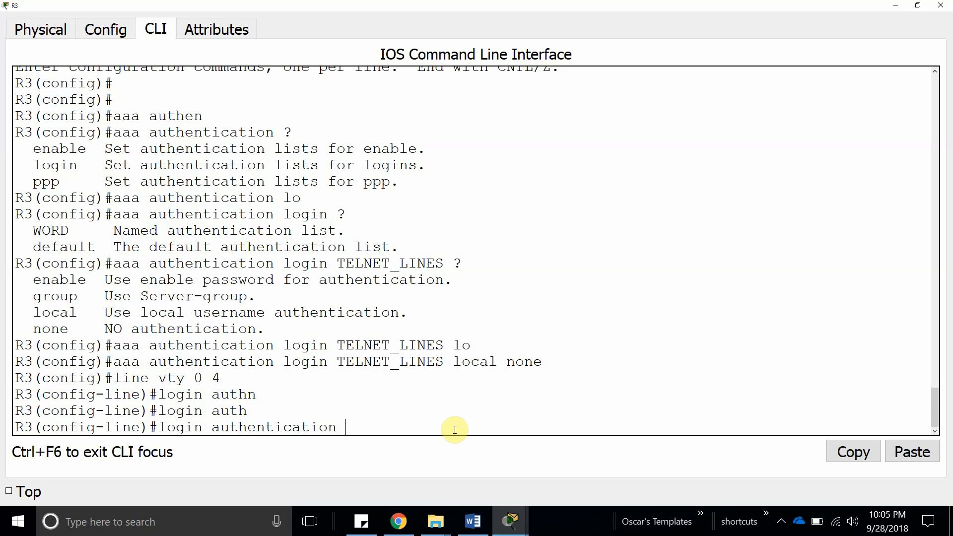
pyautogui.click(912, 451)
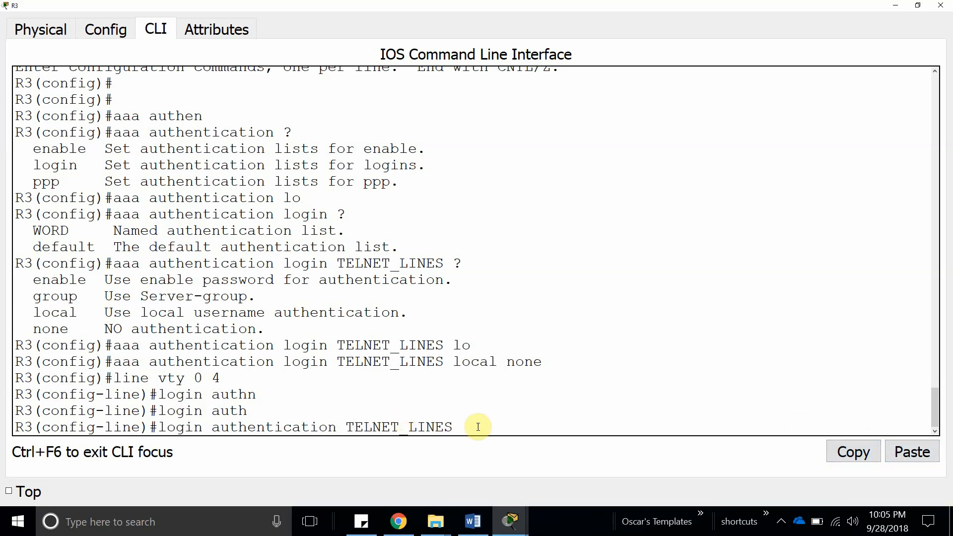
pyautogui.press('Return')
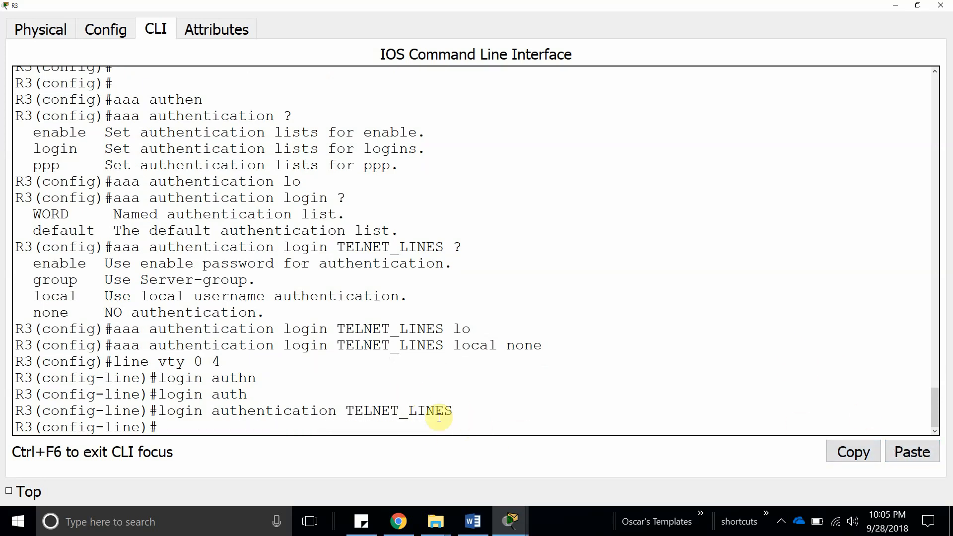
pyautogui.click(518, 528)
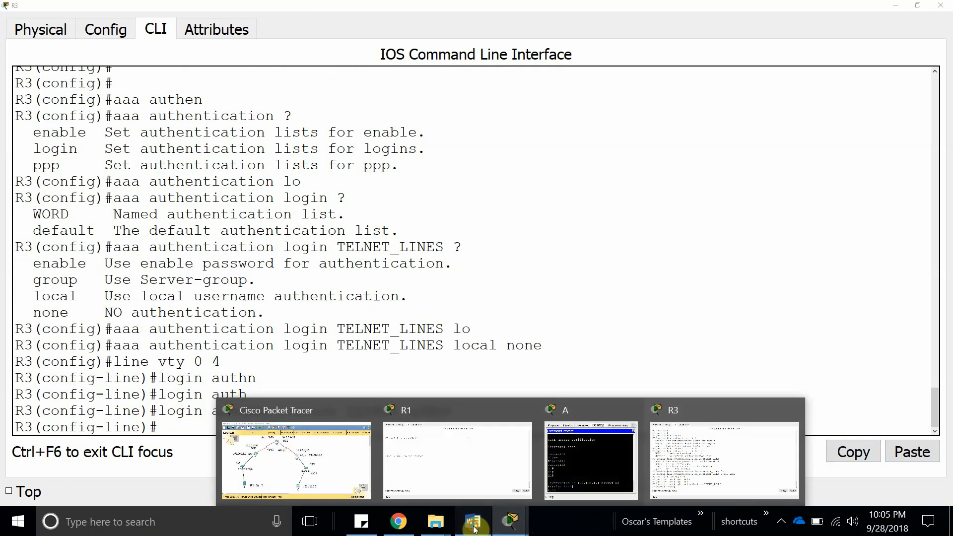
pyautogui.click(473, 522)
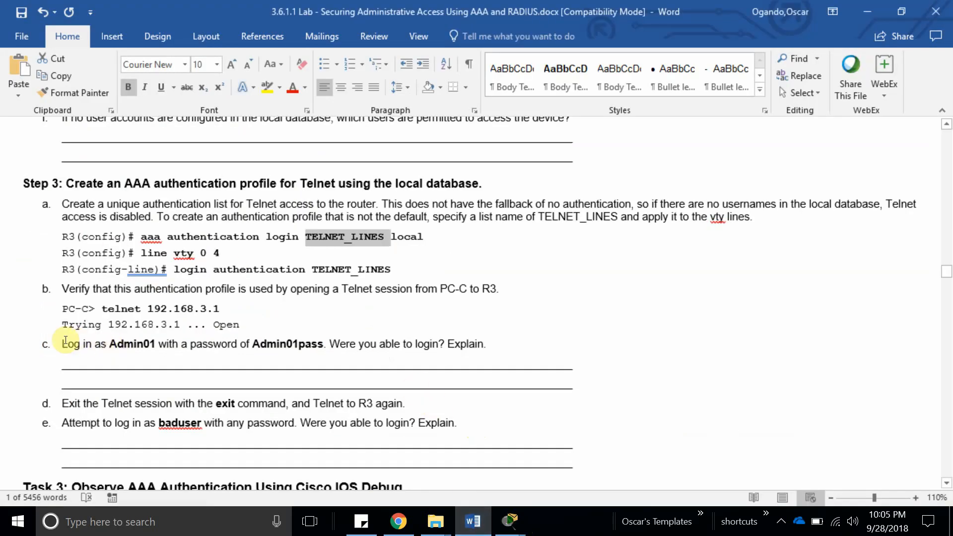
# Select the Step 3b command 'telnet 192.168.3.1' in the lab document.
pyautogui.moveTo(486, 342); pyautogui.dragTo(116, 326)
pyautogui.click(115, 326)
pyautogui.moveTo(119, 323); pyautogui.dragTo(174, 326)
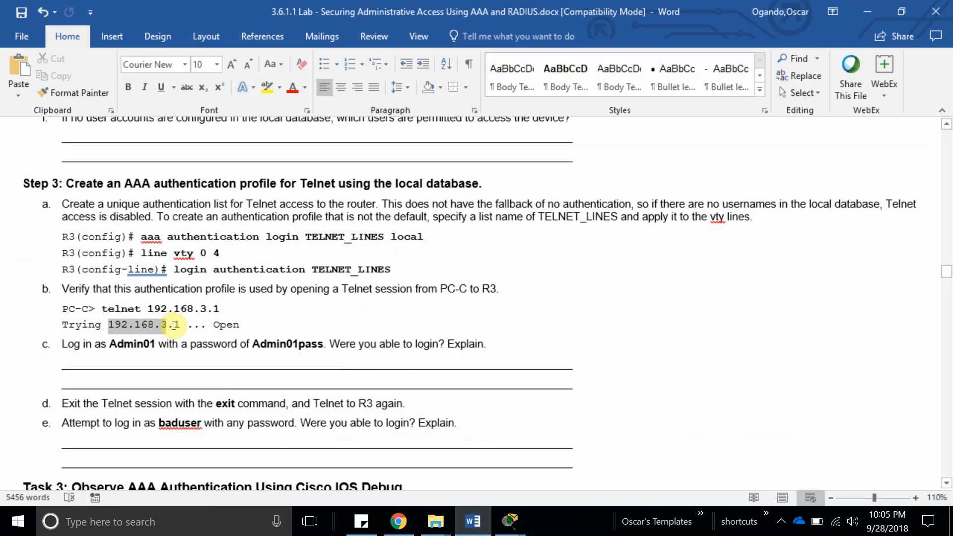
pyautogui.click(117, 327)
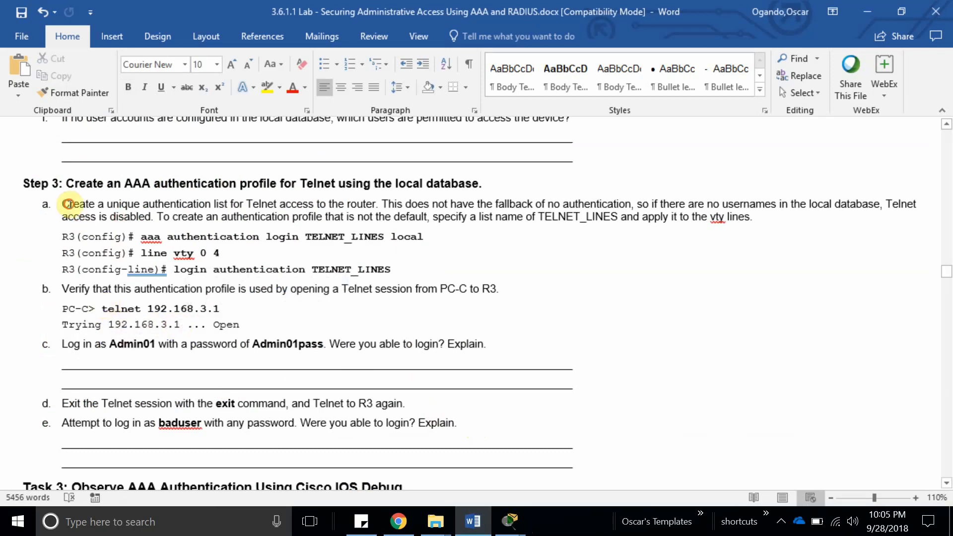
pyautogui.moveTo(104, 311); pyautogui.dragTo(226, 313)
pyautogui.hotkey('ctrl', 'c')
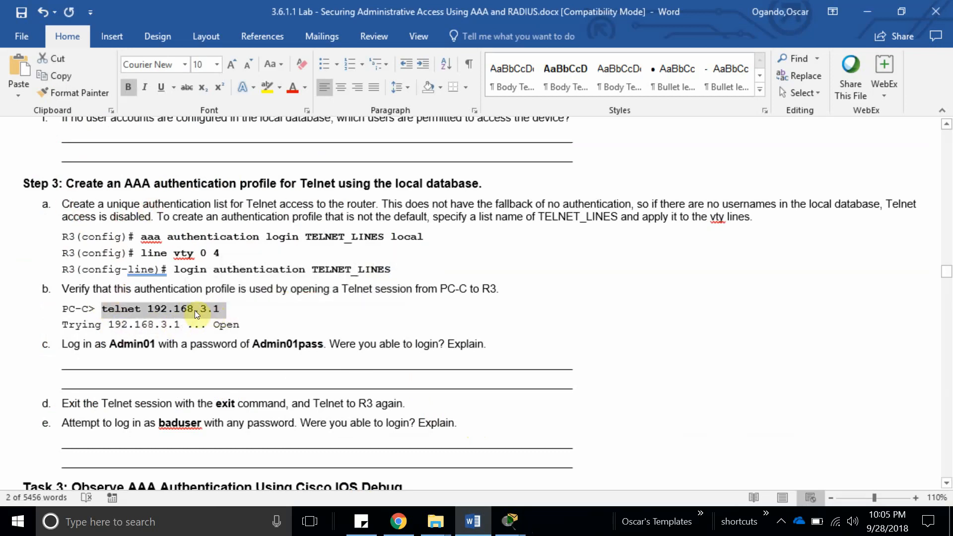
# Close server A's window and bring the Packet Tracer topology forward.
pyautogui.click(510, 521)
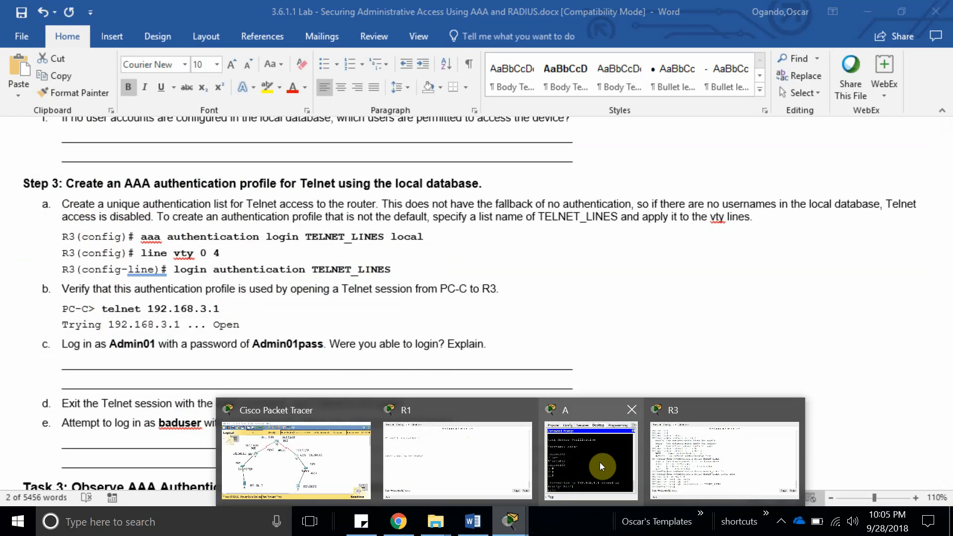
pyautogui.click(632, 410)
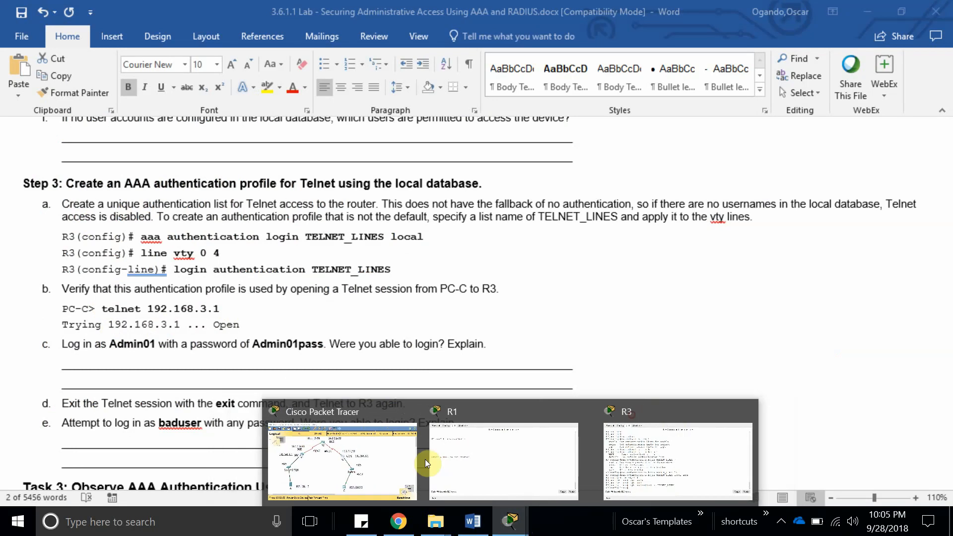
pyautogui.click(425, 460)
# On PC C's Command Prompt, run telnet 192.168.3.1, log in to R3, and run enable.
pyautogui.click(487, 420)
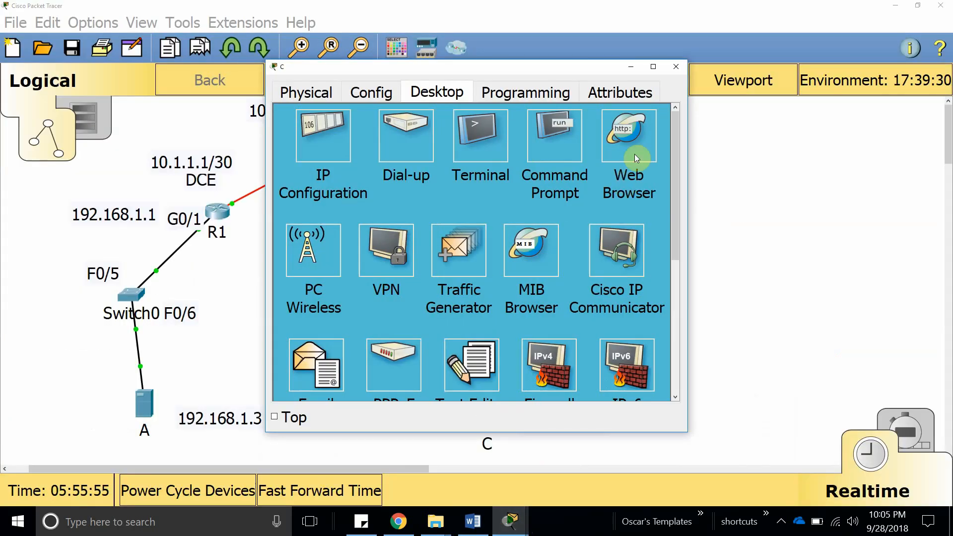
pyautogui.click(573, 150)
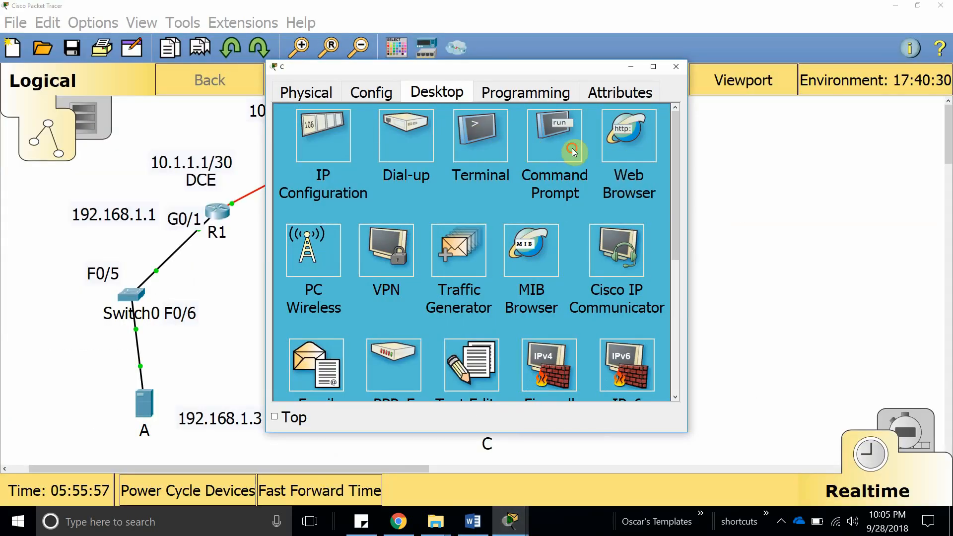
pyautogui.scroll(-15, 449, 347)
pyautogui.click(437, 346)
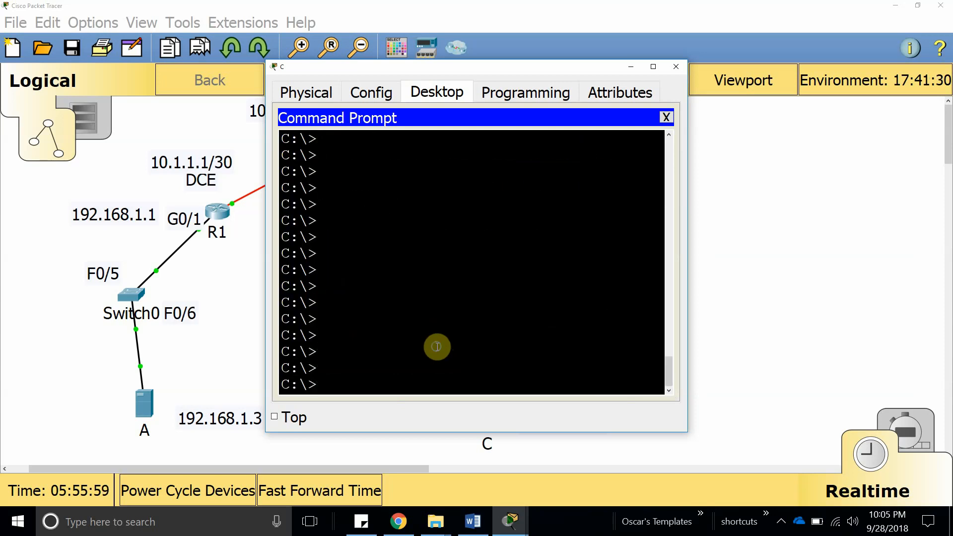
pyautogui.rightClick(436, 346)
pyautogui.click(469, 378)
pyautogui.press('Return')
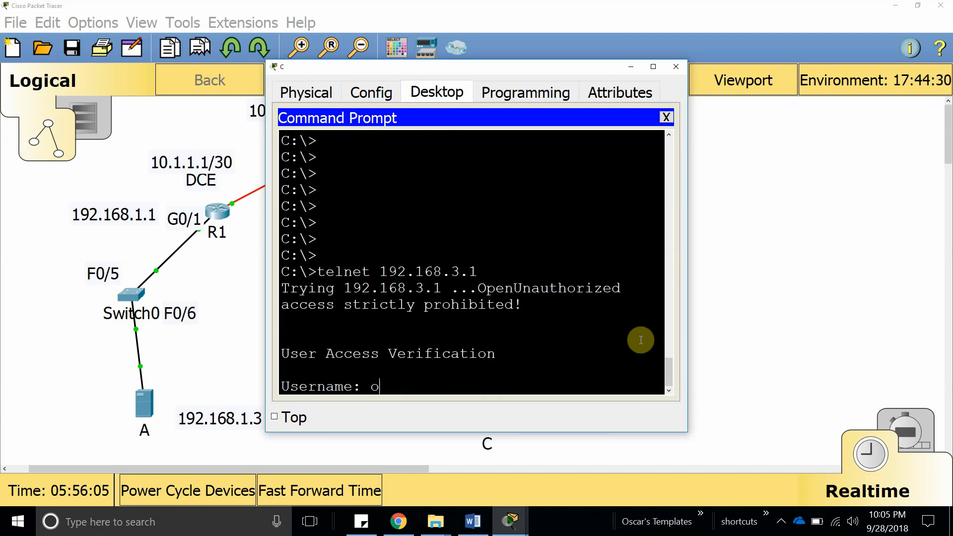
pyautogui.press('Return')
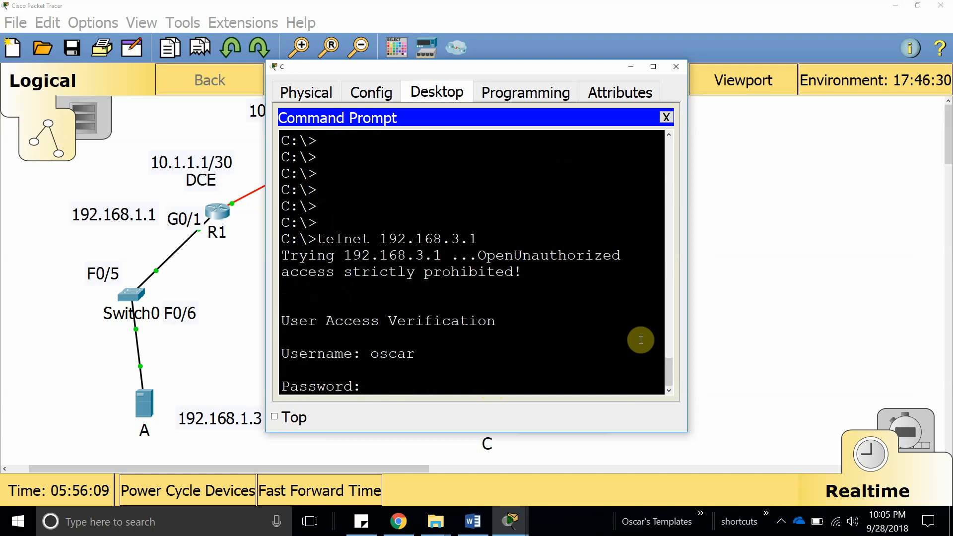
pyautogui.press('Return')
pyautogui.press('Return')
pyautogui.press('Return')
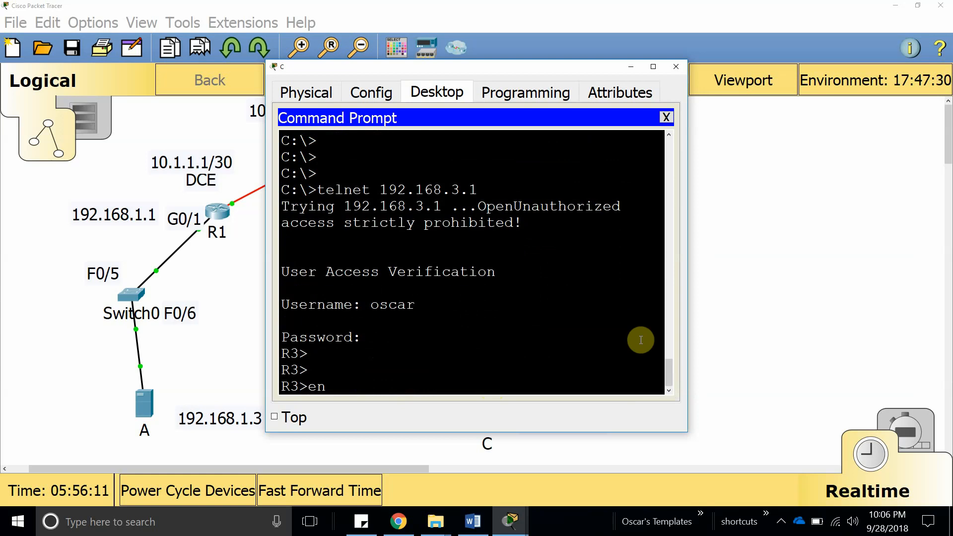
pyautogui.press('Return')
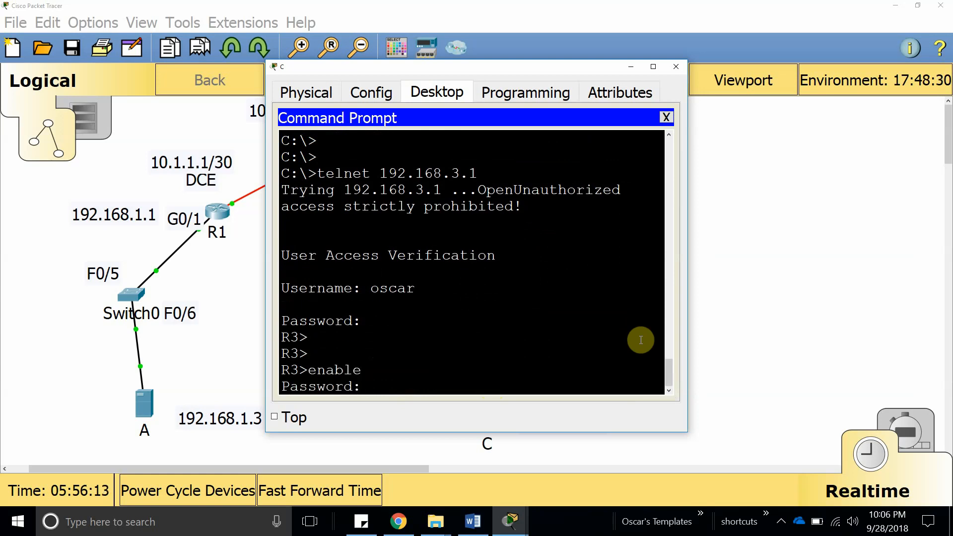
pyautogui.press('Return')
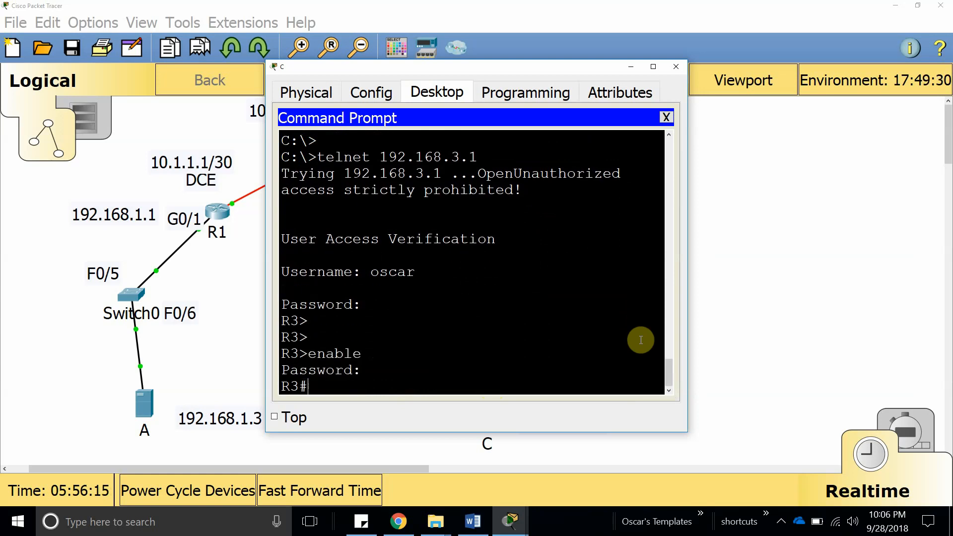
# Add the answer 'Yes' on a new line under question c about Admin01's login.
pyautogui.click(473, 522)
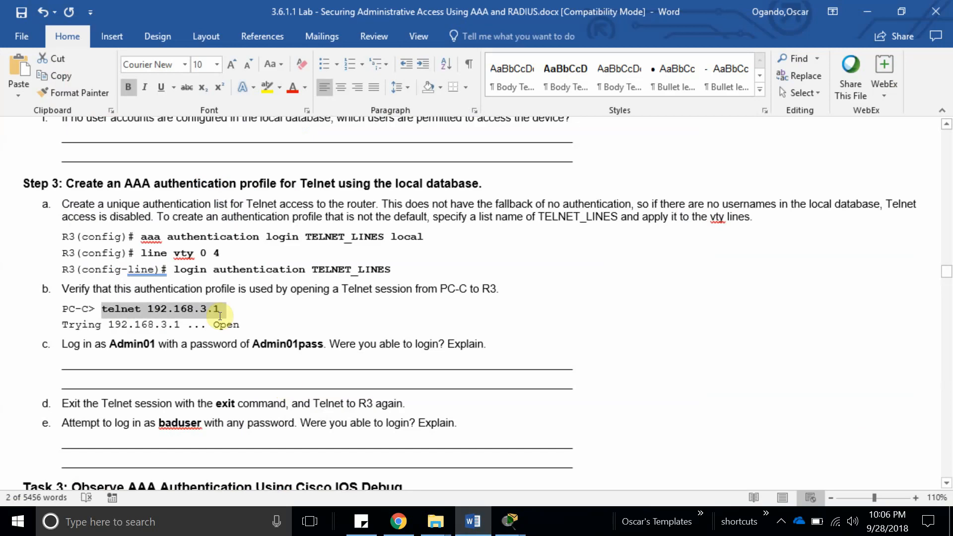
pyautogui.click(222, 344)
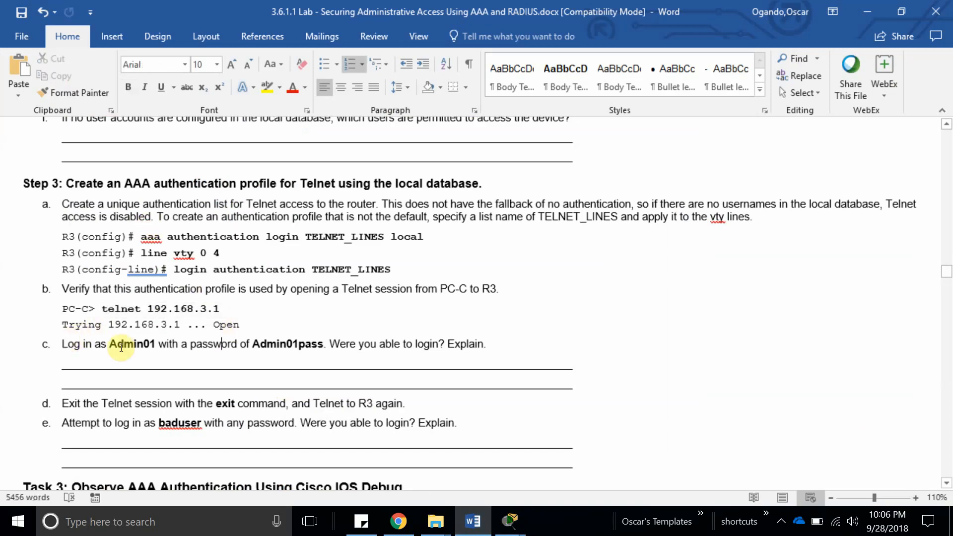
pyautogui.click(517, 346)
pyautogui.press('Return')
pyautogui.write('ye')
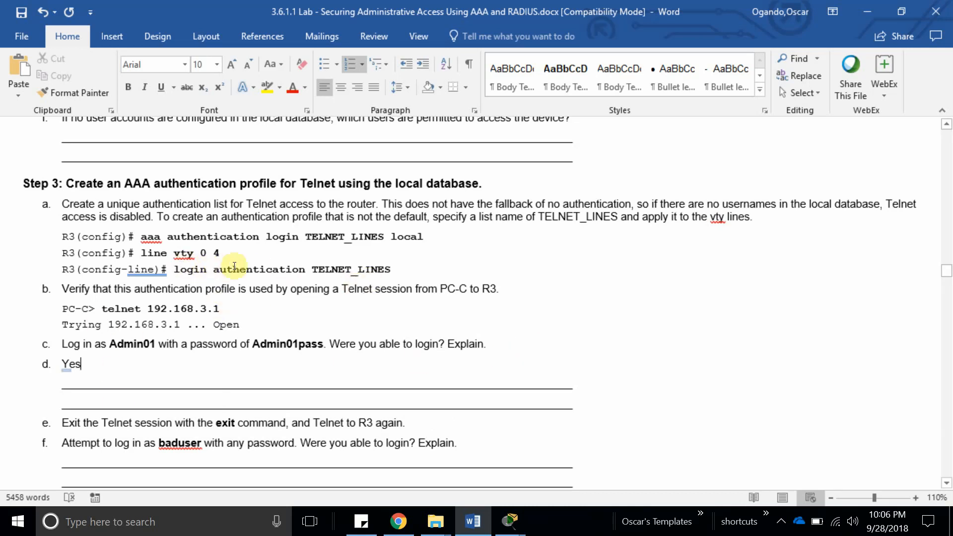
pyautogui.doubleClick(348, 269)
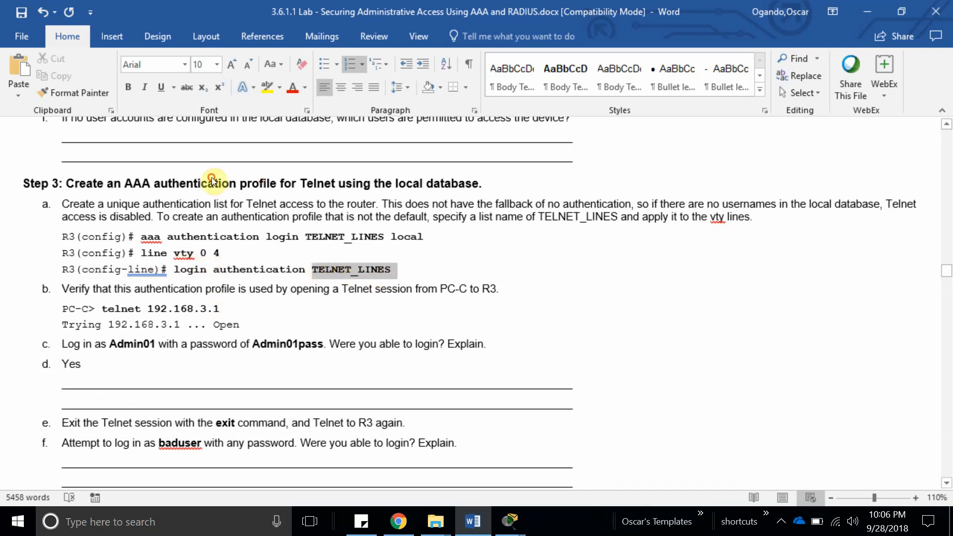
pyautogui.scroll(-3, 199, 354)
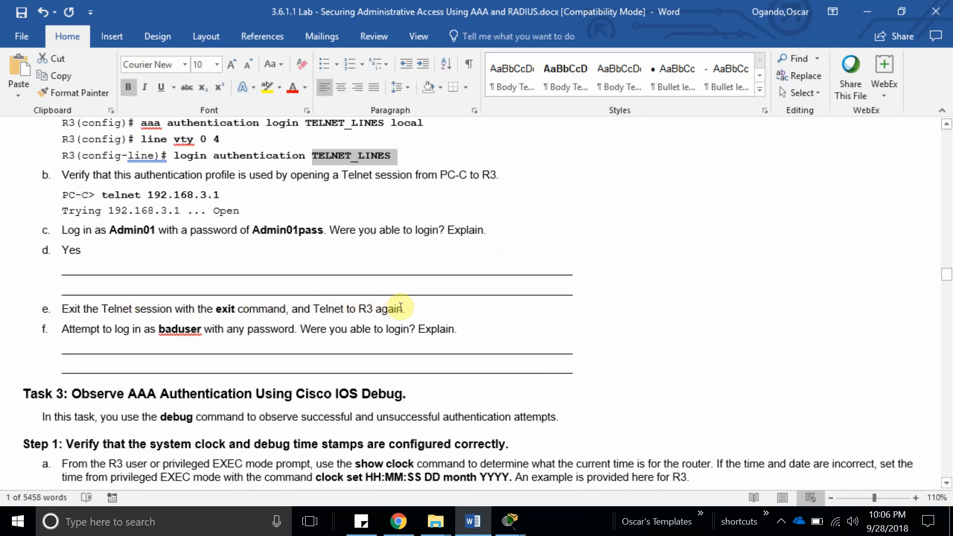
pyautogui.click(341, 329)
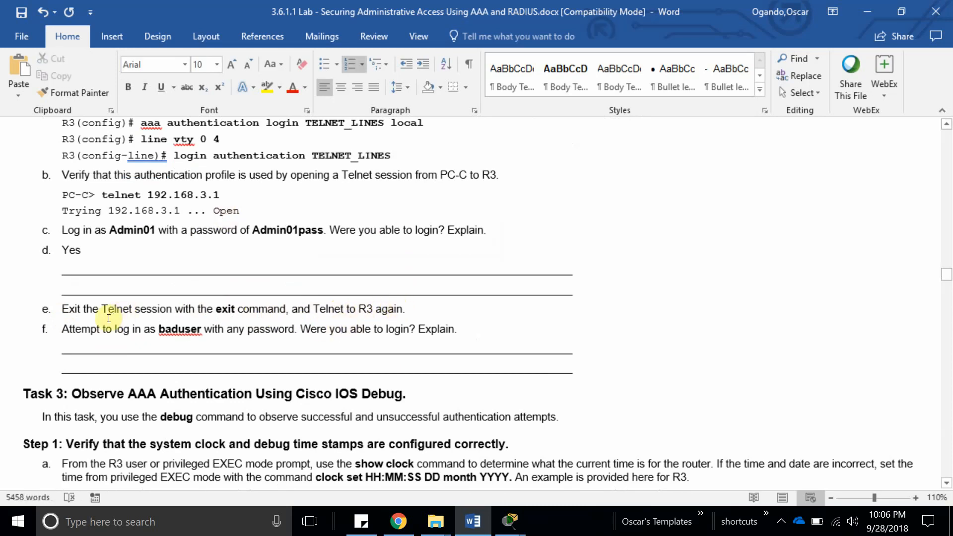
pyautogui.scroll(-3, 109, 319)
pyautogui.scroll(-2, 109, 319)
pyautogui.doubleClick(180, 215)
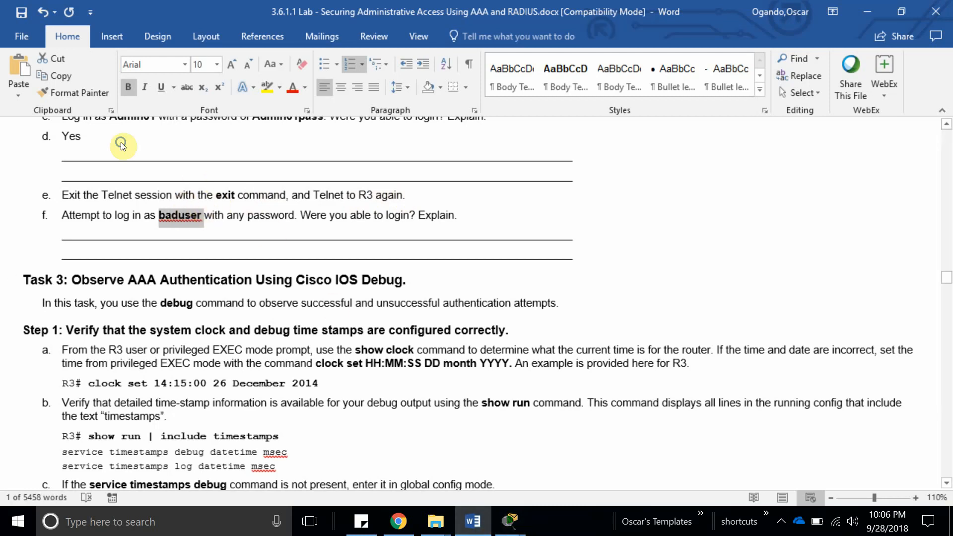
pyautogui.rightClick(198, 219)
pyautogui.click(449, 205)
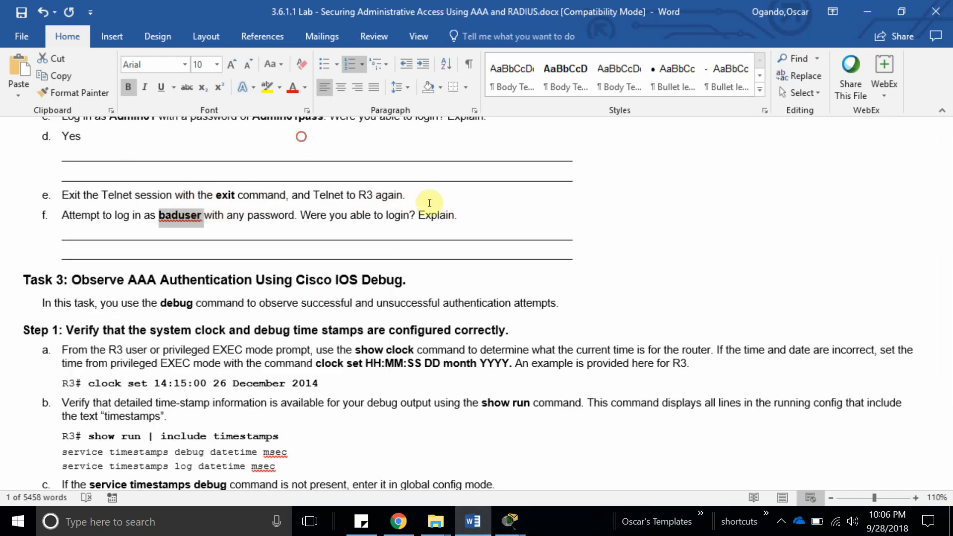
pyautogui.rightClick(194, 218)
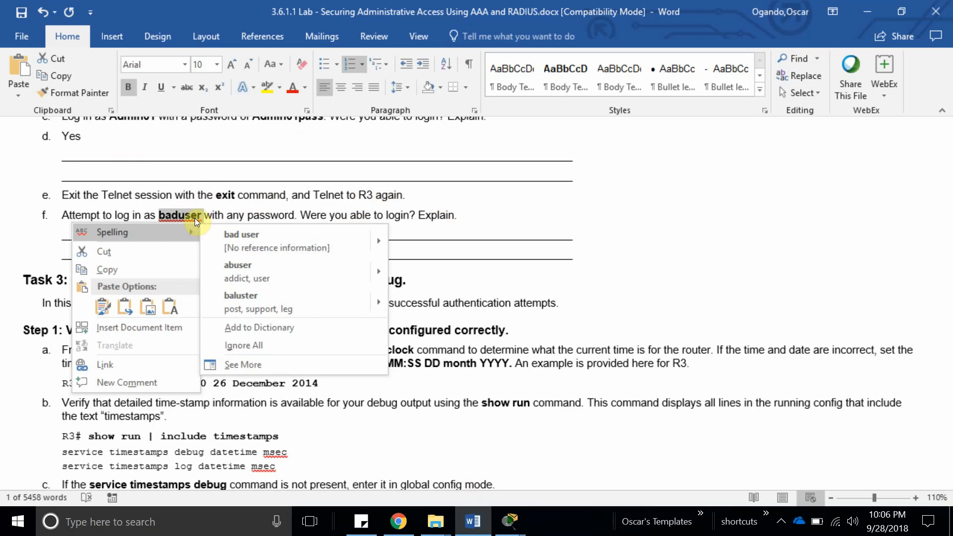
pyautogui.click(583, 231)
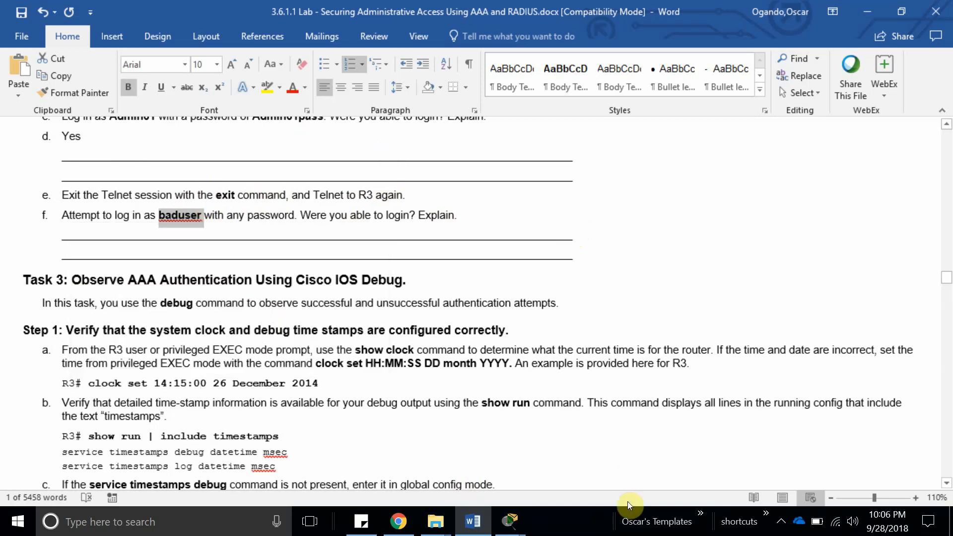
# Exit the R3 Telnet session, reconnect to 192.168.3.1, and try bogus usernames like 'asdg'.
pyautogui.click(510, 522)
pyautogui.click(727, 482)
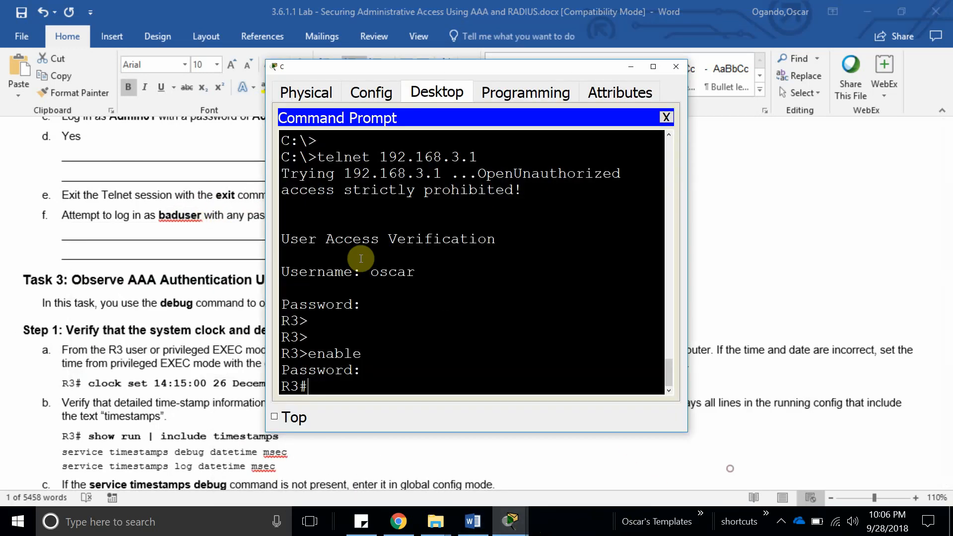
pyautogui.press('Return')
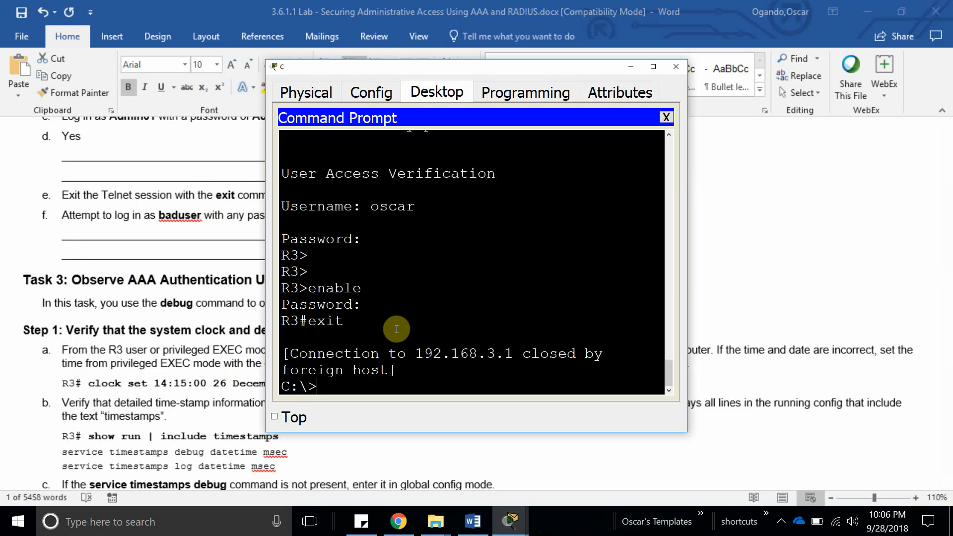
pyautogui.press('Return')
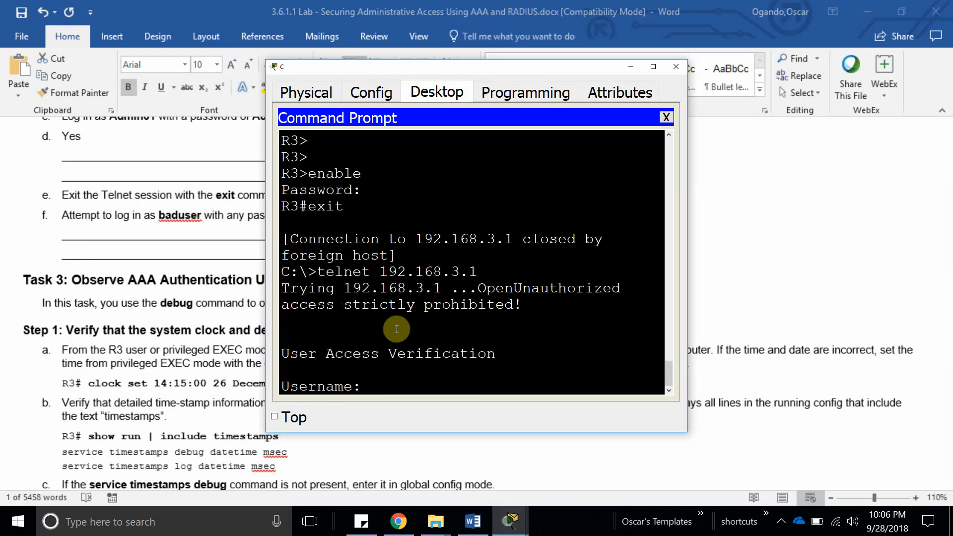
pyautogui.press('Return')
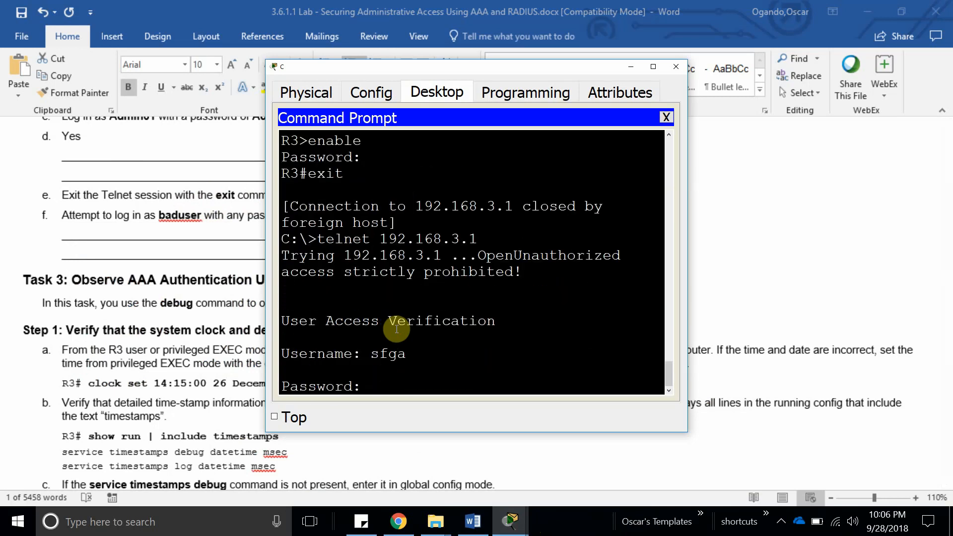
pyautogui.press('Return')
pyautogui.press('Return')
pyautogui.press('Return')
pyautogui.press('Return')
pyautogui.press('Return')
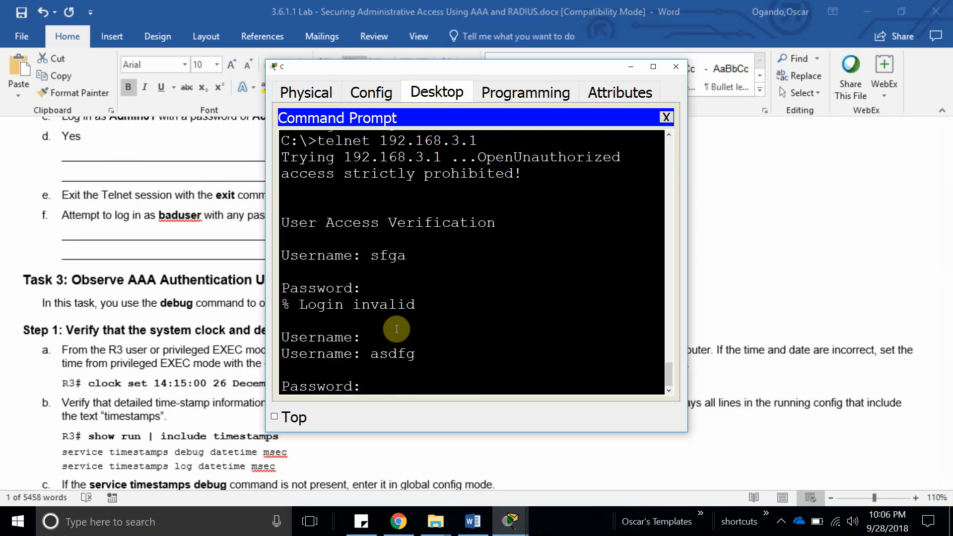
pyautogui.write('asdg')
pyautogui.press('Return')
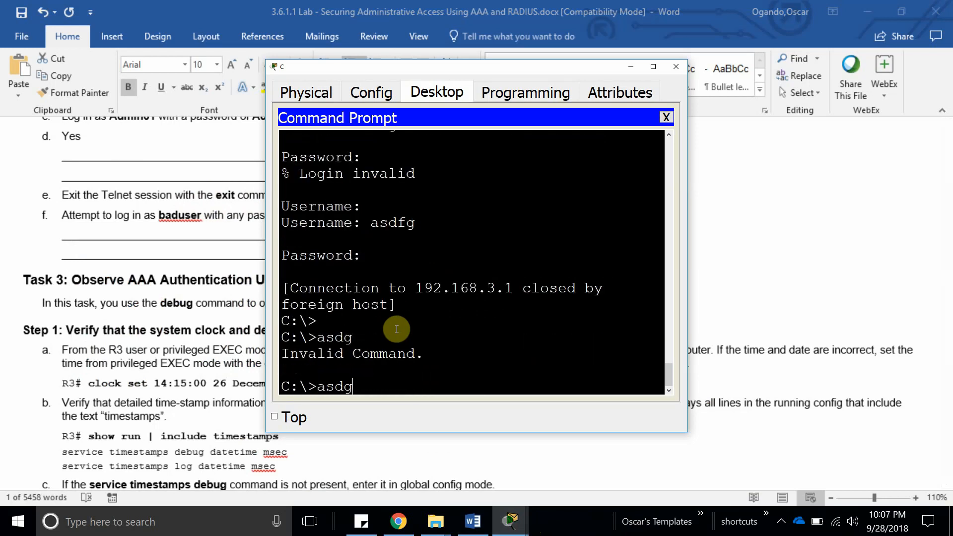
pyautogui.write('asdg')
# Telnet to R3 again and try bogus logins 'zfas' and 'fads' until the connection closes.
pyautogui.press('Return')
pyautogui.press('Up')
pyautogui.press('Up')
pyautogui.press('Up')
pyautogui.press('Up')
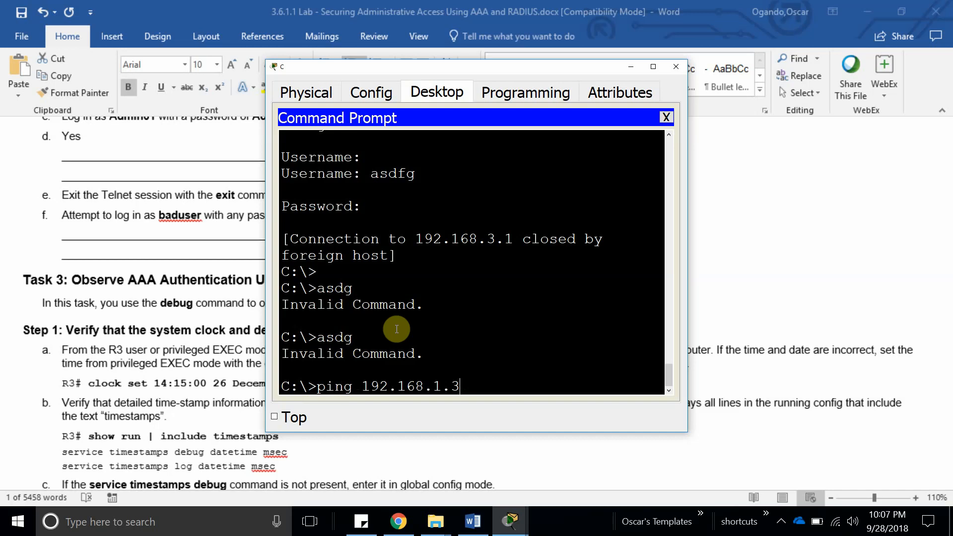
pyautogui.press('Down')
pyautogui.press('Return')
pyautogui.write('zfas')
pyautogui.press('Return')
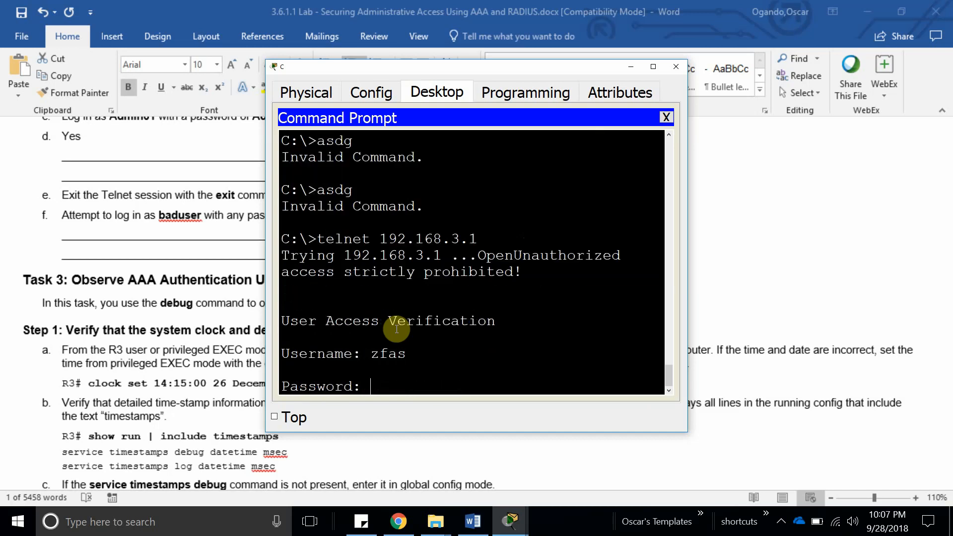
pyautogui.press('Return')
pyautogui.press('Return')
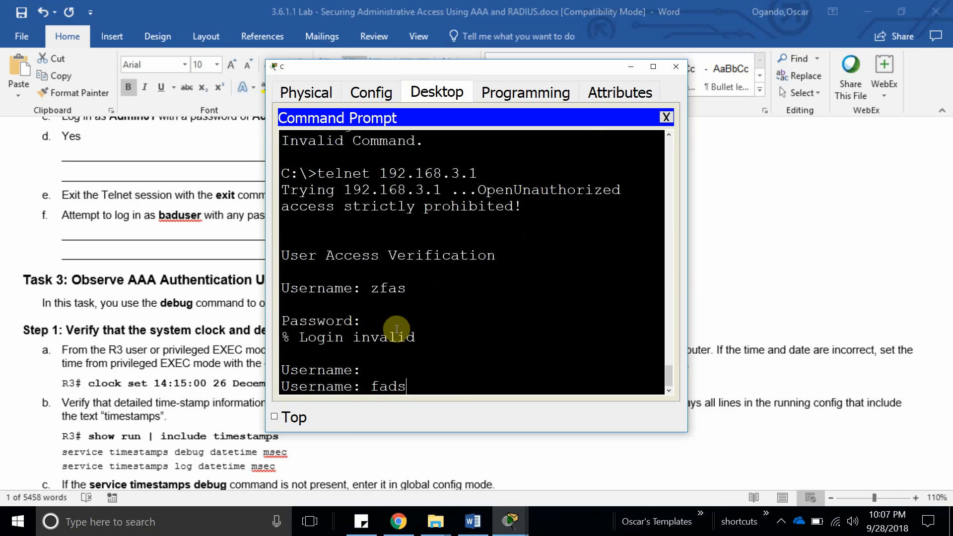
pyautogui.write('fads')
pyautogui.press('Return')
pyautogui.press('Return')
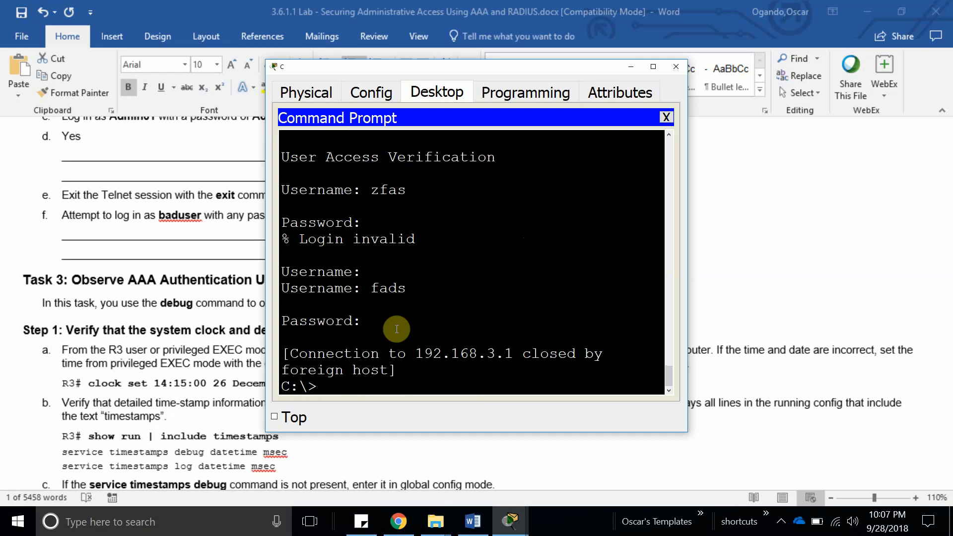
pyautogui.click(167, 213)
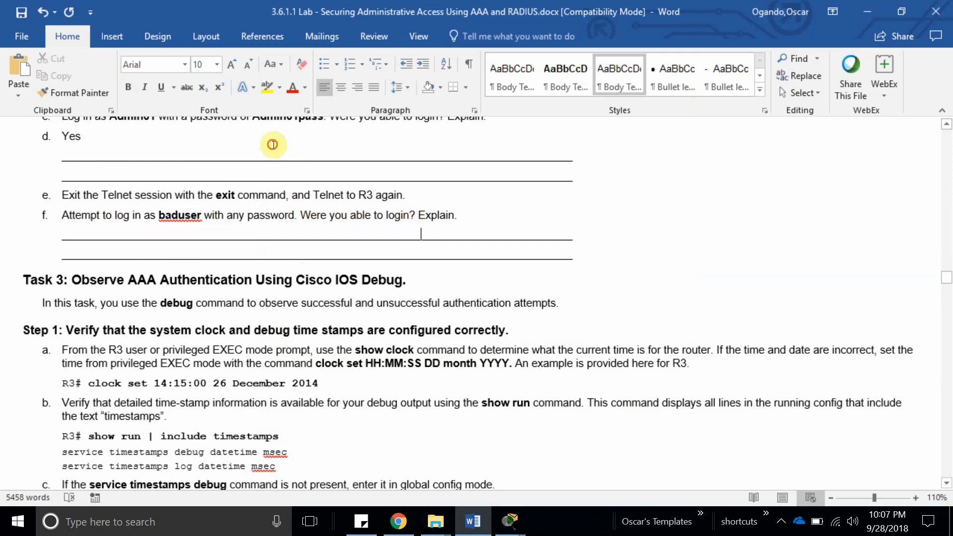
# Review question f's answer line and the Task 3 debug heading.
pyautogui.moveTo(409, 215); pyautogui.dragTo(301, 215)
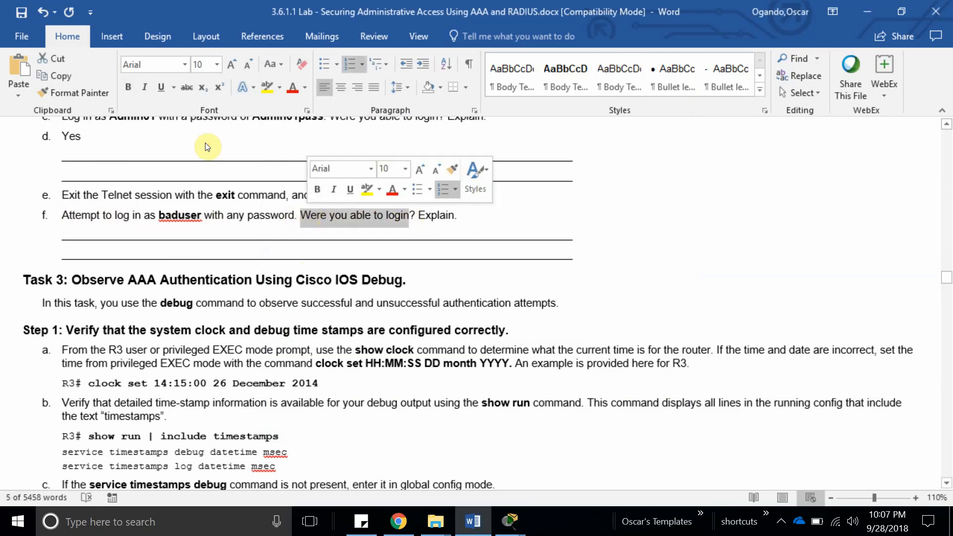
pyautogui.doubleClick(437, 217)
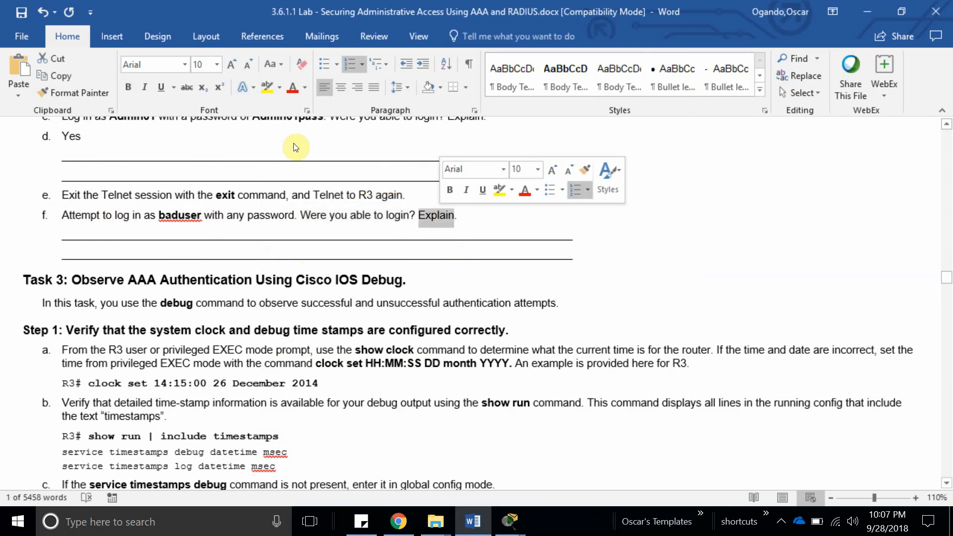
pyautogui.click(278, 239)
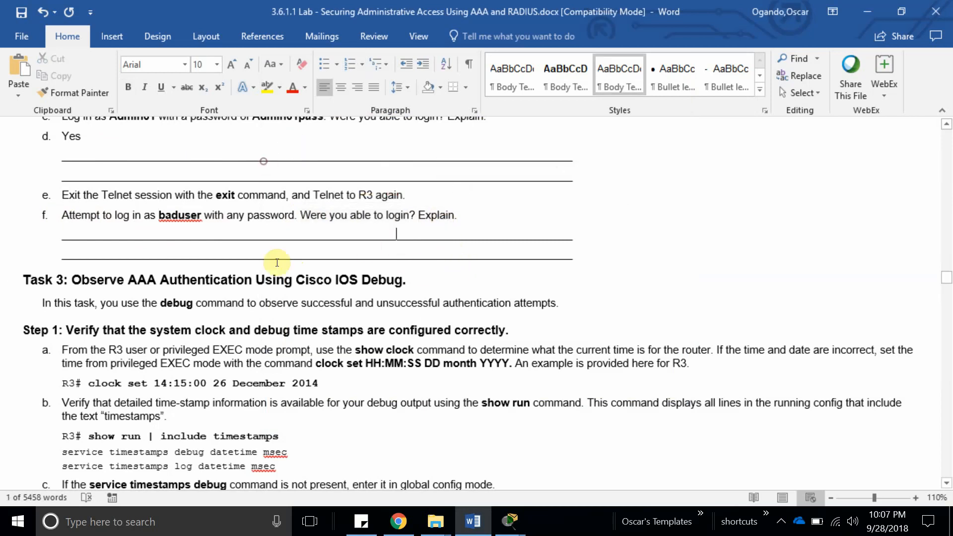
pyautogui.scroll(-2, 321, 217)
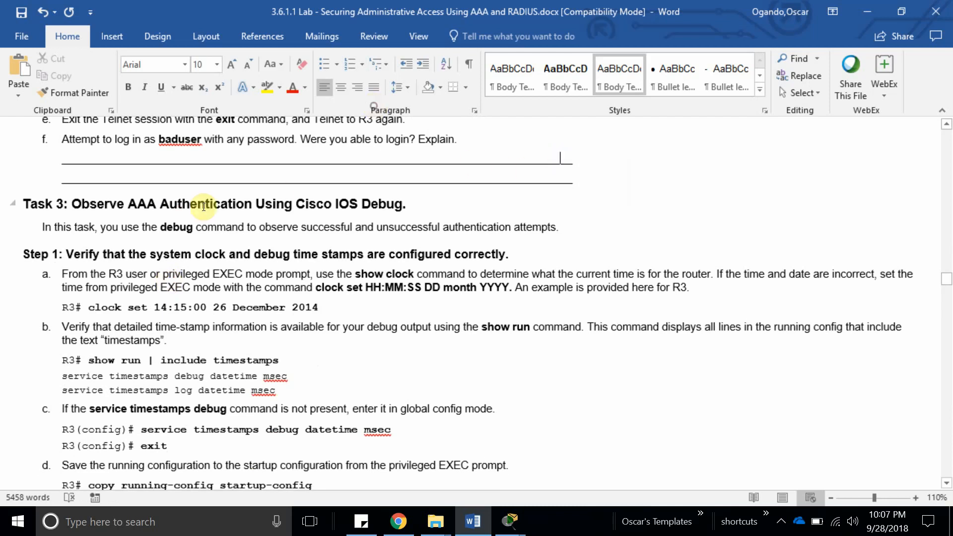
pyautogui.scroll(-5, 80, 203)
pyautogui.scroll(-6, 81, 203)
pyautogui.scroll(14, 60, 347)
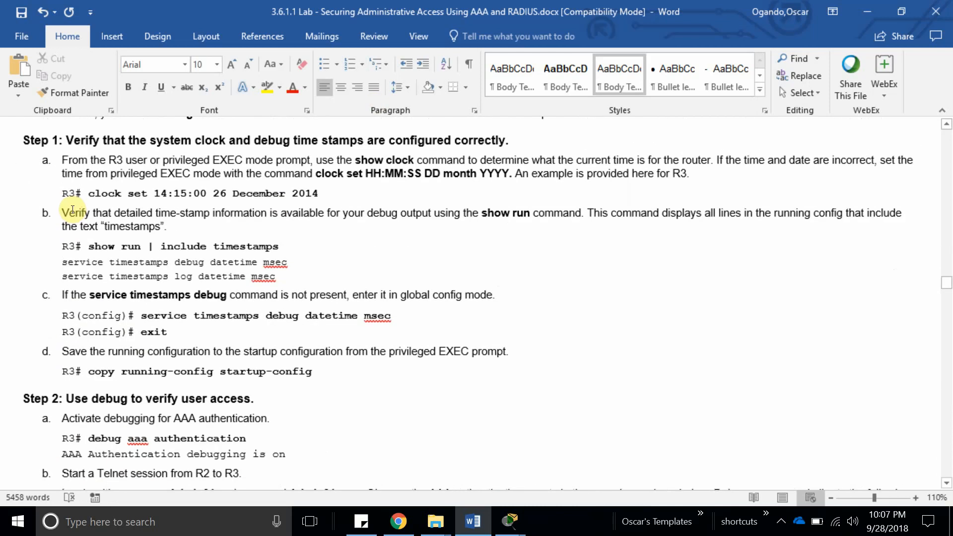
pyautogui.moveTo(72, 273); pyautogui.dragTo(439, 274)
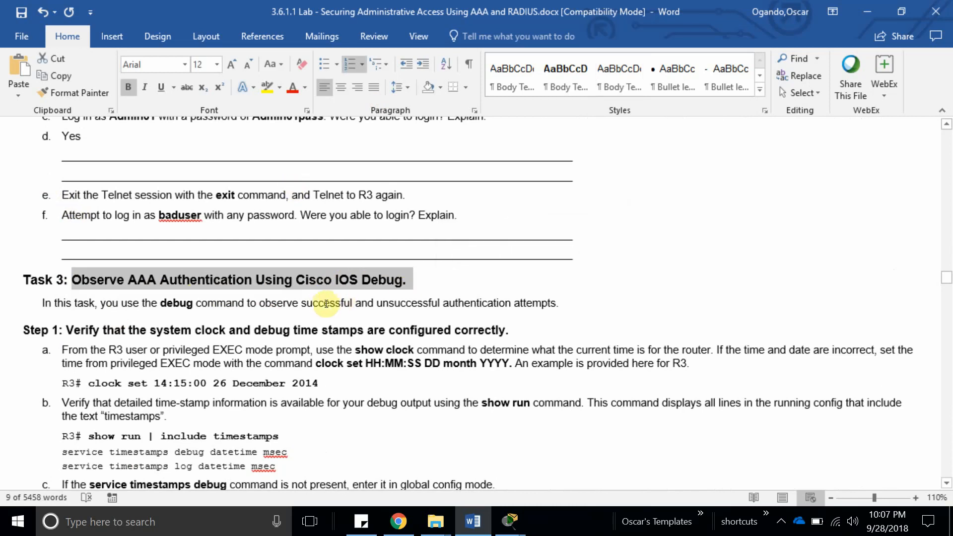
pyautogui.scroll(-2, 325, 304)
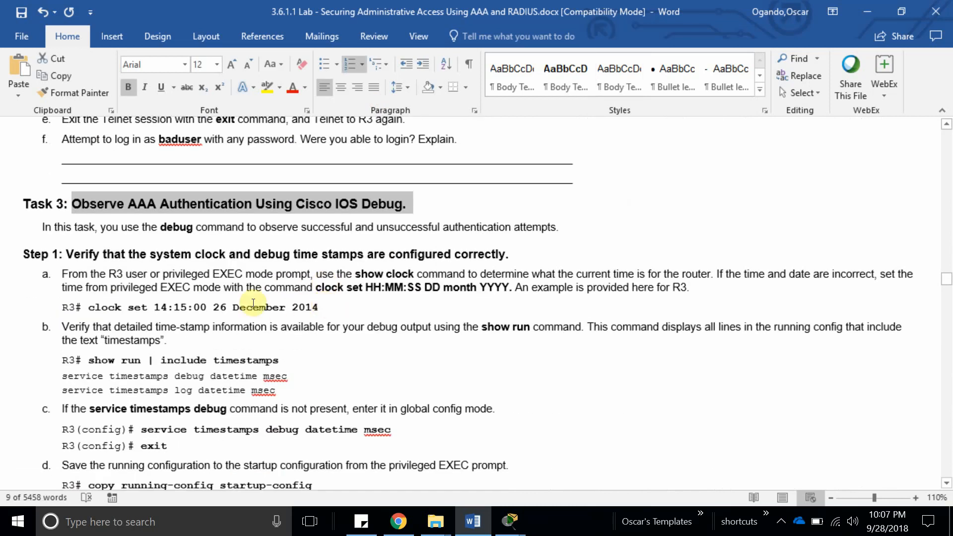
# Read through the clock set and 'show run | include timestamps' examples down to Part 4.
pyautogui.tripleClick(219, 307)
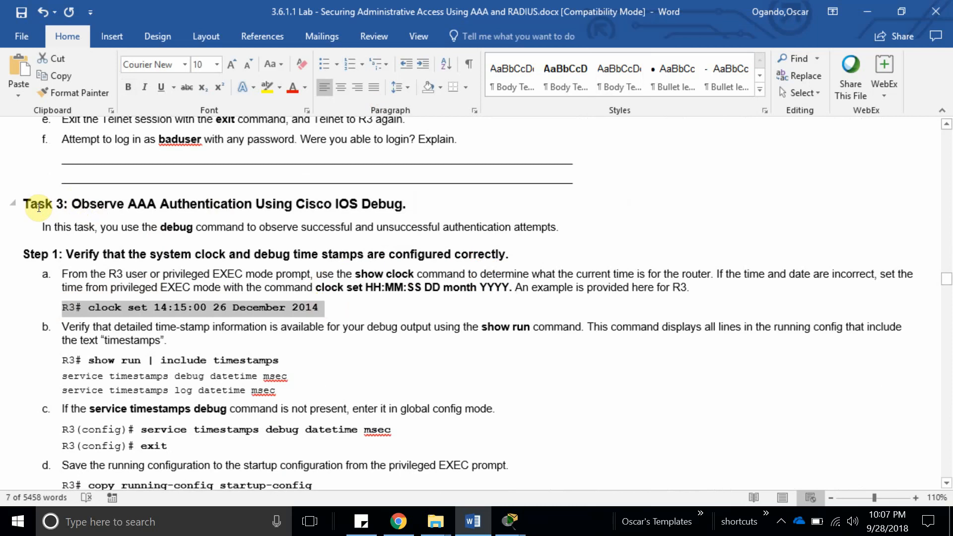
pyautogui.scroll(-2, 429, 240)
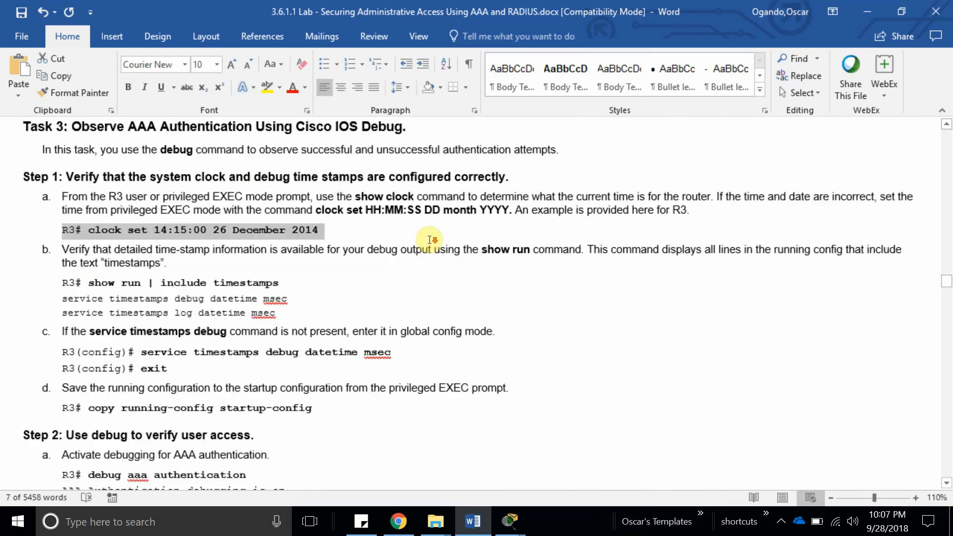
pyautogui.scroll(-1, 432, 240)
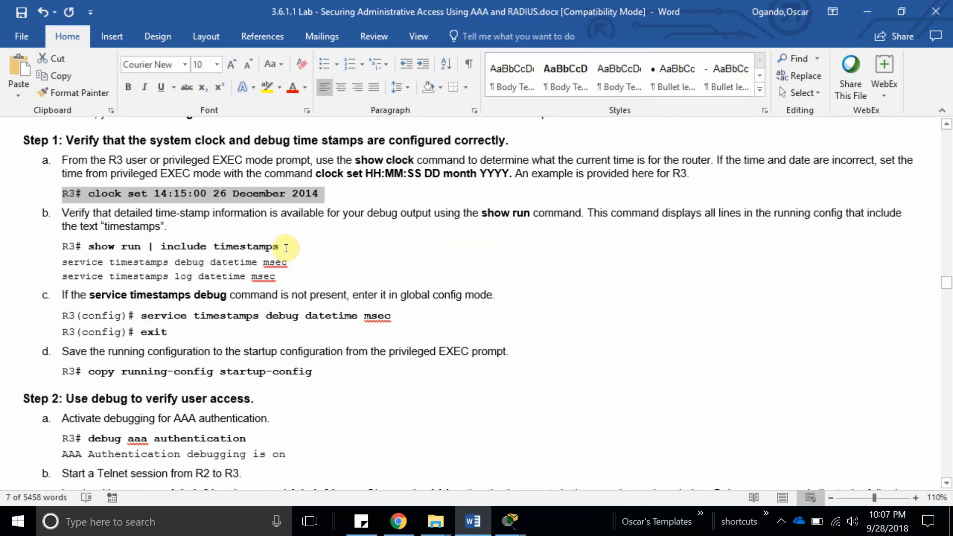
pyautogui.moveTo(279, 246); pyautogui.dragTo(164, 245)
pyautogui.scroll(-5, 260, 281)
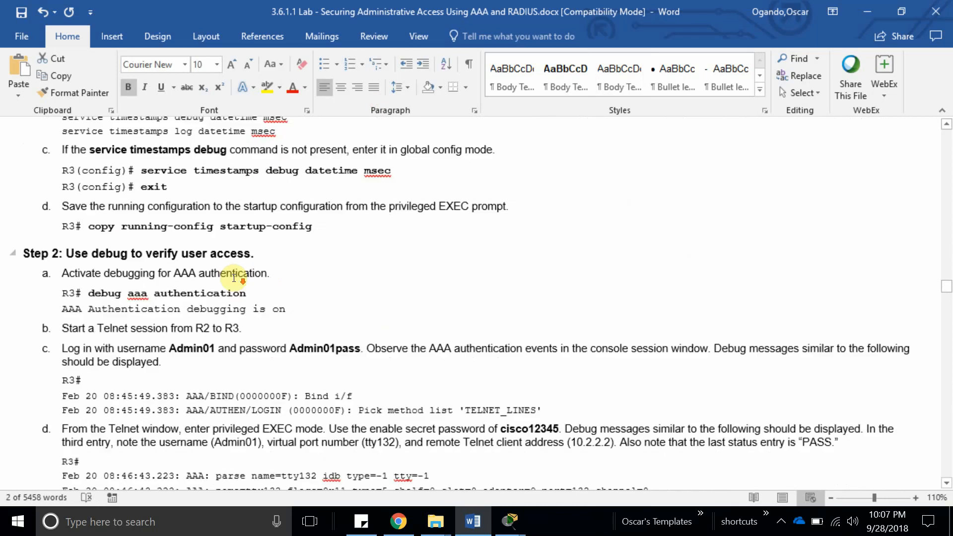
pyautogui.scroll(-4, 129, 243)
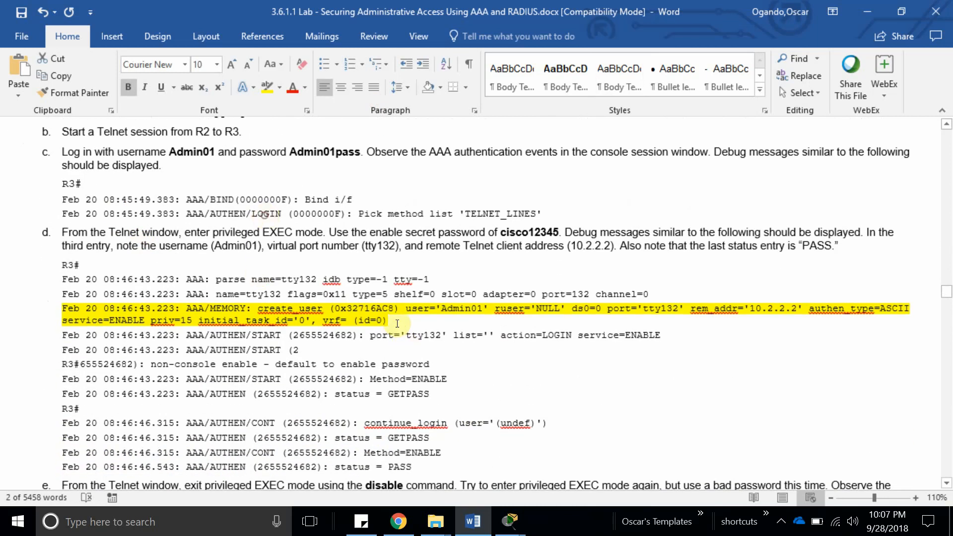
pyautogui.moveTo(397, 324); pyautogui.dragTo(186, 309)
pyautogui.scroll(-2, 185, 305)
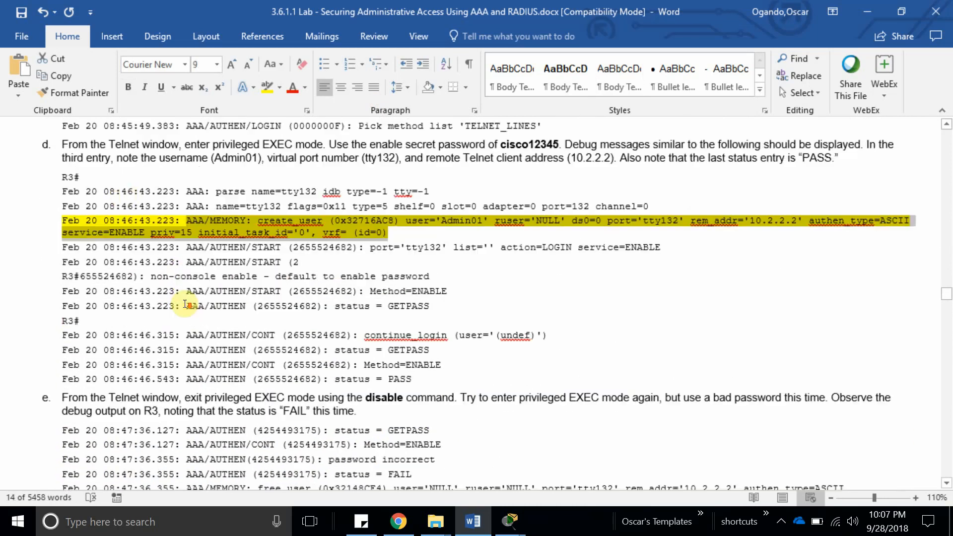
pyautogui.scroll(-10, 184, 305)
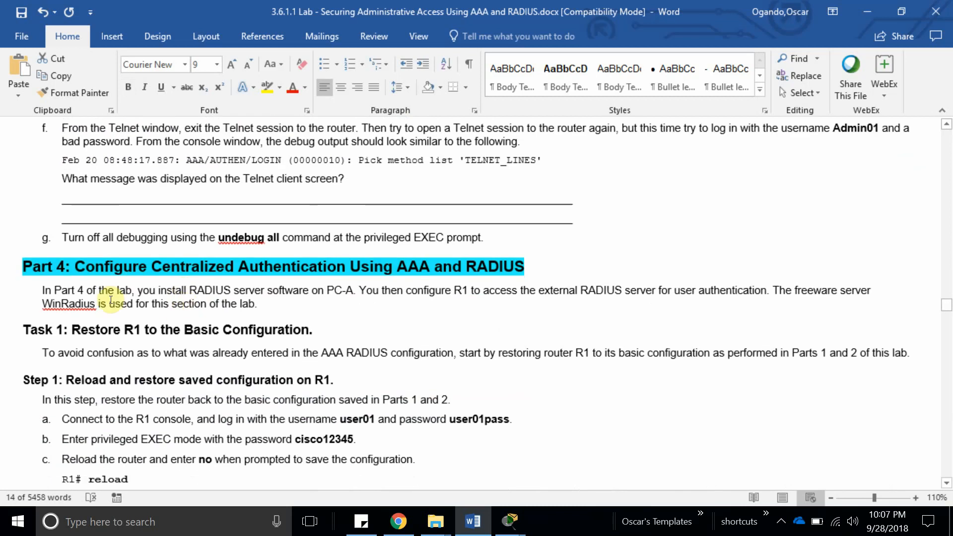
# Highlight the Part 4 RADIUS heading and the Task 1 heading for R1.
pyautogui.scroll(-3, 110, 301)
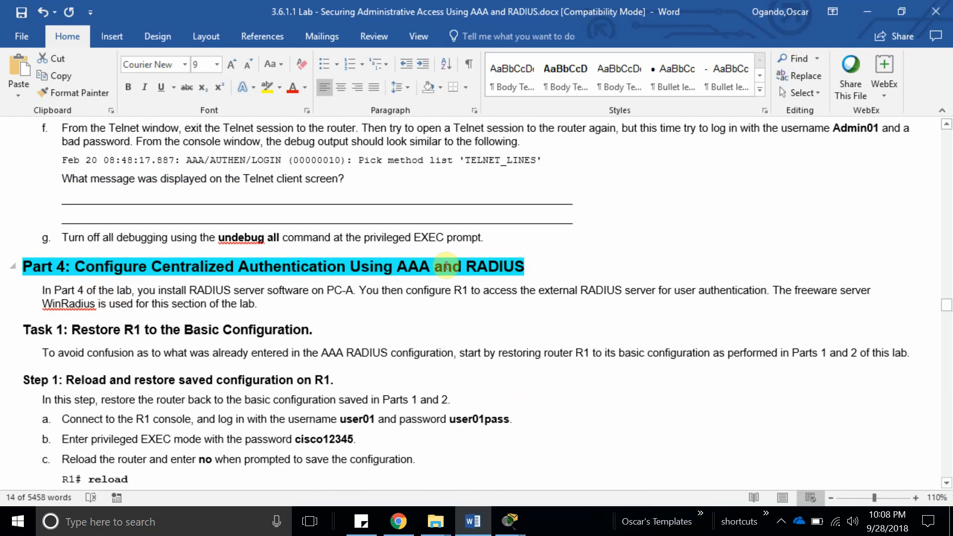
pyautogui.scroll(-1, 216, 313)
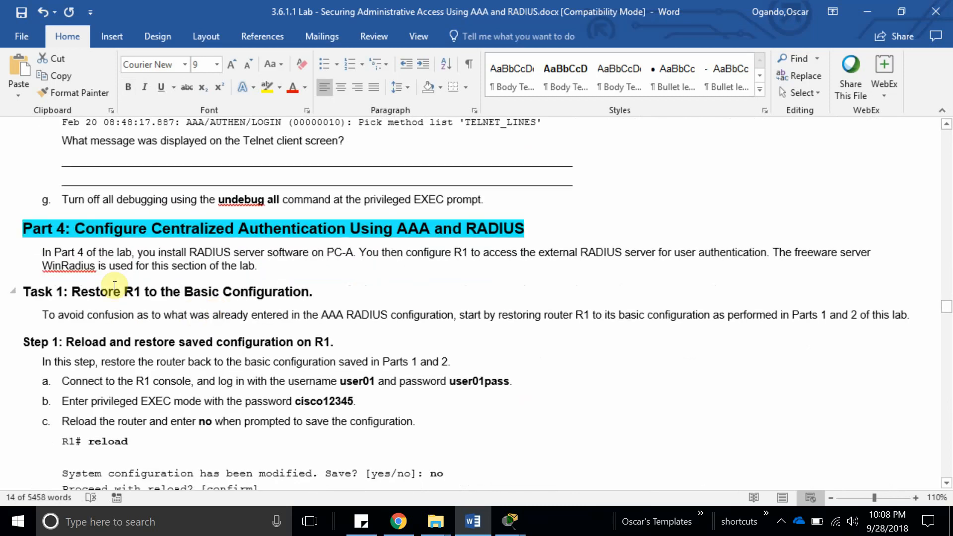
pyautogui.moveTo(79, 225); pyautogui.dragTo(516, 226)
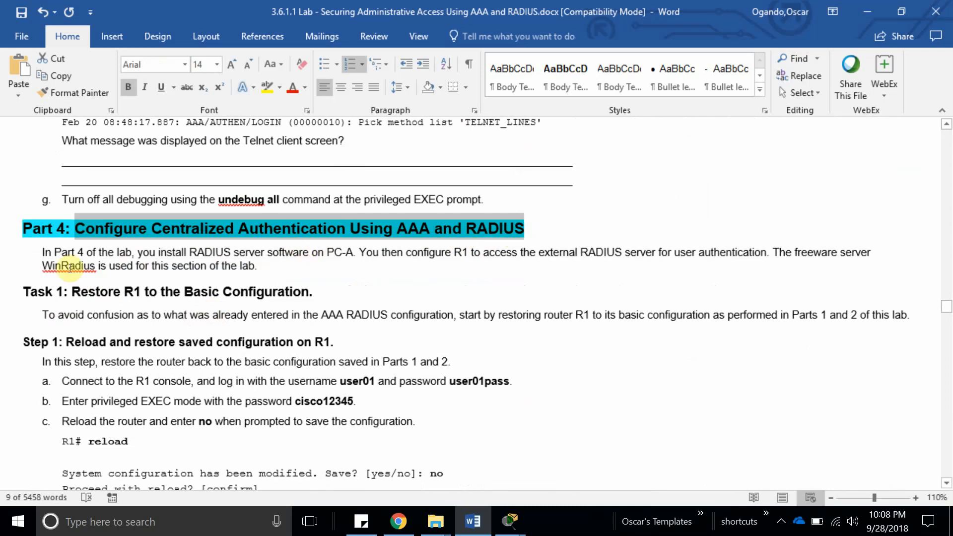
pyautogui.scroll(-2, 118, 281)
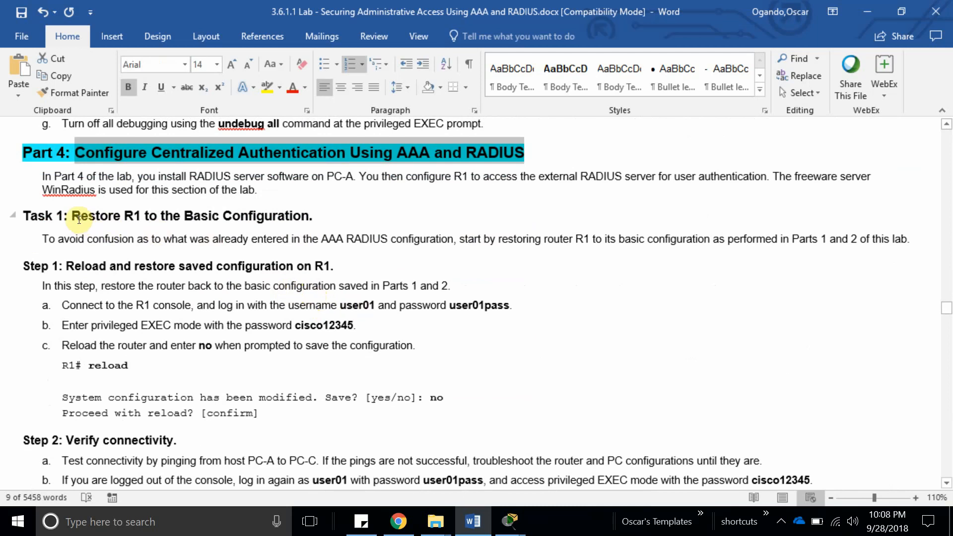
pyautogui.moveTo(72, 216); pyautogui.dragTo(260, 228)
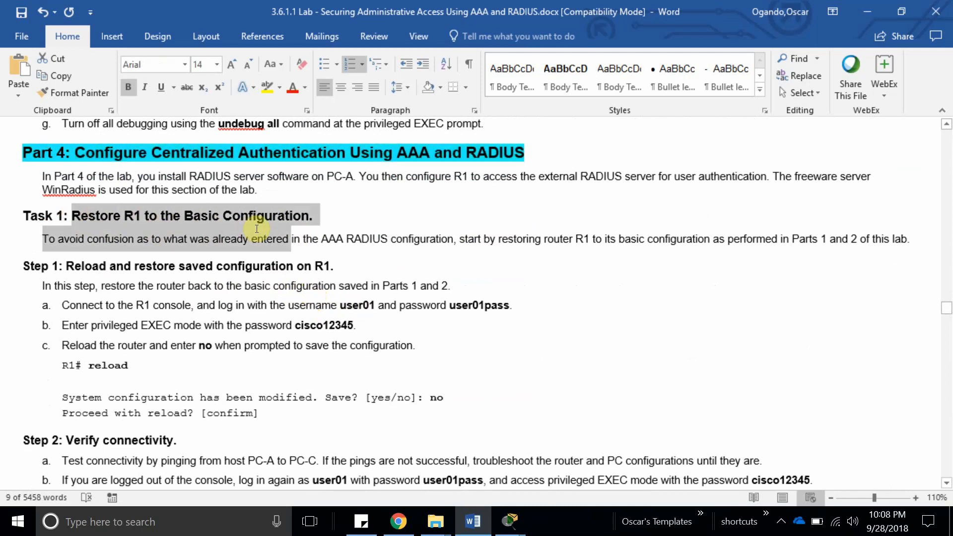
pyautogui.click(141, 214)
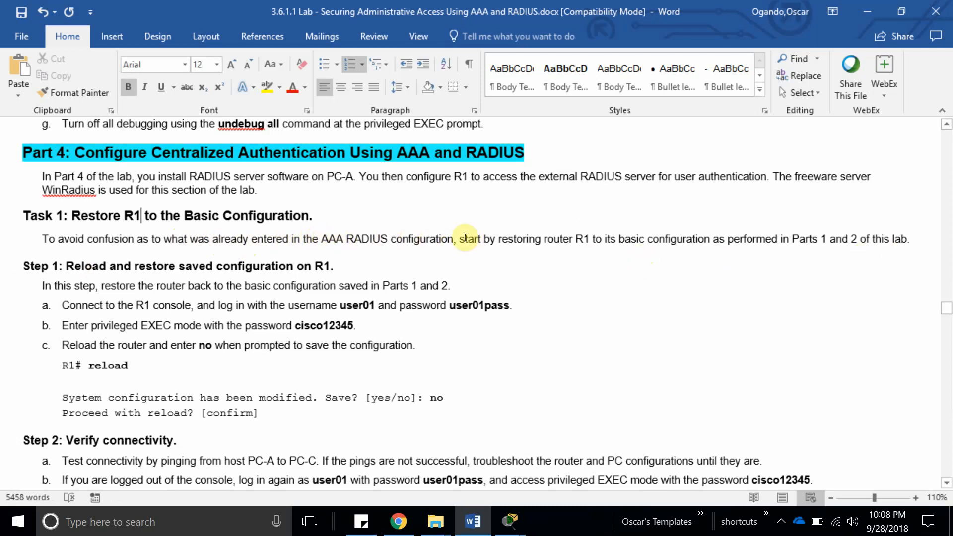
# Read the WinRadius setup and R1 AAA RADIUS steps, then minimize Word.
pyautogui.scroll(-1, 527, 286)
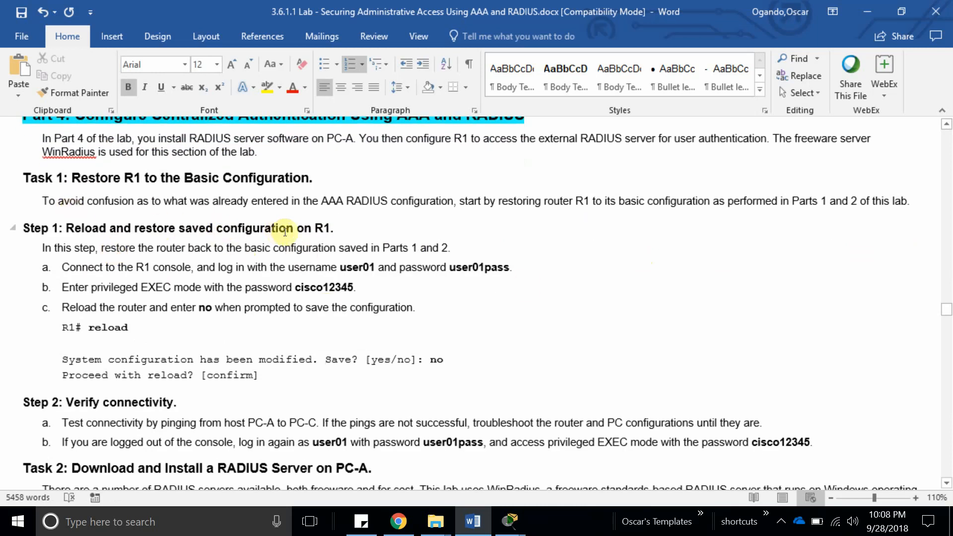
pyautogui.scroll(-5, 248, 239)
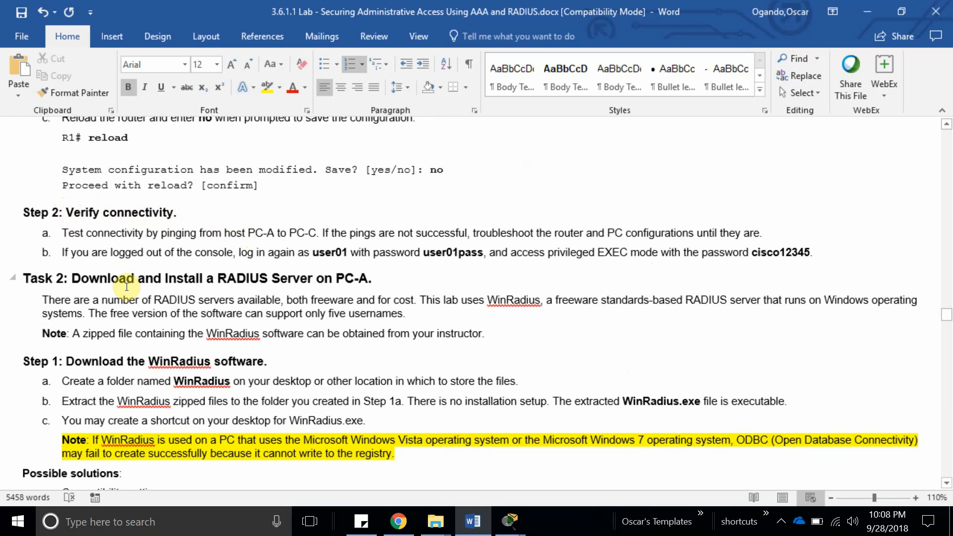
pyautogui.doubleClick(176, 362)
pyautogui.scroll(-3, 169, 360)
pyautogui.scroll(-5, 170, 359)
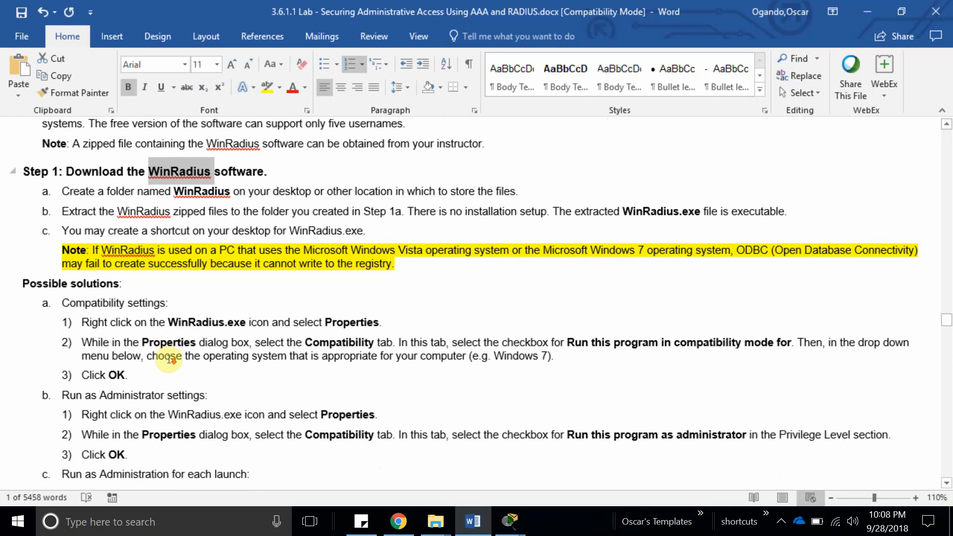
pyautogui.scroll(-8, 164, 333)
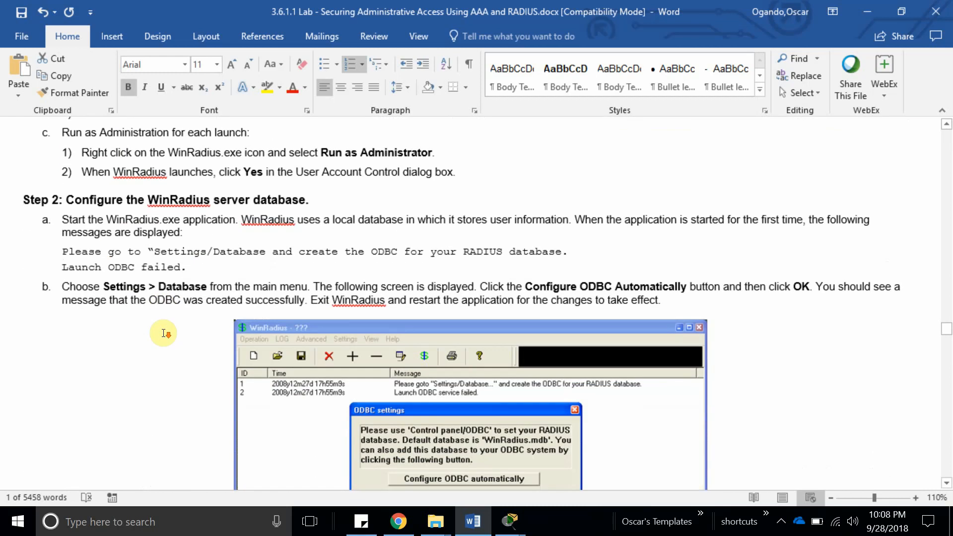
pyautogui.scroll(-8, 164, 333)
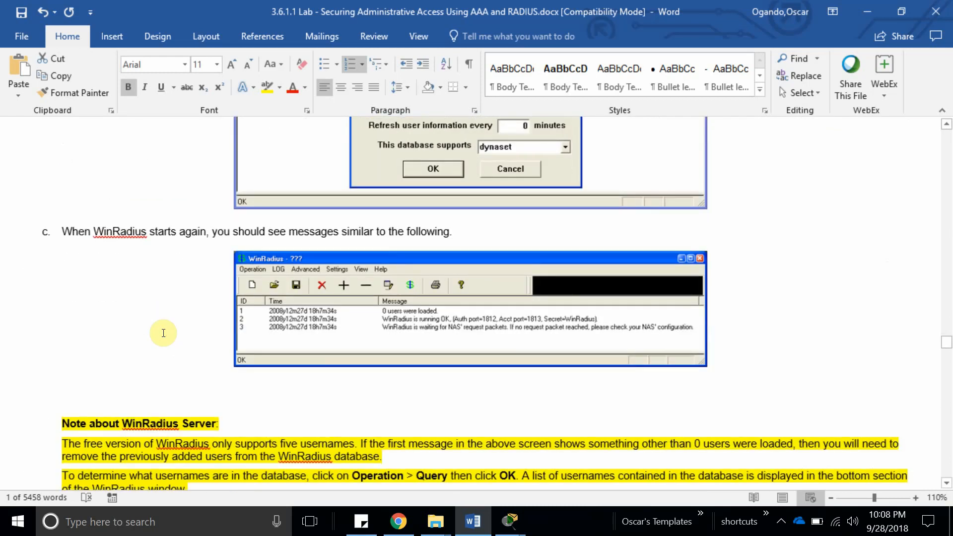
pyautogui.scroll(-9, 293, 337)
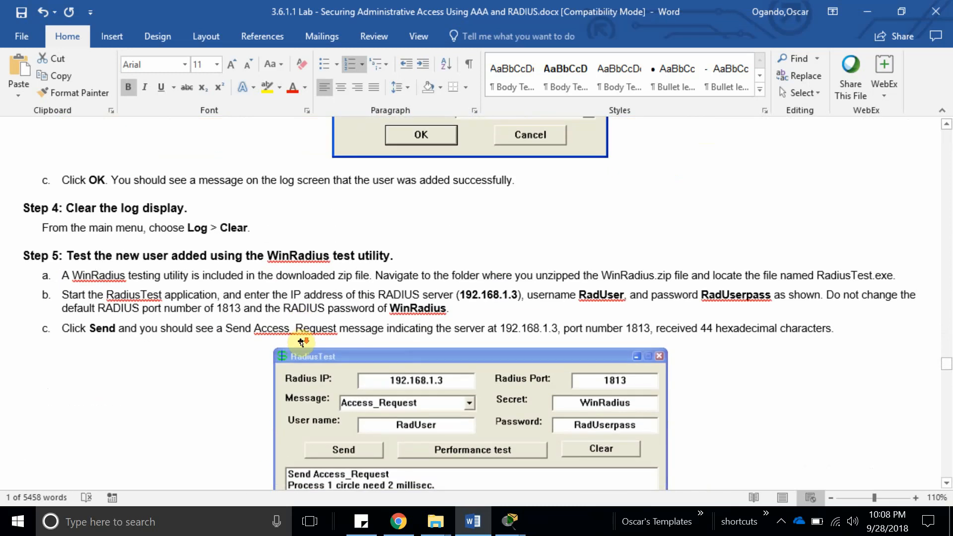
pyautogui.scroll(-10, 301, 342)
pyautogui.scroll(-8, 301, 341)
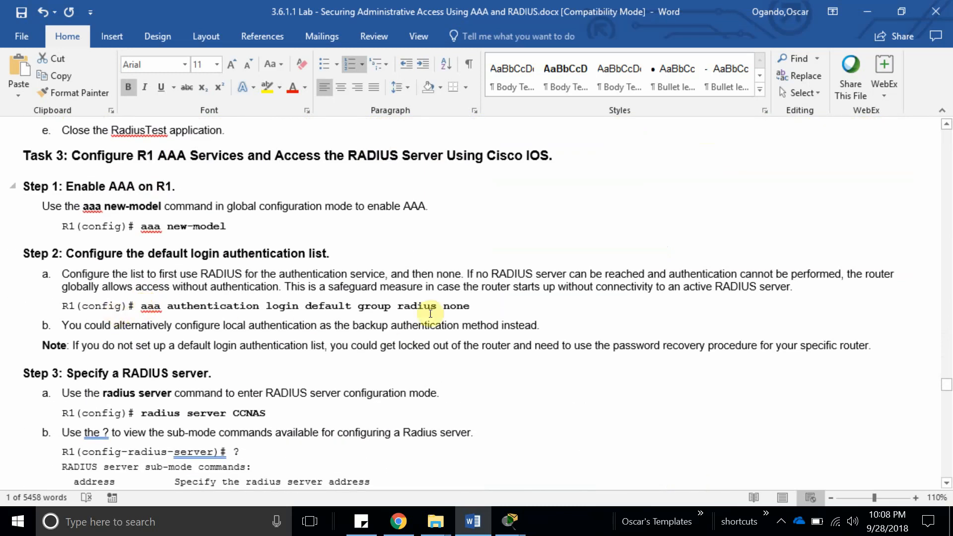
pyautogui.scroll(-2, 221, 324)
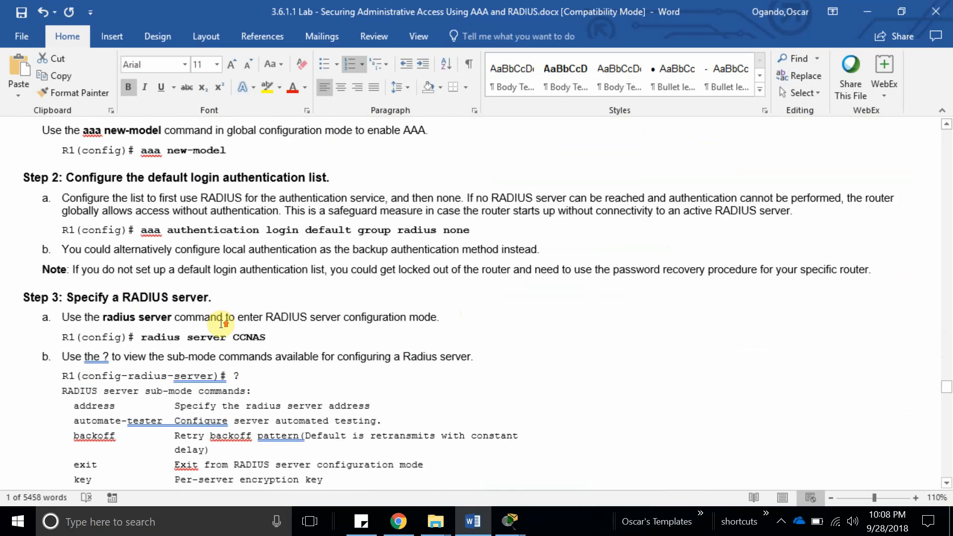
pyautogui.scroll(4, 221, 324)
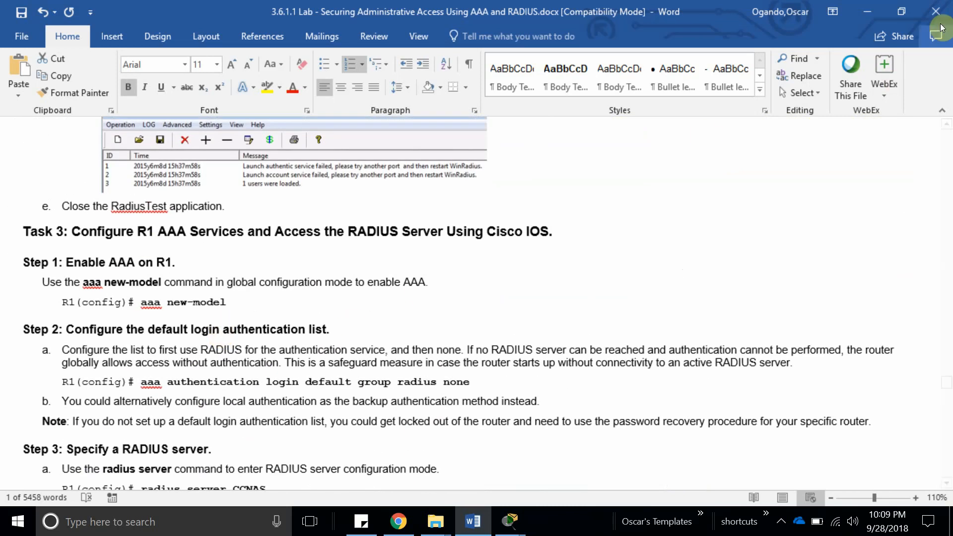
pyautogui.click(868, 11)
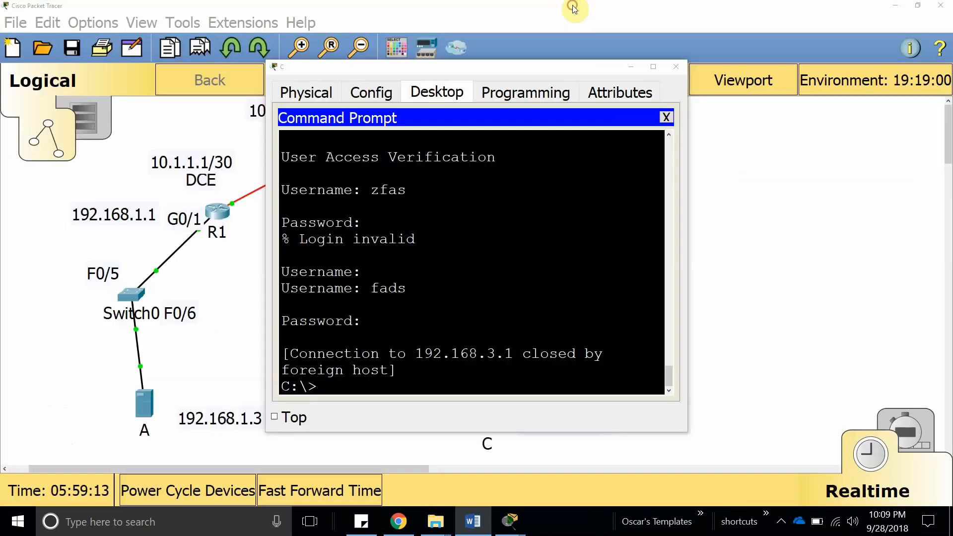
# Close PC C's window, shift server A and its 192.168.1.3 label left, and open server A.
pyautogui.click(676, 67)
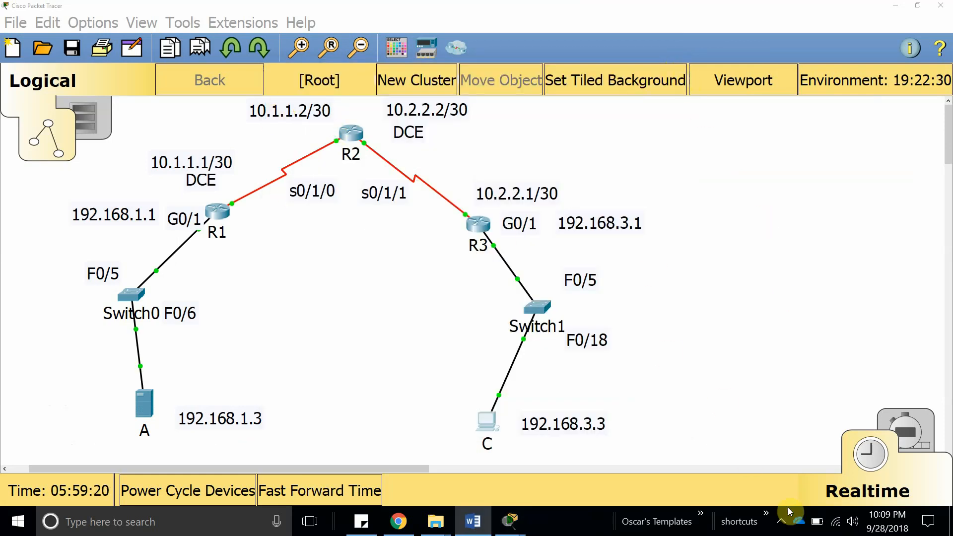
pyautogui.click(781, 521)
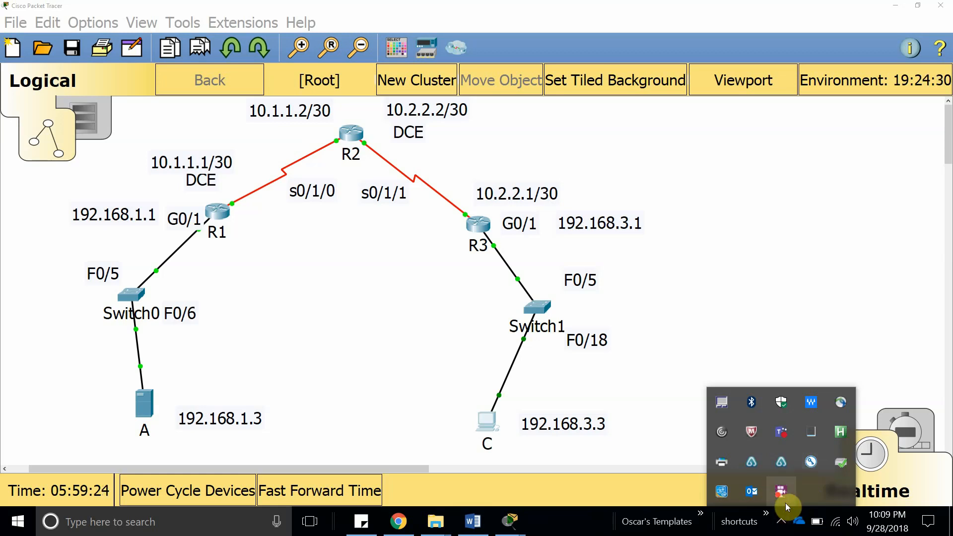
pyautogui.click(733, 298)
pyautogui.moveTo(153, 403); pyautogui.dragTo(135, 401)
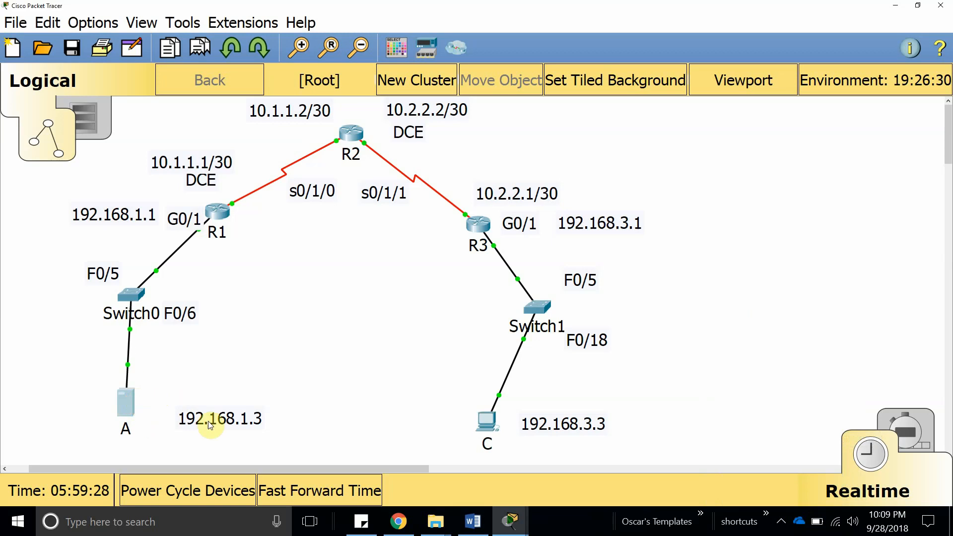
pyautogui.moveTo(209, 419); pyautogui.dragTo(194, 417)
pyautogui.click(132, 402)
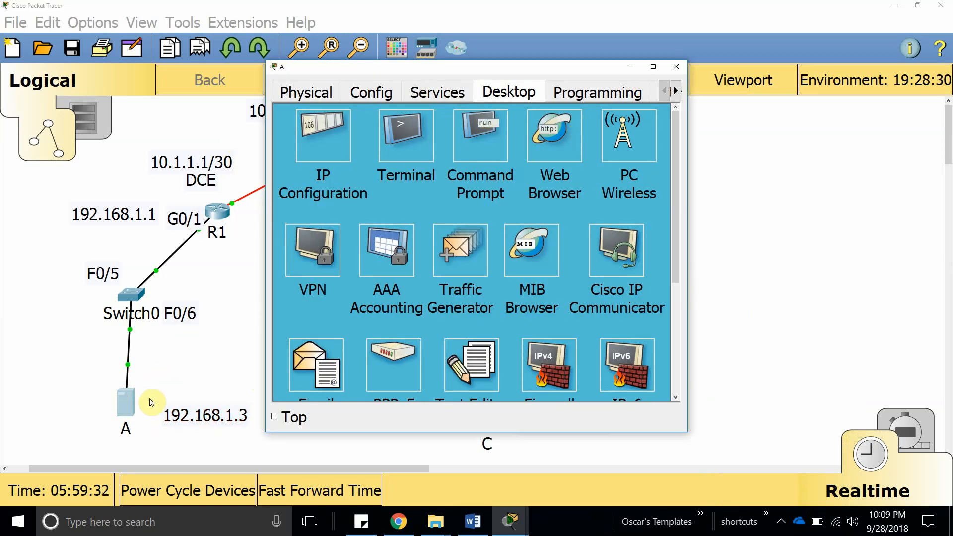
# Open server A's AAA service page, maximized, and start the client name field.
pyautogui.click(421, 92)
pyautogui.click(375, 266)
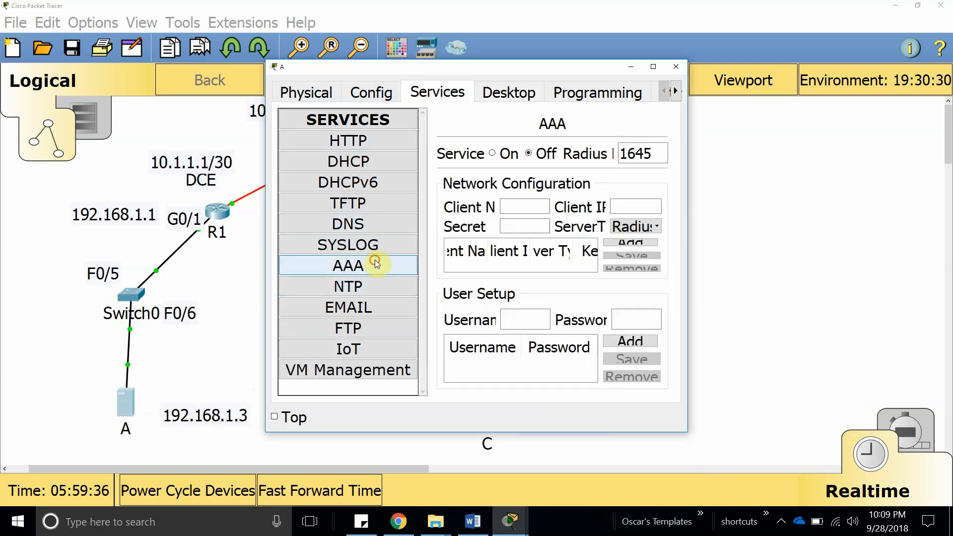
pyautogui.click(653, 67)
pyautogui.click(278, 147)
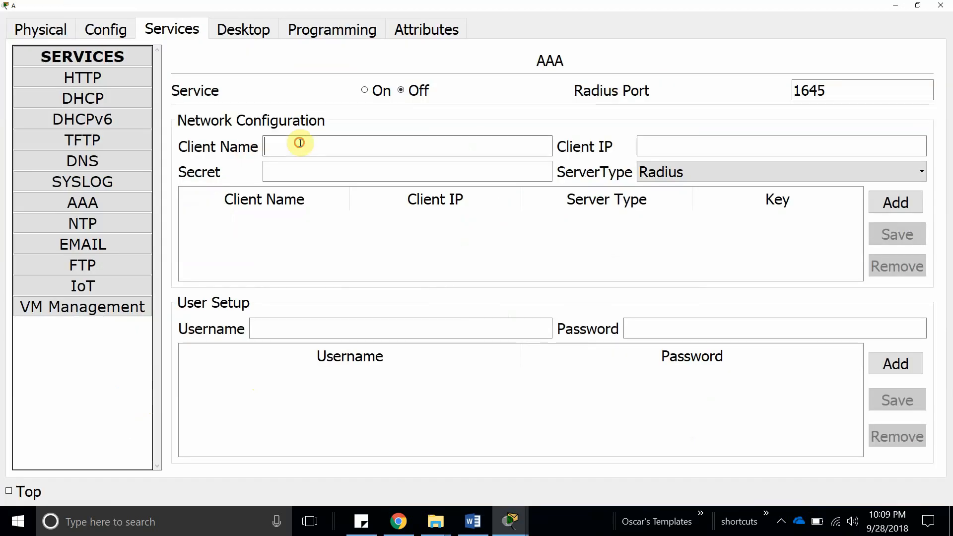
pyautogui.write('r1')
pyautogui.press('BackSpace')
pyautogui.press('BackSpace')
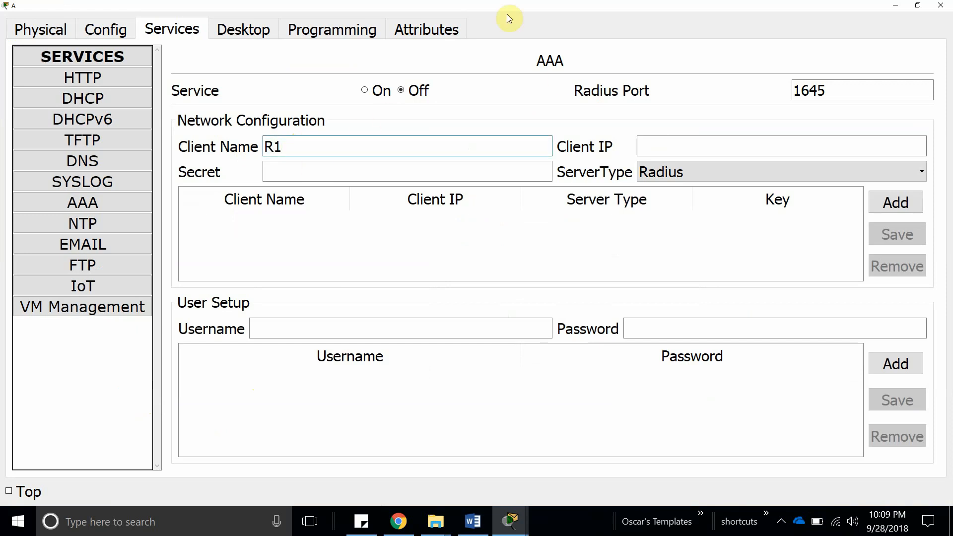
# Check R1's address labels (10.1.1.1/30, 192.168.1.1) on the topology, leaving them unchanged.
pyautogui.doubleClick(493, 3)
pyautogui.moveTo(522, 12); pyautogui.dragTo(581, 69)
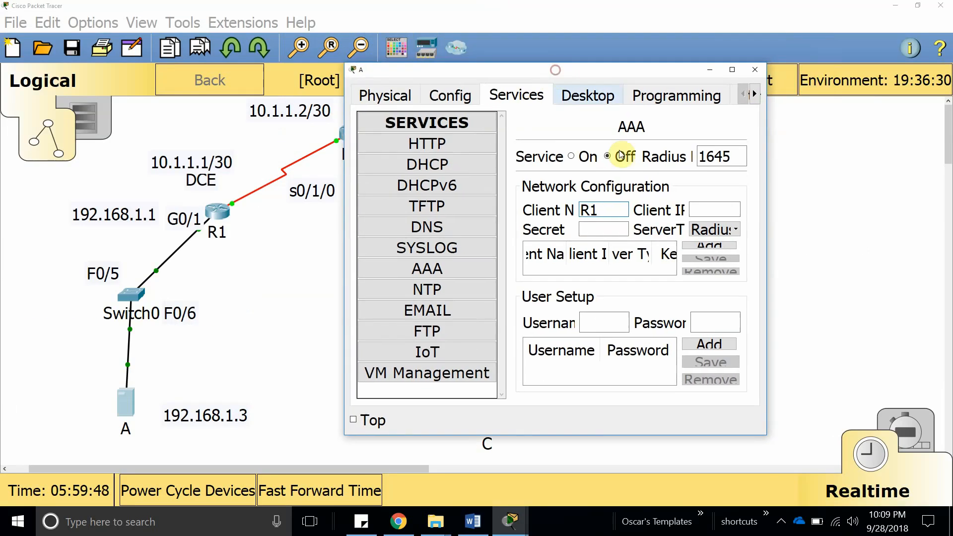
pyautogui.doubleClick(191, 169)
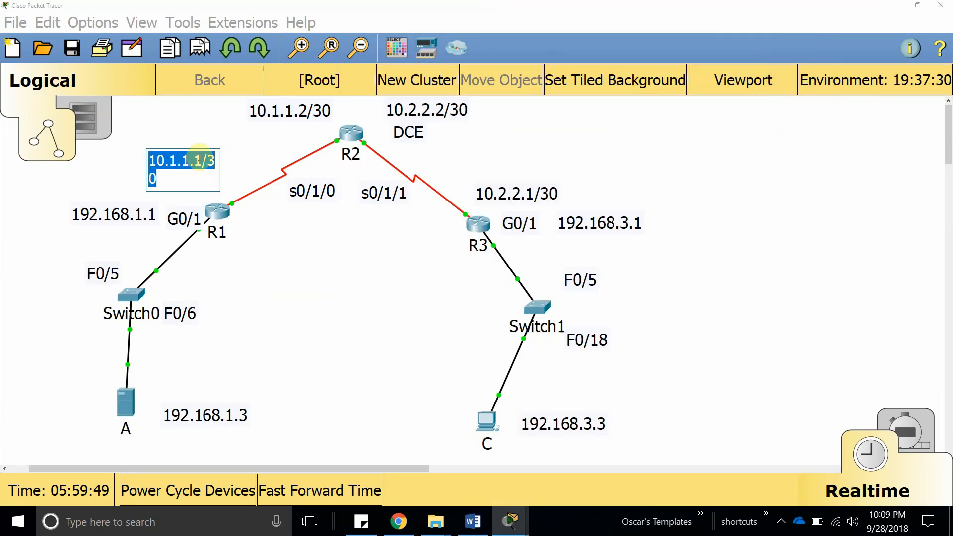
pyautogui.moveTo(202, 157); pyautogui.dragTo(152, 159)
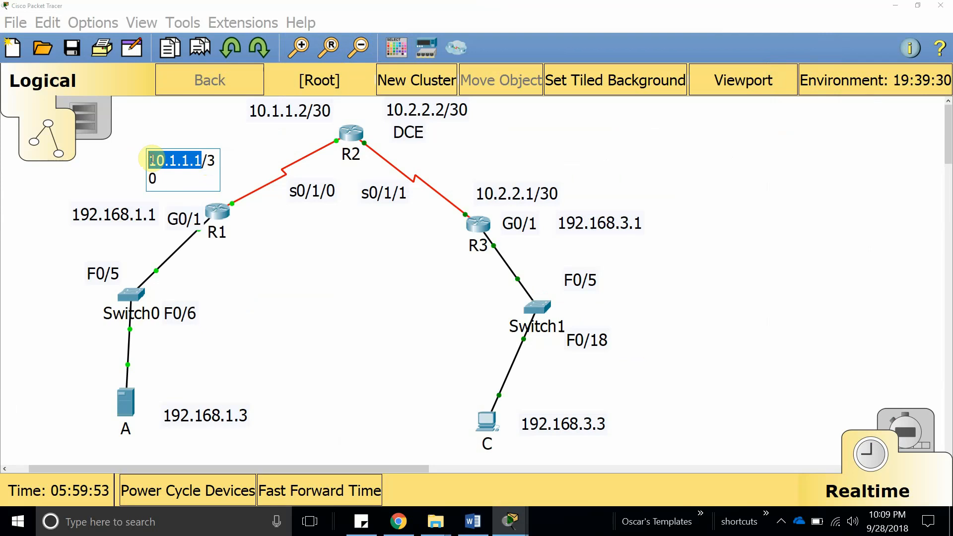
pyautogui.click(389, 351)
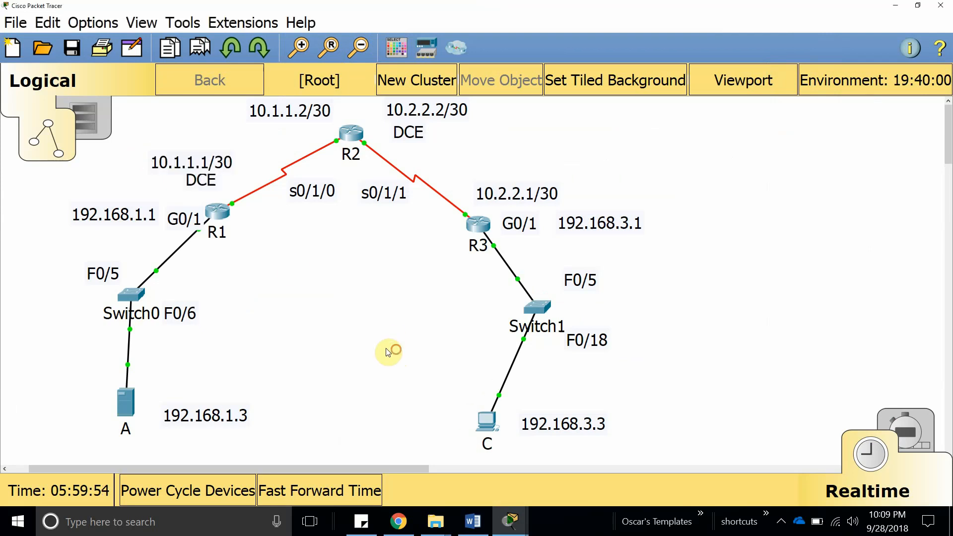
pyautogui.click(223, 223)
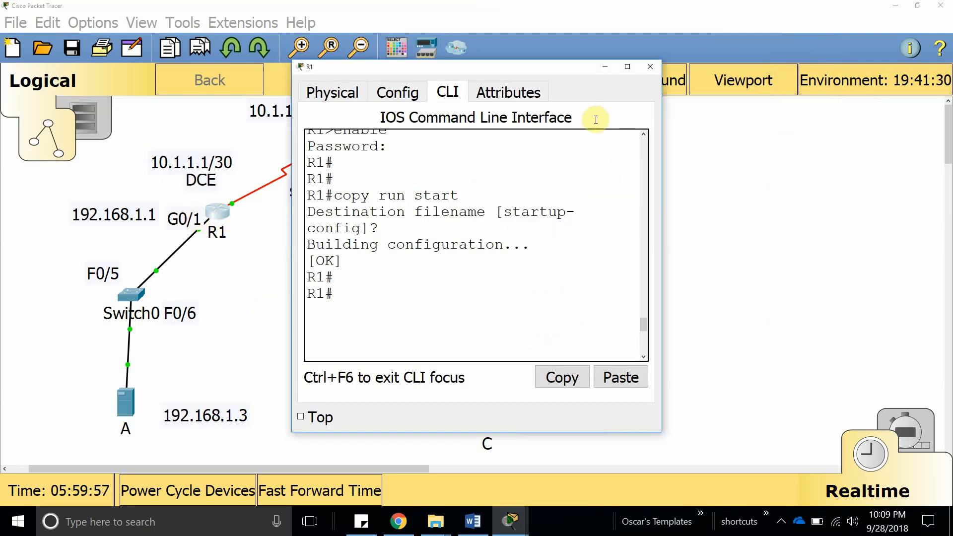
pyautogui.click(100, 203)
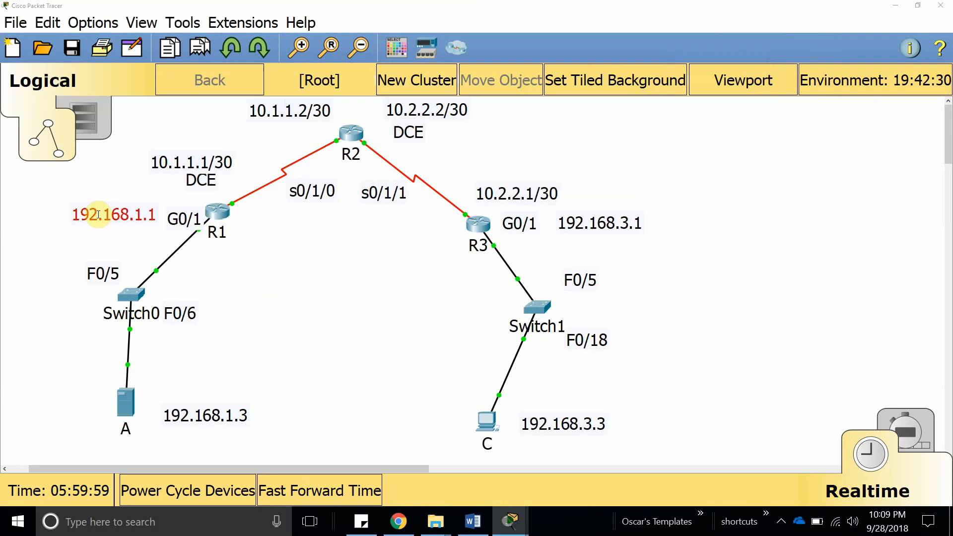
pyautogui.click(100, 204)
pyautogui.click(278, 338)
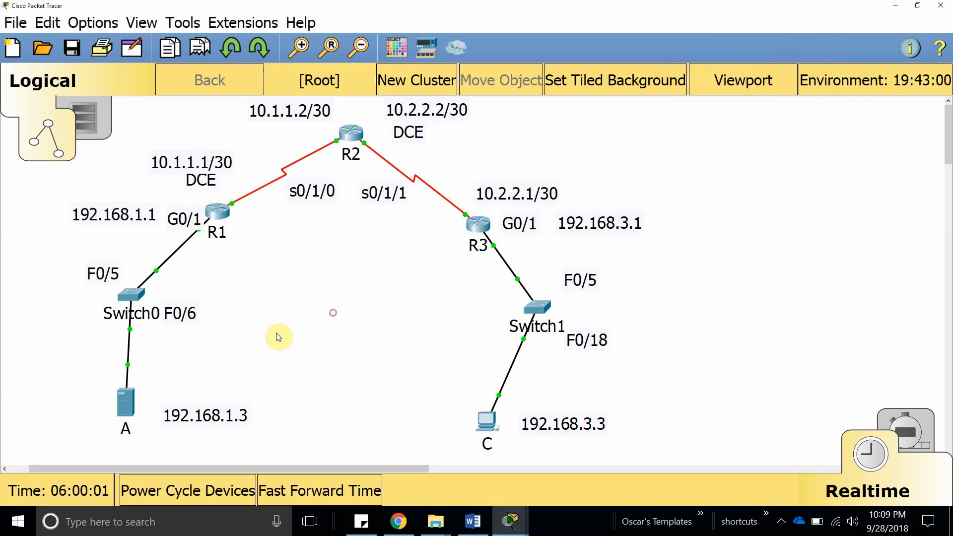
pyautogui.click(125, 402)
# Add Radius client R1 at 192.168.1.1 with the shared secret on server A.
pyautogui.write('R1')
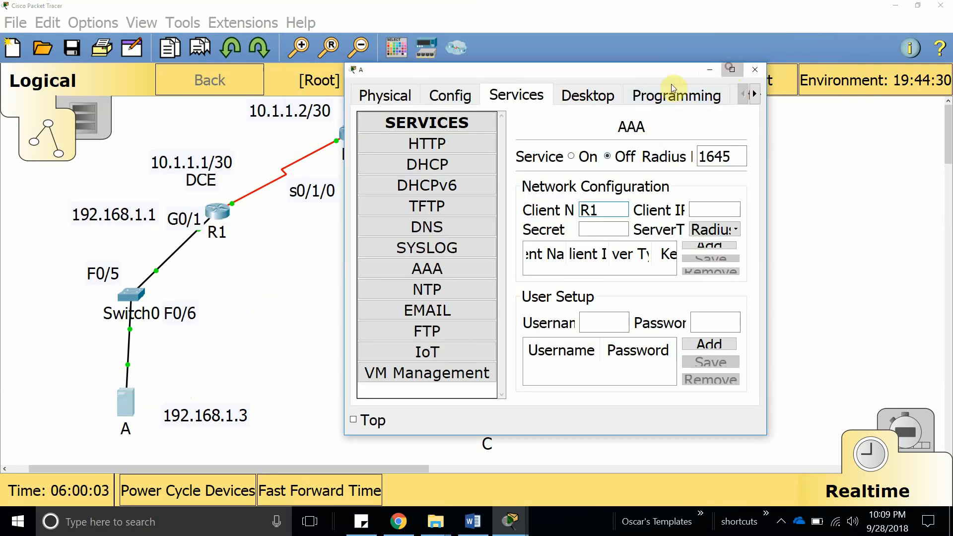
pyautogui.click(733, 69)
pyautogui.click(708, 143)
pyautogui.write('192.168.1.1')
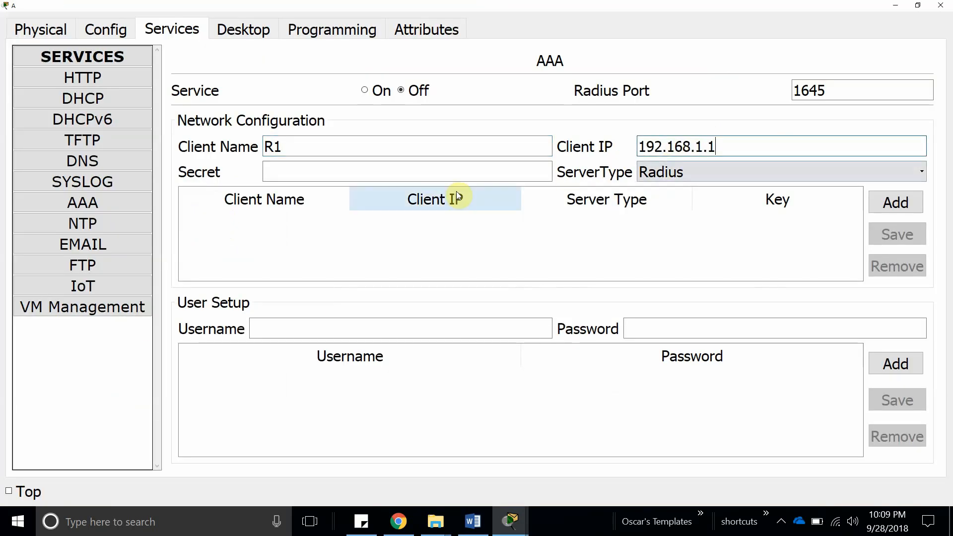
pyautogui.click(340, 176)
pyautogui.write('cisco')
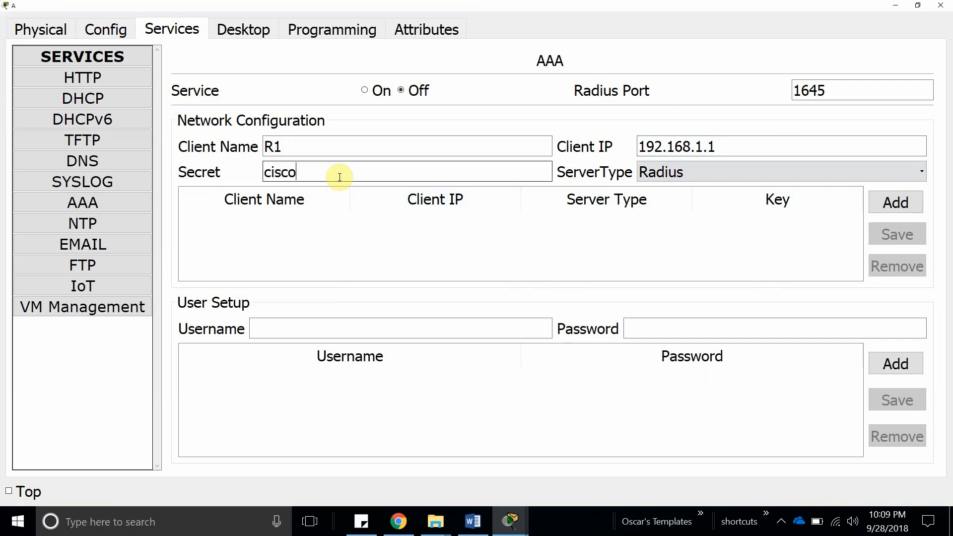
pyautogui.write('123456')
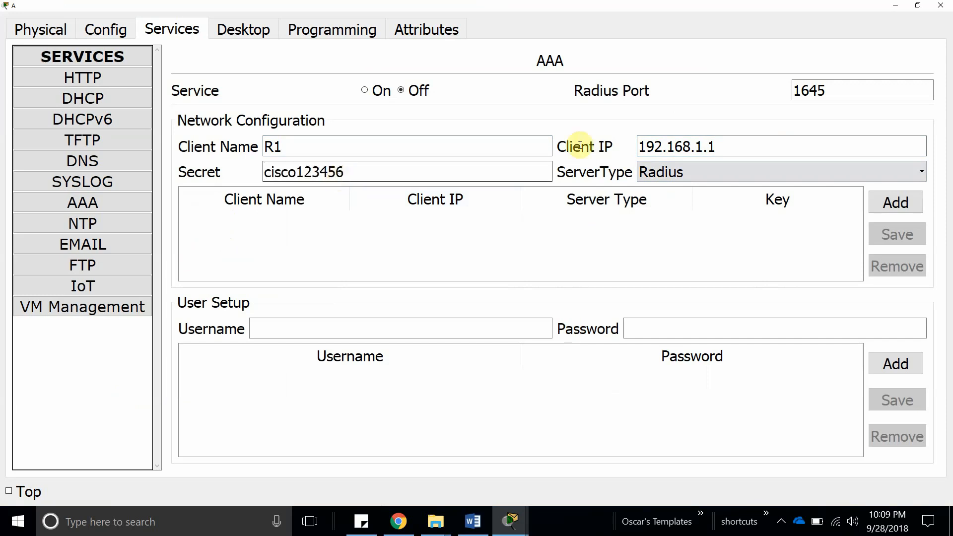
pyautogui.click(686, 174)
pyautogui.click(695, 189)
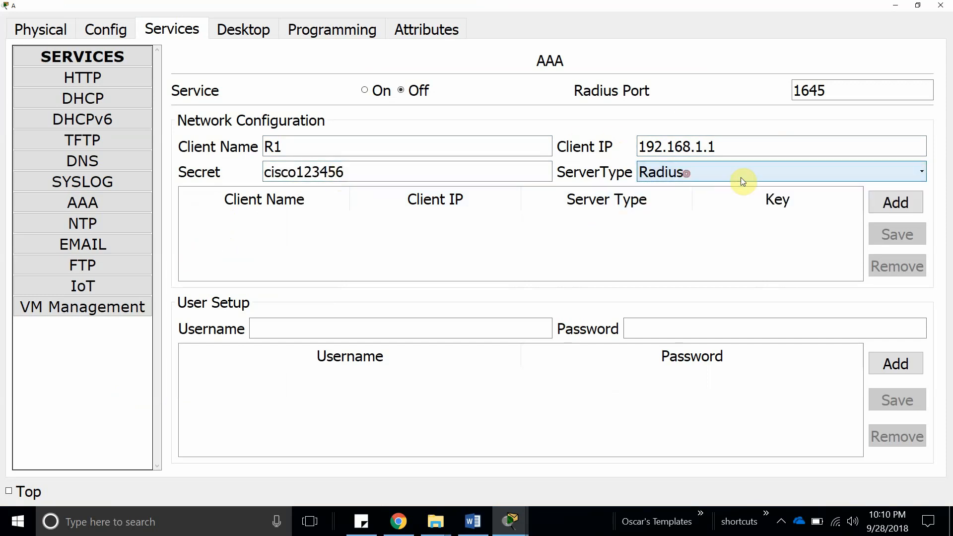
pyautogui.click(896, 203)
# Add user admin with its password to server A's user table.
pyautogui.click(355, 330)
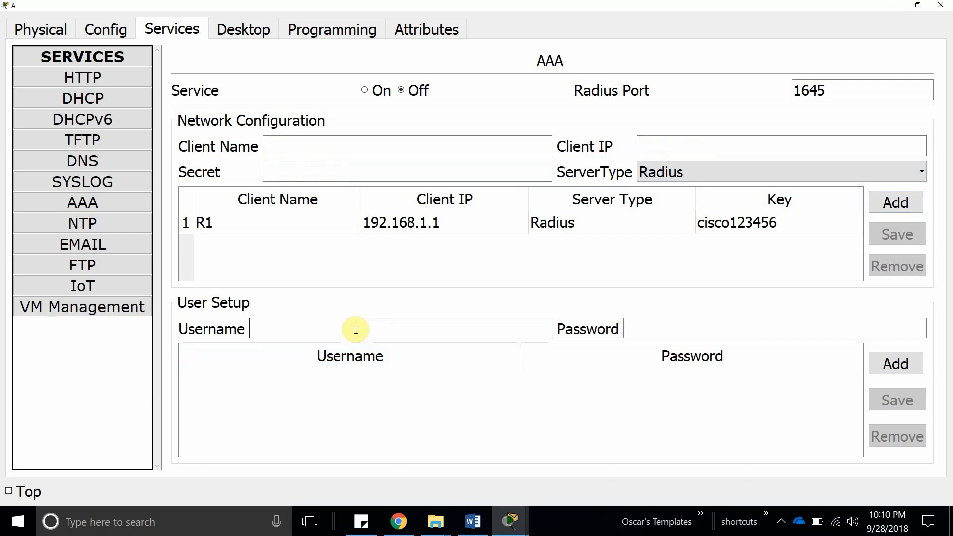
pyautogui.write('oscar')
pyautogui.press('Tab')
pyautogui.write('o')
pyautogui.press('BackSpace')
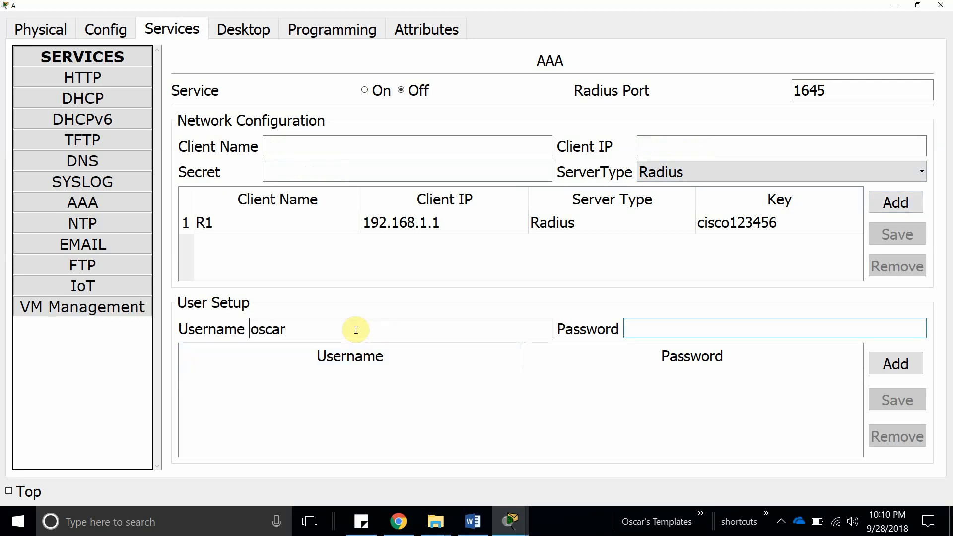
pyautogui.write('cisco123456')
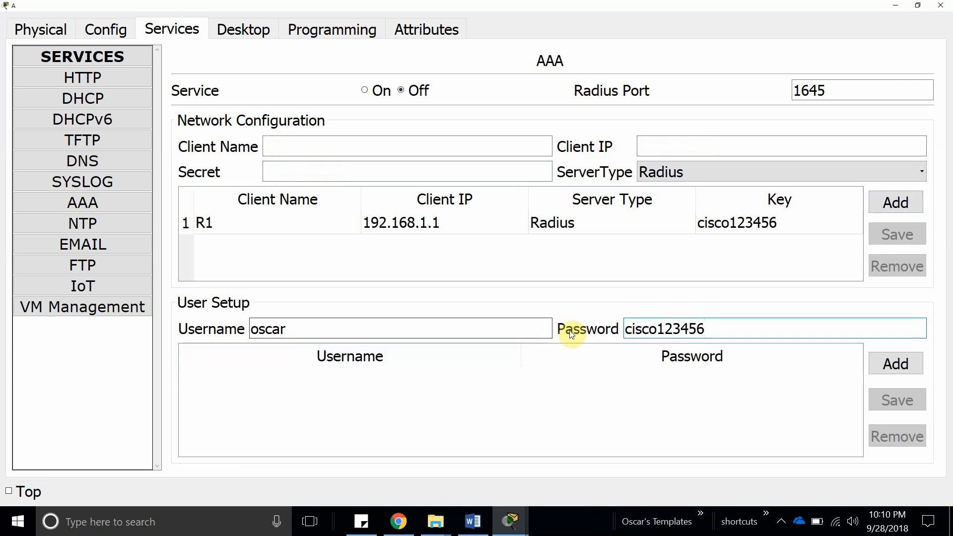
pyautogui.moveTo(298, 328); pyautogui.dragTo(181, 323)
pyautogui.write('a')
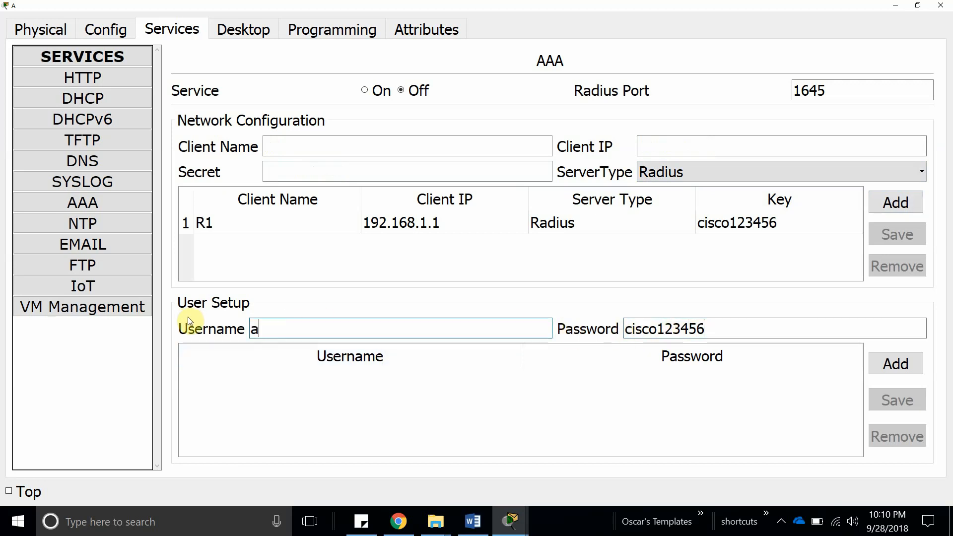
pyautogui.write('dmin')
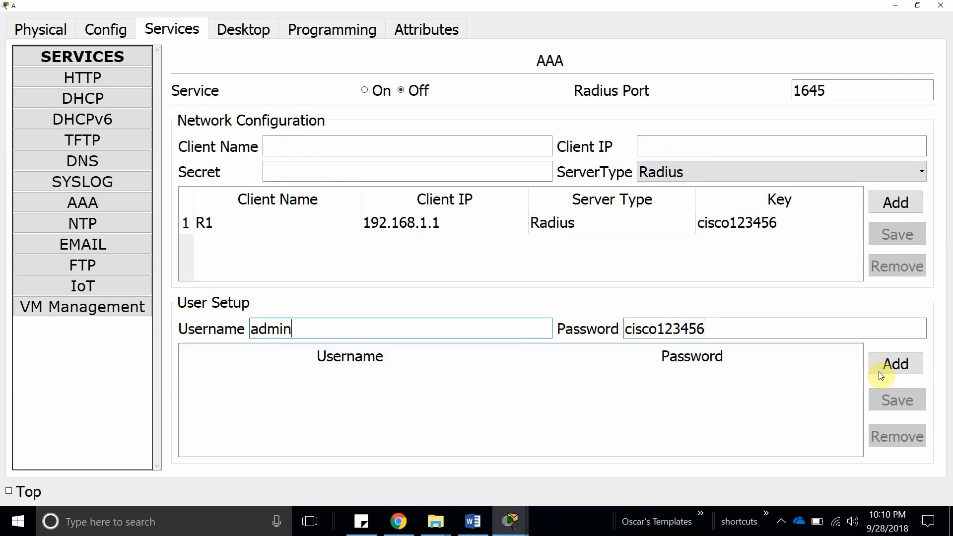
pyautogui.click(893, 357)
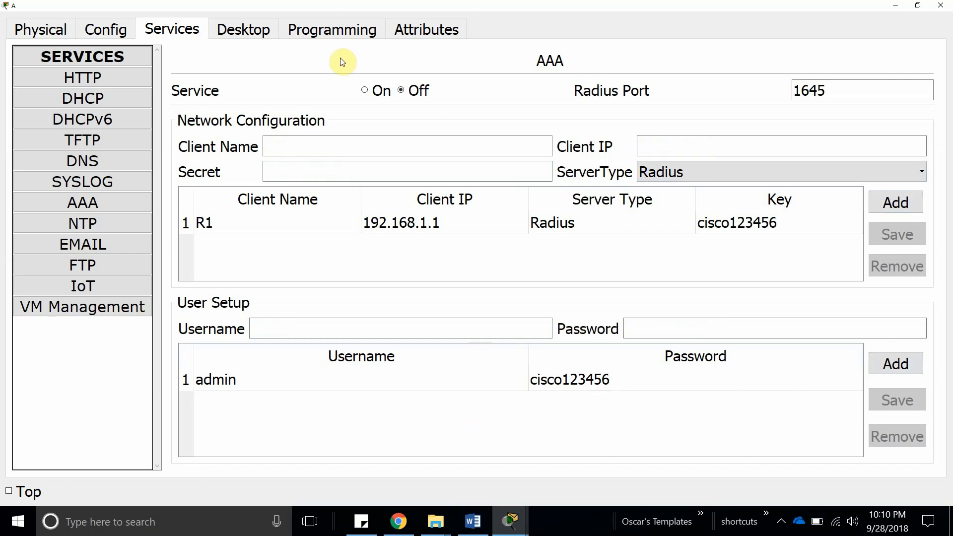
# Log in to R1's console with the local account after a failed first attempt.
pyautogui.click(896, 5)
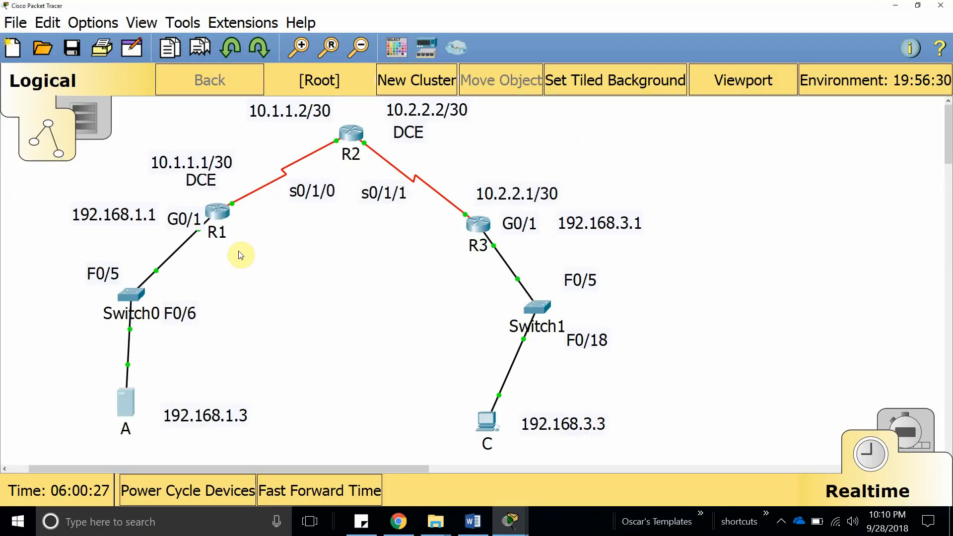
pyautogui.click(219, 213)
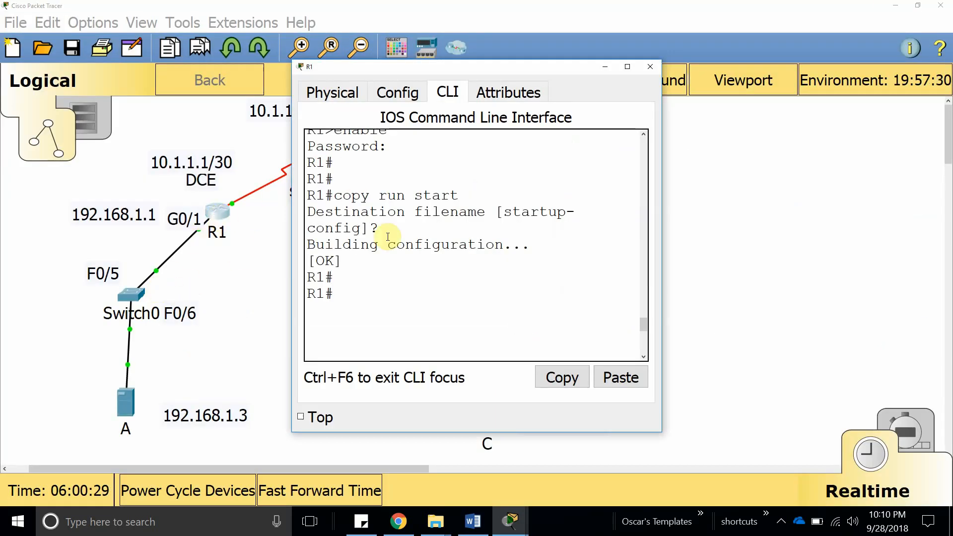
pyautogui.press('Return')
pyautogui.press('Return')
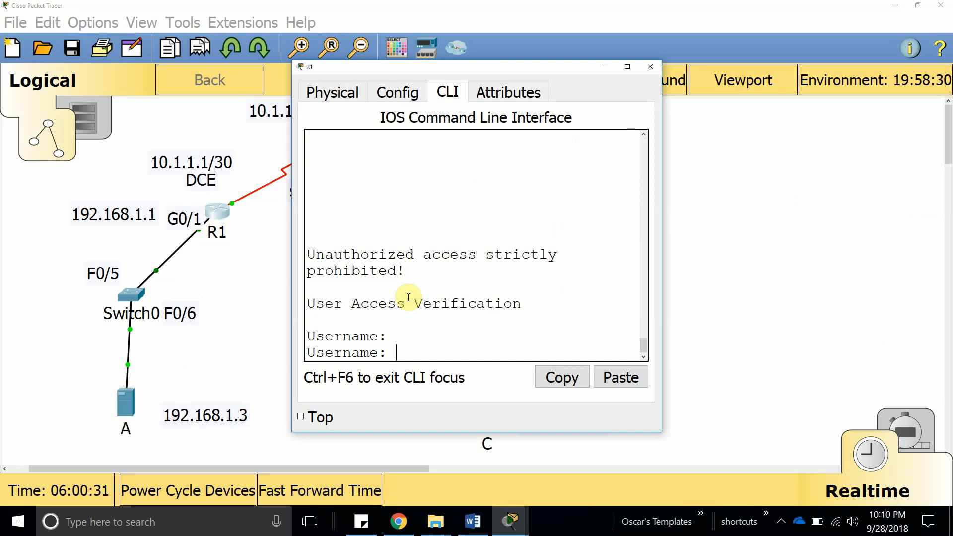
pyautogui.write('cisco')
pyautogui.press('Return')
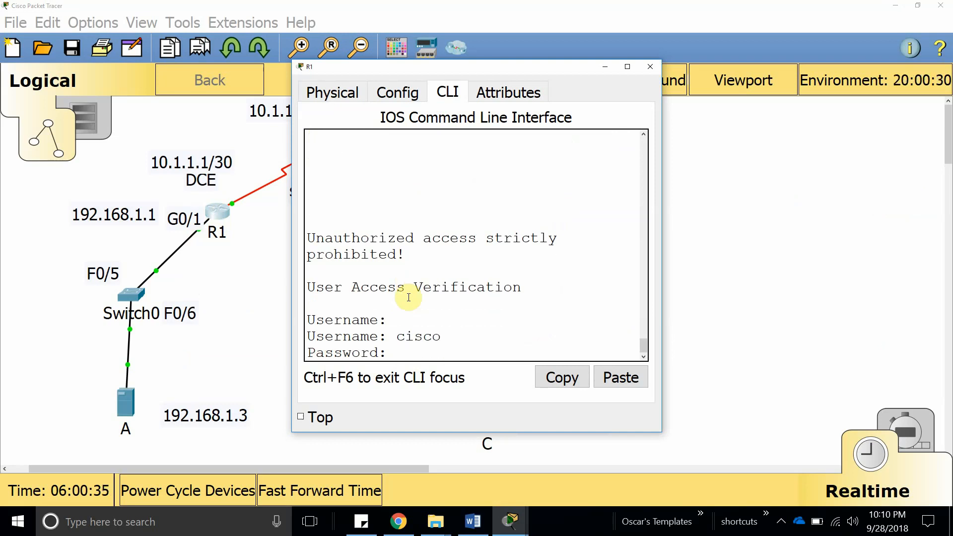
pyautogui.press('Return')
pyautogui.press('Return')
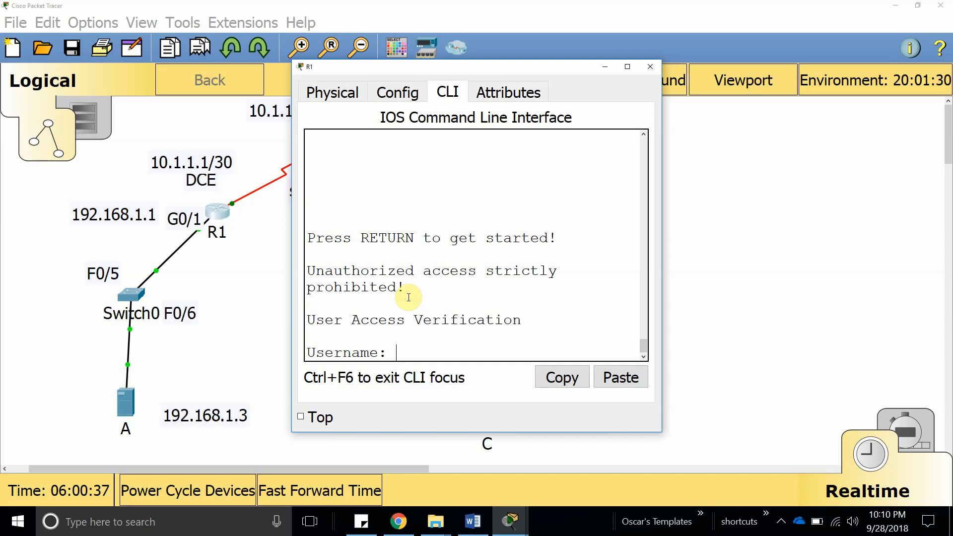
pyautogui.write('oscar')
pyautogui.press('Return')
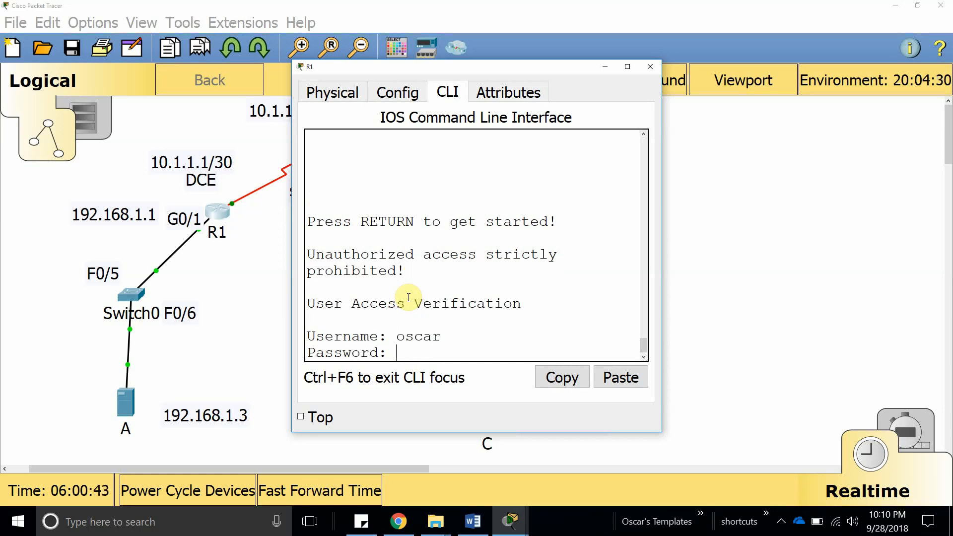
pyautogui.press('Return')
# Run enable with the enable password to reach the R1# prompt.
pyautogui.press('Return')
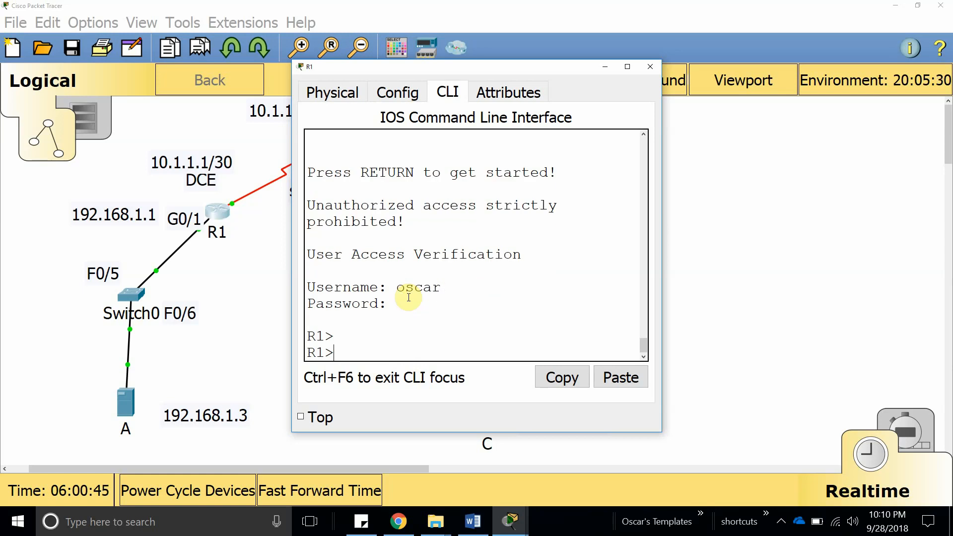
pyautogui.write('enable')
pyautogui.press('Return')
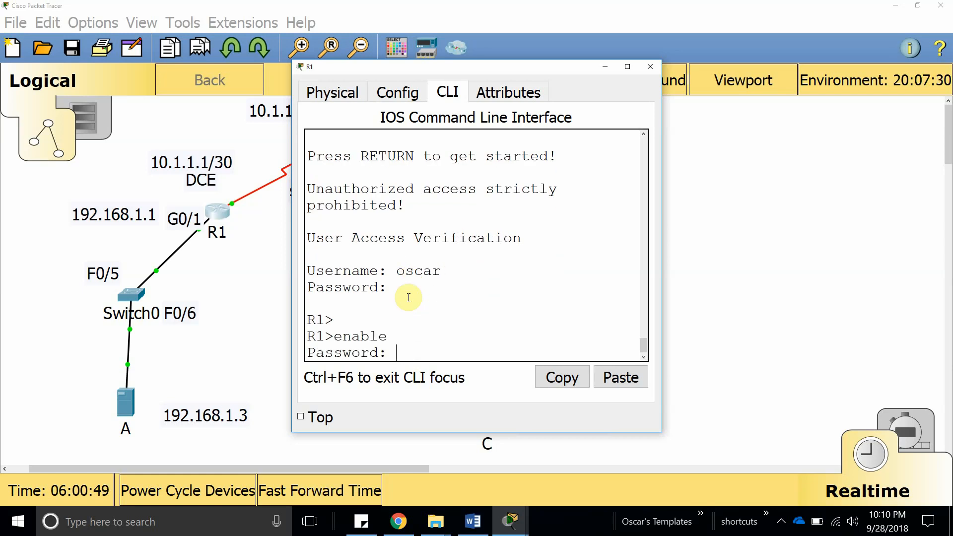
pyautogui.press('Return')
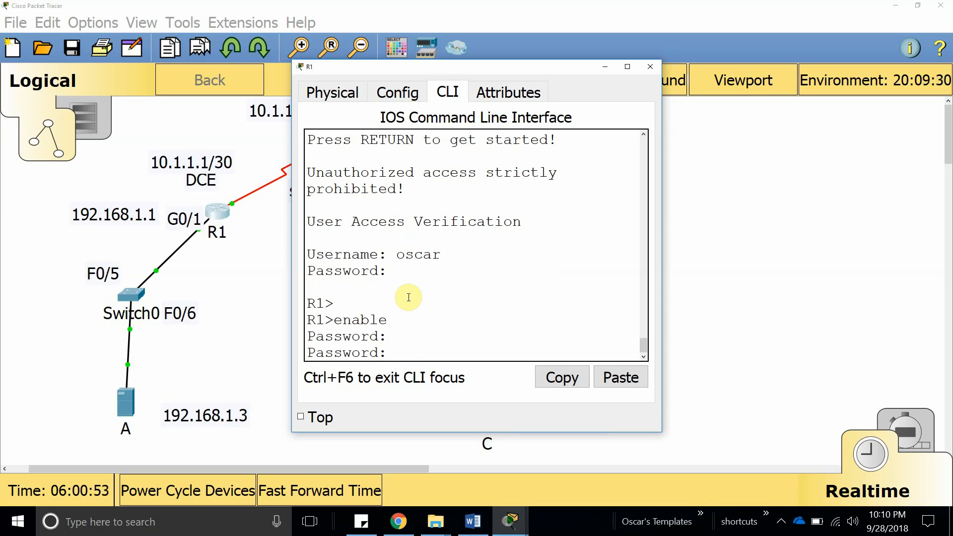
pyautogui.press('Return')
pyautogui.press('Return')
pyautogui.press('Return')
# Enter configure terminal on R1 and enable aaa new-model.
pyautogui.doubleClick(602, 67)
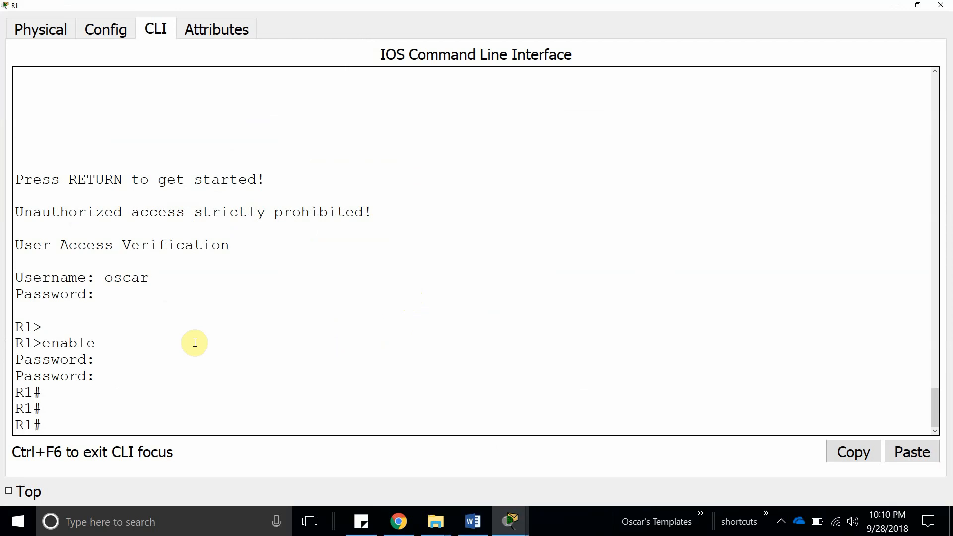
pyautogui.write('con')
pyautogui.press('Tab')
pyautogui.press('Tab')
pyautogui.write('fi')
pyautogui.press('Tab')
pyautogui.press('Tab')
pyautogui.press('Return')
pyautogui.press('Return')
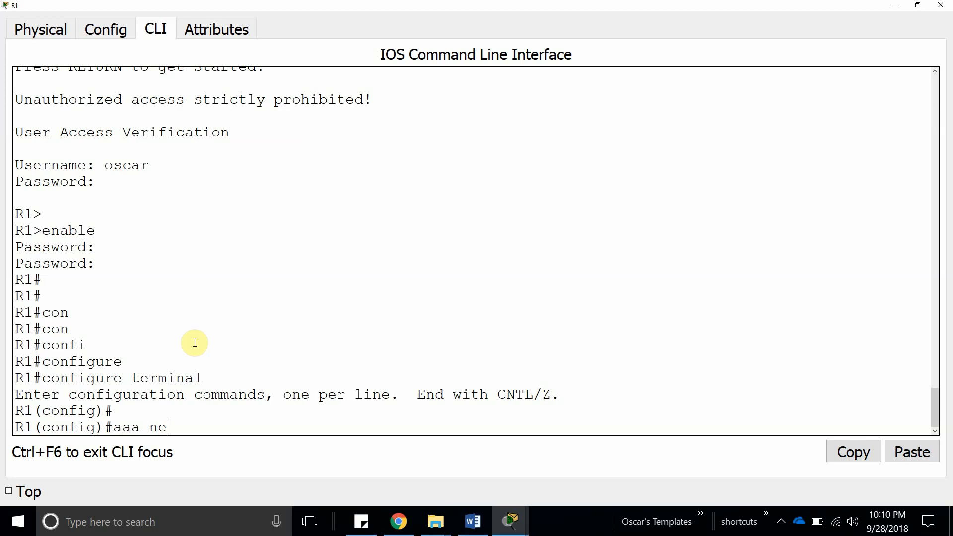
pyautogui.write('aaa new')
pyautogui.press('Tab')
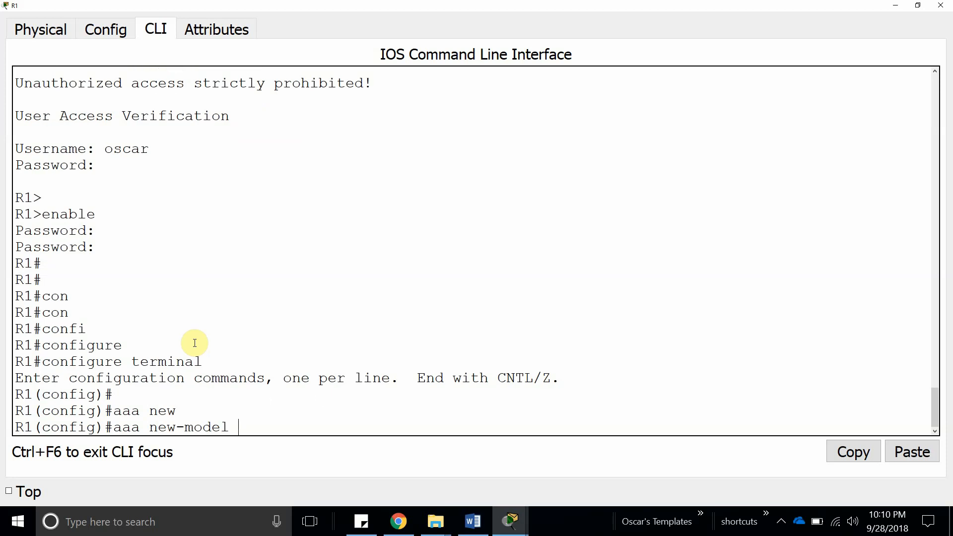
pyautogui.press('Return')
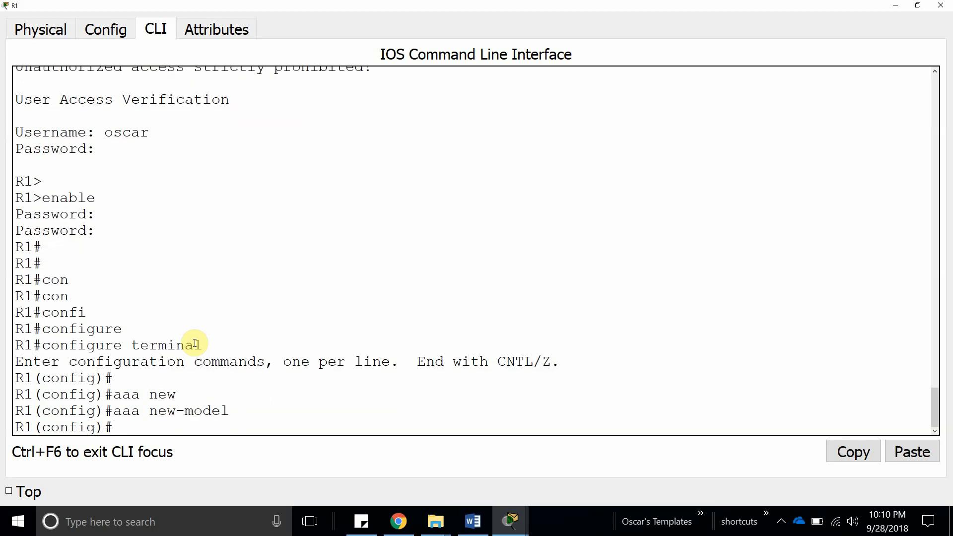
# Configure aaa authentication login default group radius local.
pyautogui.write('aa')
pyautogui.press('Tab')
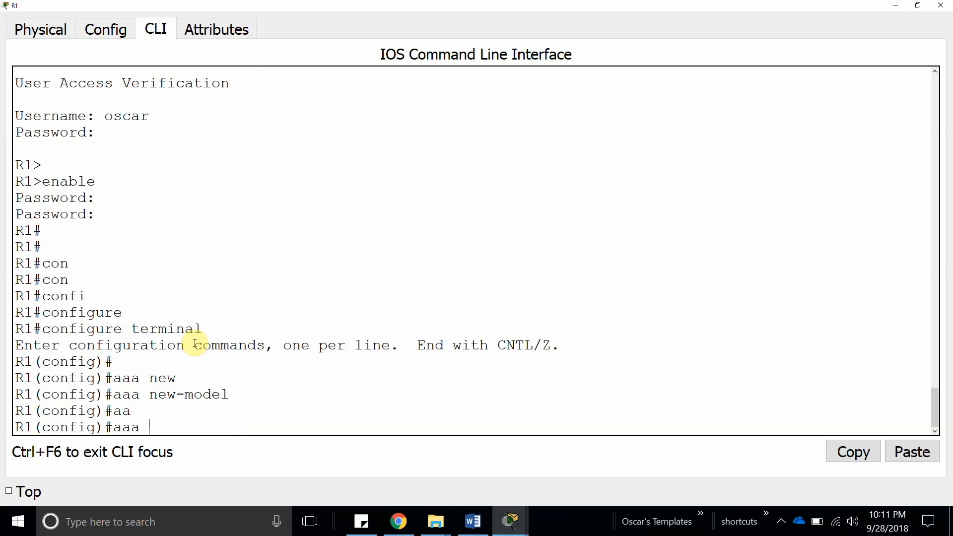
pyautogui.write('auth')
pyautogui.press('Tab')
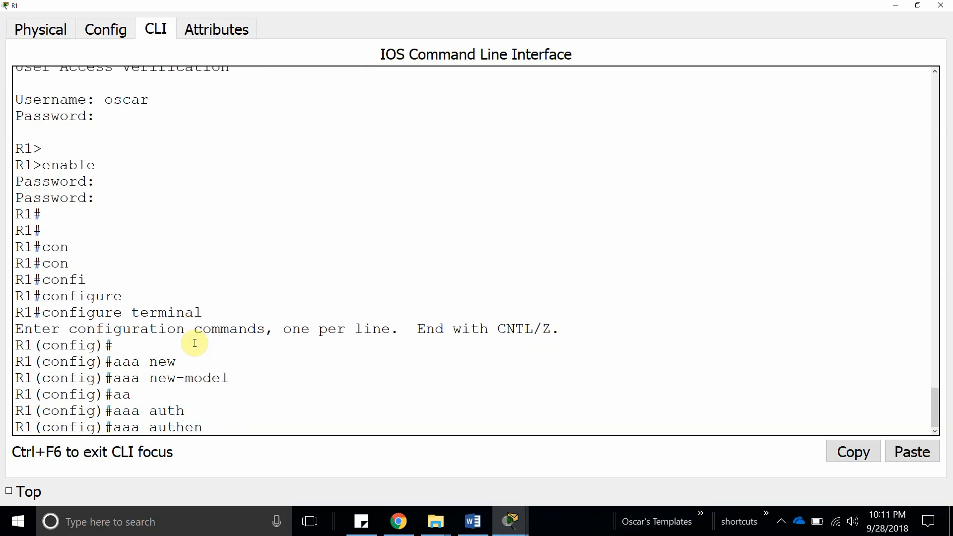
pyautogui.write('en')
pyautogui.press('Tab')
pyautogui.write('?')
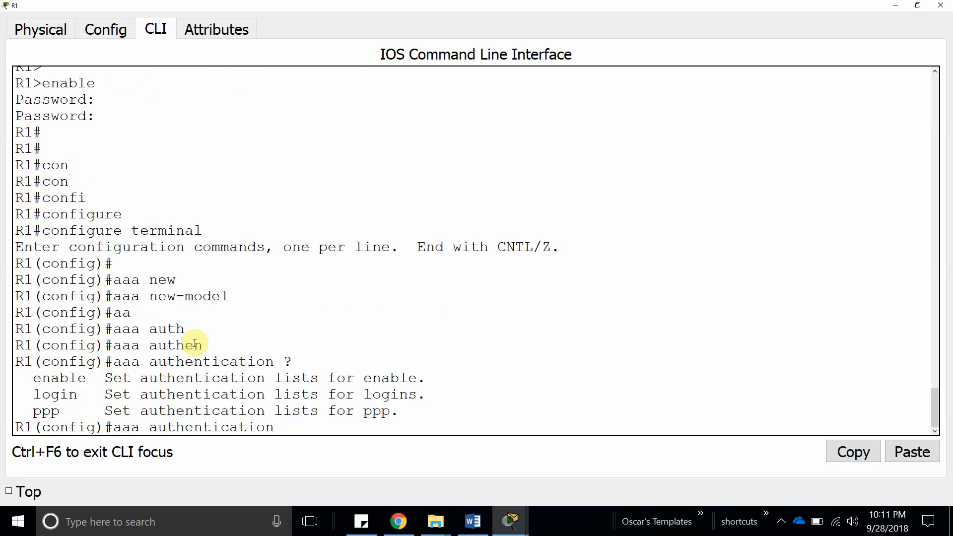
pyautogui.write('lo')
pyautogui.press('Tab')
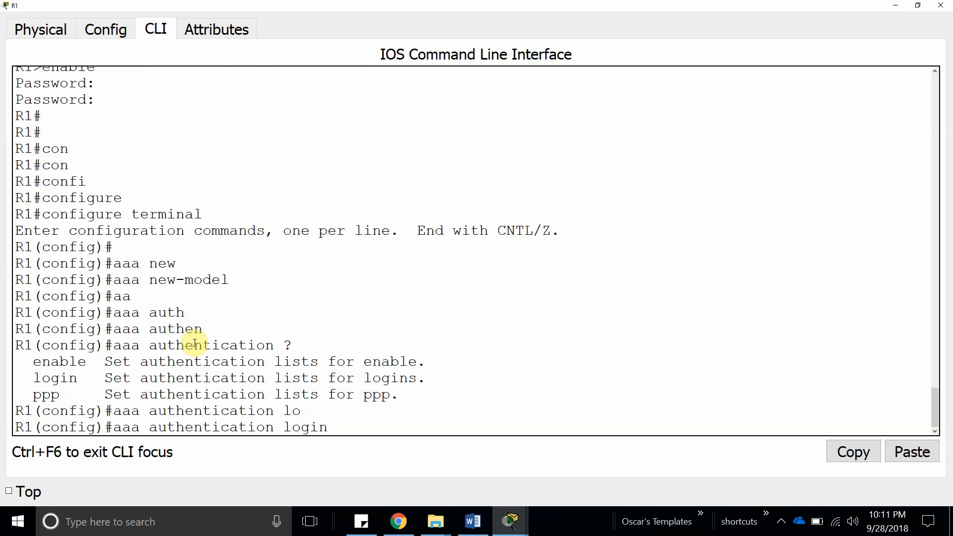
pyautogui.write('?')
pyautogui.write('d')
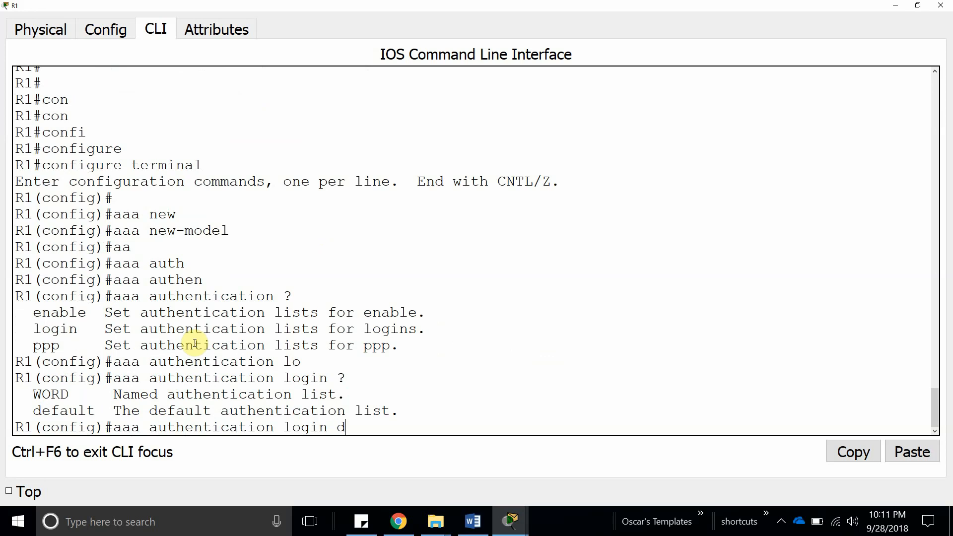
pyautogui.write('e')
pyautogui.press('Tab')
pyautogui.write('?')
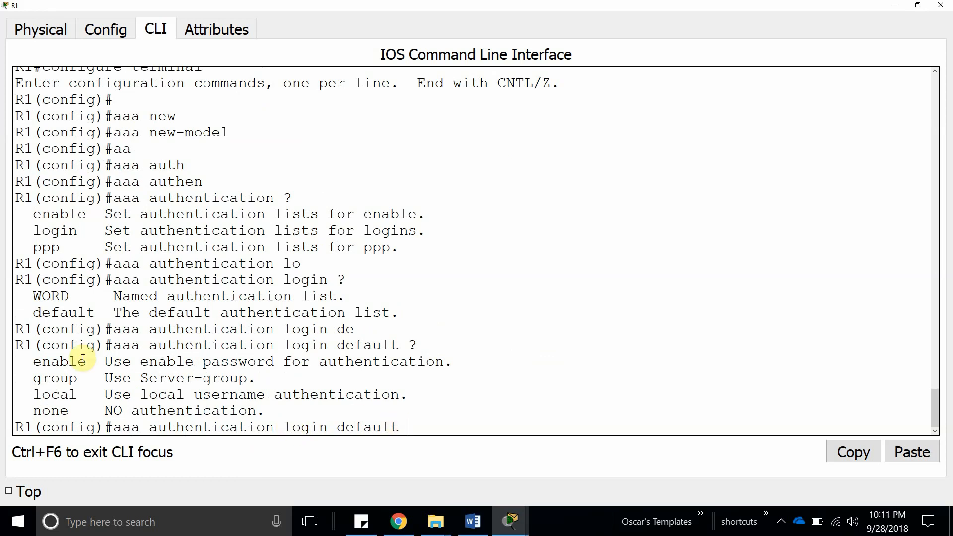
pyautogui.write('gr')
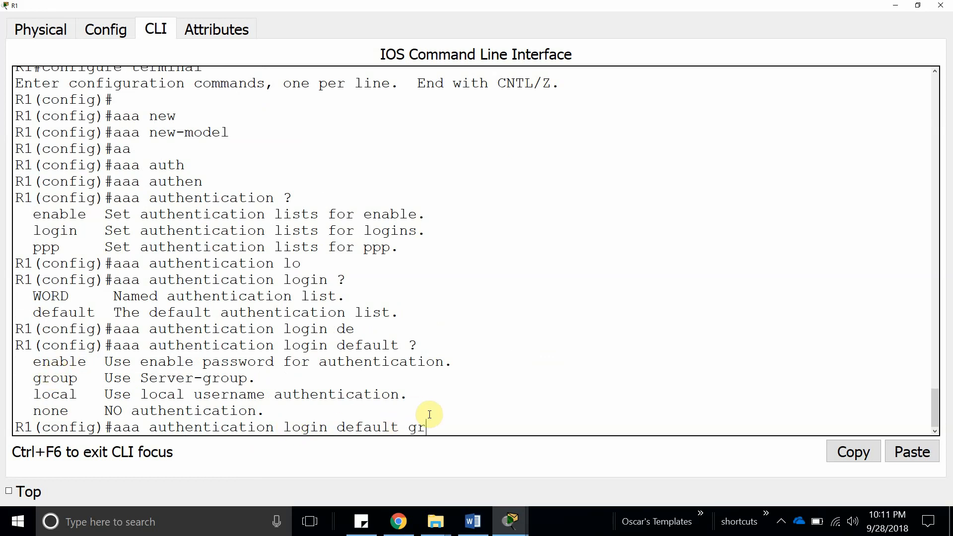
pyautogui.write('ou')
pyautogui.press('Tab')
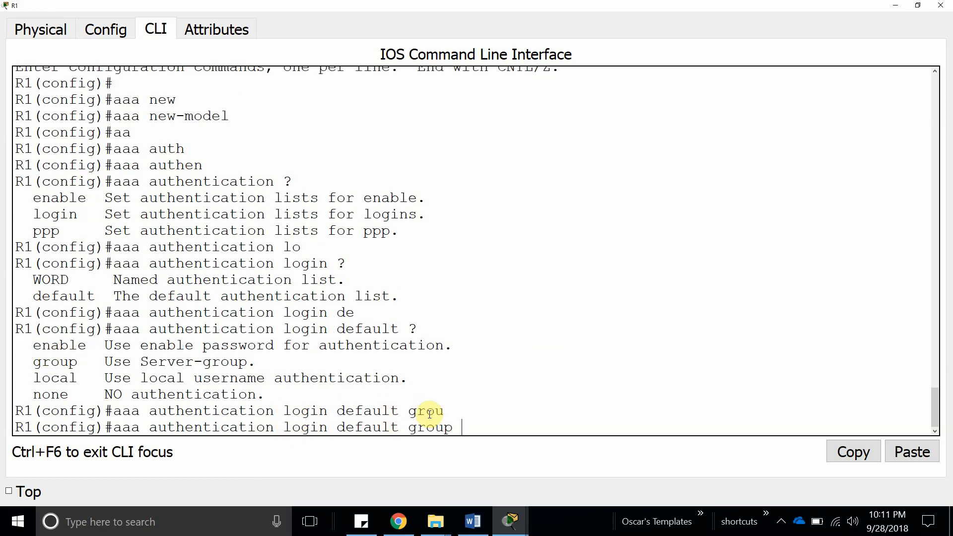
pyautogui.write('r')
pyautogui.press('Tab')
pyautogui.write('?')
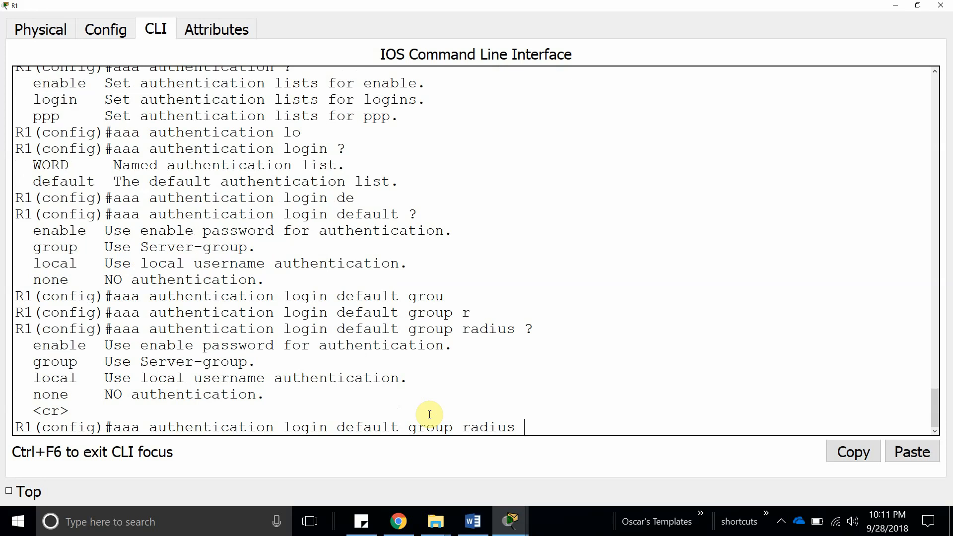
pyautogui.doubleClick(501, 429)
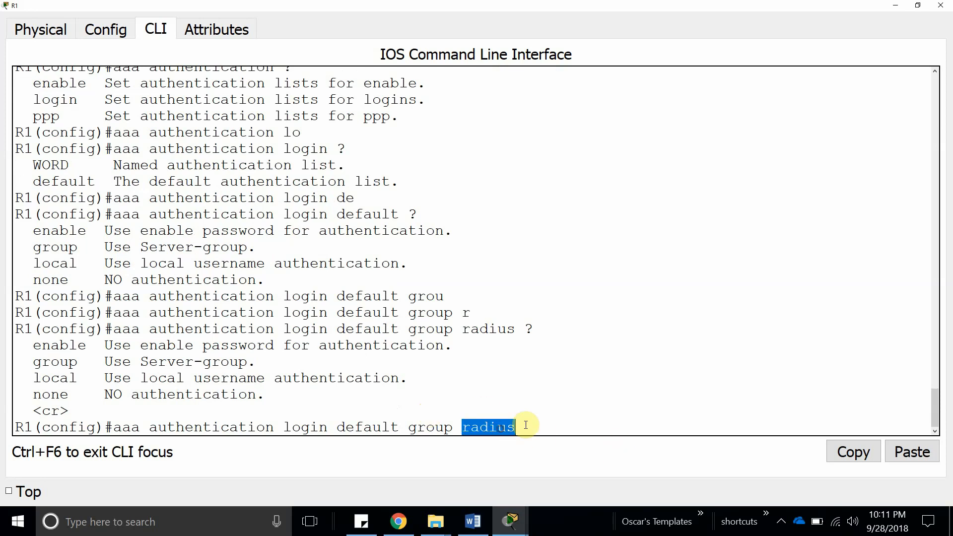
pyautogui.click(525, 426)
pyautogui.write('lo')
pyautogui.press('Tab')
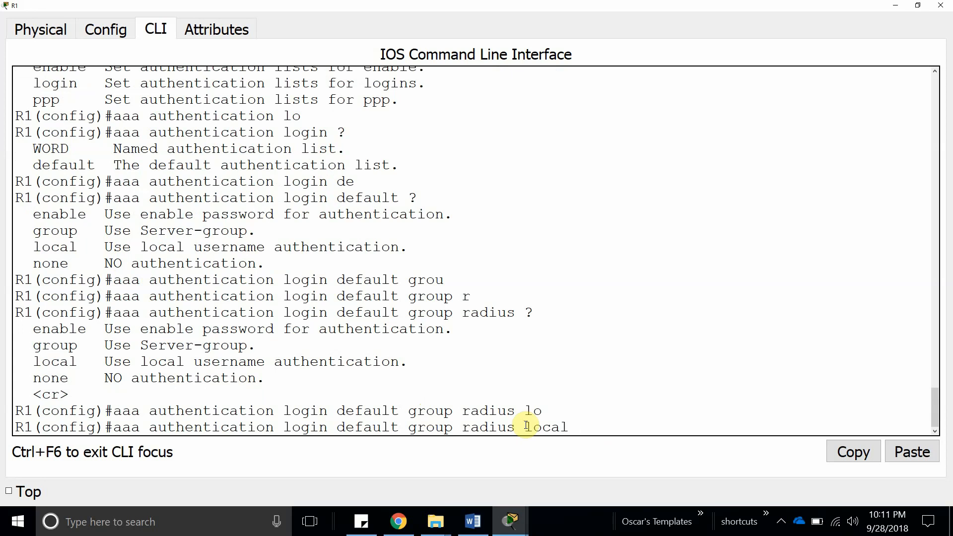
pyautogui.press('Return')
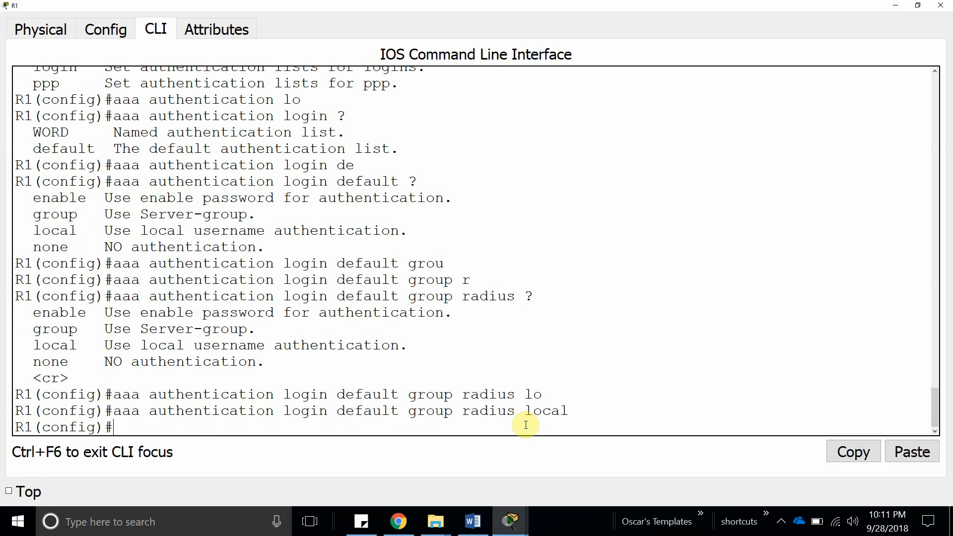
# Begin the radius-server host 192.168.1.3 command on R1.
pyautogui.write('ra')
pyautogui.press('Tab')
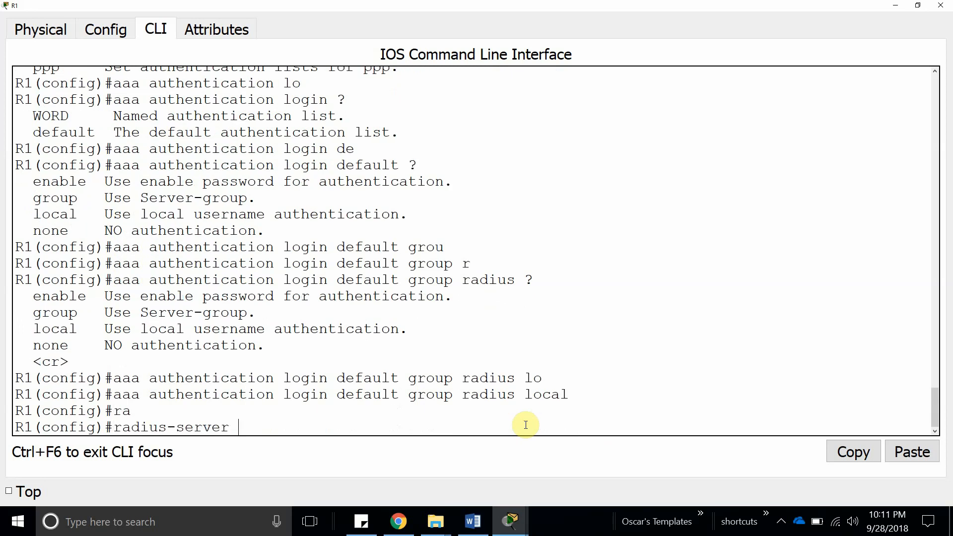
pyautogui.write('?')
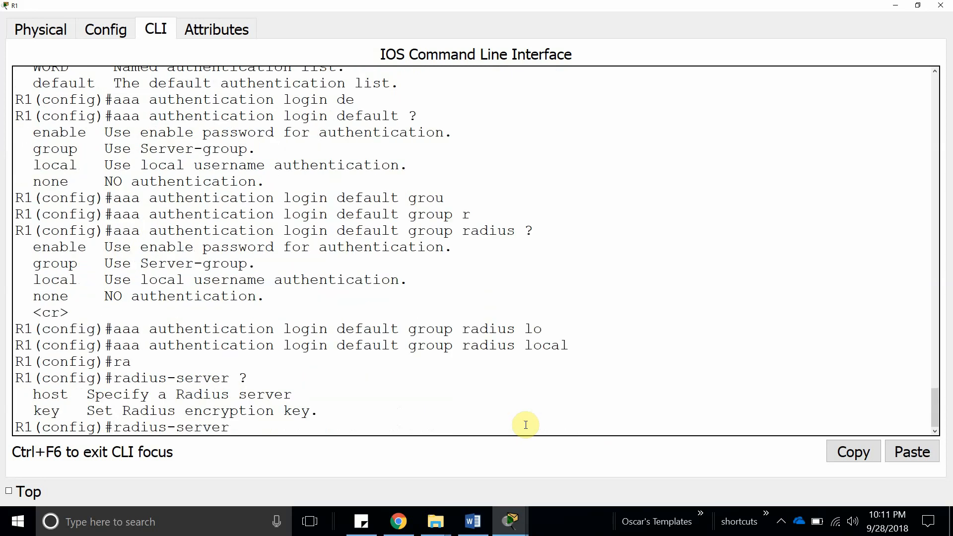
pyautogui.write('ho')
pyautogui.press('Tab')
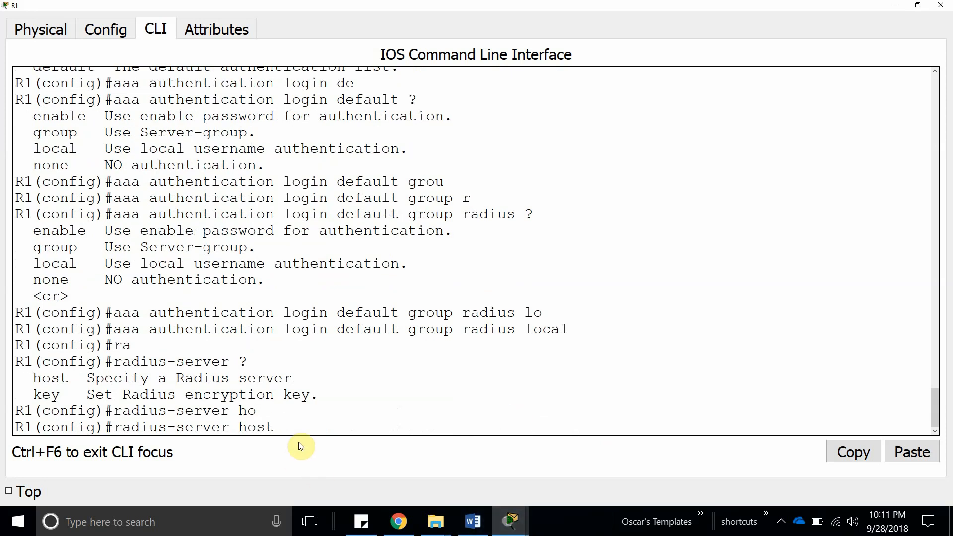
pyautogui.write('192.168.1.3')
pyautogui.doubleClick(334, 7)
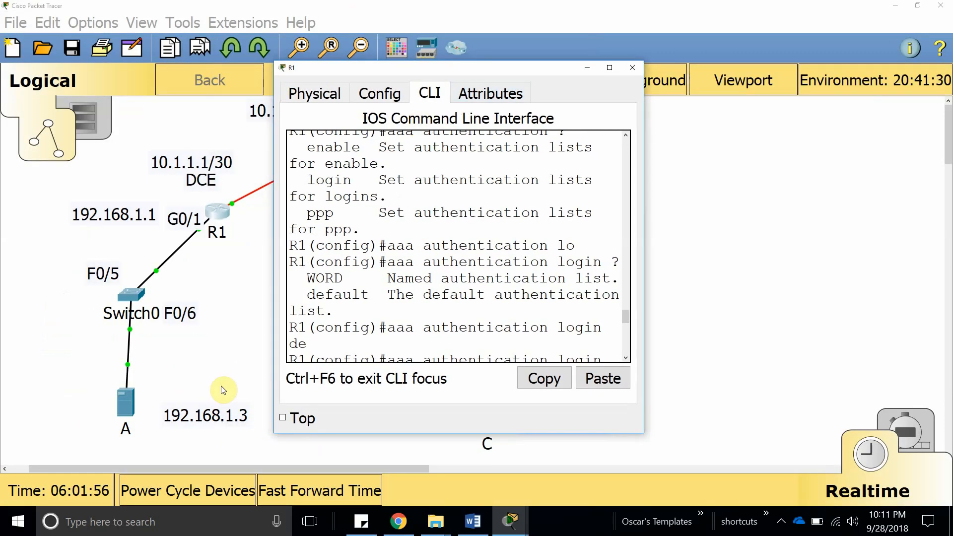
pyautogui.click(610, 67)
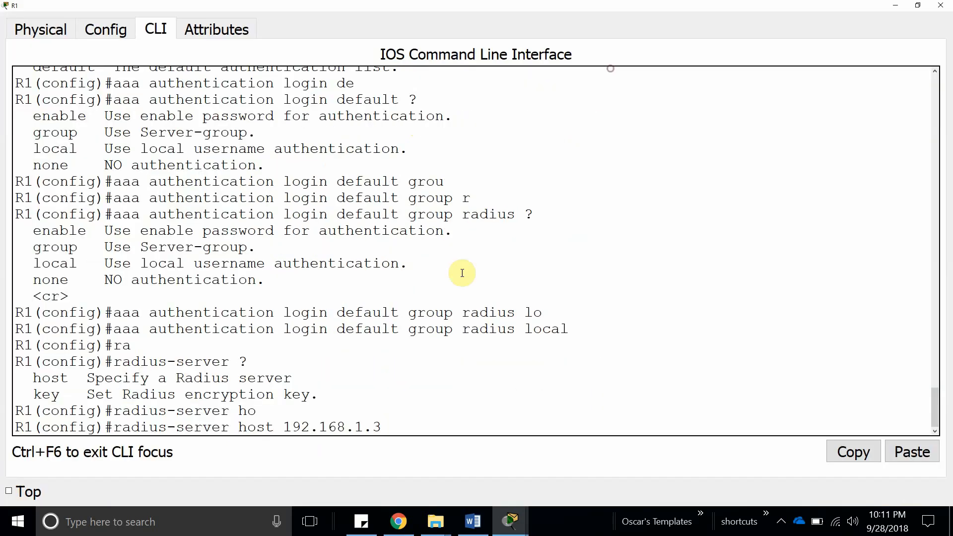
# Append the shared key, checked against server A's AAA client table, and enter it.
pyautogui.write('key')
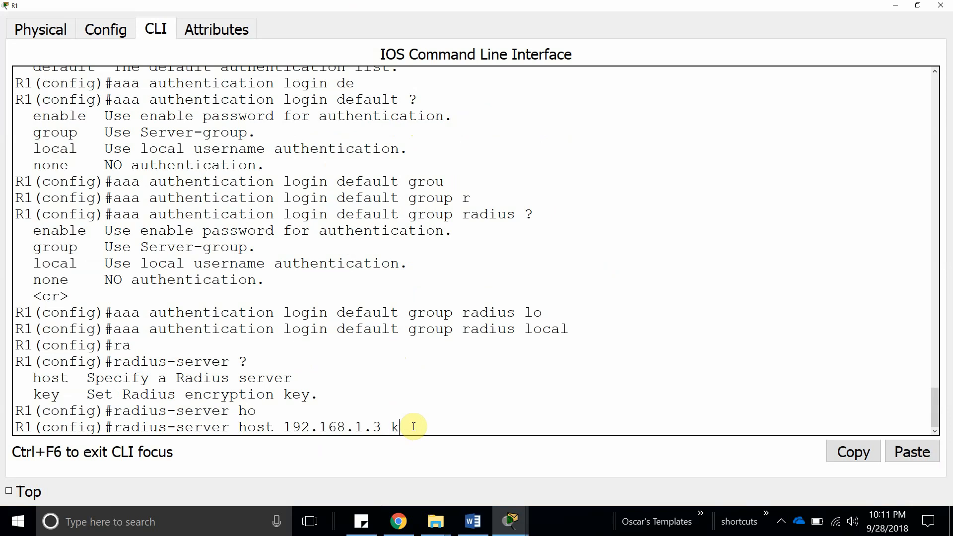
pyautogui.press('Tab')
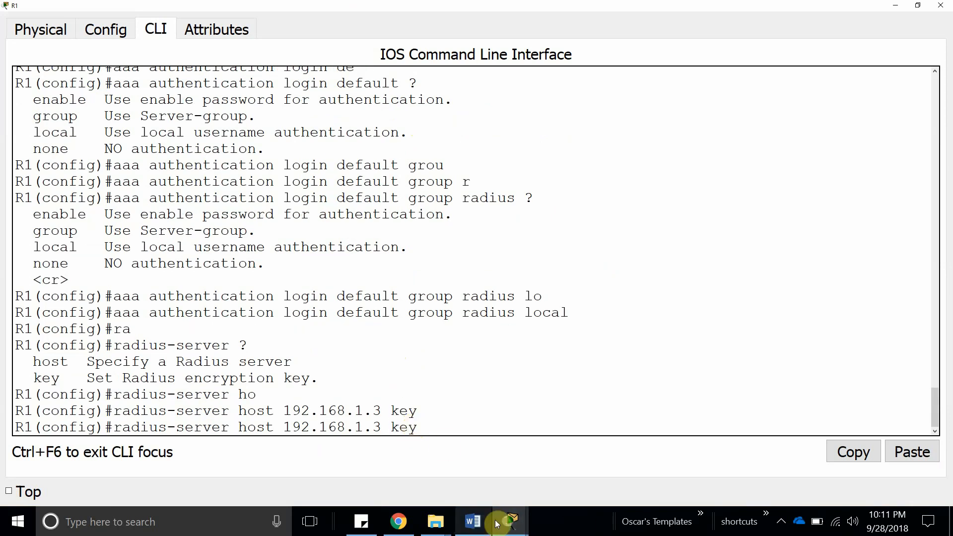
pyautogui.moveTo(510, 519)
pyautogui.click(702, 487)
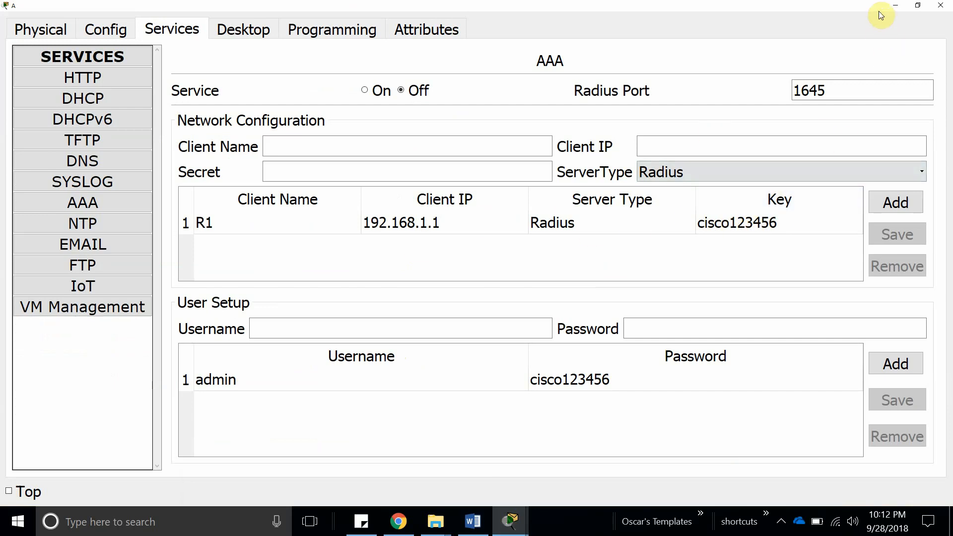
pyautogui.click(896, 5)
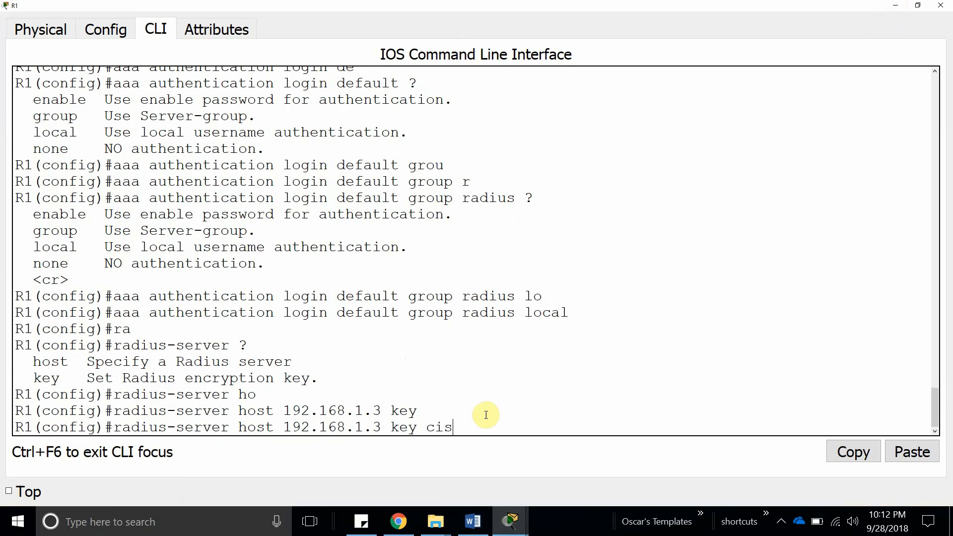
pyautogui.write('456')
pyautogui.press('Return')
pyautogui.press('Return')
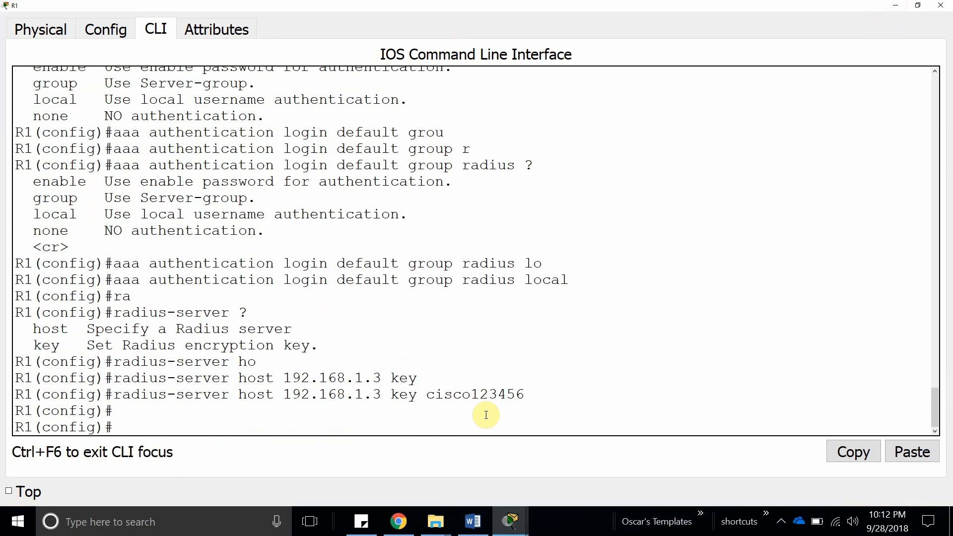
pyautogui.press('BackSpace')
pyautogui.press('BackSpace')
# Apply login authentication default under line vty 0 4.
pyautogui.write('line vty')
pyautogui.write('4')
pyautogui.press('Return')
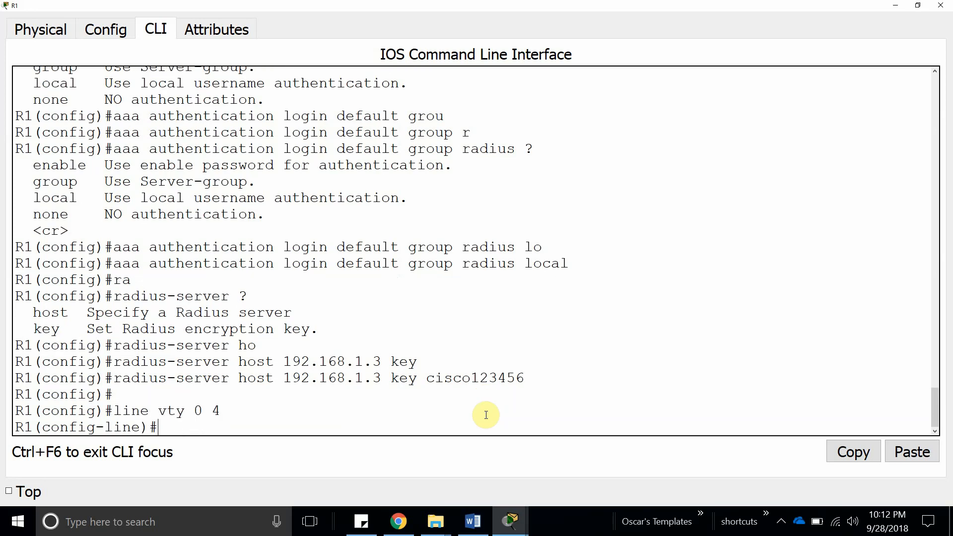
pyautogui.write('log')
pyautogui.press('Tab')
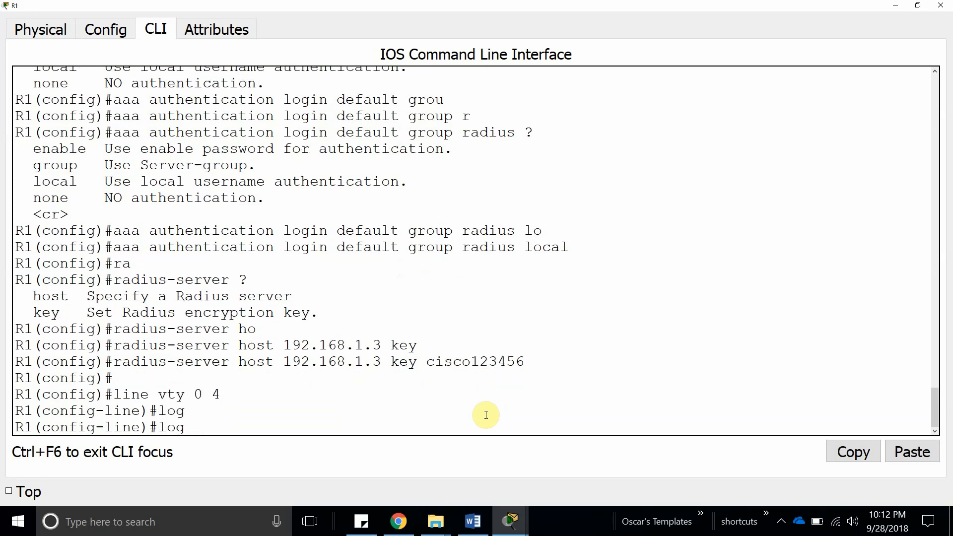
pyautogui.write('i')
pyautogui.press('Tab')
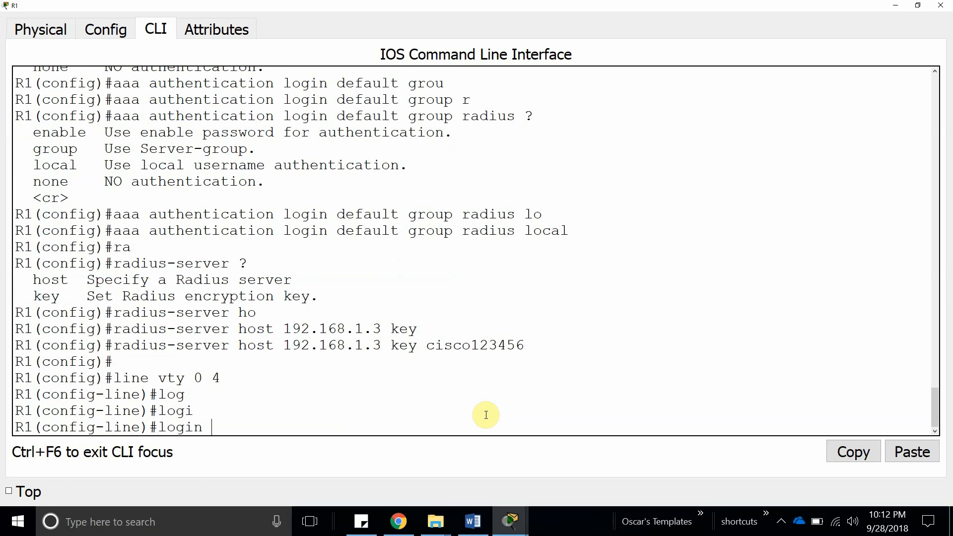
pyautogui.write('?')
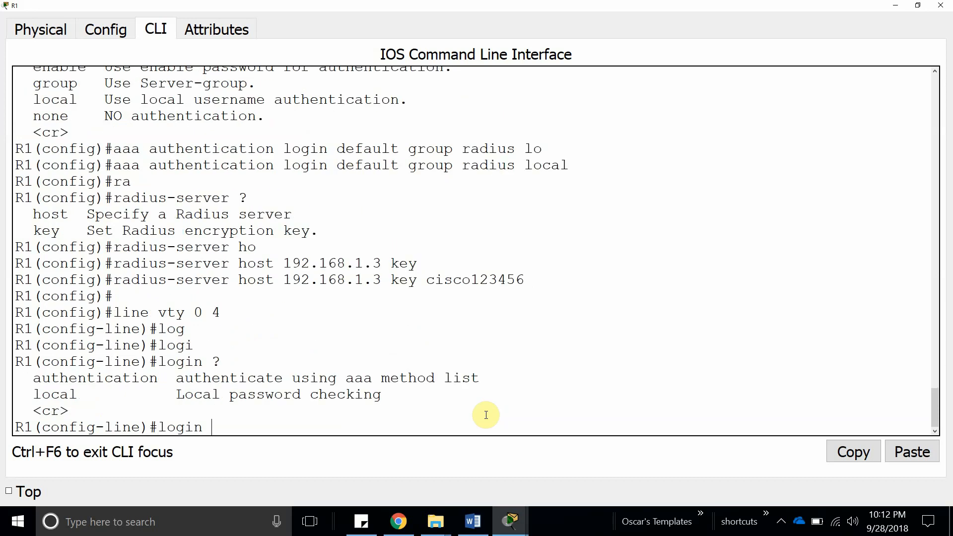
pyautogui.write('auth')
pyautogui.press('Tab')
pyautogui.write('?')
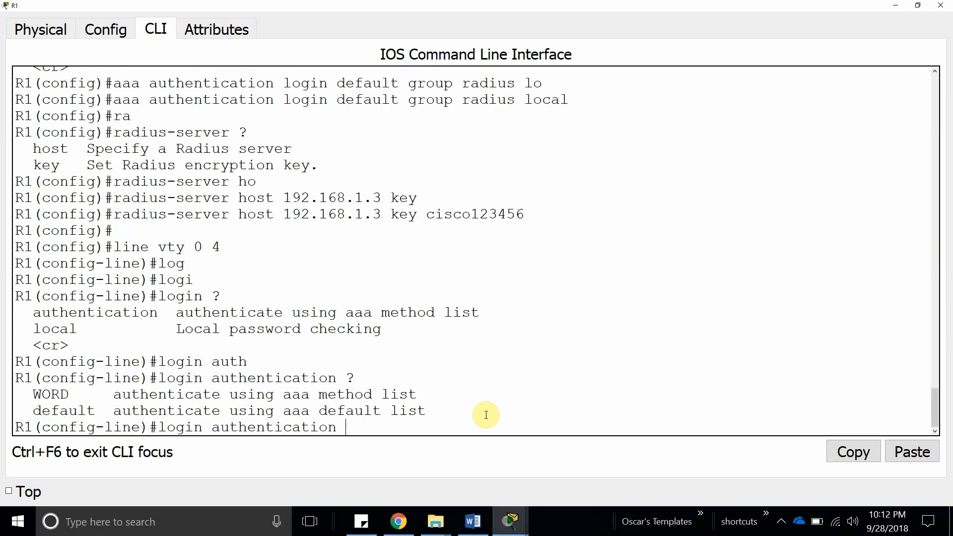
pyautogui.write('de')
pyautogui.press('Tab')
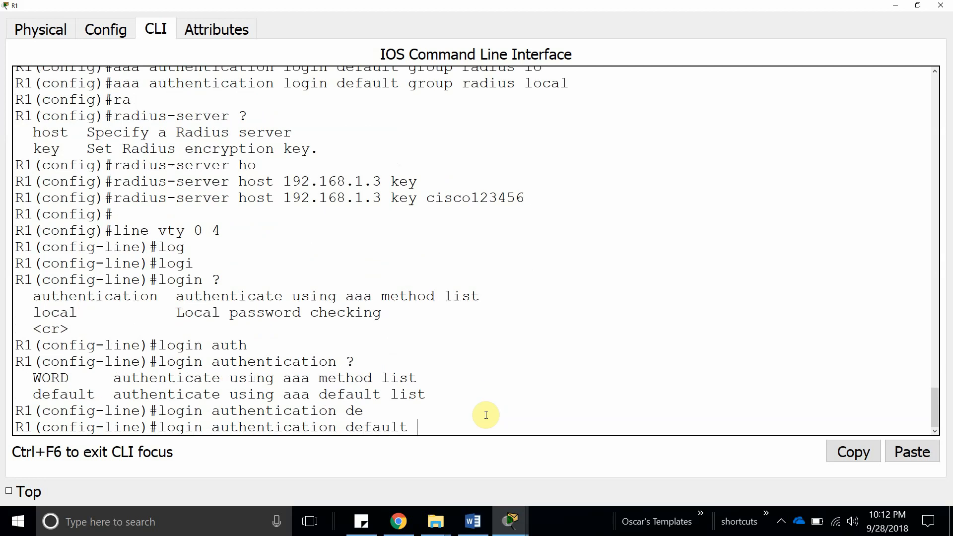
pyautogui.press('Return')
pyautogui.press('Return')
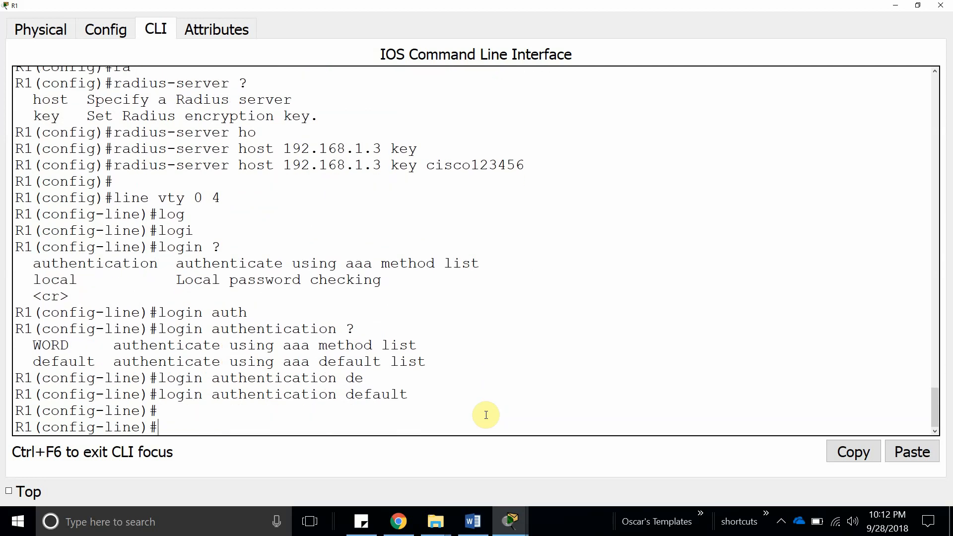
# Apply login authentication default under line console 0.
pyautogui.press('Up')
pyautogui.press('Up')
pyautogui.press('BackSpace')
pyautogui.press('BackSpace')
pyautogui.press('BackSpace')
pyautogui.press('BackSpace')
pyautogui.press('BackSpace')
pyautogui.press('BackSpace')
pyautogui.press('BackSpace')
pyautogui.write('console ')
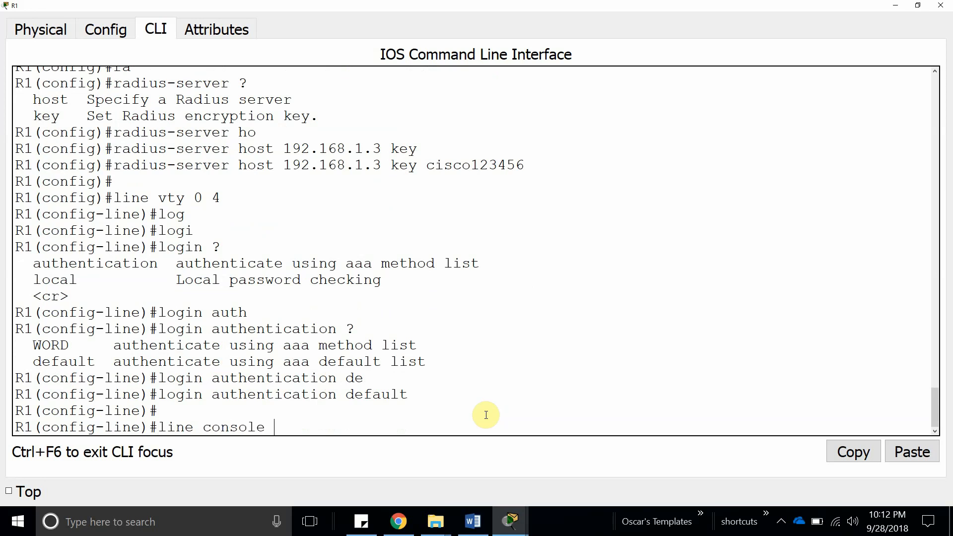
pyautogui.write('au')
pyautogui.press('Tab')
pyautogui.press('BackSpace')
pyautogui.press('BackSpace')
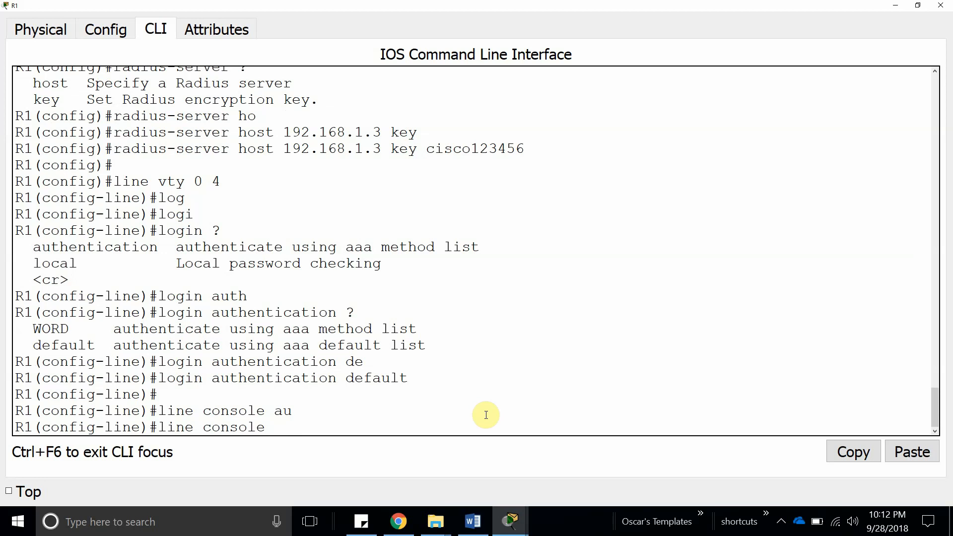
pyautogui.write('0')
pyautogui.press('Return')
pyautogui.write('l')
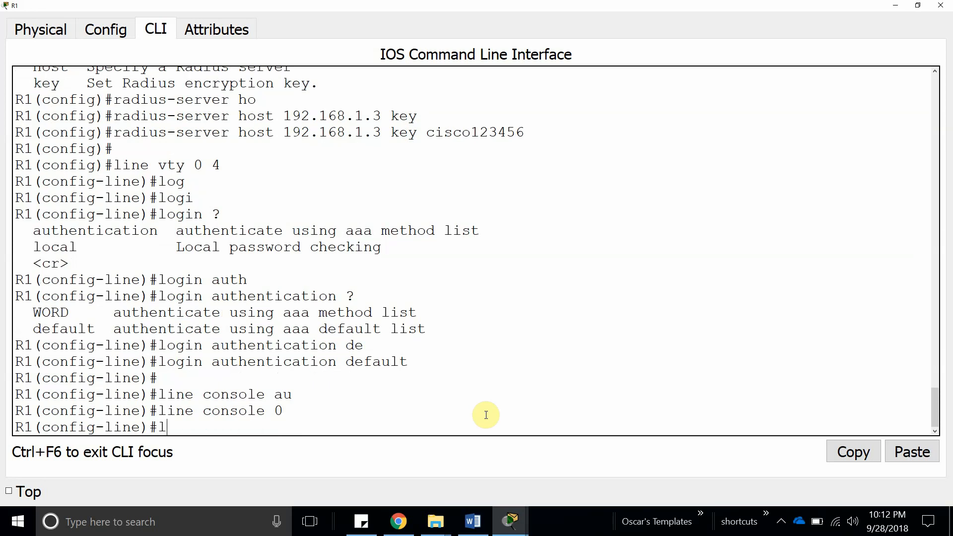
pyautogui.write('ogin au')
pyautogui.press('Tab')
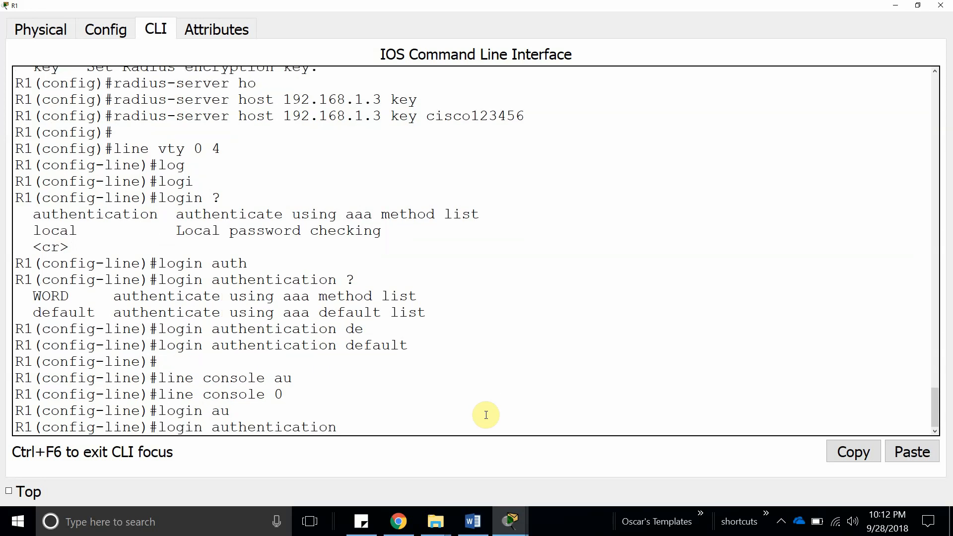
pyautogui.write('de')
pyautogui.press('Tab')
pyautogui.press('Return')
# Apply login authentication default under line aux 0.
pyautogui.press('Up')
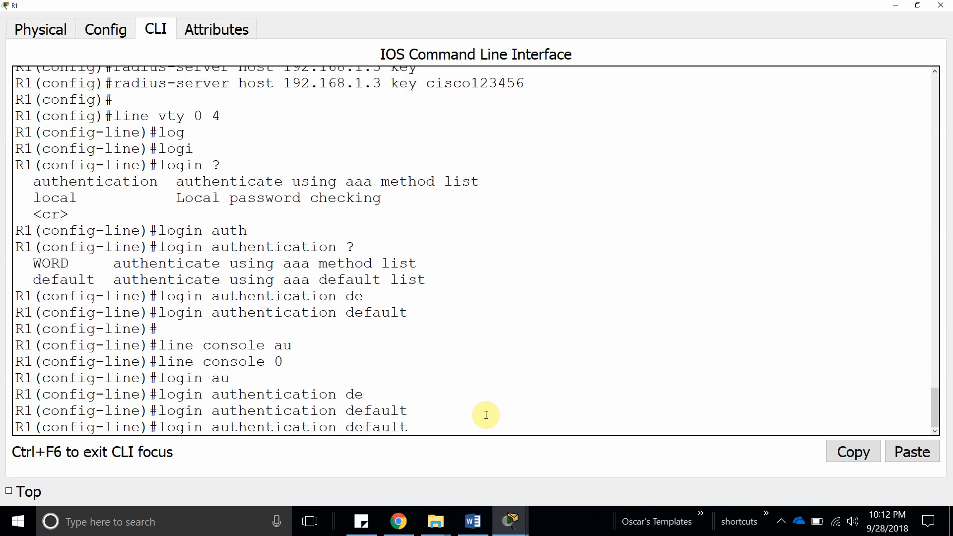
pyautogui.press('Up')
pyautogui.press('BackSpace')
pyautogui.press('BackSpace')
pyautogui.press('BackSpace')
pyautogui.press('BackSpace')
pyautogui.press('BackSpace')
pyautogui.press('BackSpace')
pyautogui.press('BackSpace')
pyautogui.press('BackSpace')
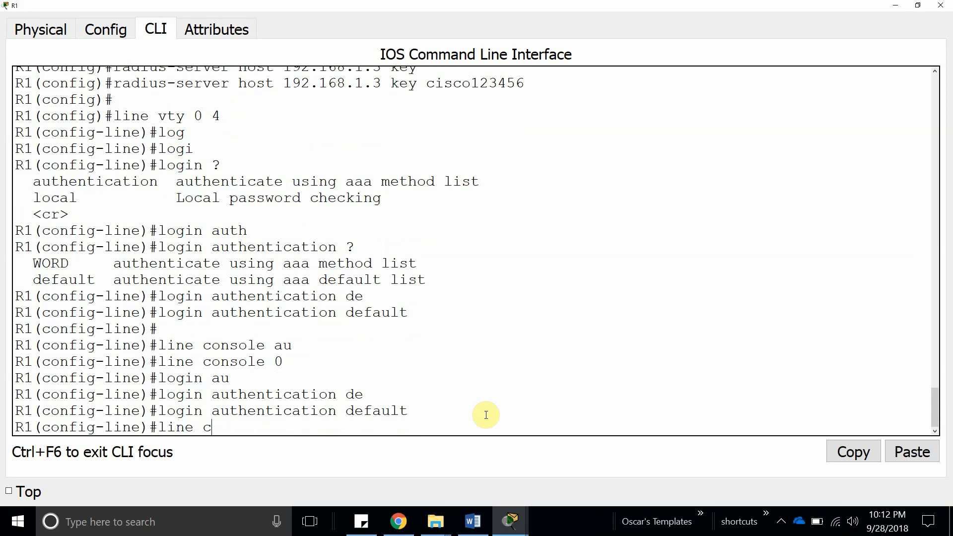
pyautogui.write('aux 0')
pyautogui.press('Return')
pyautogui.write('login')
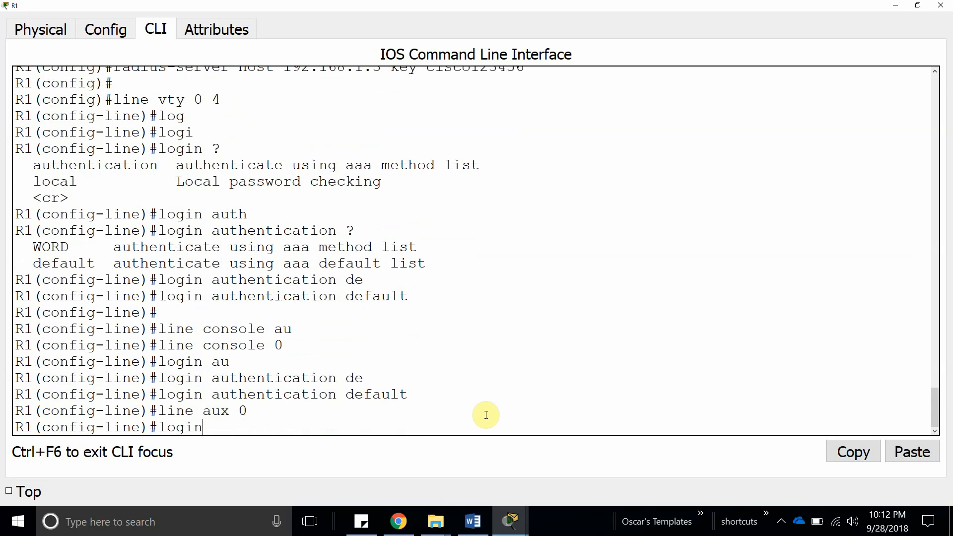
pyautogui.write(' au')
pyautogui.press('Tab')
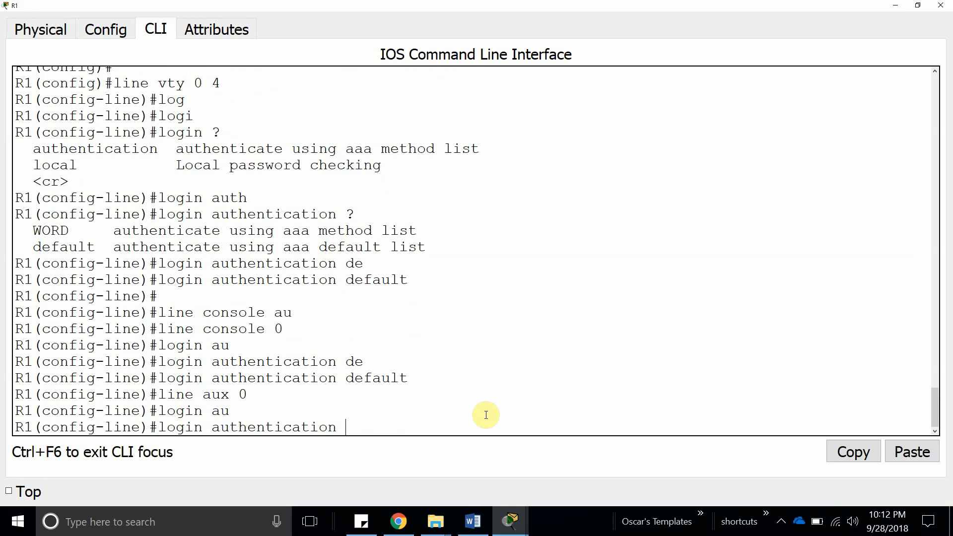
pyautogui.write('0')
pyautogui.press('BackSpace')
pyautogui.write('de')
pyautogui.press('Return')
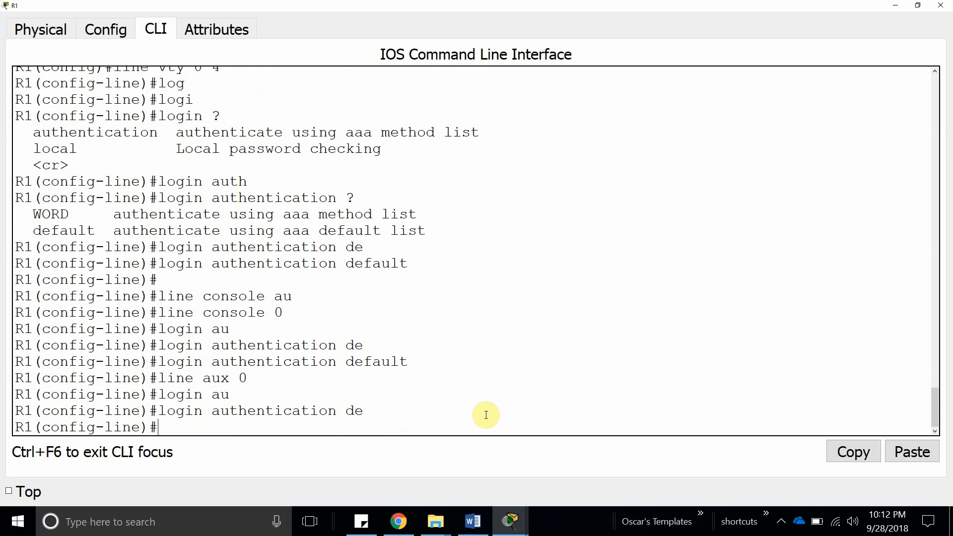
# Review server A's AAA settings, then return to R1's command line.
pyautogui.click(941, 5)
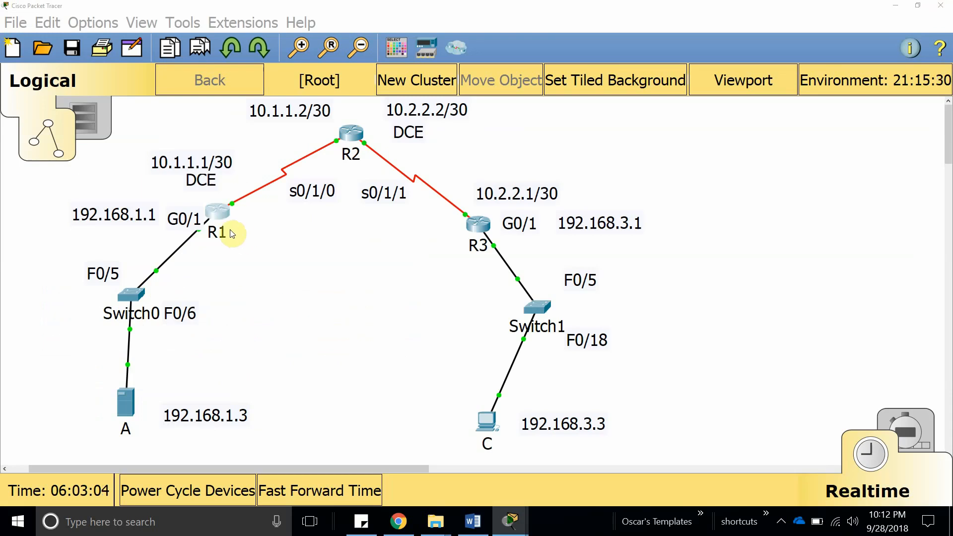
pyautogui.click(129, 403)
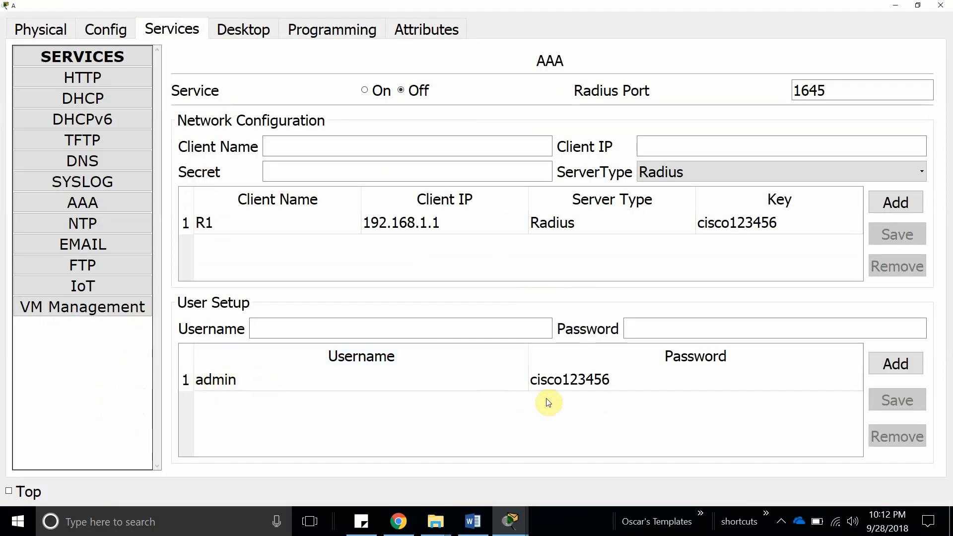
pyautogui.click(940, 6)
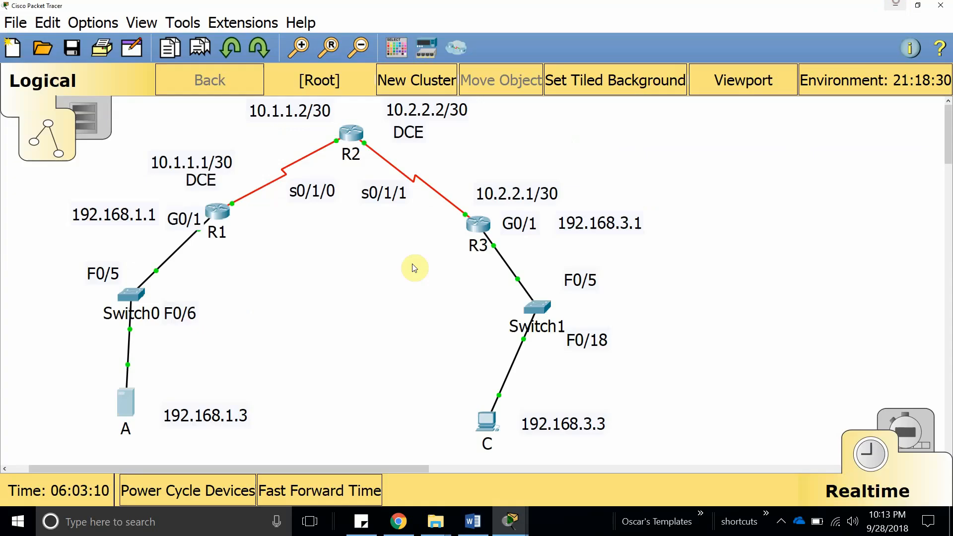
pyautogui.click(219, 212)
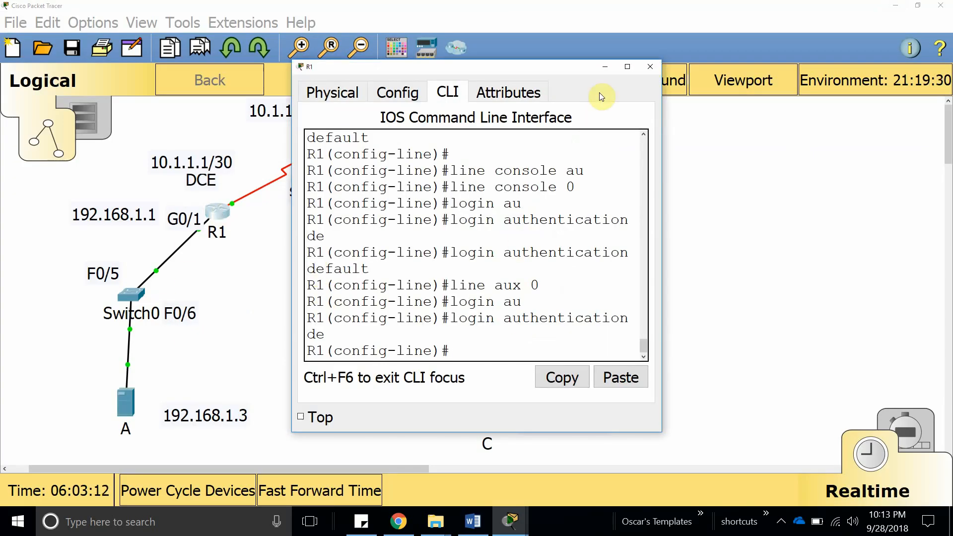
# Maximize R1's console and exit line and global configuration modes.
pyautogui.click(627, 67)
pyautogui.write('exit')
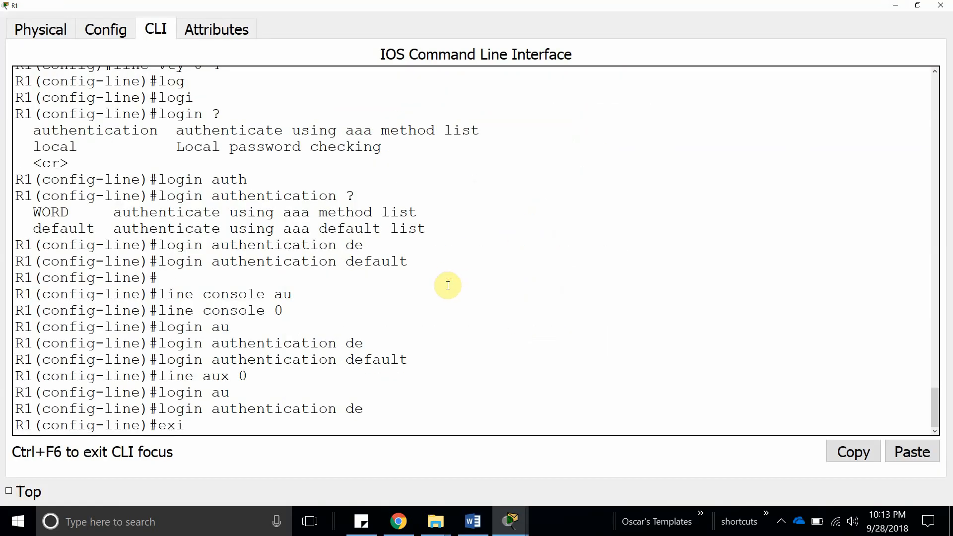
pyautogui.press('Return')
pyautogui.press('Return')
pyautogui.press('Return')
pyautogui.write('exit')
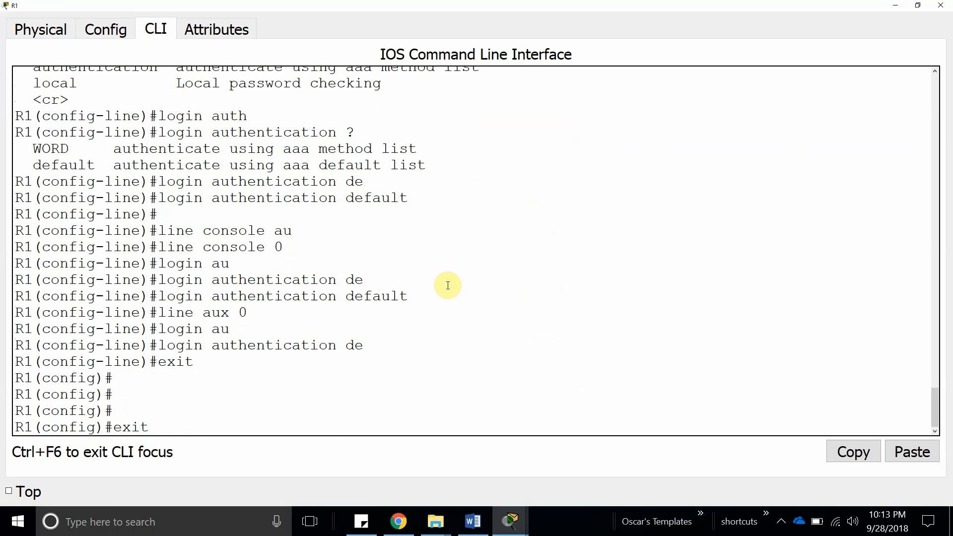
pyautogui.press('Return')
# End R1's session, log back in as admin through AAA, and enter privileged mode with enable.
pyautogui.write('wri')
pyautogui.press('BackSpace')
pyautogui.press('BackSpace')
pyautogui.press('BackSpace')
pyautogui.write('exit')
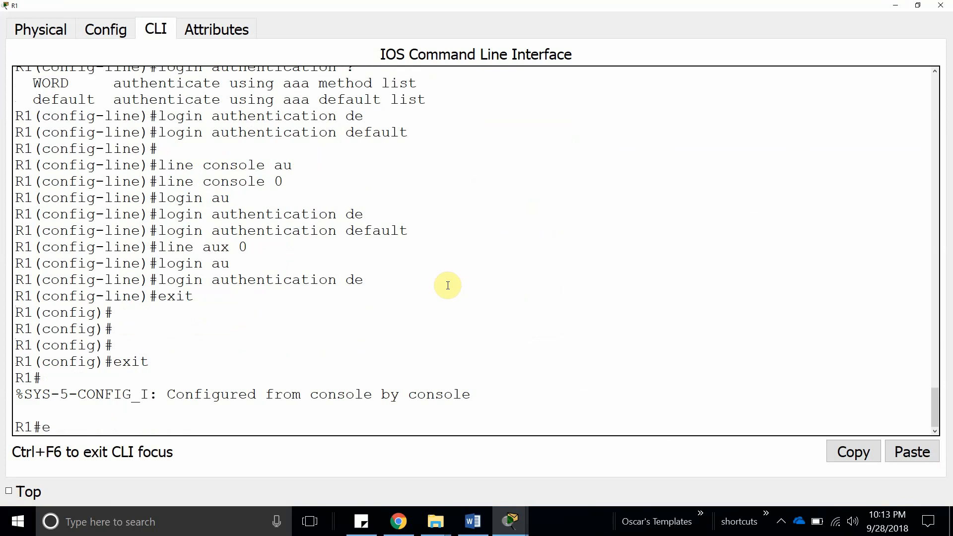
pyautogui.press('Return')
pyautogui.press('Return')
pyautogui.press('Return')
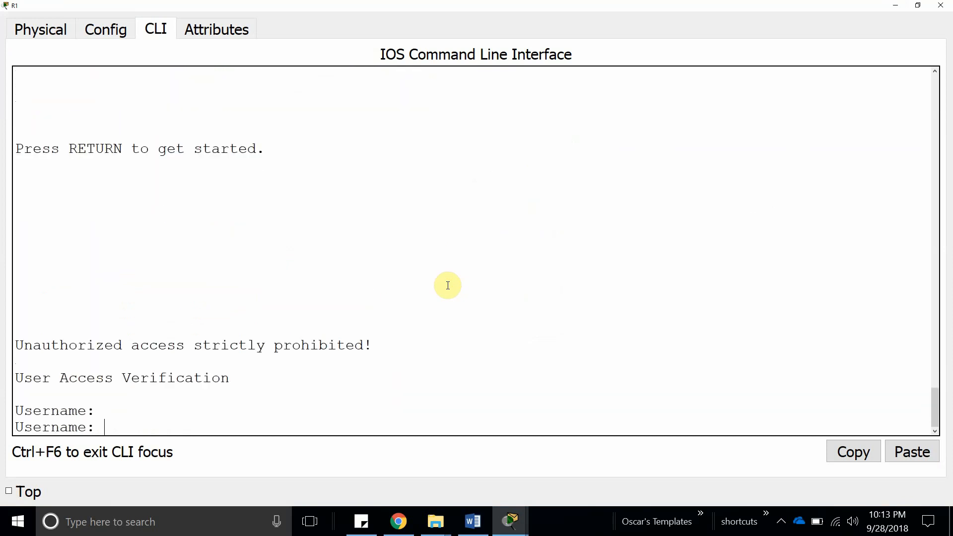
pyautogui.write('admin')
pyautogui.press('Return')
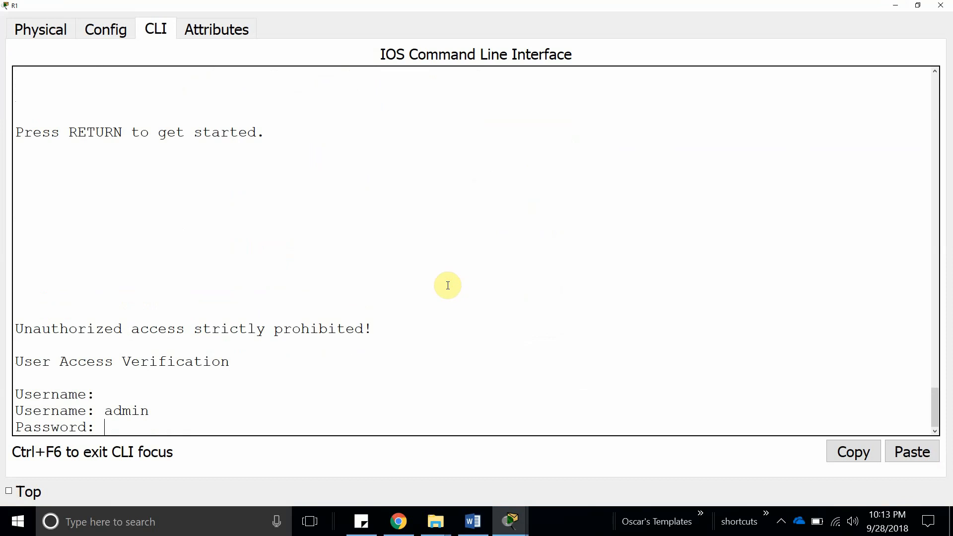
pyautogui.press('Return')
pyautogui.write('enable')
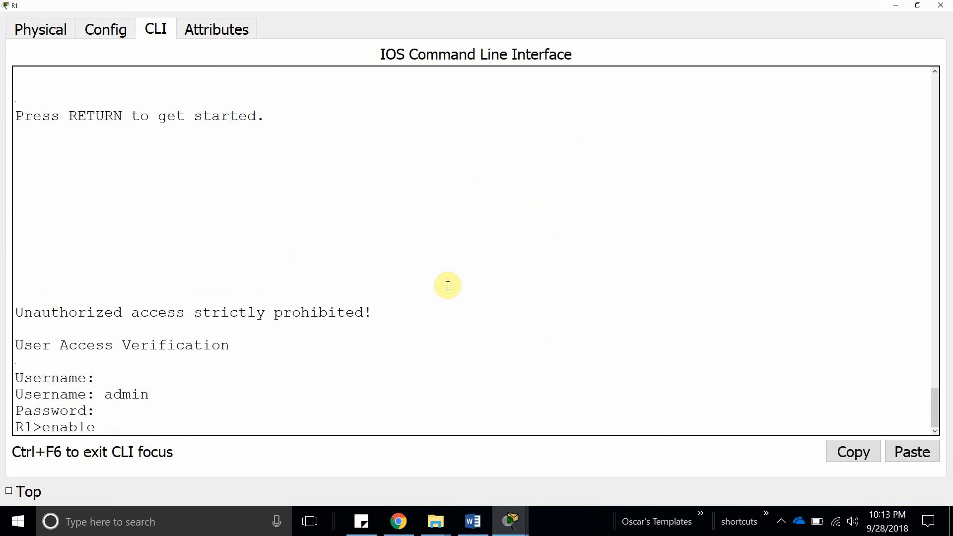
pyautogui.press('Return')
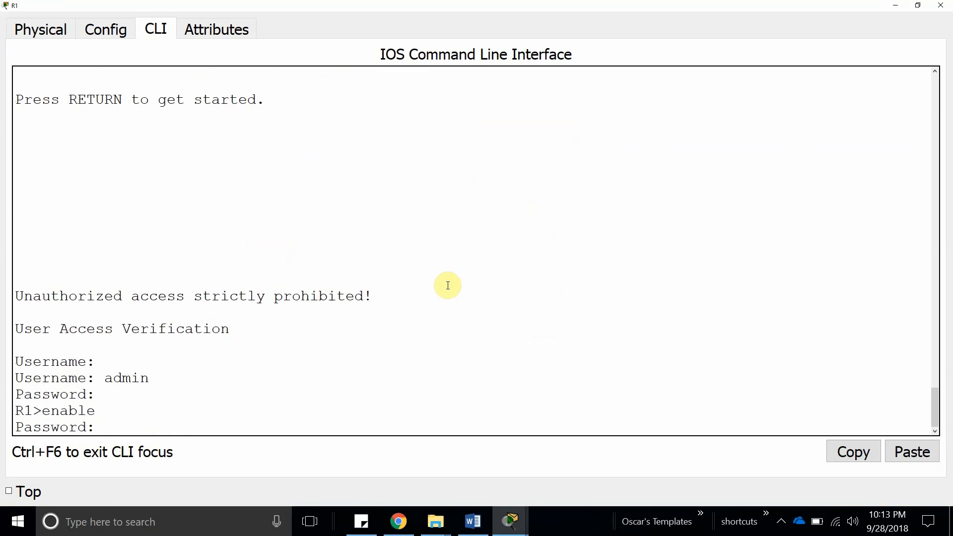
pyautogui.press('Return')
pyautogui.press('Return')
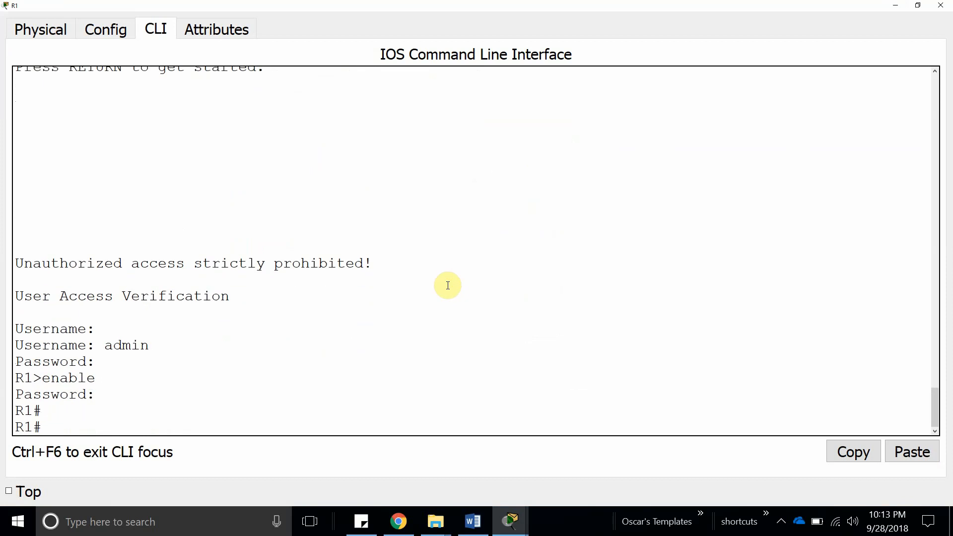
# Add a second user account with its password to server A's AAA user list.
pyautogui.click(896, 6)
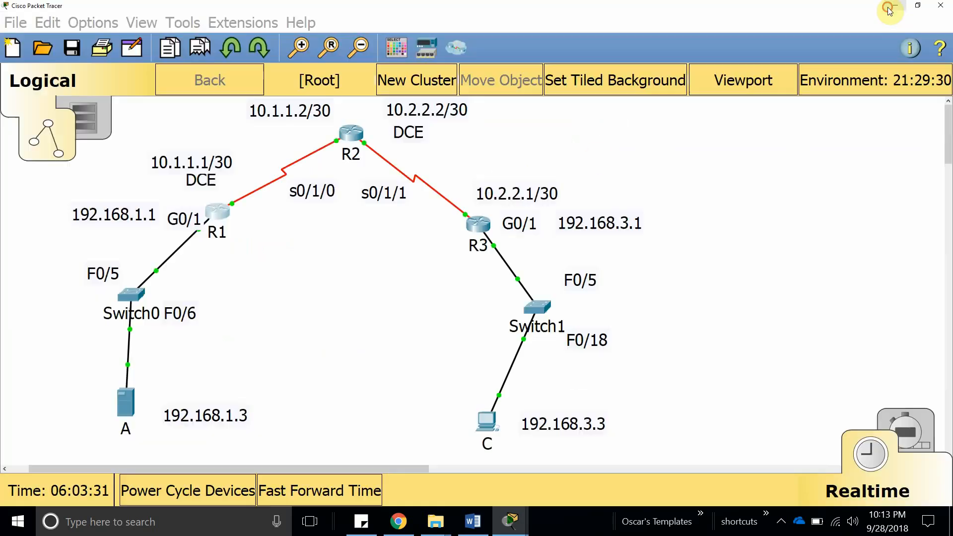
pyautogui.click(131, 404)
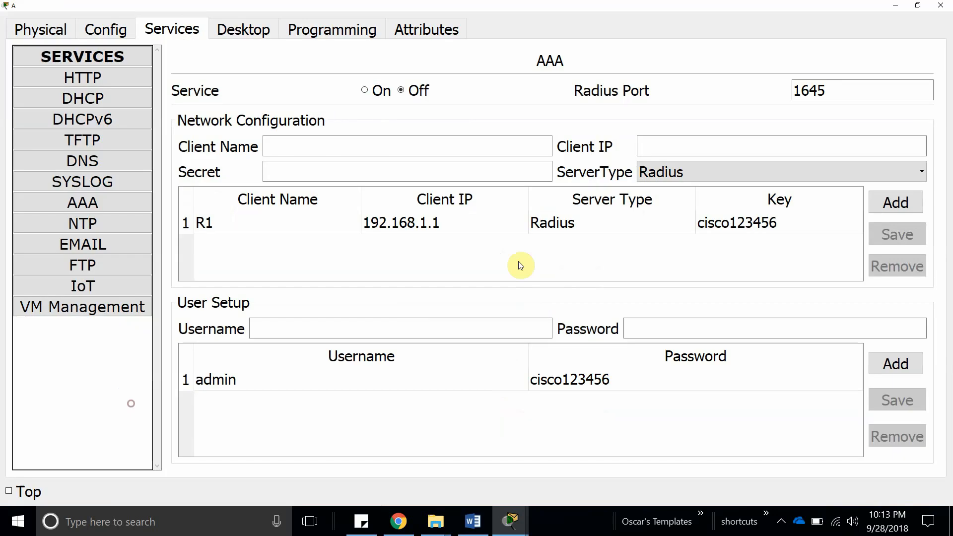
pyautogui.click(896, 364)
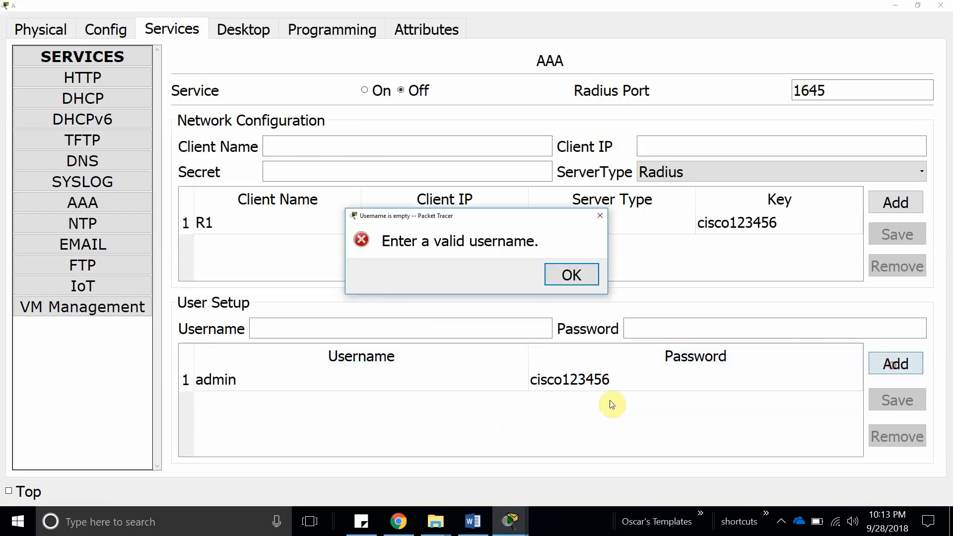
pyautogui.click(575, 274)
pyautogui.click(478, 328)
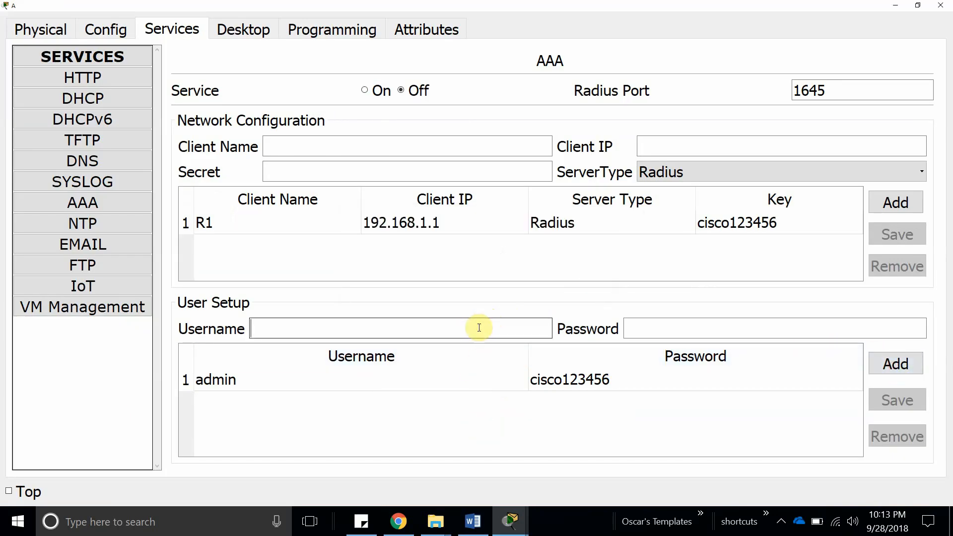
pyautogui.write('lol')
pyautogui.press('Tab')
pyautogui.write('lol')
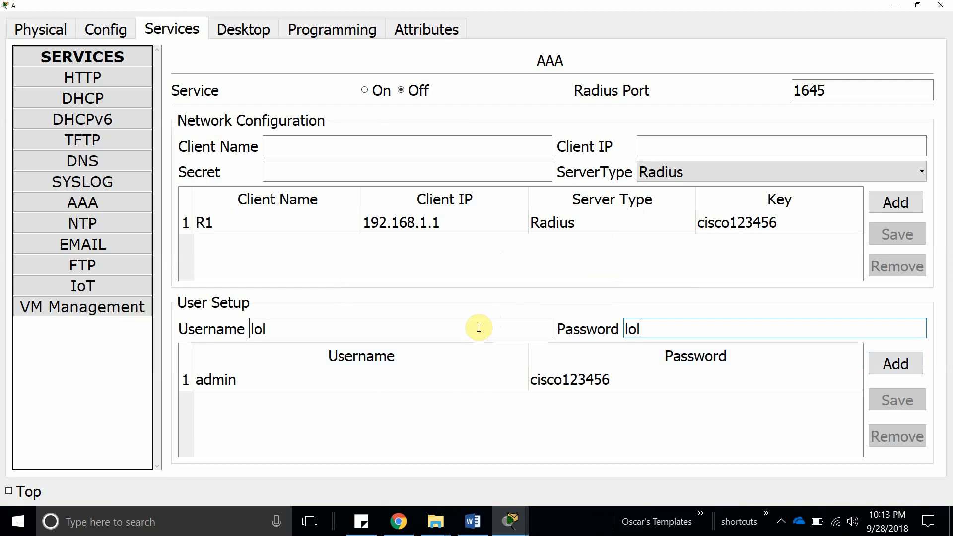
pyautogui.click(880, 371)
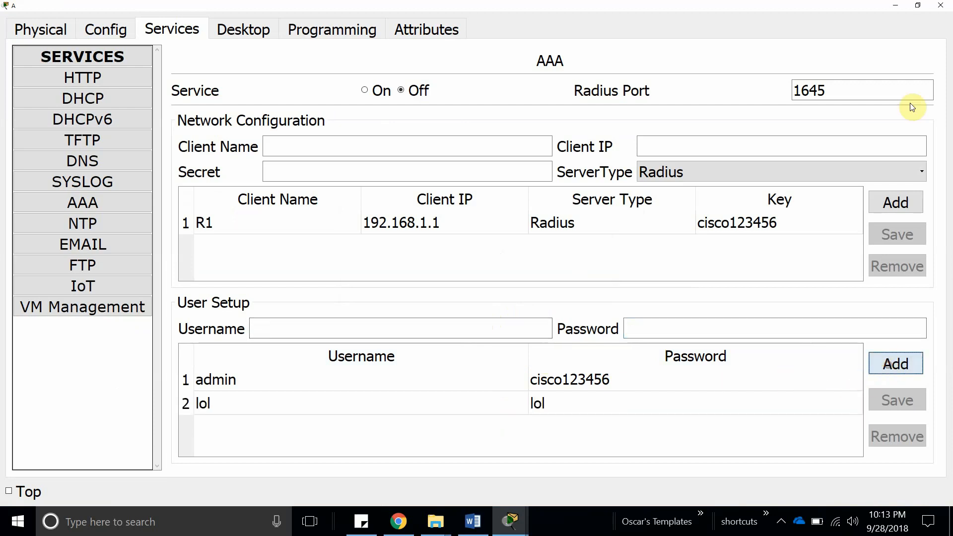
# End R1's console session, log back in as the new AAA user, then close R1's window.
pyautogui.click(897, 7)
pyautogui.click(220, 212)
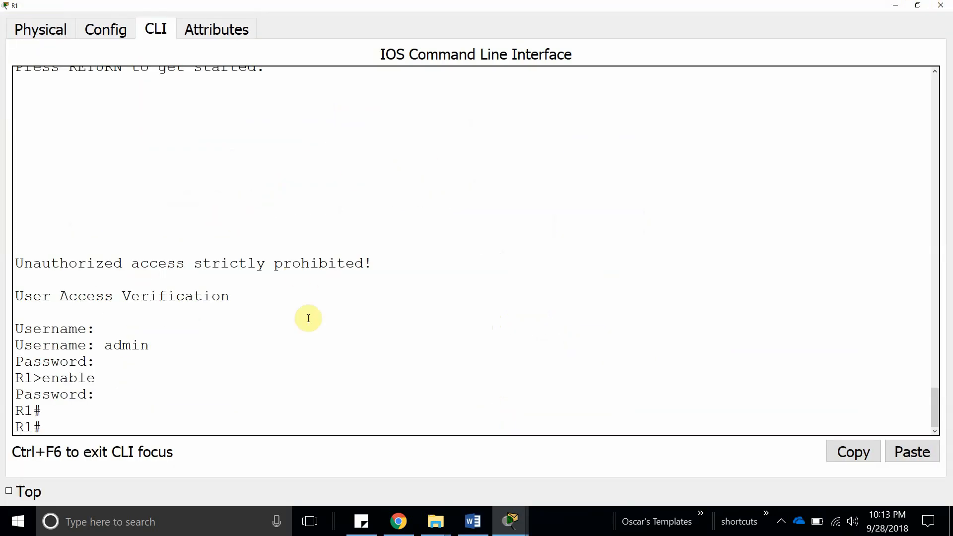
pyautogui.click(283, 351)
pyautogui.write('exit')
pyautogui.press('Return')
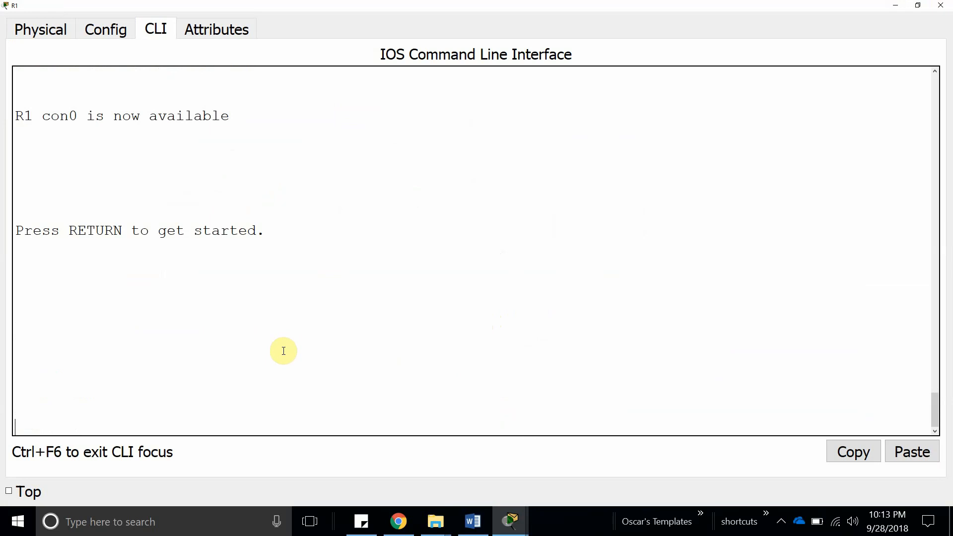
pyautogui.press('Return')
pyautogui.write('lol')
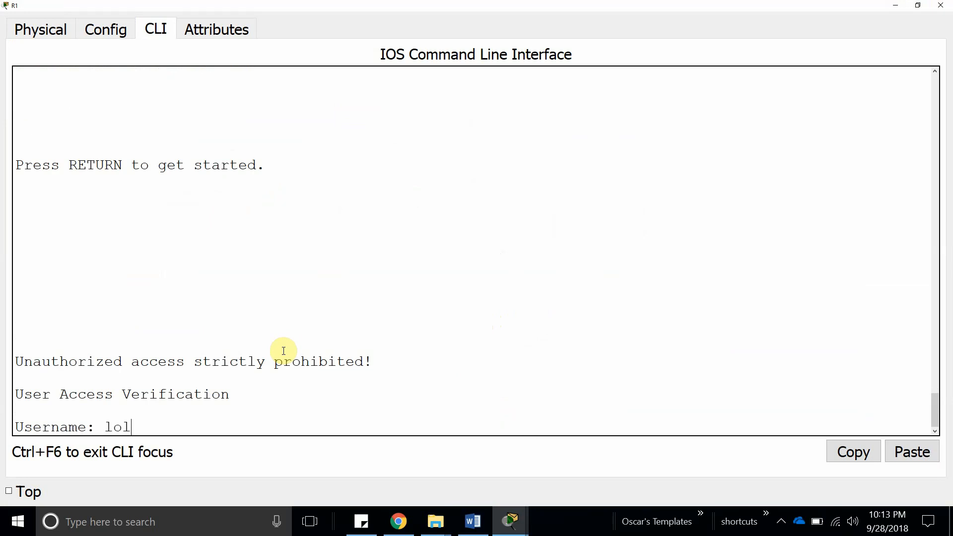
pyautogui.press('Return')
pyautogui.press('Return')
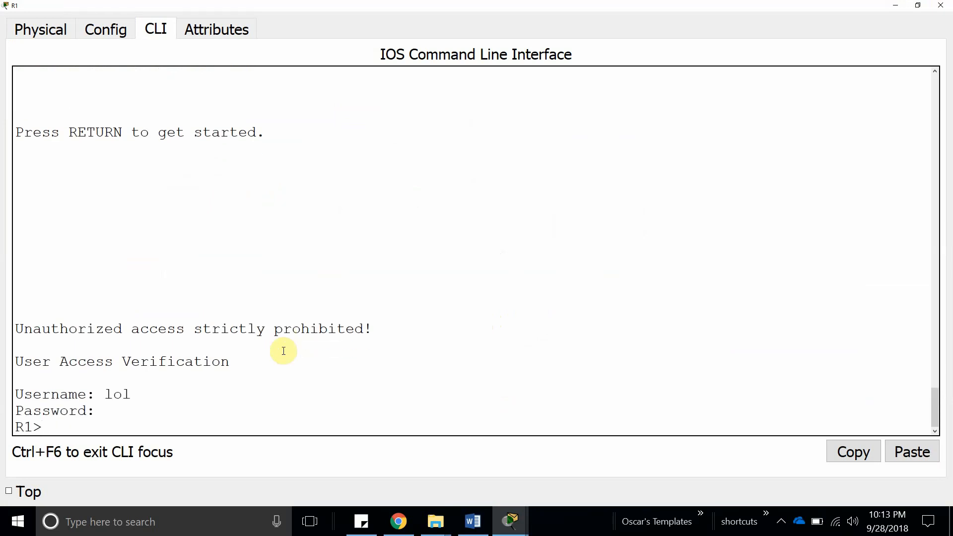
pyautogui.click(941, 5)
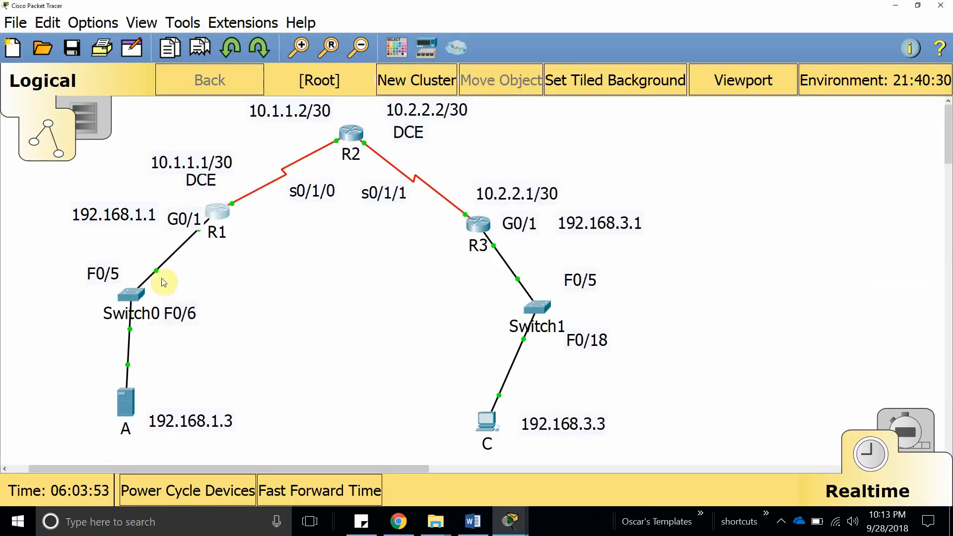
# Open the Command Prompt on server A's Desktop.
pyautogui.doubleClick(121, 215)
pyautogui.hotkey('ctrl', 'c')
pyautogui.click(297, 374)
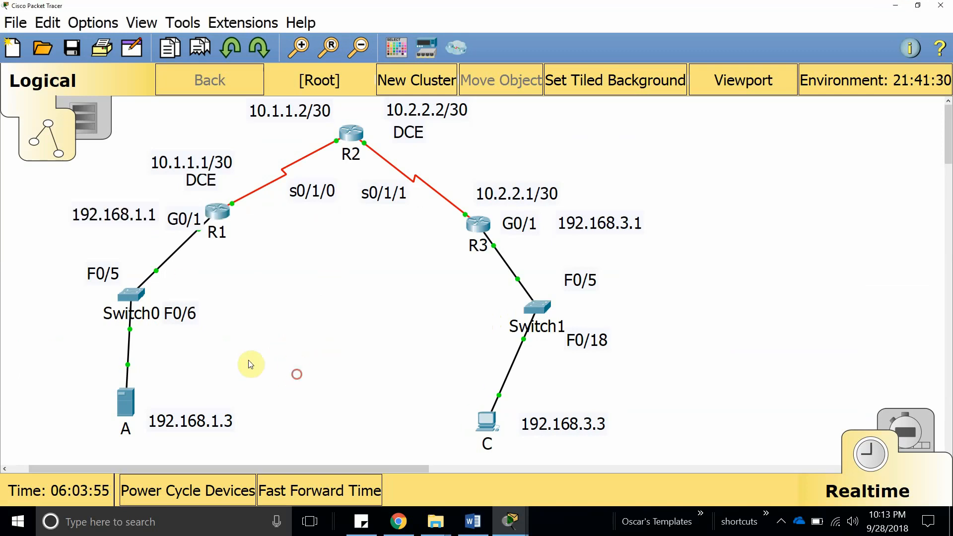
pyautogui.click(127, 403)
pyautogui.click(327, 30)
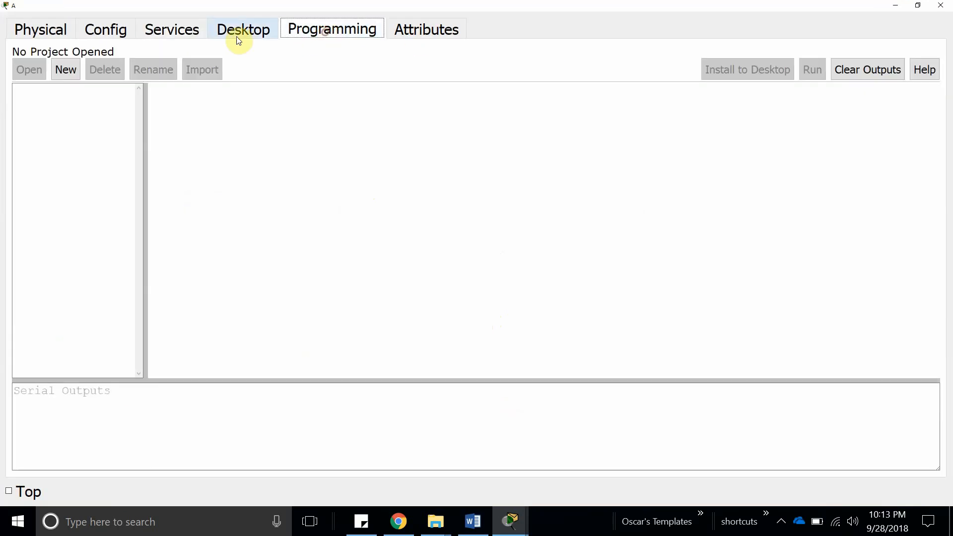
pyautogui.click(239, 39)
pyautogui.click(467, 81)
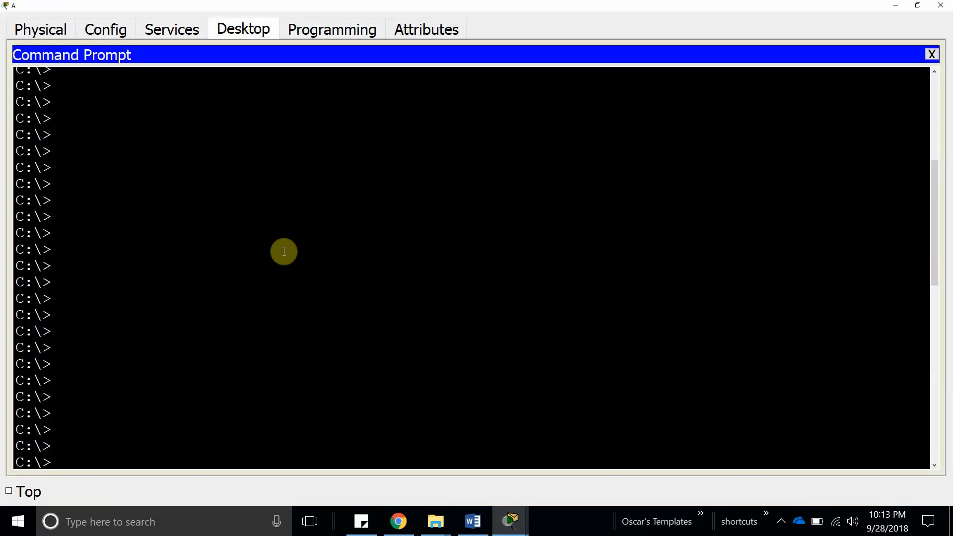
# Telnet to R1 at 192.168.1.1 and log in as the second AAA user, then close the window.
pyautogui.write('tel')
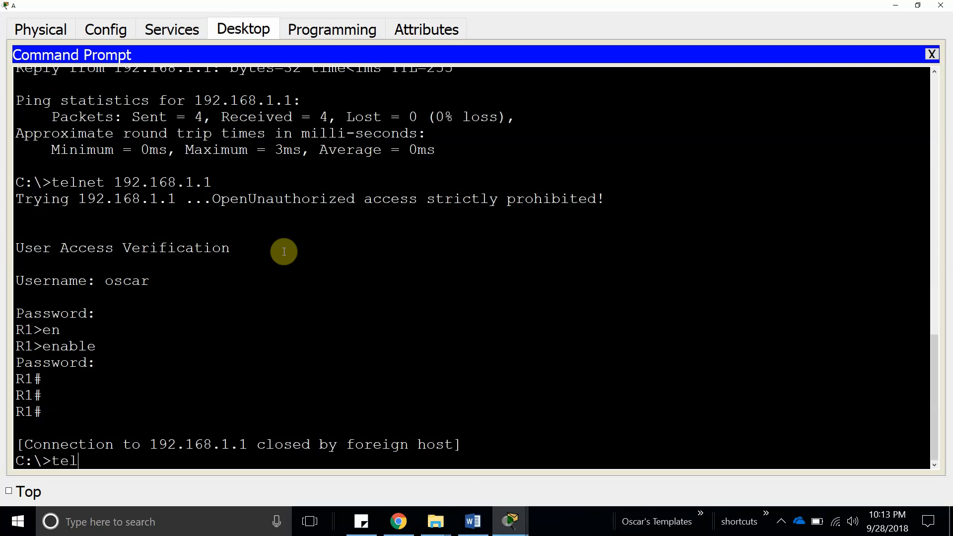
pyautogui.write('net')
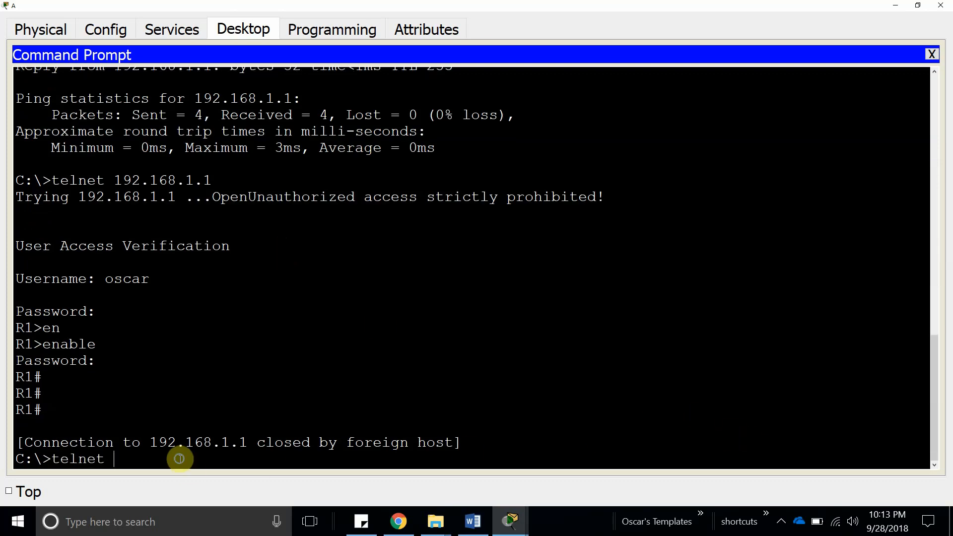
pyautogui.rightClick(180, 459)
pyautogui.click(221, 491)
pyautogui.press('Return')
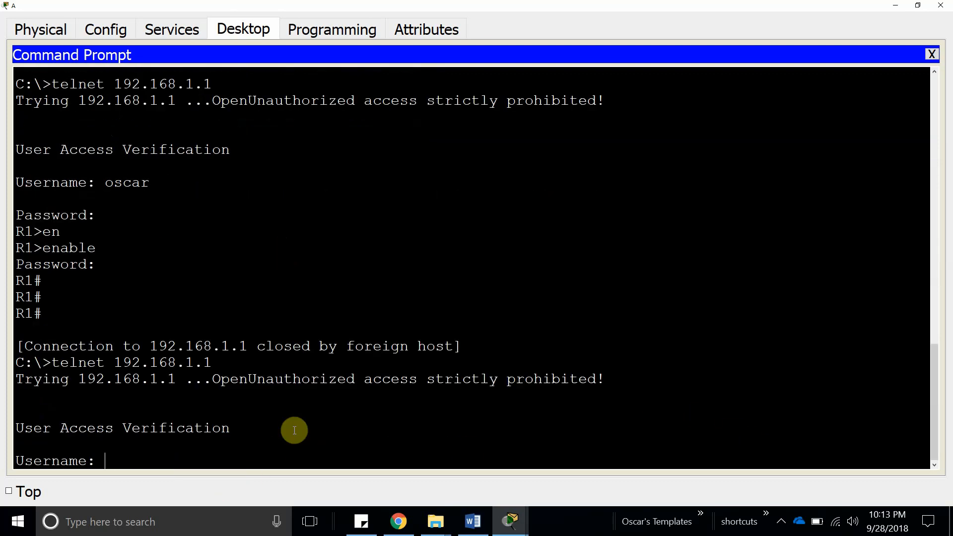
pyautogui.write('lol')
pyautogui.press('Return')
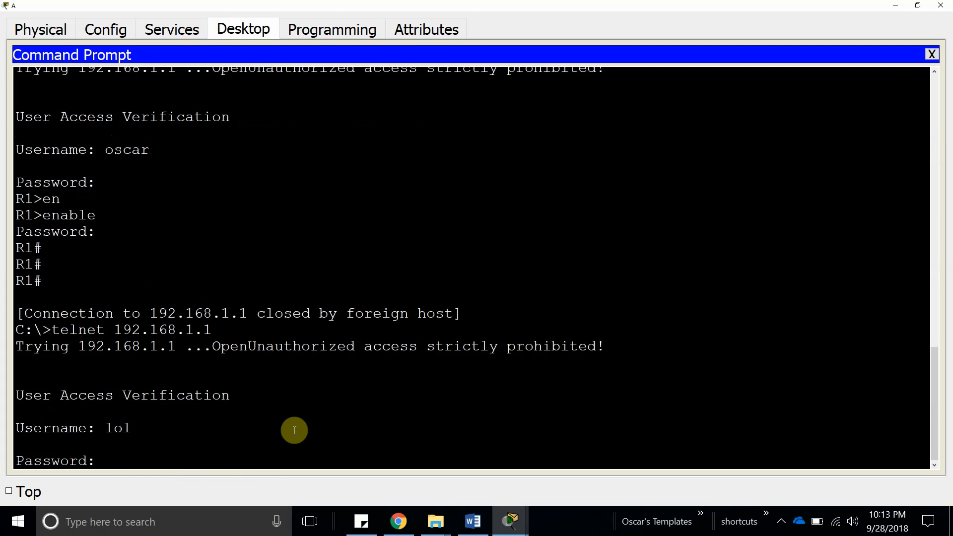
pyautogui.press('Return')
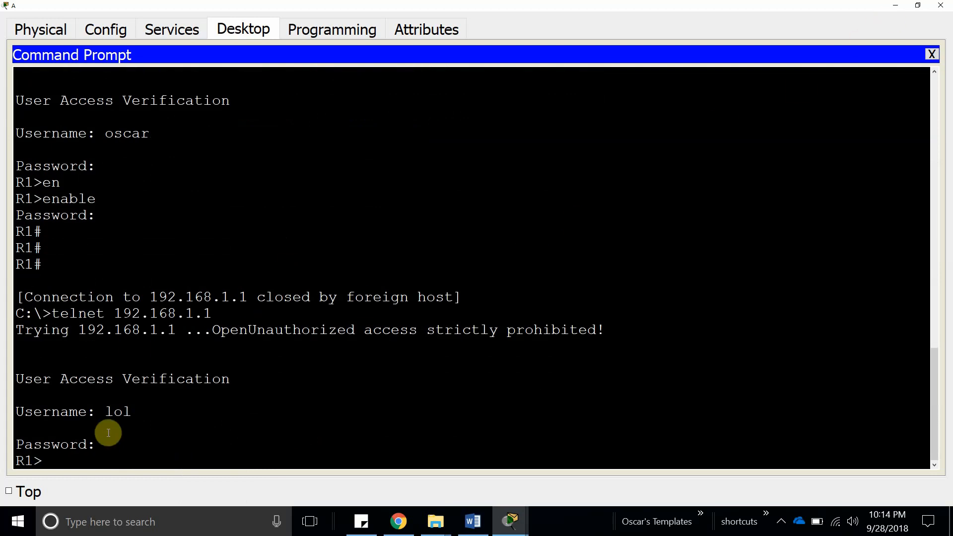
pyautogui.moveTo(102, 411); pyautogui.dragTo(142, 413)
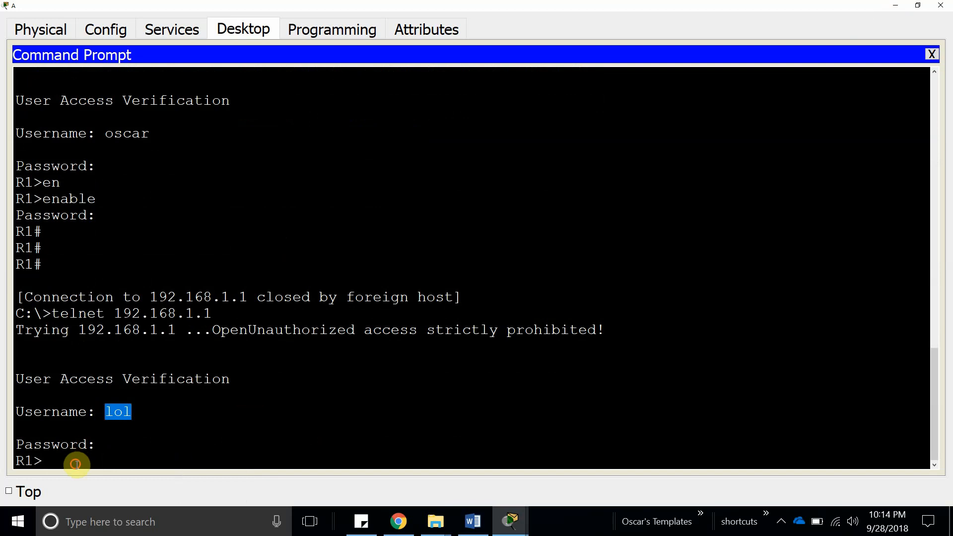
pyautogui.click(941, 5)
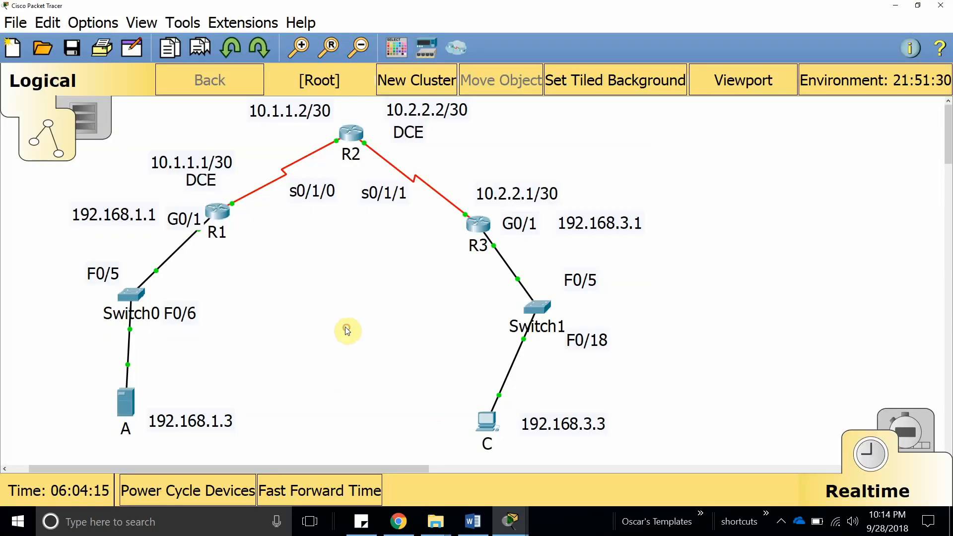
# Maximize R1's console and reach the R1# prompt with enable and its password.
pyautogui.click(216, 213)
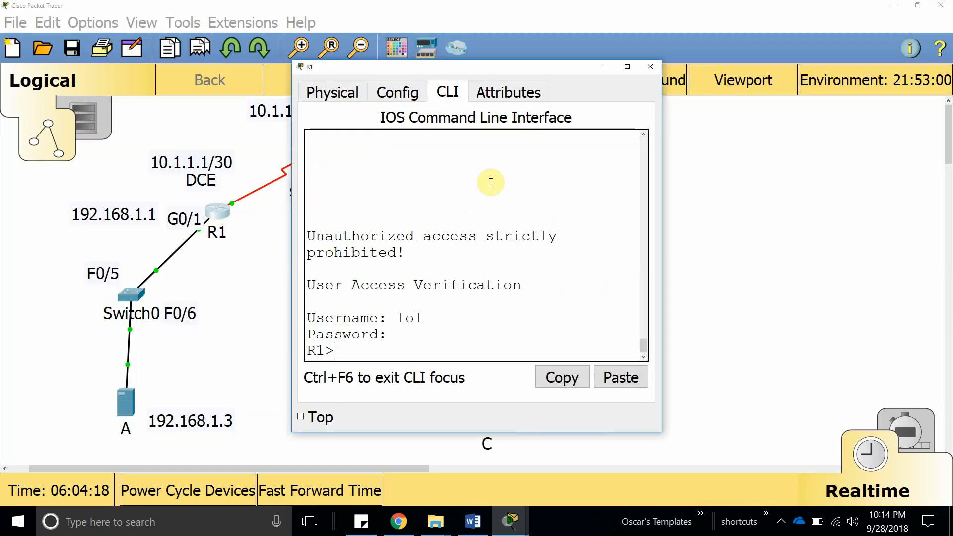
pyautogui.click(622, 70)
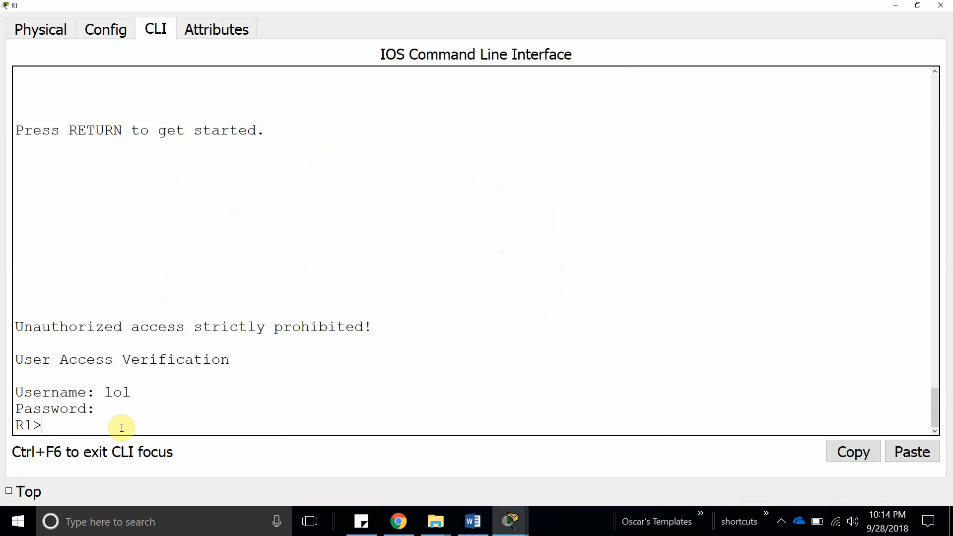
pyautogui.write('enable')
pyautogui.press('Return')
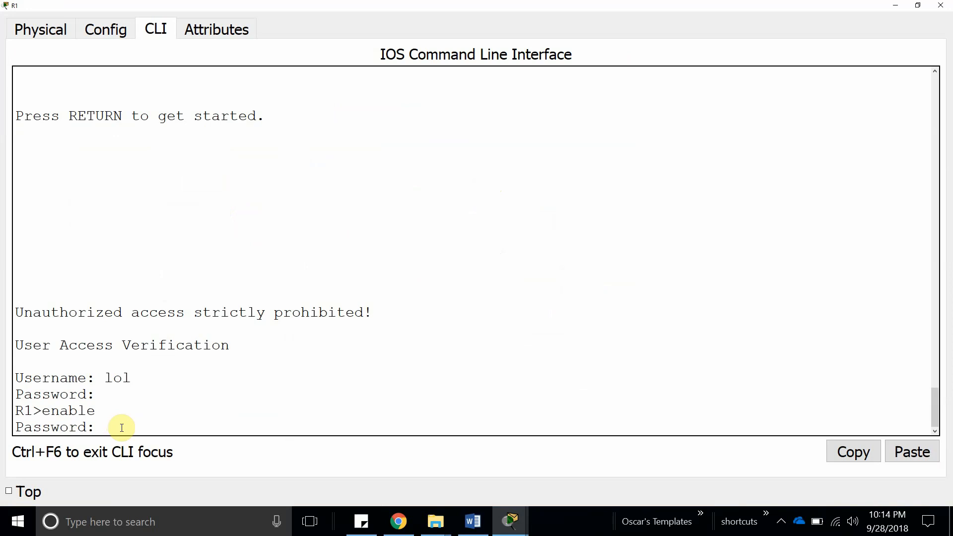
pyautogui.press('Return')
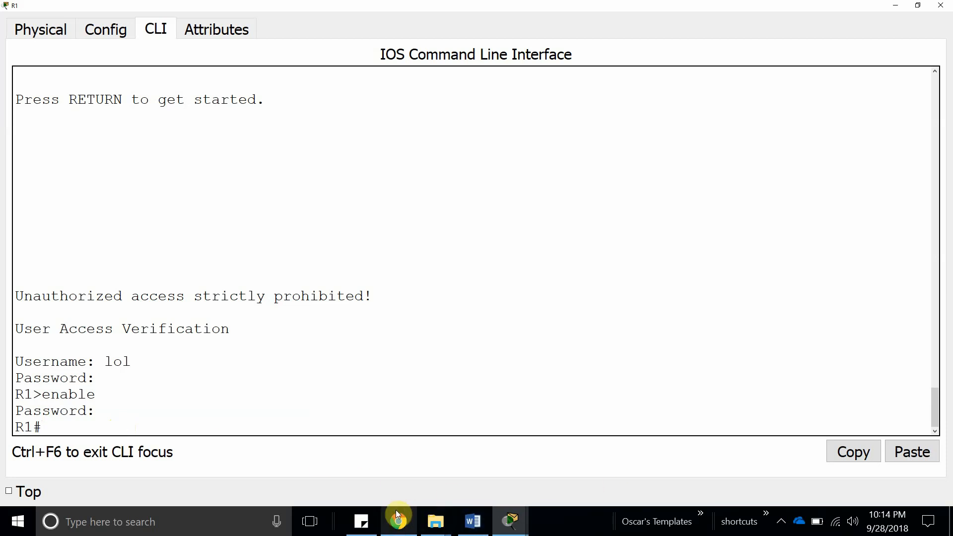
# Add R1 (192.168.1.1) as a Tacacs client on server A's AAA service alongside its Radius entry.
pyautogui.moveTo(525, 521)
pyautogui.click(334, 469)
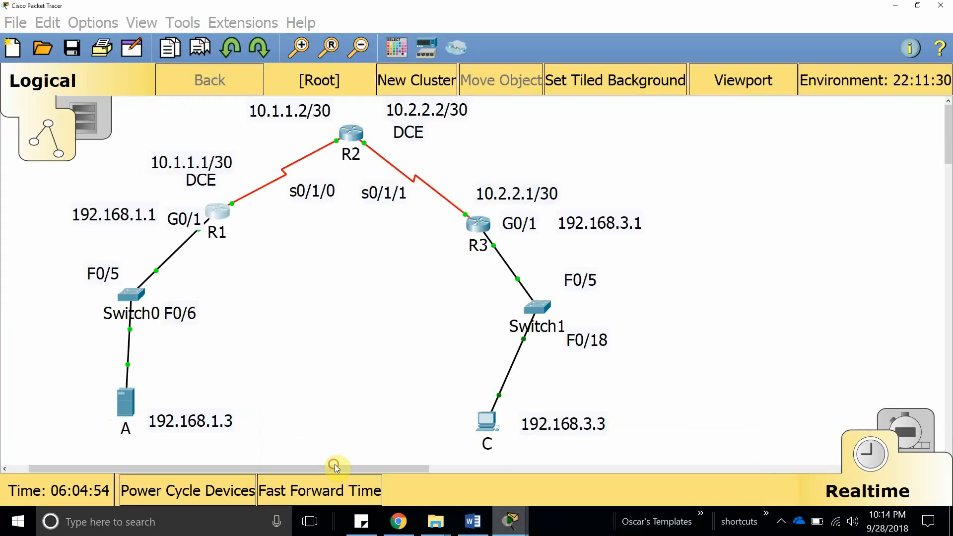
pyautogui.click(124, 400)
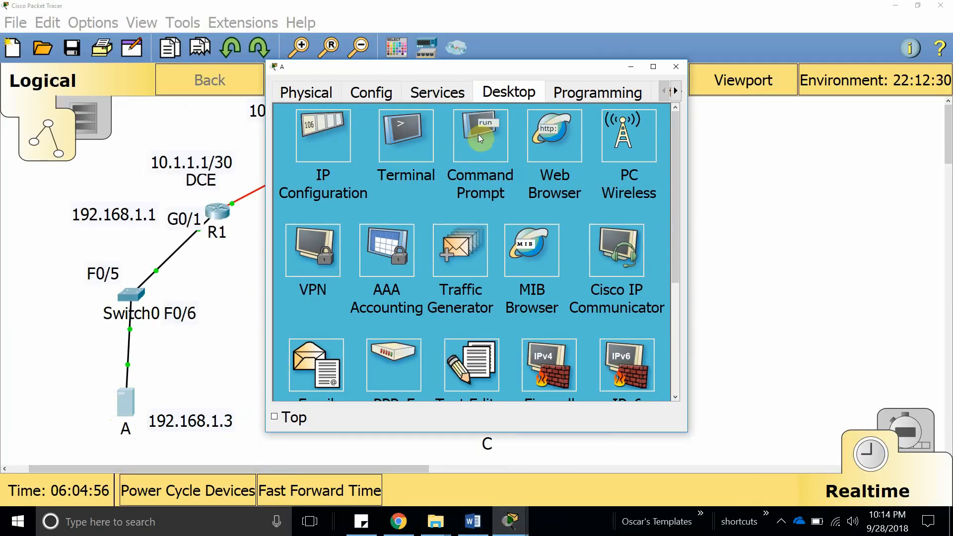
pyautogui.click(437, 92)
pyautogui.click(654, 67)
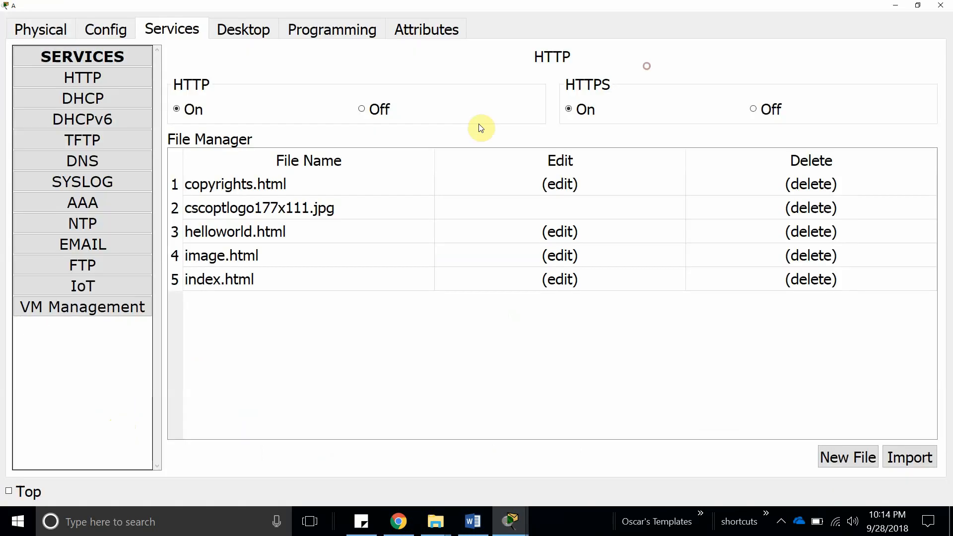
pyautogui.click(59, 202)
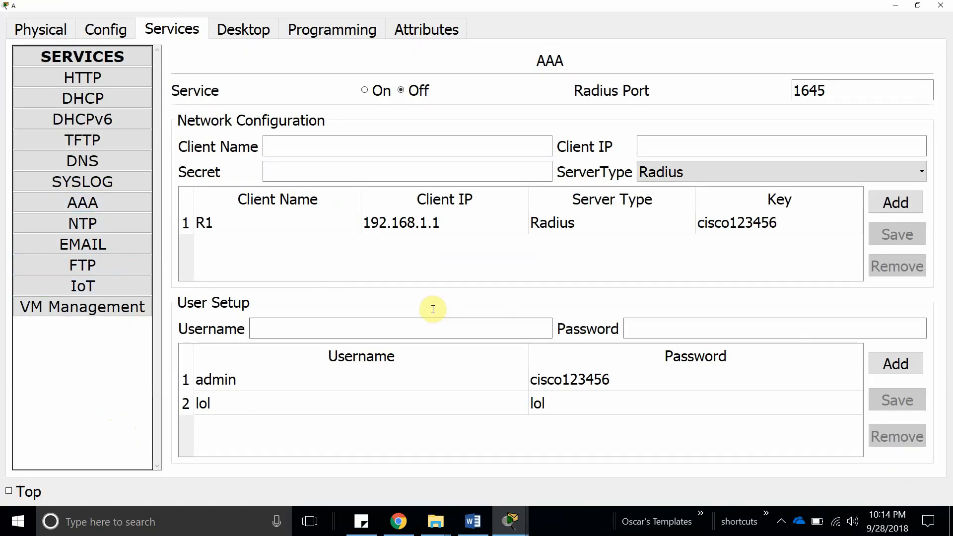
pyautogui.click(675, 169)
pyautogui.click(643, 230)
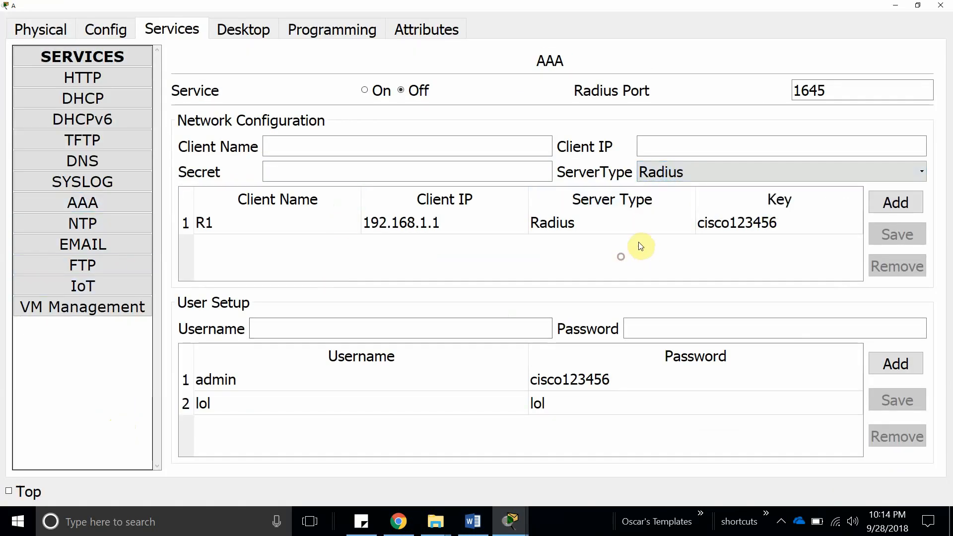
pyautogui.click(454, 229)
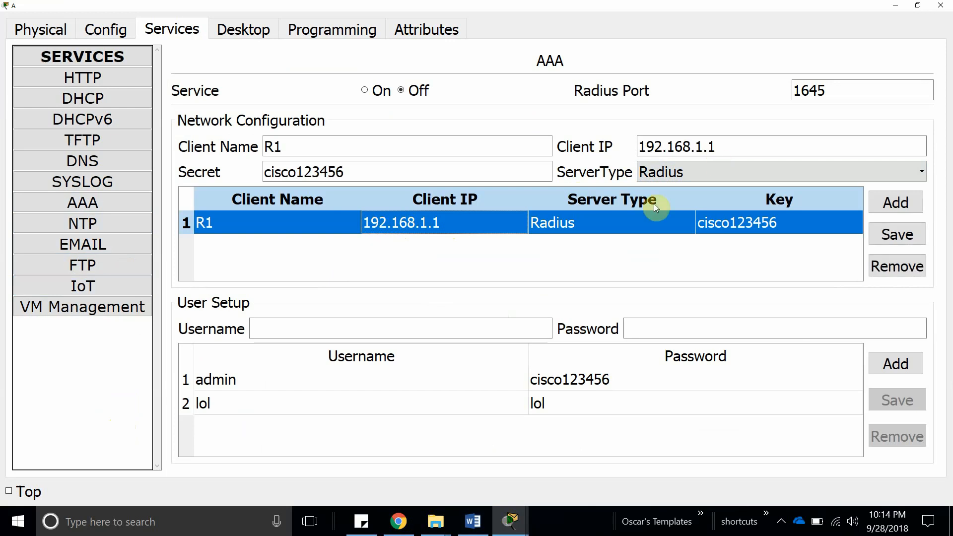
pyautogui.click(711, 180)
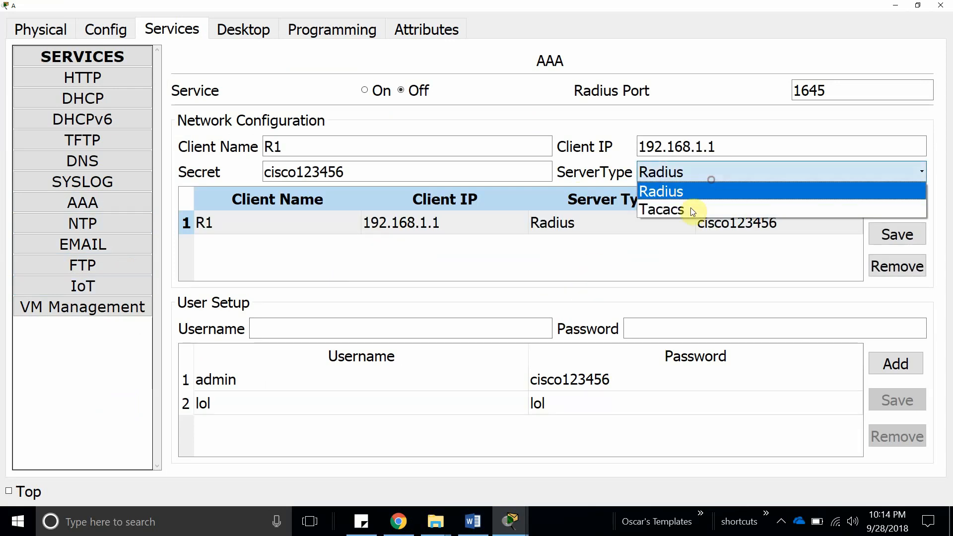
pyautogui.click(696, 212)
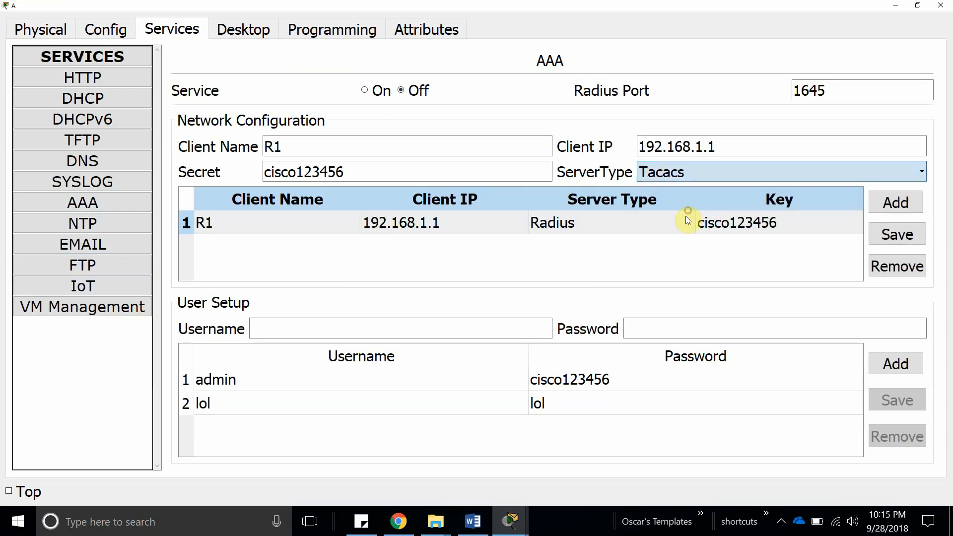
pyautogui.click(882, 206)
pyautogui.click(602, 246)
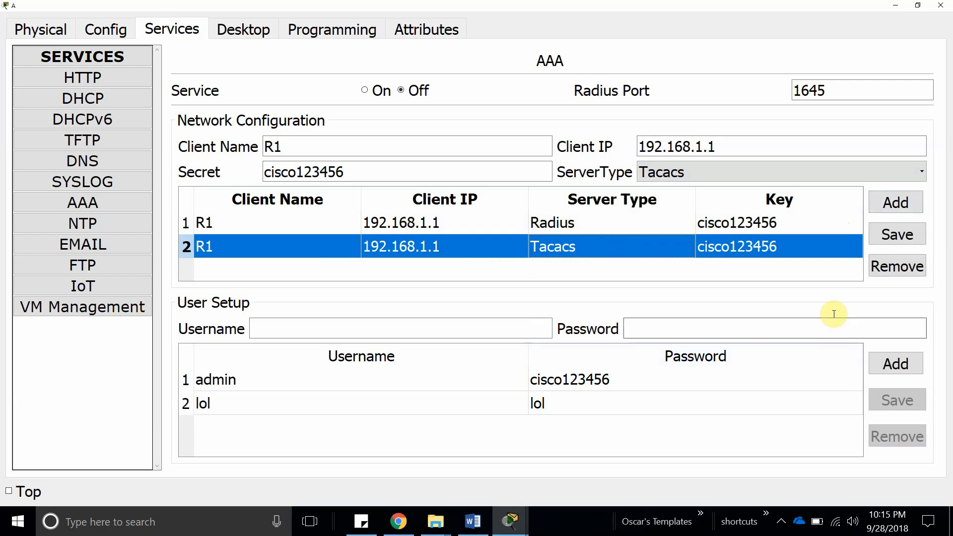
# Add a third user account with its password, then reselect R1's Tacacs client entry.
pyautogui.click(714, 327)
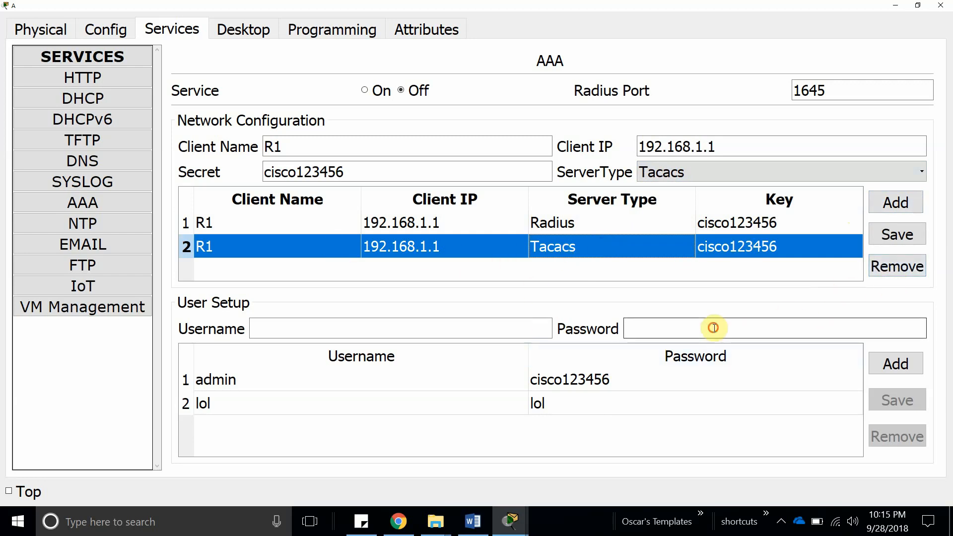
pyautogui.click(401, 330)
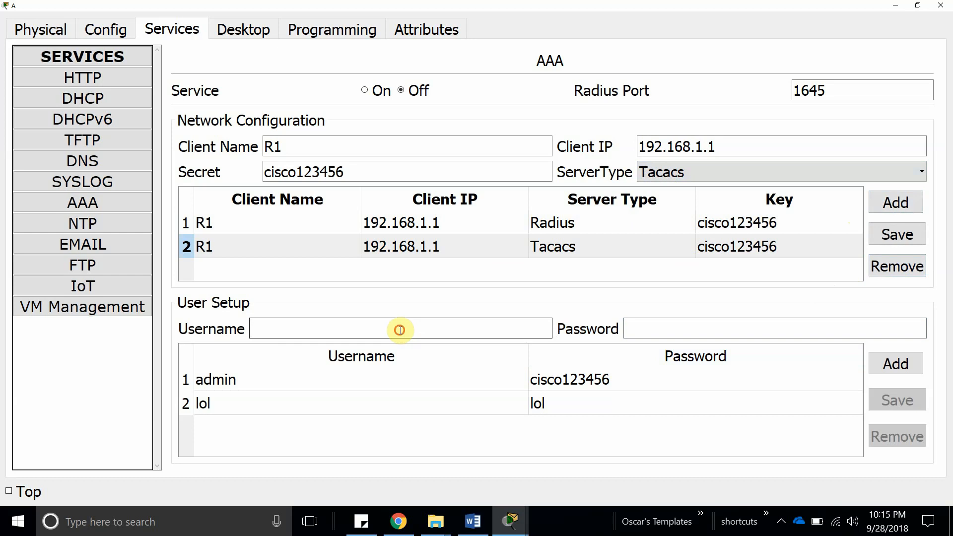
pyautogui.write('haha')
pyautogui.press('Tab')
pyautogui.write('haha')
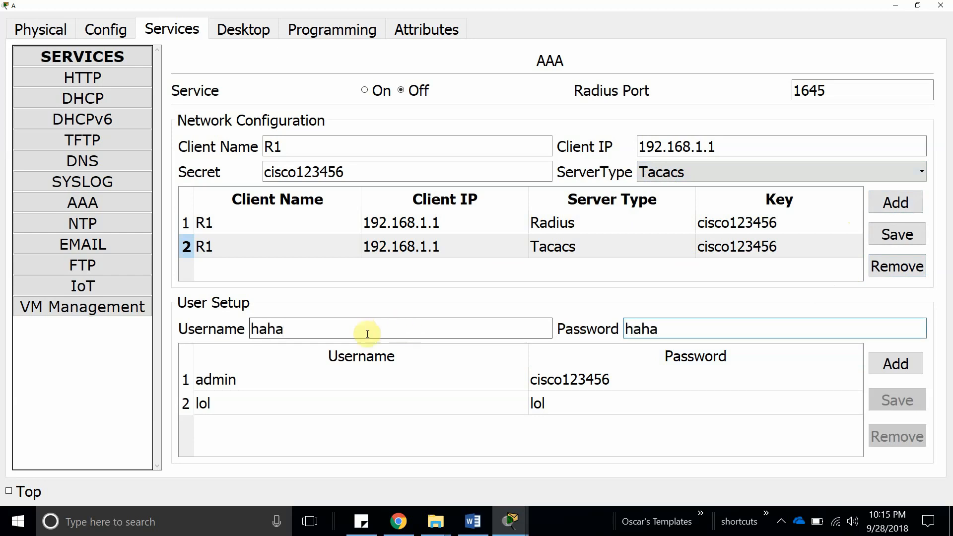
pyautogui.click(882, 367)
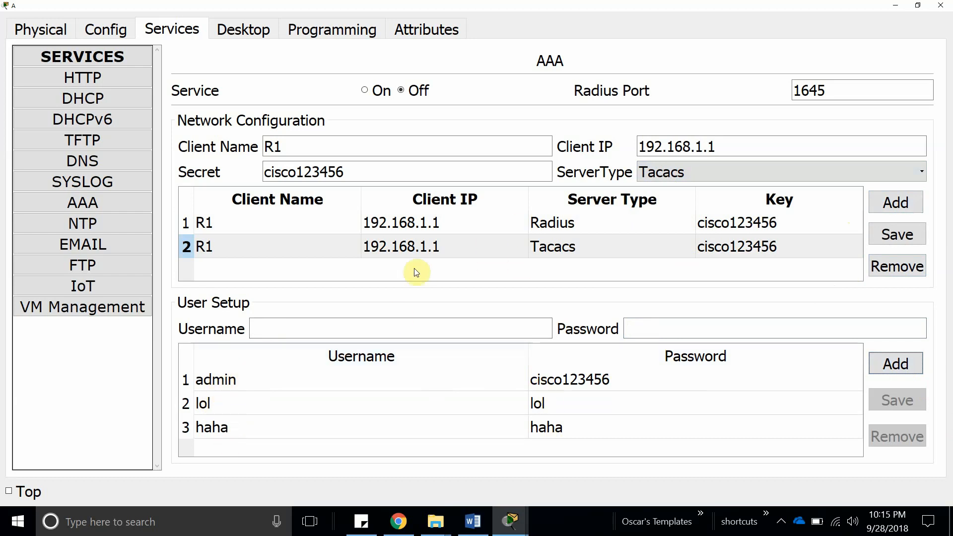
pyautogui.click(407, 253)
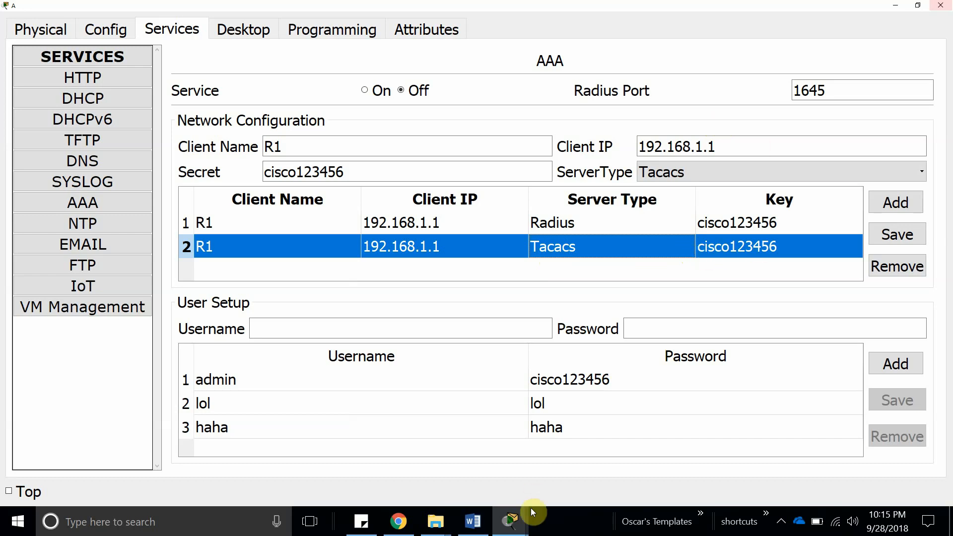
# Open R1's console full screen and enter global configuration mode with configure terminal.
pyautogui.click(500, 528)
pyautogui.click(285, 440)
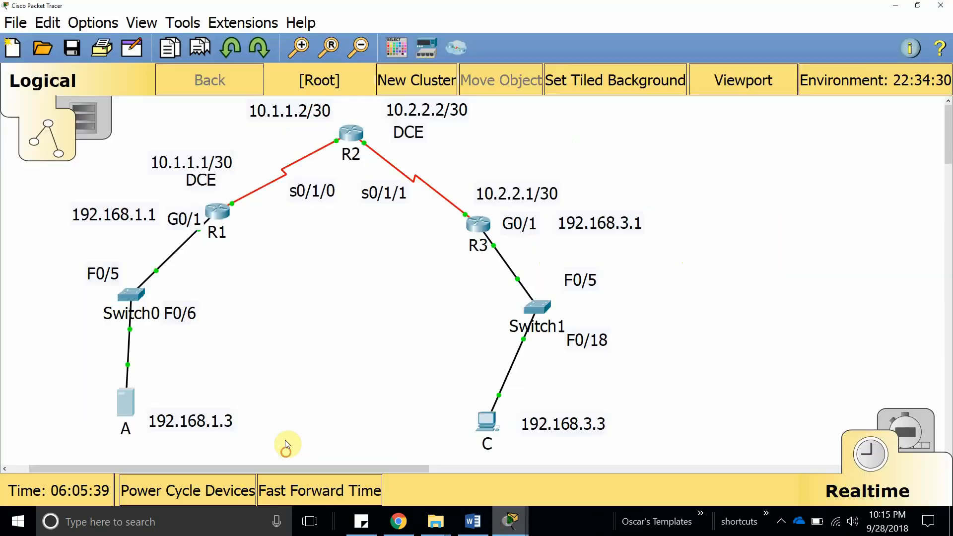
pyautogui.click(219, 221)
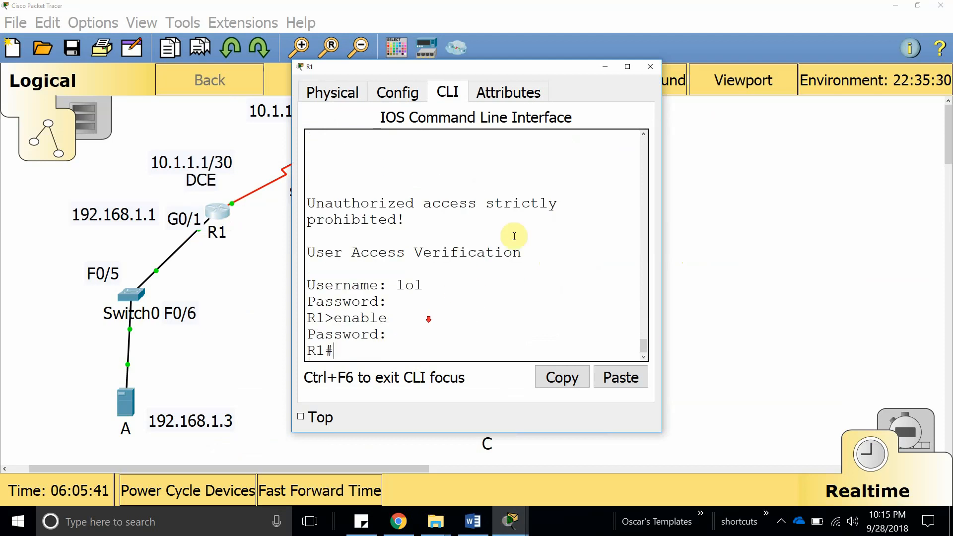
pyautogui.click(628, 66)
pyautogui.write('confi')
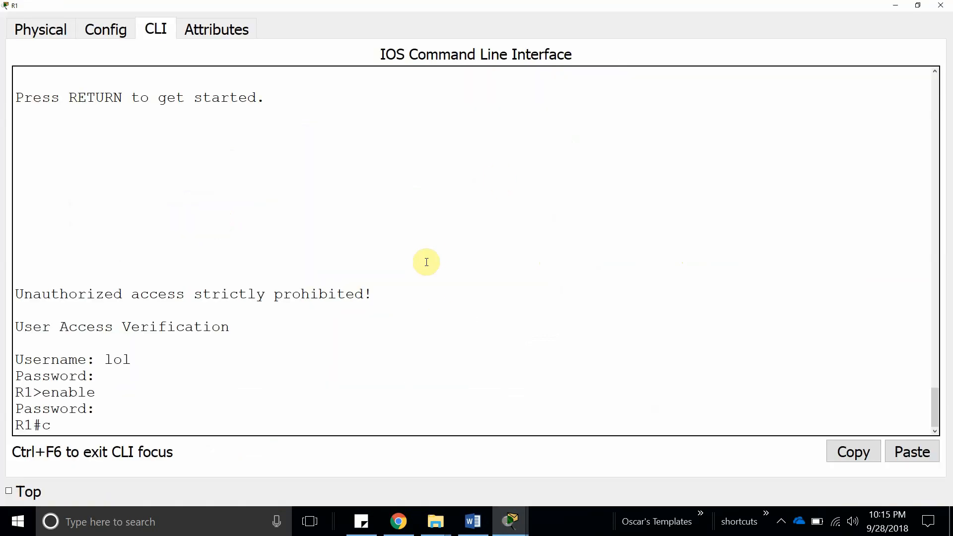
pyautogui.press('Tab')
pyautogui.write('t')
pyautogui.press('Tab')
pyautogui.press('Return')
pyautogui.press('Return')
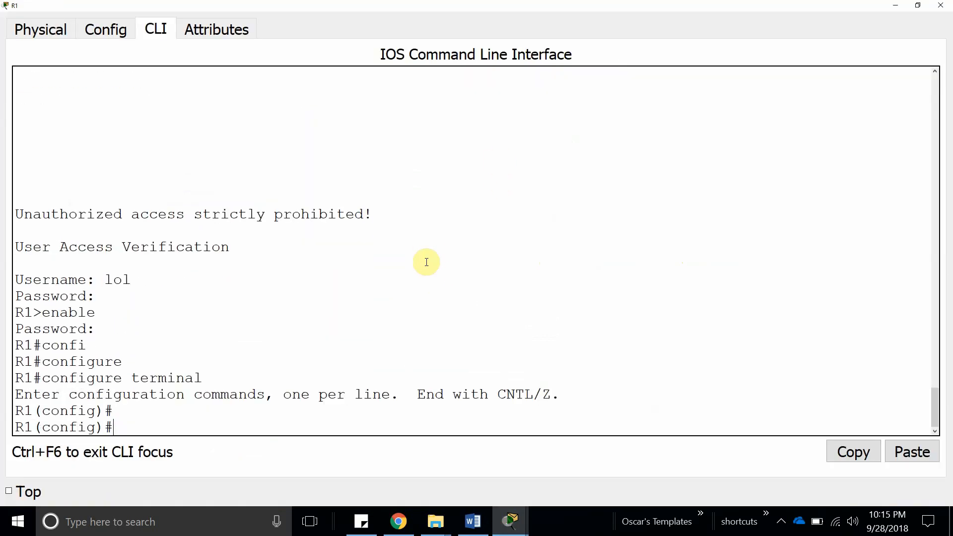
# Remove the login method with 'no aaa authentication login default group radius local'.
pyautogui.write('aaa ath')
pyautogui.press('Tab')
pyautogui.write('e')
pyautogui.press('Tab')
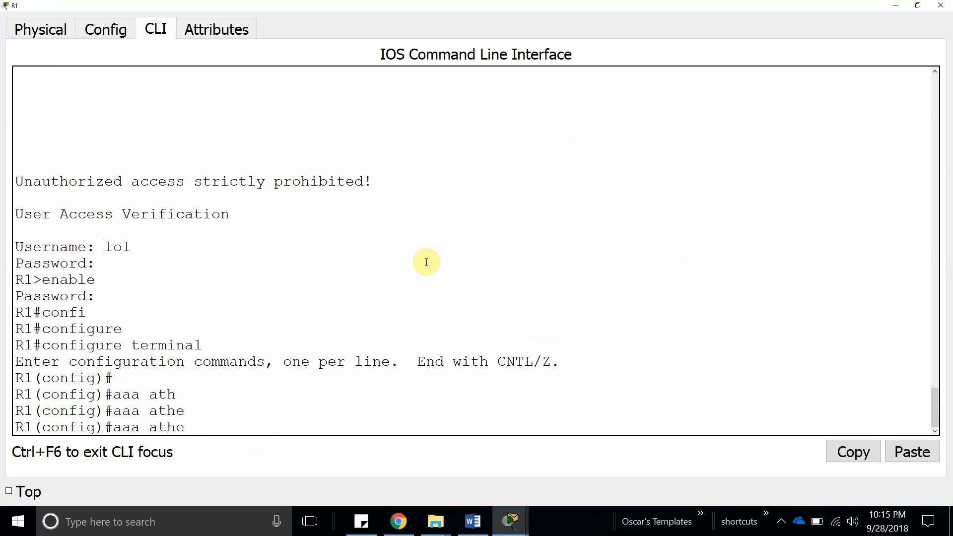
pyautogui.write('n')
pyautogui.press('Tab')
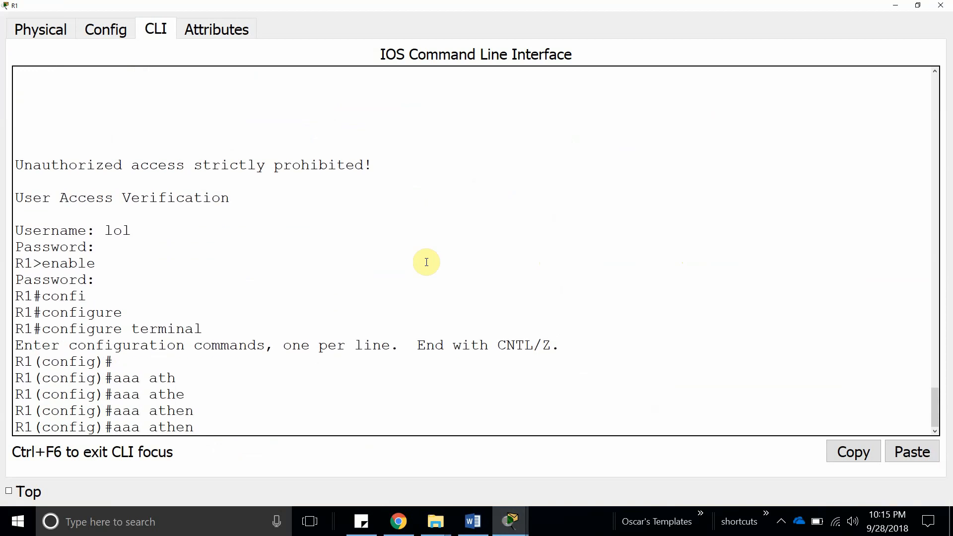
pyautogui.press('BackSpace')
pyautogui.press('BackSpace')
pyautogui.press('BackSpace')
pyautogui.press('BackSpace')
pyautogui.write('uth')
pyautogui.press('Tab')
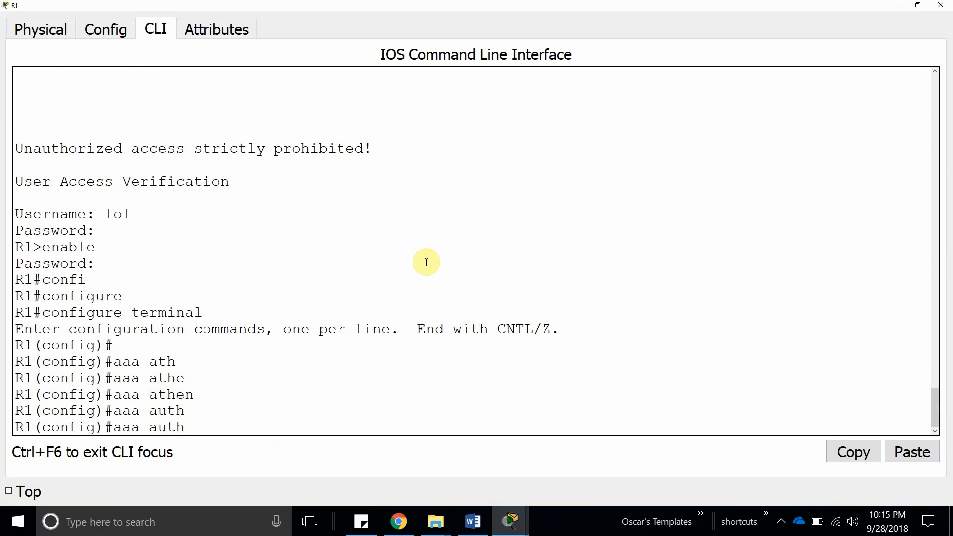
pyautogui.write('e')
pyautogui.press('Tab')
pyautogui.write('?')
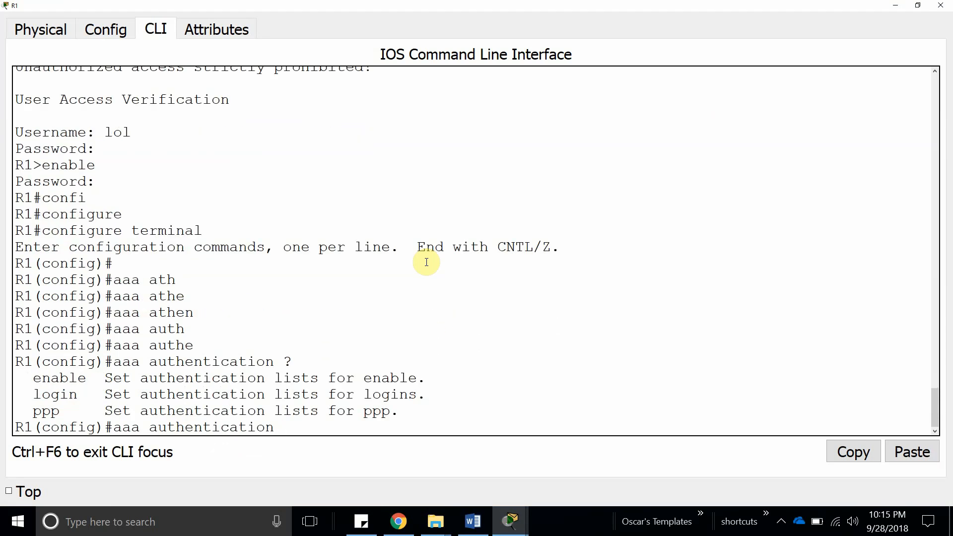
pyautogui.write('lo')
pyautogui.press('Tab')
pyautogui.write('?')
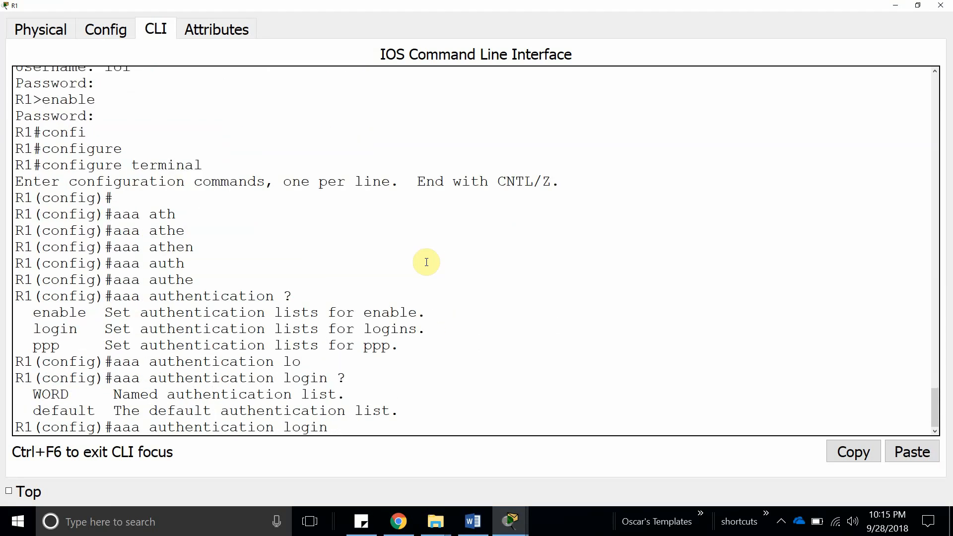
pyautogui.write('de')
pyautogui.press('Tab')
pyautogui.write('?gr')
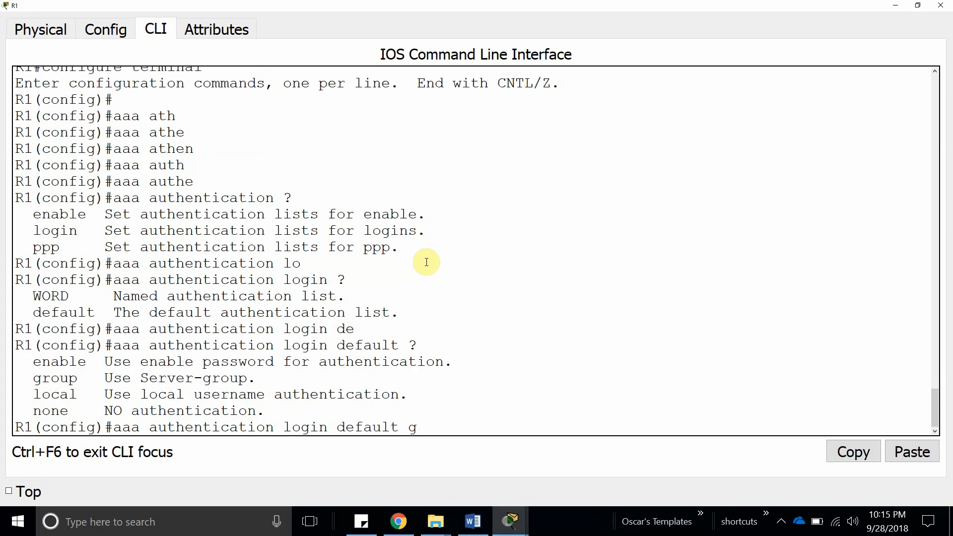
pyautogui.press('Tab')
pyautogui.write('ra')
pyautogui.press('Tab')
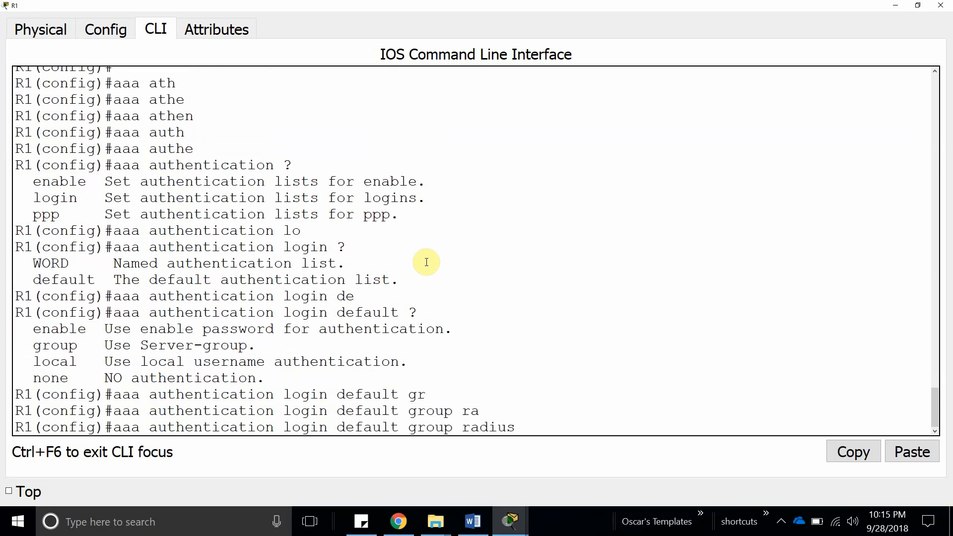
pyautogui.write('?')
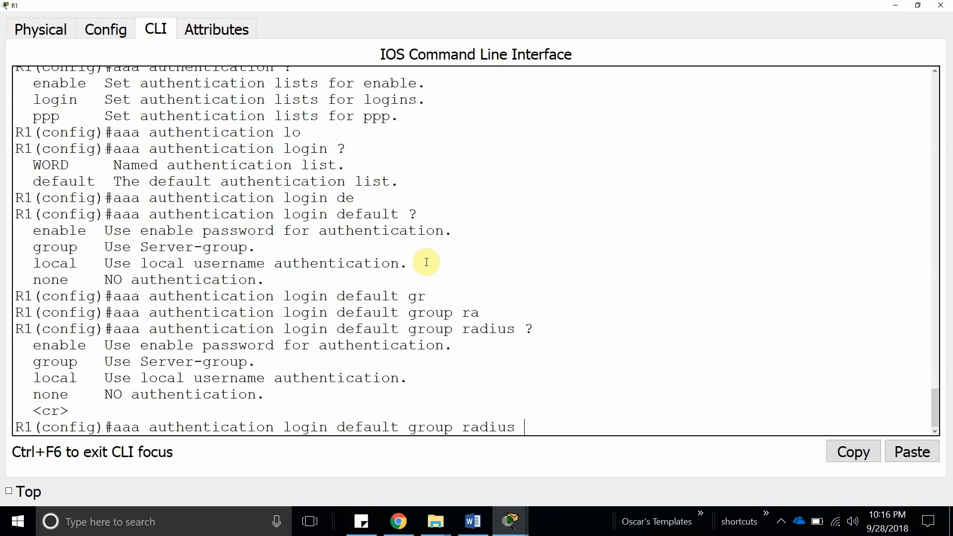
pyautogui.write('lo')
pyautogui.press('Tab')
pyautogui.write('?')
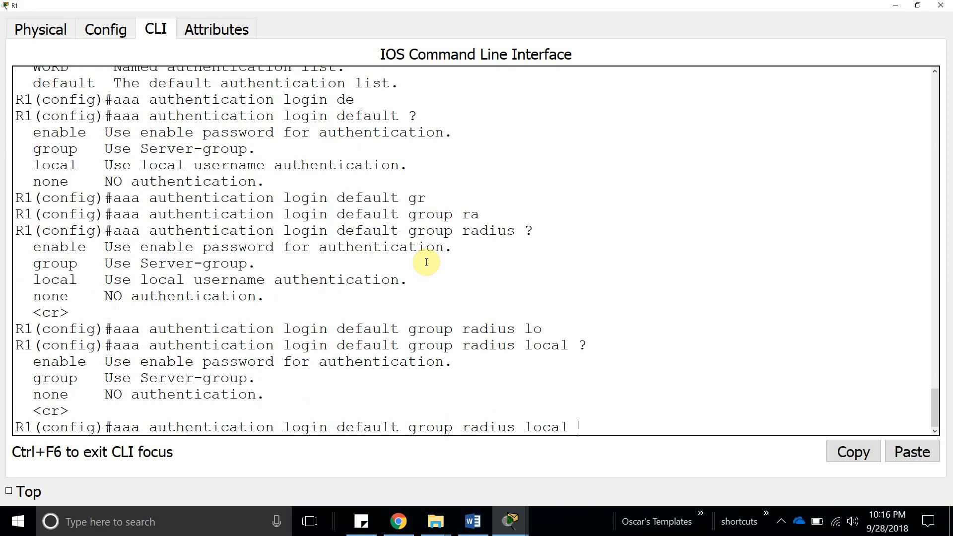
pyautogui.press('Left')
pyautogui.press('Left')
pyautogui.press('Left')
pyautogui.press('Left')
pyautogui.press('Left')
pyautogui.press('Left')
pyautogui.press('Left')
pyautogui.press('Left')
pyautogui.press('Left')
pyautogui.press('Left')
pyautogui.press('Left')
pyautogui.press('Left')
pyautogui.press('Left')
pyautogui.press('Left')
pyautogui.press('Left')
pyautogui.press('Left')
pyautogui.press('Left')
pyautogui.press('Left')
pyautogui.press('Left')
pyautogui.press('Left')
pyautogui.press('Left')
pyautogui.press('Left')
pyautogui.press('Left')
pyautogui.press('Left')
pyautogui.press('Left')
pyautogui.press('Left')
pyautogui.press('Left')
pyautogui.press('Left')
pyautogui.press('Left')
pyautogui.press('Left')
pyautogui.write('no')
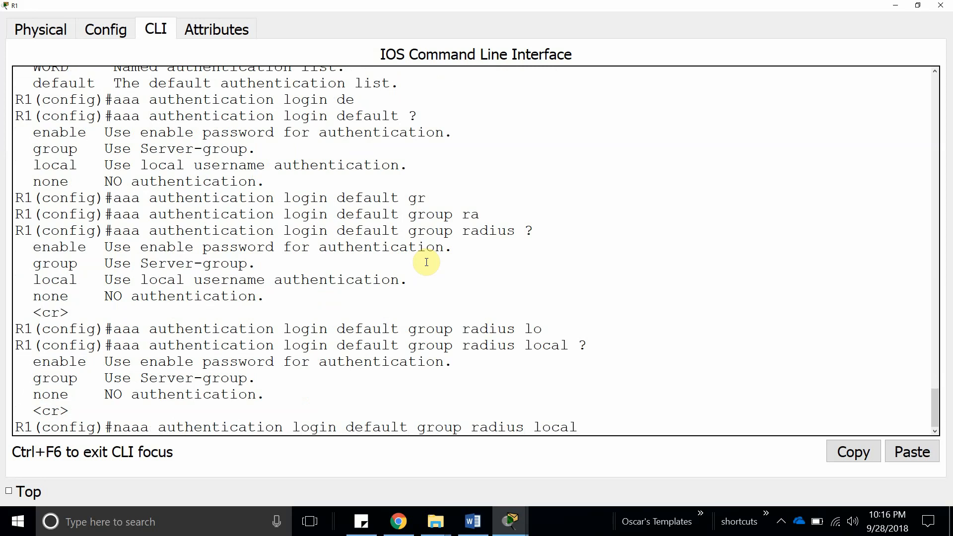
pyautogui.press('Return')
# Apply 'aaa authentication login default group tacacs local' to R1.
pyautogui.press('Up')
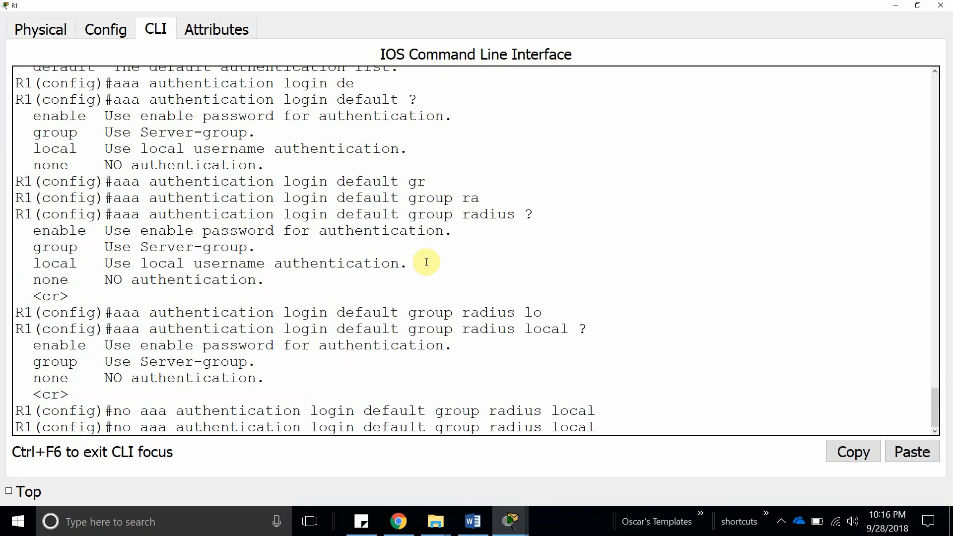
pyautogui.press('Left')
pyautogui.press('Left')
pyautogui.press('Left')
pyautogui.press('Left')
pyautogui.press('Left')
pyautogui.press('Left')
pyautogui.press('Left')
pyautogui.press('Left')
pyautogui.press('Left')
pyautogui.press('Left')
pyautogui.press('Left')
pyautogui.press('Left')
pyautogui.press('Left')
pyautogui.press('Left')
pyautogui.press('Left')
pyautogui.press('Left')
pyautogui.press('Left')
pyautogui.press('Left')
pyautogui.press('Left')
pyautogui.press('Left')
pyautogui.press('Left')
pyautogui.press('Left')
pyautogui.press('Left')
pyautogui.press('Left')
pyautogui.press('Left')
pyautogui.press('Left')
pyautogui.press('Left')
pyautogui.press('Left')
pyautogui.press('Left')
pyautogui.press('Left')
pyautogui.press('Left')
pyautogui.press('Left')
pyautogui.press('Left')
pyautogui.press('Left')
pyautogui.press('Left')
pyautogui.press('Left')
pyautogui.press('Left')
pyautogui.press('Left')
pyautogui.press('Left')
pyautogui.press('Left')
pyautogui.press('Right')
pyautogui.press('Right')
pyautogui.press('BackSpace')
pyautogui.press('BackSpace')
pyautogui.press('BackSpace')
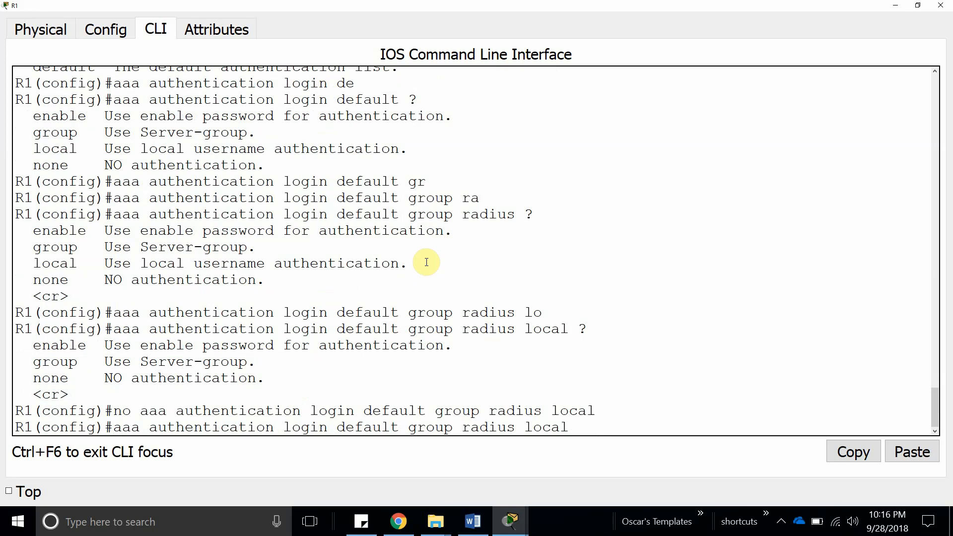
pyautogui.press('Right')
pyautogui.press('Right')
pyautogui.press('Right')
pyautogui.press('Right')
pyautogui.press('Right')
pyautogui.press('Right')
pyautogui.press('Right')
pyautogui.press('Right')
pyautogui.press('Right')
pyautogui.press('Right')
pyautogui.press('Right')
pyautogui.press('Right')
pyautogui.press('Right')
pyautogui.press('Right')
pyautogui.press('Right')
pyautogui.press('Right')
pyautogui.press('Right')
pyautogui.press('Right')
pyautogui.press('Right')
pyautogui.press('Right')
pyautogui.press('Right')
pyautogui.press('Right')
pyautogui.press('Right')
pyautogui.press('Right')
pyautogui.press('Right')
pyautogui.press('Right')
pyautogui.press('BackSpace')
pyautogui.press('BackSpace')
pyautogui.press('BackSpace')
pyautogui.press('BackSpace')
pyautogui.press('BackSpace')
pyautogui.press('BackSpace')
pyautogui.write('tacacs')
pyautogui.press('Return')
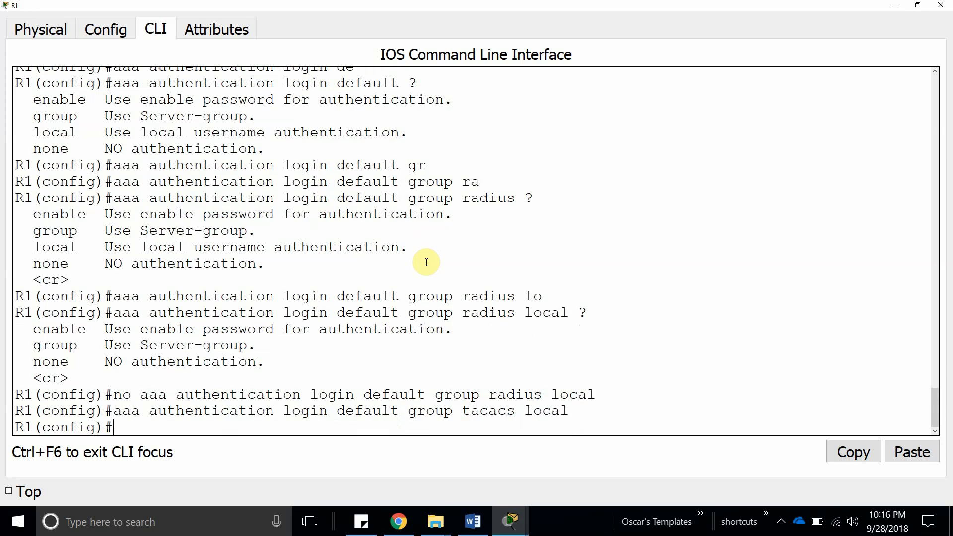
pyautogui.write('aaa')
pyautogui.press('BackSpace')
pyautogui.press('BackSpace')
pyautogui.press('BackSpace')
# Enter 'tacacs-server host 192.168.1.3 key' with the shared secret on R1.
pyautogui.write('tac')
pyautogui.press('Tab')
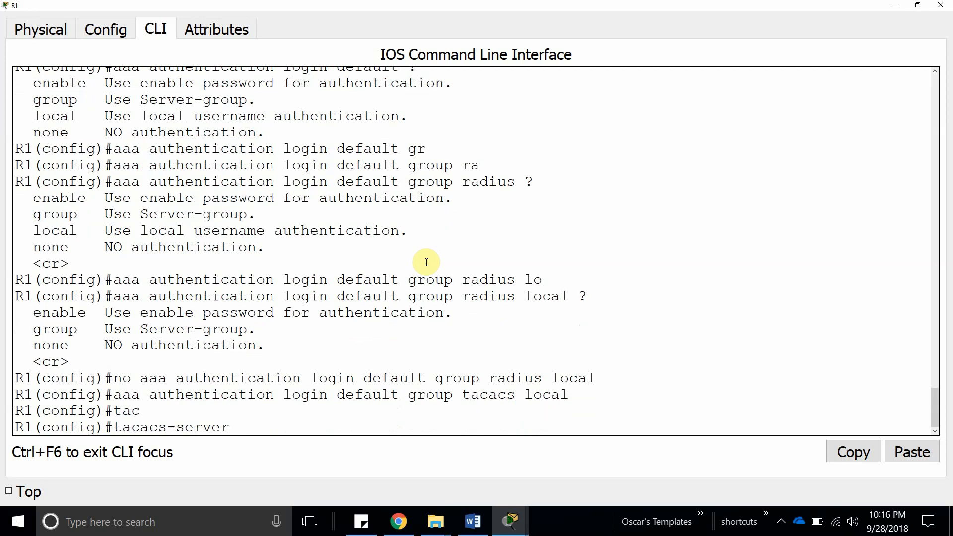
pyautogui.write('192.168.1.3')
pyautogui.hotkey('ctrl', 'u')
pyautogui.press('Up')
pyautogui.press('Down')
pyautogui.write('tac')
pyautogui.press('Tab')
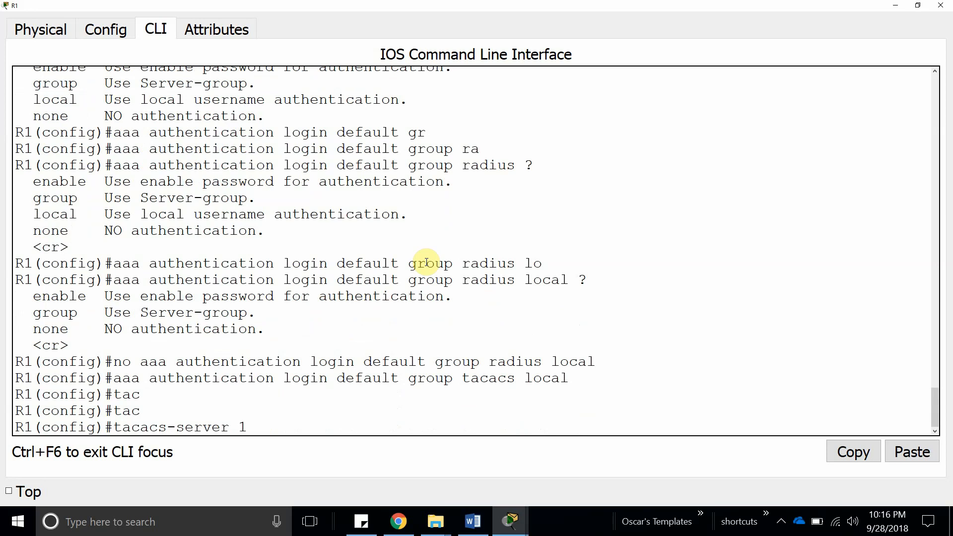
pyautogui.write('h')
pyautogui.press('Tab')
pyautogui.write('192')
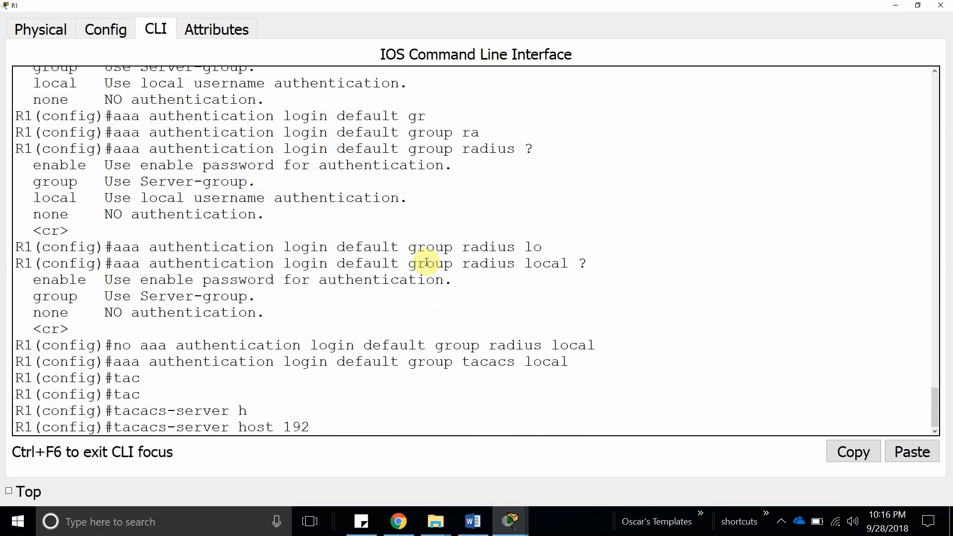
pyautogui.write('.168.1.3 key cis')
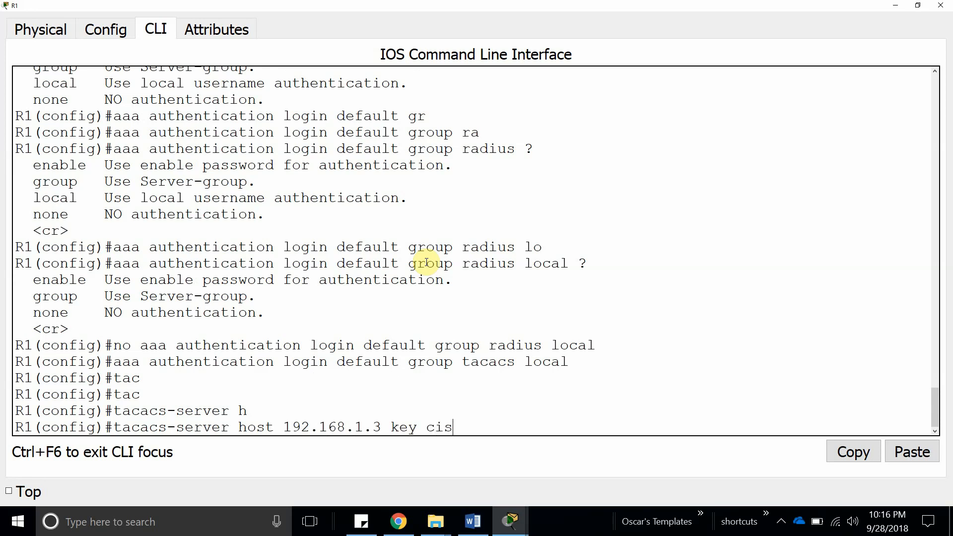
pyautogui.write('co123456')
pyautogui.press('Return')
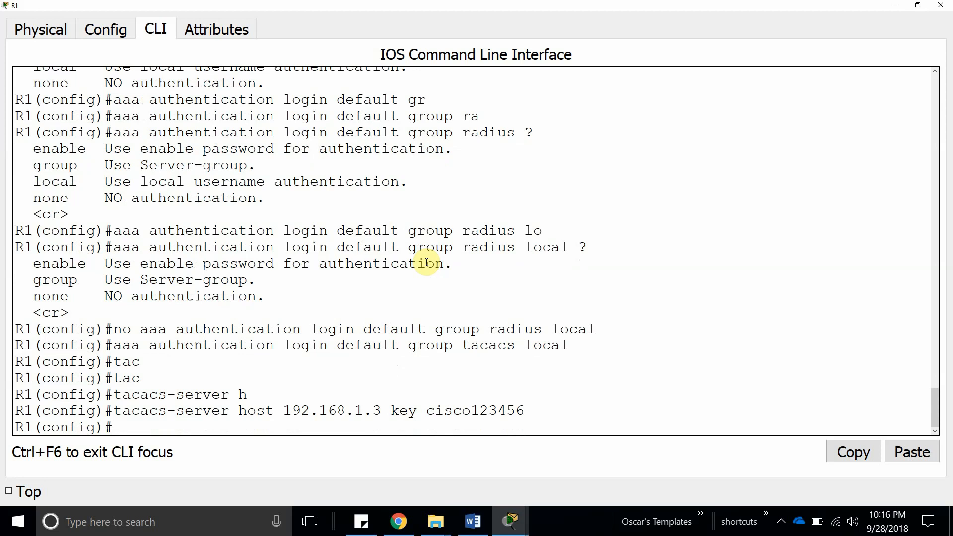
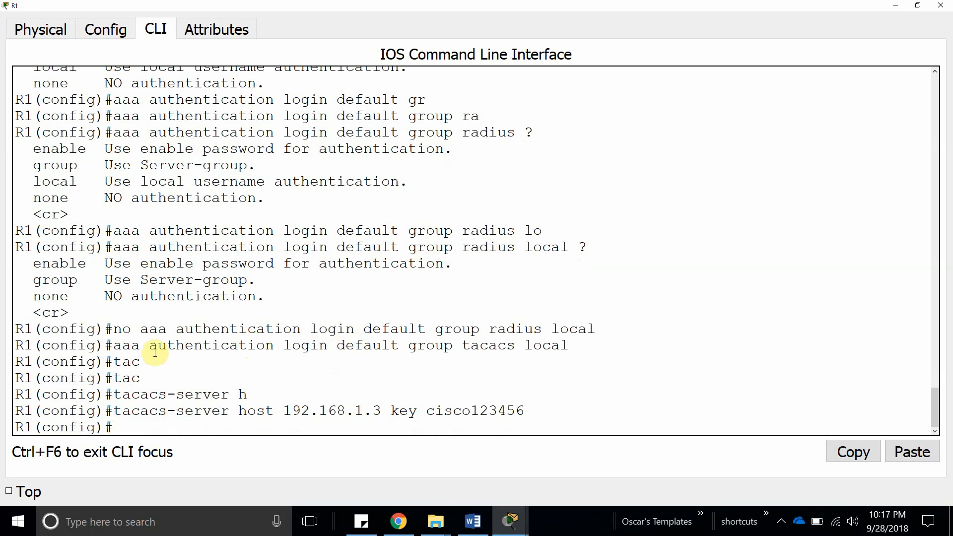
# Highlight 'default group tacacs' in R1's login authentication command.
pyautogui.moveTo(113, 345); pyautogui.dragTo(568, 345)
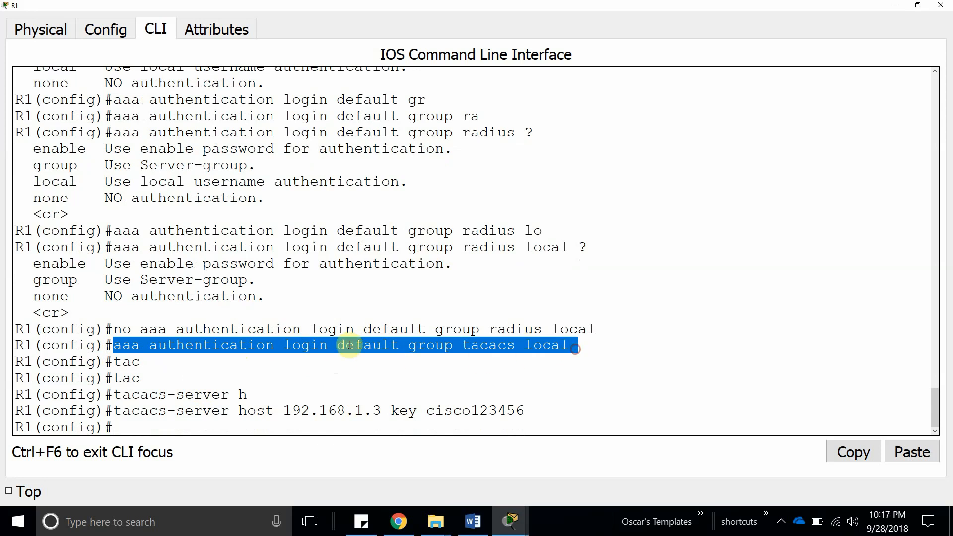
pyautogui.doubleClick(358, 345)
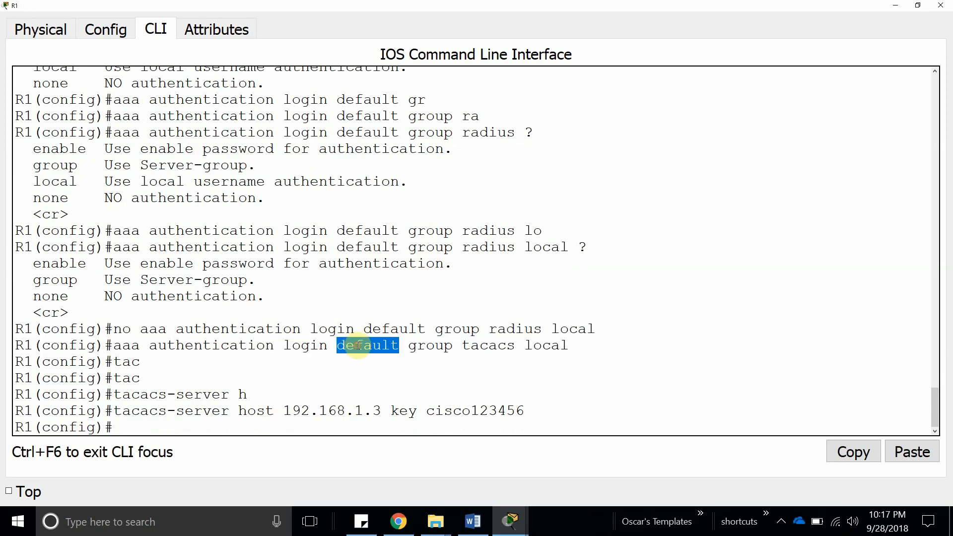
pyautogui.doubleClick(430, 346)
pyautogui.doubleClick(502, 346)
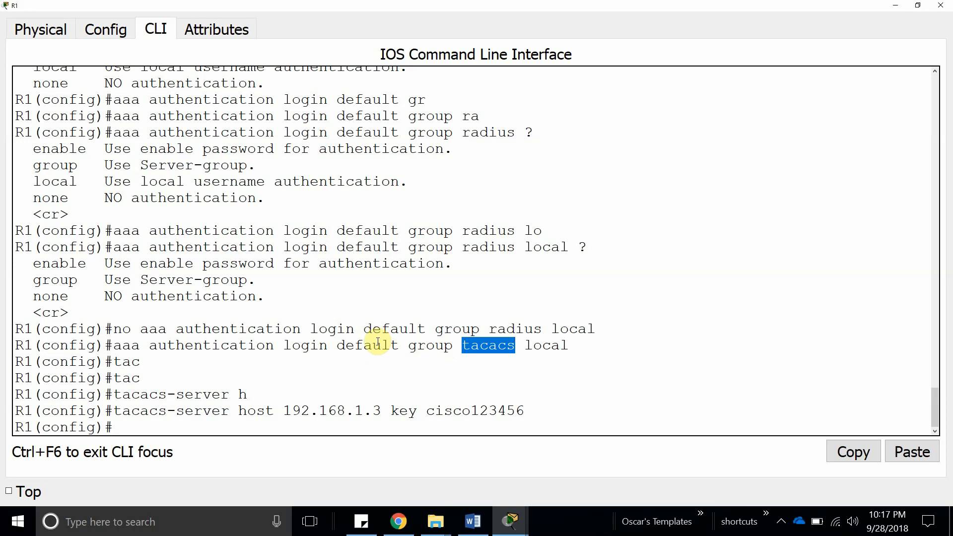
# Leave configuration mode, log out, and log back in at R1's console as user 'lol'.
pyautogui.click(185, 421)
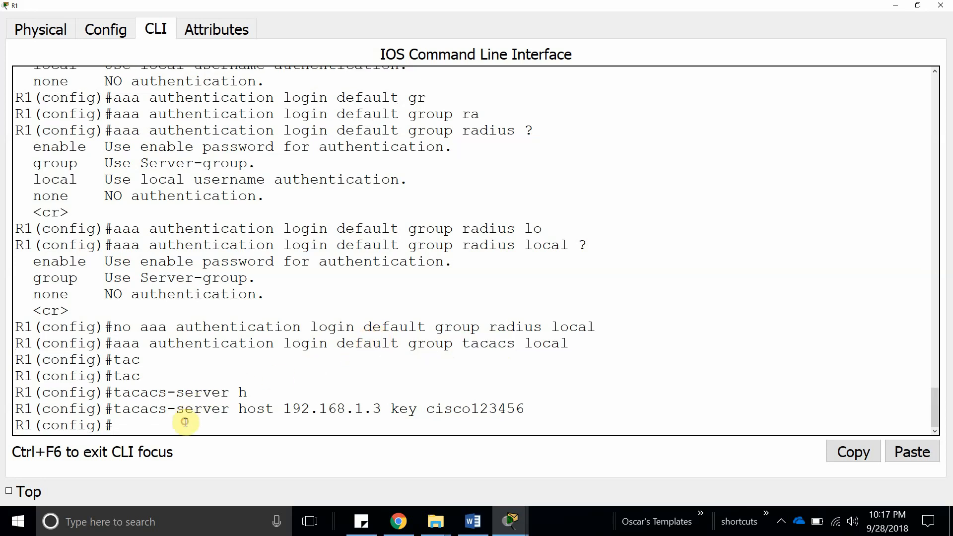
pyautogui.write('e')
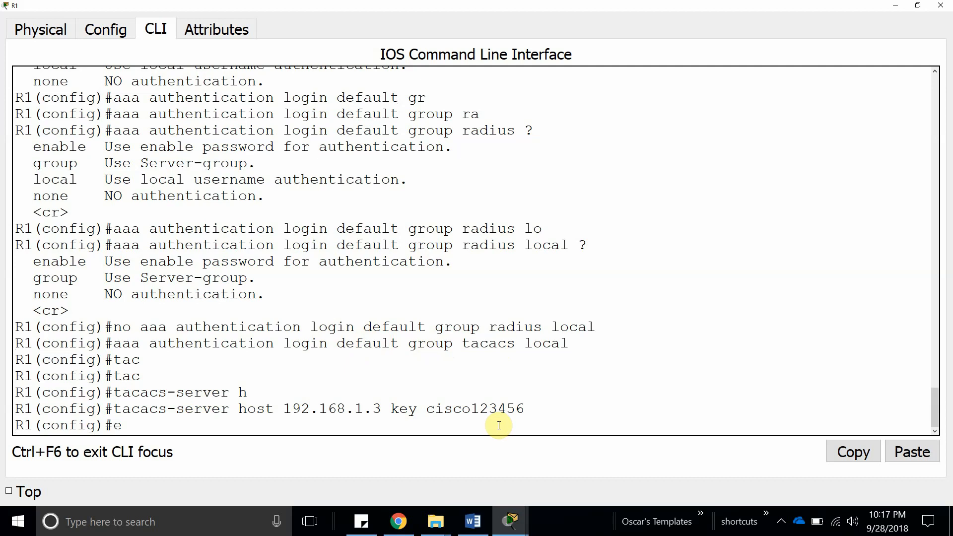
pyautogui.write('nd')
pyautogui.press('Return')
pyautogui.press('Return')
pyautogui.press('Return')
pyautogui.write('exit')
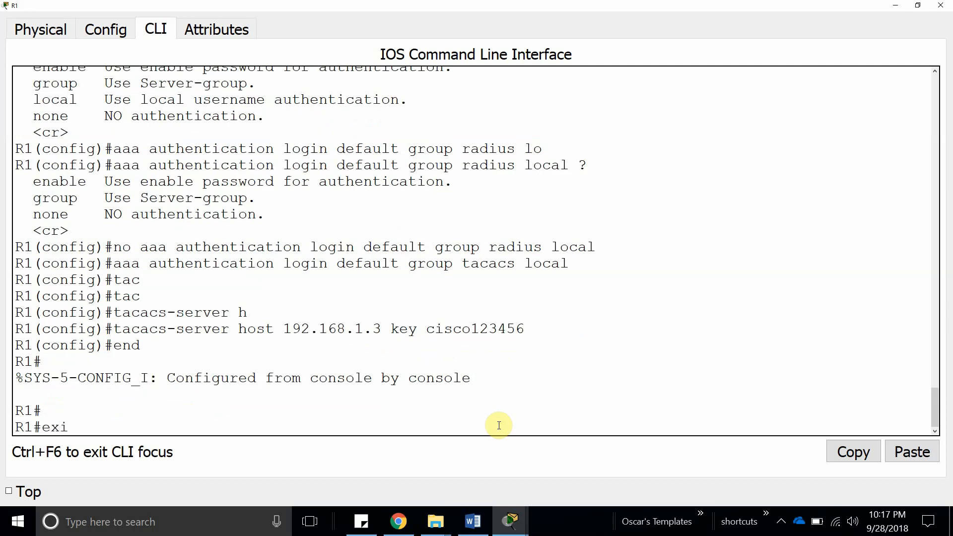
pyautogui.press('Return')
pyautogui.press('Return')
pyautogui.write('lol')
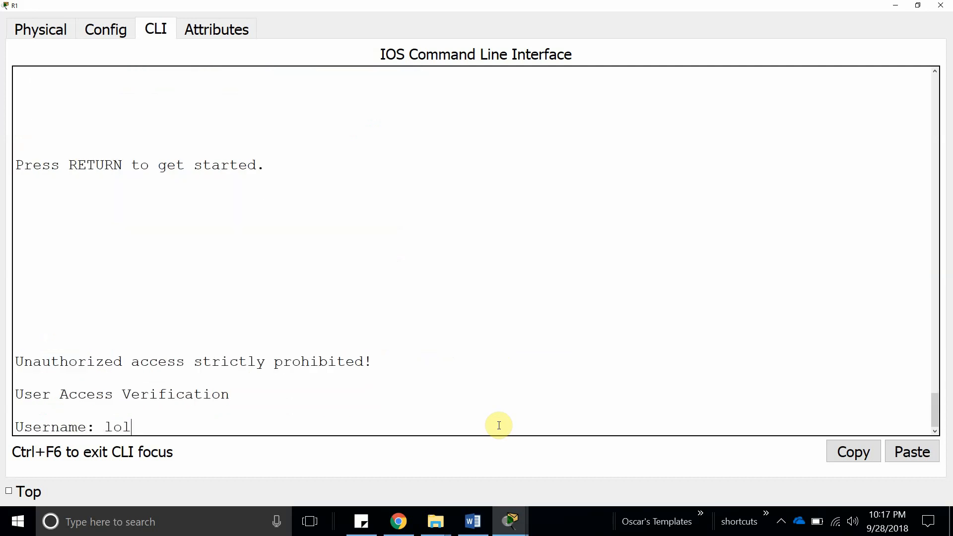
pyautogui.press('Return')
pyautogui.press('Return')
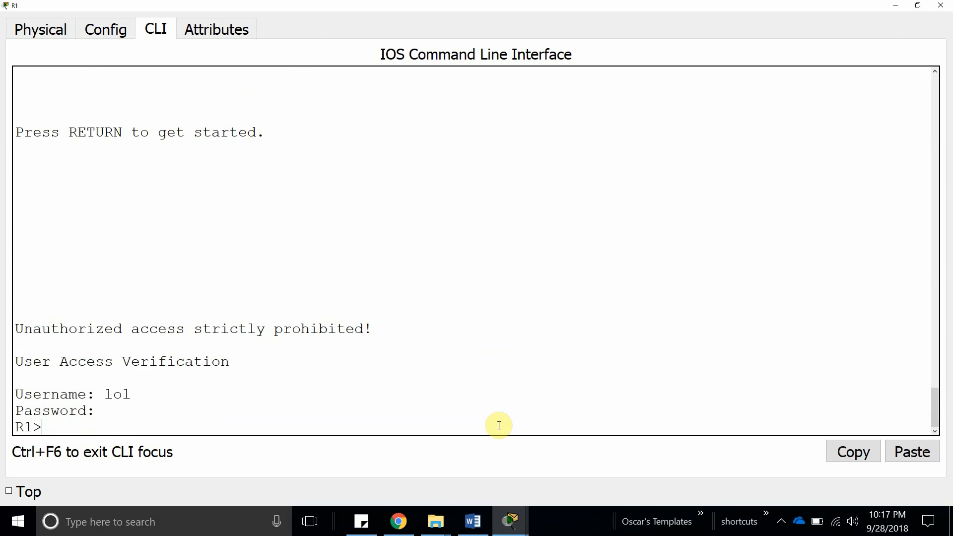
# Check the user list in server A's AAA settings, then return to R1's console.
pyautogui.moveTo(511, 522)
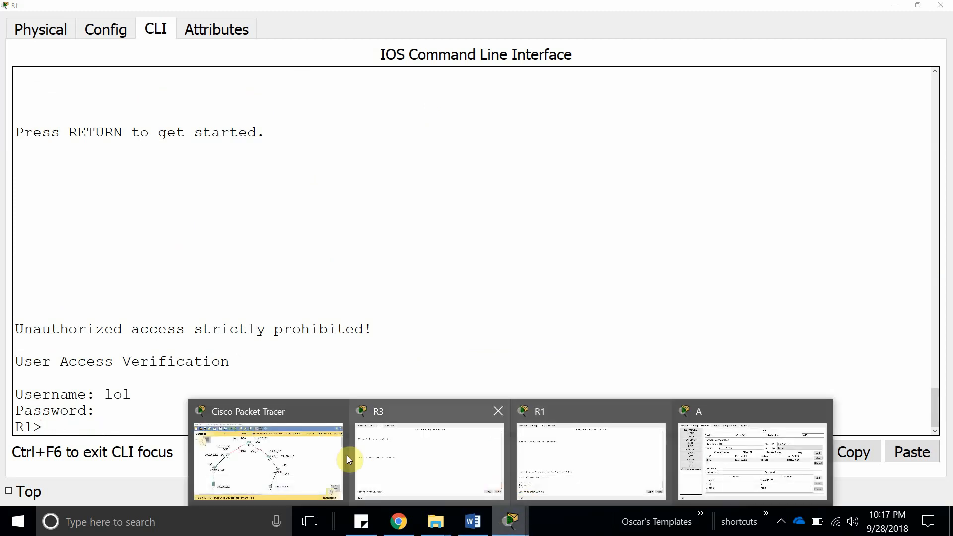
pyautogui.click(815, 485)
pyautogui.click(388, 332)
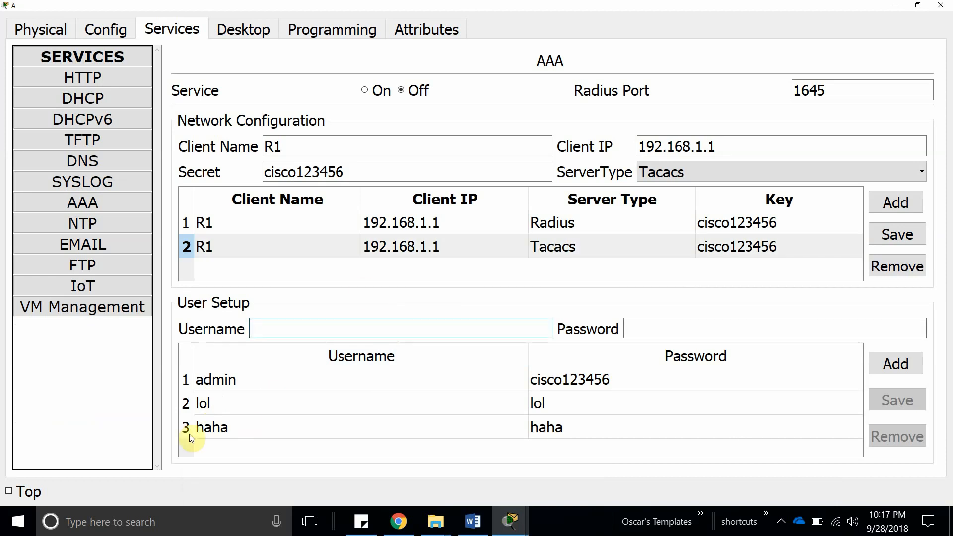
pyautogui.moveTo(510, 520)
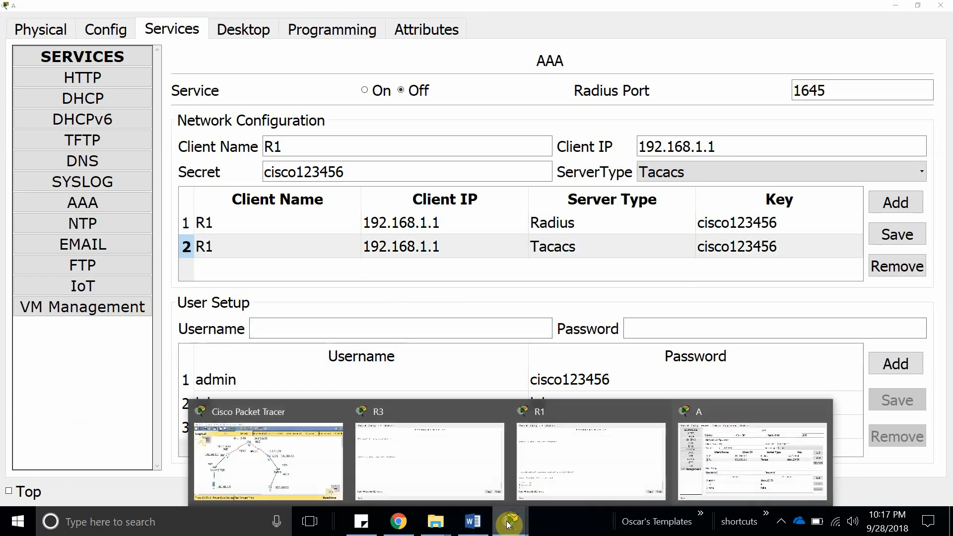
pyautogui.click(397, 450)
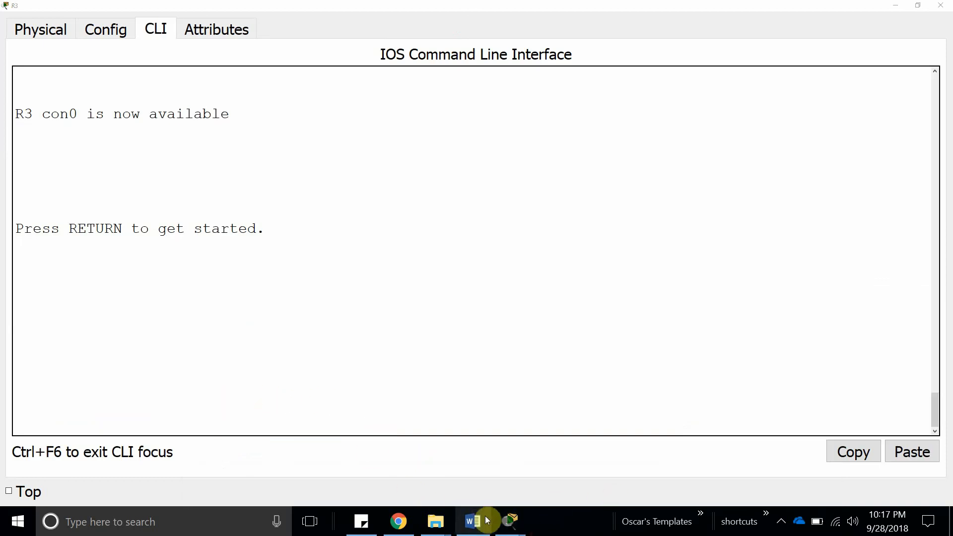
pyautogui.moveTo(511, 520)
pyautogui.click(576, 464)
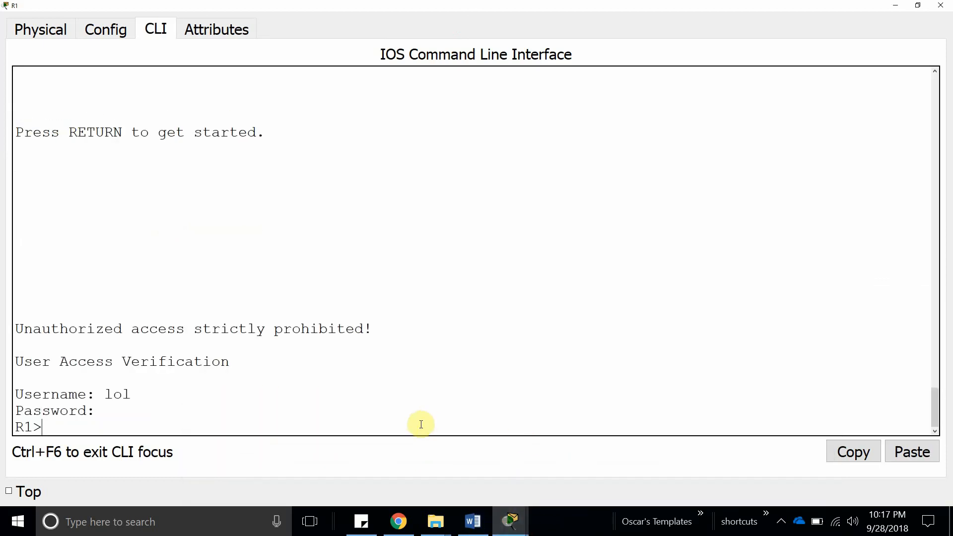
# End the R1 console session and log in again as server user 'haha'.
pyautogui.write('exit')
pyautogui.press('Return')
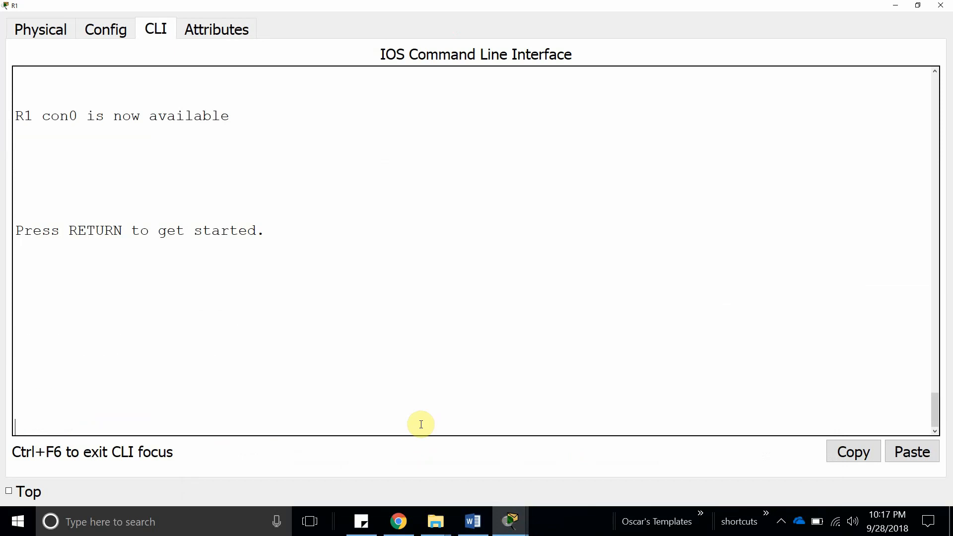
pyautogui.press('Return')
pyautogui.write('haha')
pyautogui.press('Return')
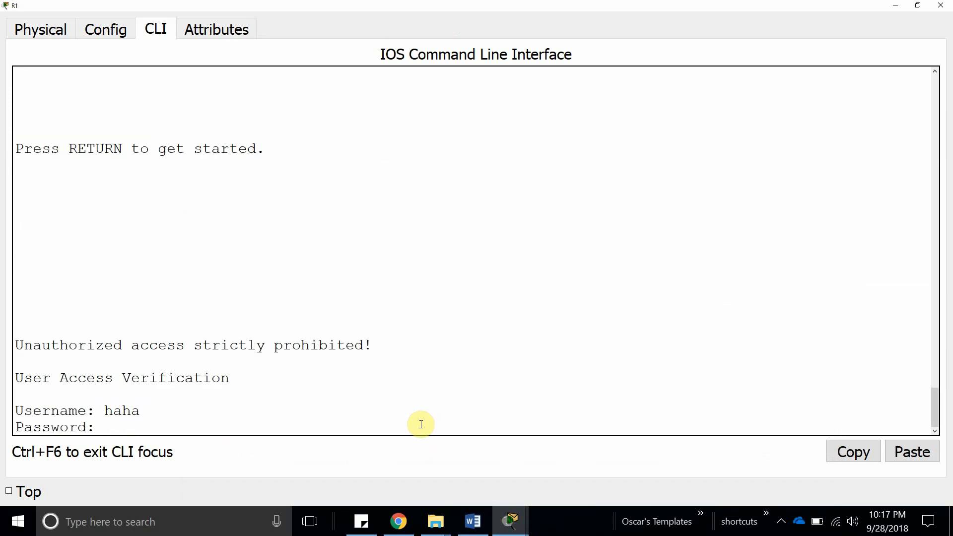
pyautogui.press('Return')
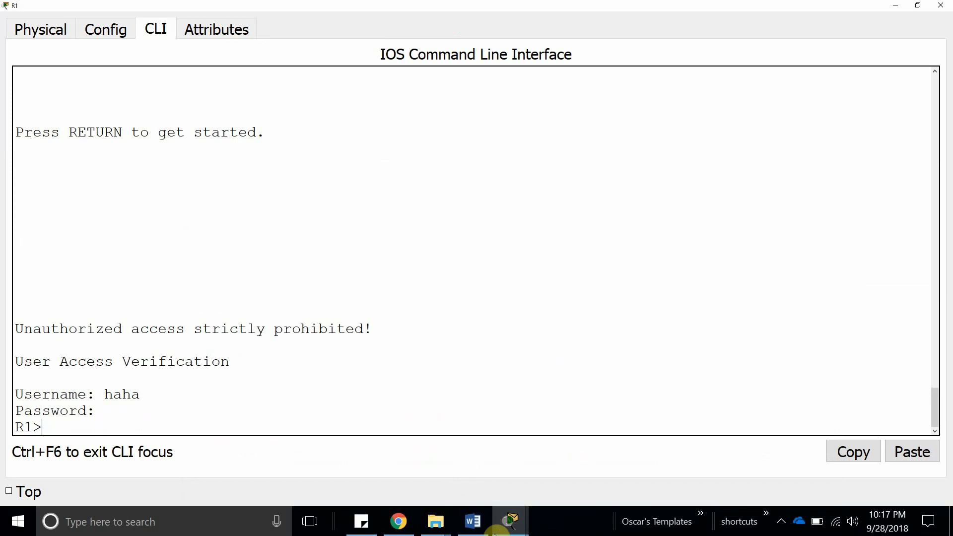
# On server A's Command Prompt, close the old telnet session with exit.
pyautogui.moveTo(511, 522)
pyautogui.click(711, 439)
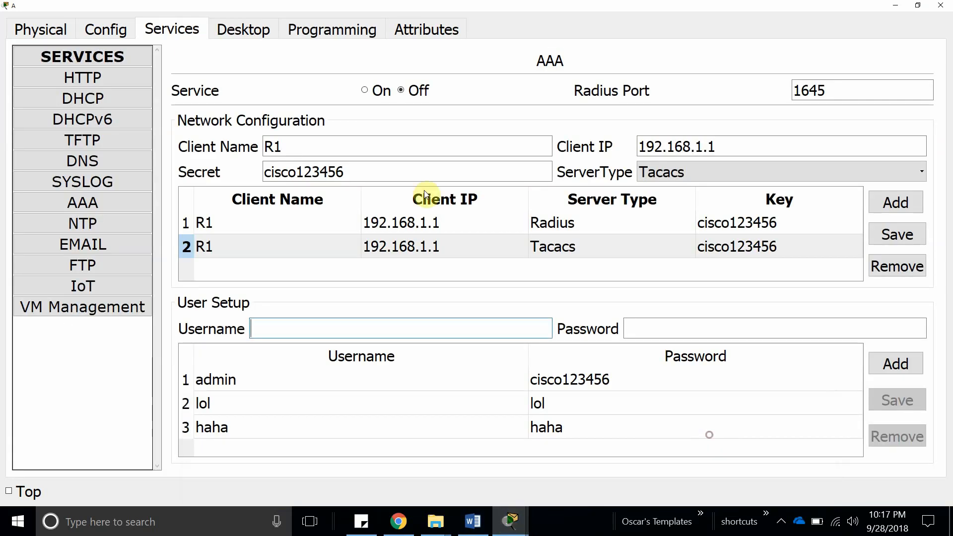
pyautogui.click(235, 29)
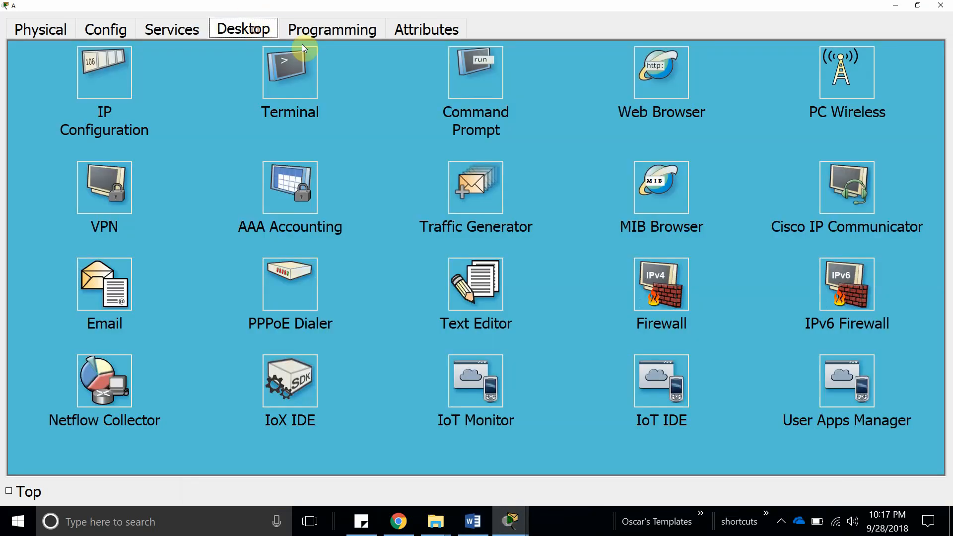
pyautogui.click(476, 73)
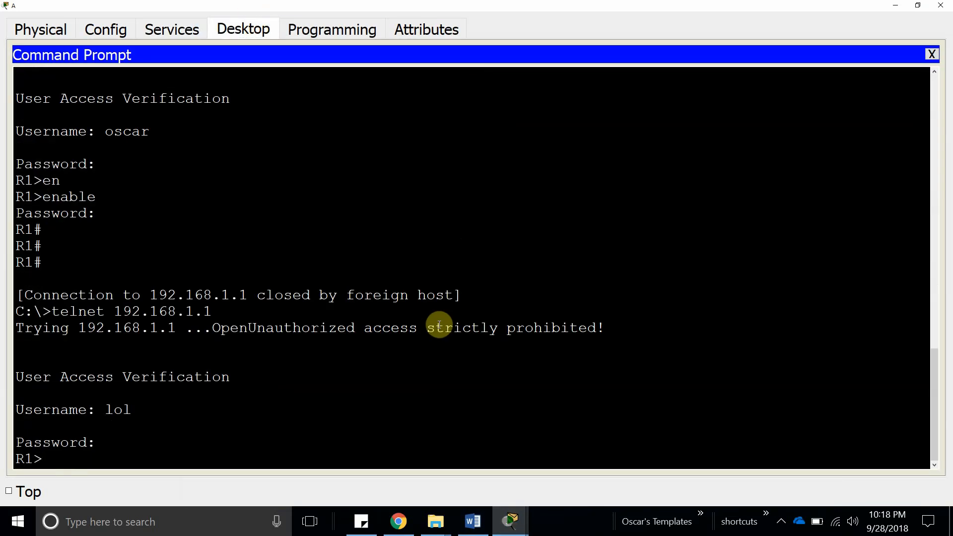
pyautogui.press('Up')
pyautogui.press('Down')
pyautogui.write('exit')
pyautogui.press('Return')
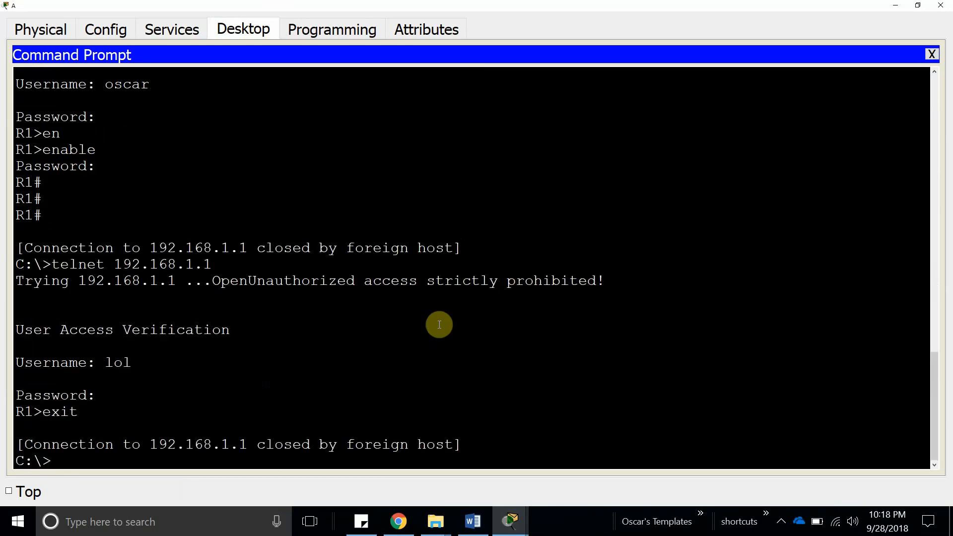
# Telnet to R1 at 192.168.1.1 and log in as server user 'haha'.
pyautogui.press('Up')
pyautogui.press('Return')
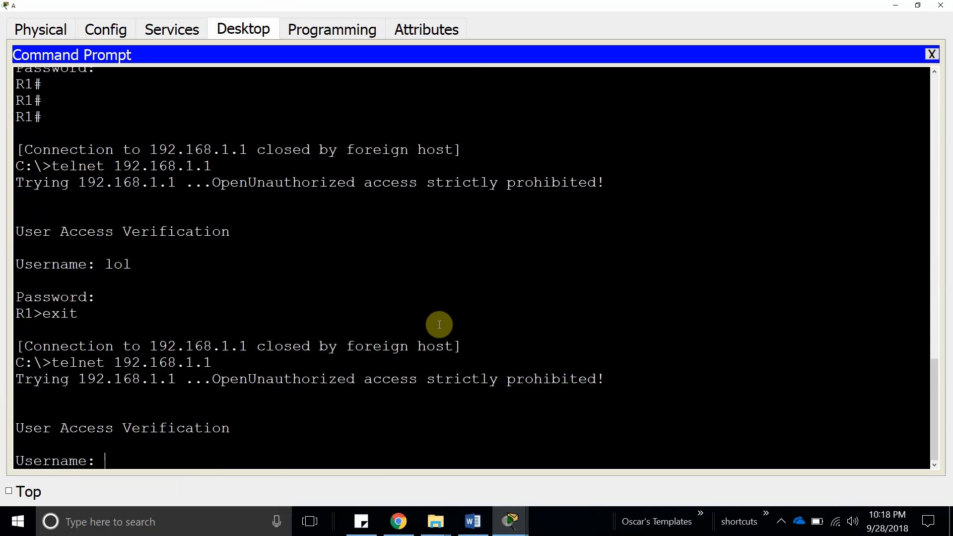
pyautogui.write('haha')
pyautogui.press('Return')
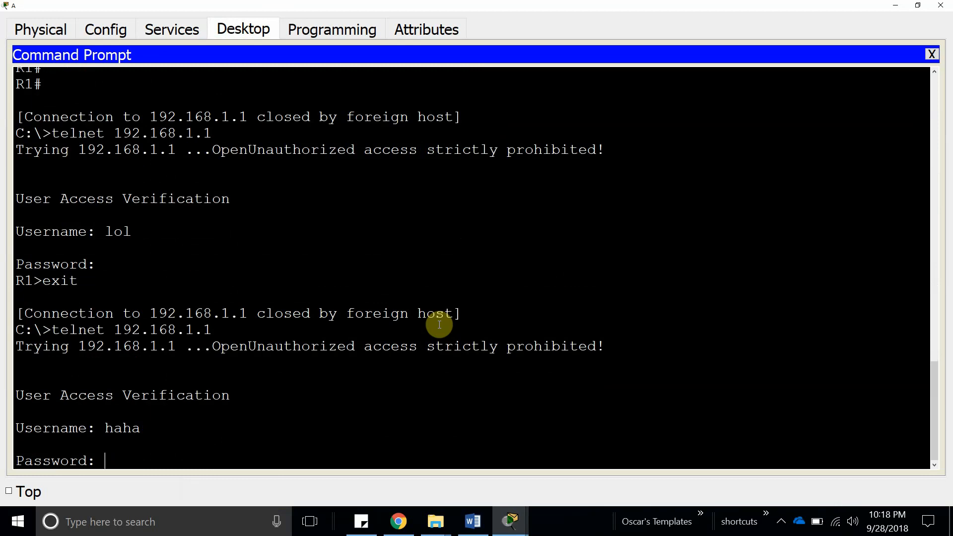
pyautogui.press('Return')
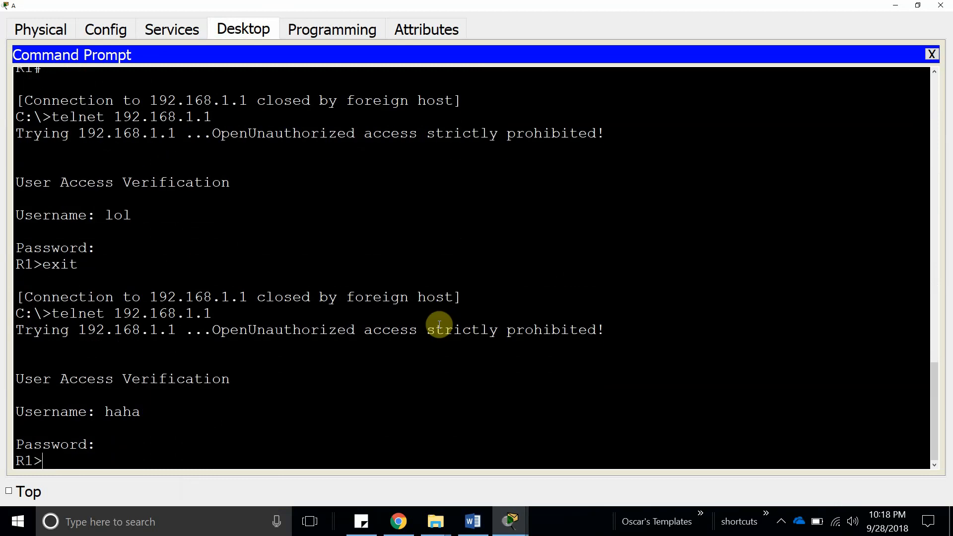